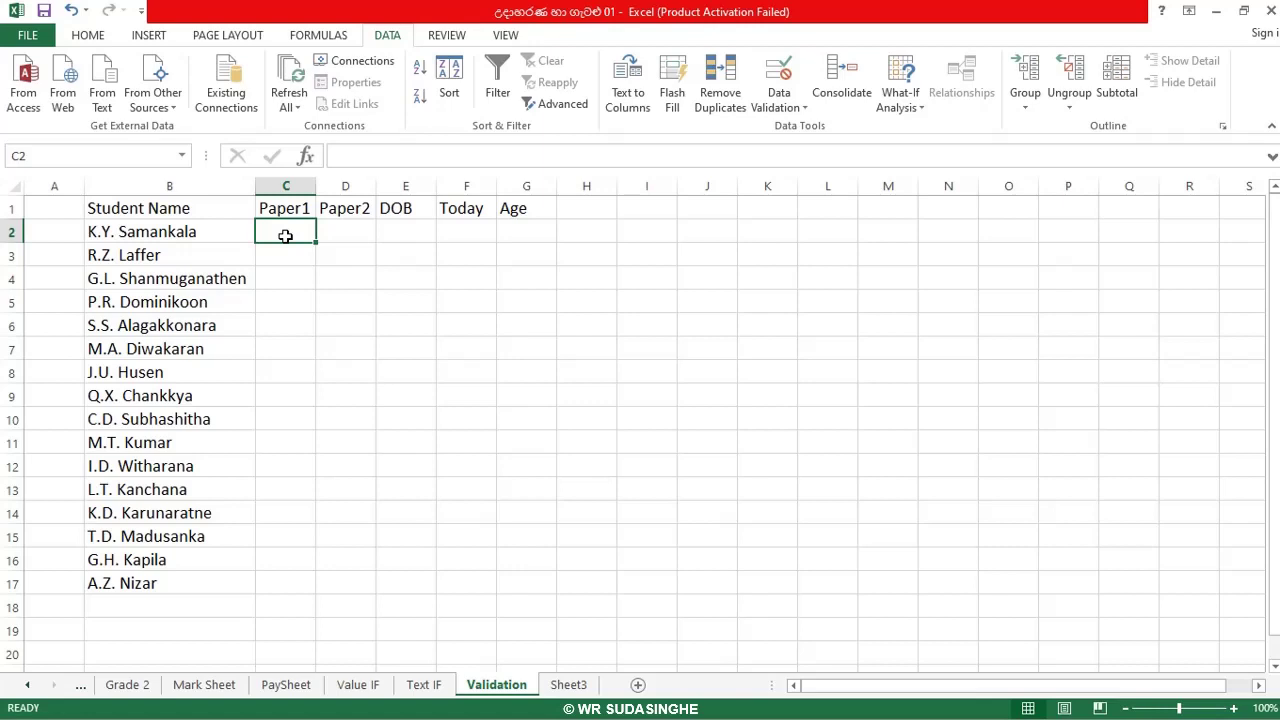
Open the data validation settings for the Paper1 cells C2:C17.
key("shift+Down")
key("shift+Down")
key("shift+Down")
key("shift+Down")
key("shift+Down")
key("shift+Down")
key("shift+Down")
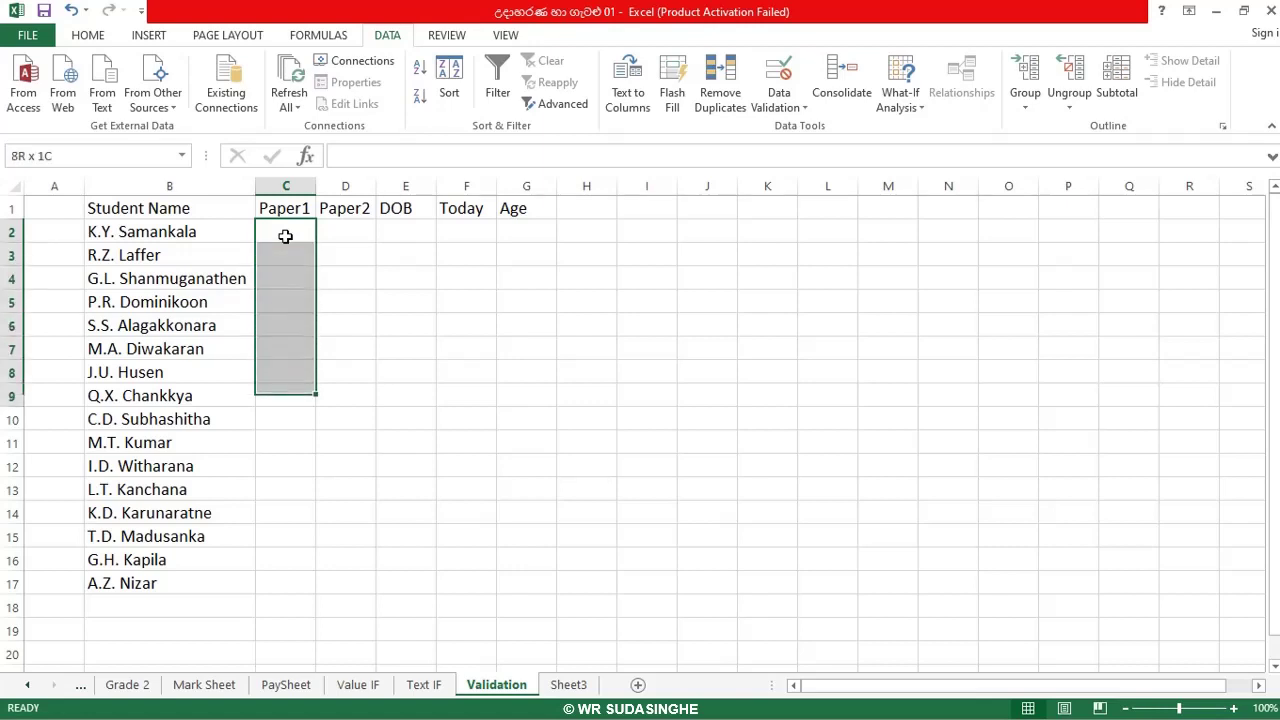
key("shift+Down")
key("shift+Down")
key("shift+Down")
key("shift+Down")
key("shift+Down")
key("shift+Down")
key("shift+Down")
key("shift+Down")
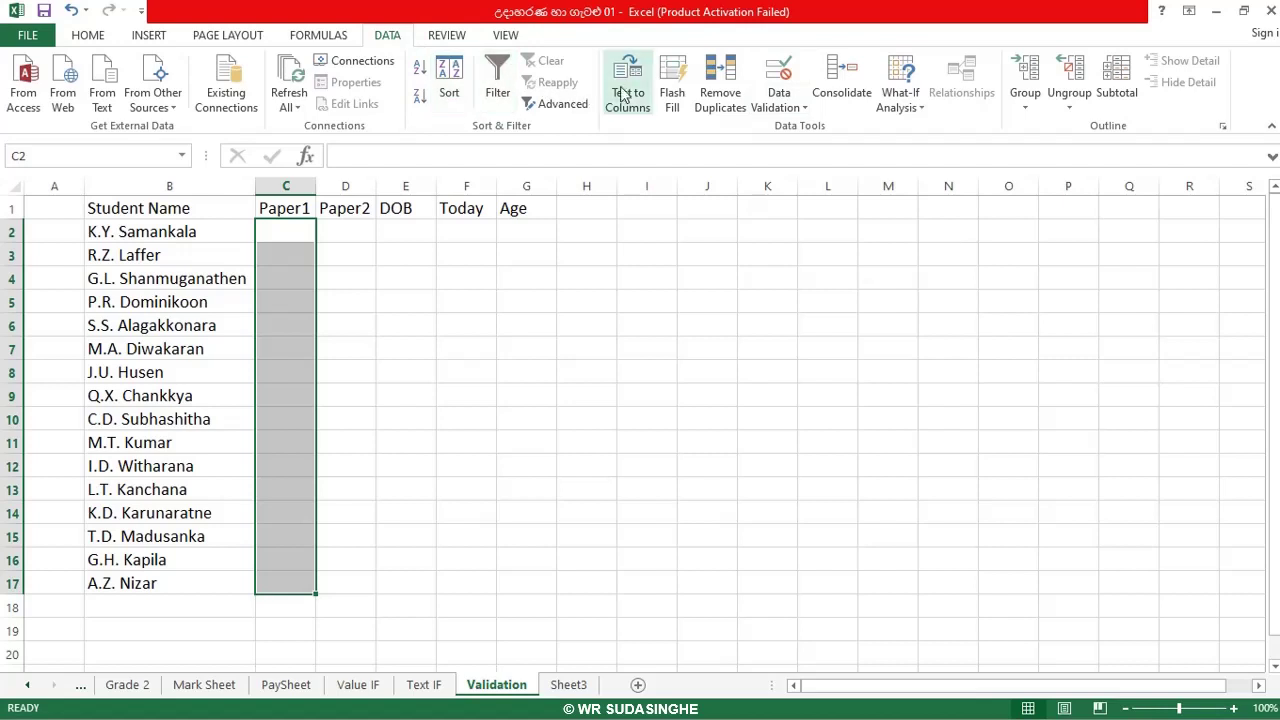
left_click(805, 107)
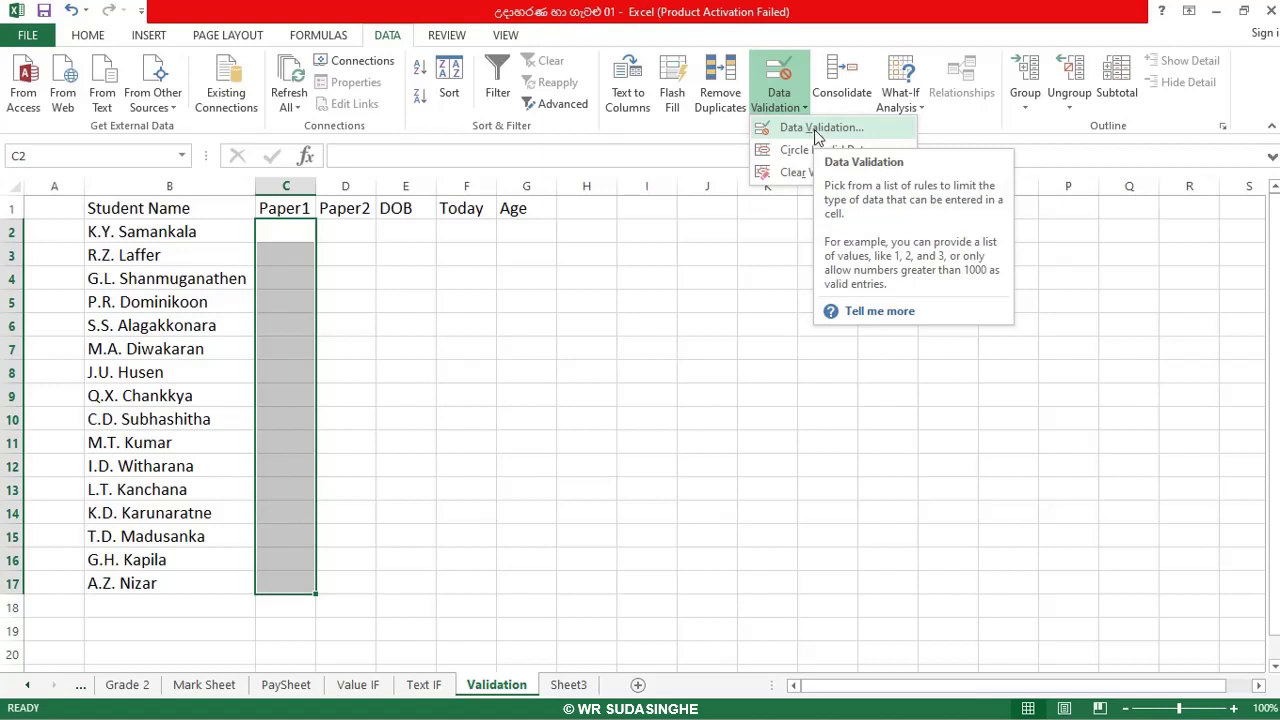
left_click(815, 128)
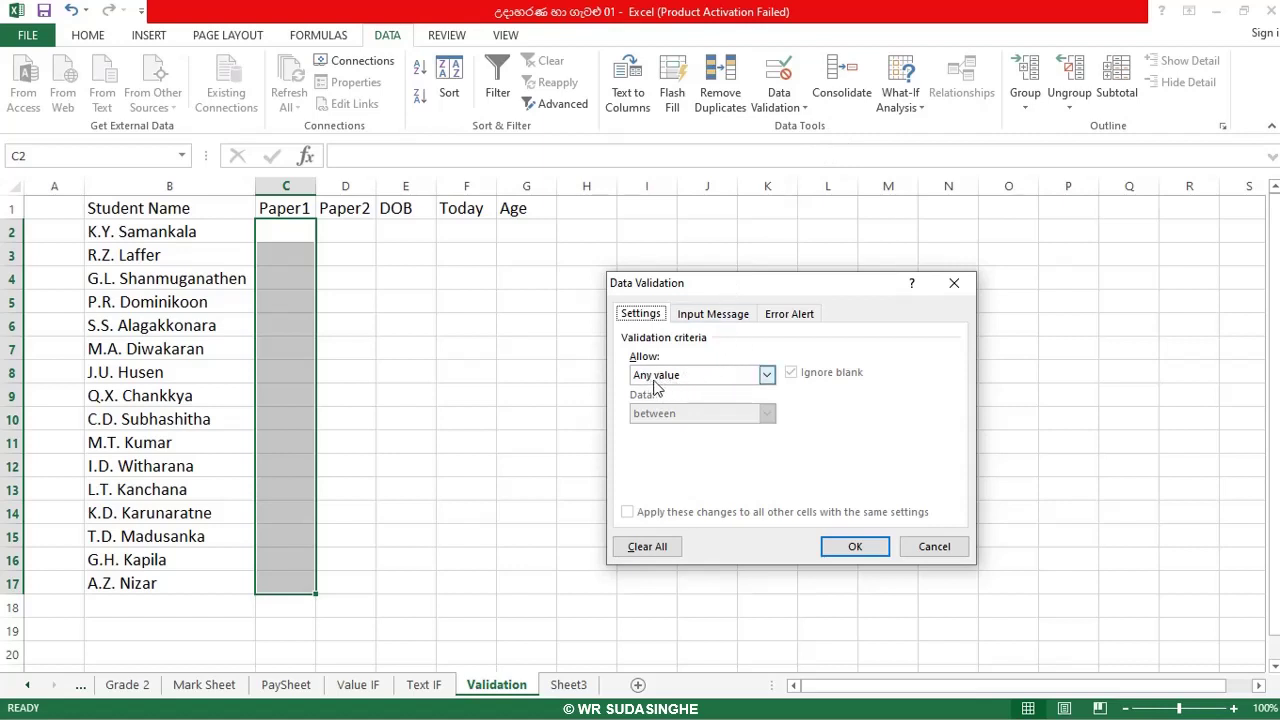
Set the validation criteria to allow whole numbers between a minimum of 0 and a maximum of 100.
left_click(767, 377)
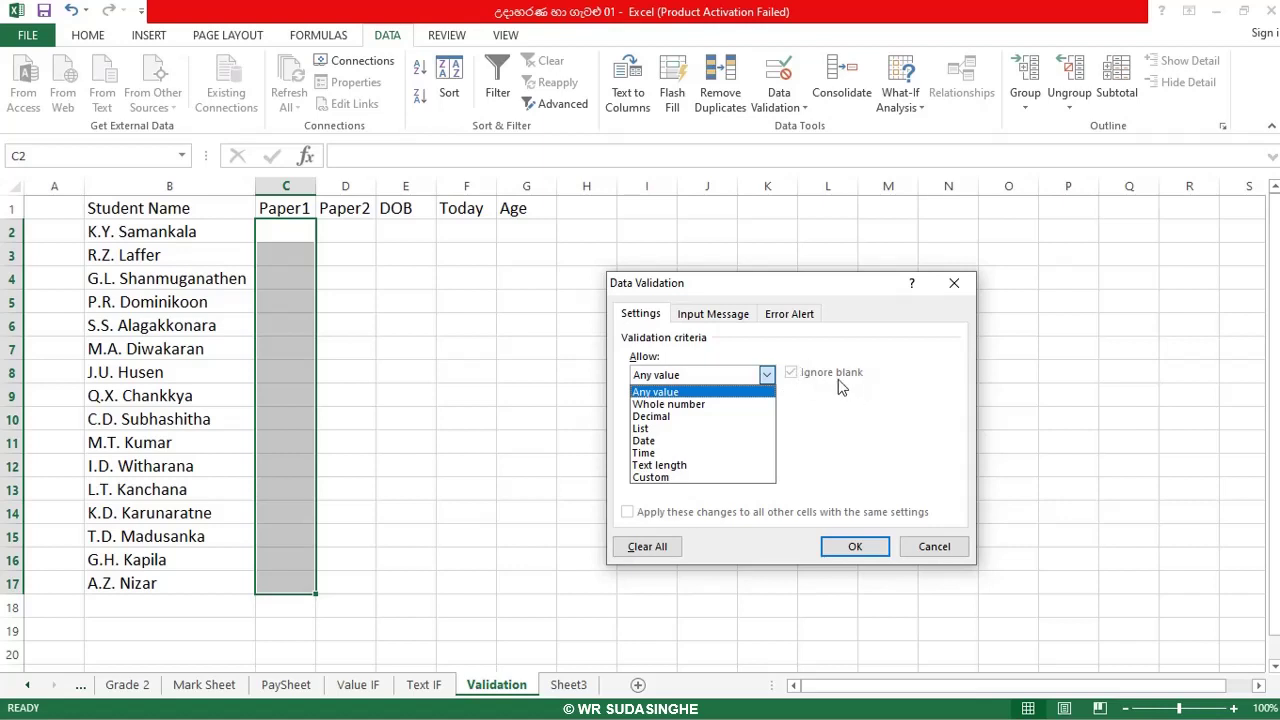
left_click(695, 405)
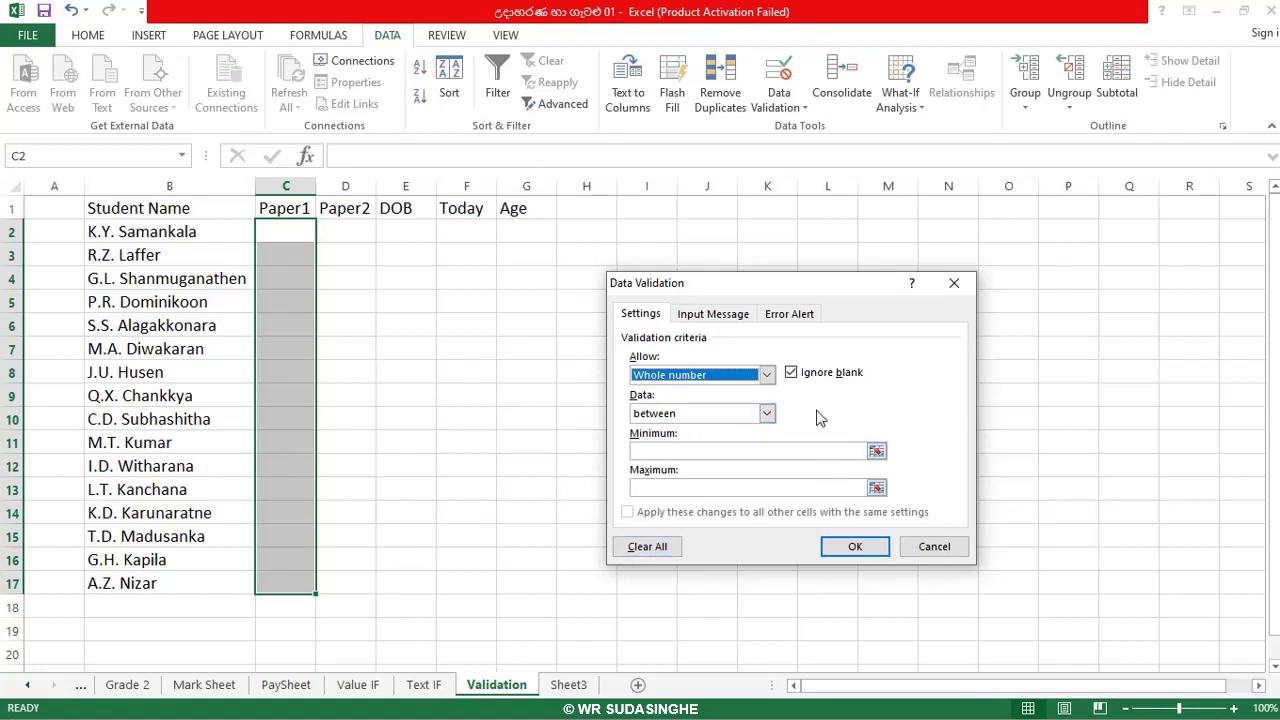
left_click(768, 415)
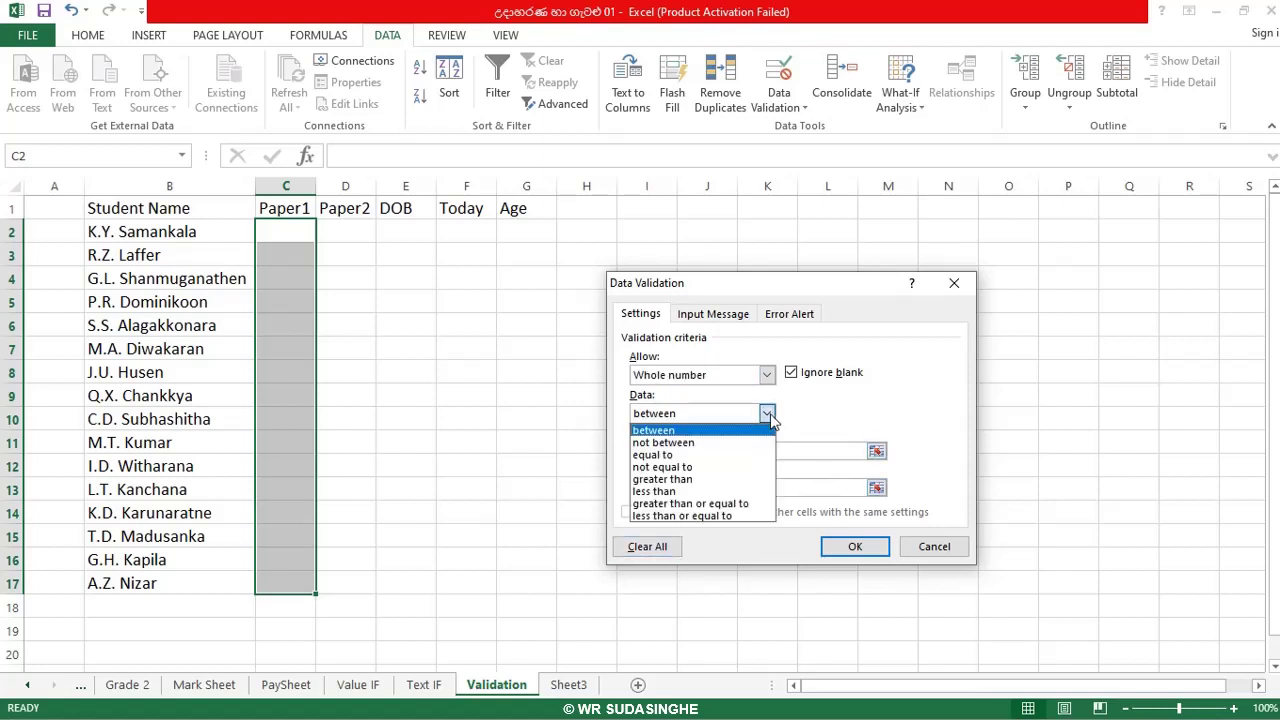
left_click(703, 420)
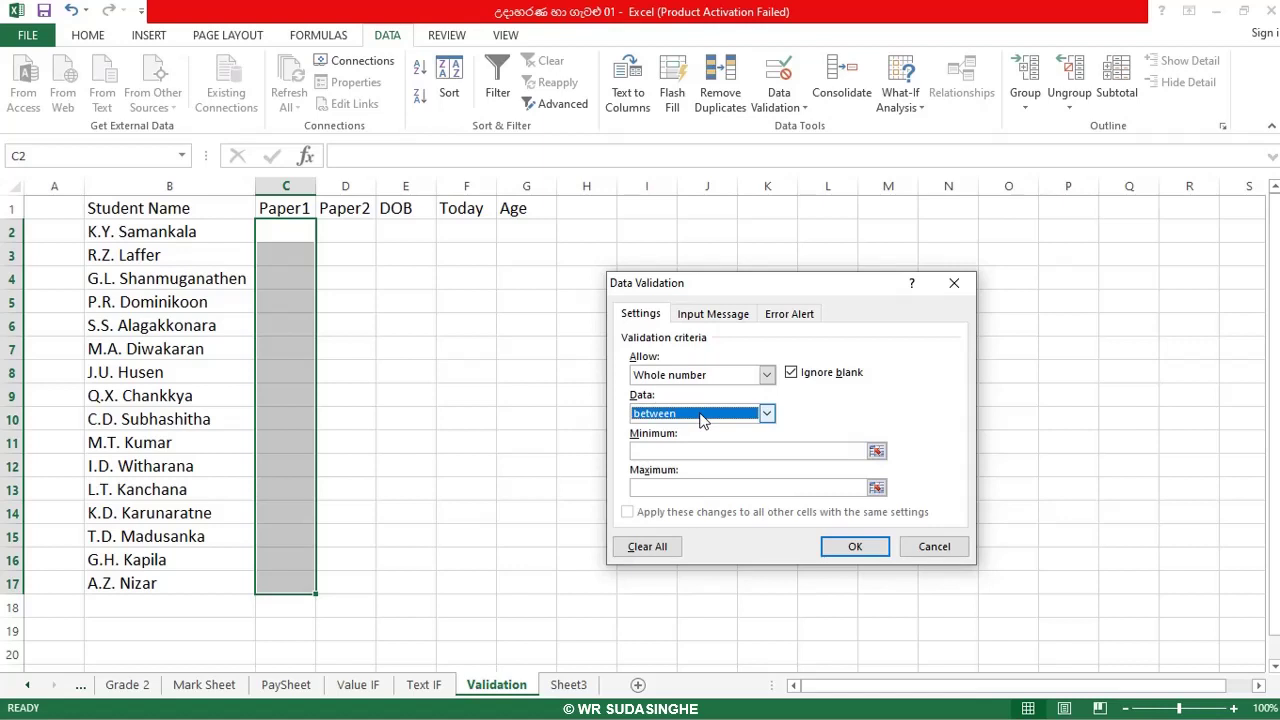
left_click(651, 450)
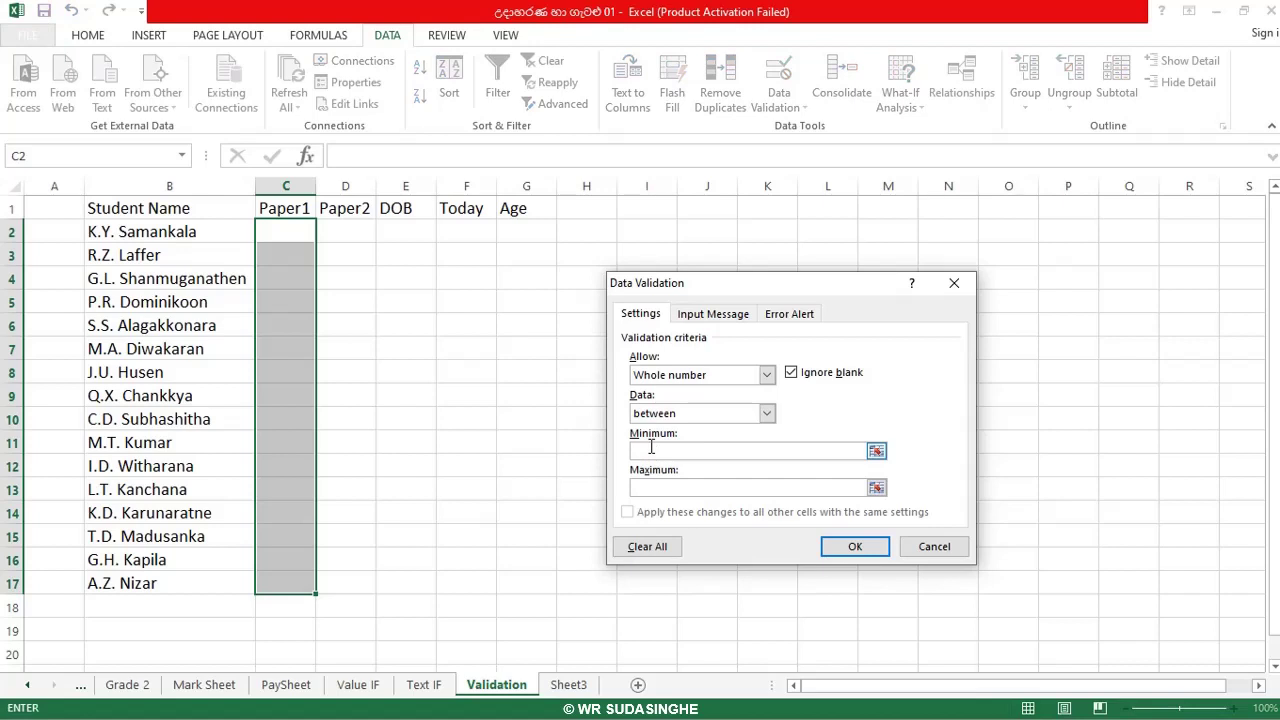
type("0")
left_click(634, 489)
type("100")
Add an input message titled "Data Validatin" with the text "Marks Validated 0 - 100" and apply the validation.
left_click(708, 317)
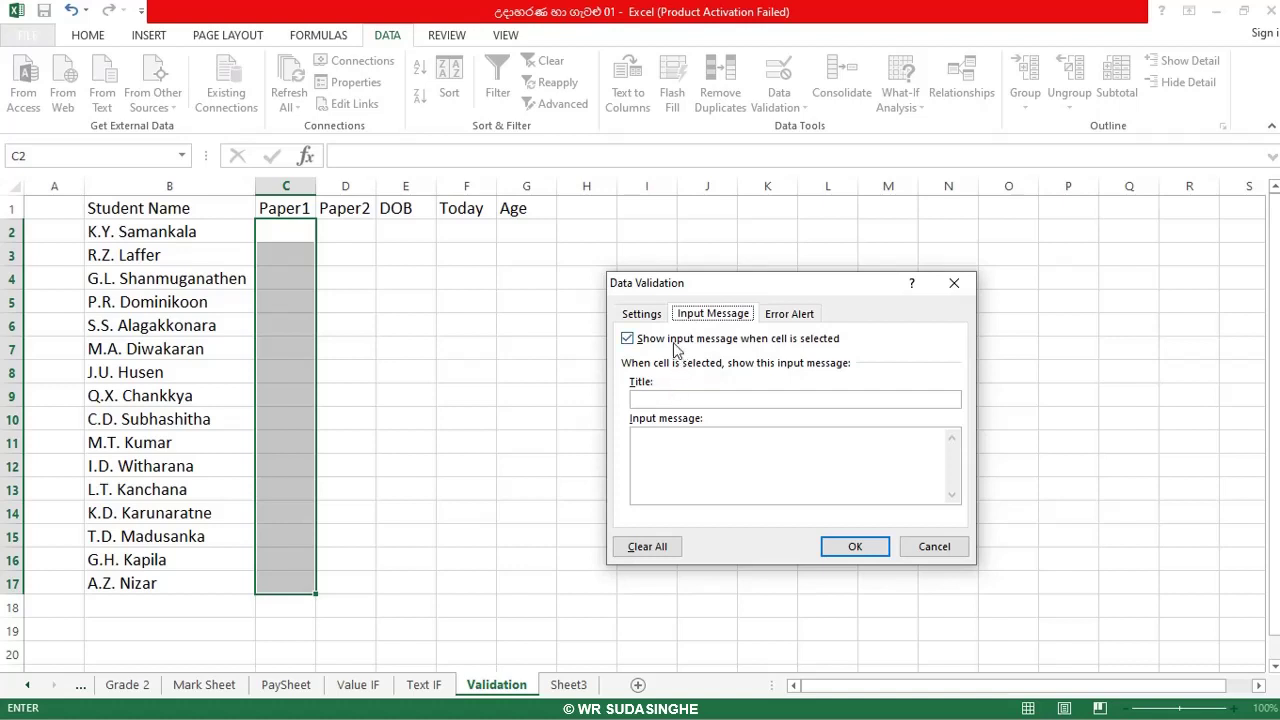
left_click(649, 400)
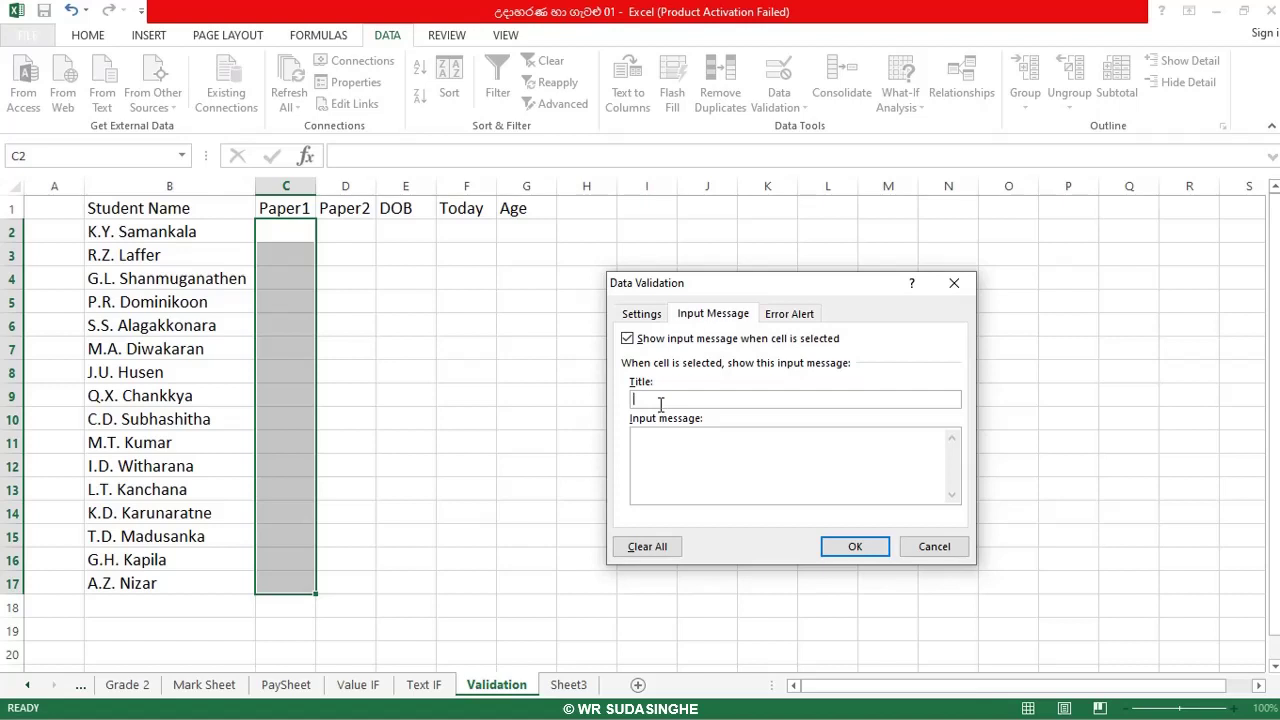
type("Data Validatin")
left_click(645, 441)
type("Marks Validated 0 - 100")
left_click(855, 549)
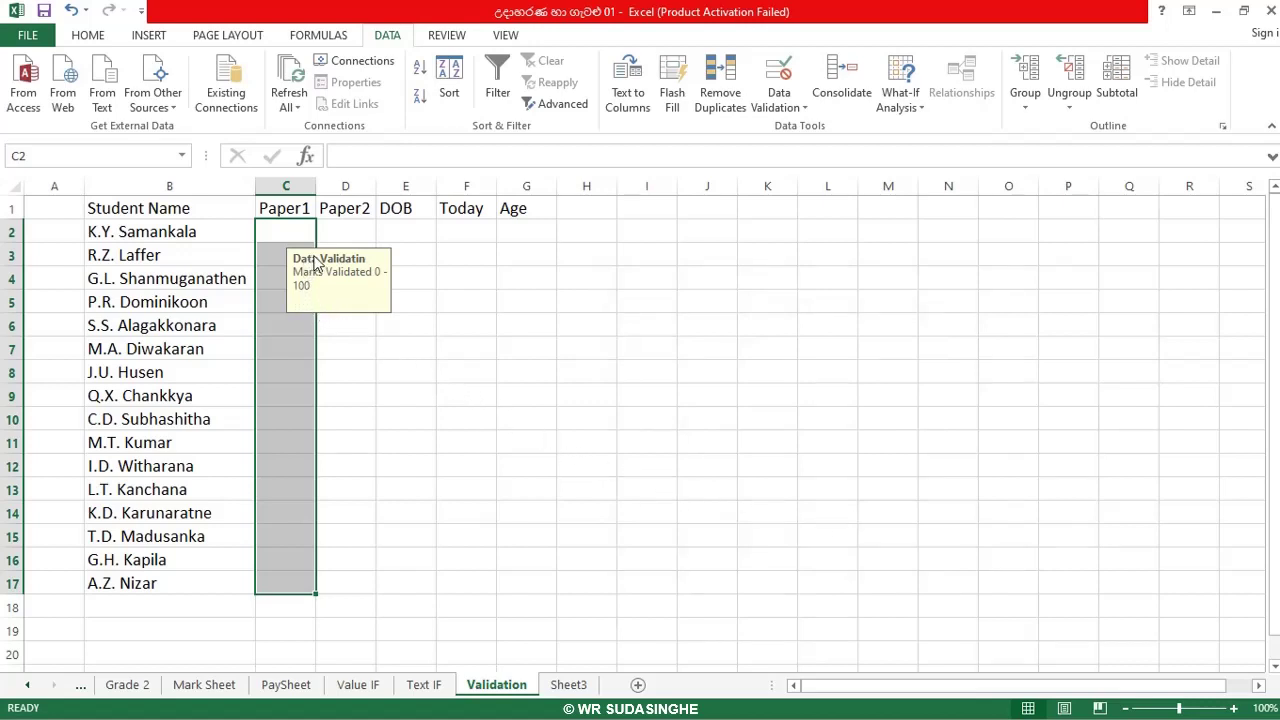
Enter the Paper1 marks 46, 98, 76 and 100 in cells C2 to C5.
left_click(276, 266)
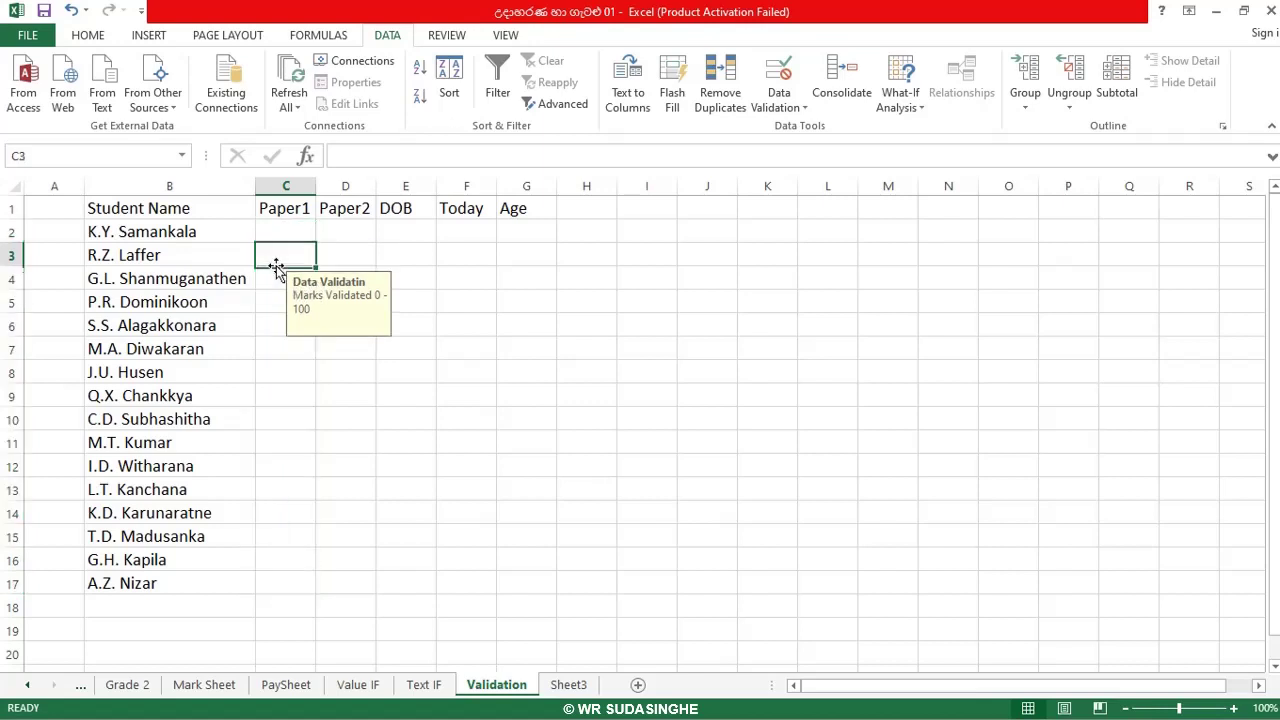
left_click(289, 230)
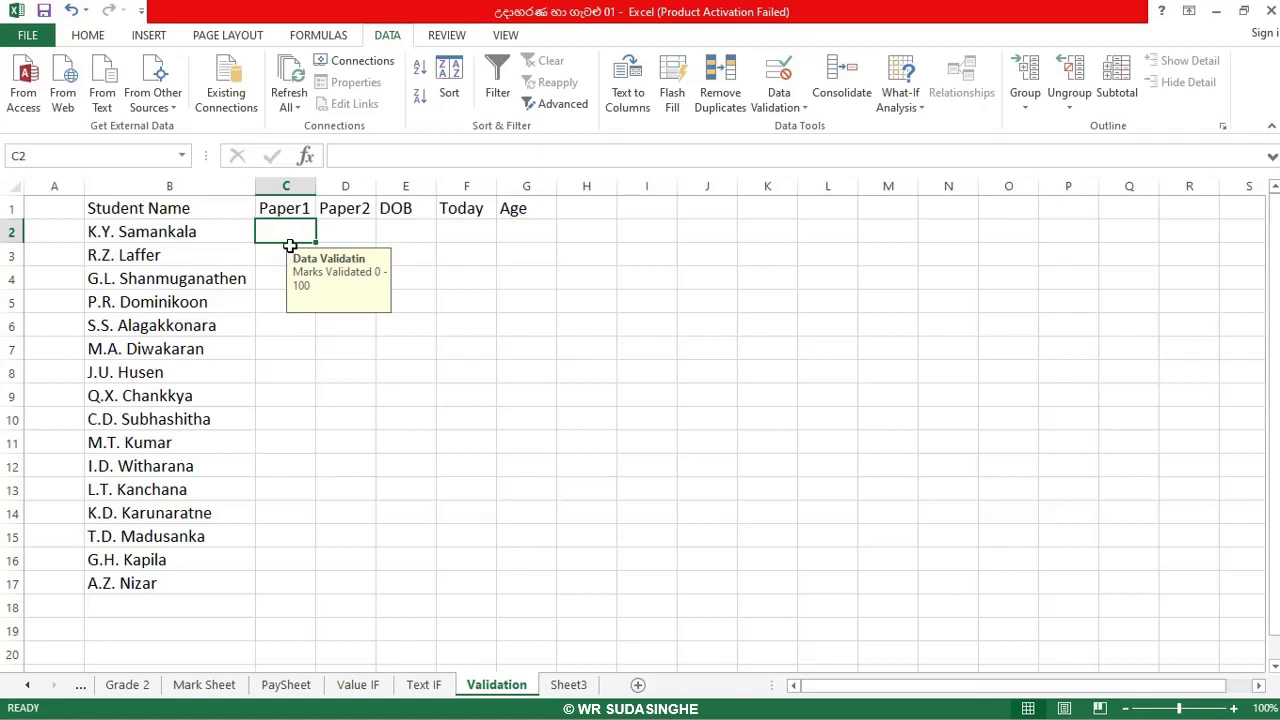
type("46")
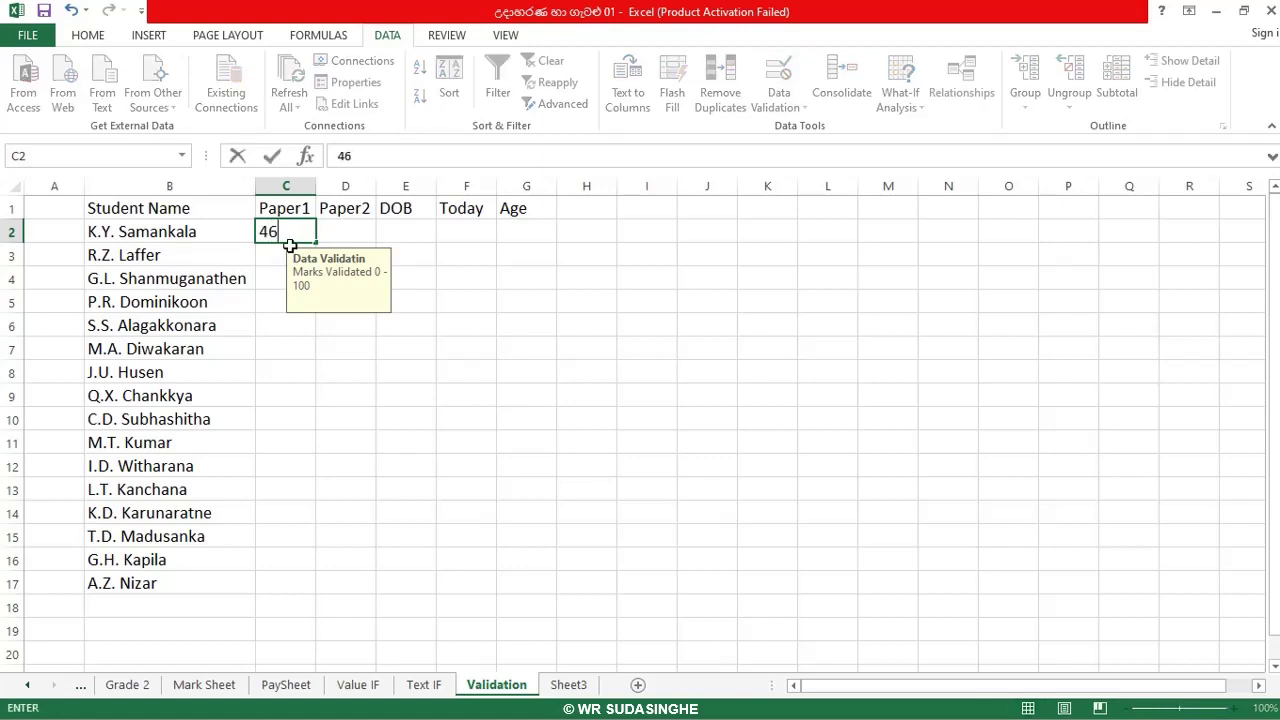
key("Return")
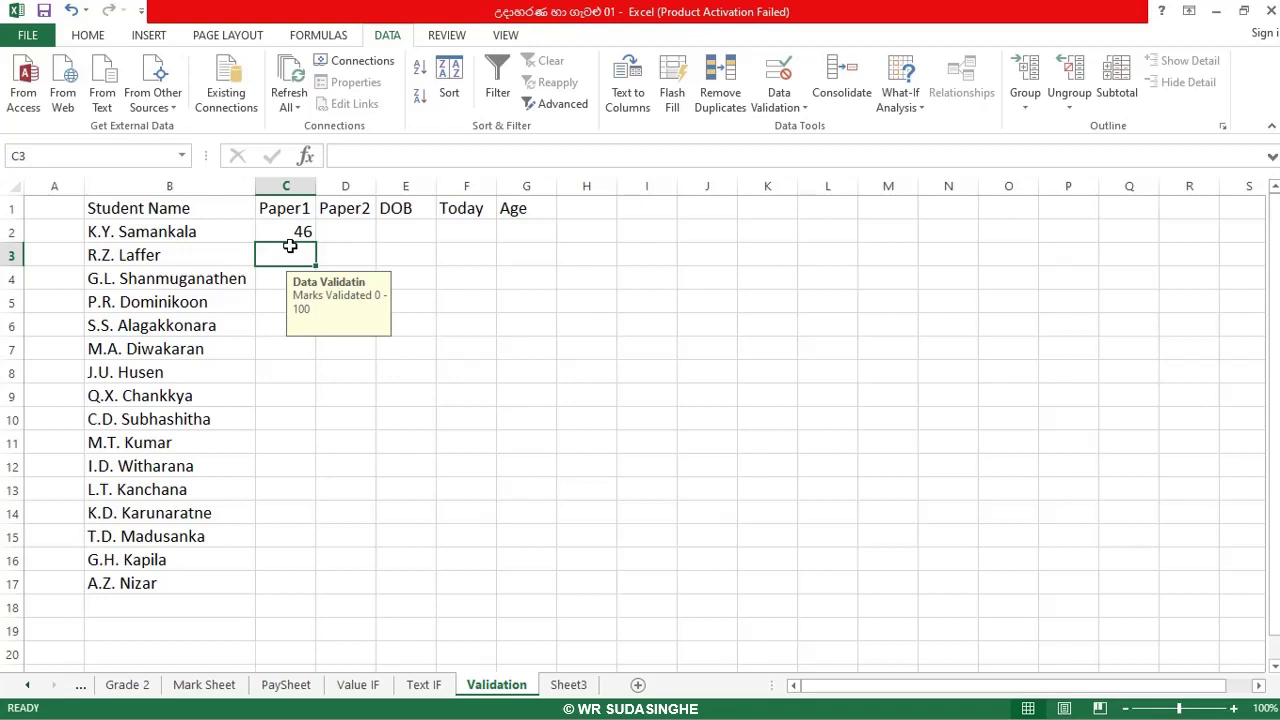
type("98")
key("Return")
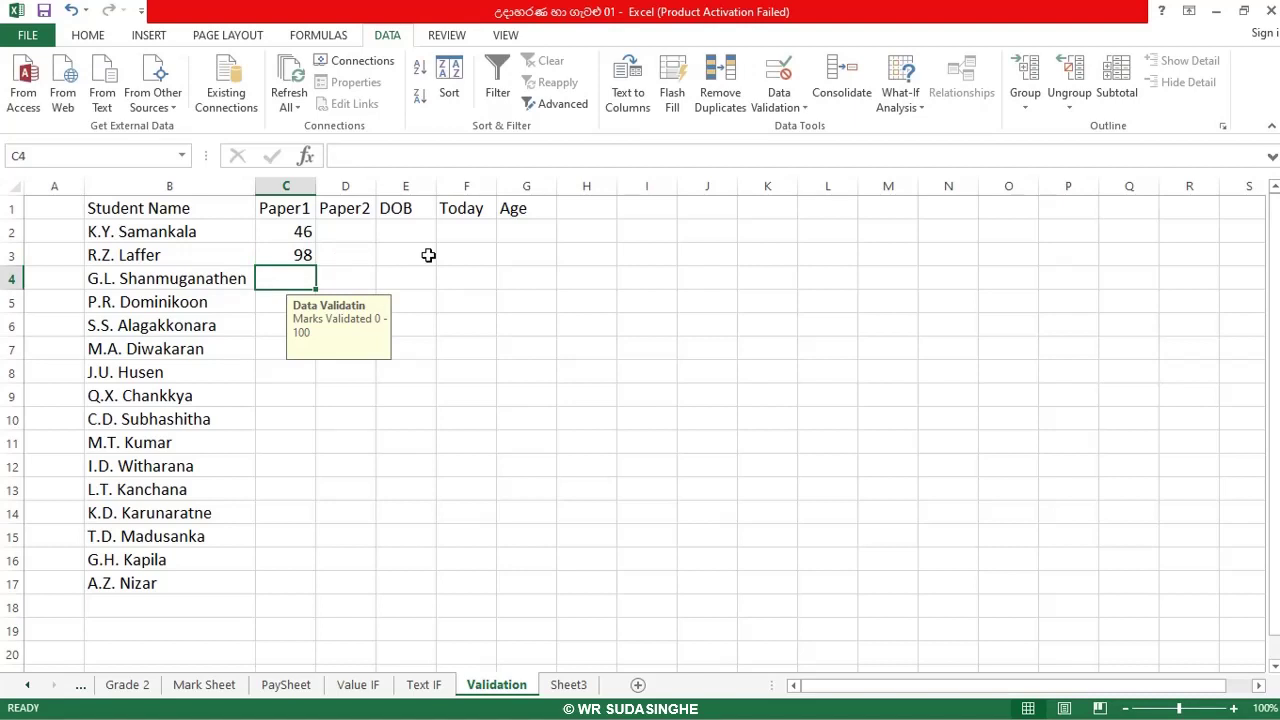
type("76")
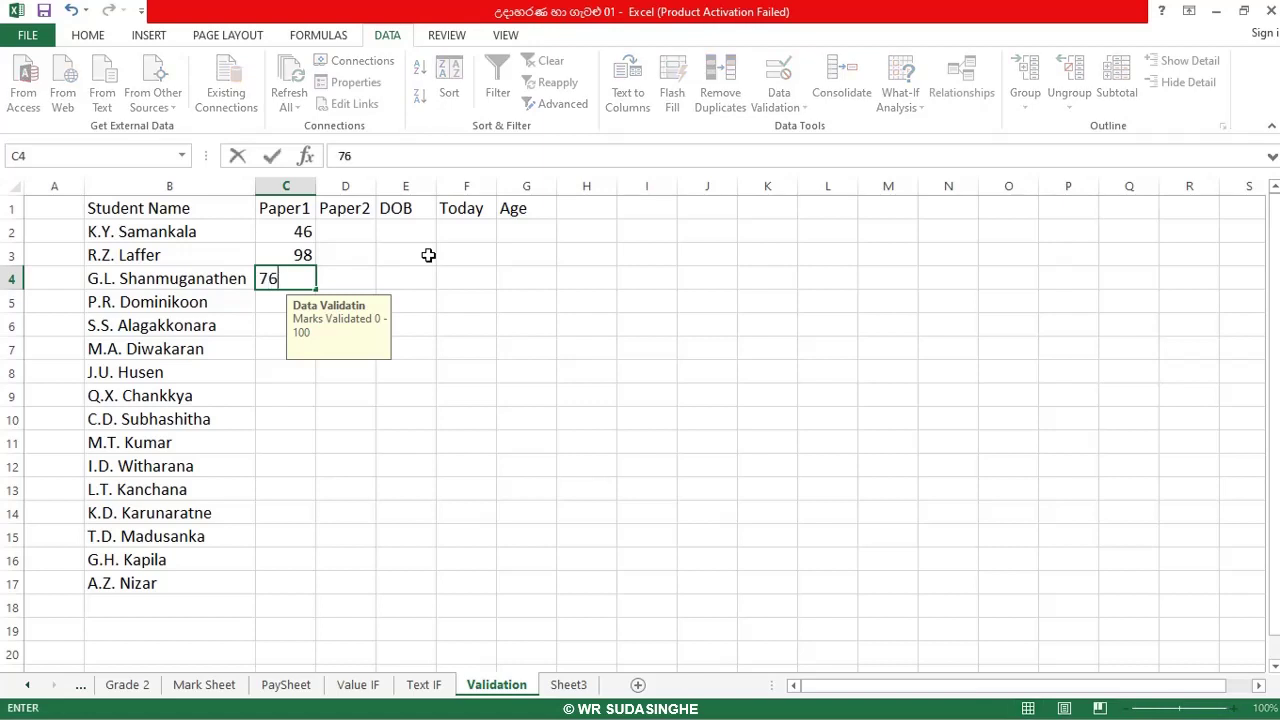
key("Return")
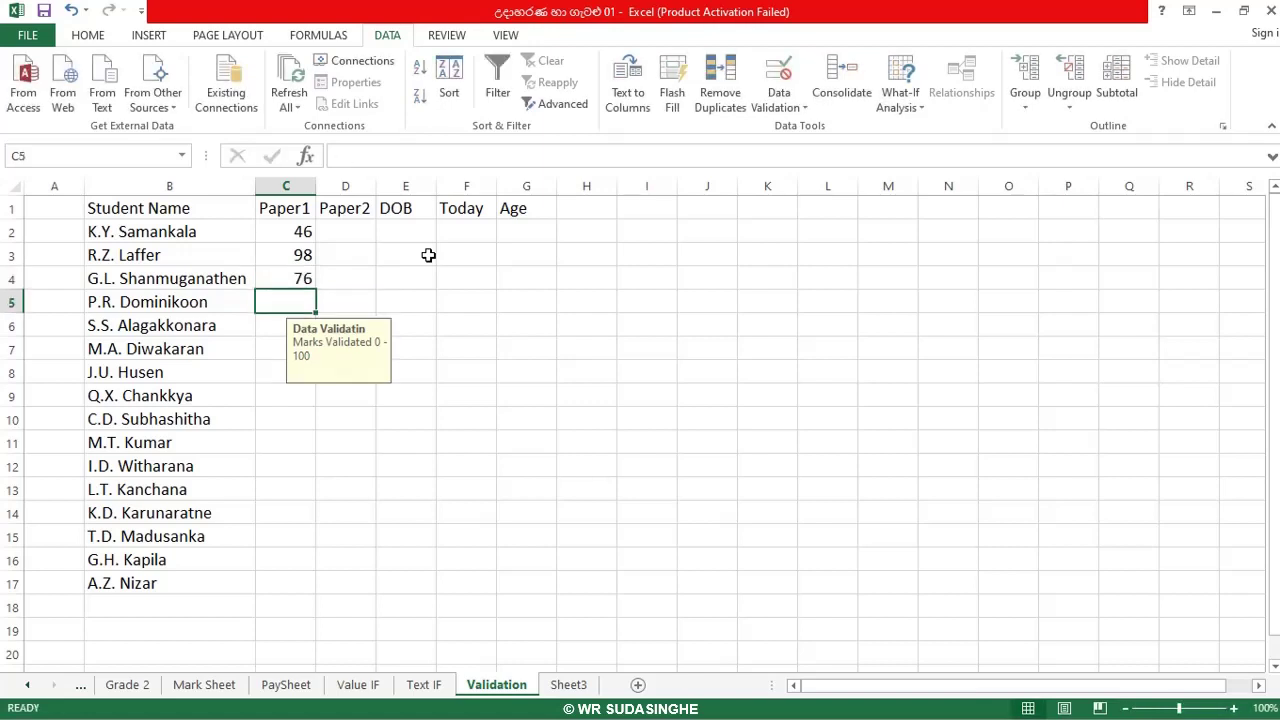
type("1")
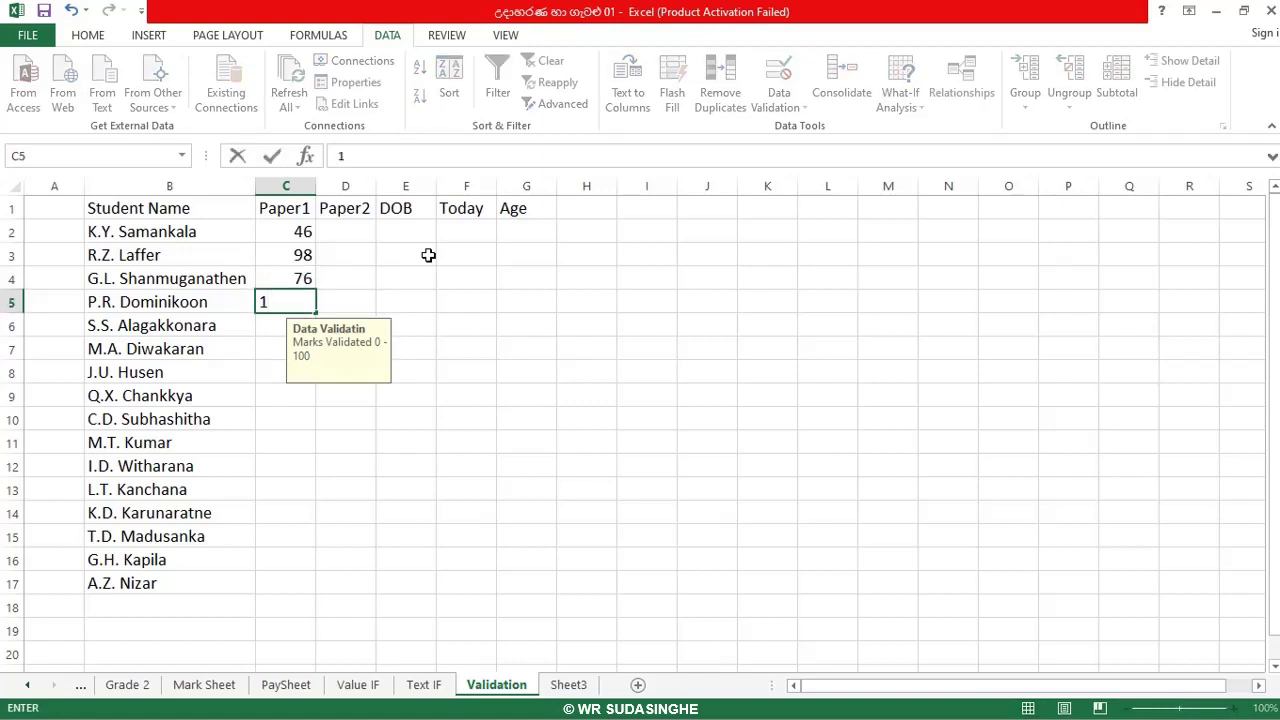
type("00")
key("Return")
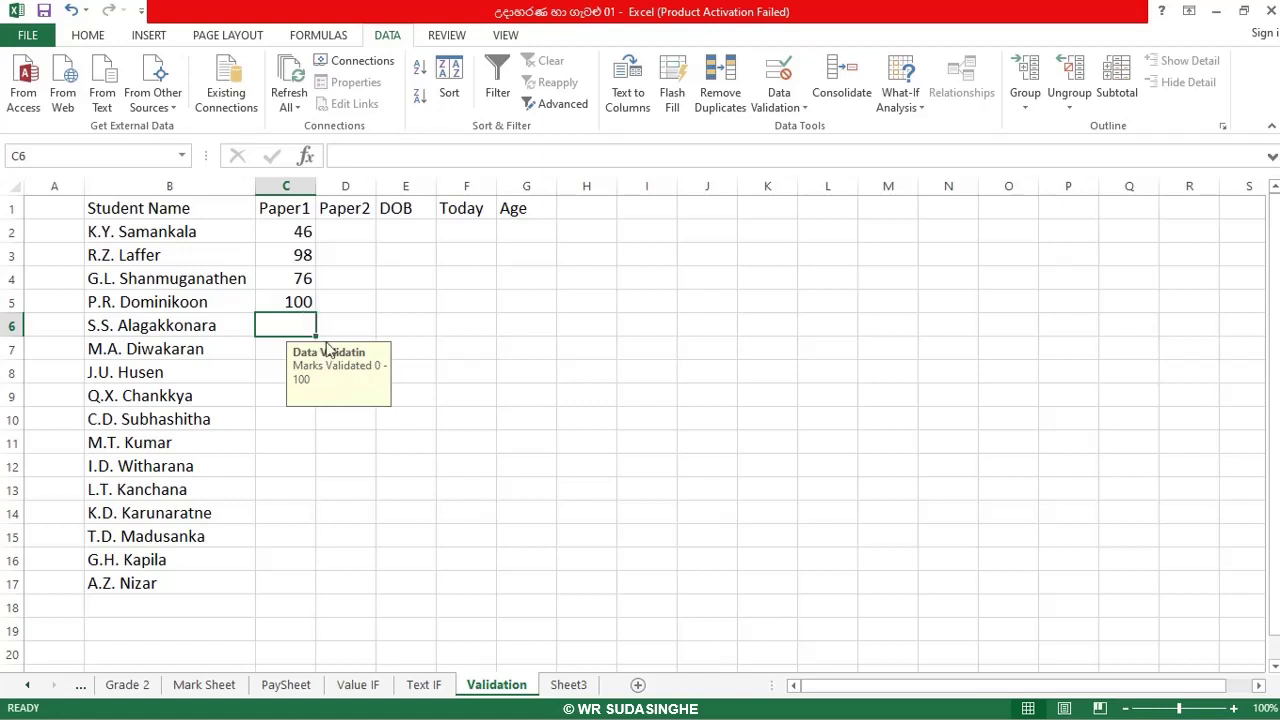
Try to enter the out-of-range mark 101 in cell C6 to test the upper limit.
type("1")
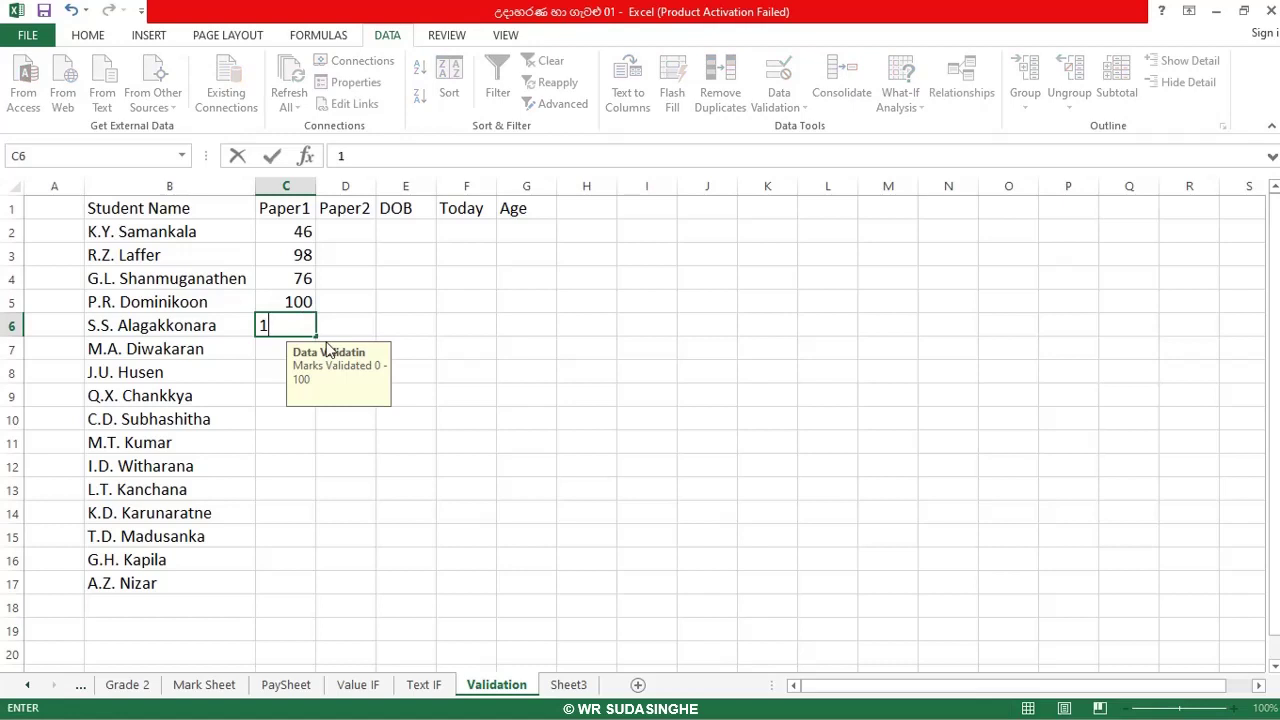
type("01")
key("Return")
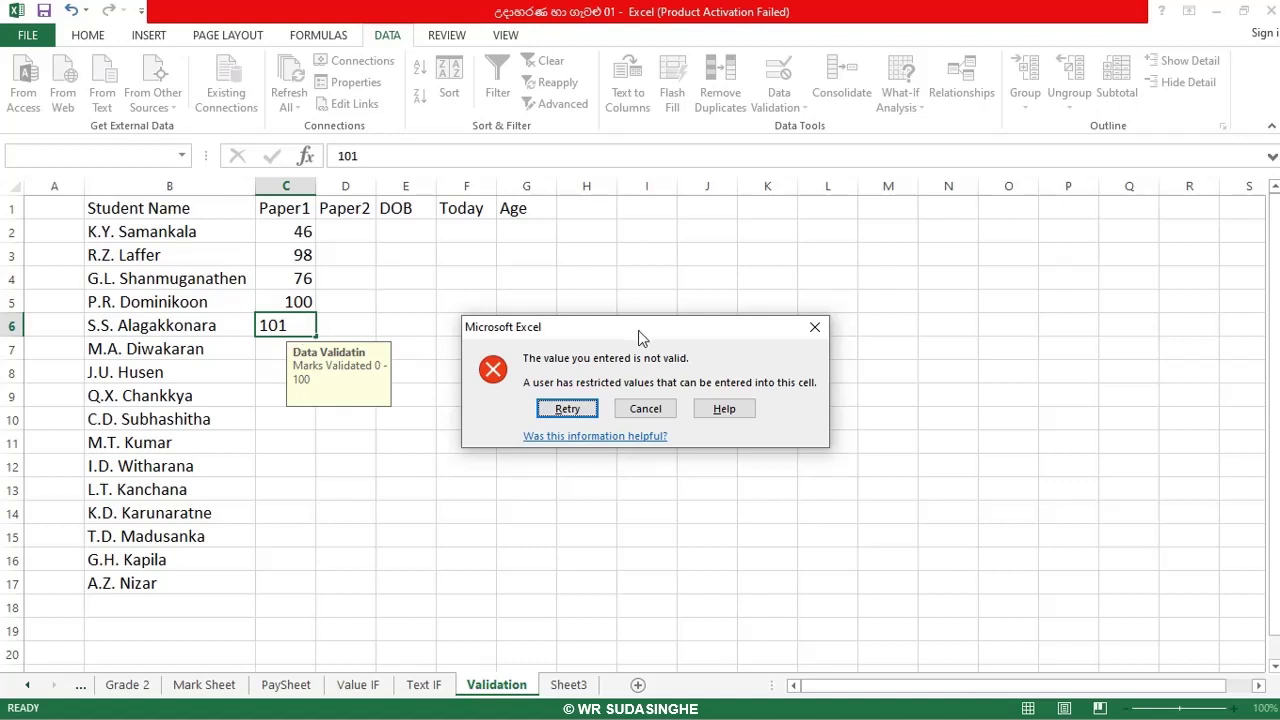
left_click(815, 328)
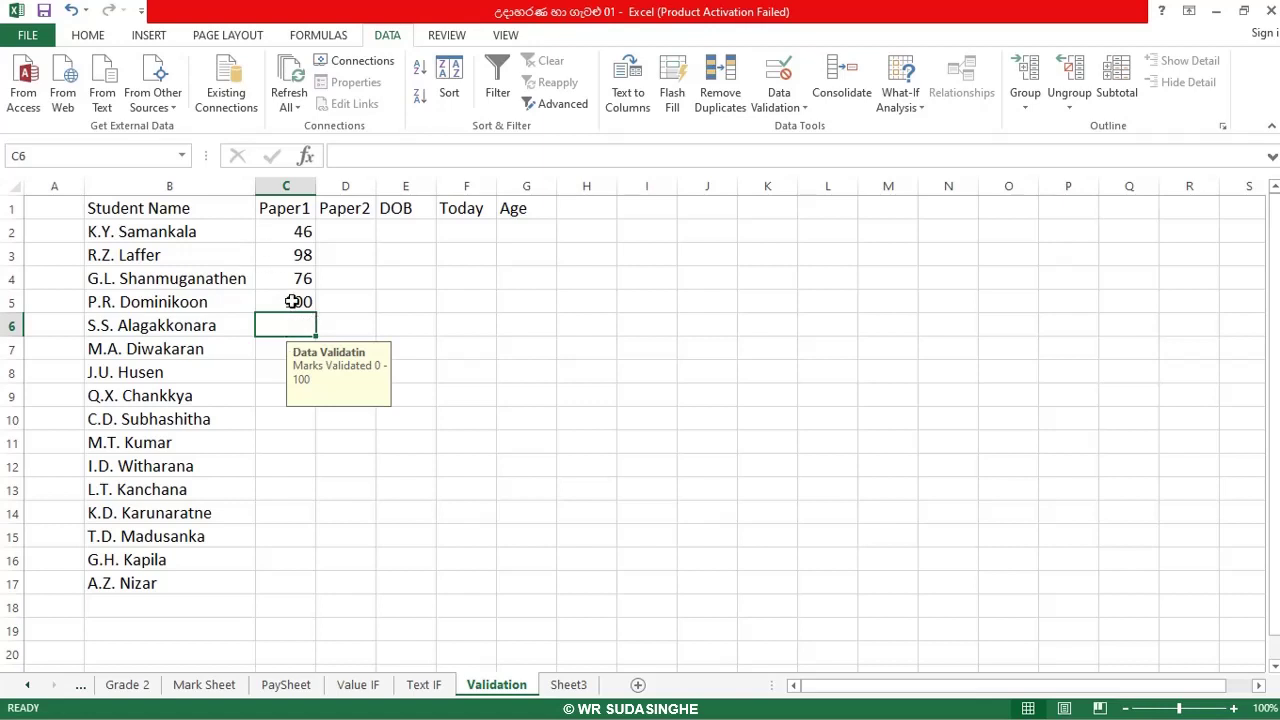
Try to enter the negative mark -4 in cell C7 to test the lower limit.
left_click(277, 354)
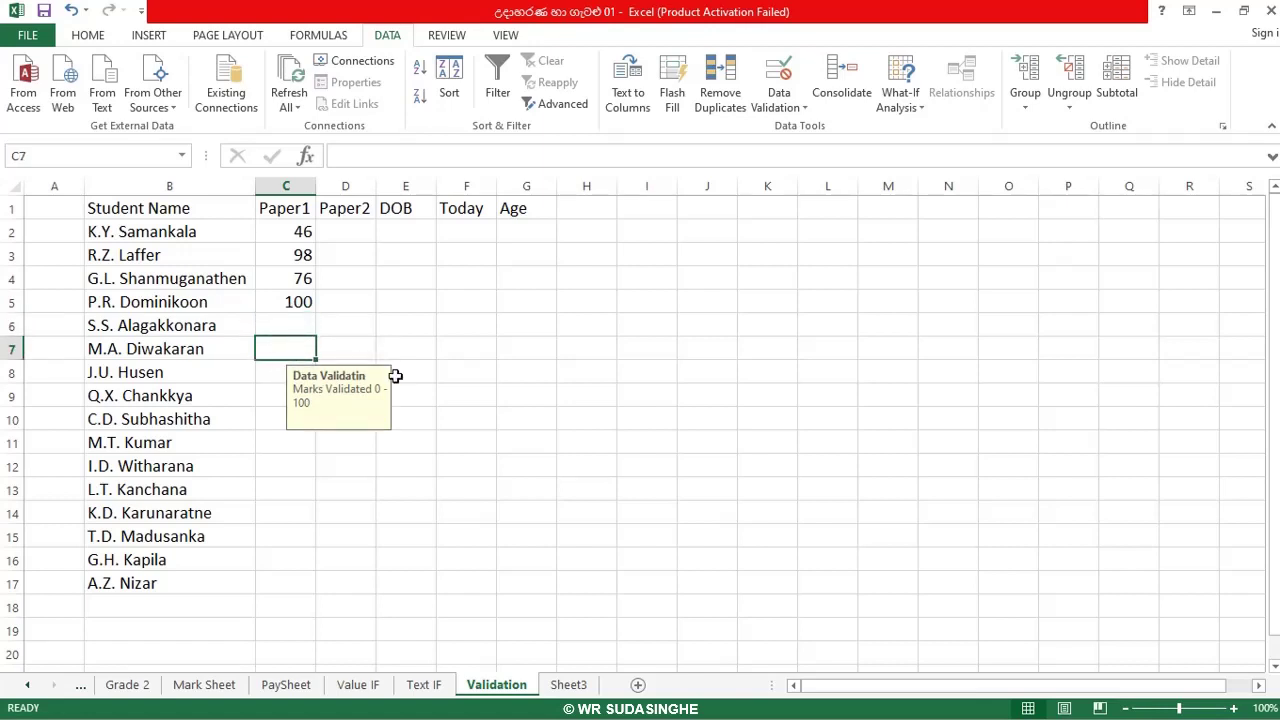
type("=4")
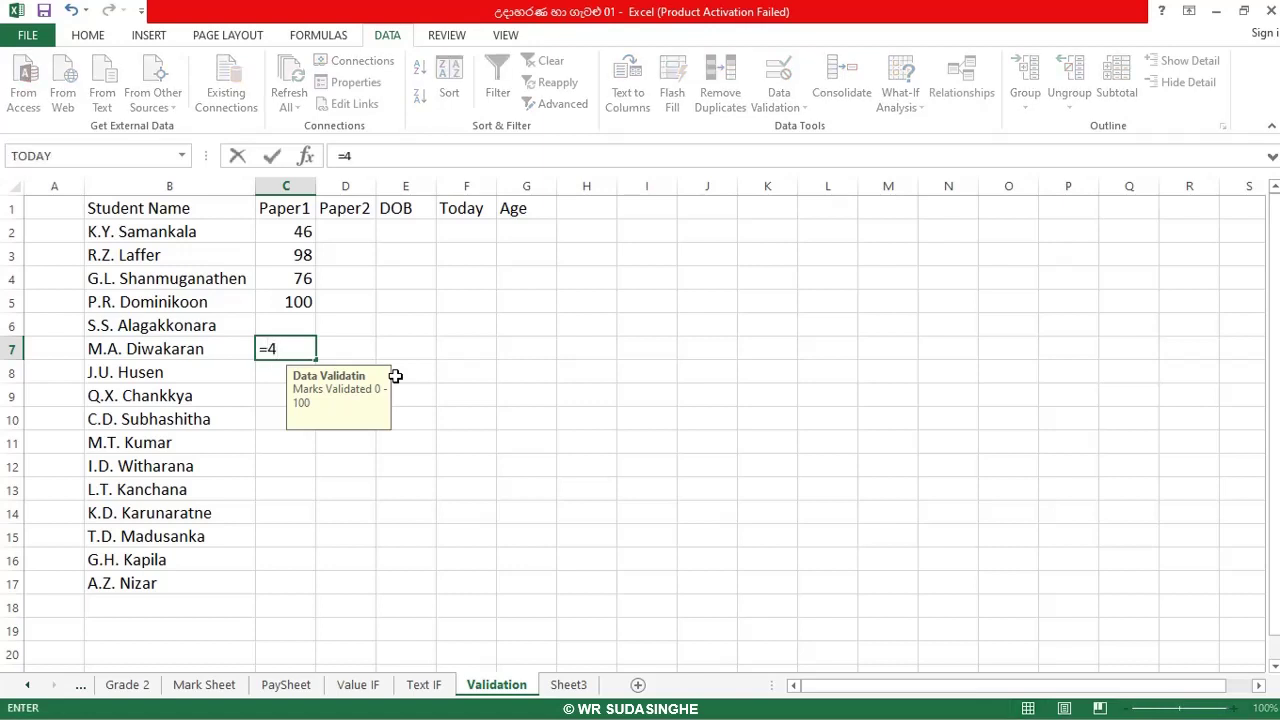
key("BackSpace")
key("BackSpace")
type("-4")
key("Return")
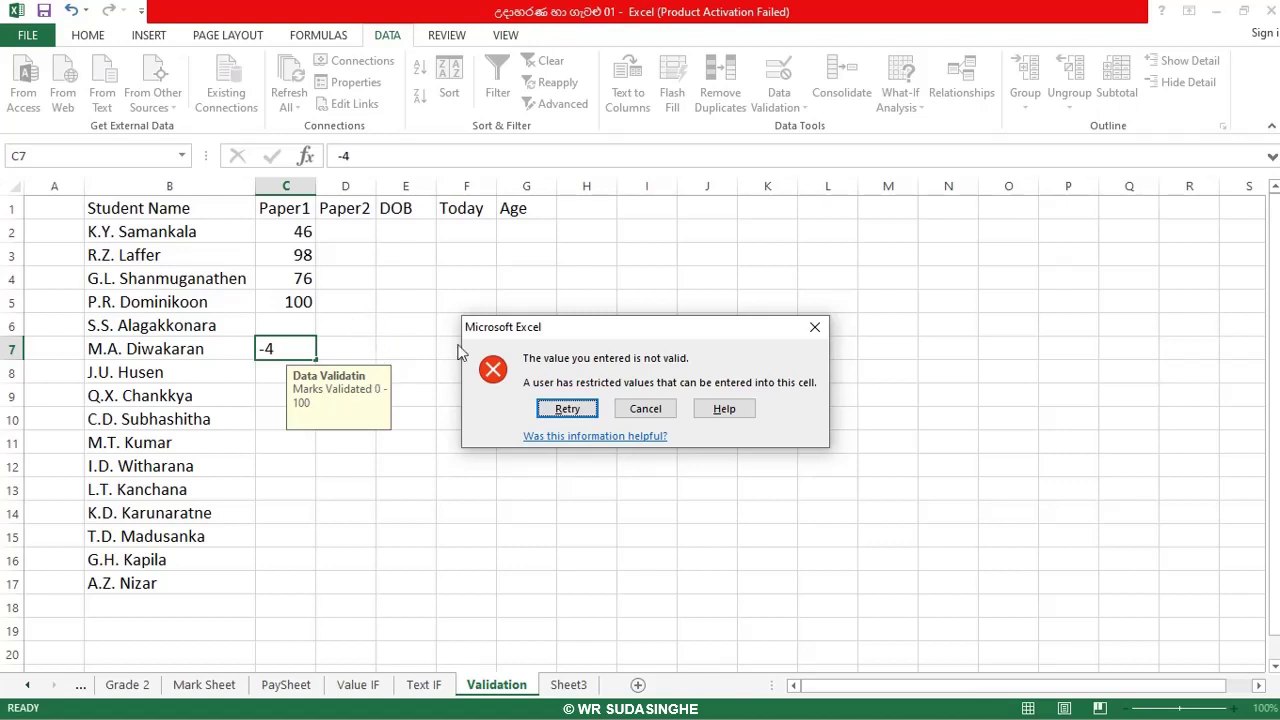
left_click(815, 327)
left_click(818, 326)
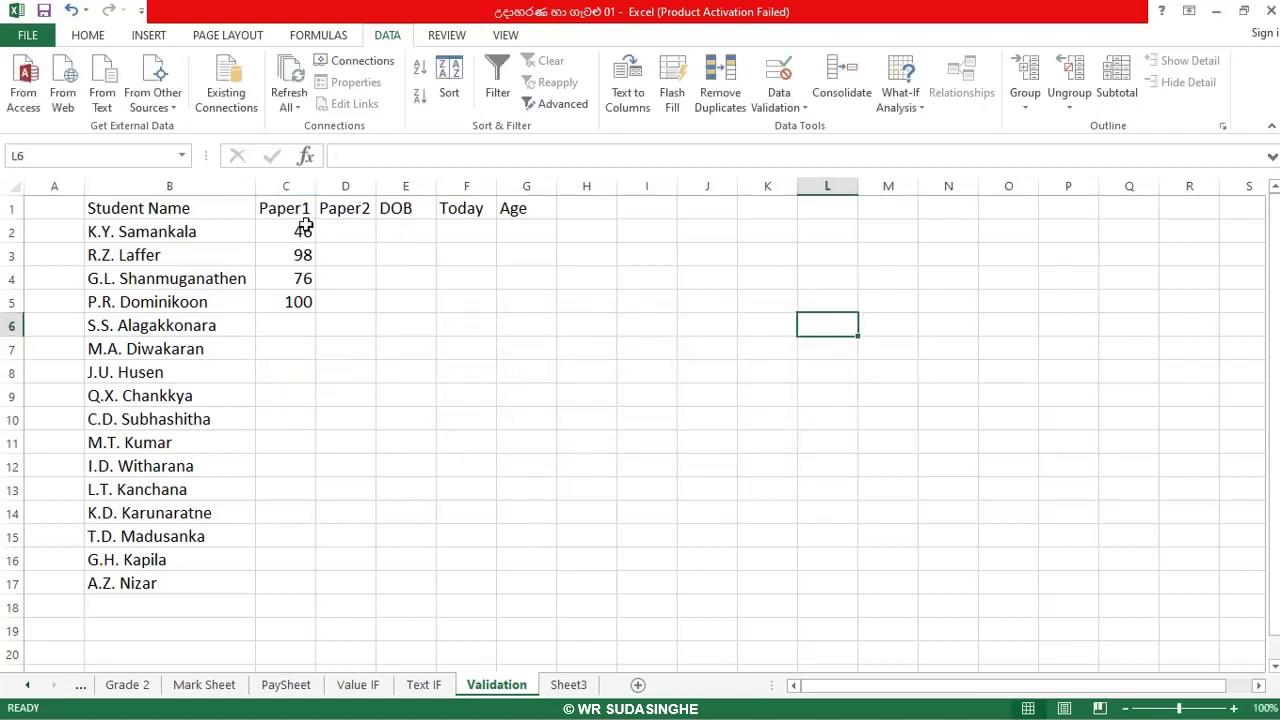
Enter the Paper1 mark 0 in cell C6.
left_click(297, 326)
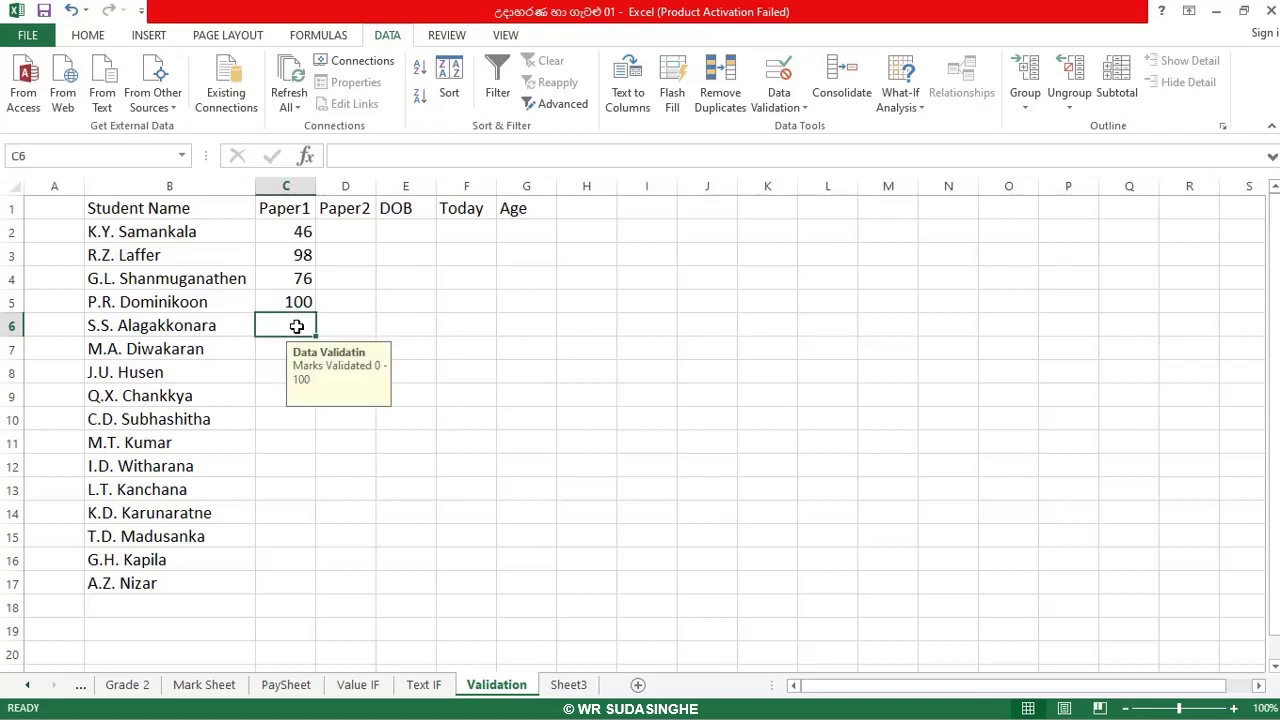
type("0")
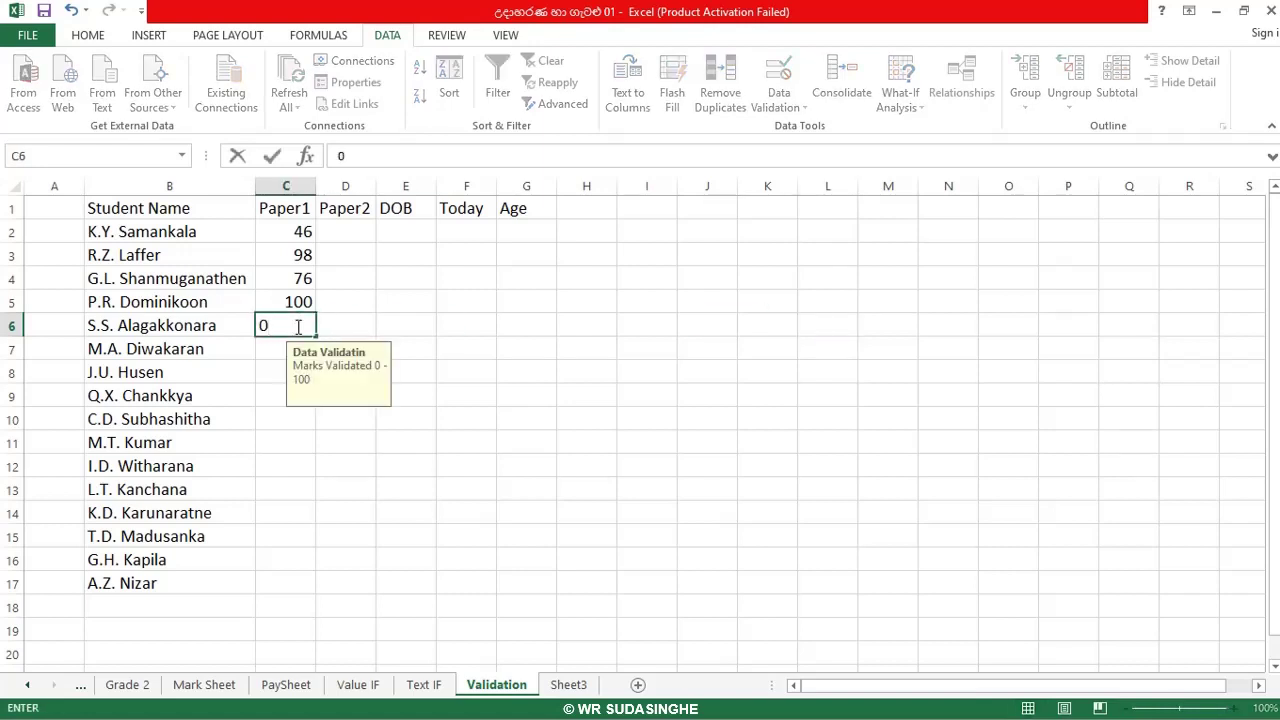
key("Return")
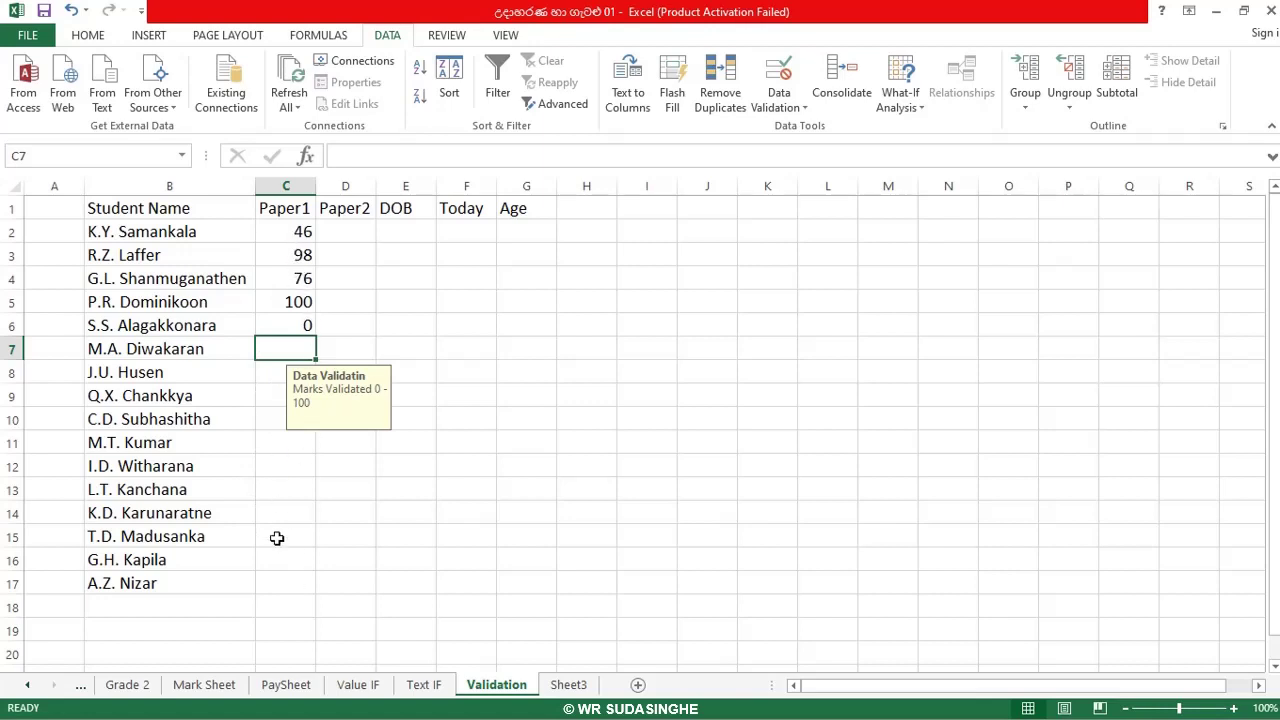
Start a data validation rule for the DOB cells E2 to E17 that allows only dates.
left_click(417, 237)
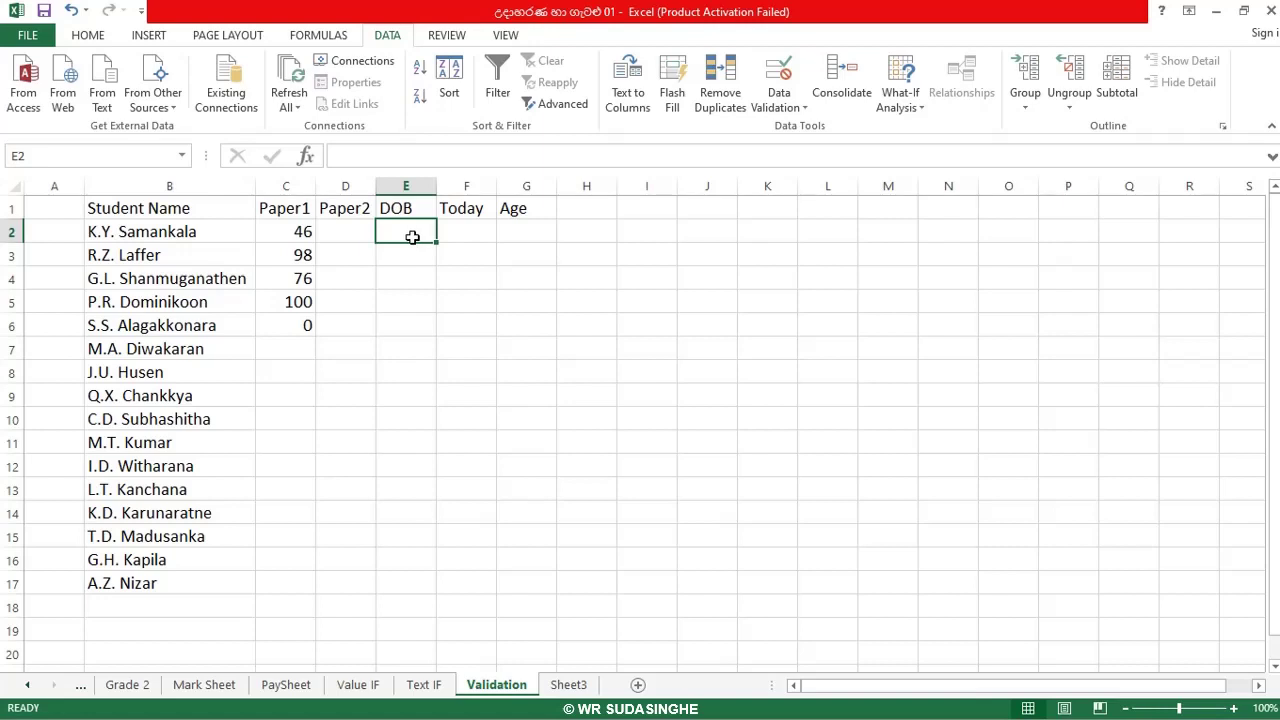
key("shift+Down")
key("shift+Down")
key("shift+Down")
key("shift+Down")
key("shift+Down")
key("shift+Down")
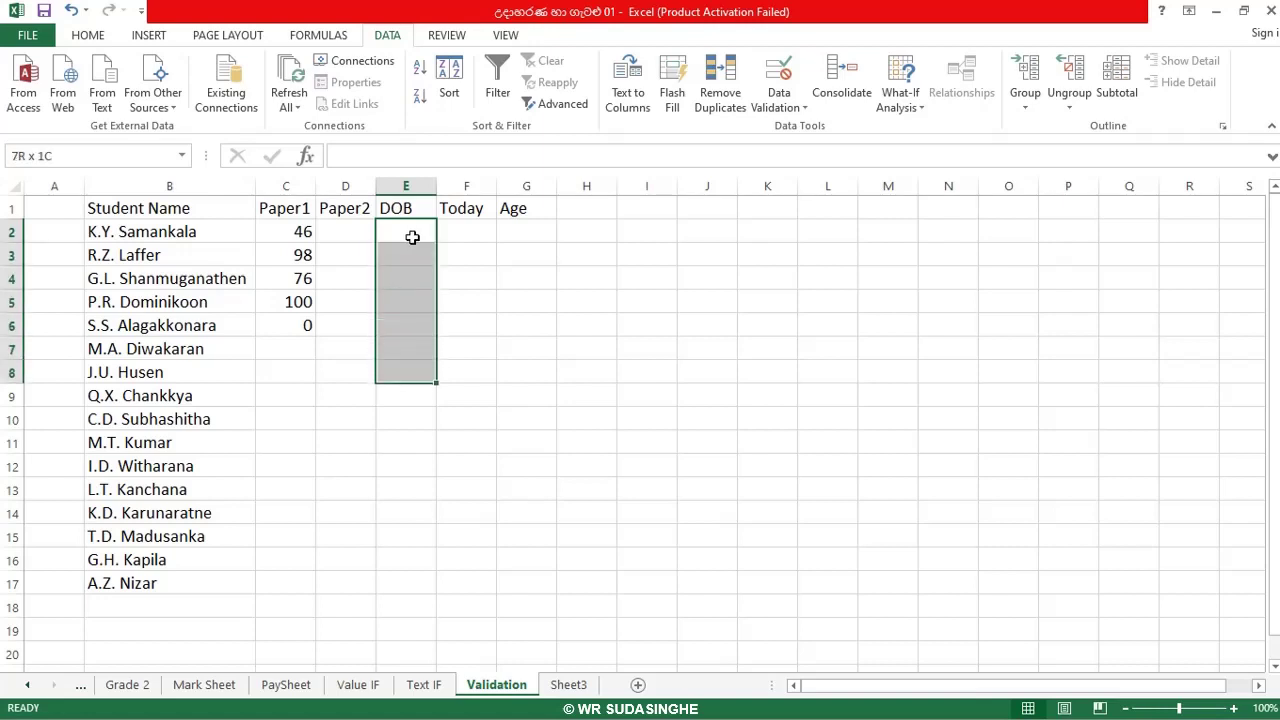
key("shift+Down")
key("shift+Down")
key("shift+Down")
key("shift+Down")
key("shift+Down")
key("shift+Down")
key("shift+Down")
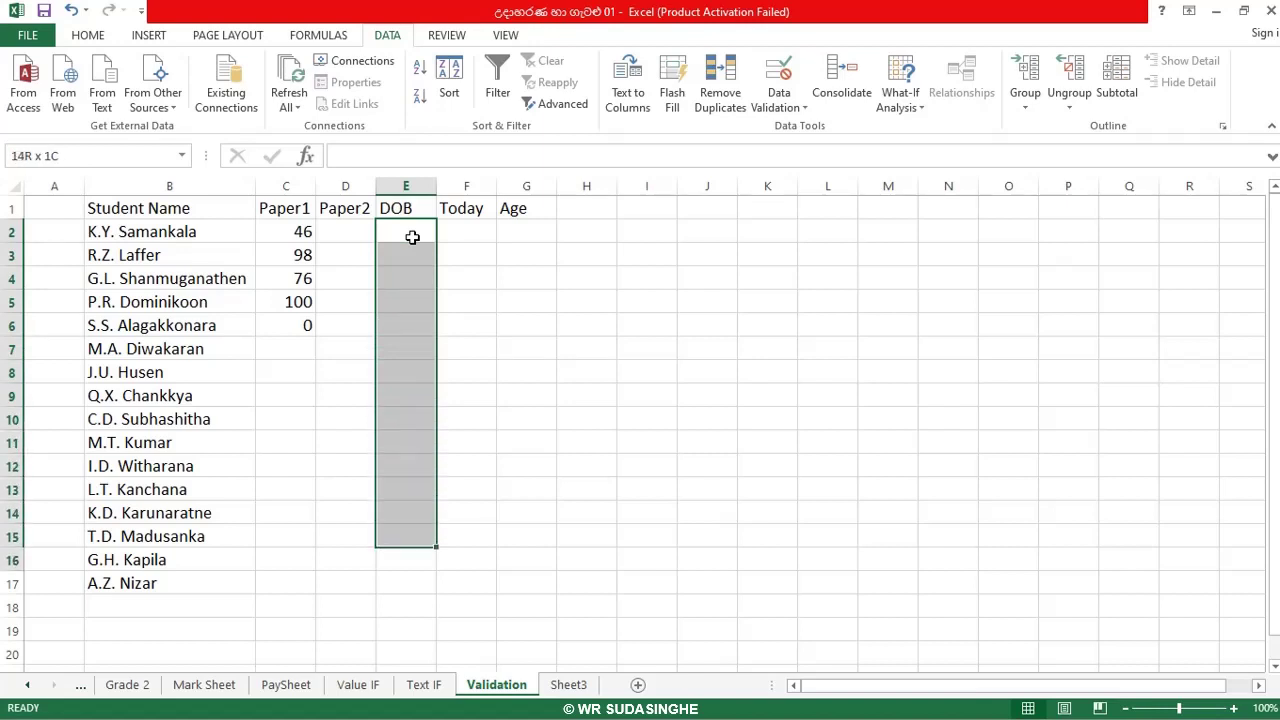
key("shift+Down")
key("shift+Down")
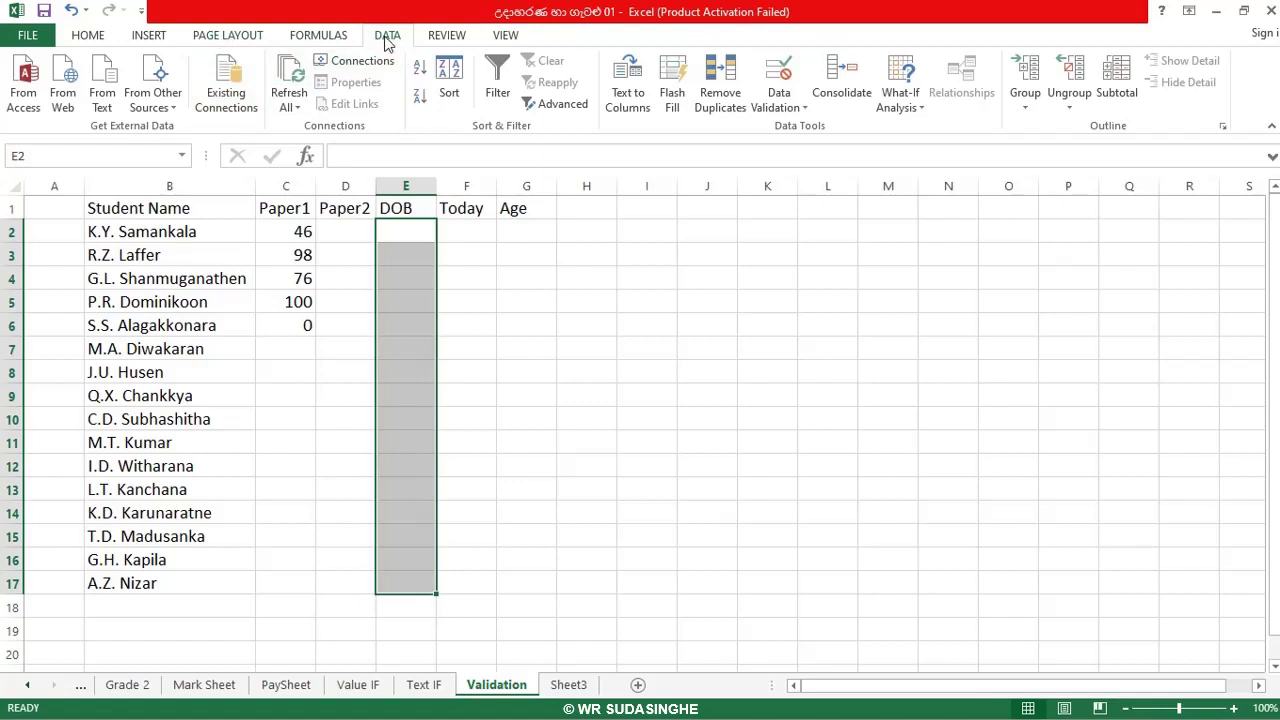
left_click(805, 108)
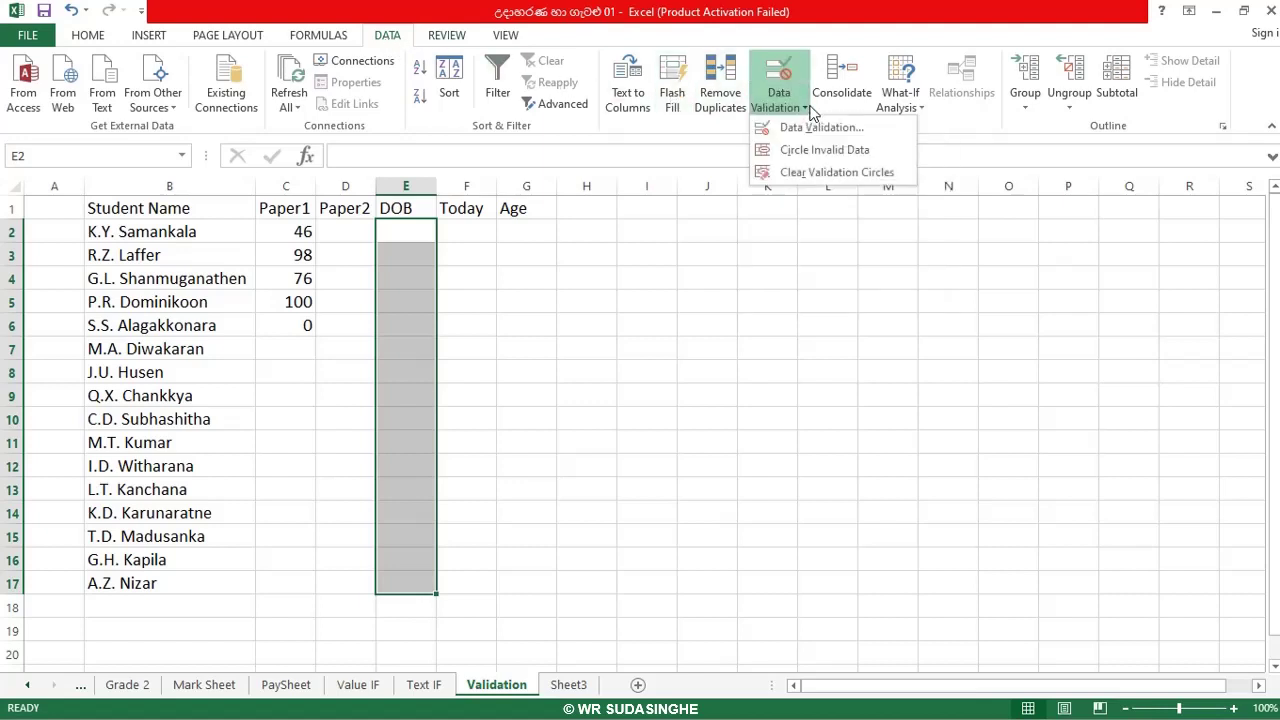
left_click(803, 130)
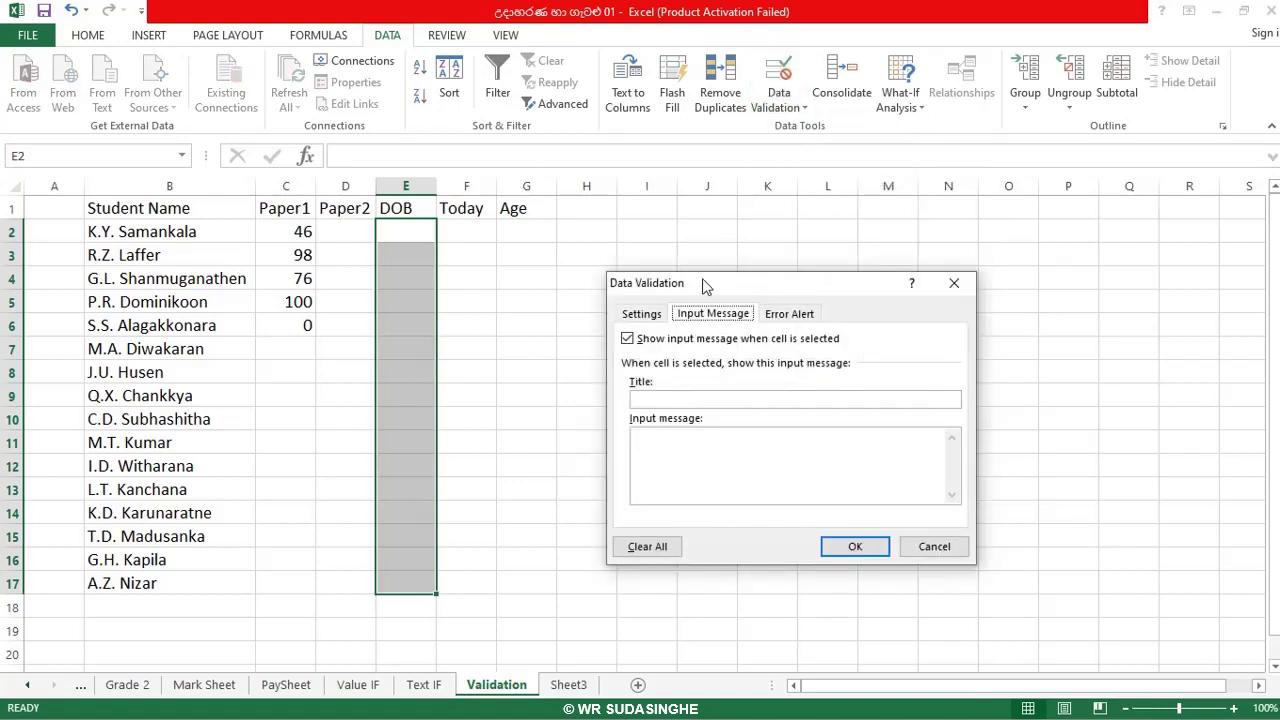
left_click(655, 319)
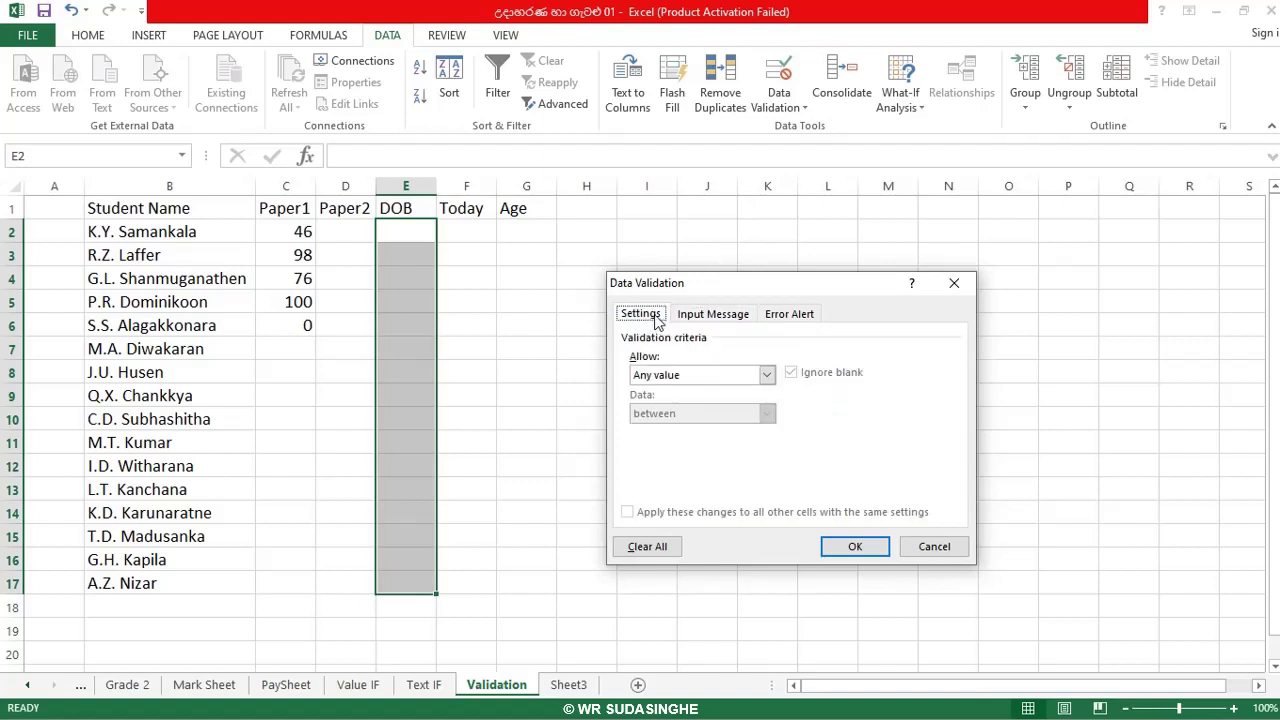
left_click(767, 376)
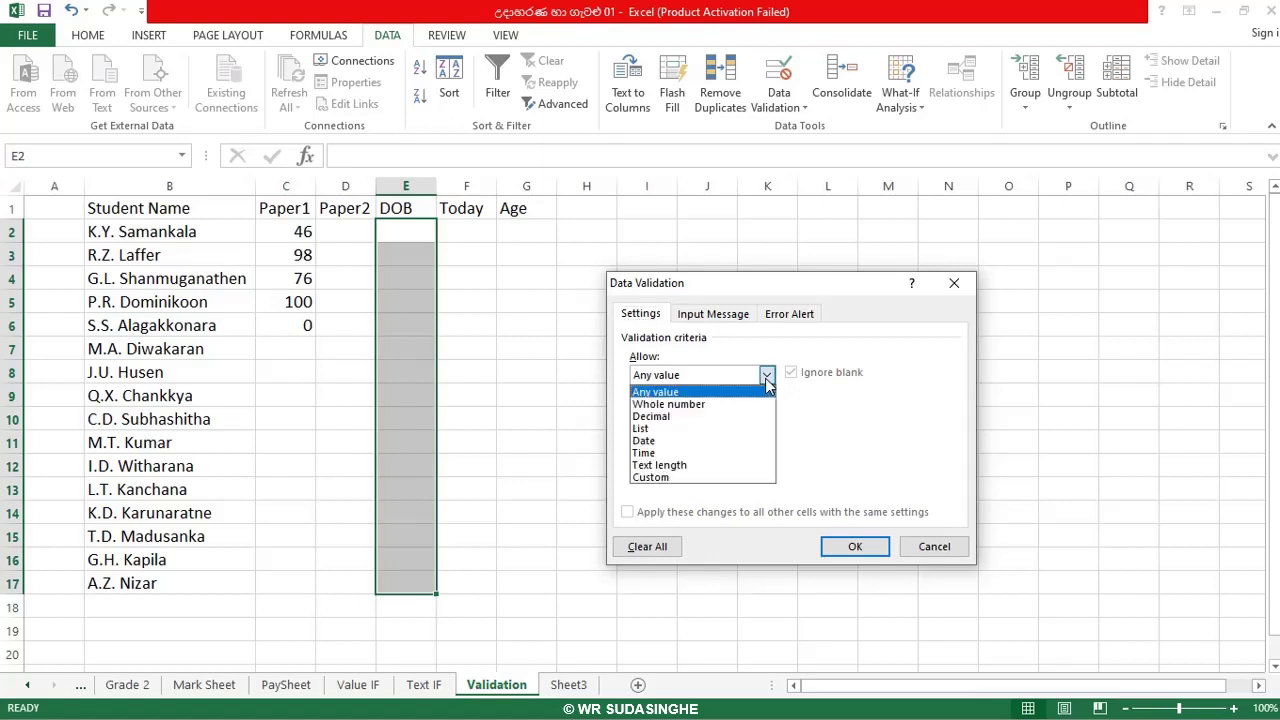
left_click(660, 444)
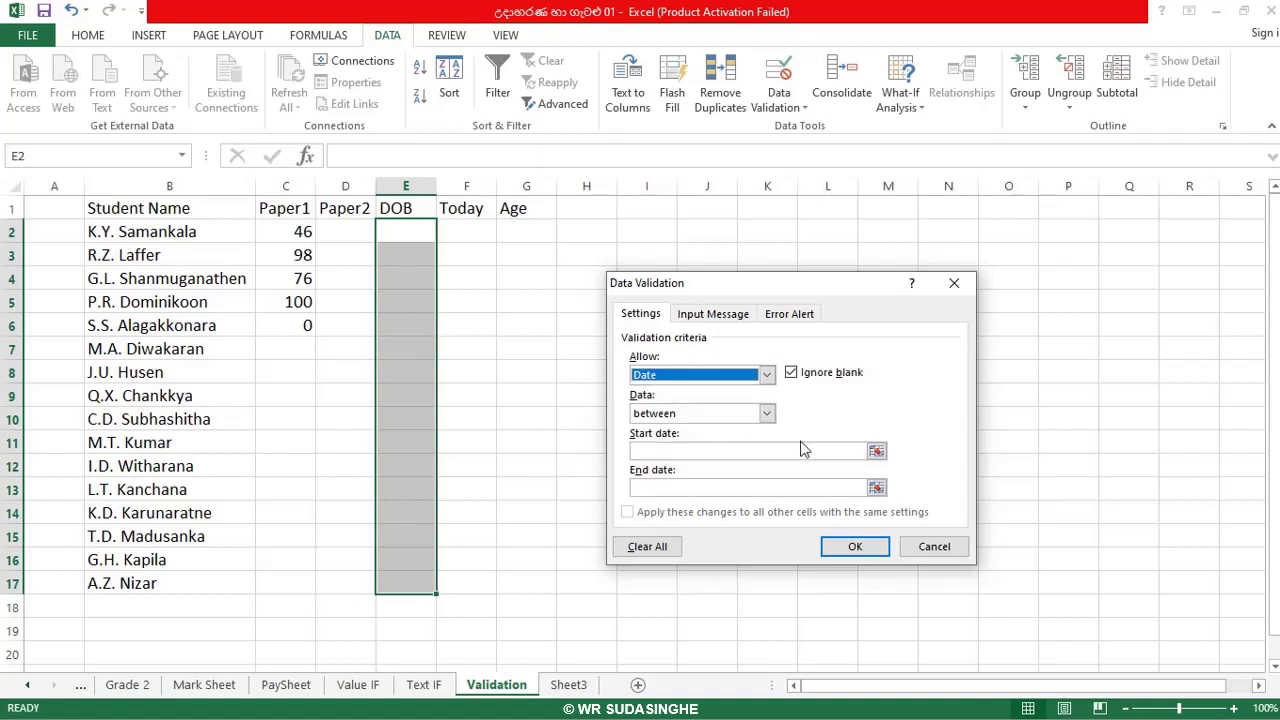
Limit the allowed dates to between the start date 12/31/2010 and the end date 12/31/2015.
left_click(651, 450)
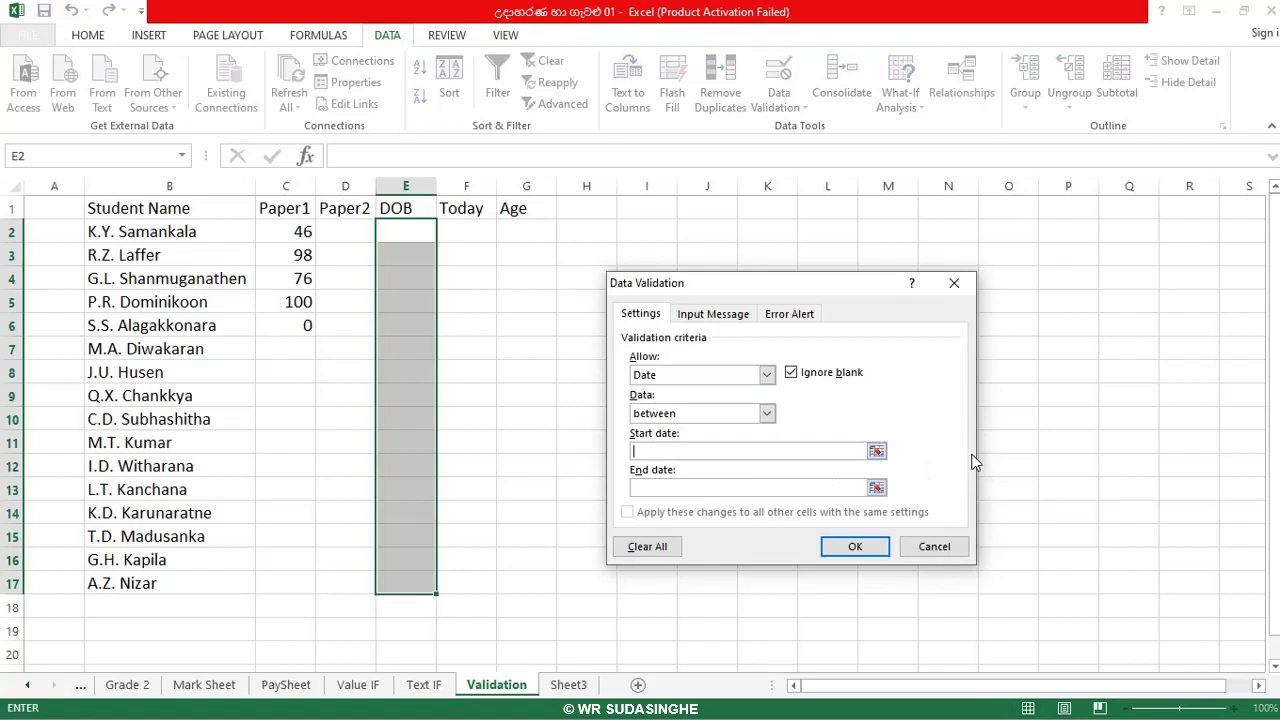
type("2")
type("1")
type("1")
key("BackSpace")
key("BackSpace")
key("BackSpace")
key("BackSpace")
type("12/31/2010")
left_click(640, 488)
type("12/31/2020")
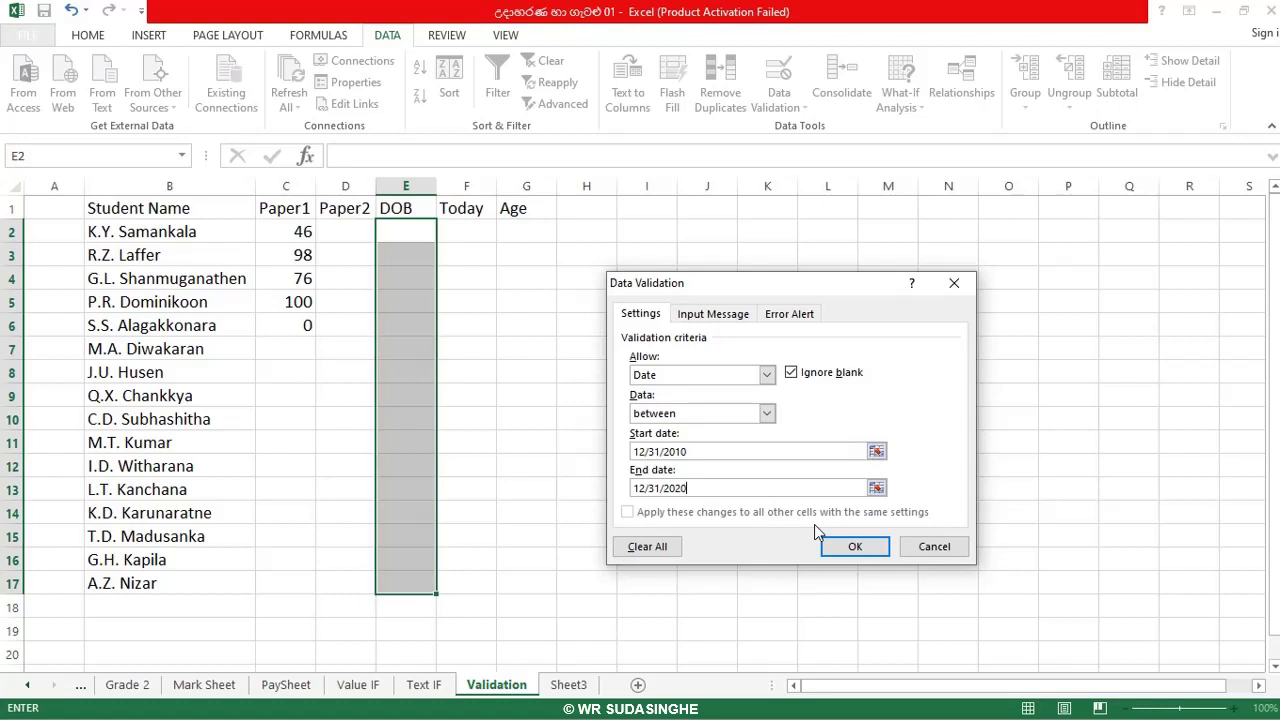
key("BackSpace")
key("BackSpace")
type("15")
Give the rule's input message the title "Birth Days Validated".
left_click(716, 324)
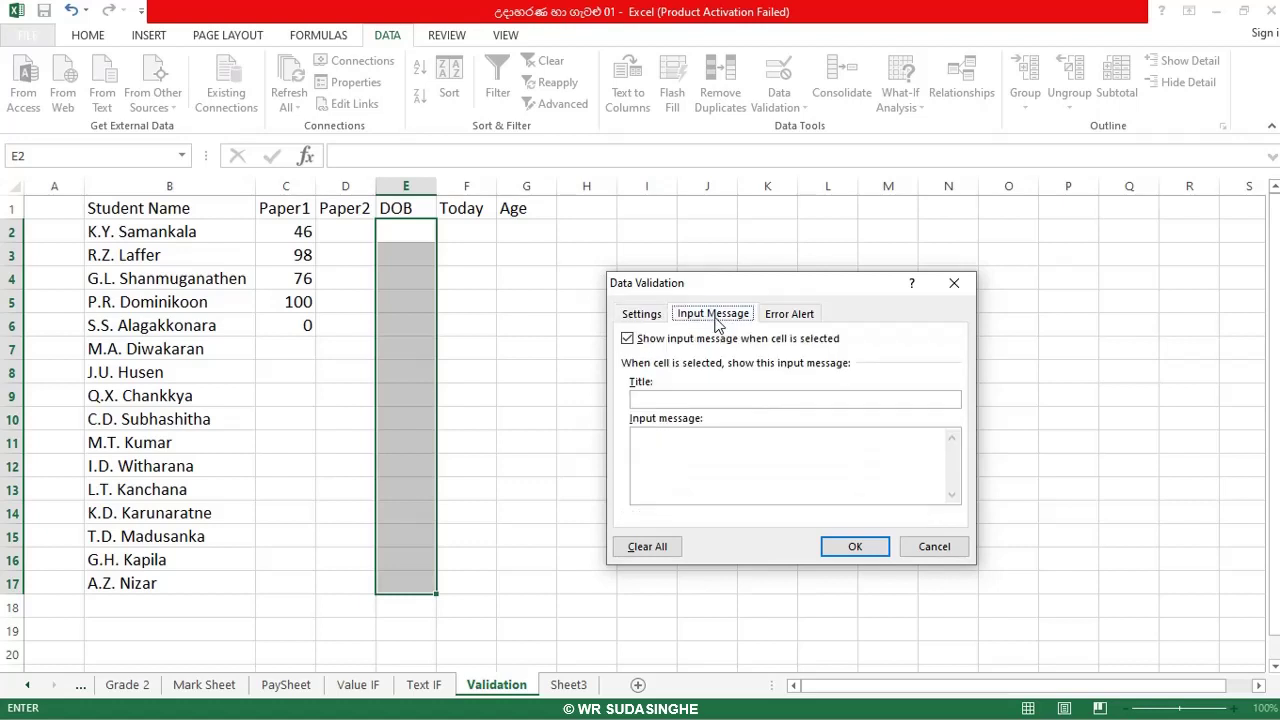
left_click(674, 398)
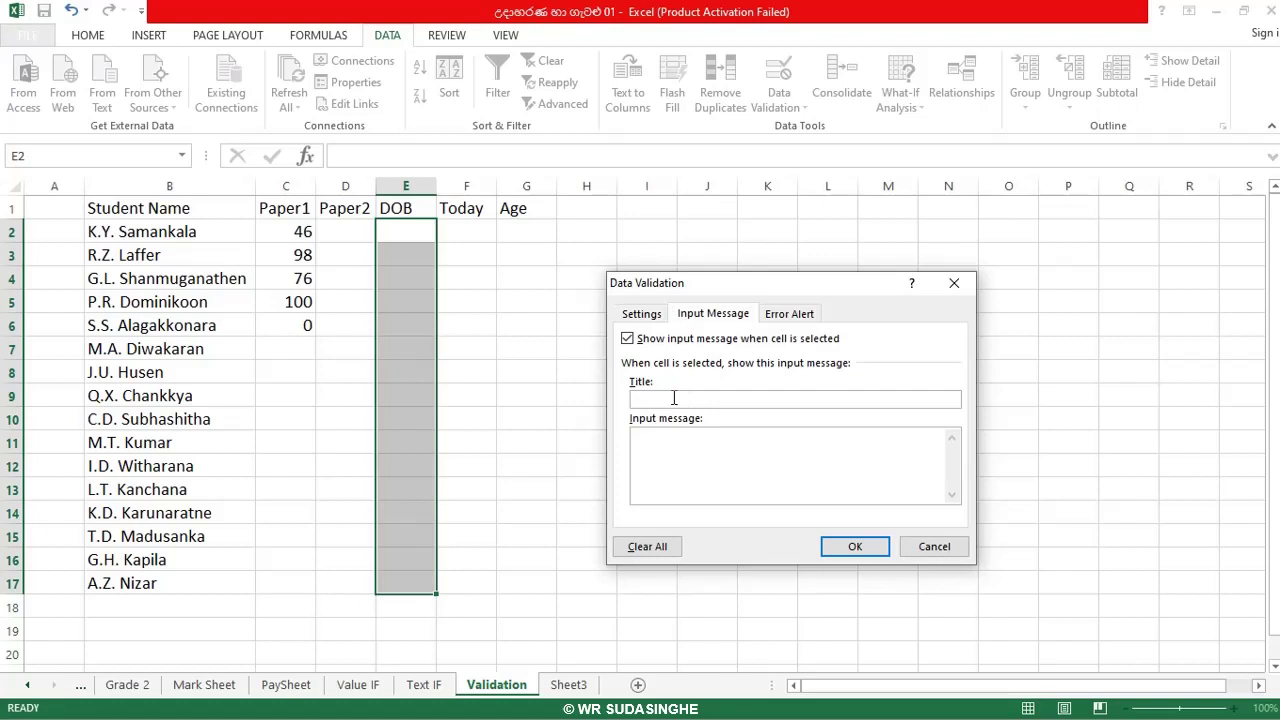
type("D")
key("BackSpace")
type("Birth Days Validated")
left_click(645, 316)
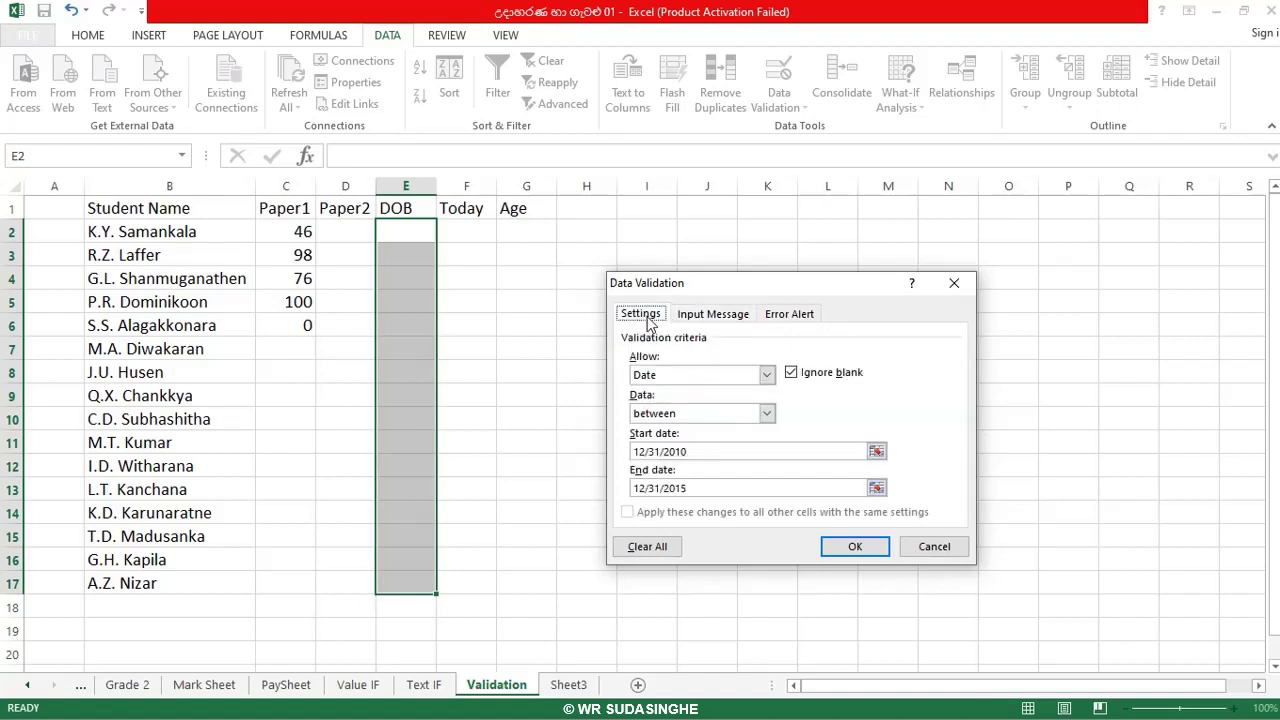
left_click(689, 452)
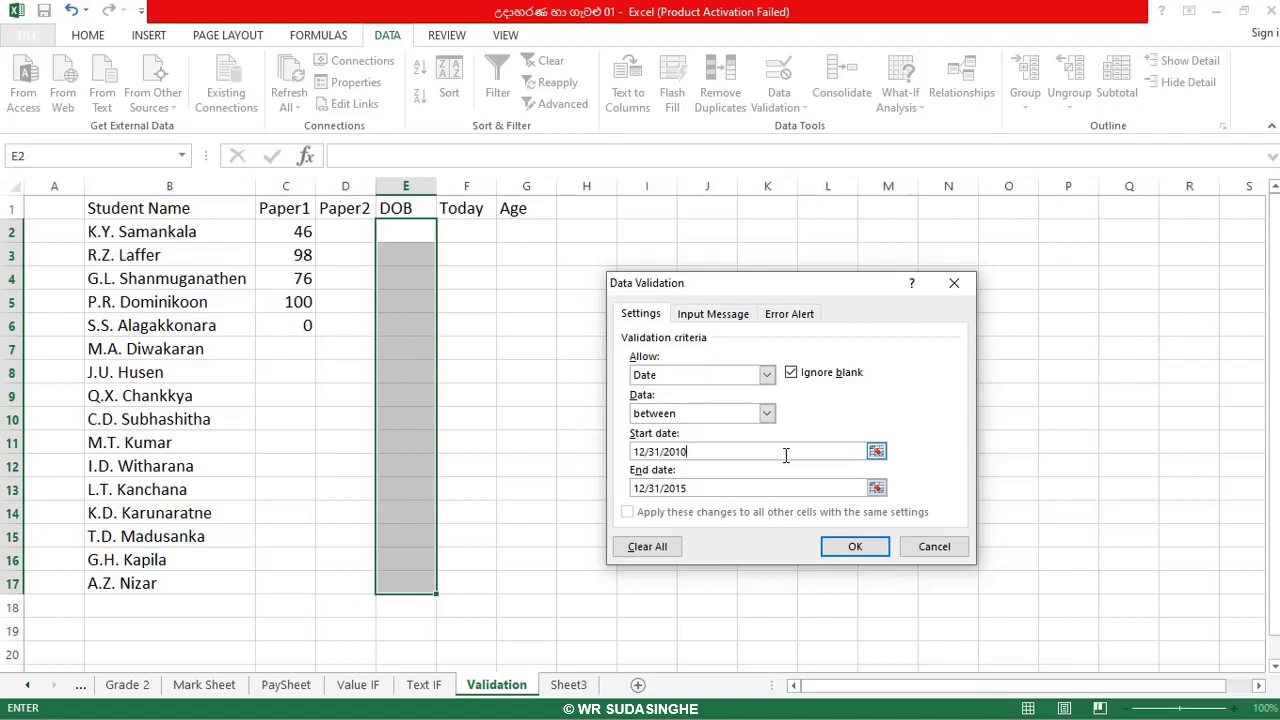
type("+D2:E2")
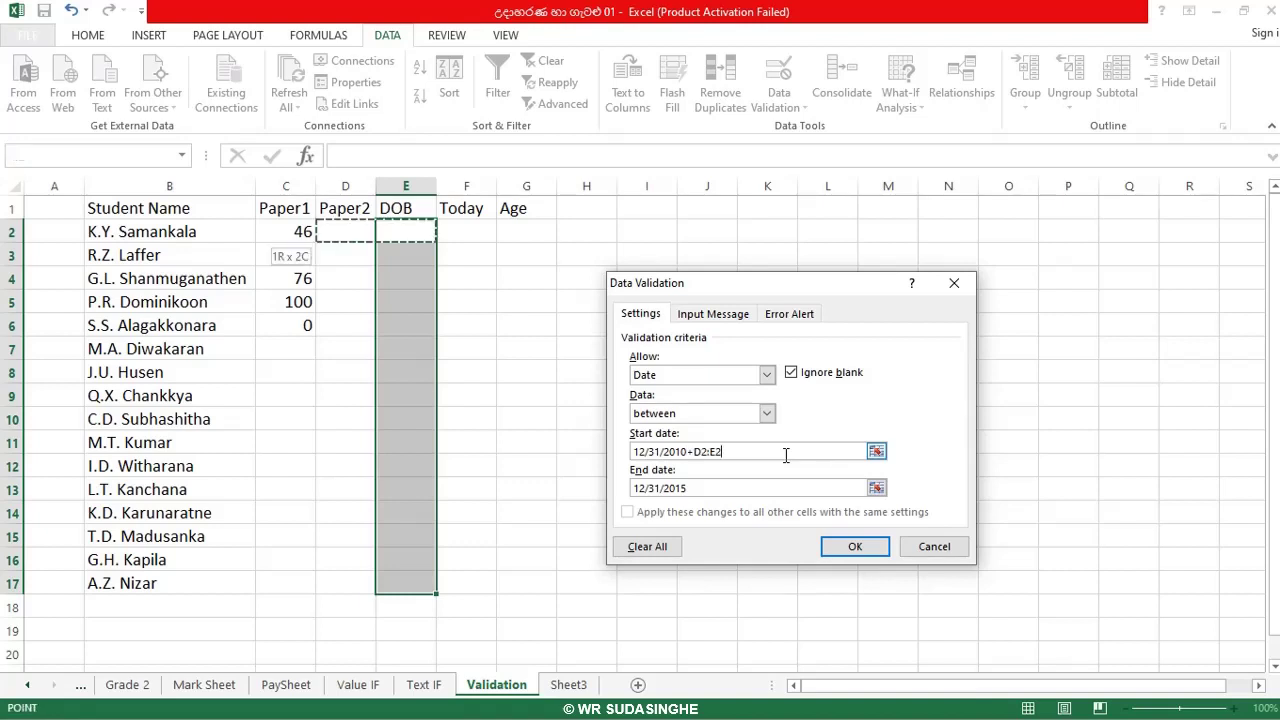
key("Left")
key("Left")
key("shift+Right")
key("shift+Right")
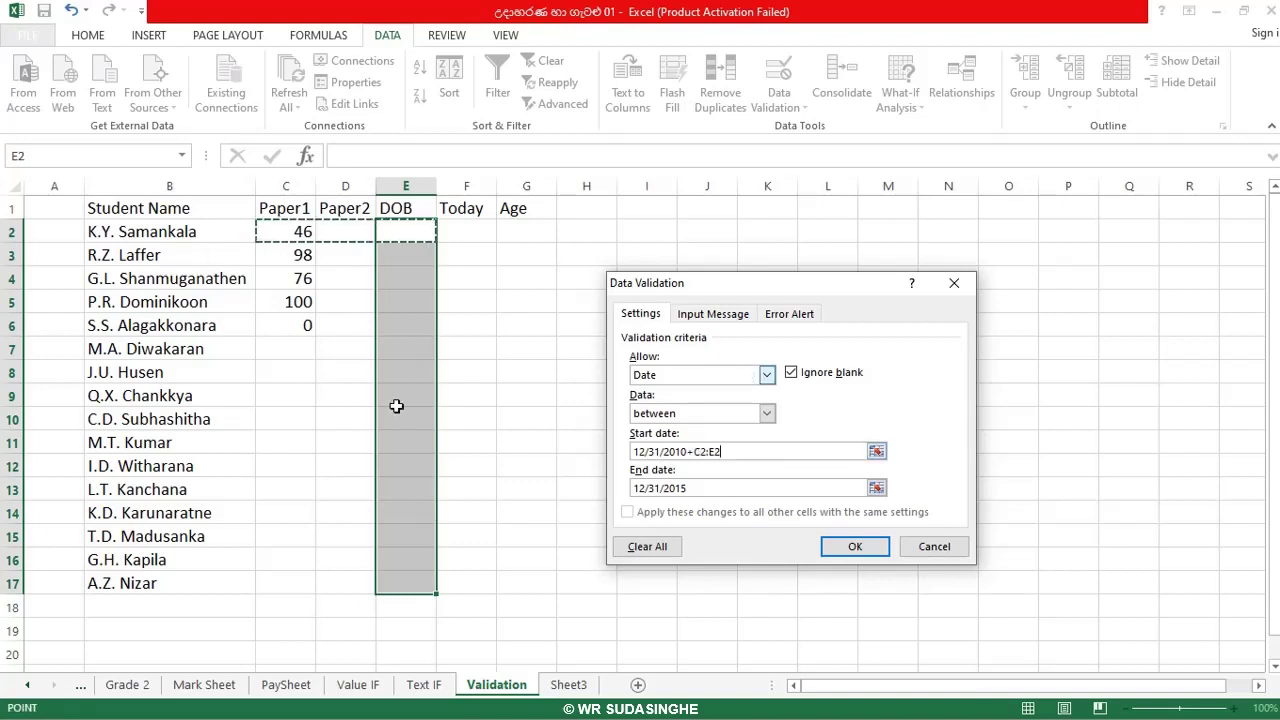
left_click(70, 20)
left_click(70, 18)
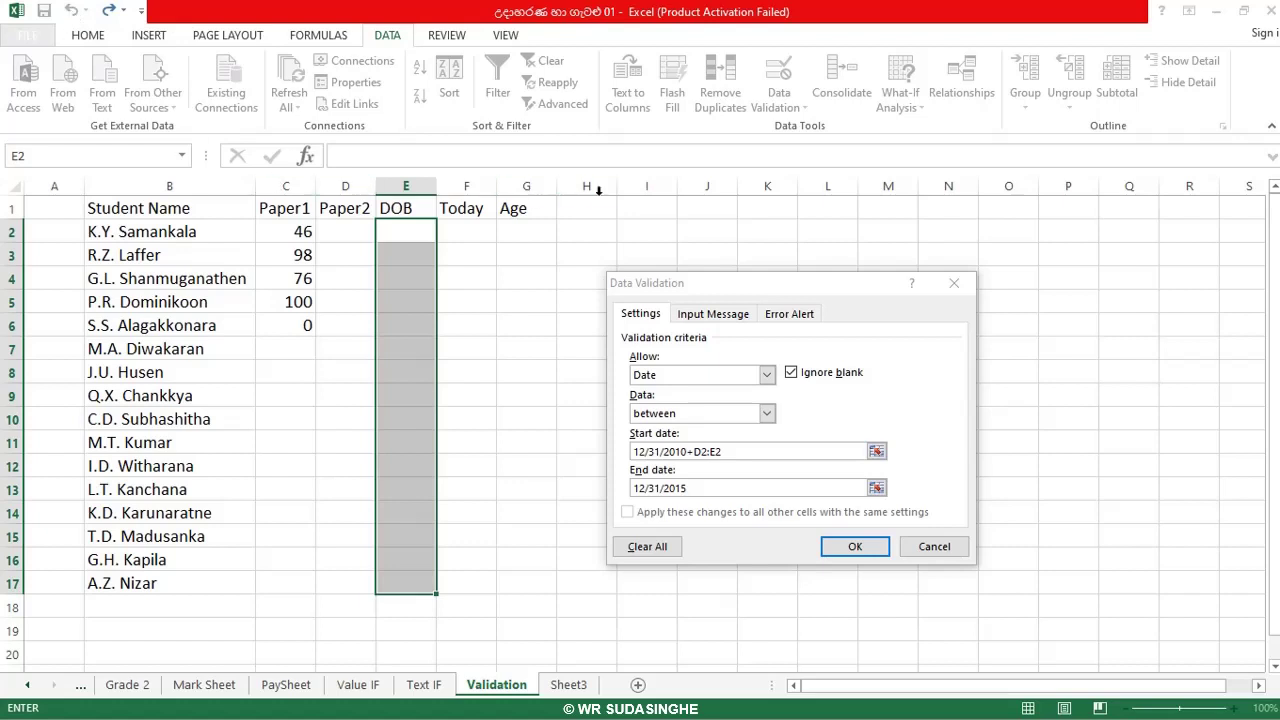
left_click(733, 455)
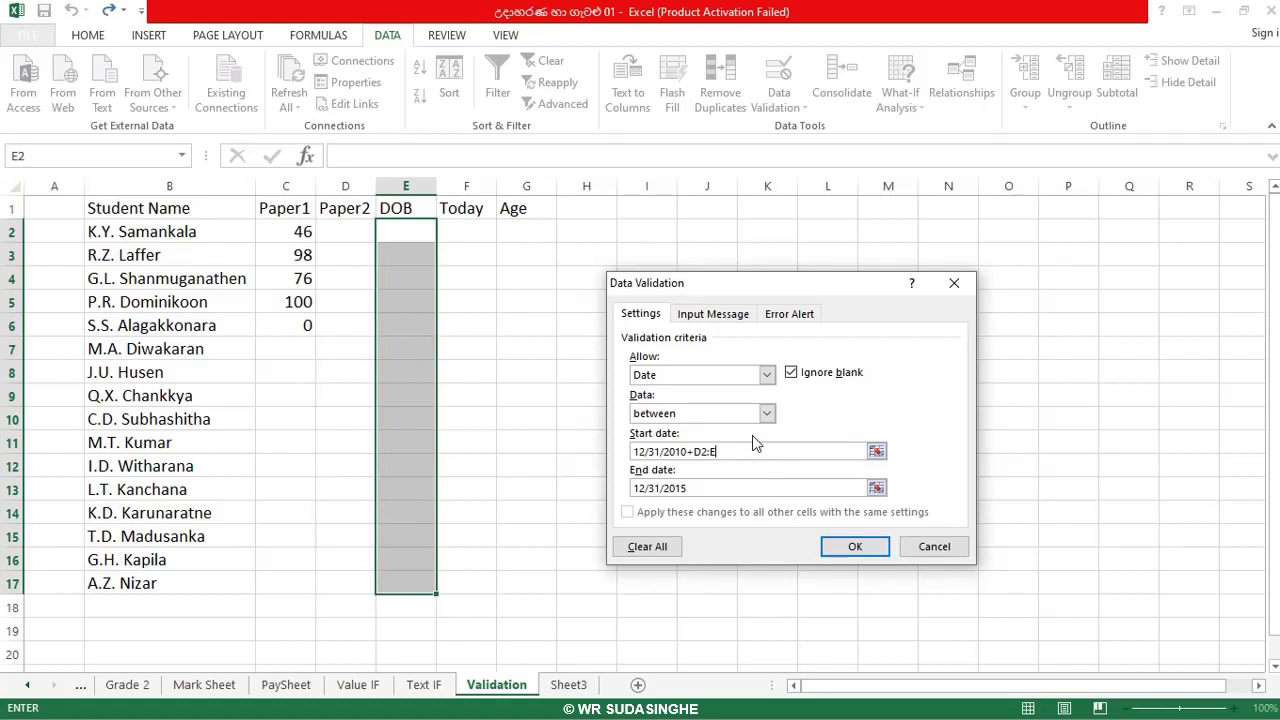
key("BackSpace")
key("BackSpace")
key("BackSpace")
key("BackSpace")
key("BackSpace")
Enter the input message "2010-12-31 to 2015-12-31" and apply the validation rule to the DOB cells.
left_click(713, 313)
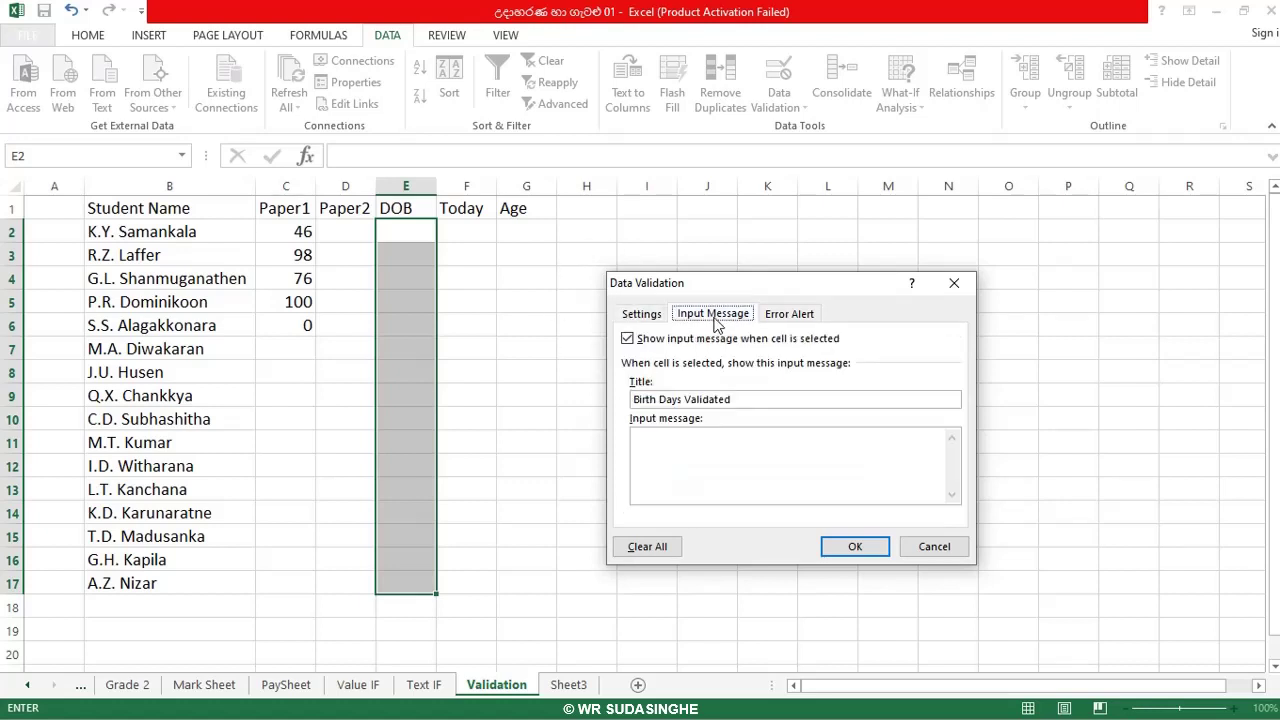
left_click(645, 453)
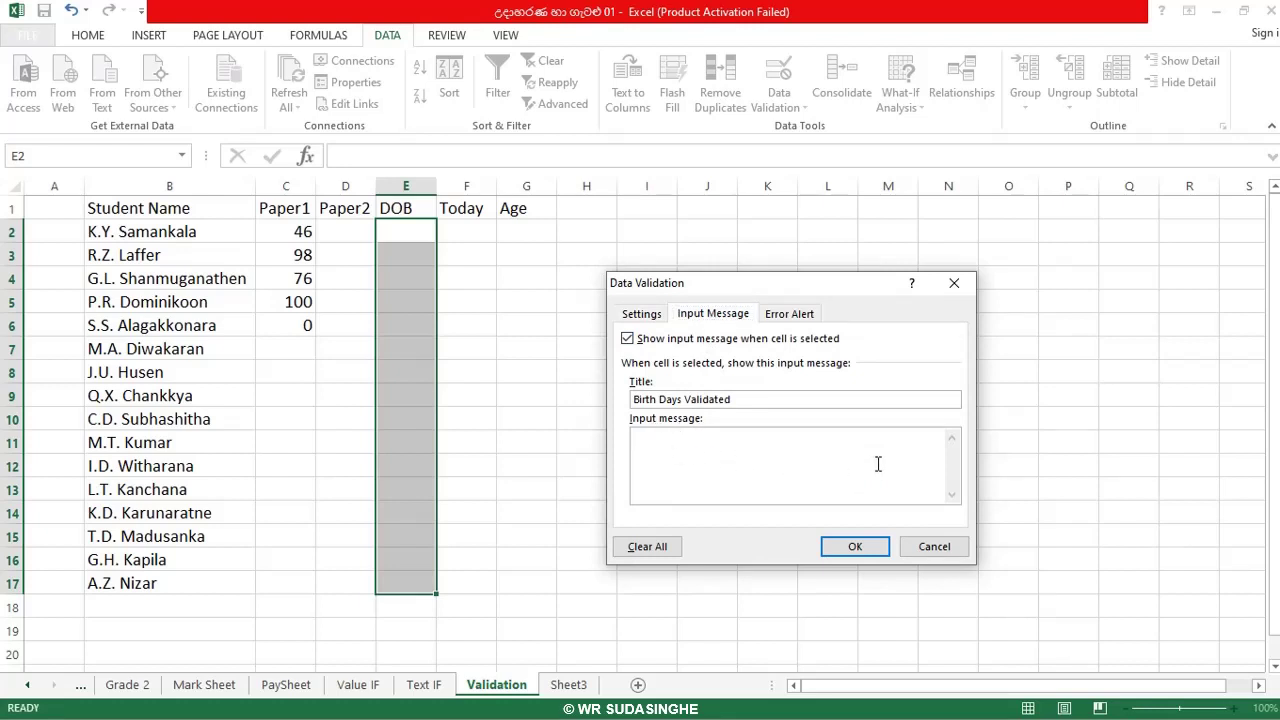
type("2010-12-31 to")
left_click(640, 316)
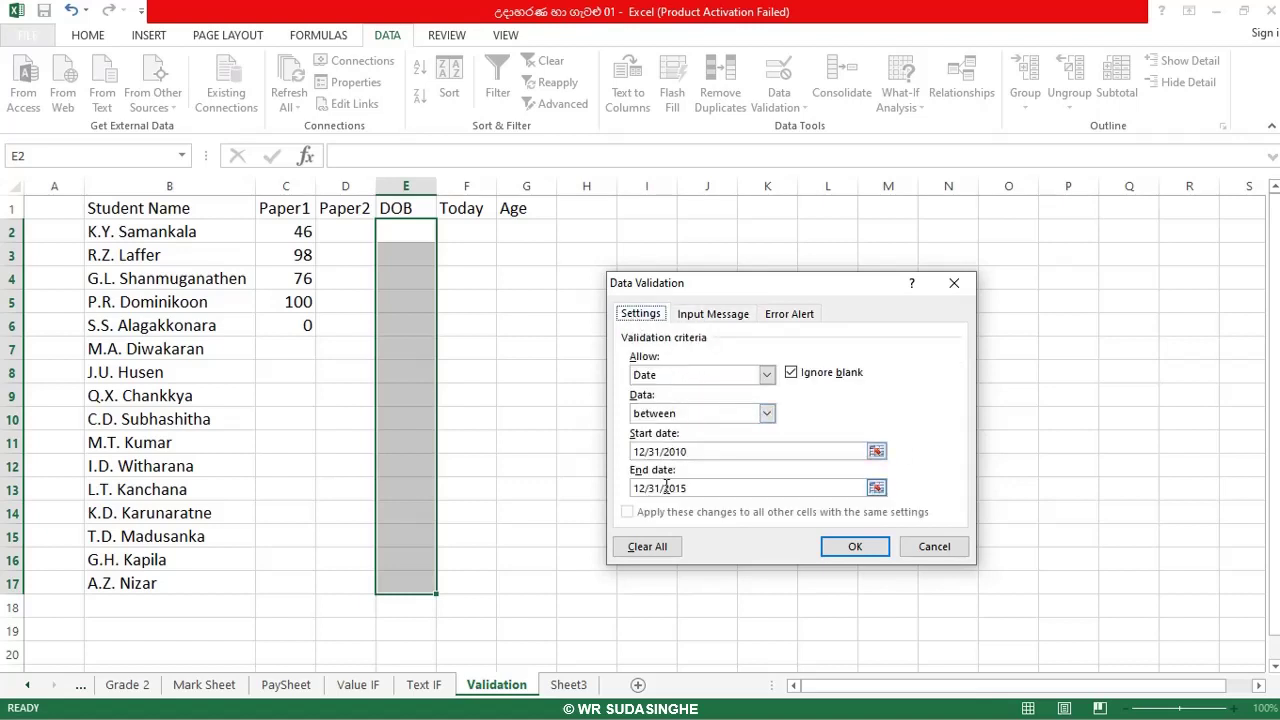
left_click(706, 316)
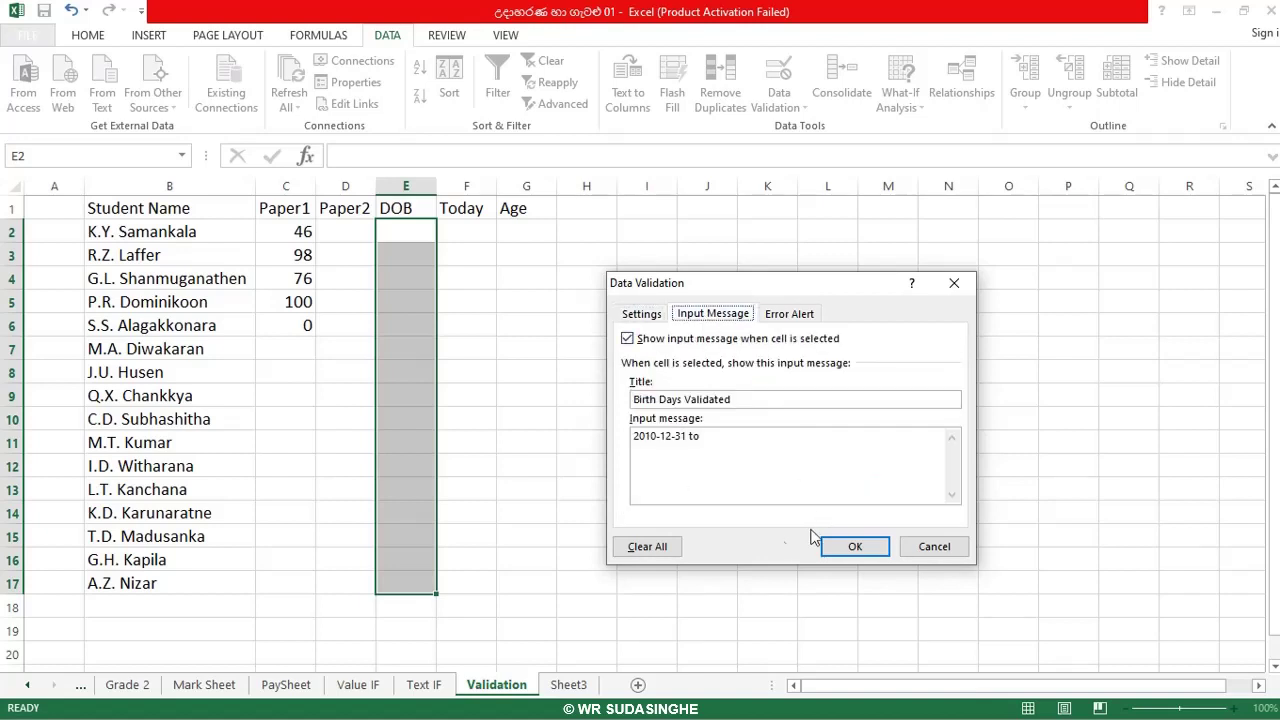
left_click(729, 450)
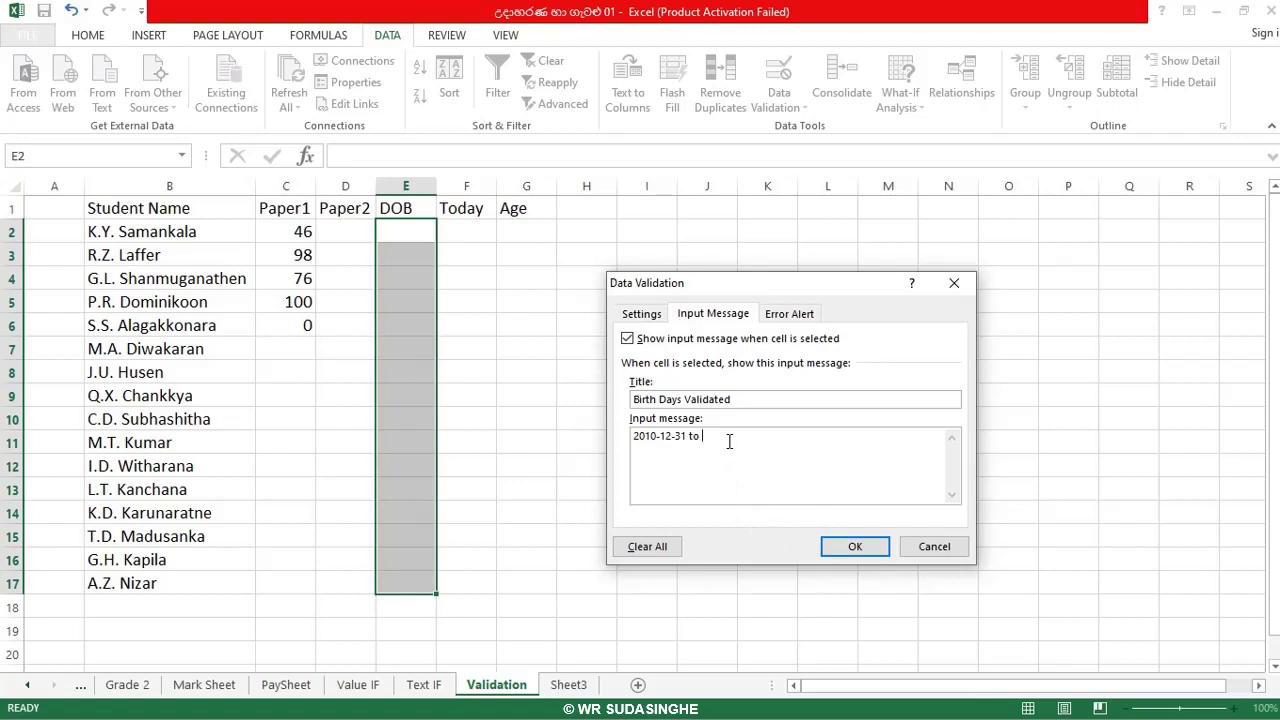
type("2015-12-31")
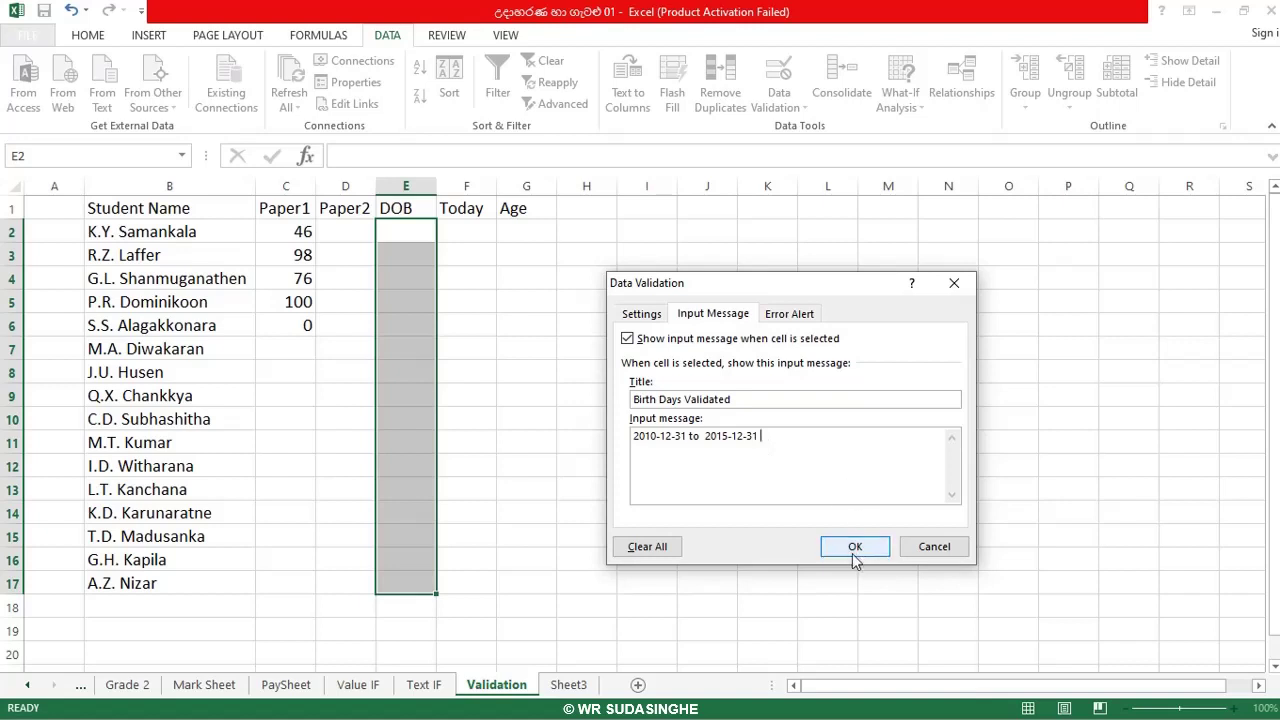
left_click(656, 317)
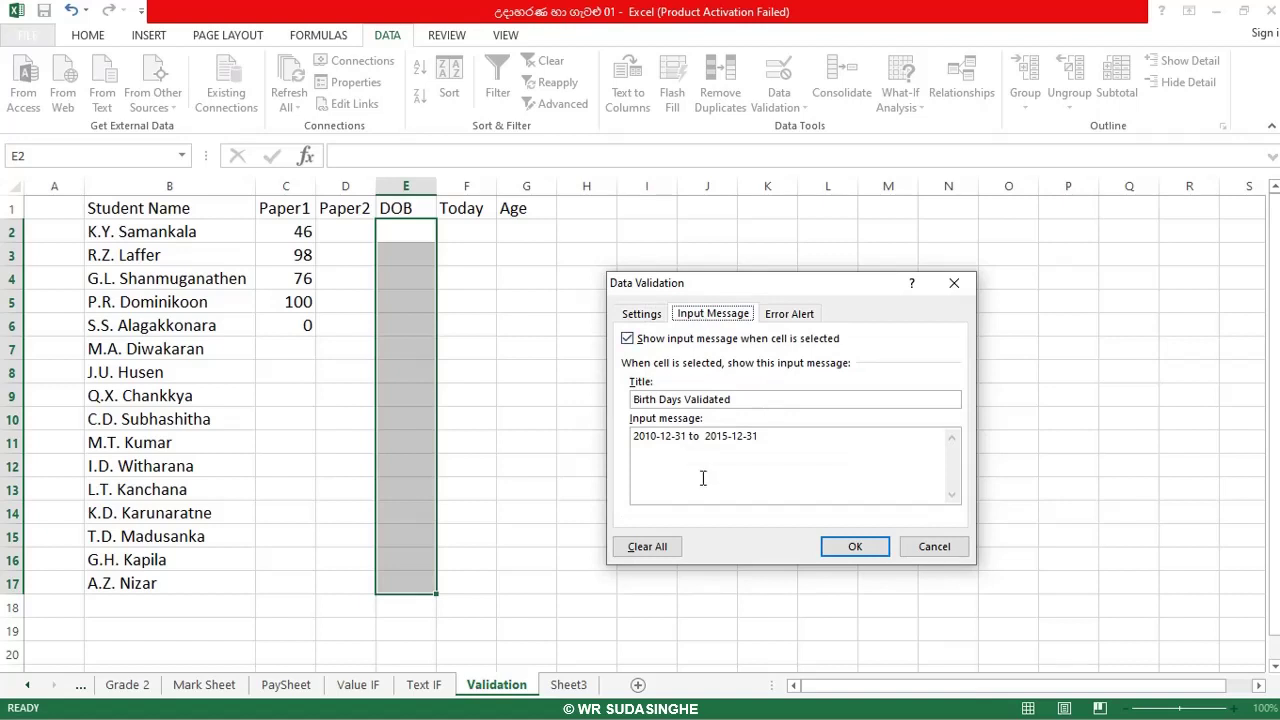
left_click(843, 553)
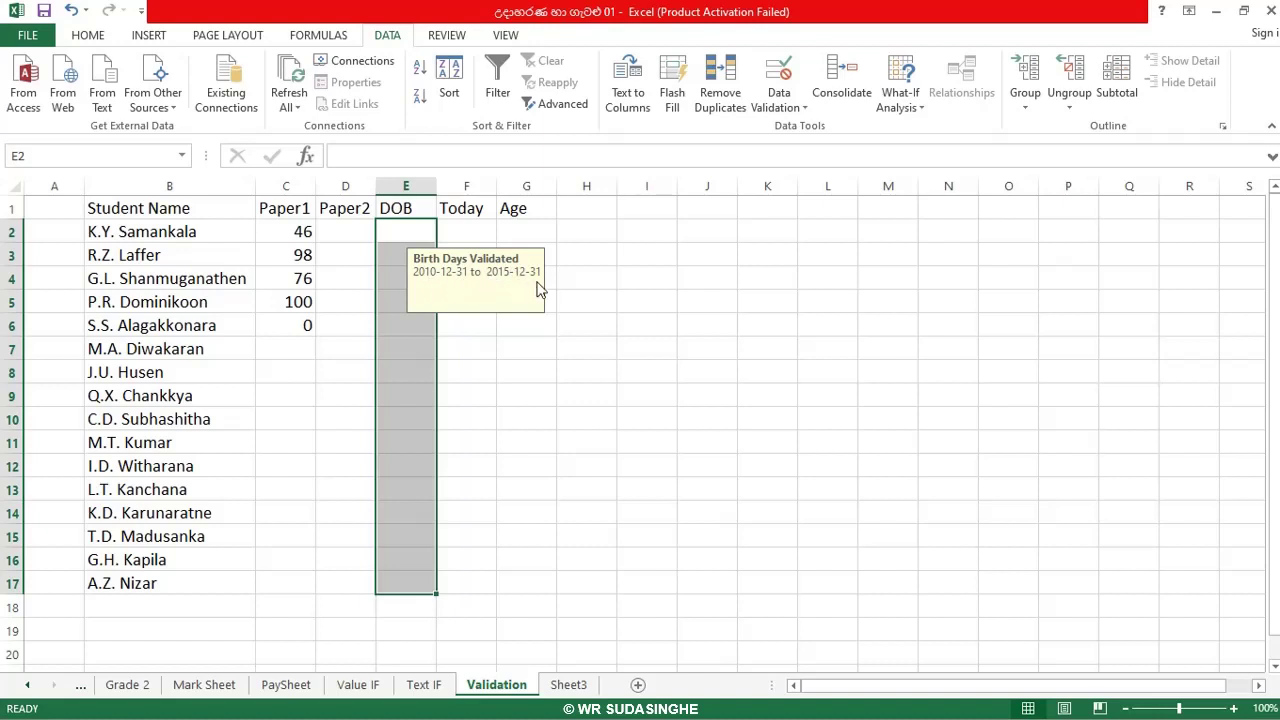
Try to enter a date of birth slightly earlier than the 12/31/2010 limit in cell E2 to test the rule.
left_click(405, 232)
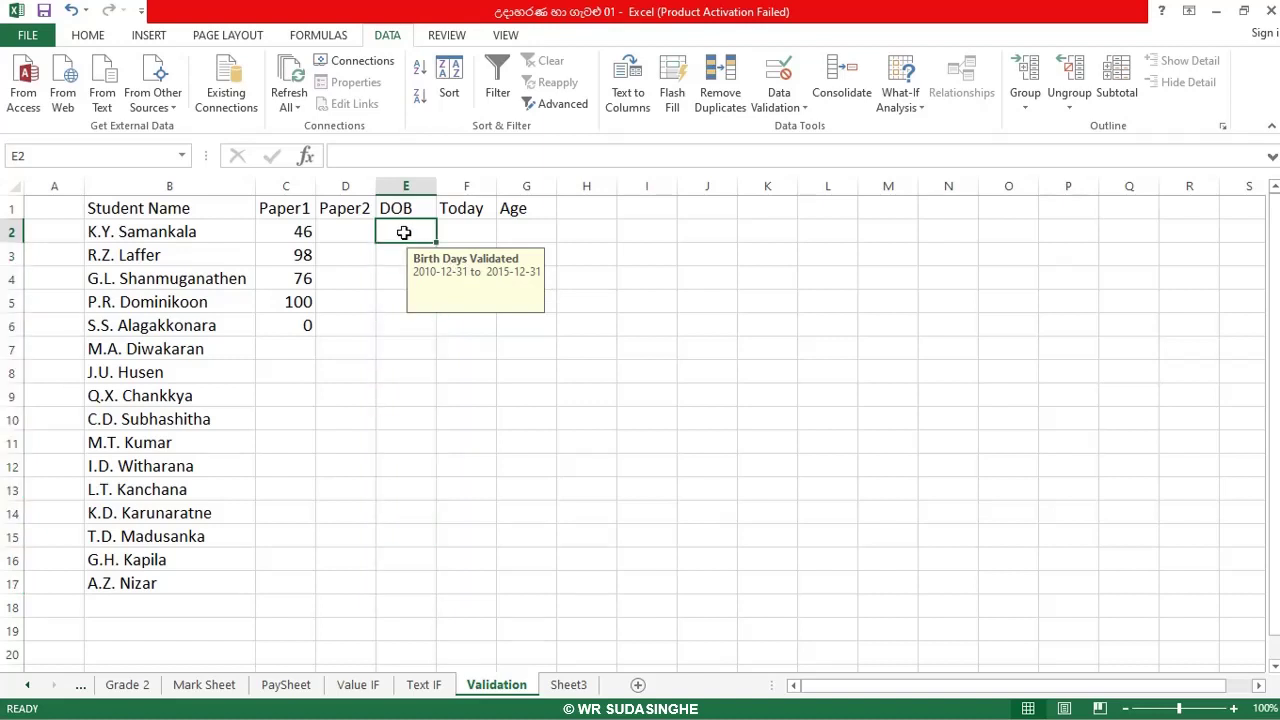
type("1")
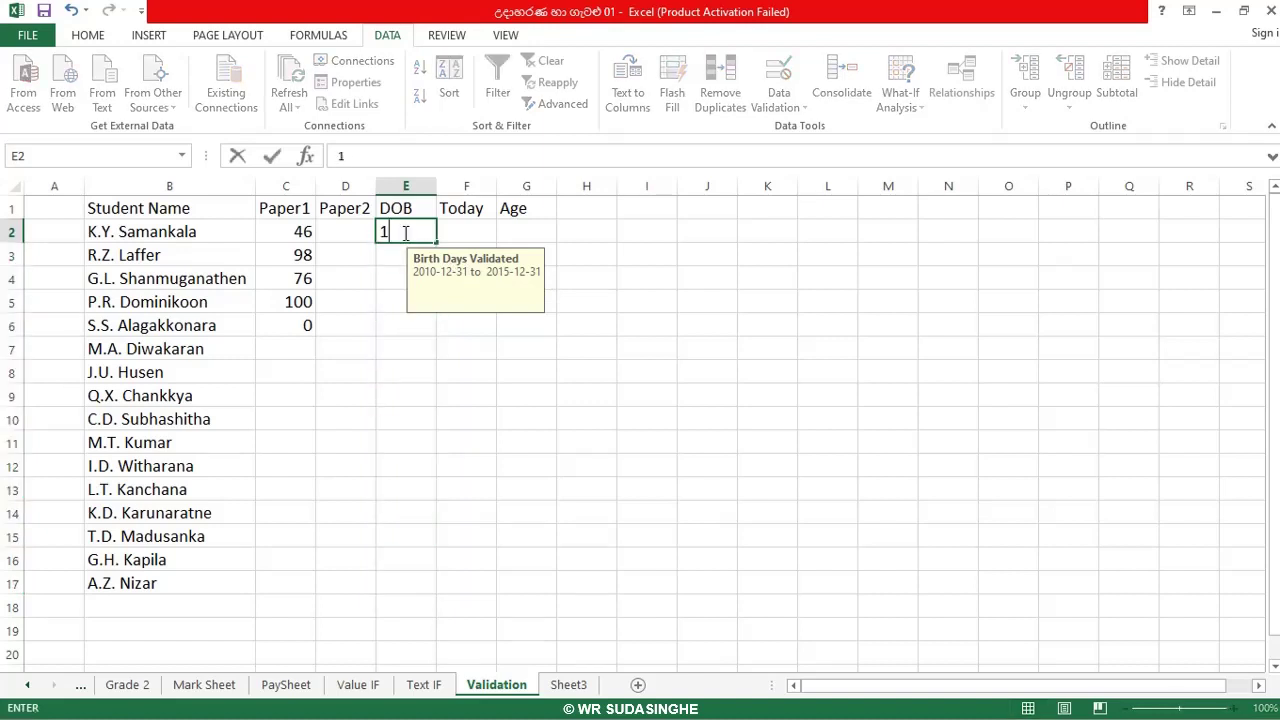
type("2/13/20")
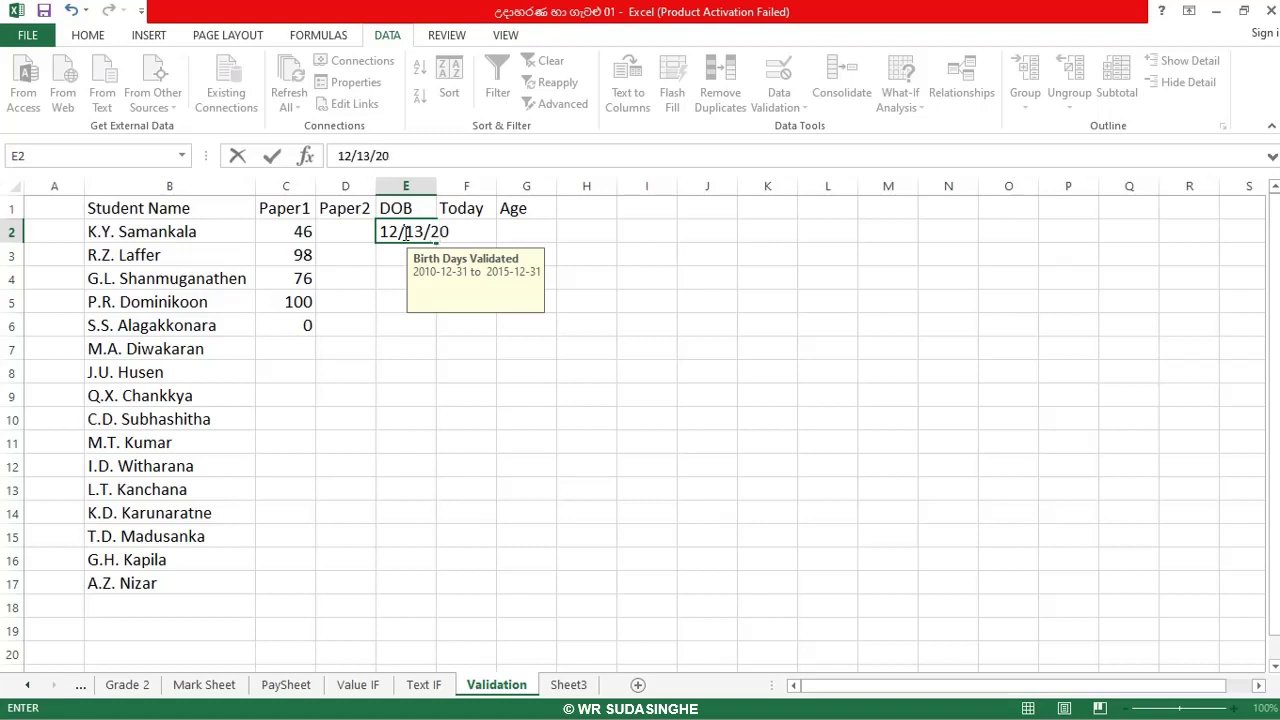
type("10")
key("Return")
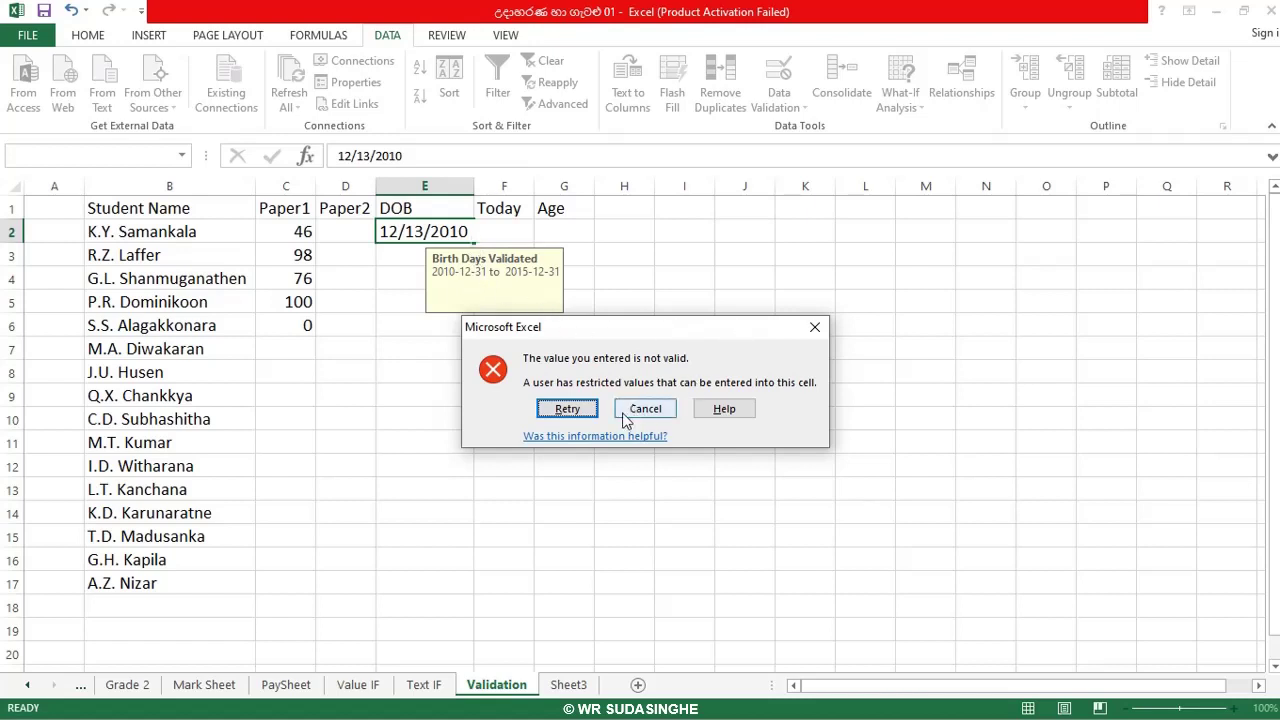
Try replacing the entry in cell E2 with a date of birth from early in the start-limit year.
left_click(588, 418)
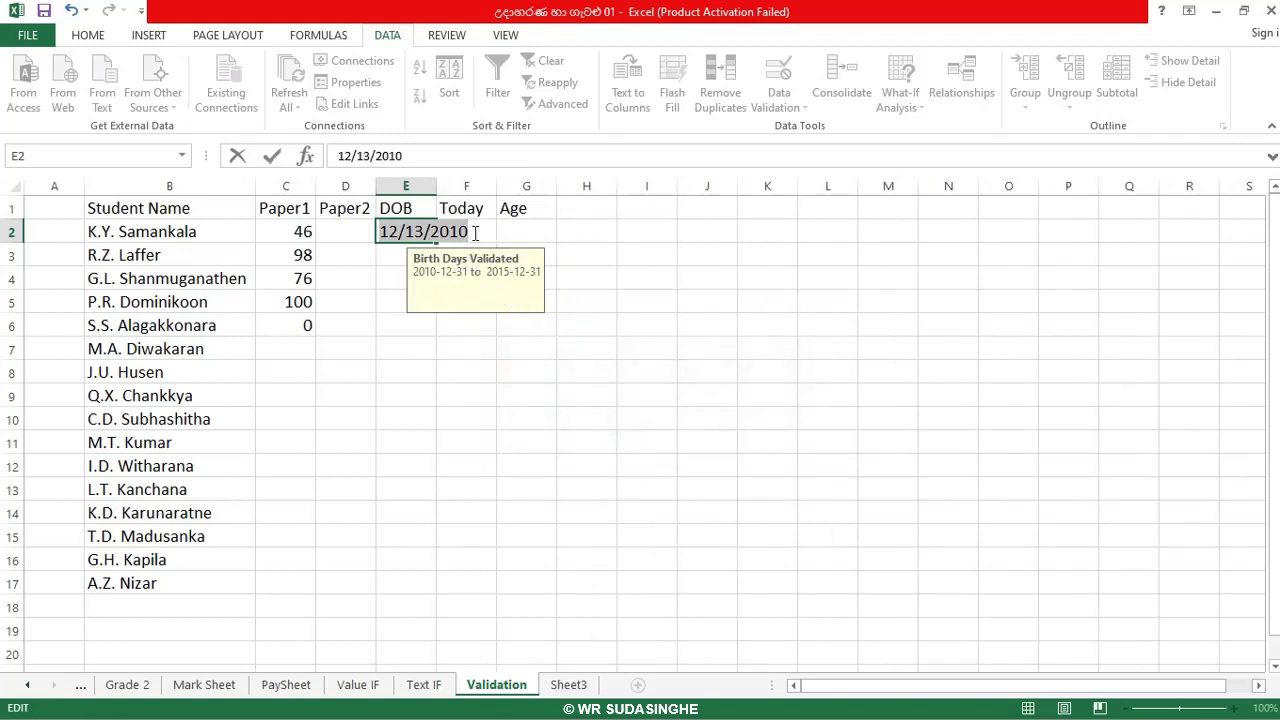
key("BackSpace")
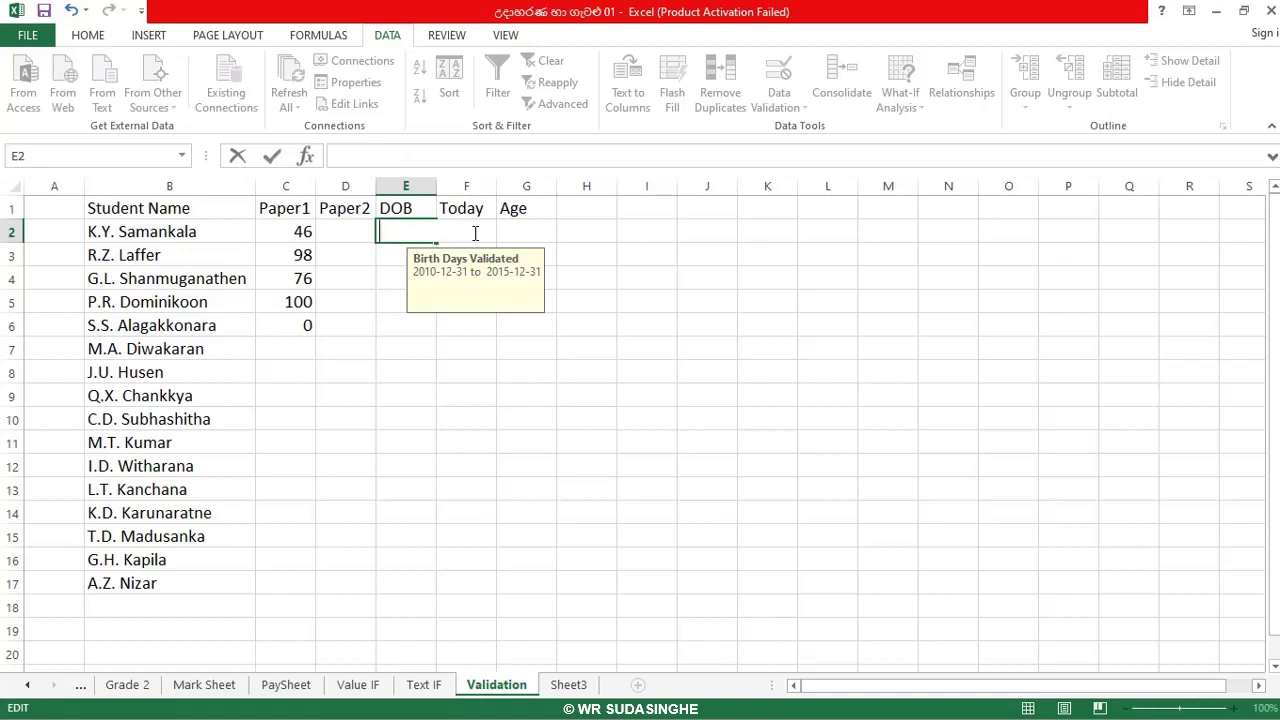
type("1/2/2010")
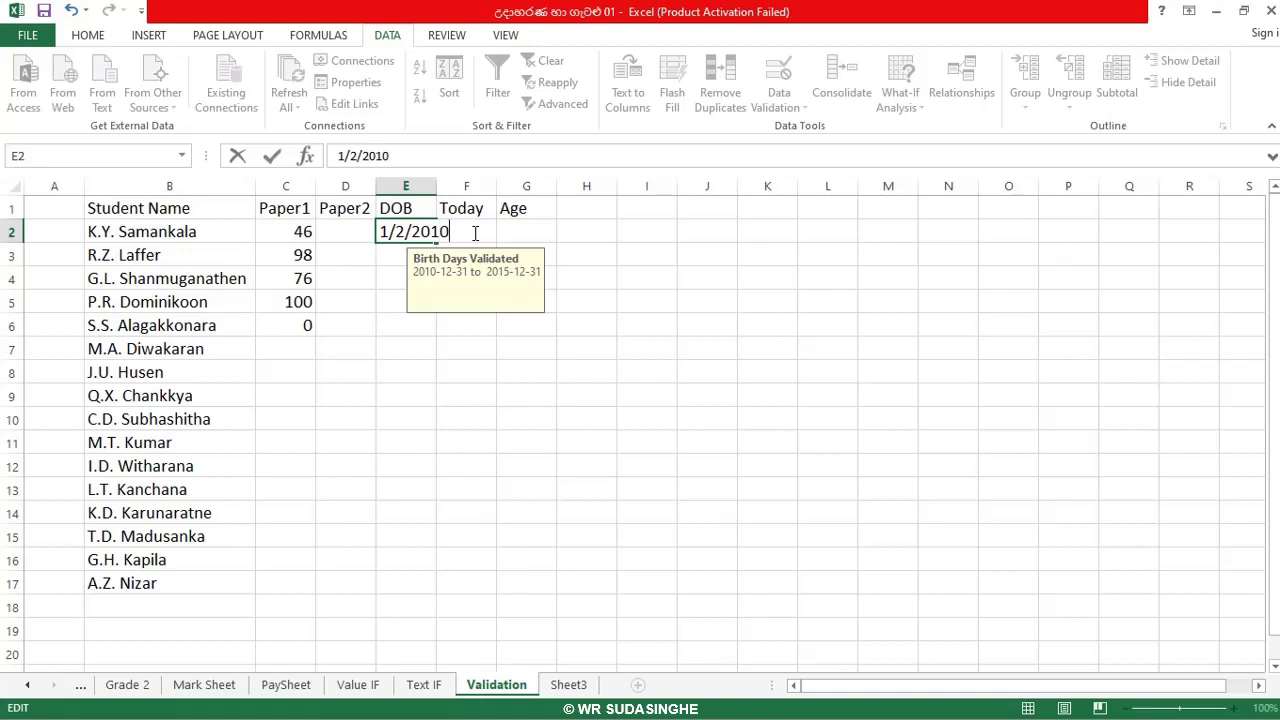
key("Return")
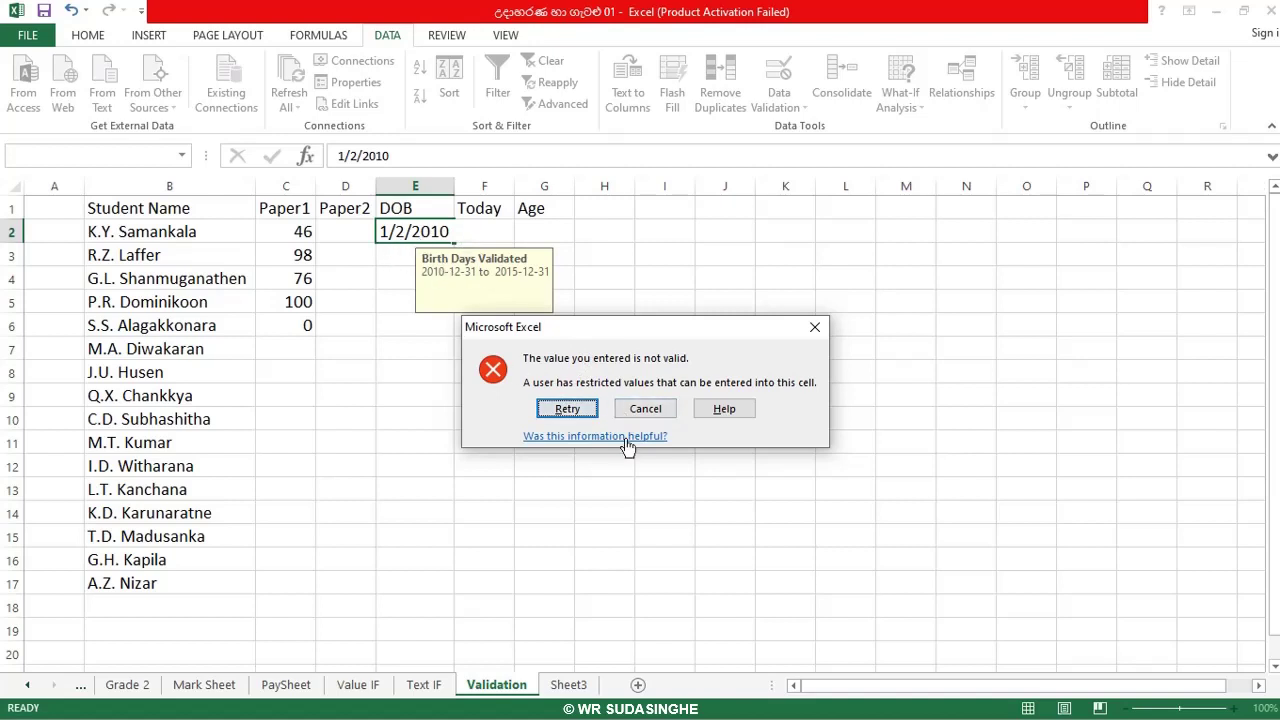
Retry the entry in cell E2, changing its year so the date of birth falls just inside the allowed range.
left_click(569, 409)
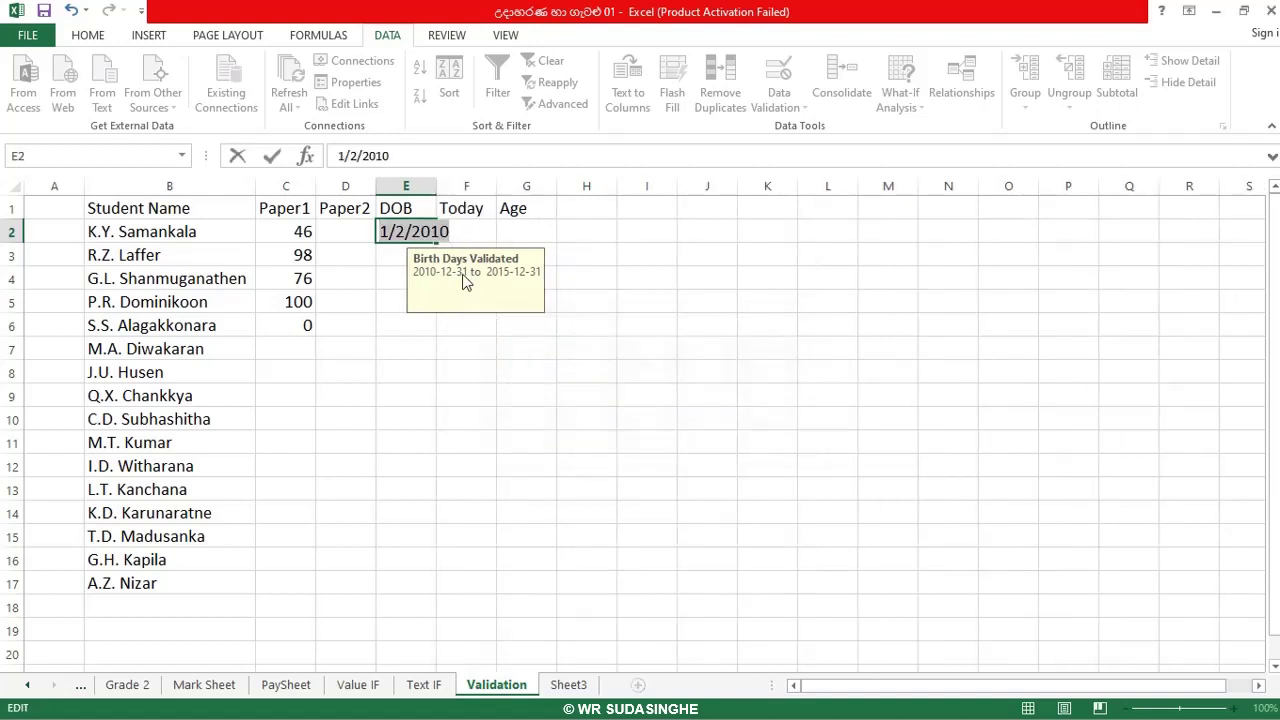
left_click(446, 227)
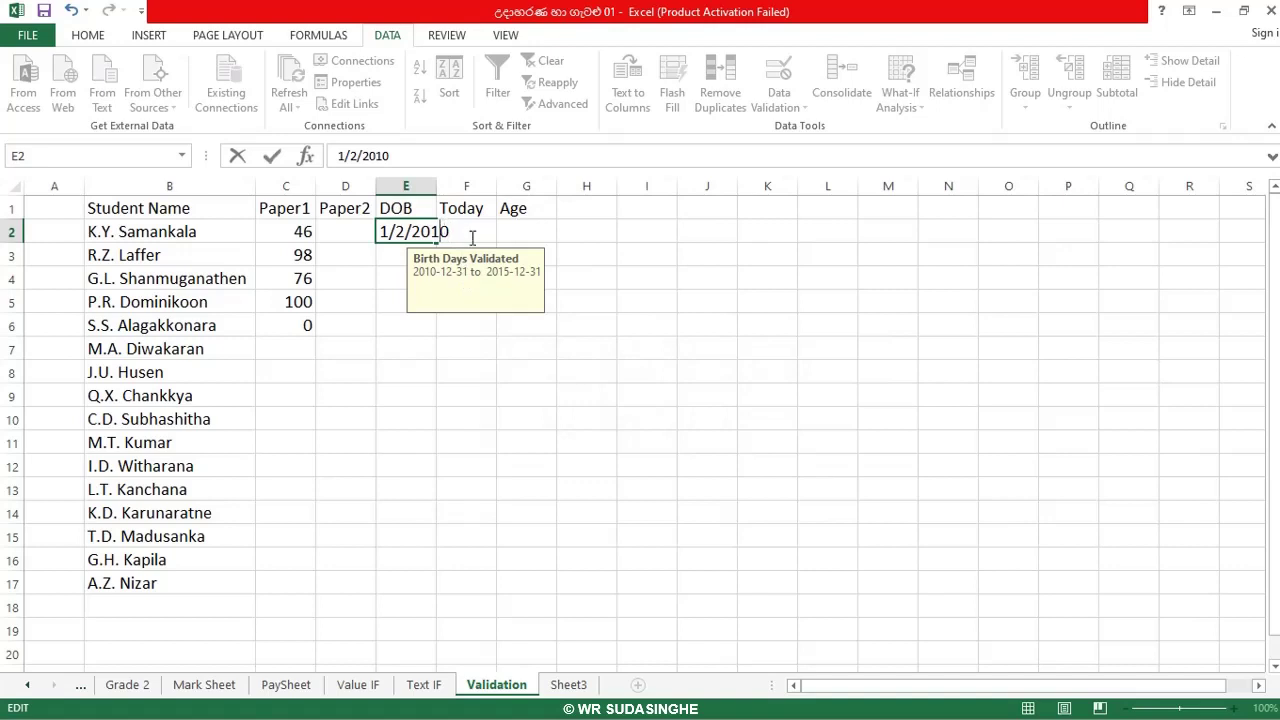
key("BackSpace")
type("1")
key("Return")
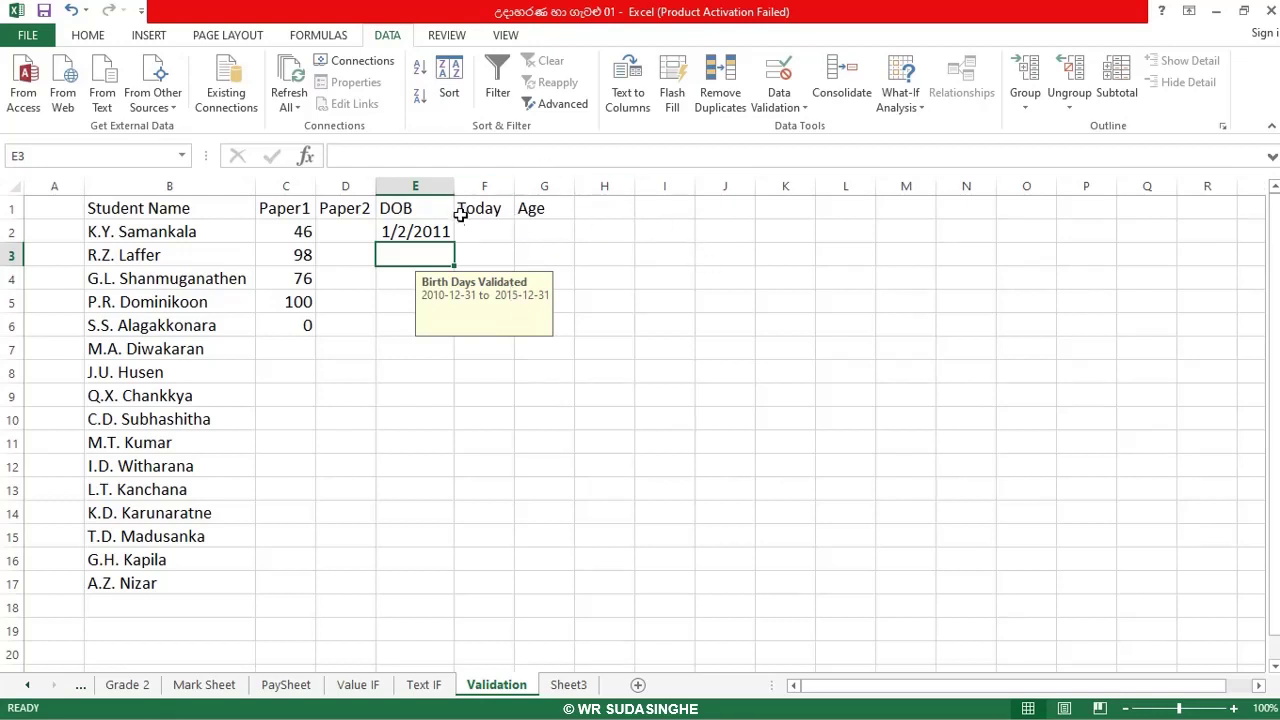
Enter a date of birth within the allowed range in cell E3 for the second student.
left_click(418, 232)
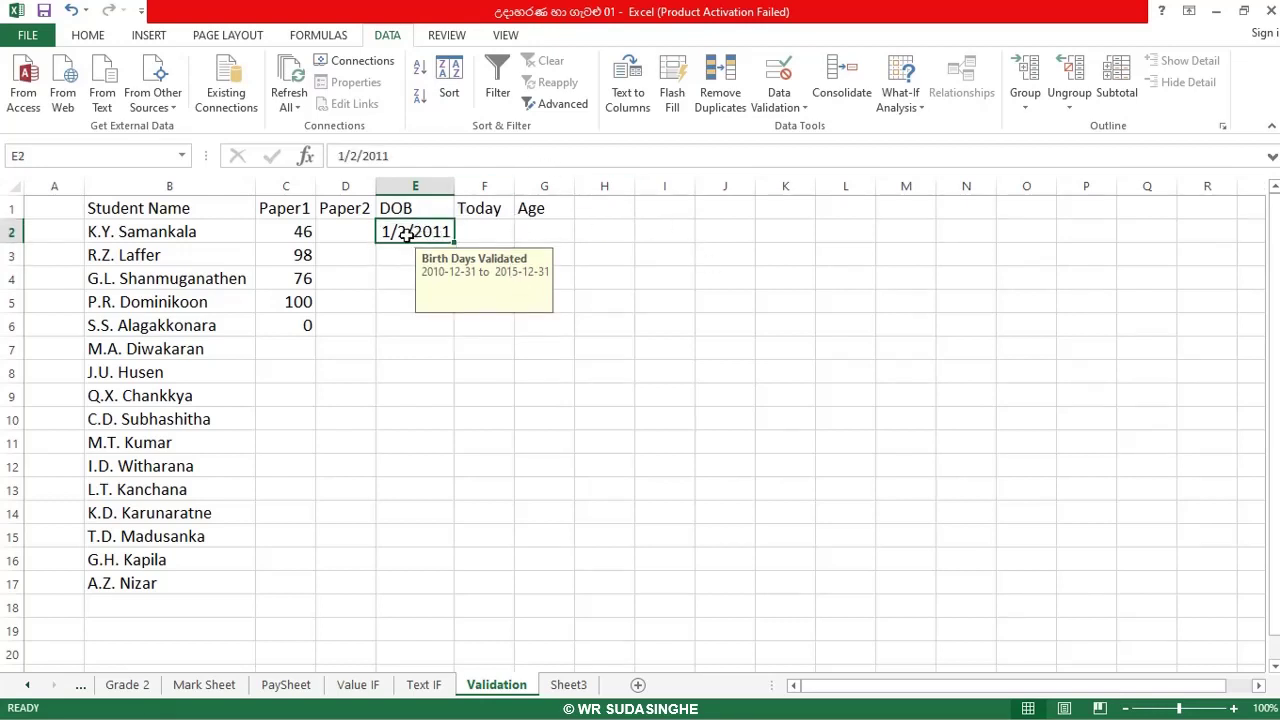
left_click(400, 257)
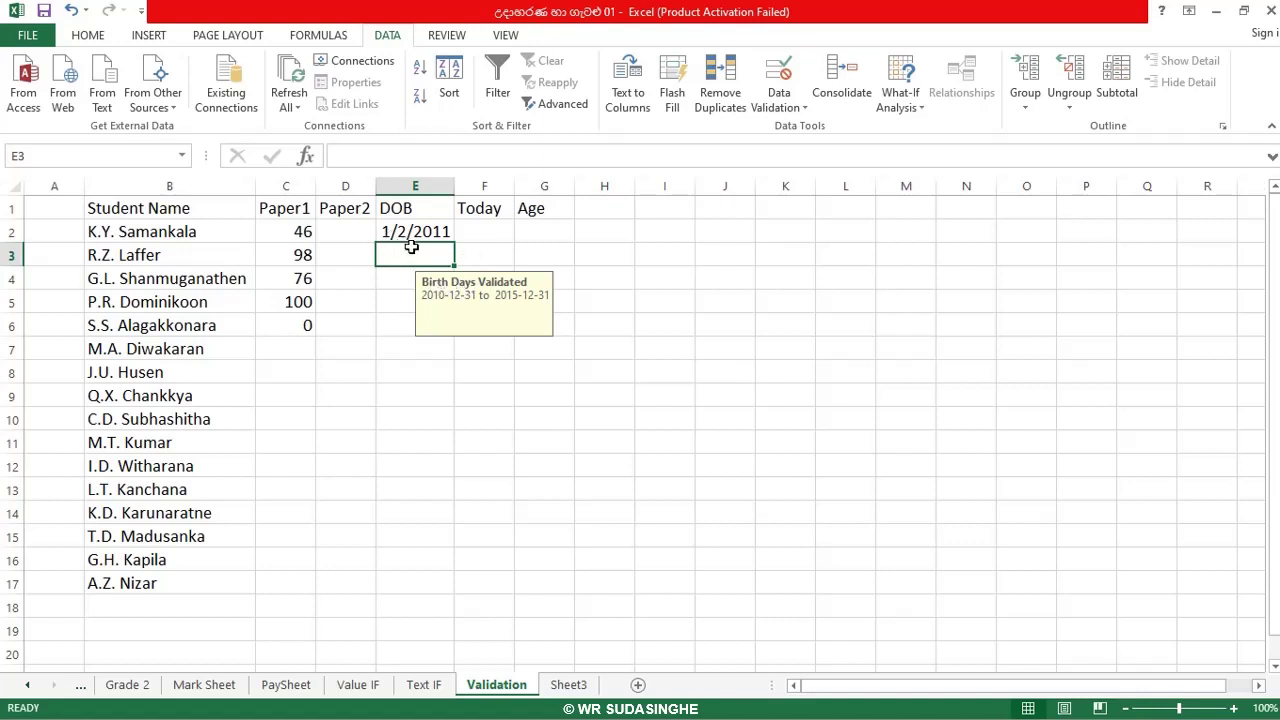
left_click(412, 232)
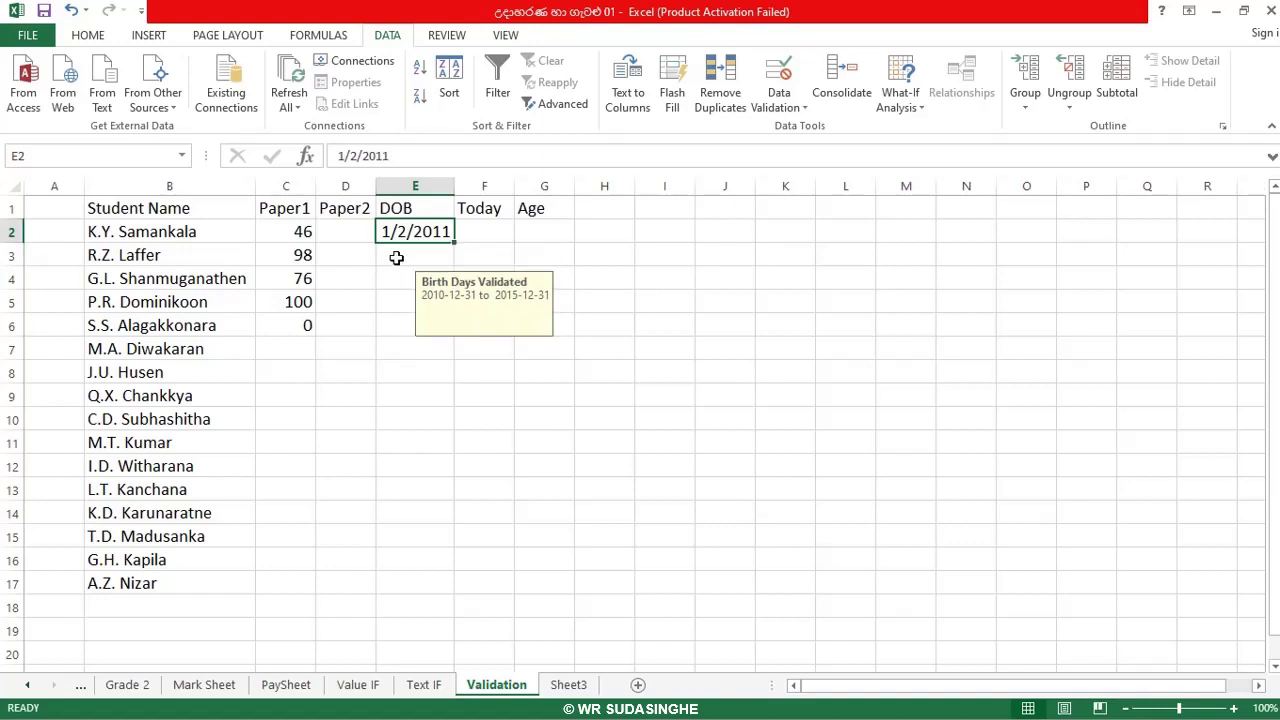
left_click(396, 258)
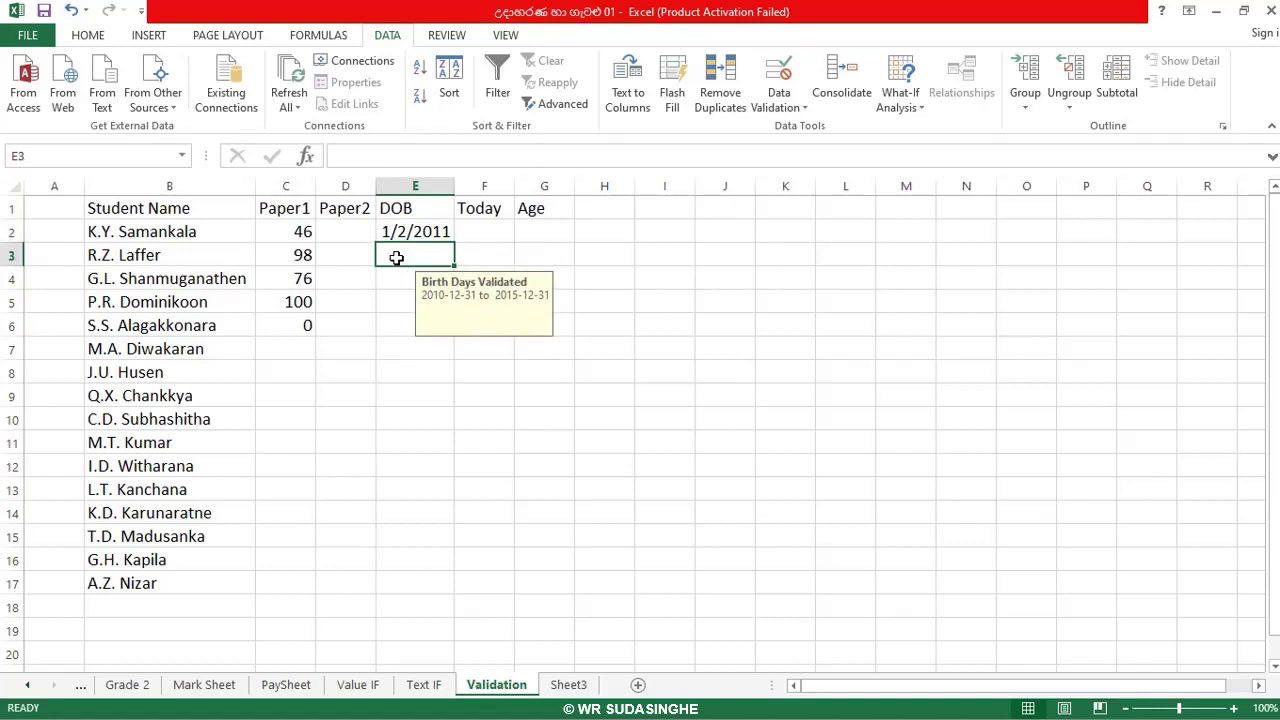
type("12/")
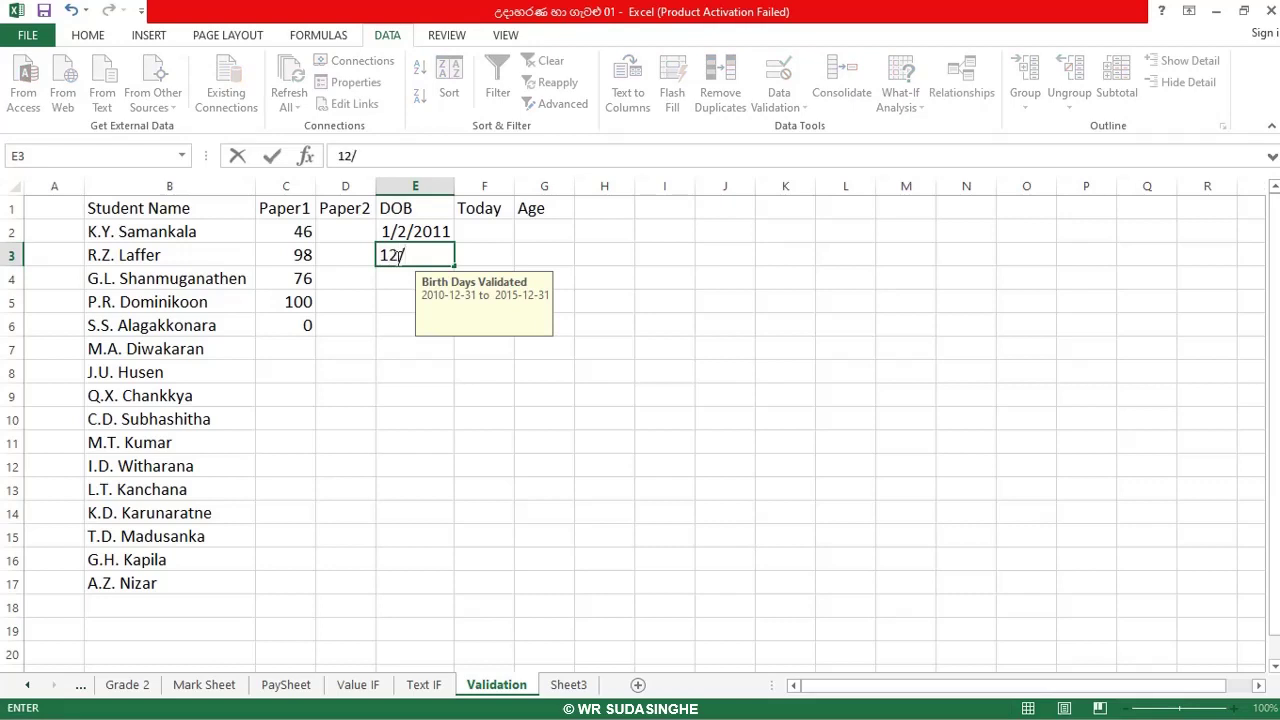
type("4/2012")
key("Return")
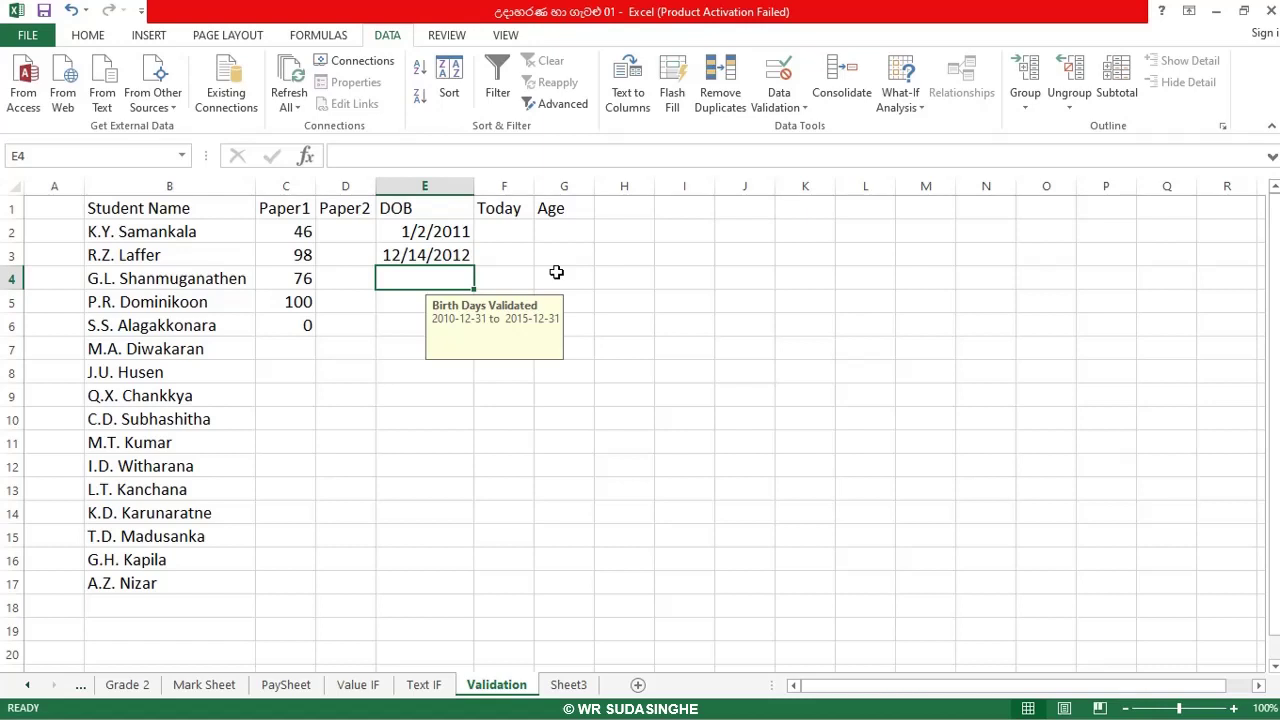
Enter dates of birth within the allowed range in cells E4 and E5.
type("3")
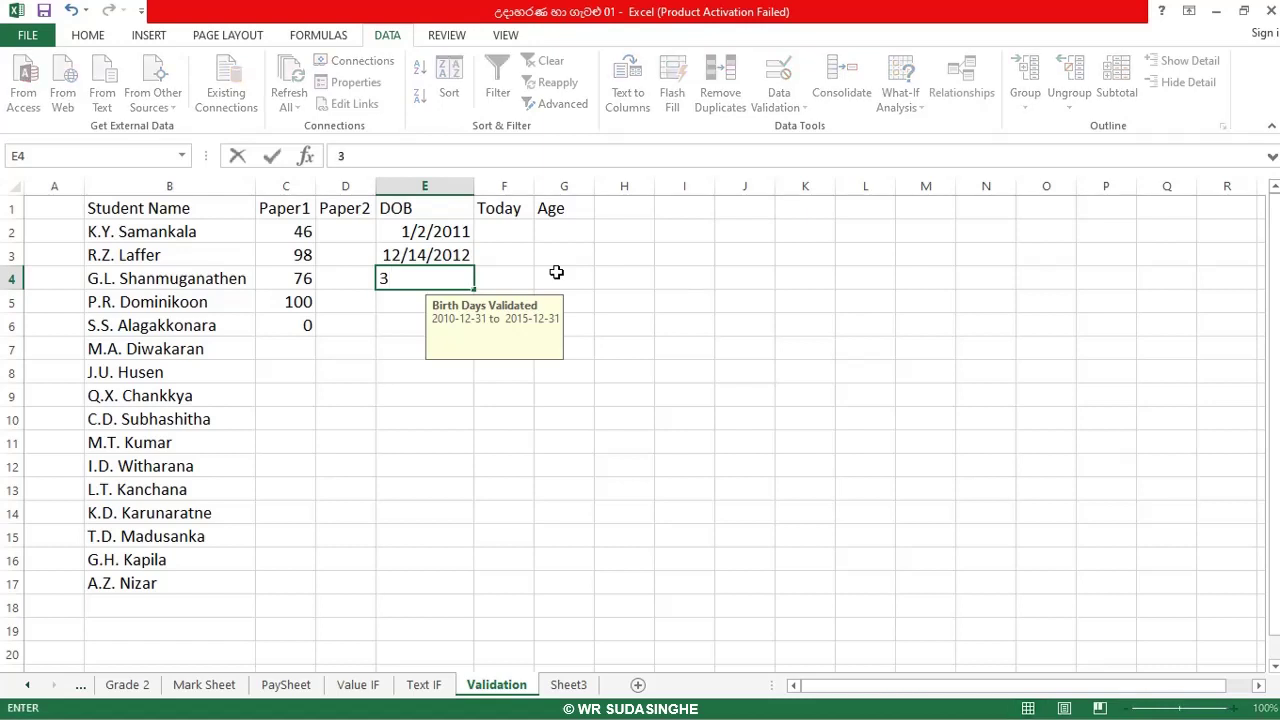
type("/16/201")
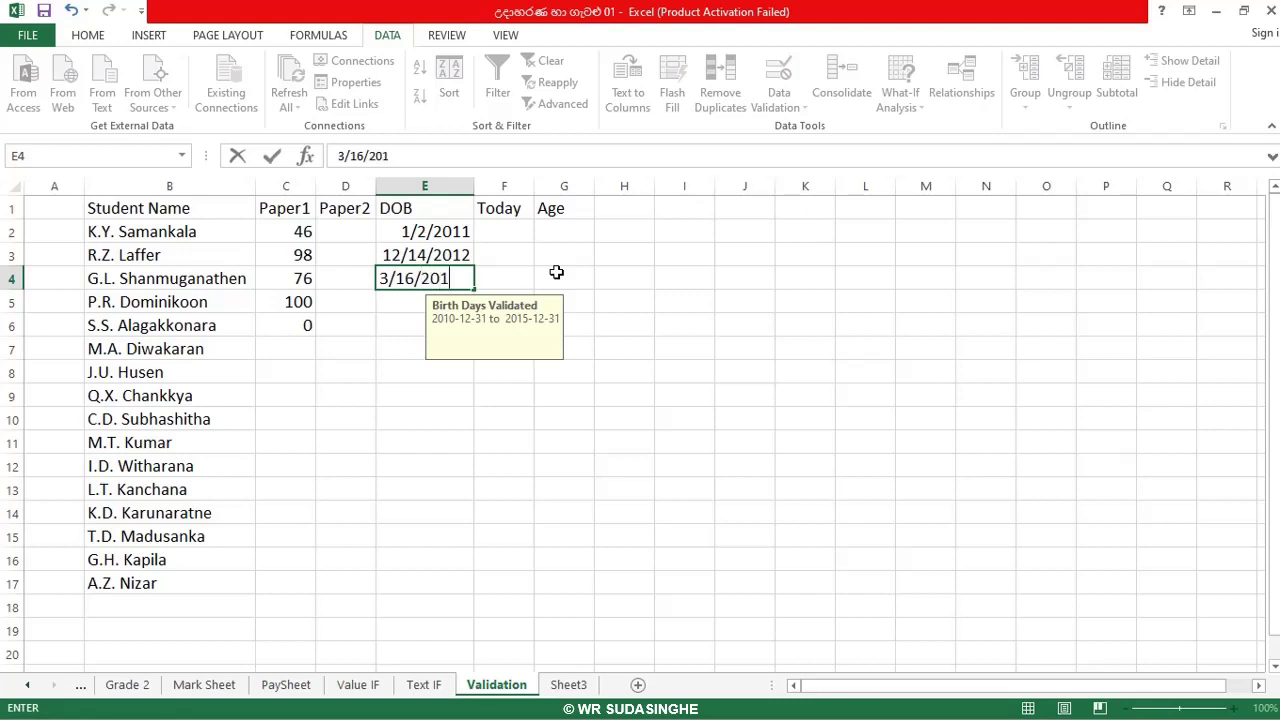
type("5")
key("Return")
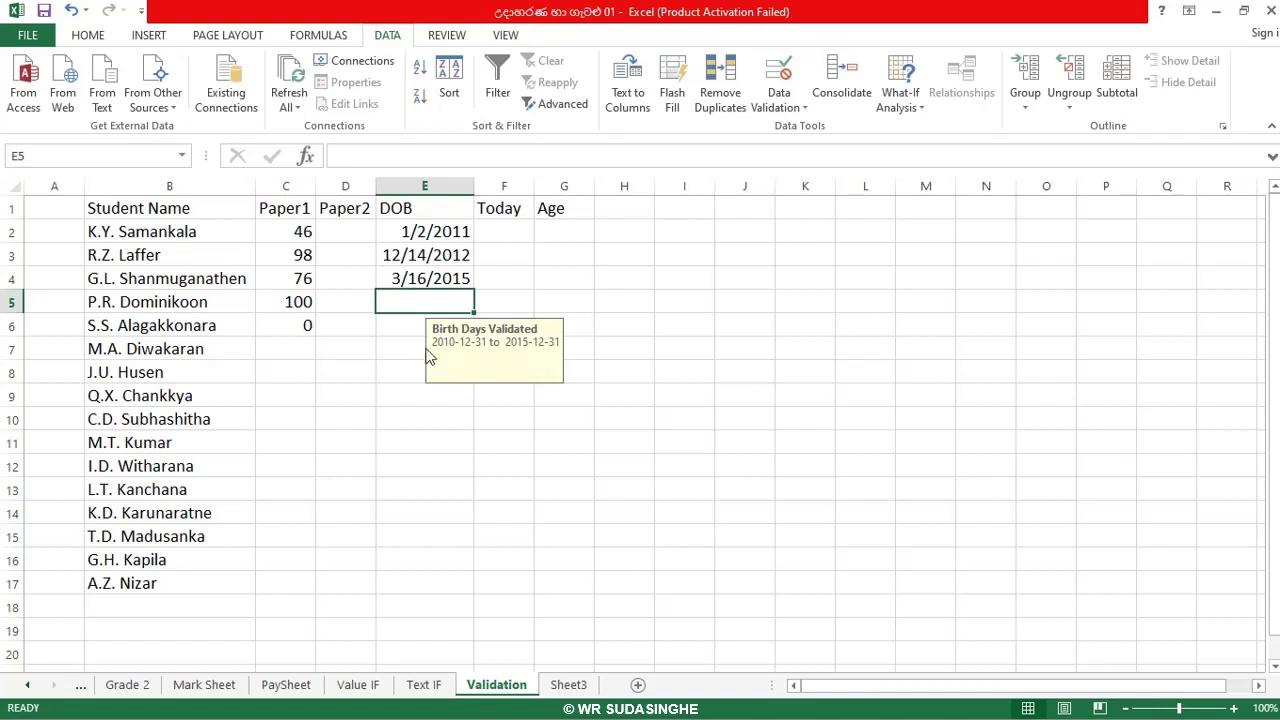
type("5/")
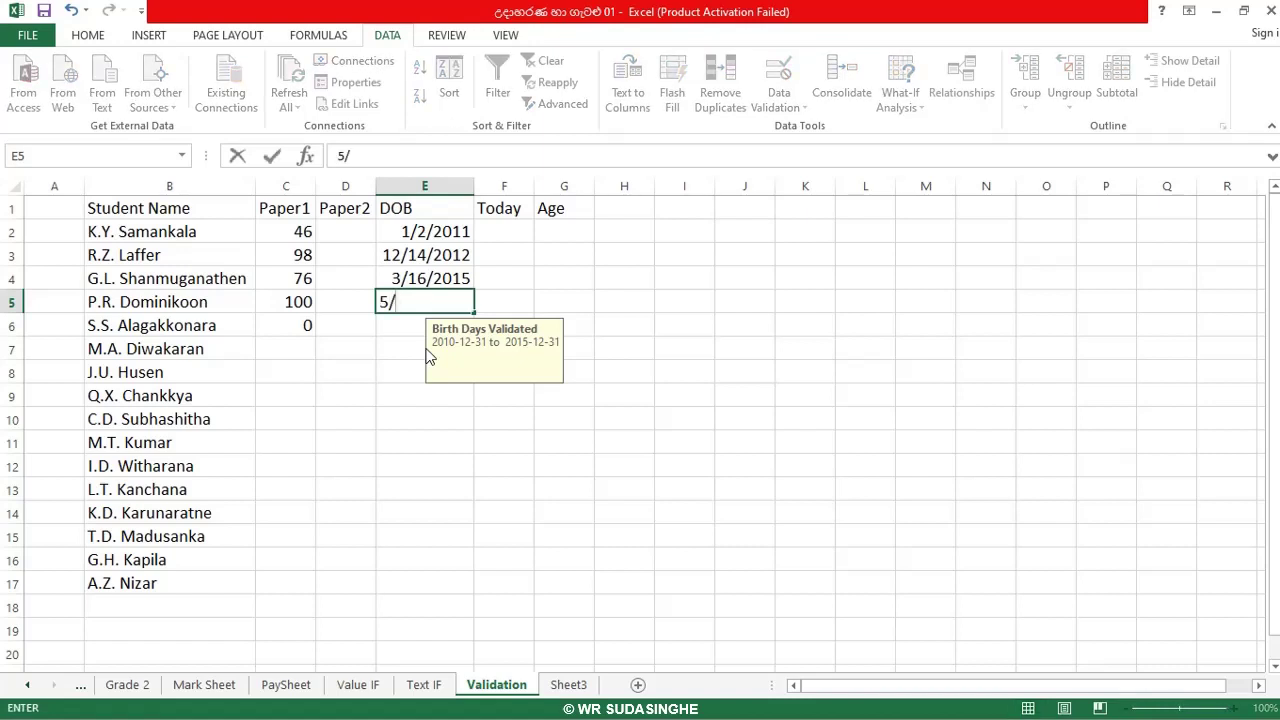
type("31/2014")
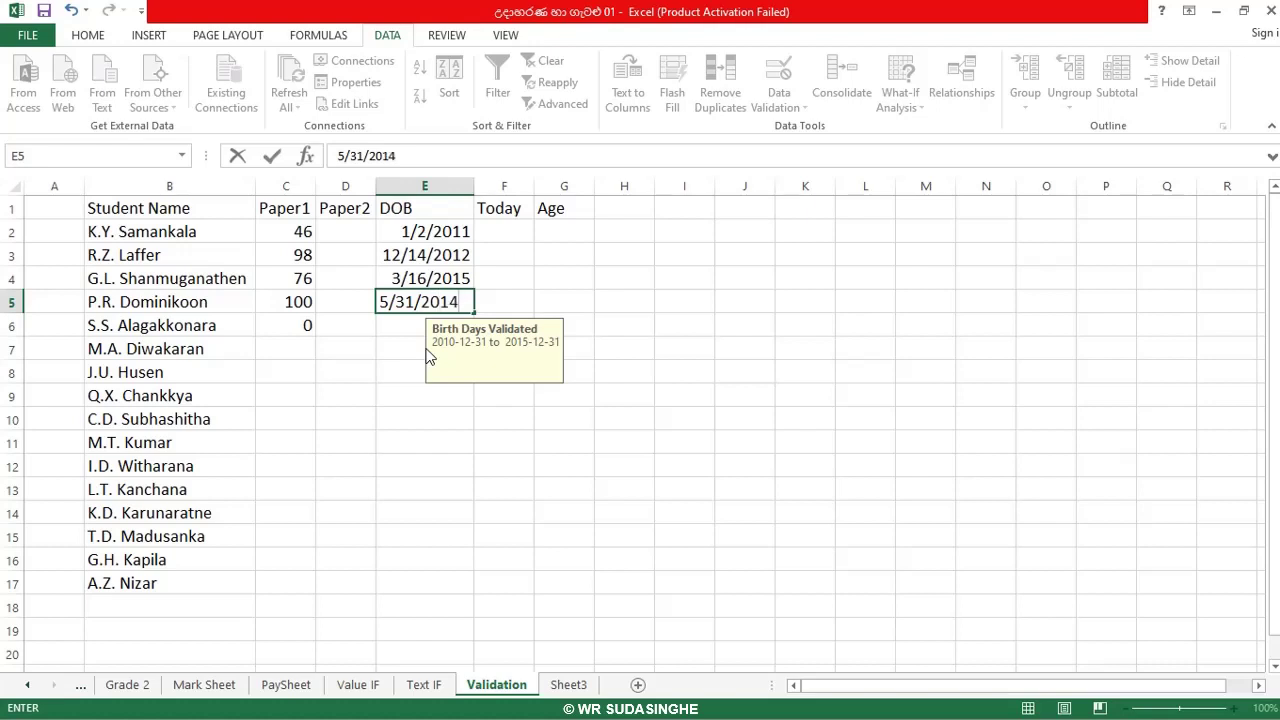
key("Return")
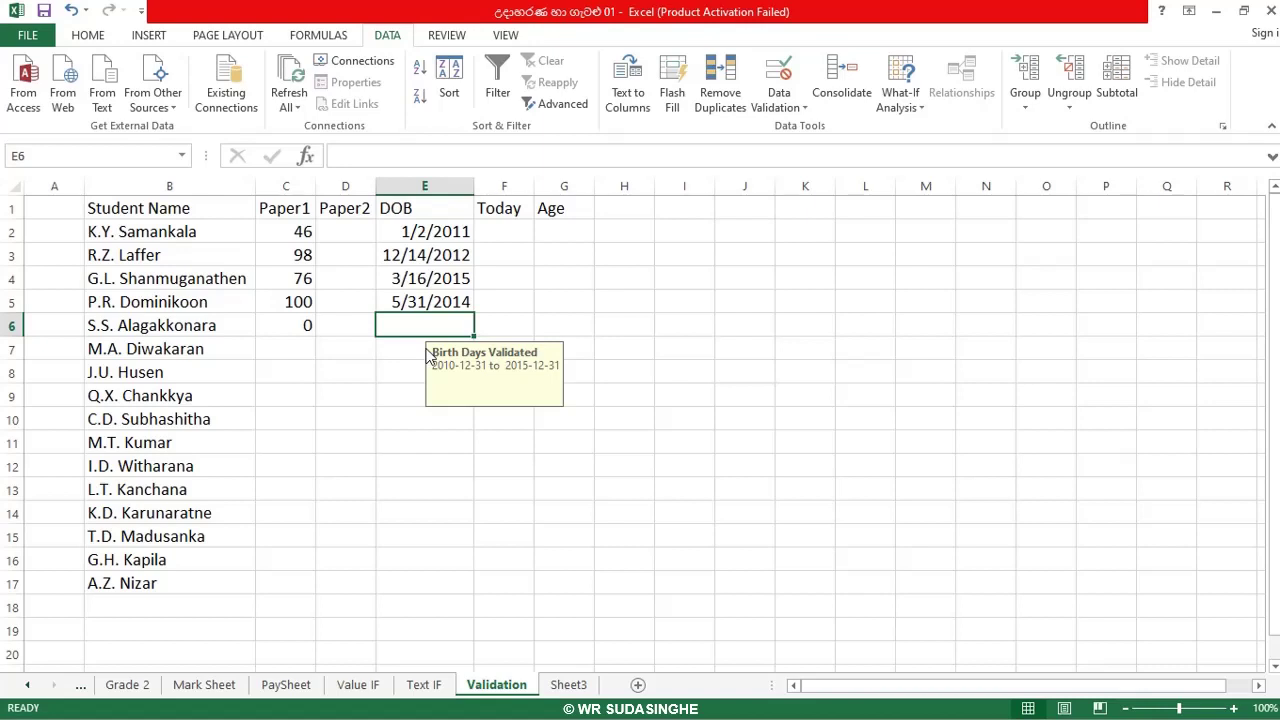
Fill cells E6 and E7 with dates of birth that satisfy the validation rule.
type("6/1")
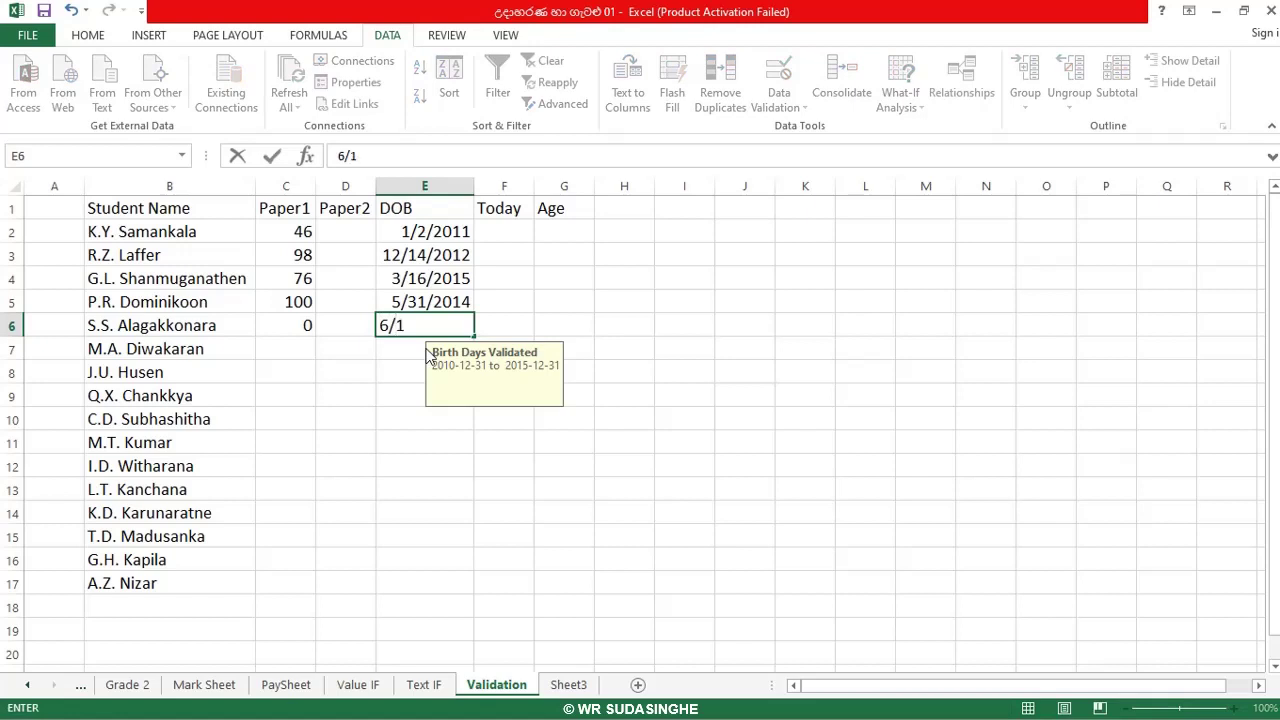
type("3/2015")
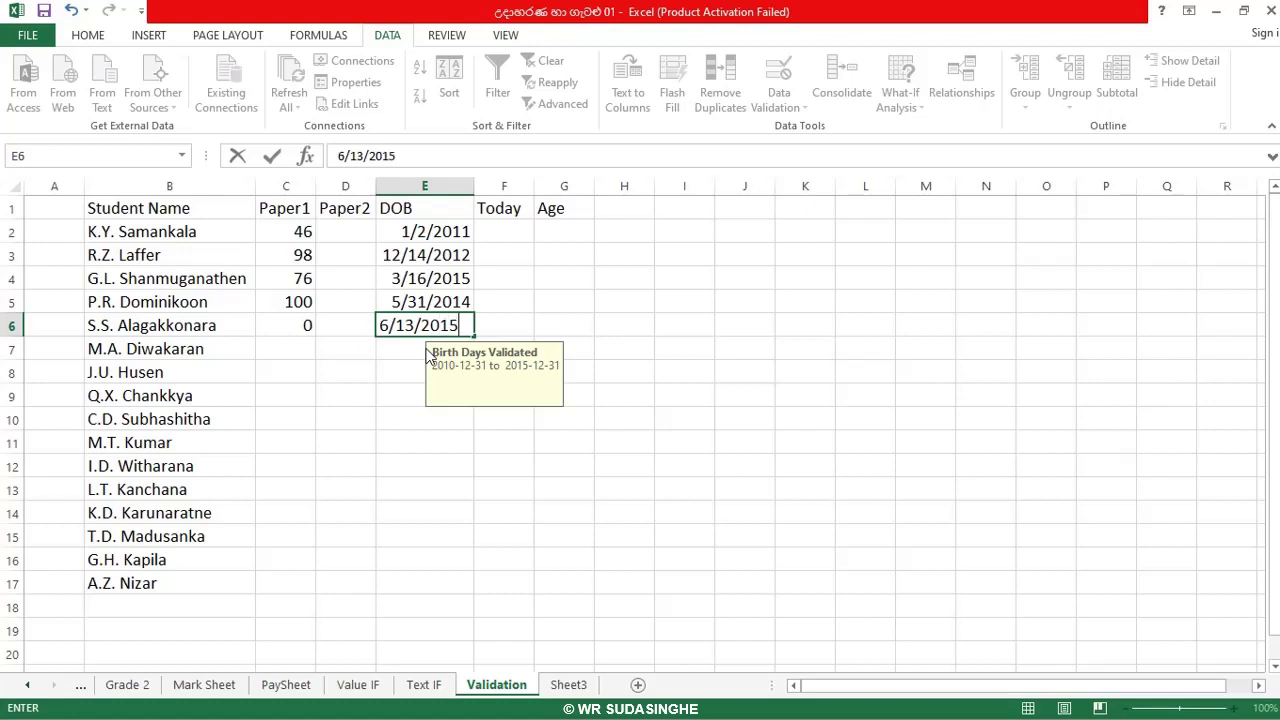
left_click(425, 348)
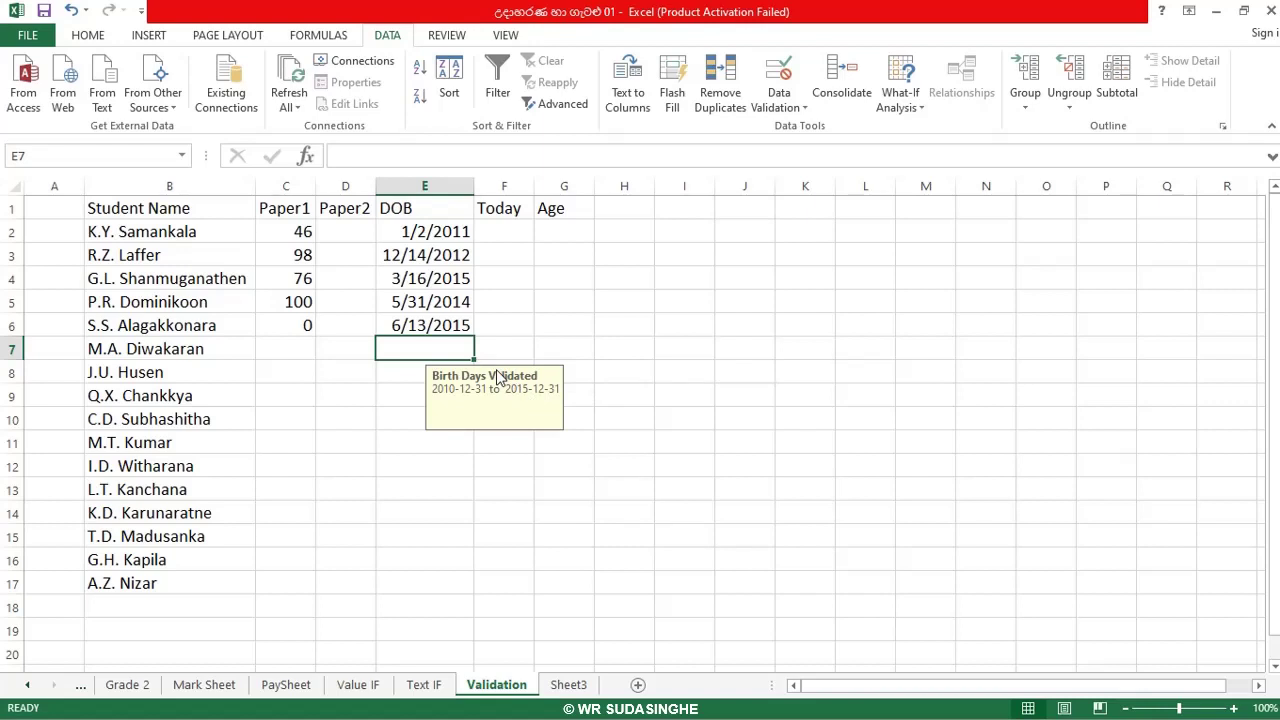
type("7/")
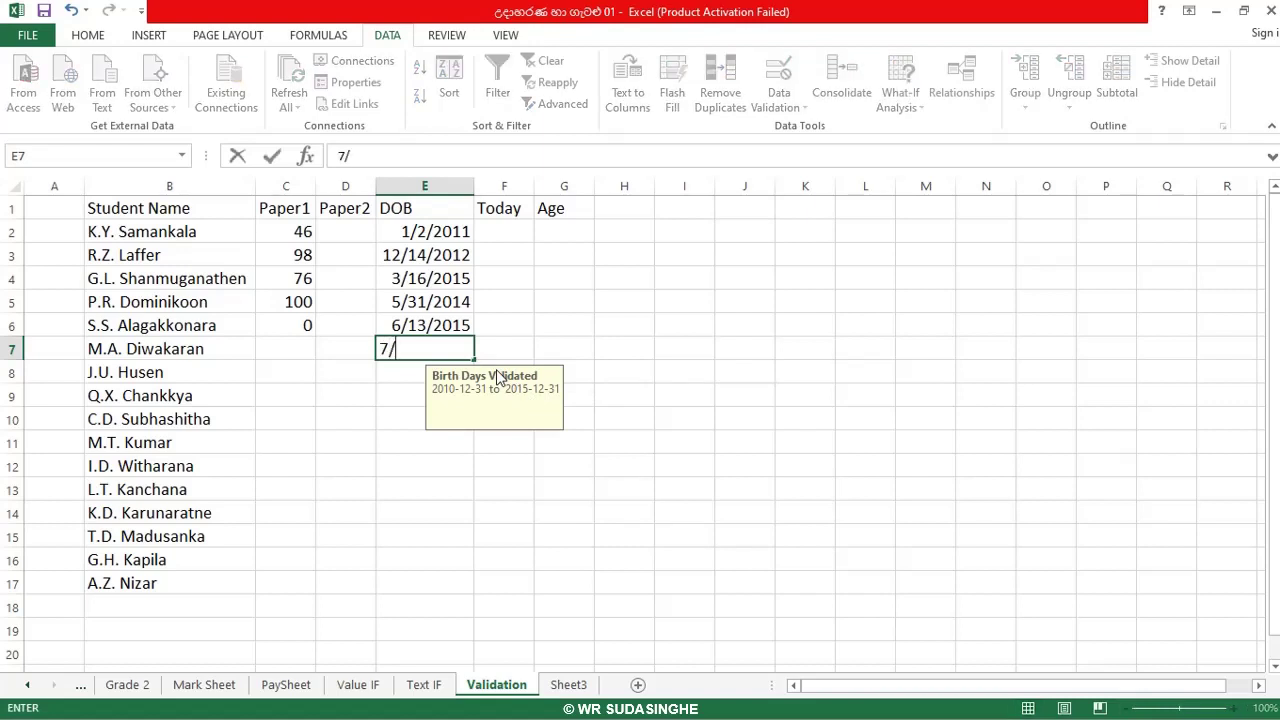
type("2/2012")
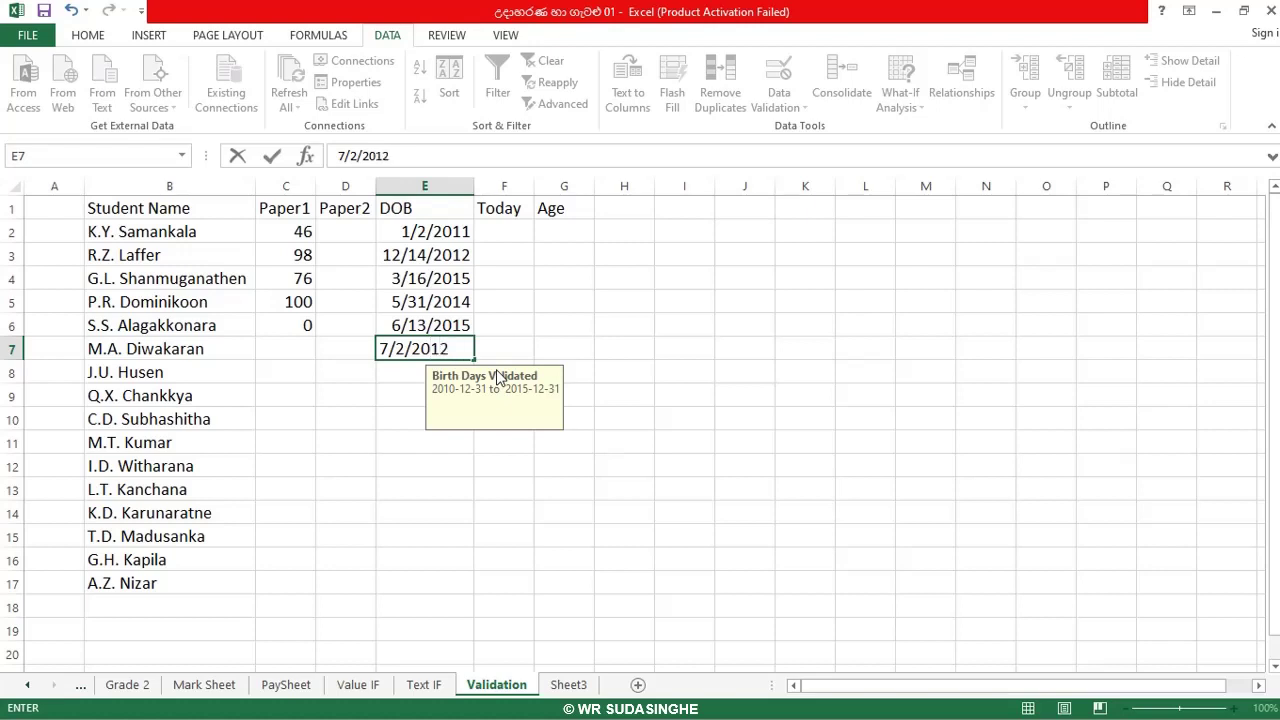
key("Return")
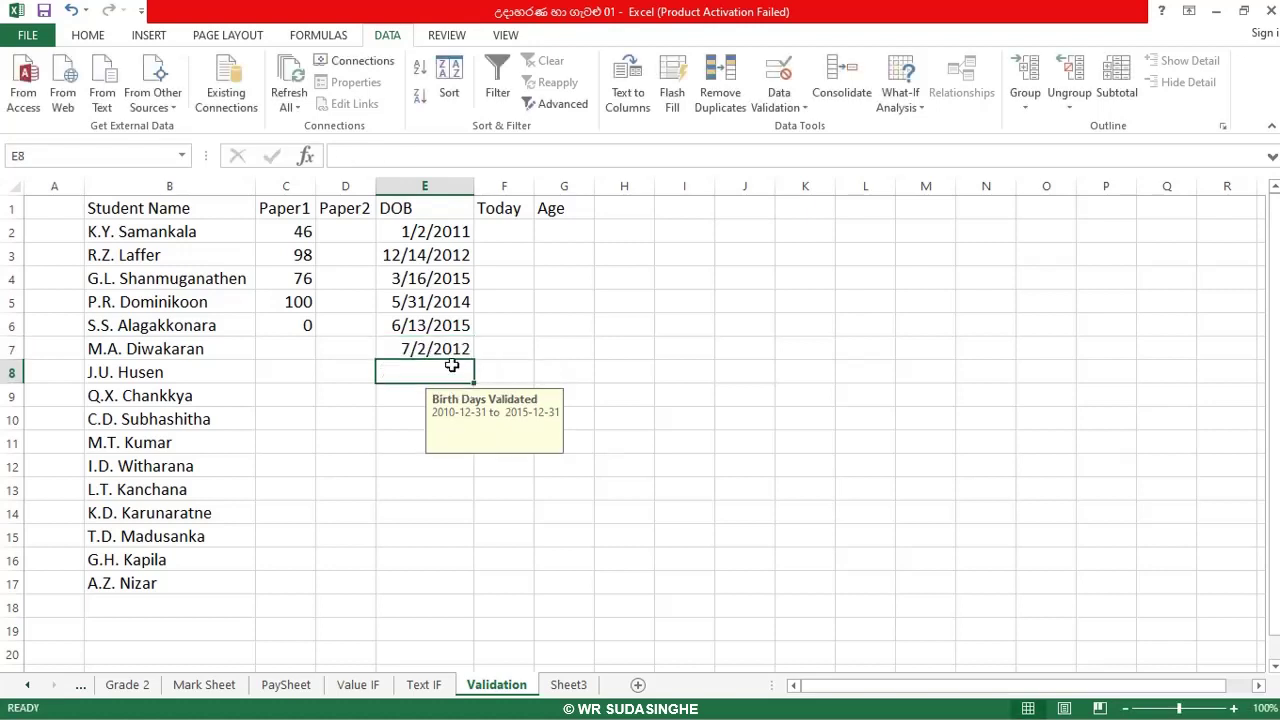
left_click(452, 352)
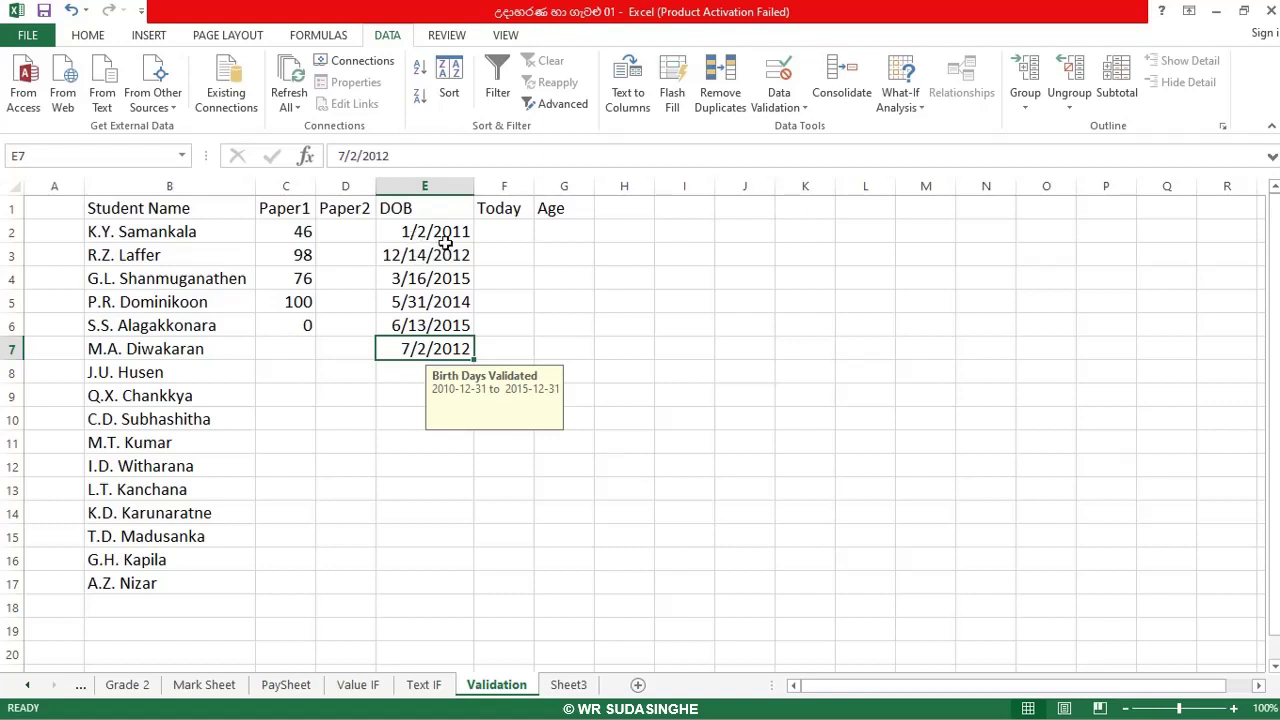
Try to enter a date of birth with a malformed year containing a hyphen in cell E8.
left_click(408, 379)
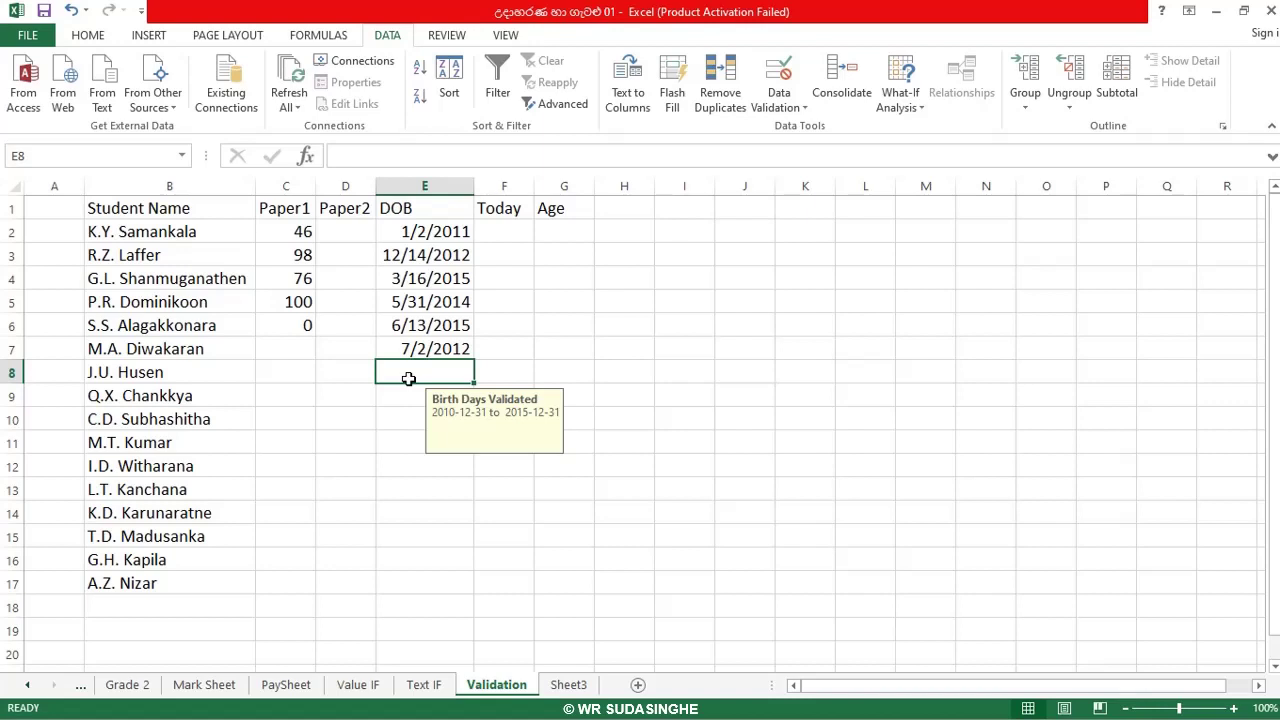
type("5")
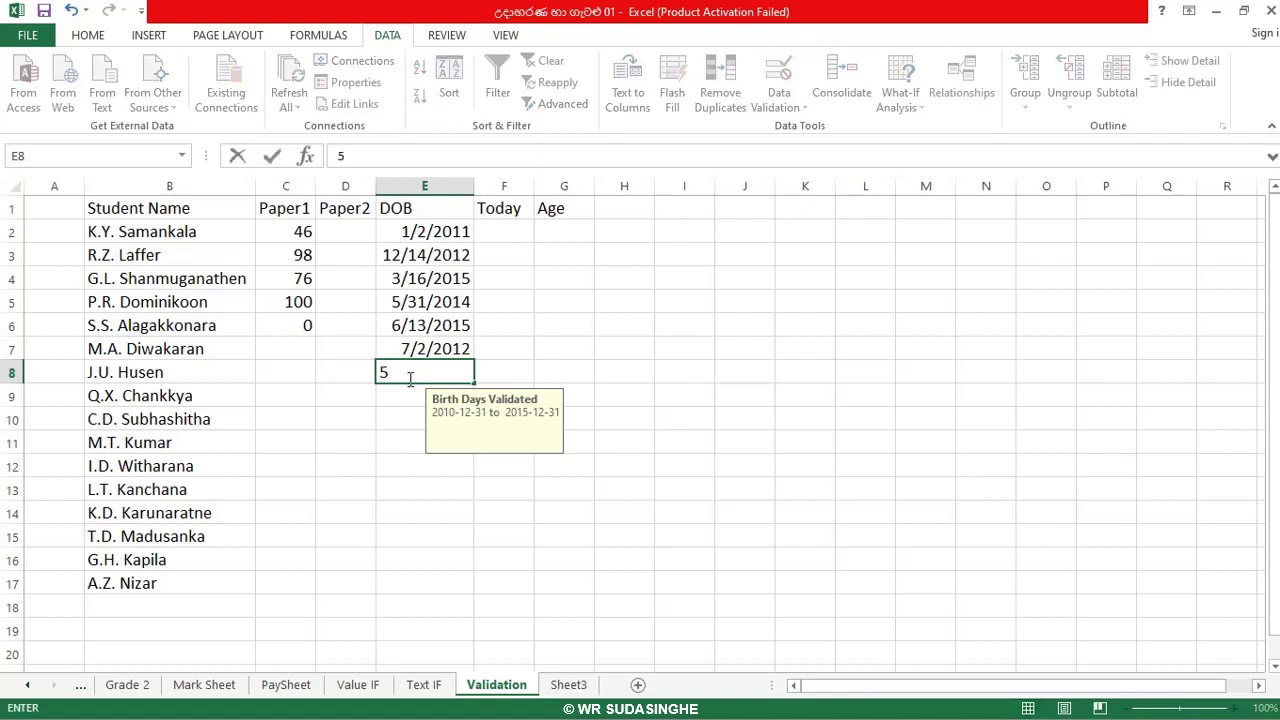
type("/12/20-9")
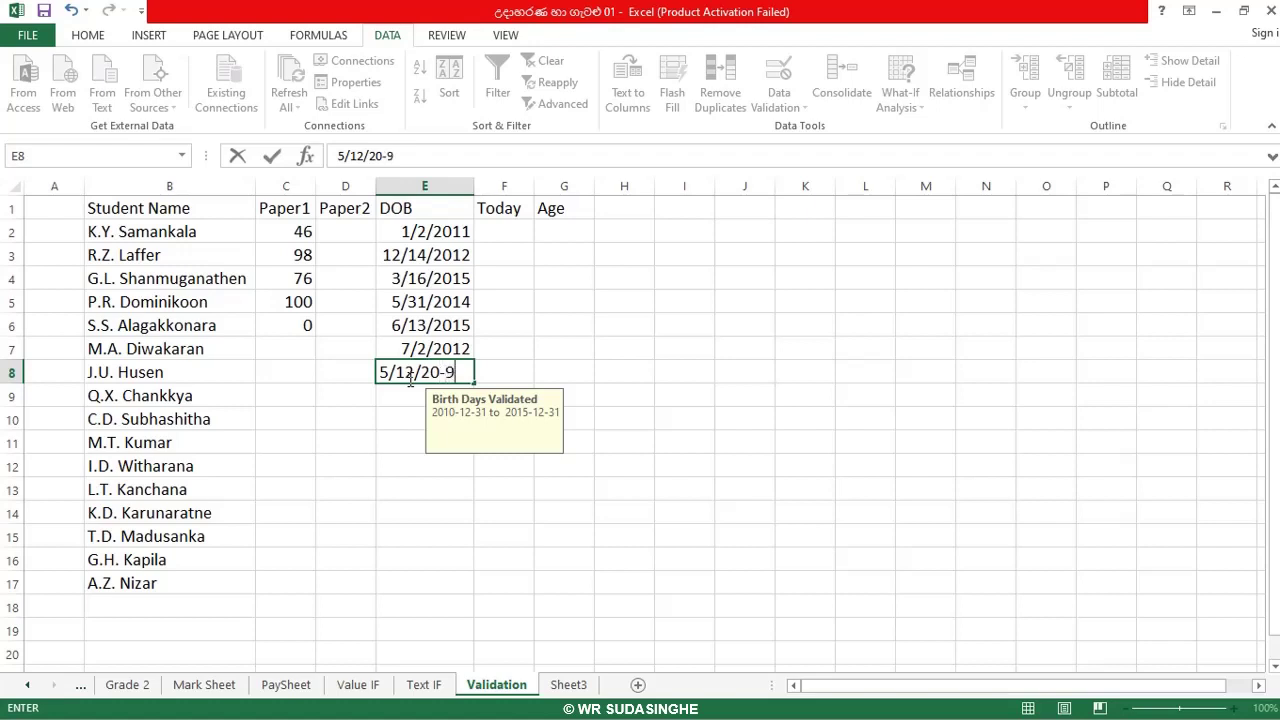
key("Return")
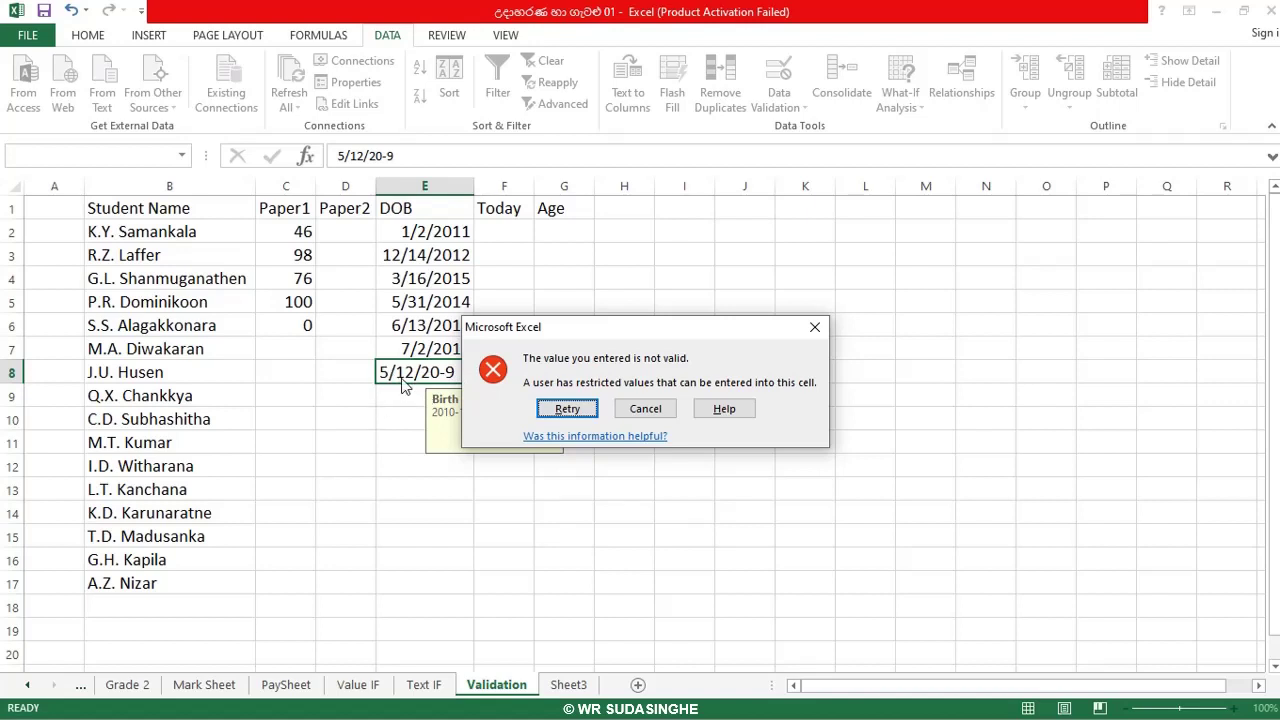
left_click(815, 328)
Enter a correctly formatted date of birth from the end-limit year in cell E8.
double_click(453, 370)
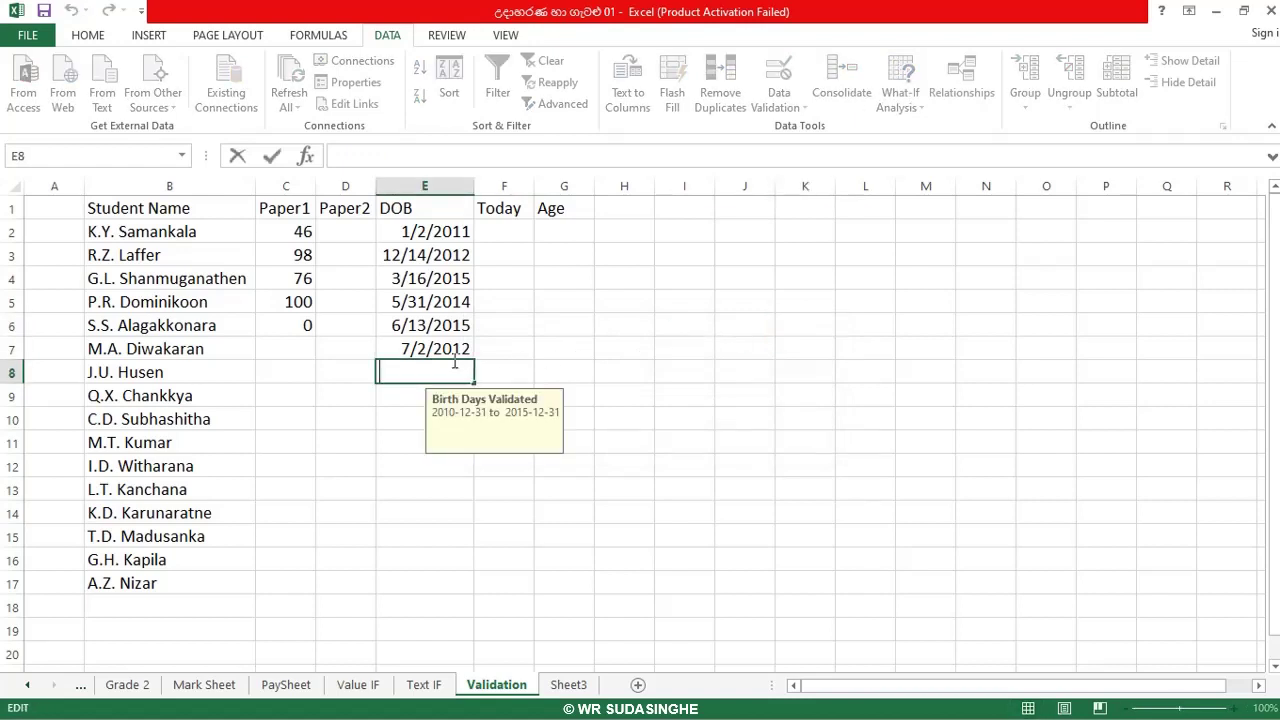
type("2/16/")
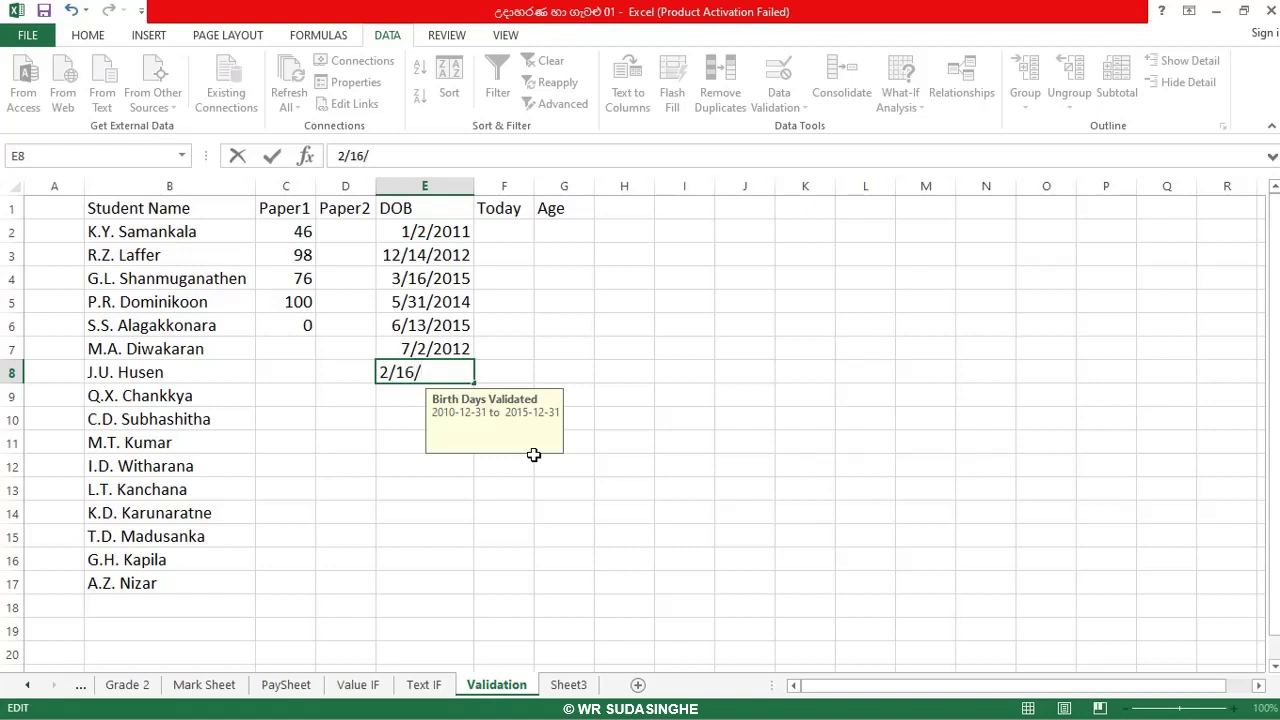
type("20")
type("15")
key("Return")
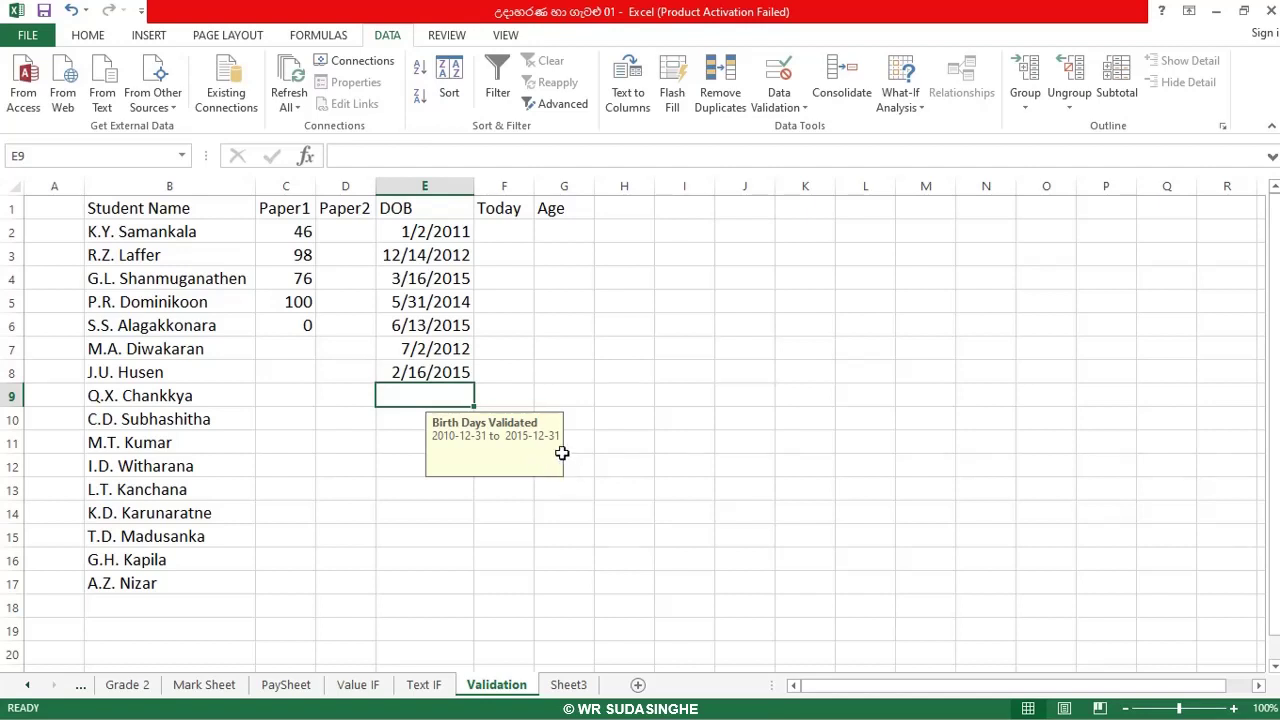
left_click(300, 304)
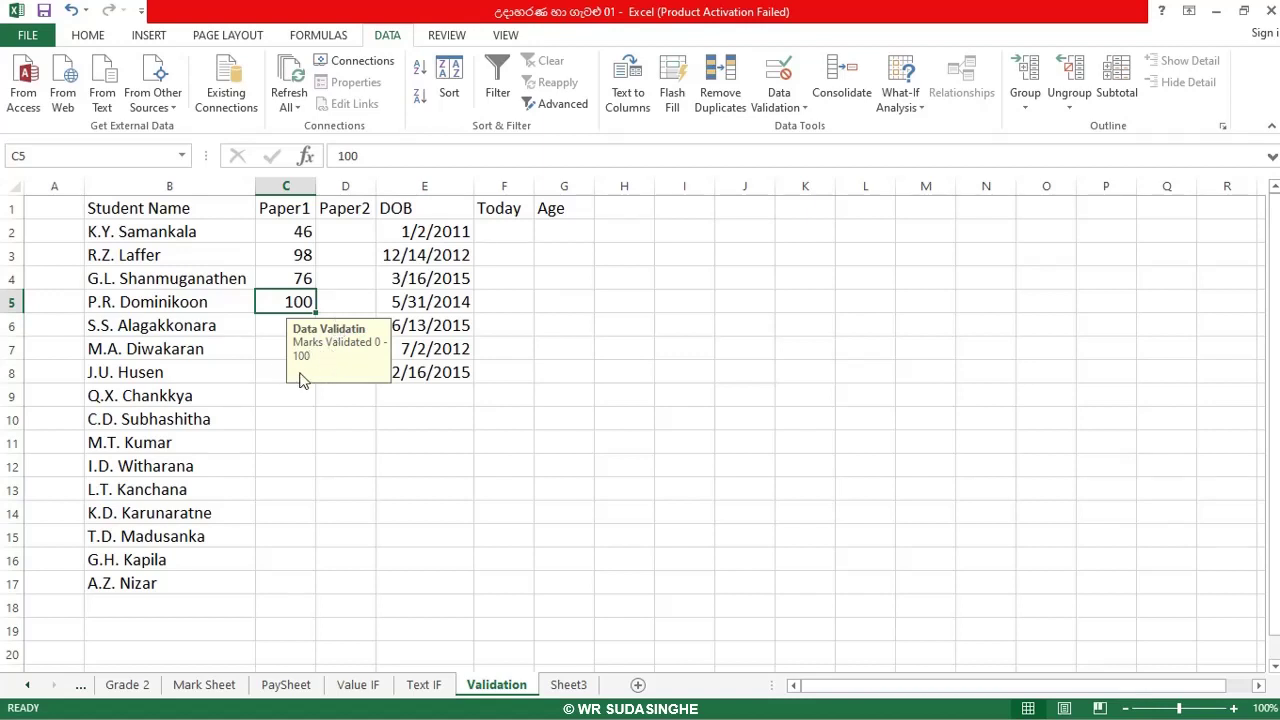
left_click(466, 282)
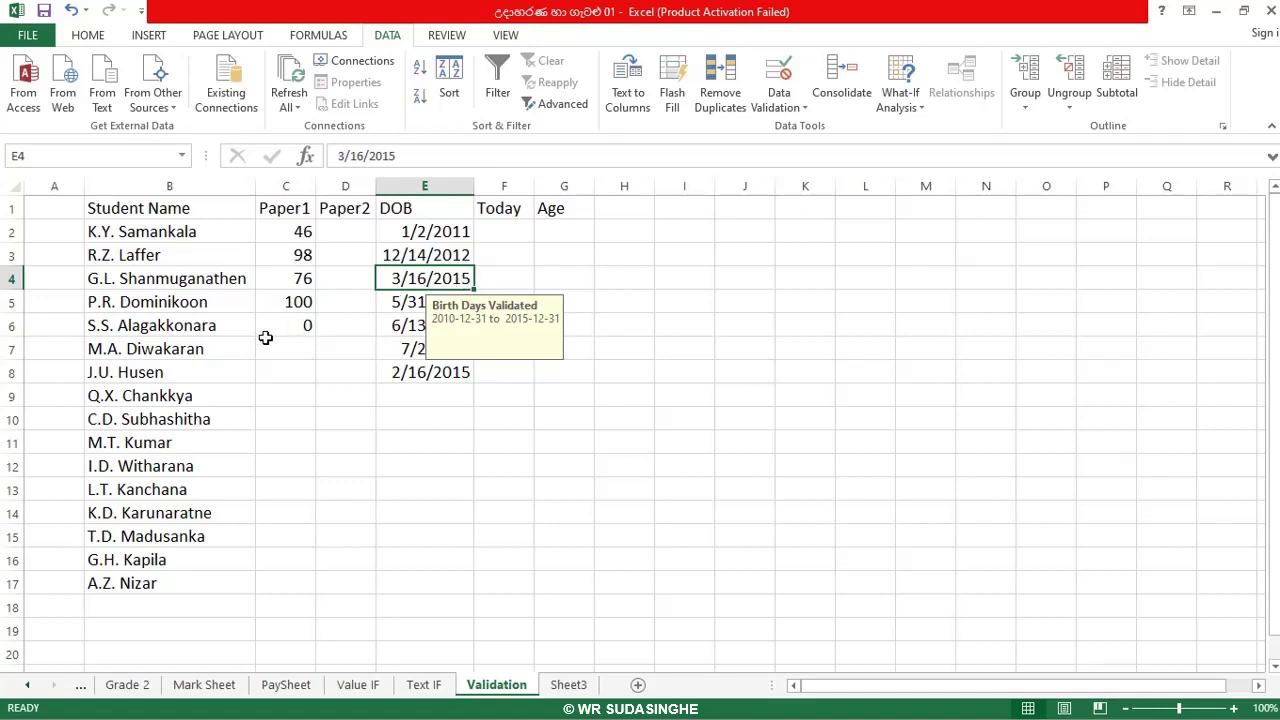
left_click(284, 306)
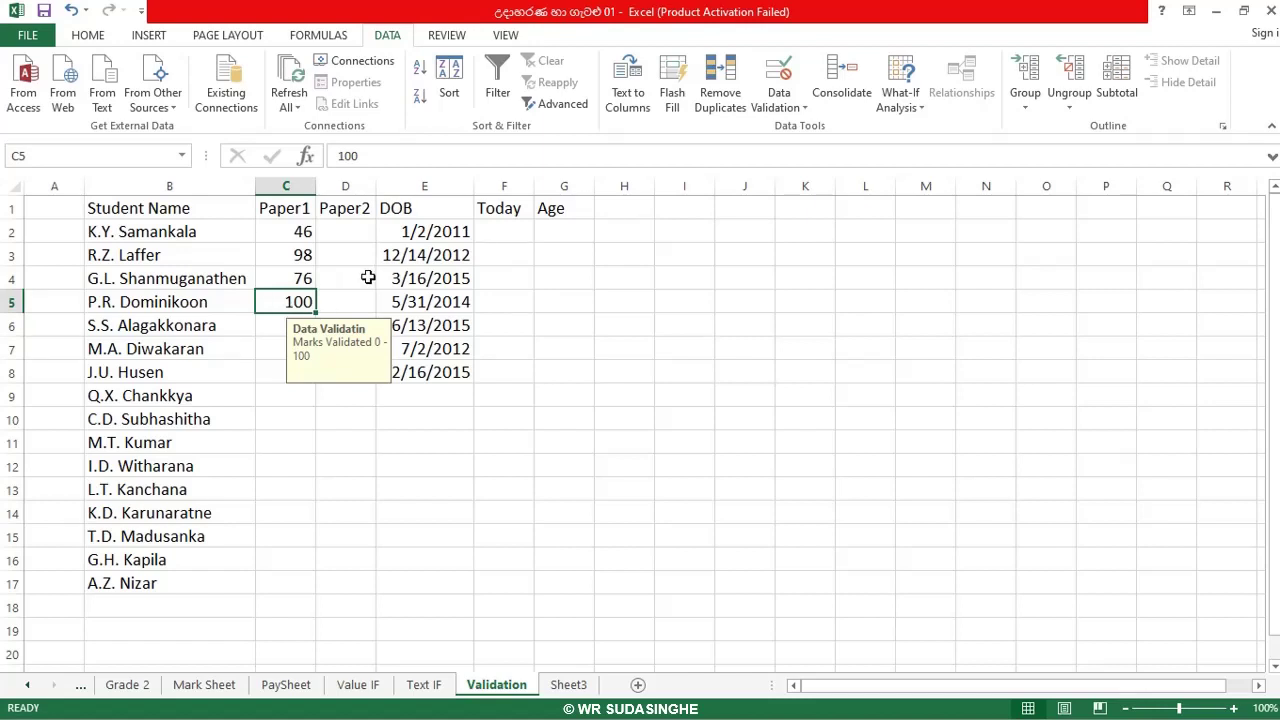
Enter the formula =TODAY() in cell F2 of the Today column.
left_click(511, 233)
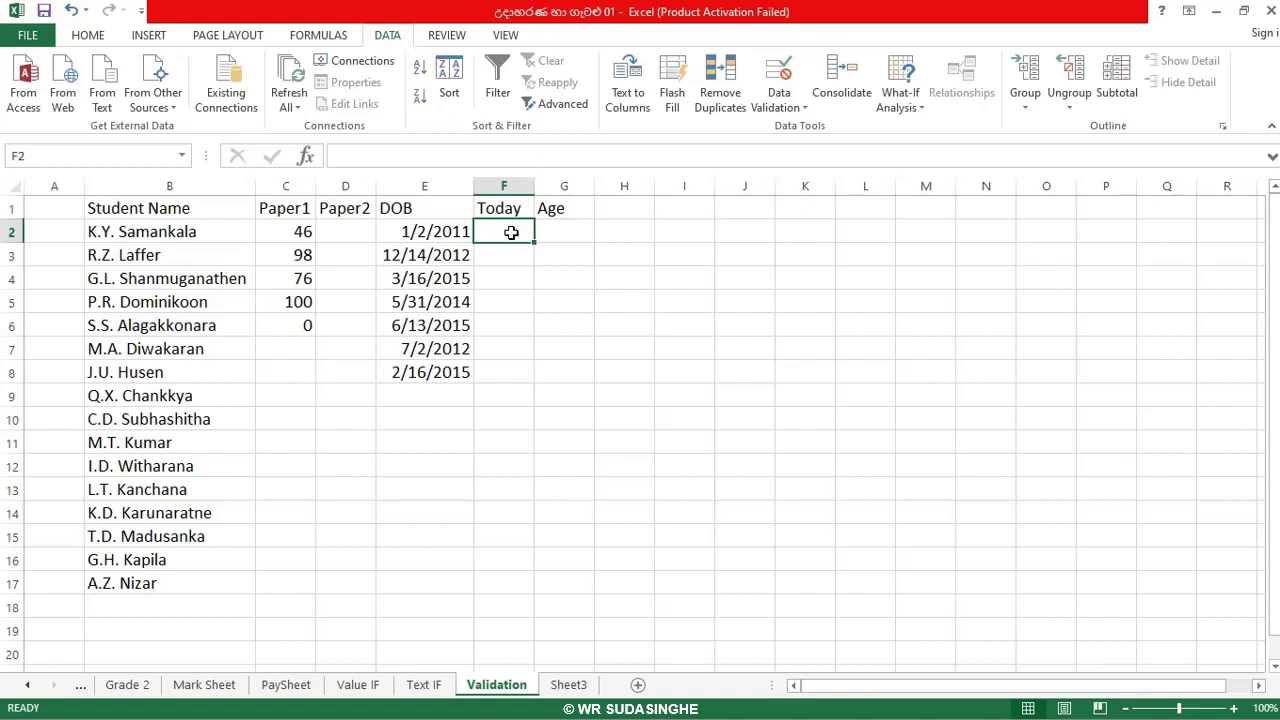
type("=")
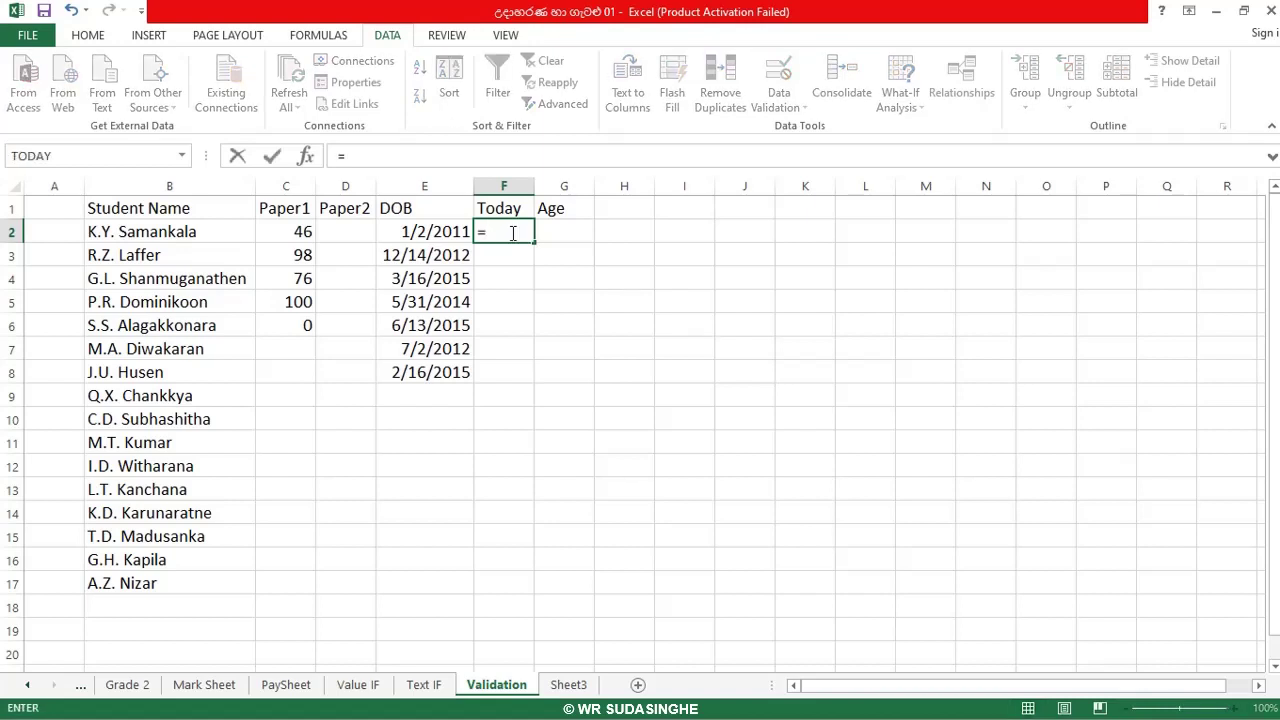
type("to")
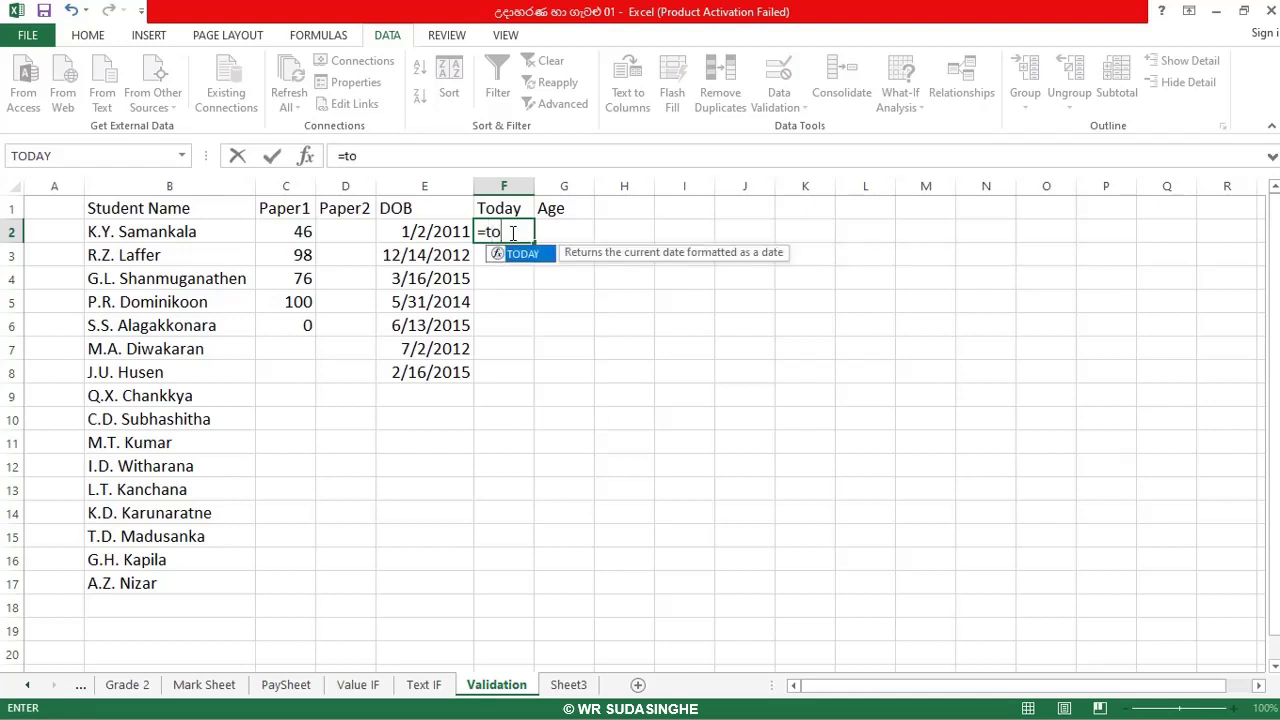
type("day")
type("()")
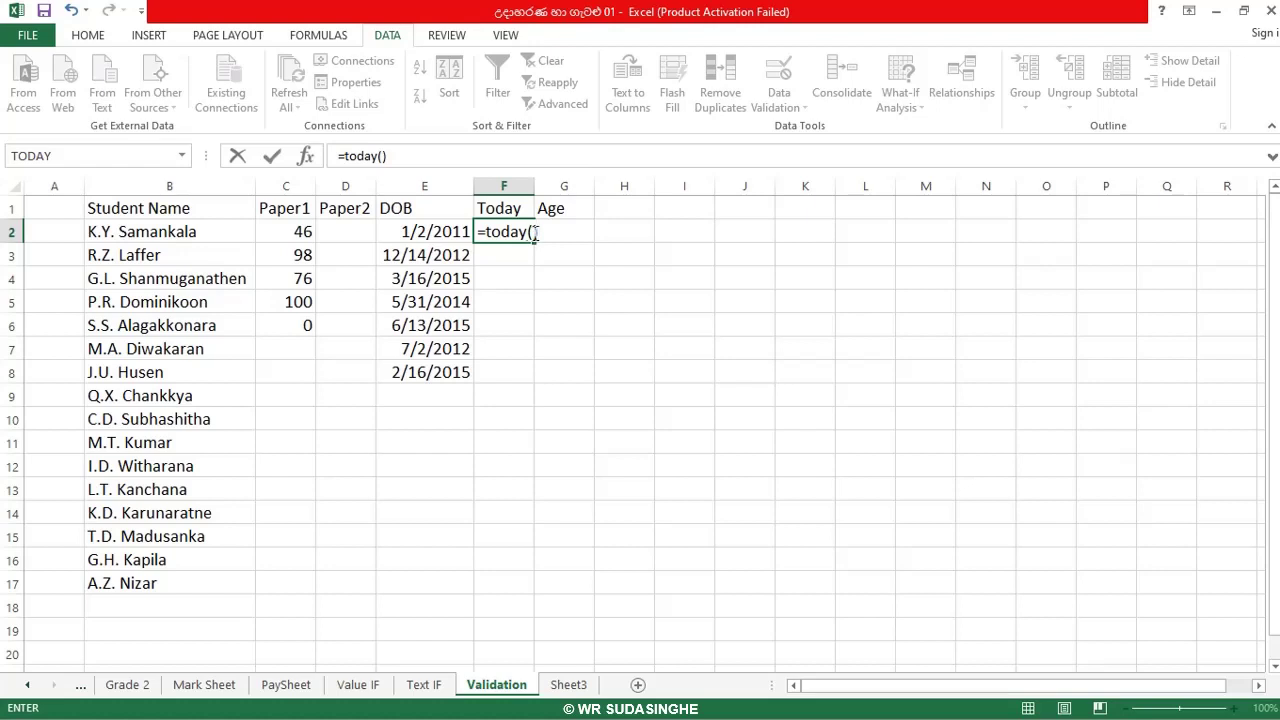
key("Return")
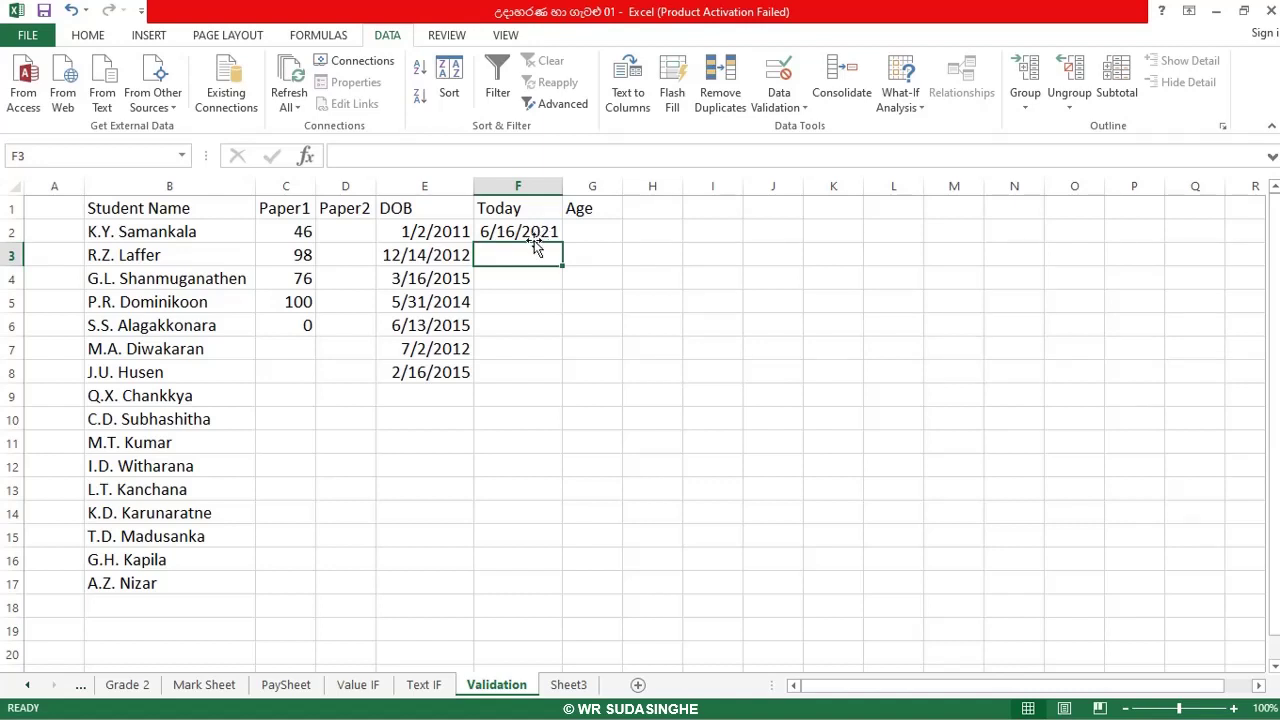
left_click(530, 232)
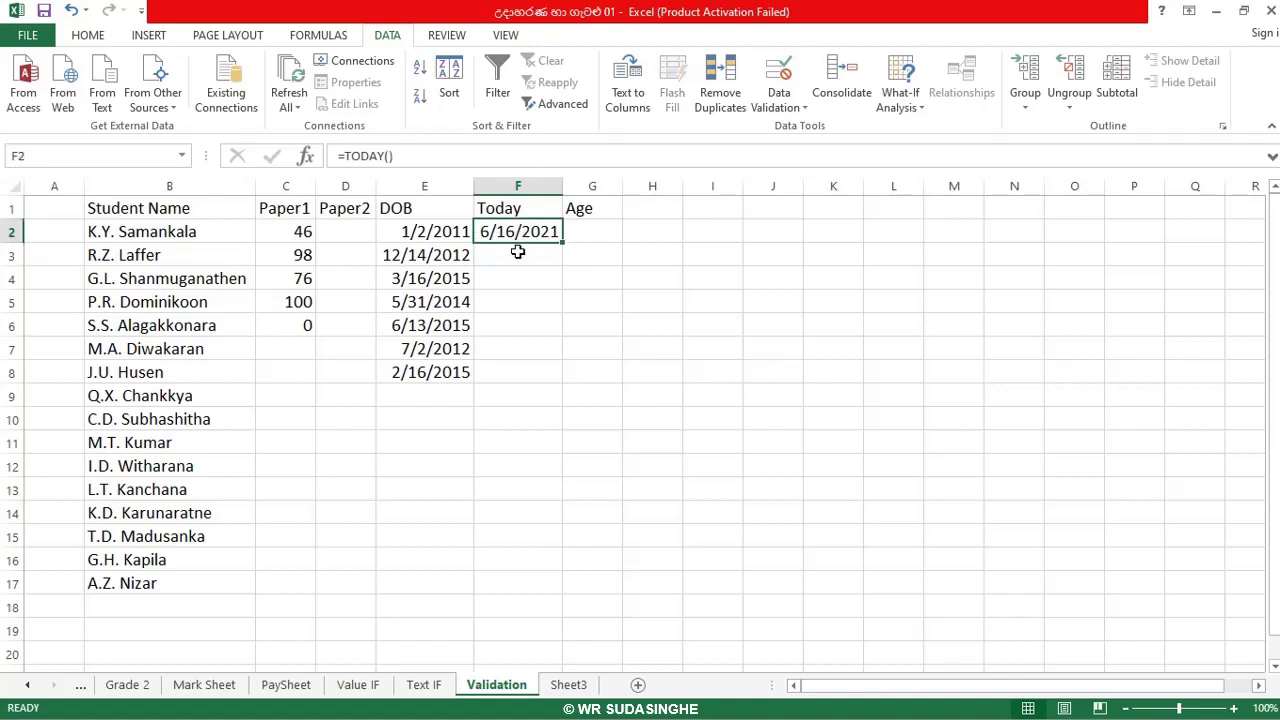
double_click(517, 252)
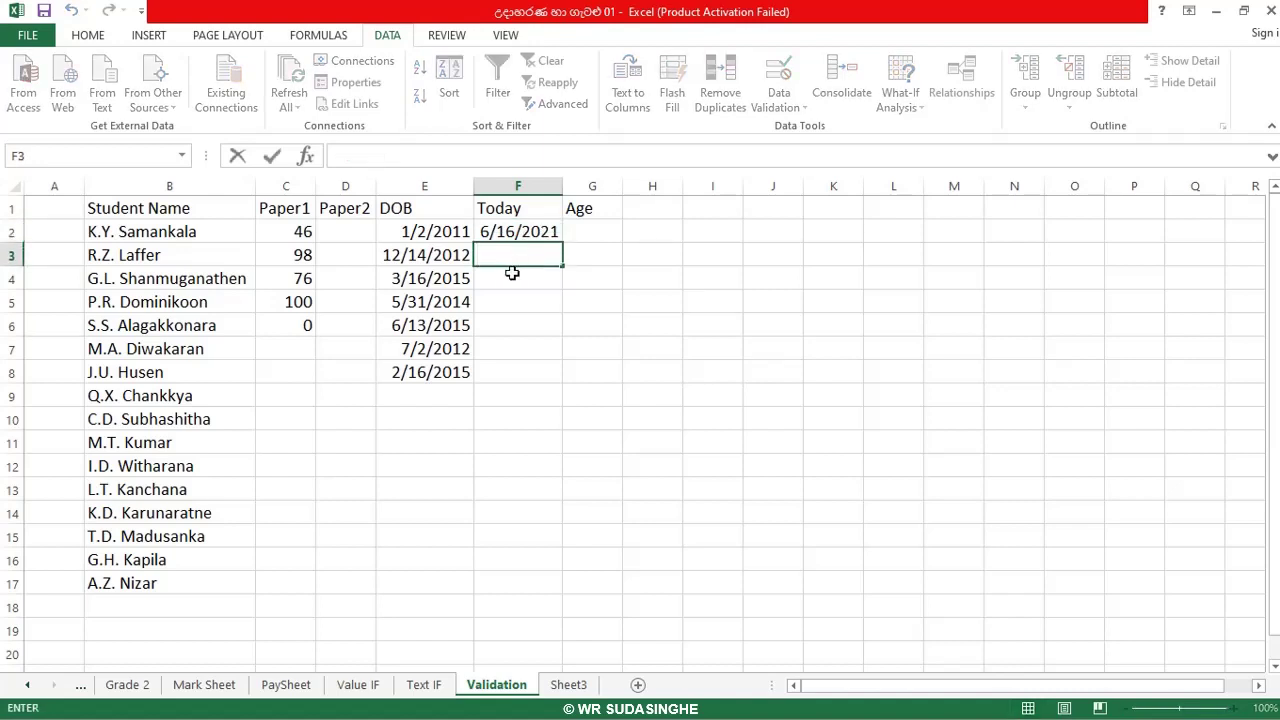
double_click(514, 276)
key("Escape")
left_click(503, 300)
left_click(504, 322)
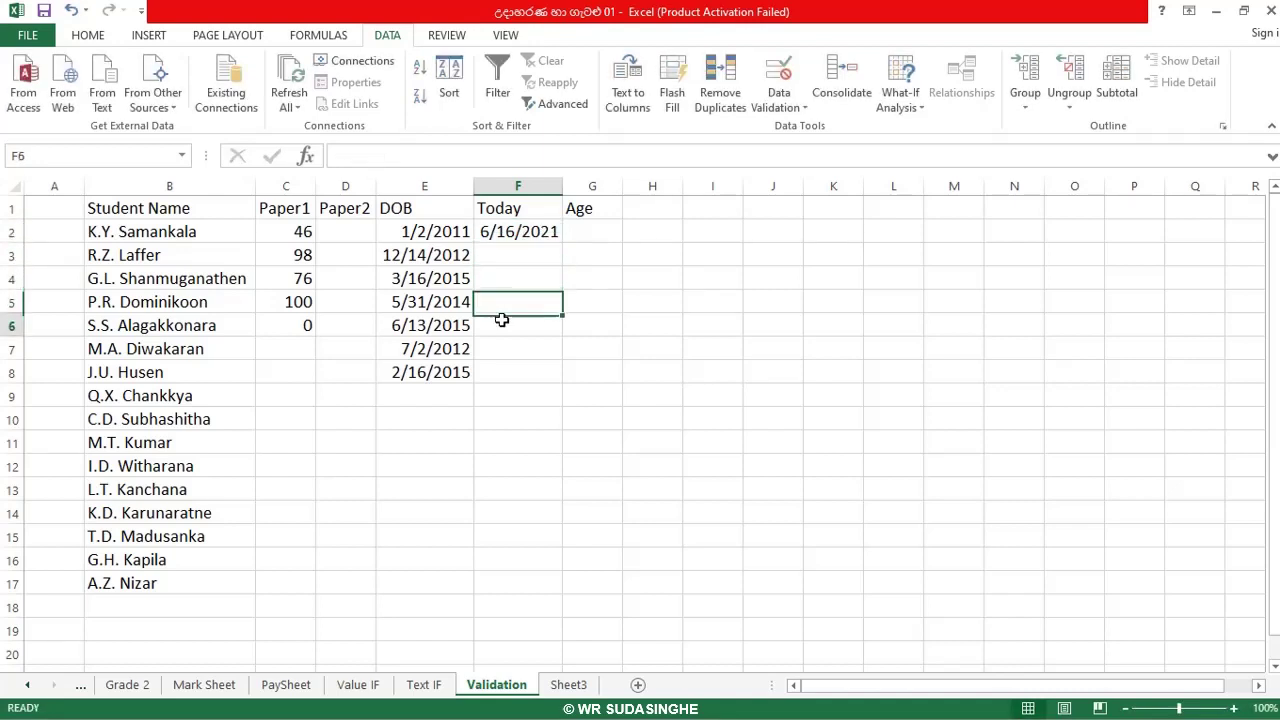
left_click(508, 346)
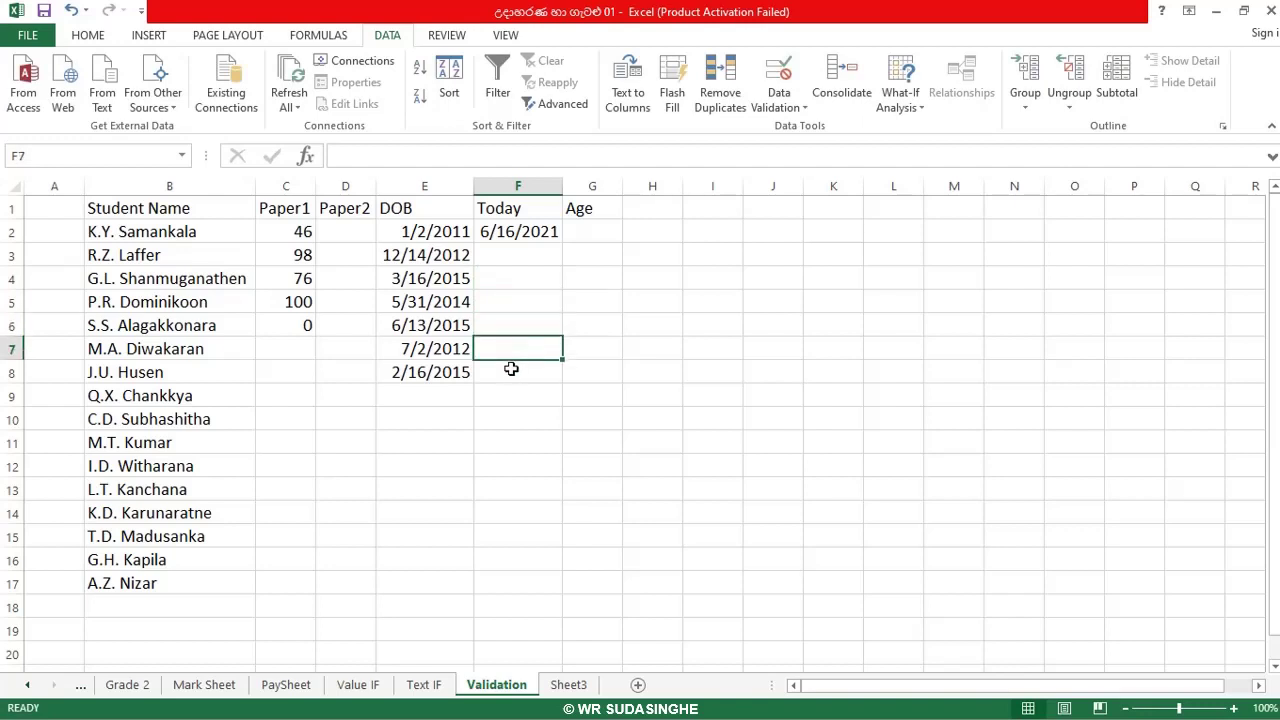
left_click(511, 373)
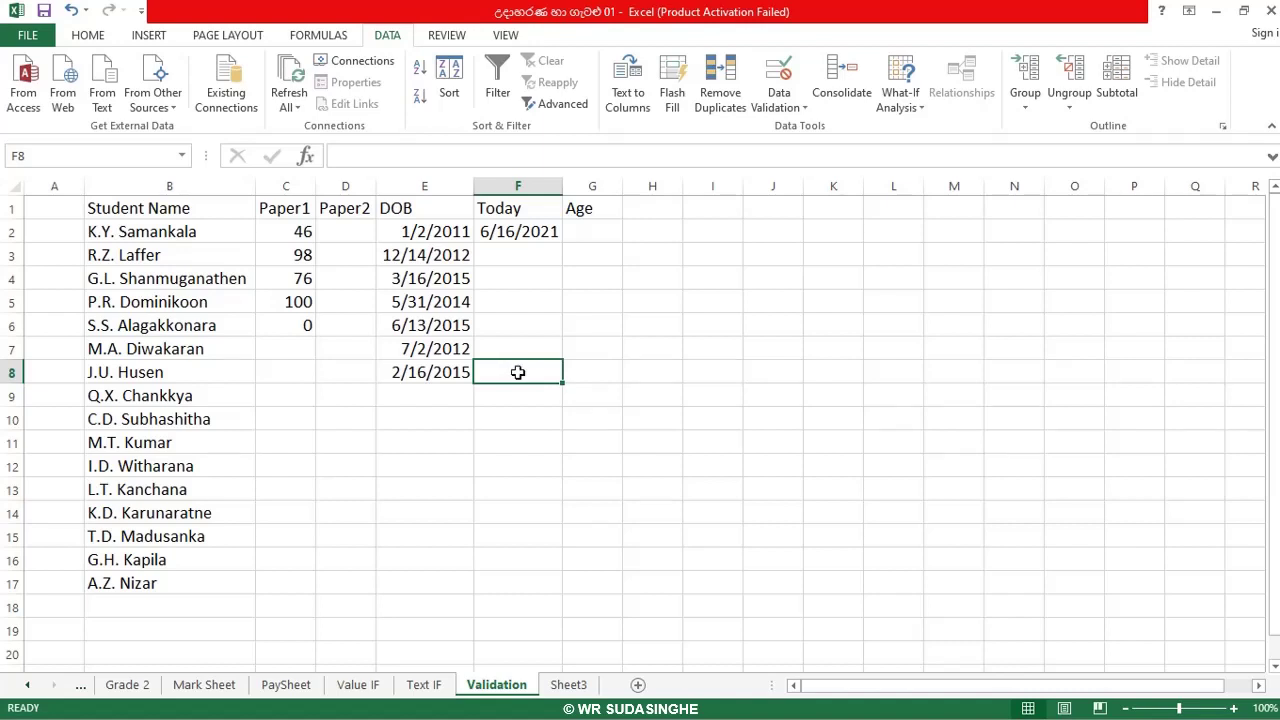
Compare the current date in F2 with the date of birth in E2 as the basis for the age calculation.
left_click(519, 231)
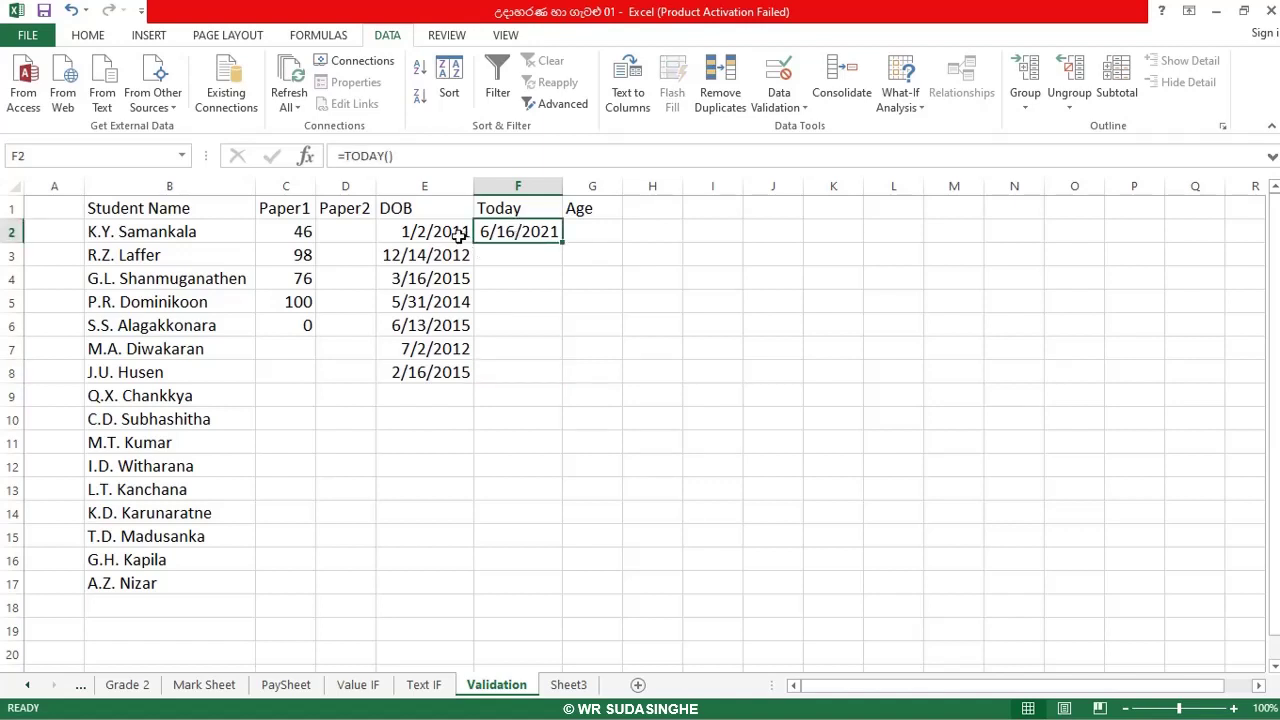
left_click(594, 229)
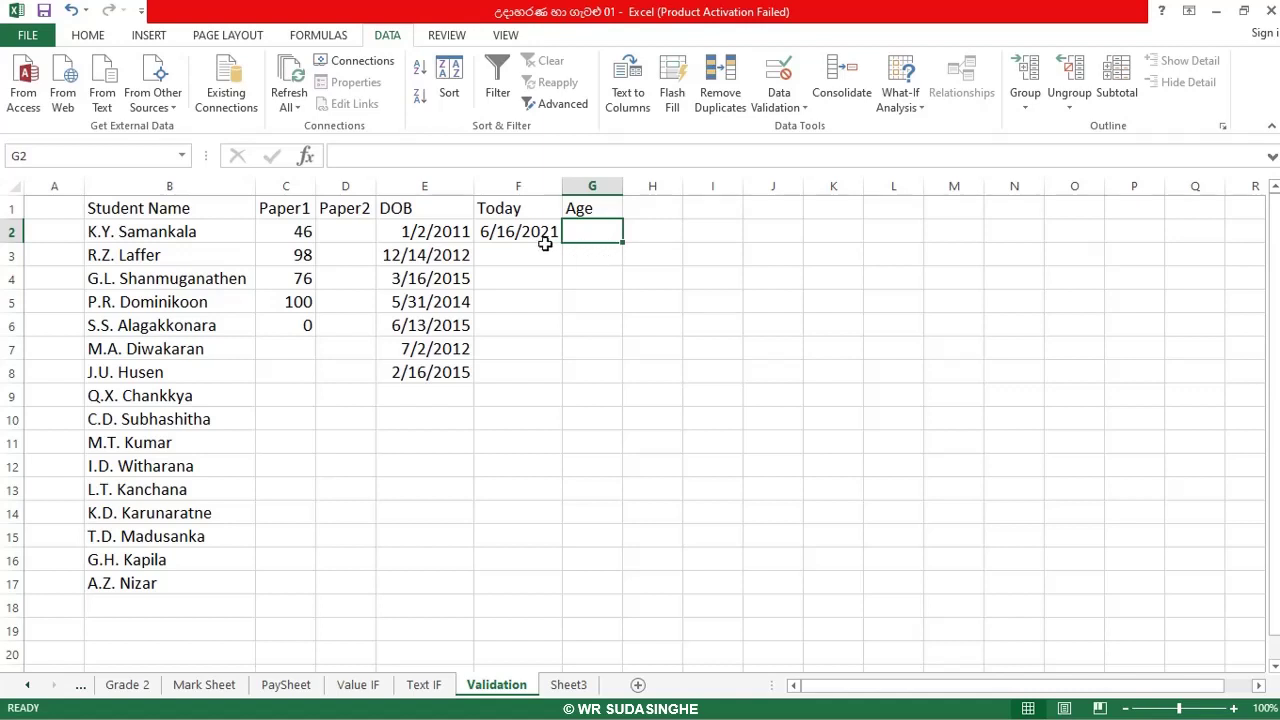
left_click(510, 232)
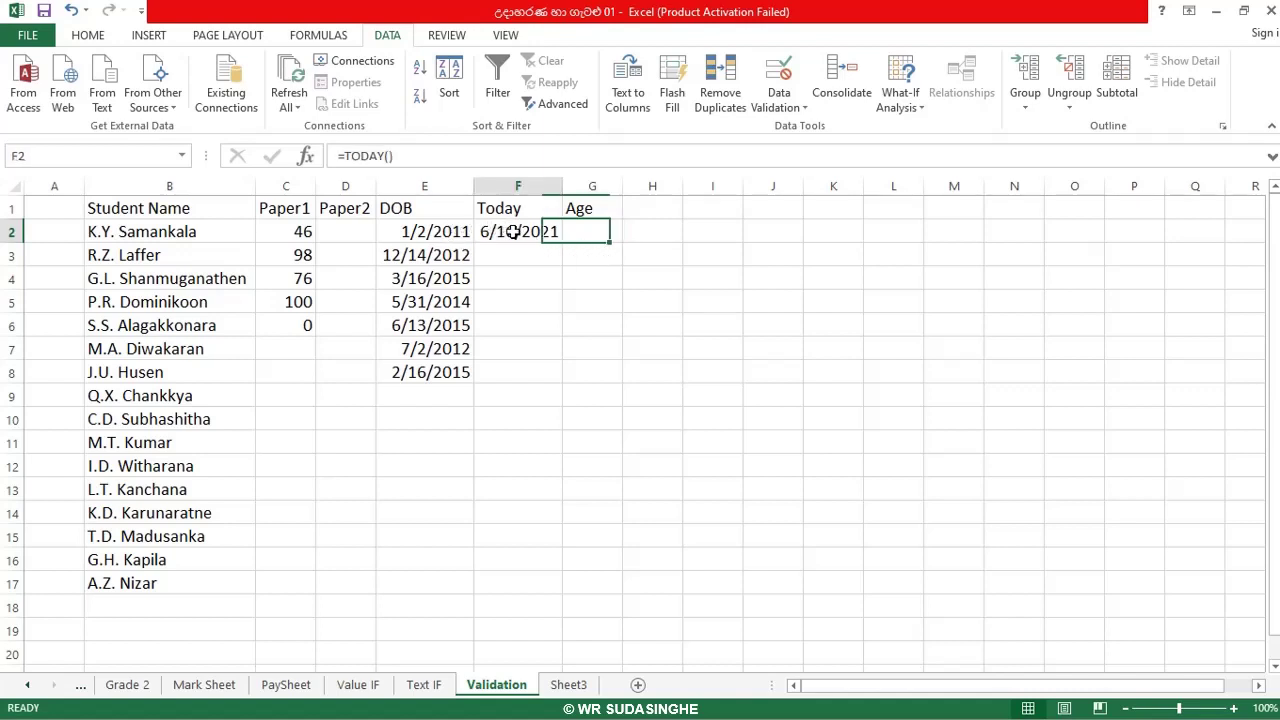
left_click(450, 235)
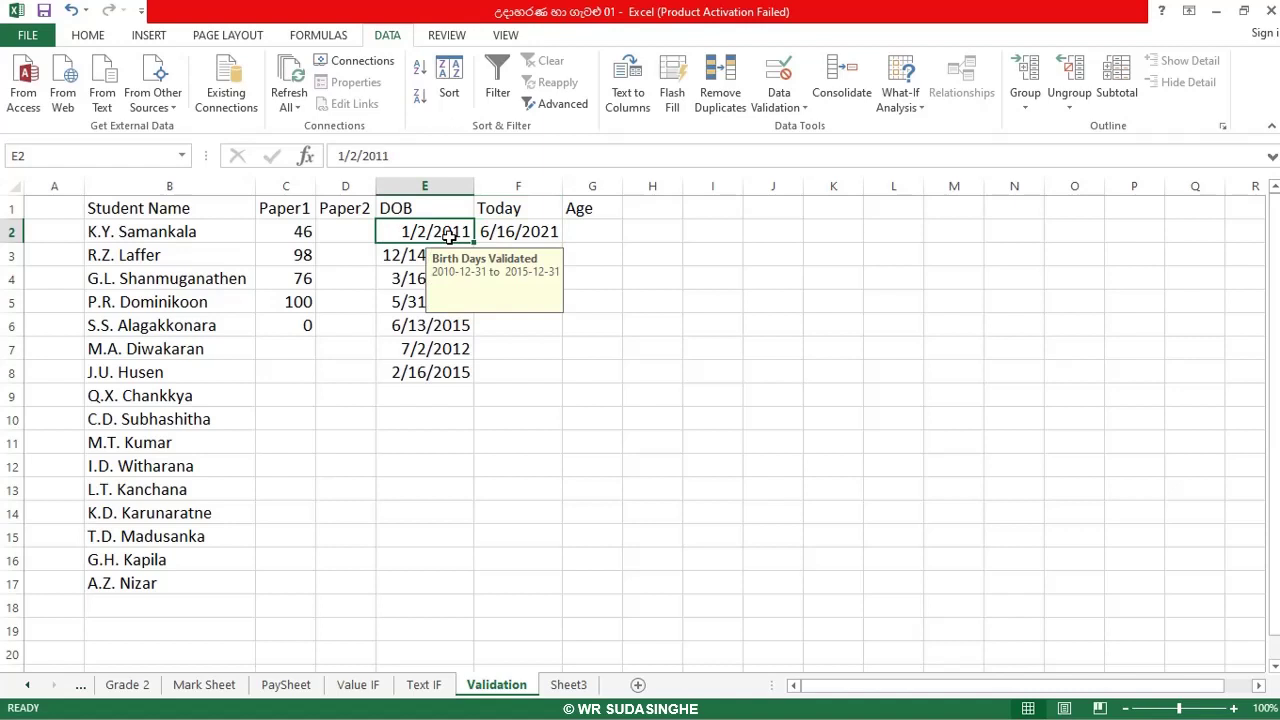
left_click(513, 233)
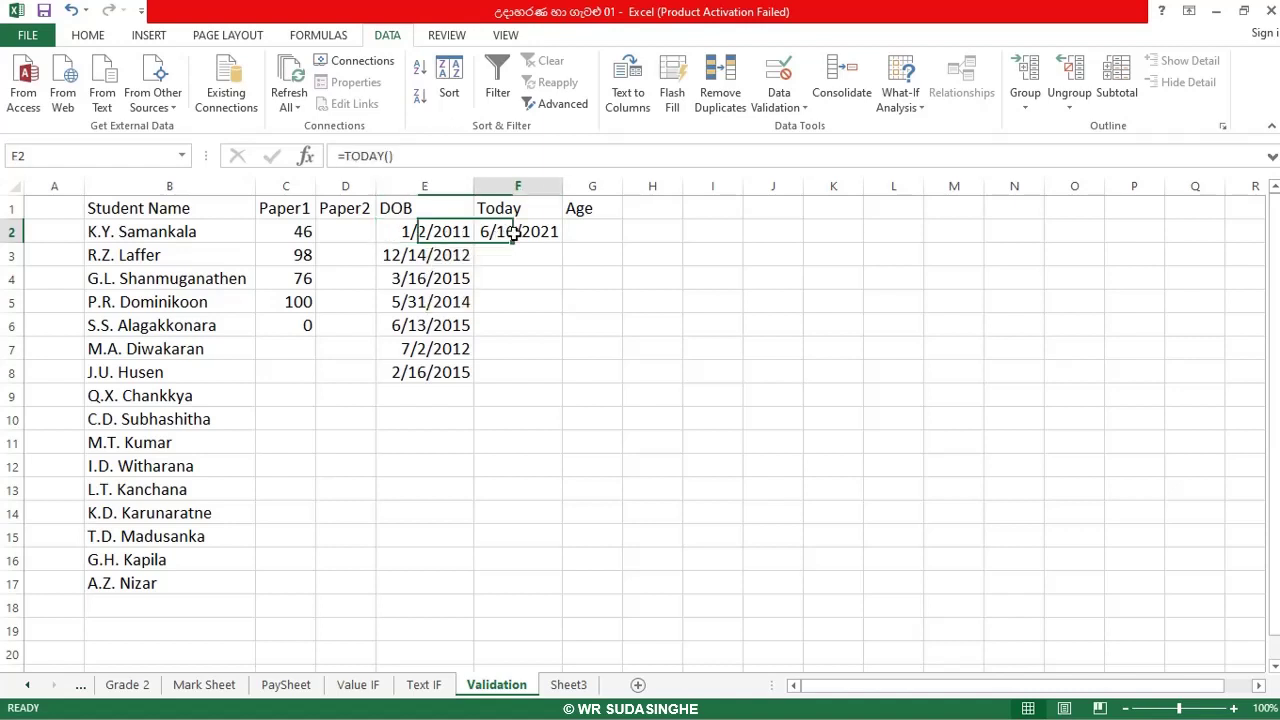
left_click(460, 233)
left_click(519, 232)
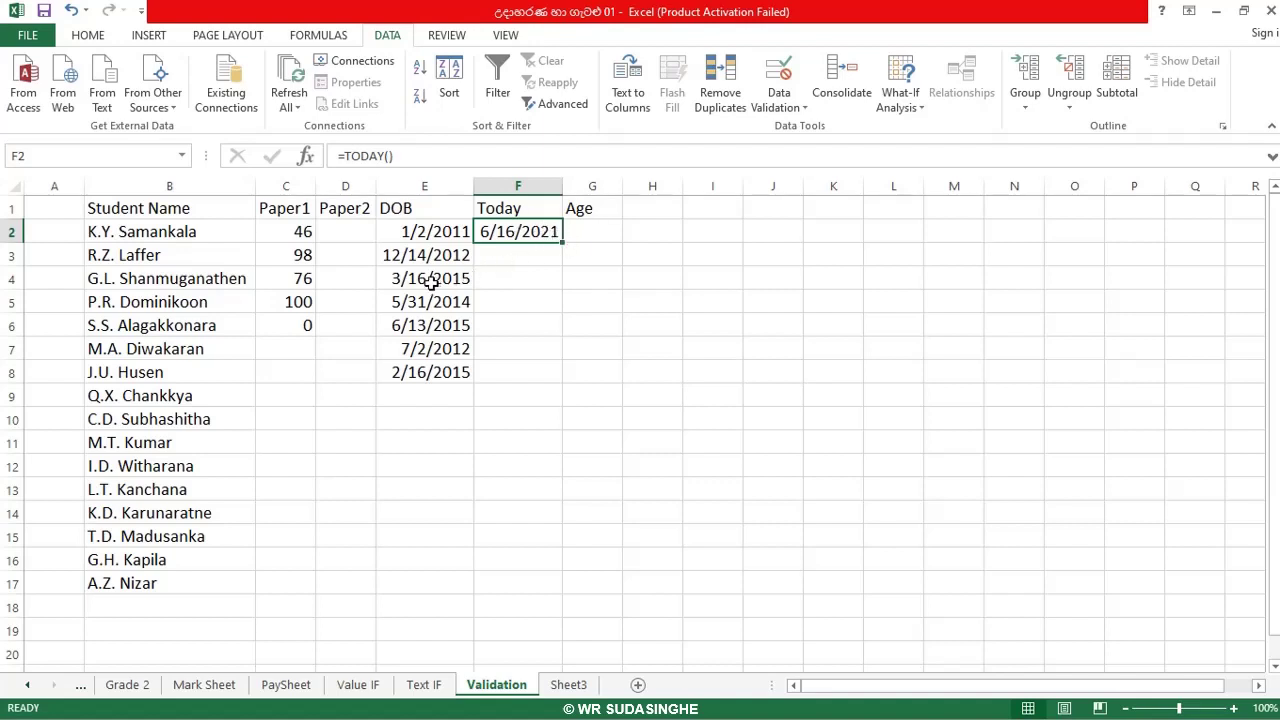
Enter the formula =F$2-E2 in cell G2 and fill it down the Age column to row 17.
left_click(599, 232)
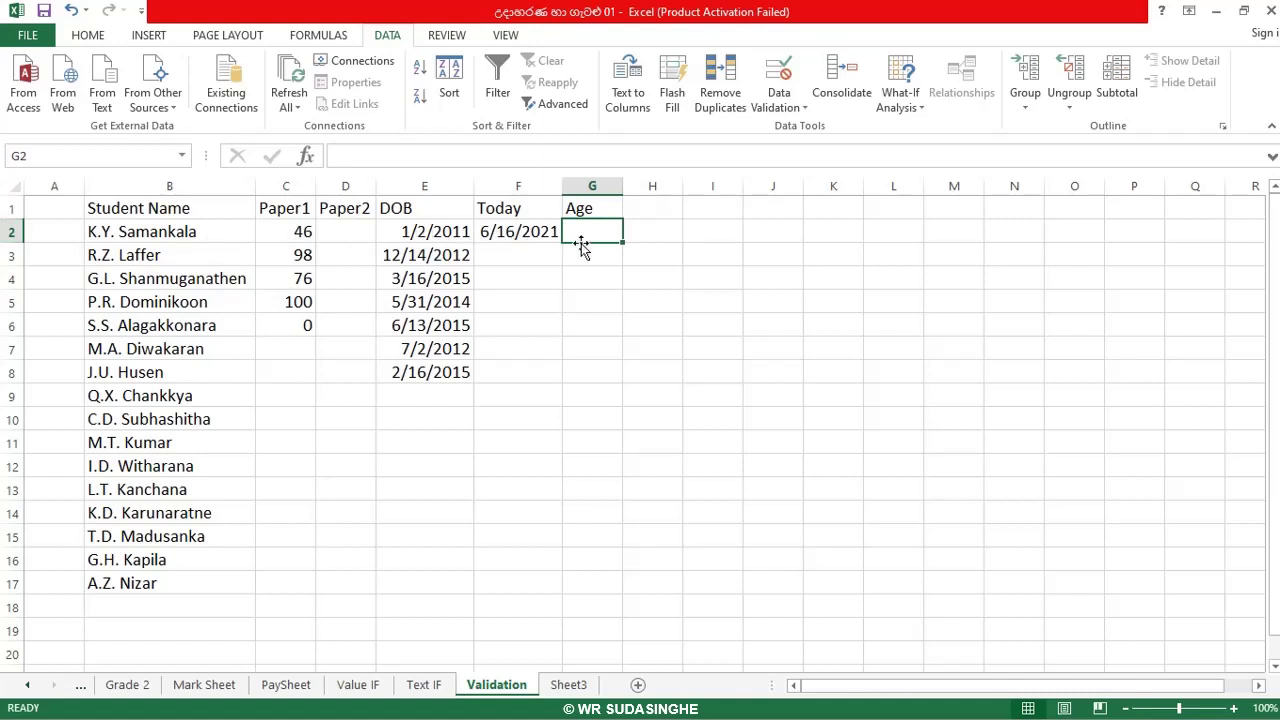
type("=")
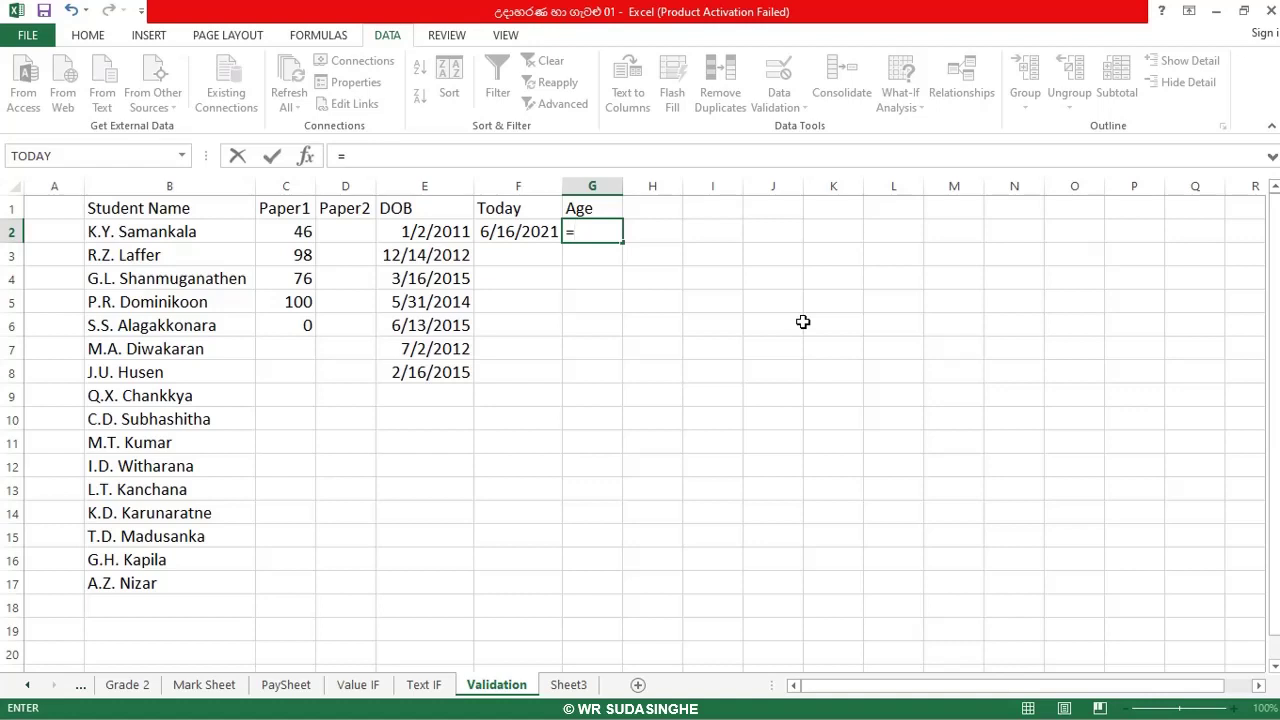
type("f")
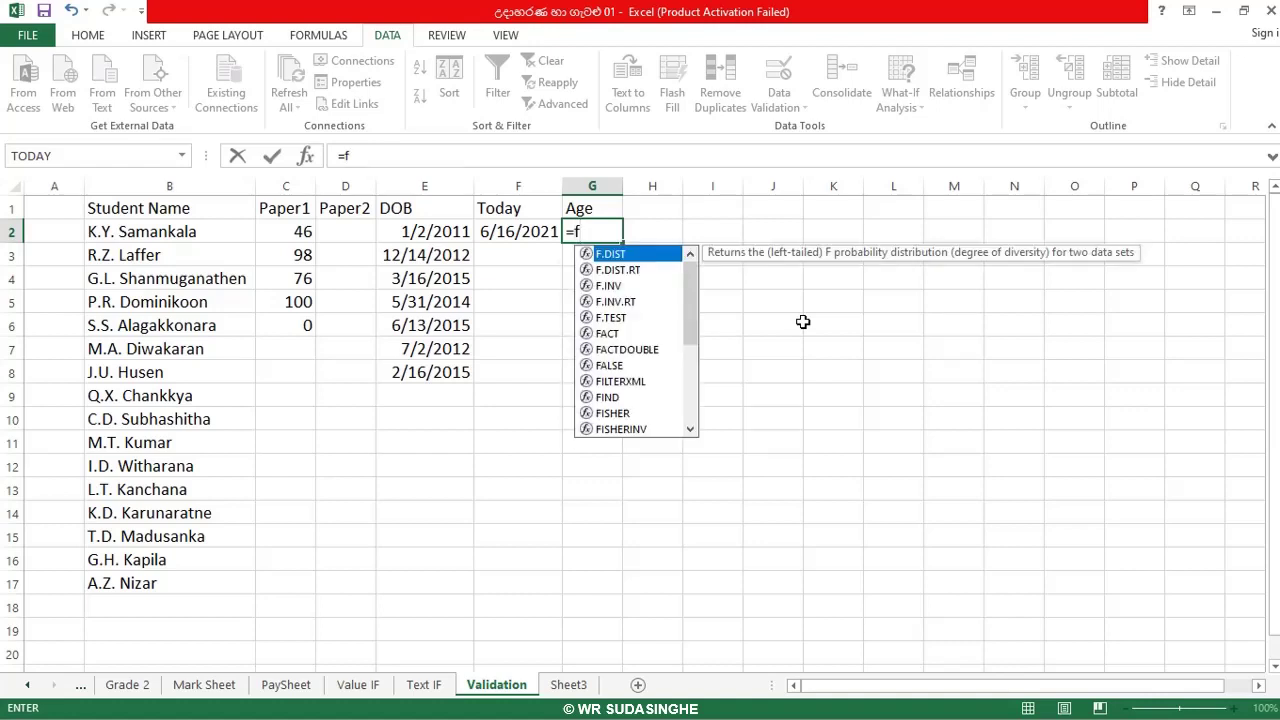
type("$")
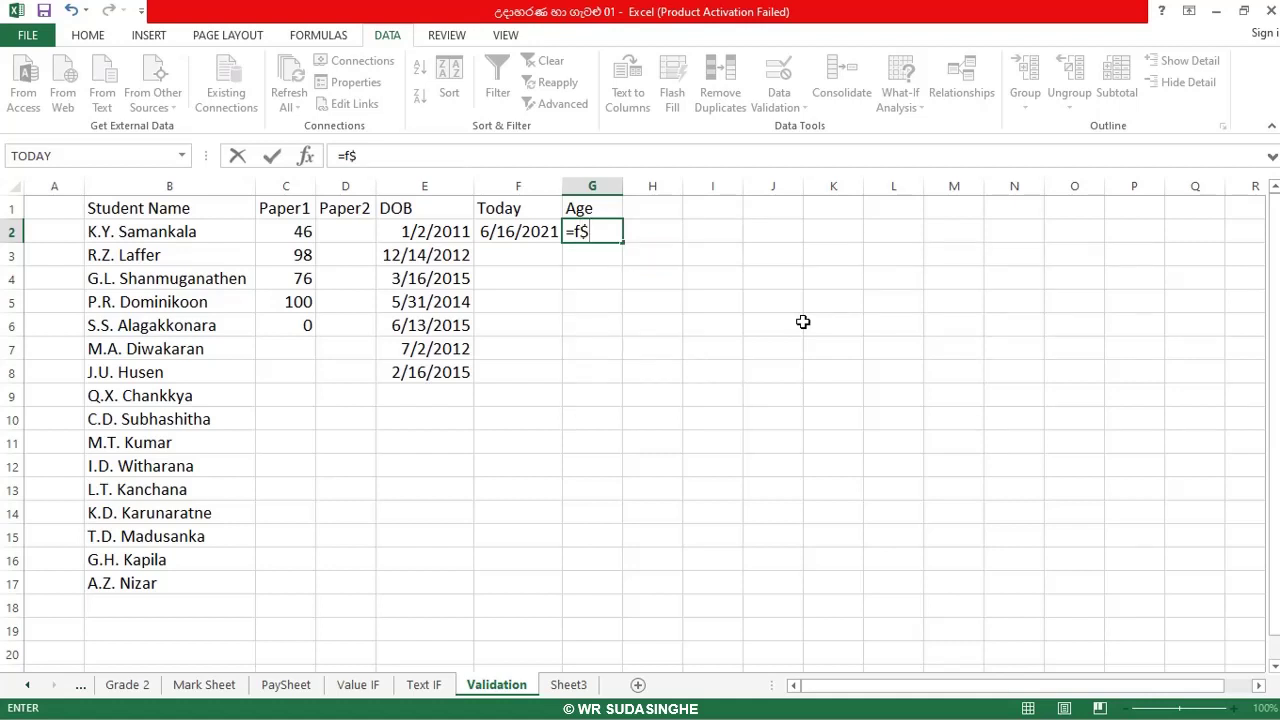
type("2-")
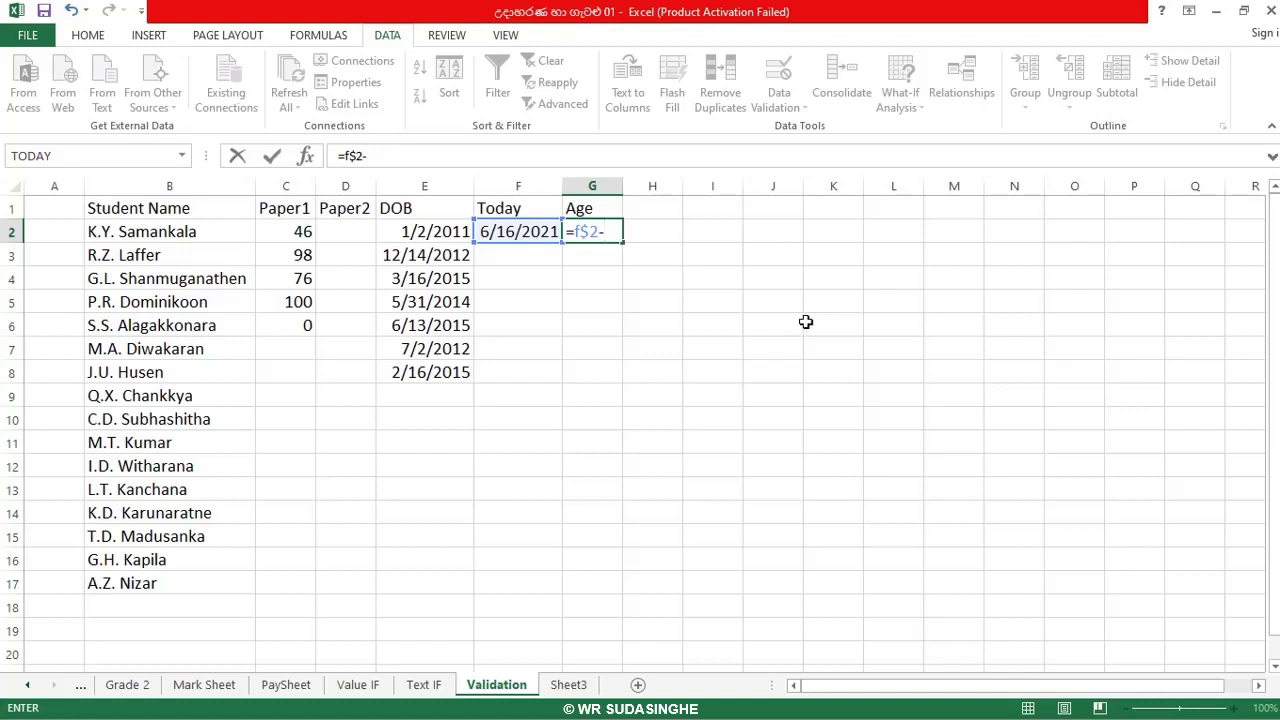
left_click(437, 232)
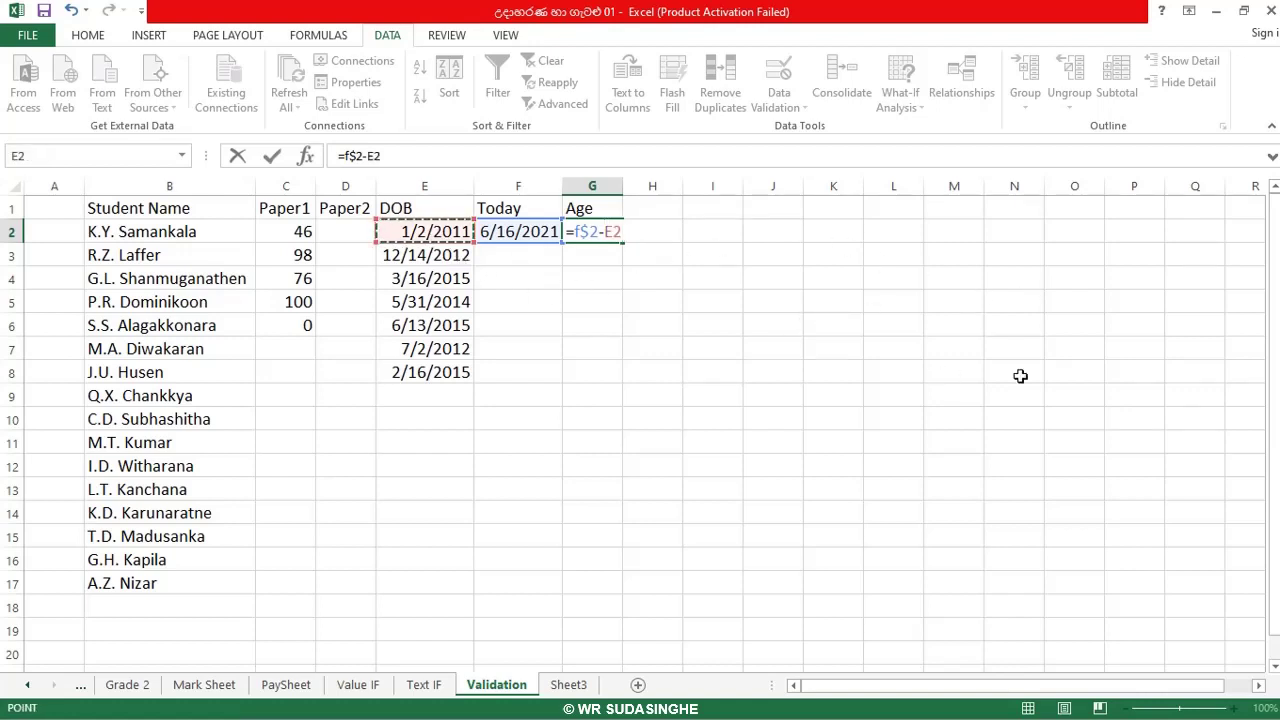
key("Return")
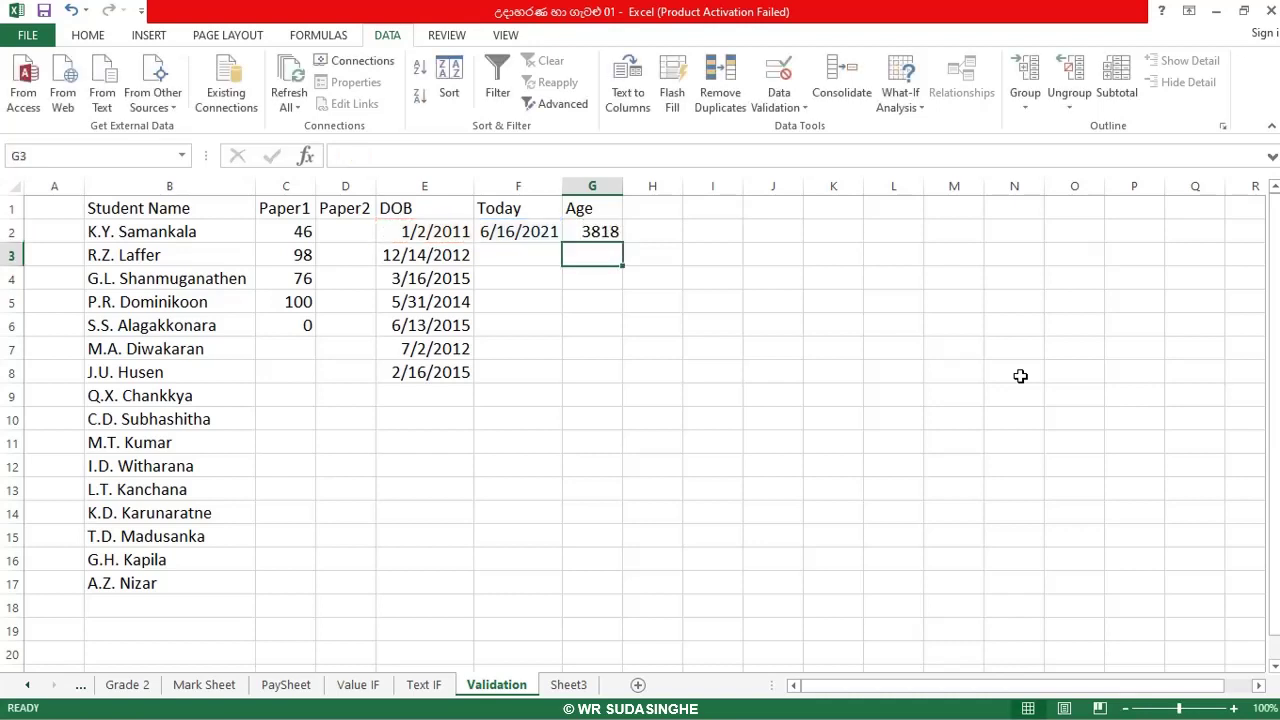
left_click(606, 231)
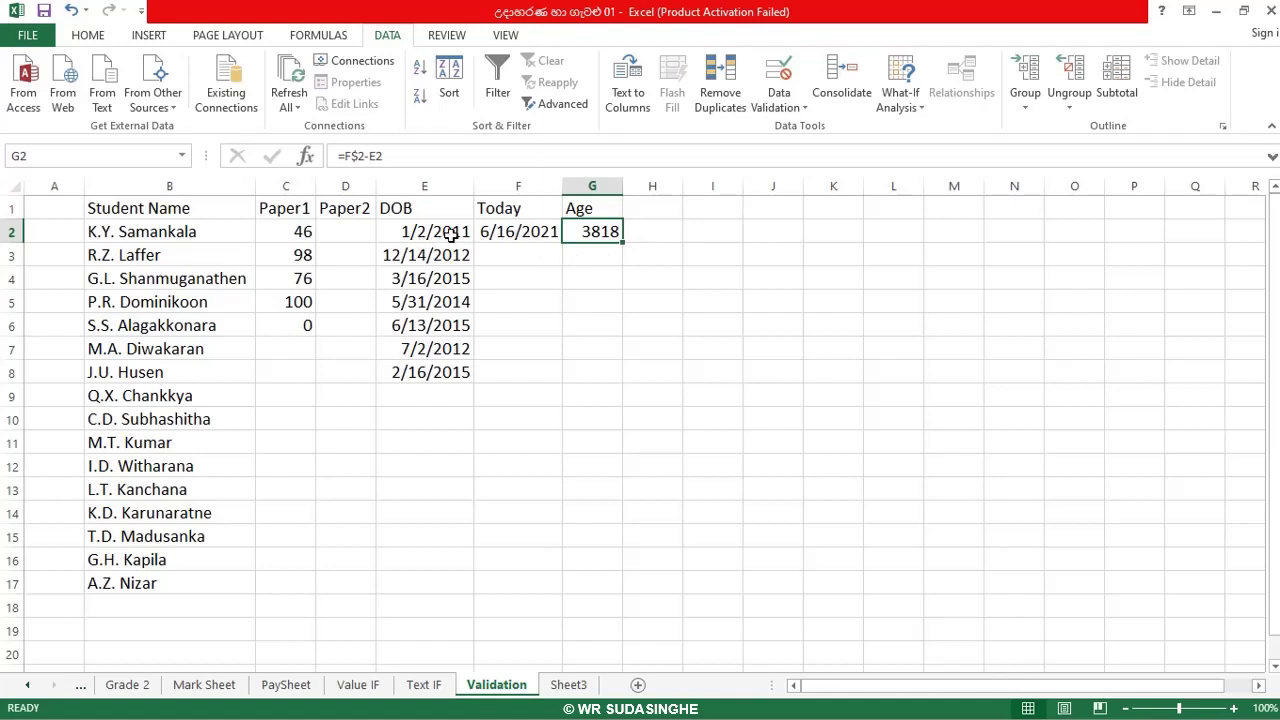
double_click(621, 242)
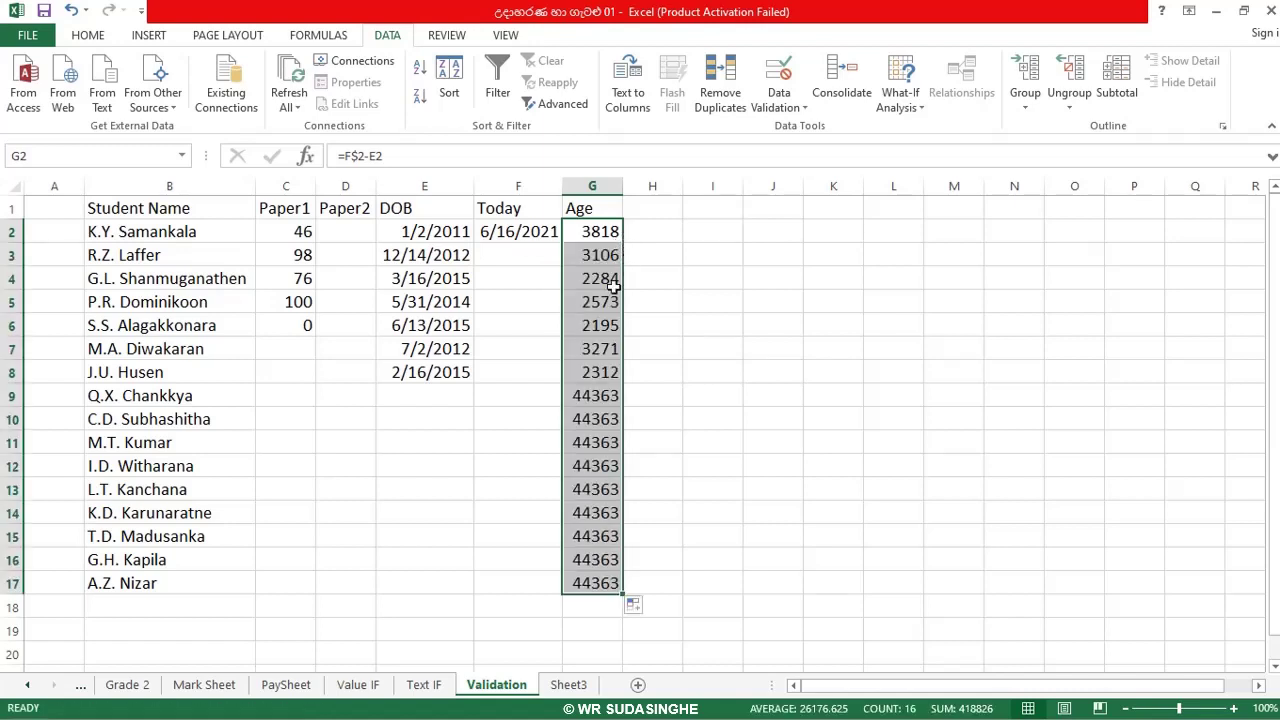
Clear the age formulas in G9:G17, the rows that have no date of birth.
left_click(578, 398)
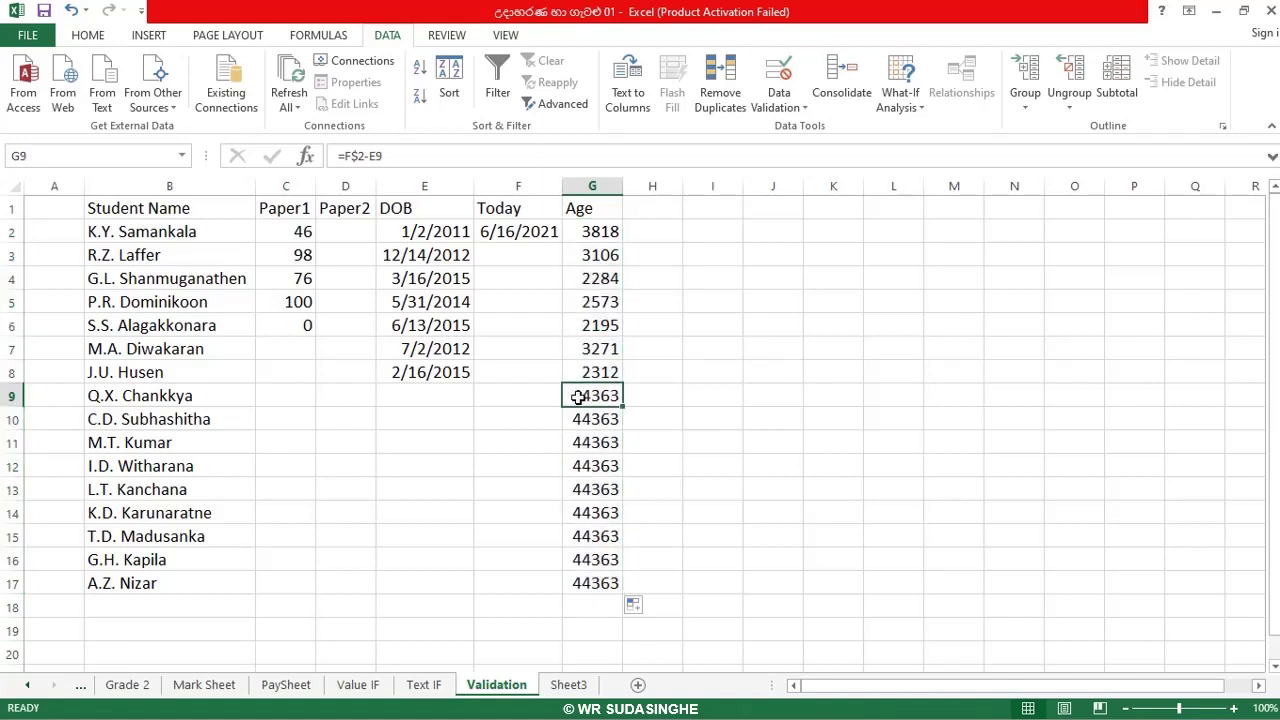
key("shift+Down")
key("shift+Down")
key("shift+Down")
key("shift+Down")
key("shift+Down")
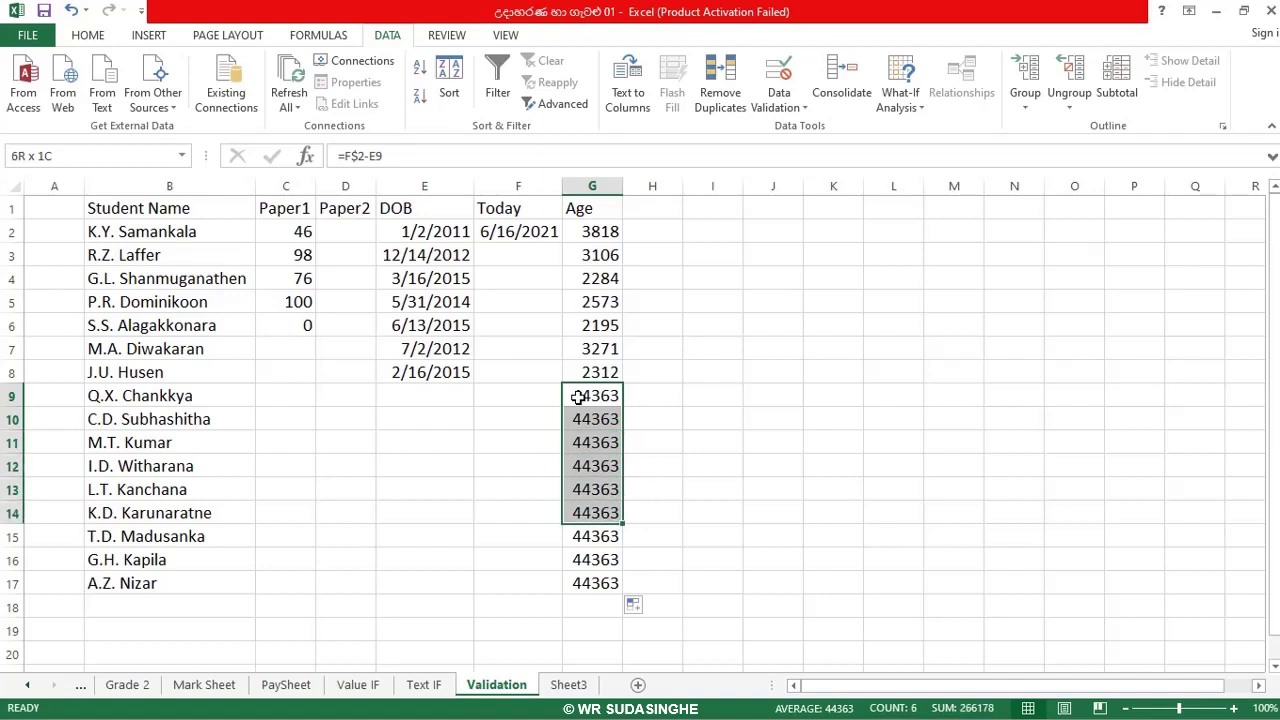
key("shift+Down")
key("shift+Down")
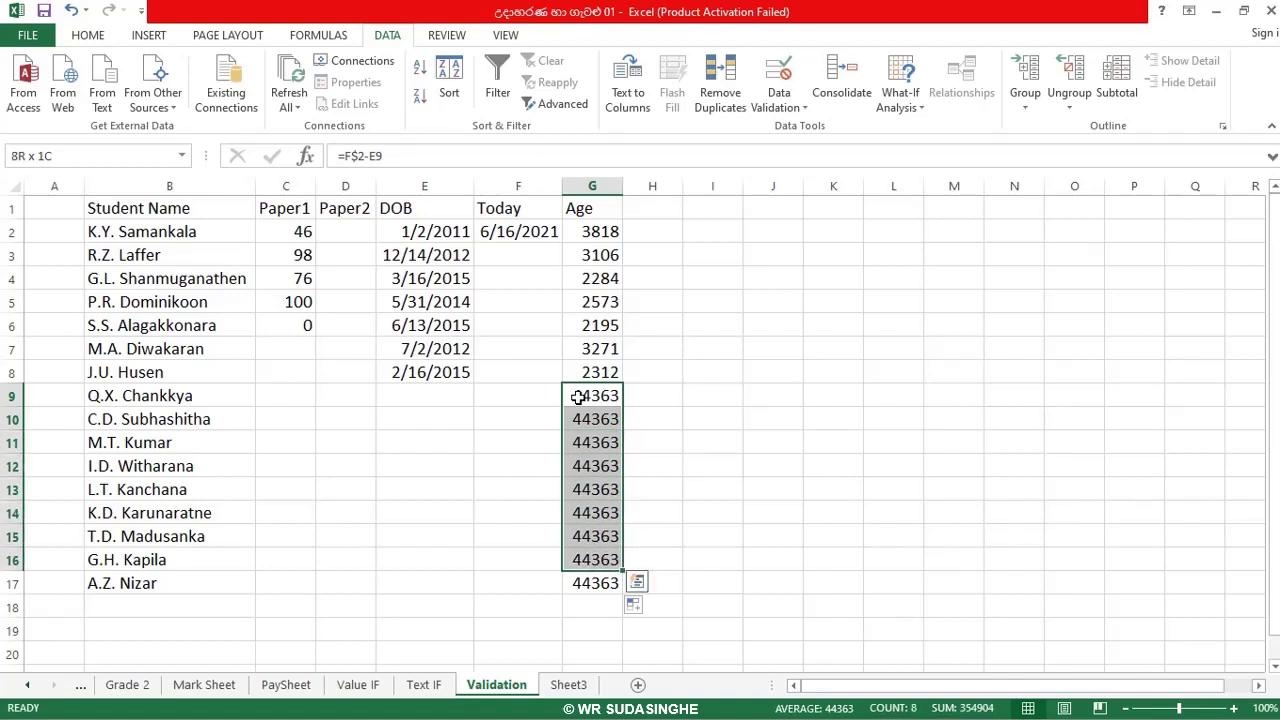
key("shift+Down")
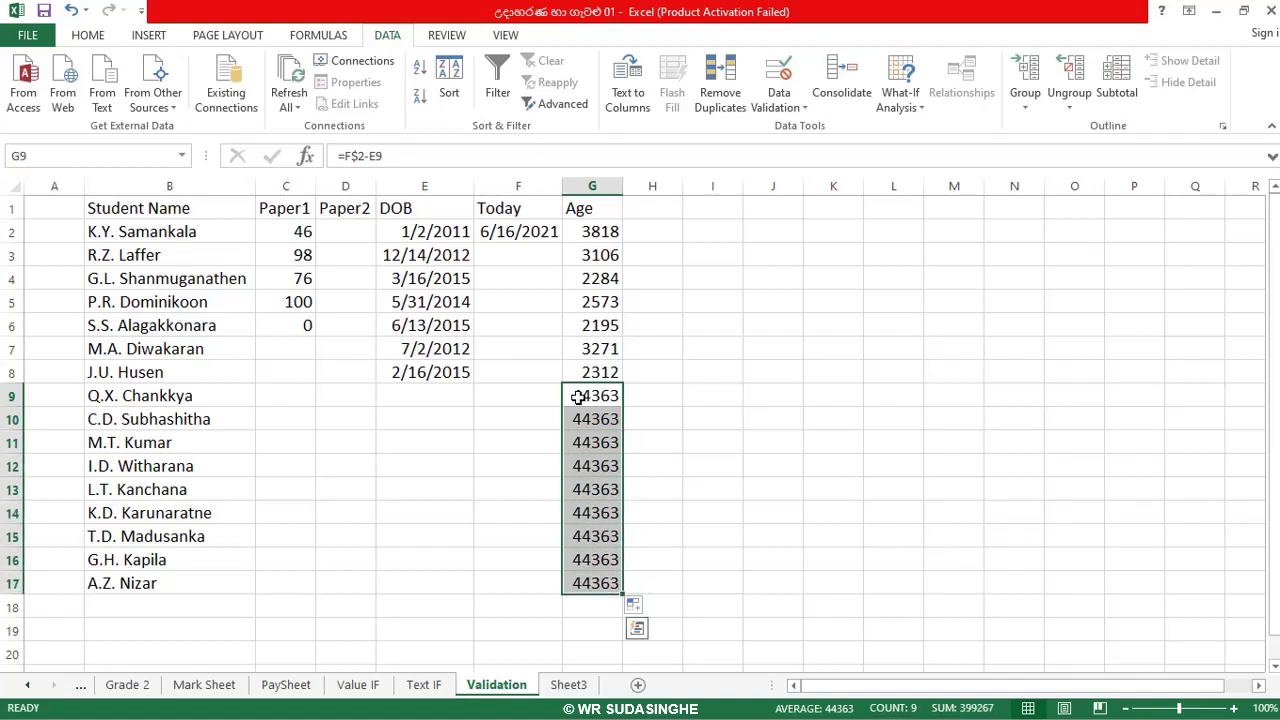
key("Delete")
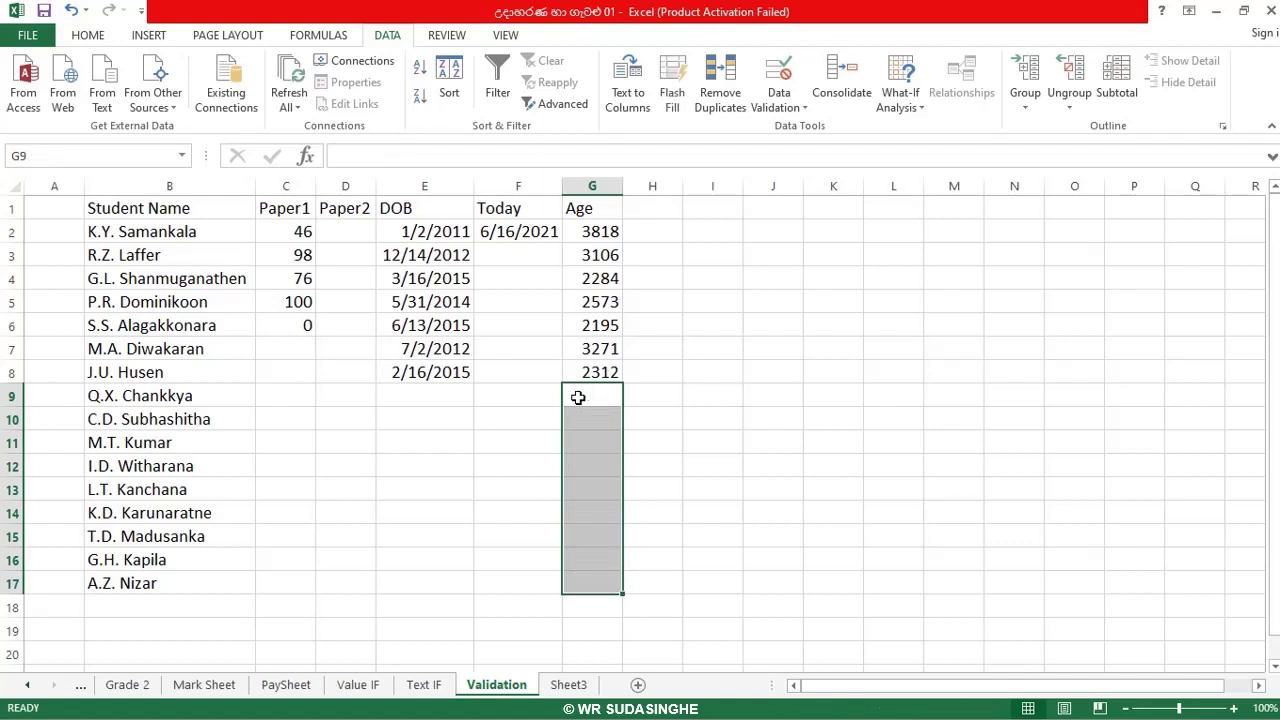
Examine the copied age formulas in column G, from G8 up to G2, for their F$2 reference.
left_click(440, 400)
left_click(600, 396)
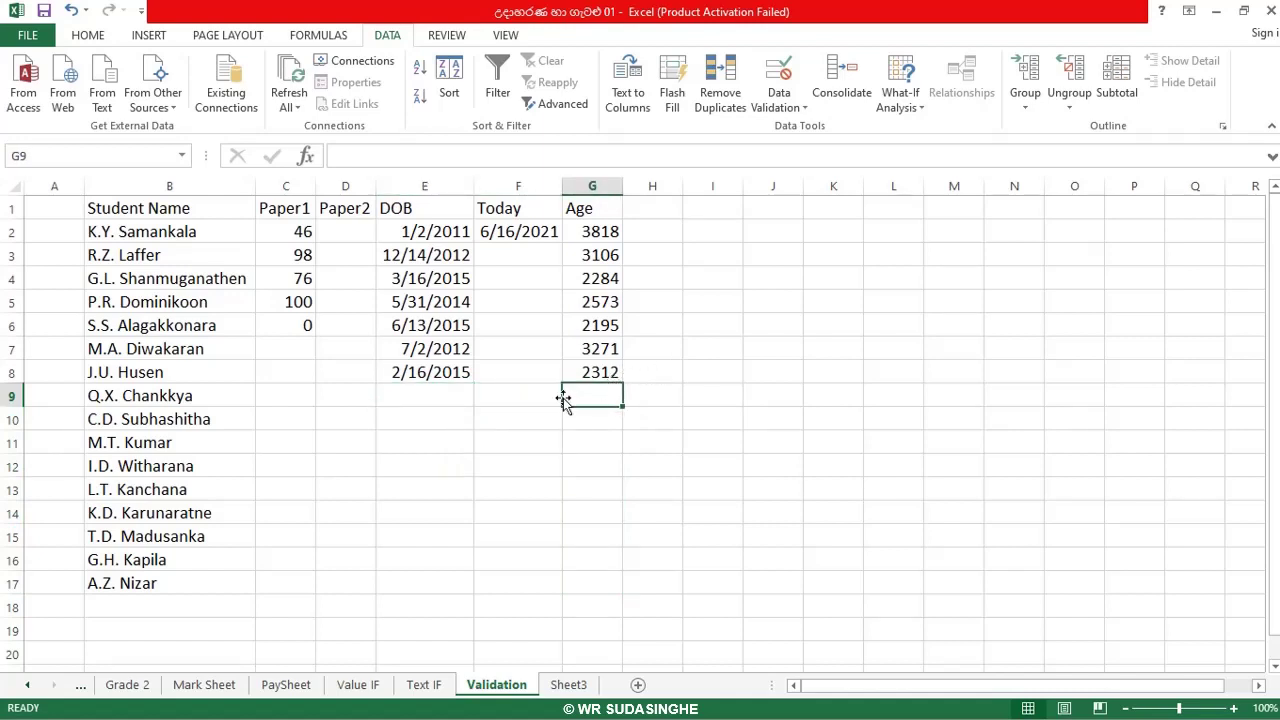
left_click(600, 373)
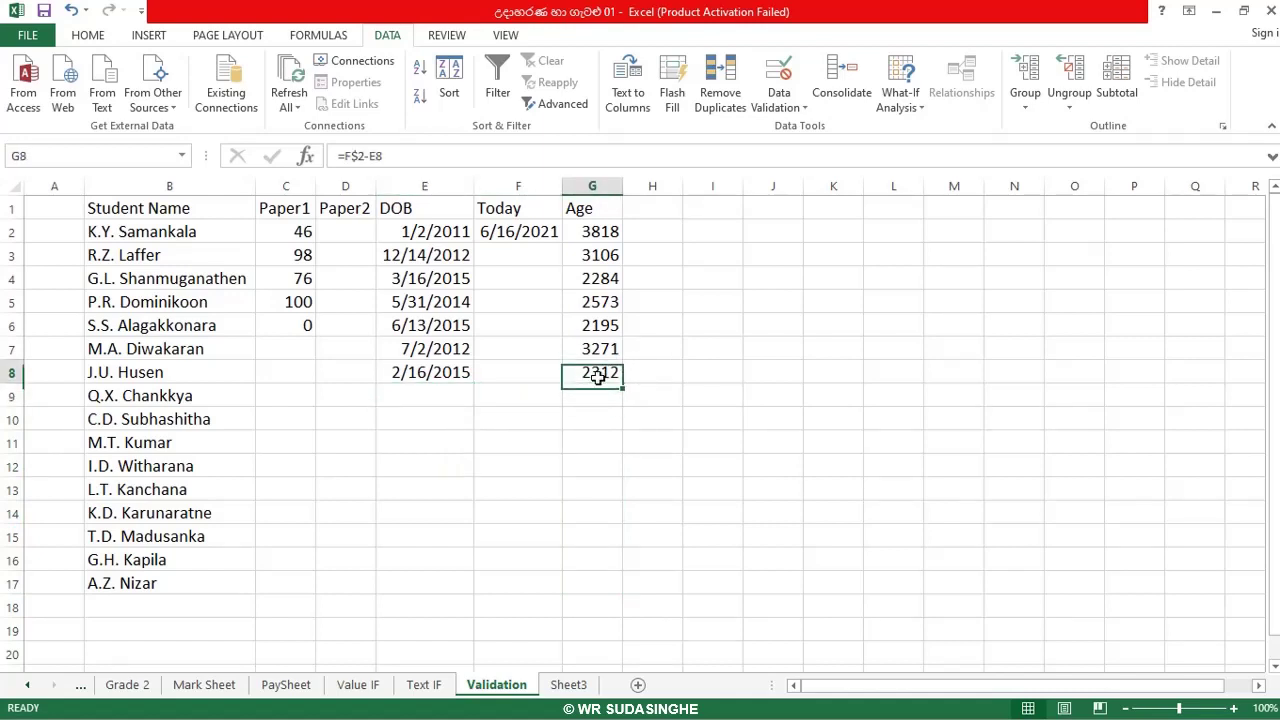
left_click(602, 350)
left_click(604, 326)
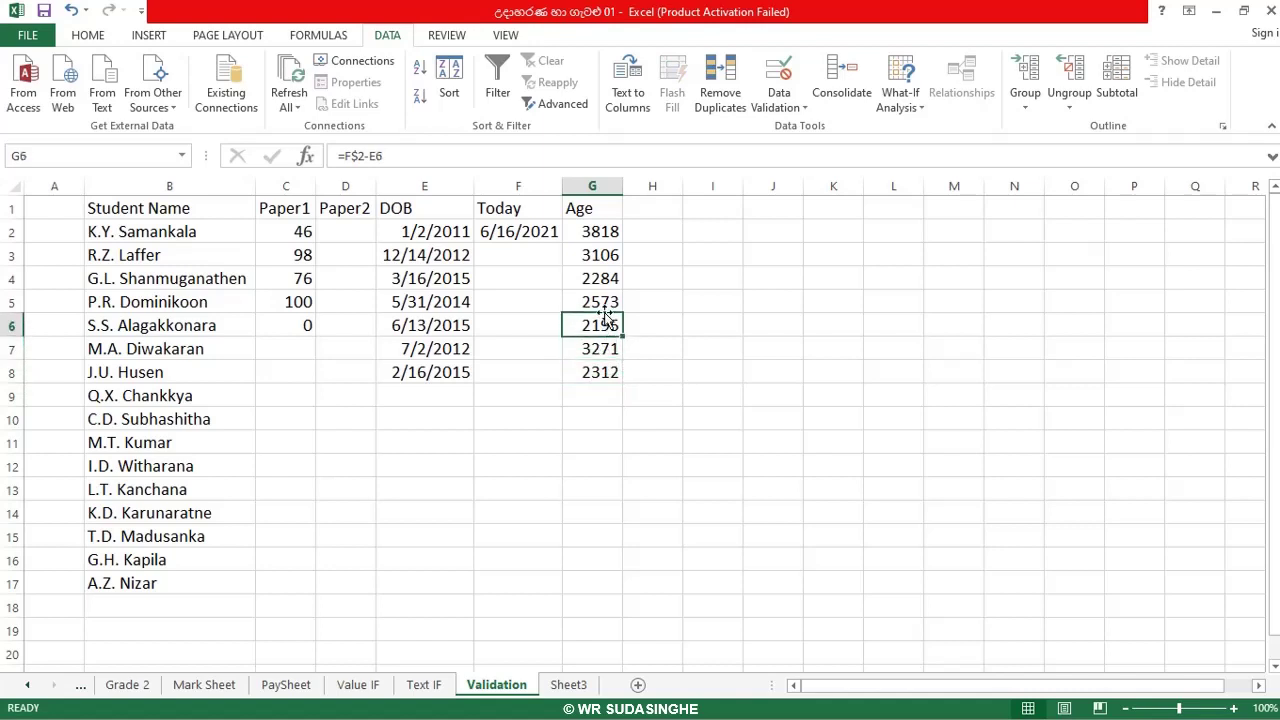
left_click(600, 302)
left_click(600, 284)
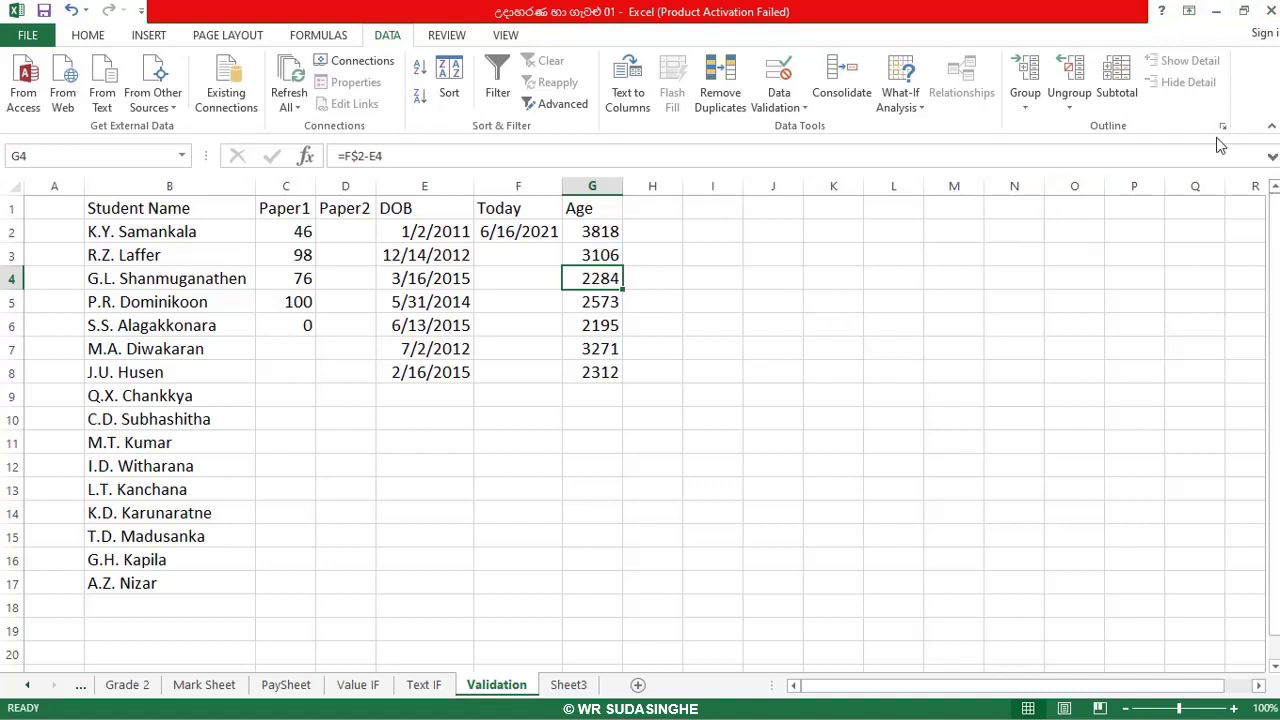
left_click(607, 231)
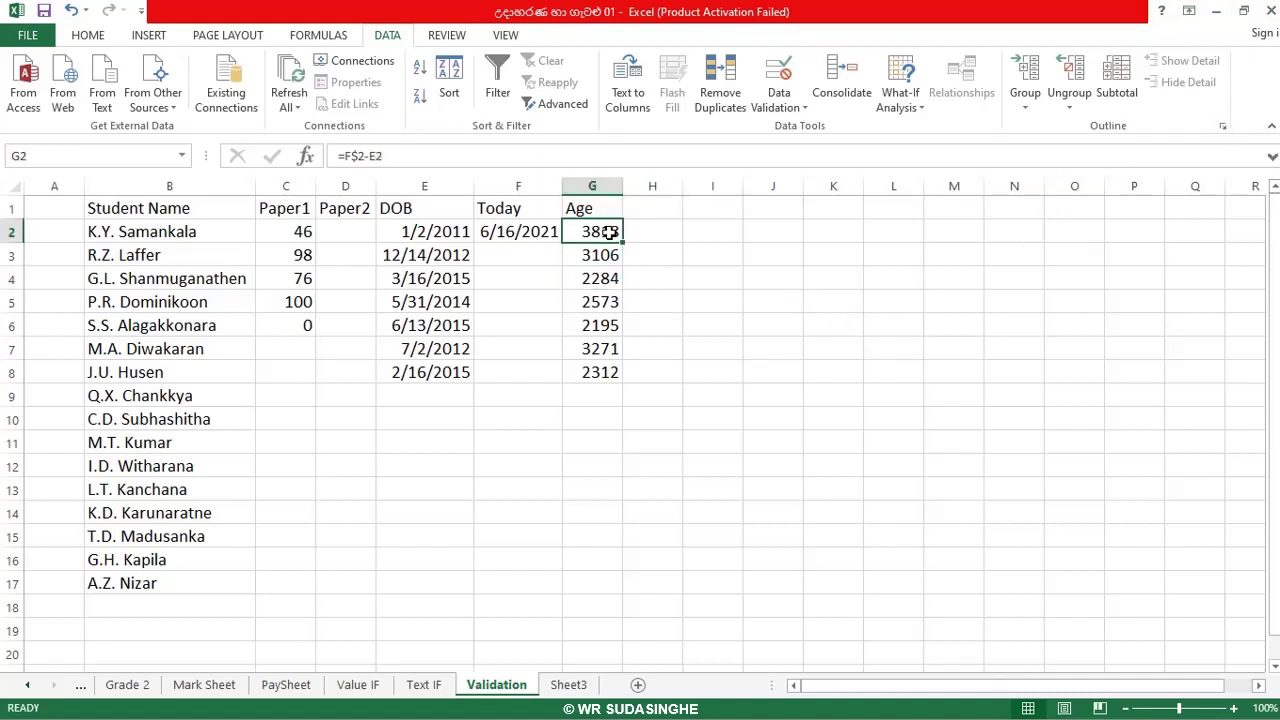
Enter the heading Age (Years) in cell I1.
left_click(700, 206)
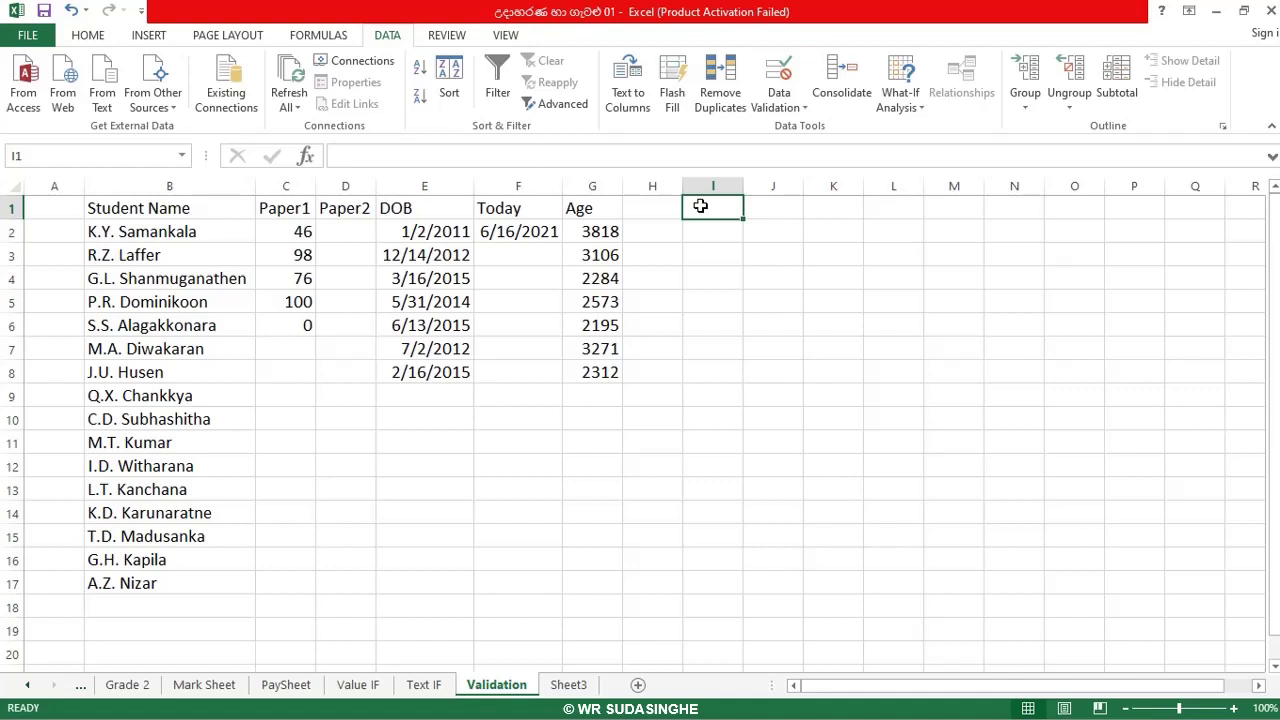
type("A")
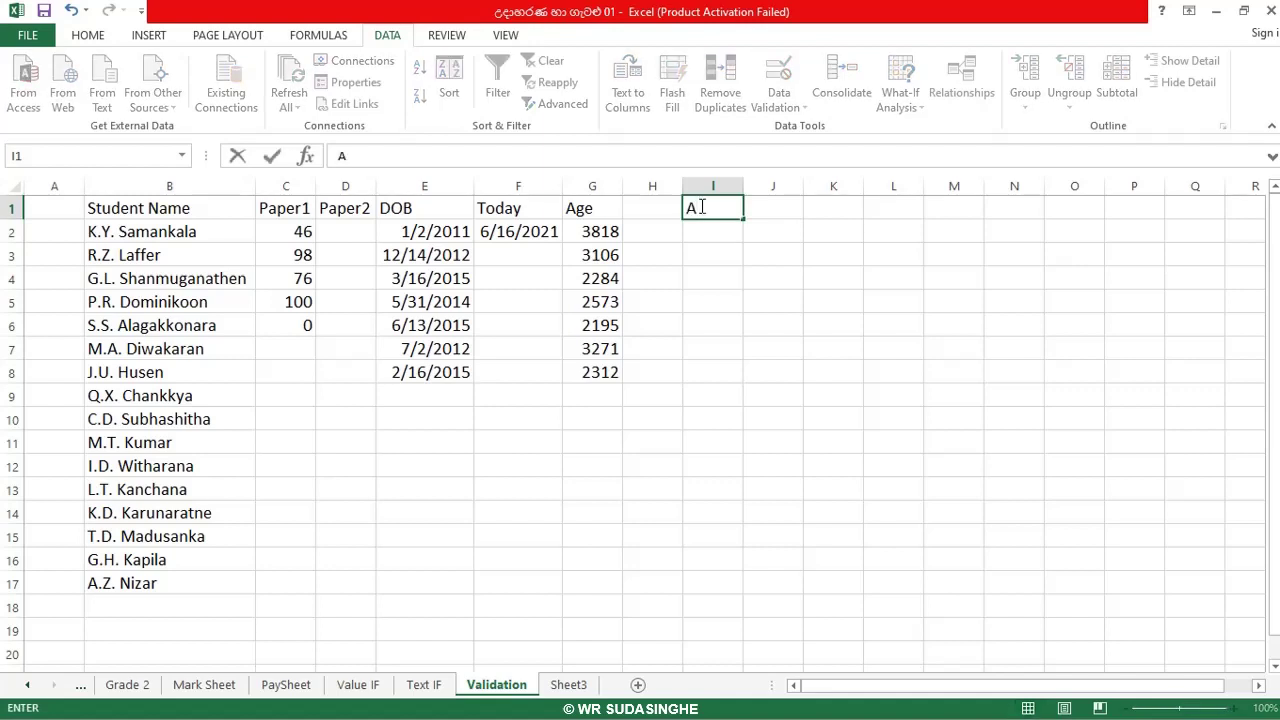
type("ge (Years")
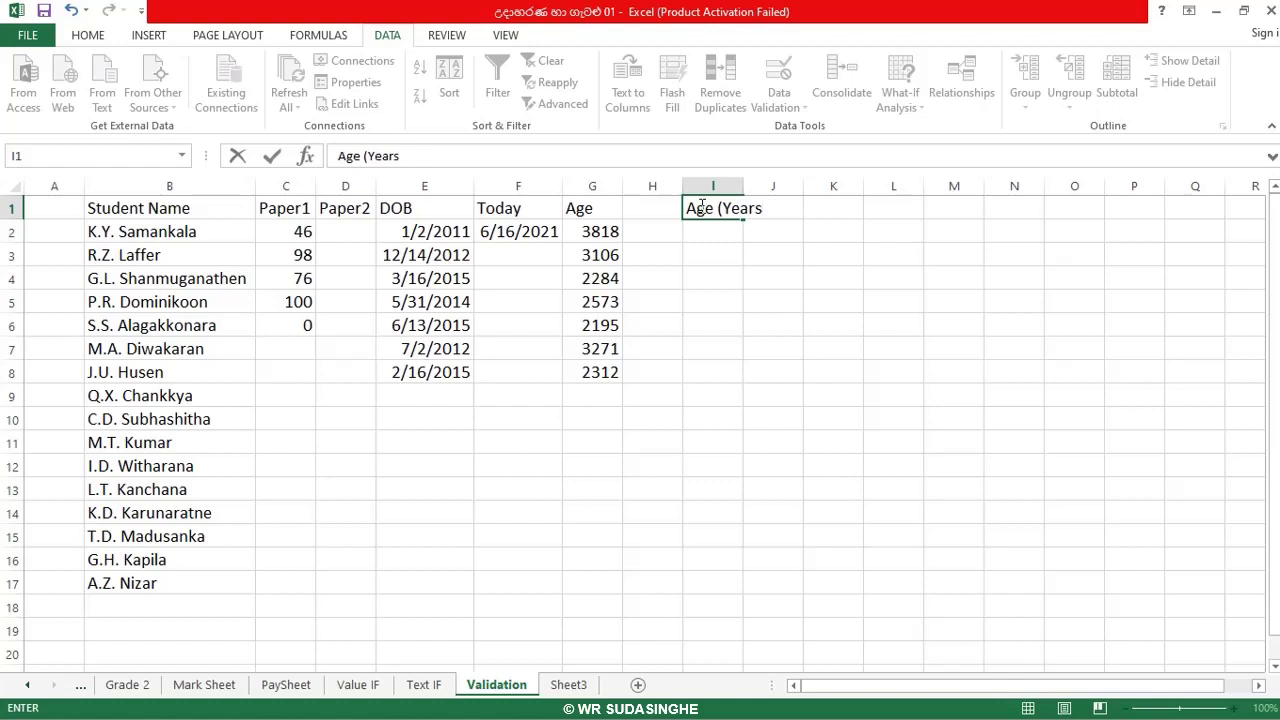
type(")")
key("Return")
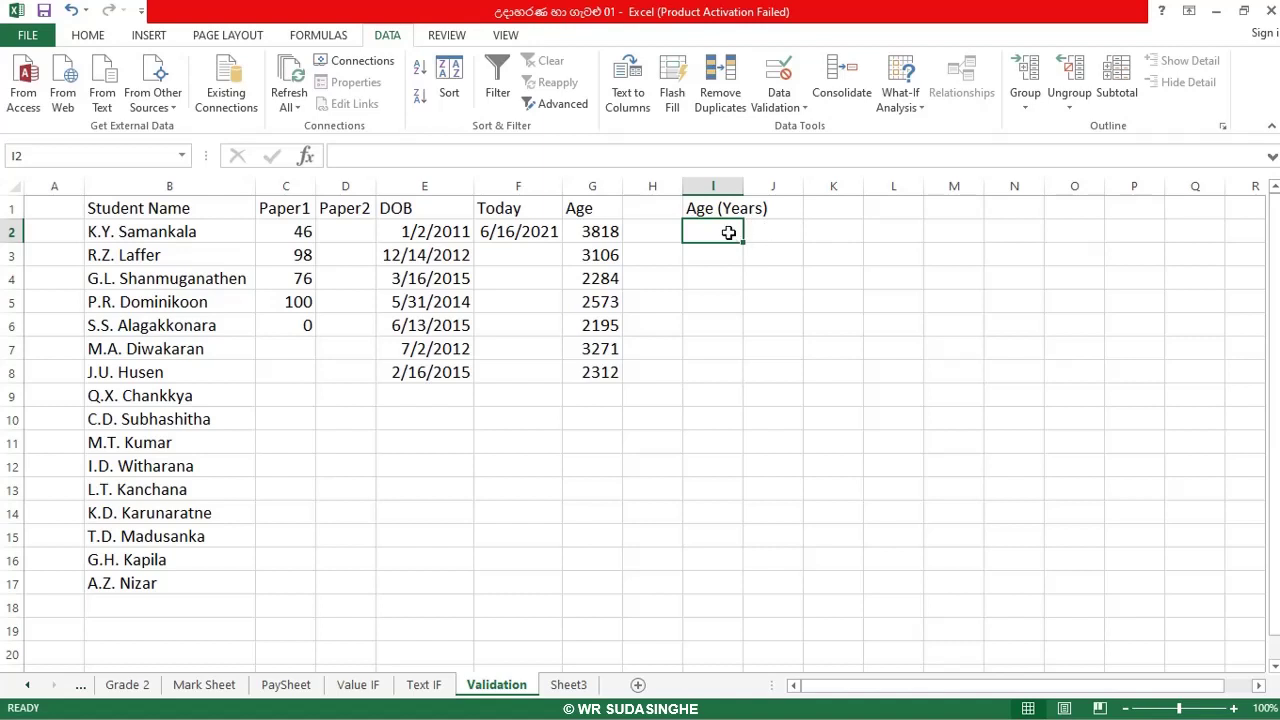
left_click(604, 231)
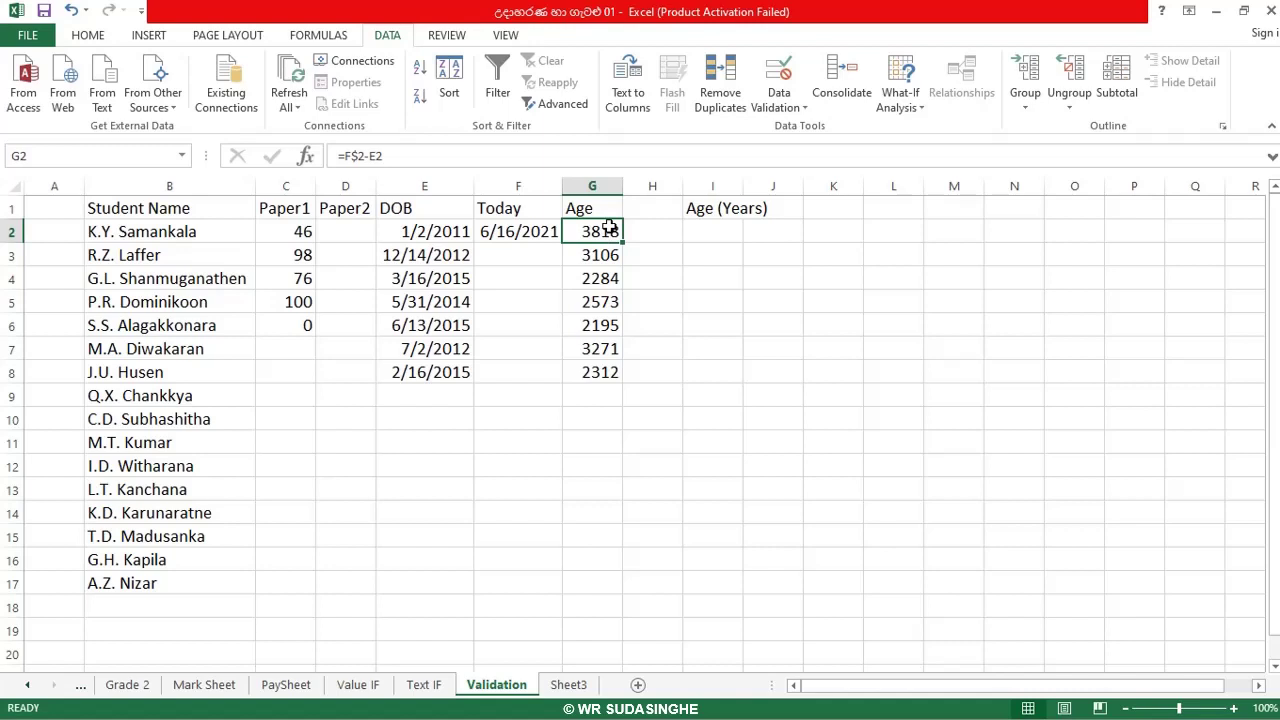
key("ctrl+c")
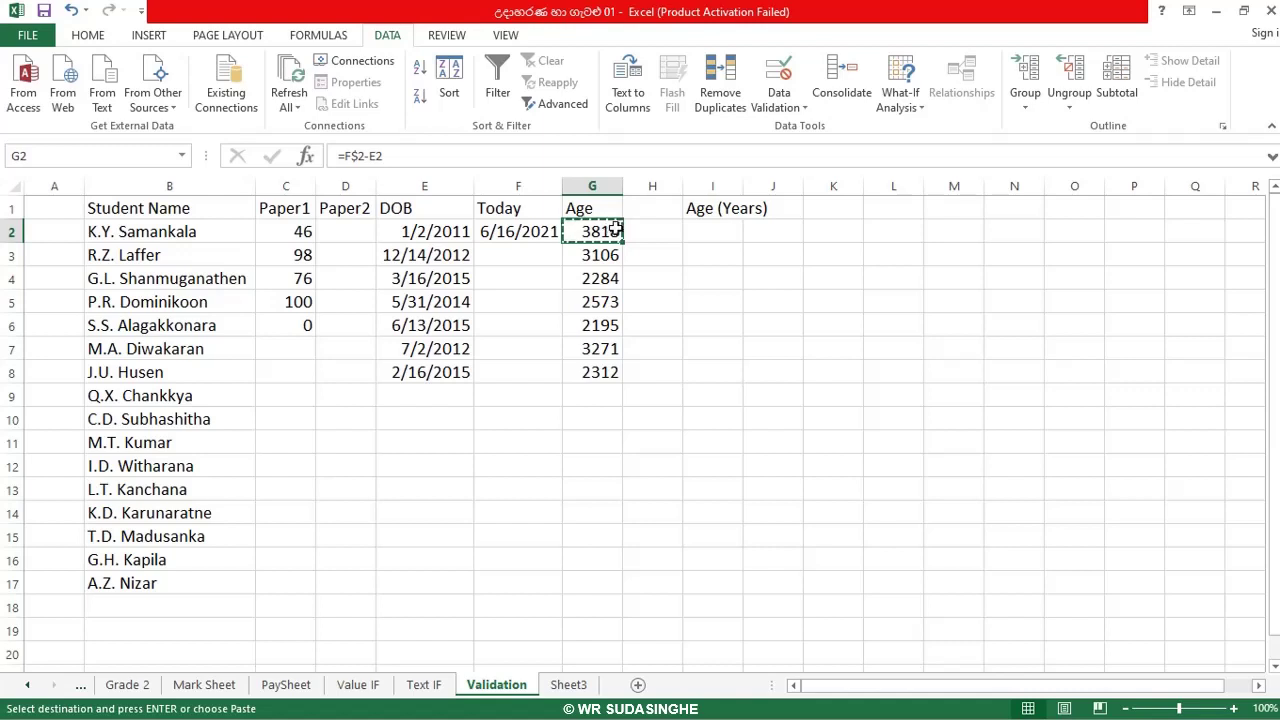
left_click(734, 231)
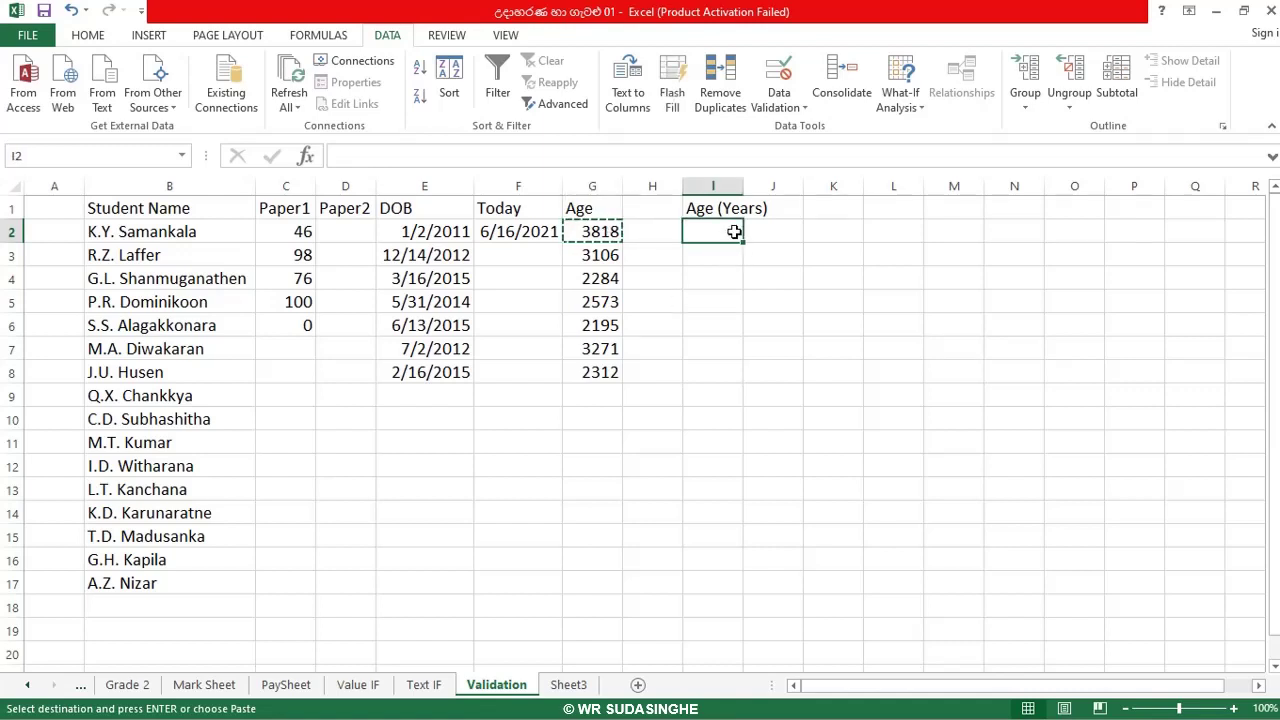
key("ctrl+v")
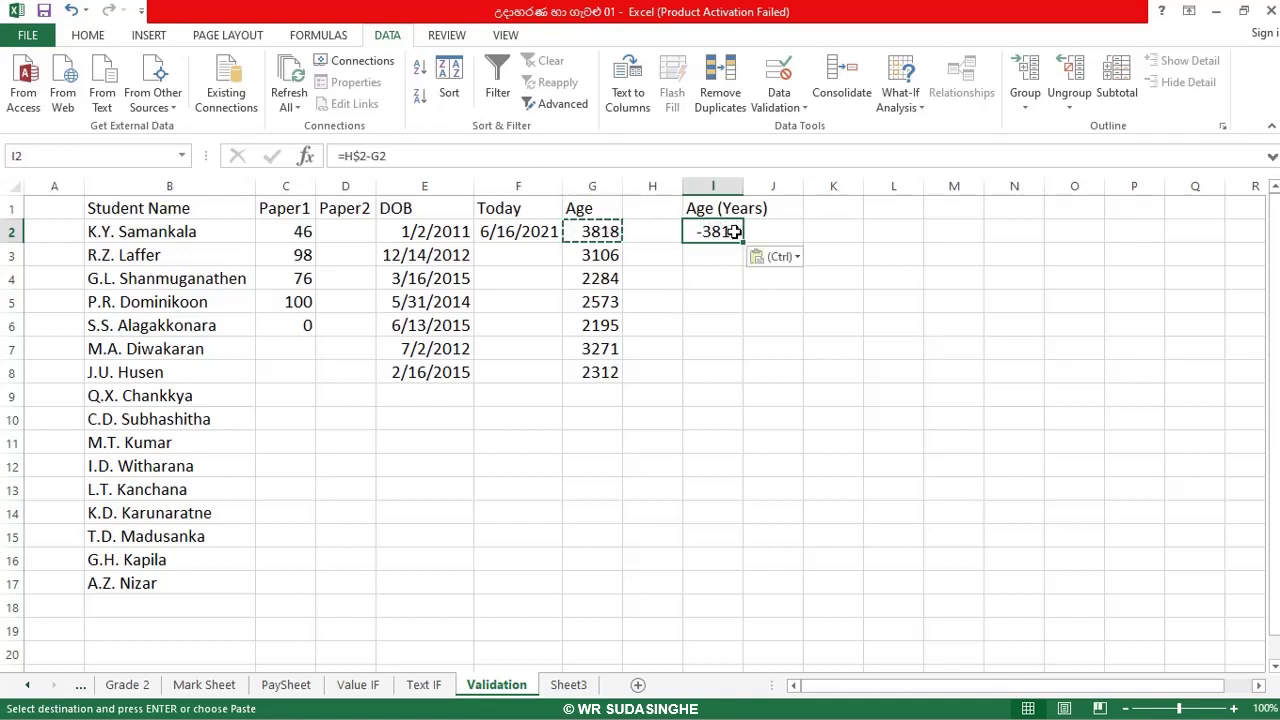
key("Escape")
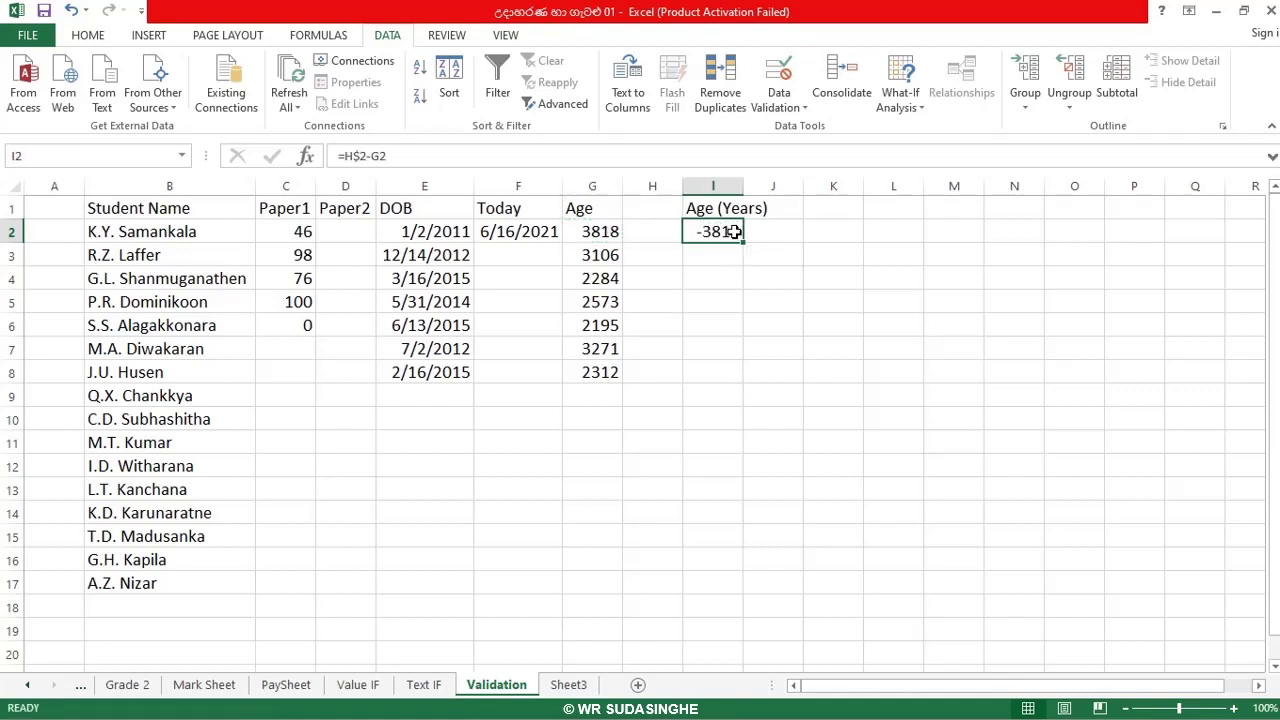
left_click(67, 12)
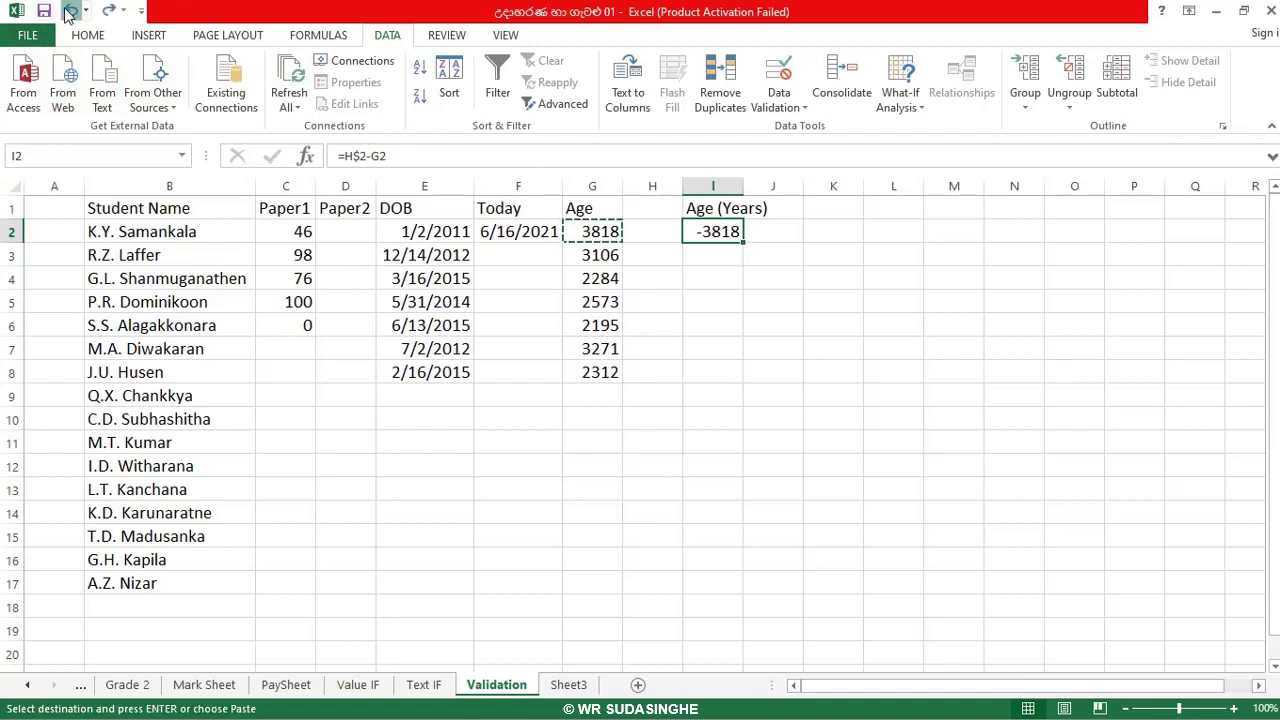
left_click(67, 12)
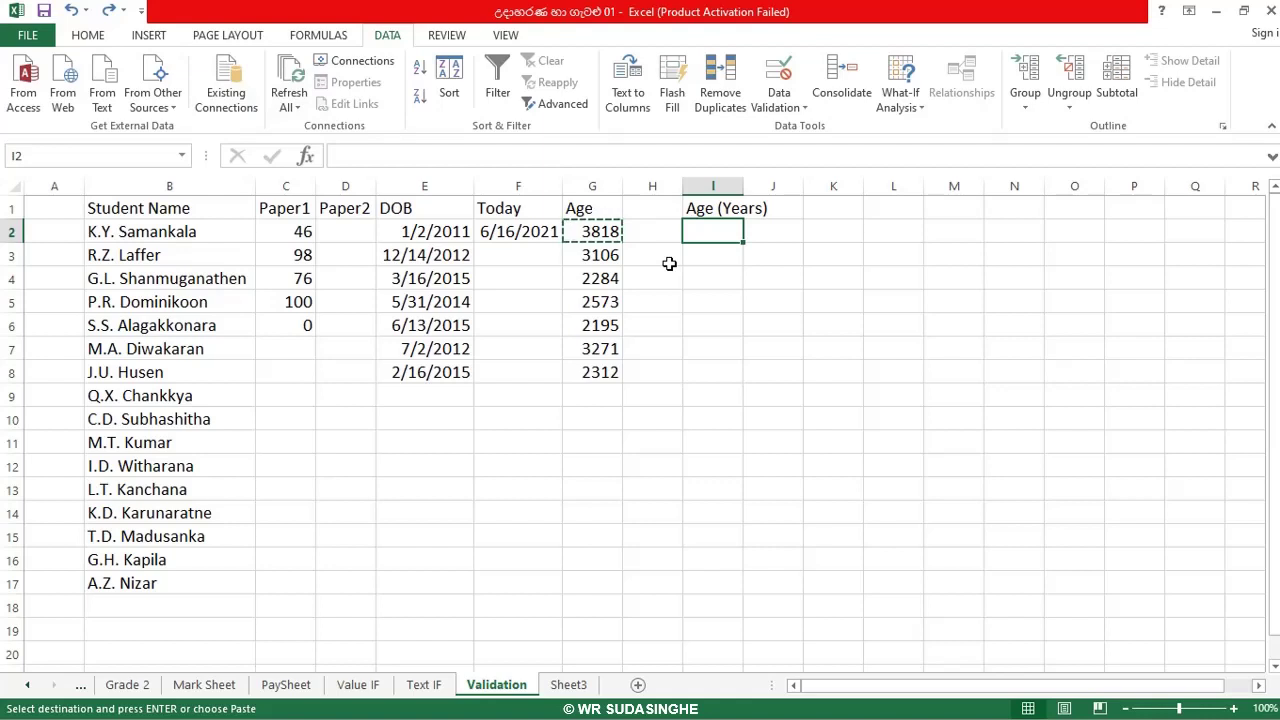
key("ctrl+c")
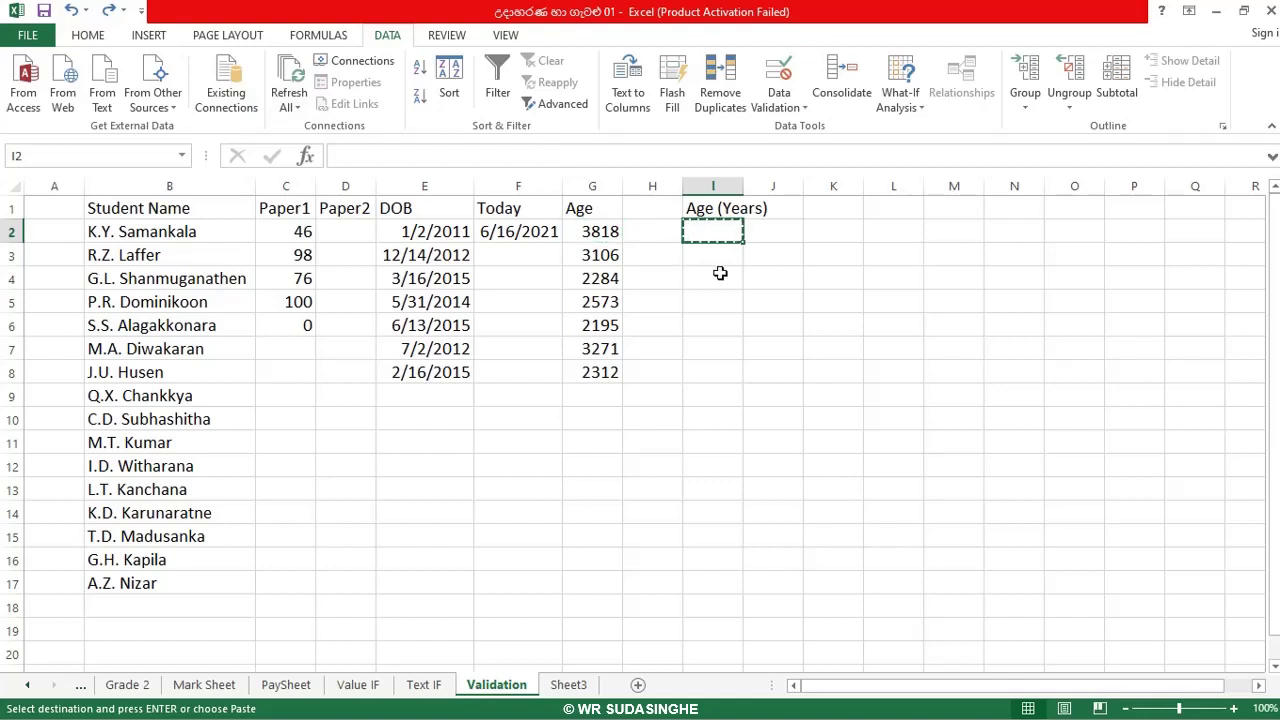
Copy the age formula from cell G2 into cell I2 under the Age (Years) heading.
left_click(610, 232)
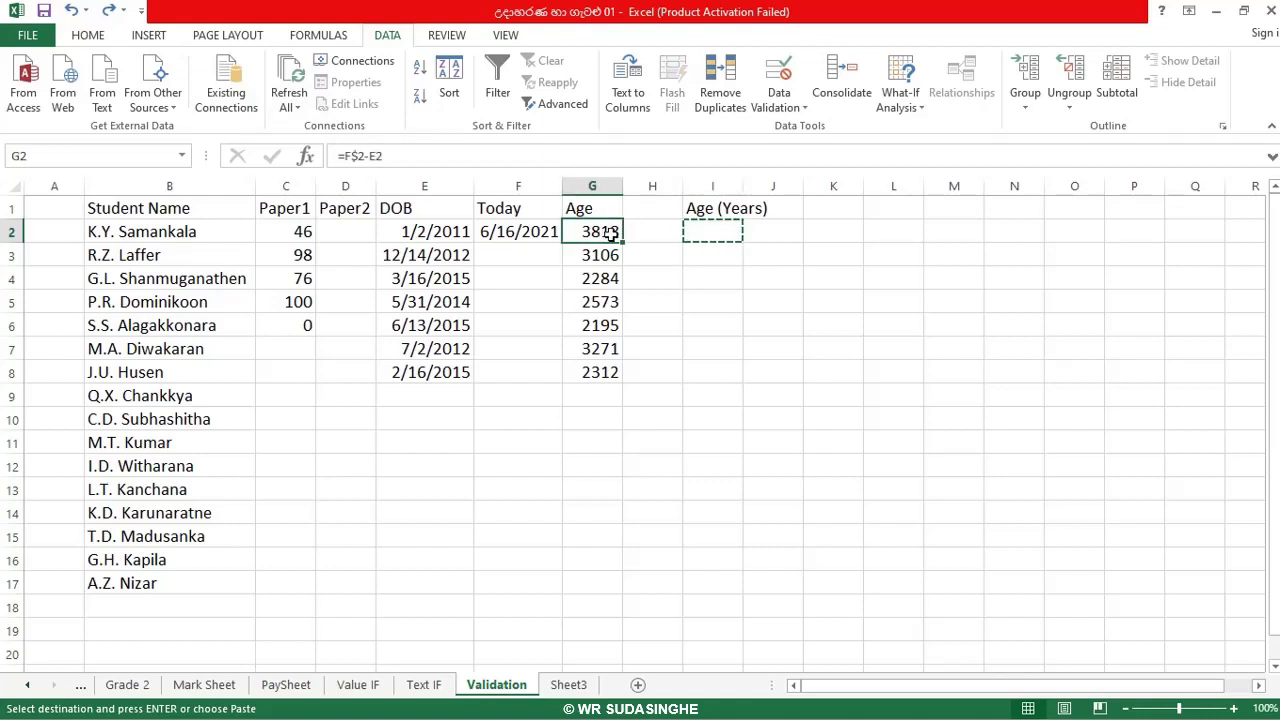
key("ctrl+c")
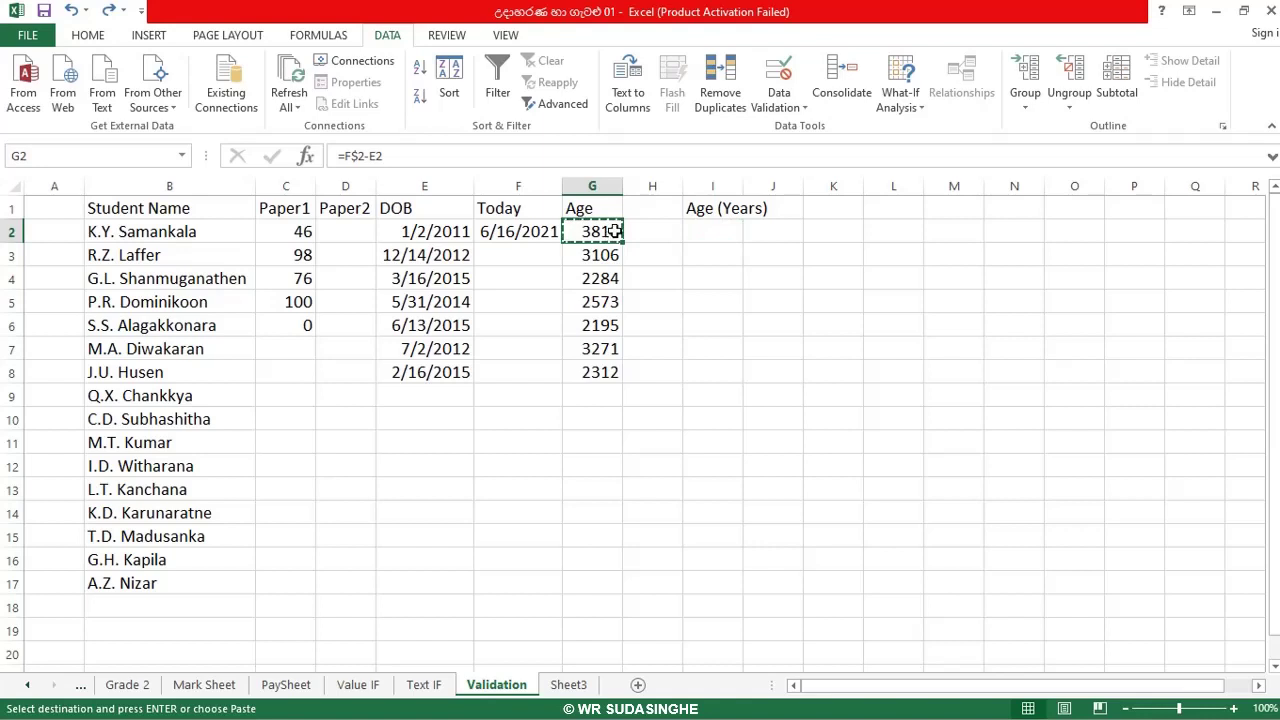
left_click(716, 237)
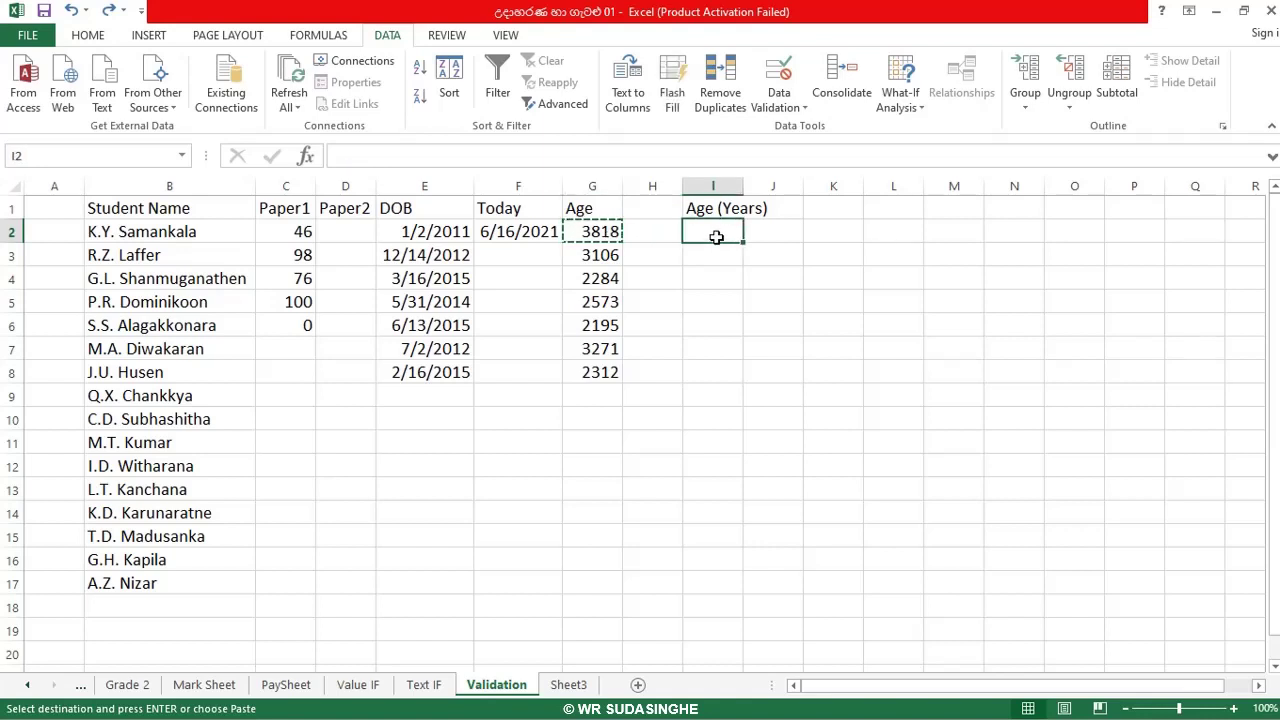
key("ctrl+v")
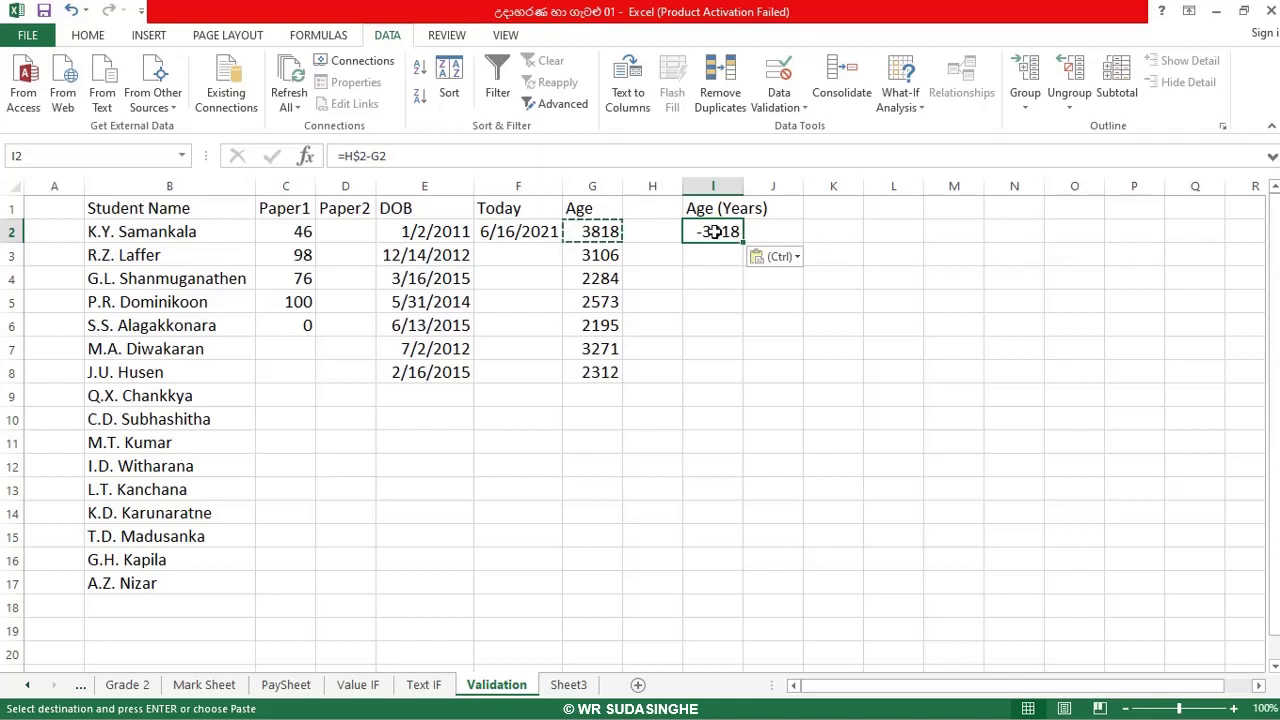
key("Escape")
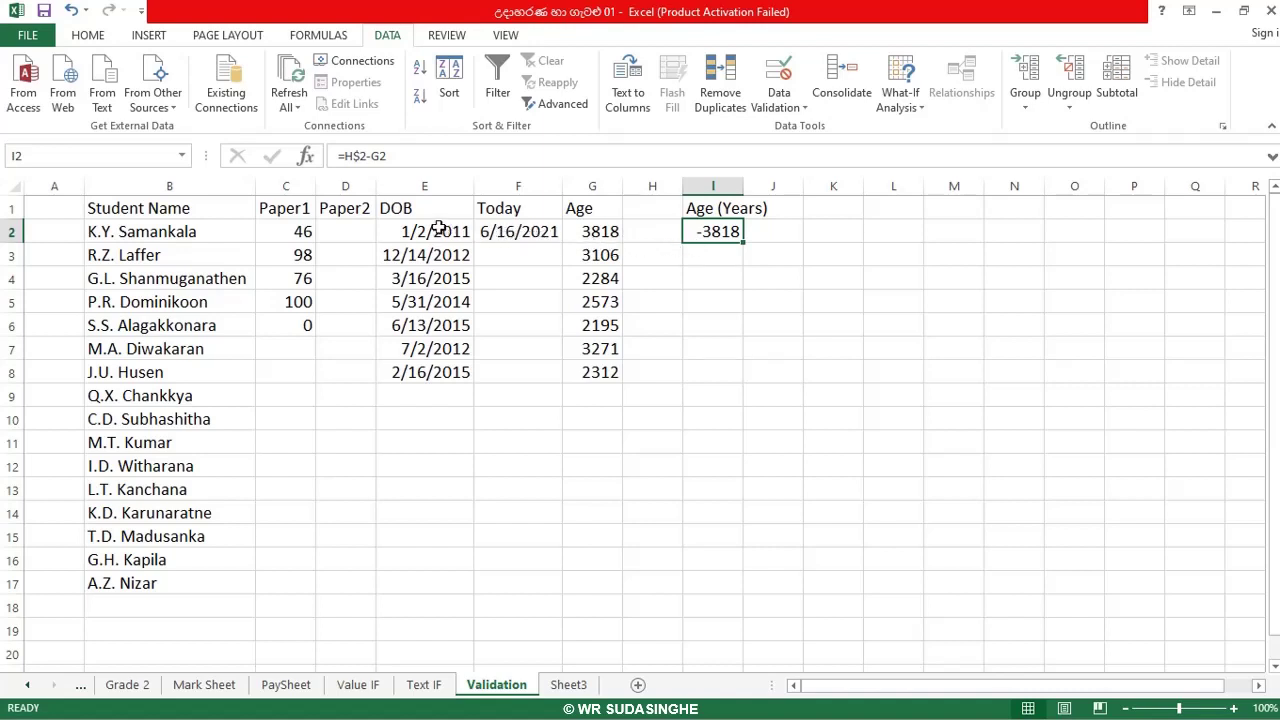
Correct the references of the pasted formula in I2 so it reads =F$2-E2, and check which cells it refers to.
left_click(352, 157)
type("$")
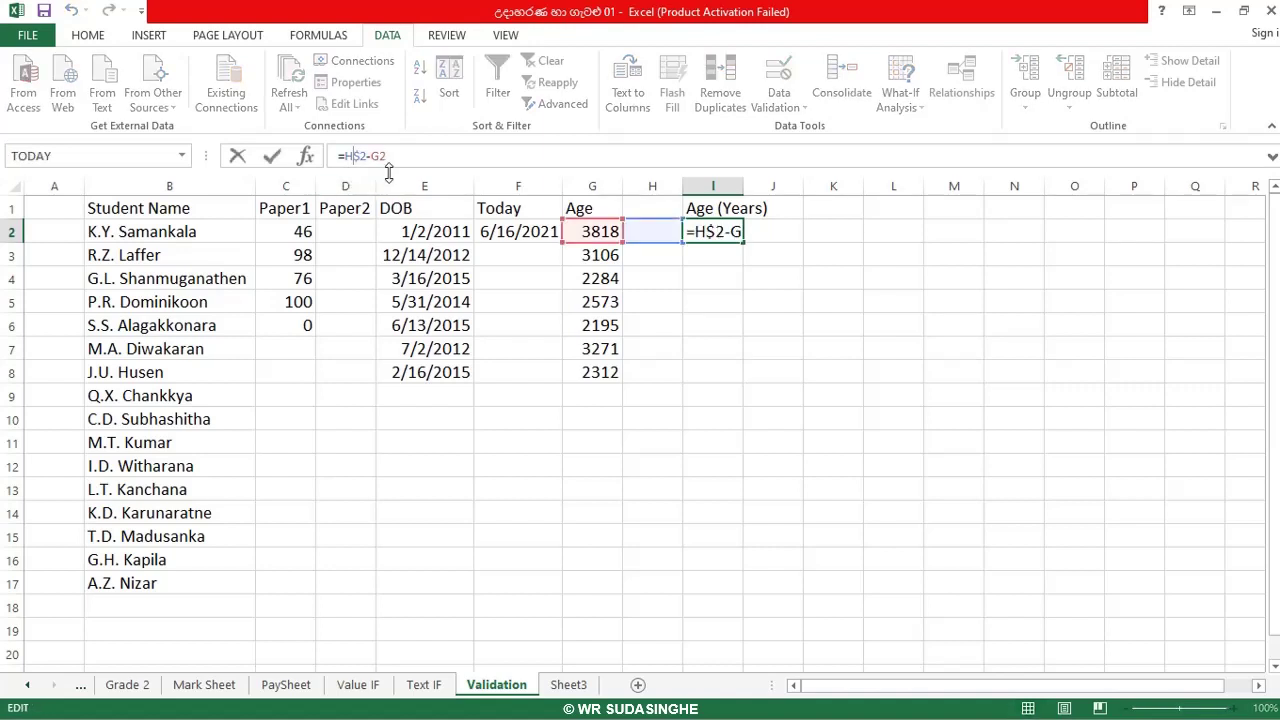
key("BackSpace")
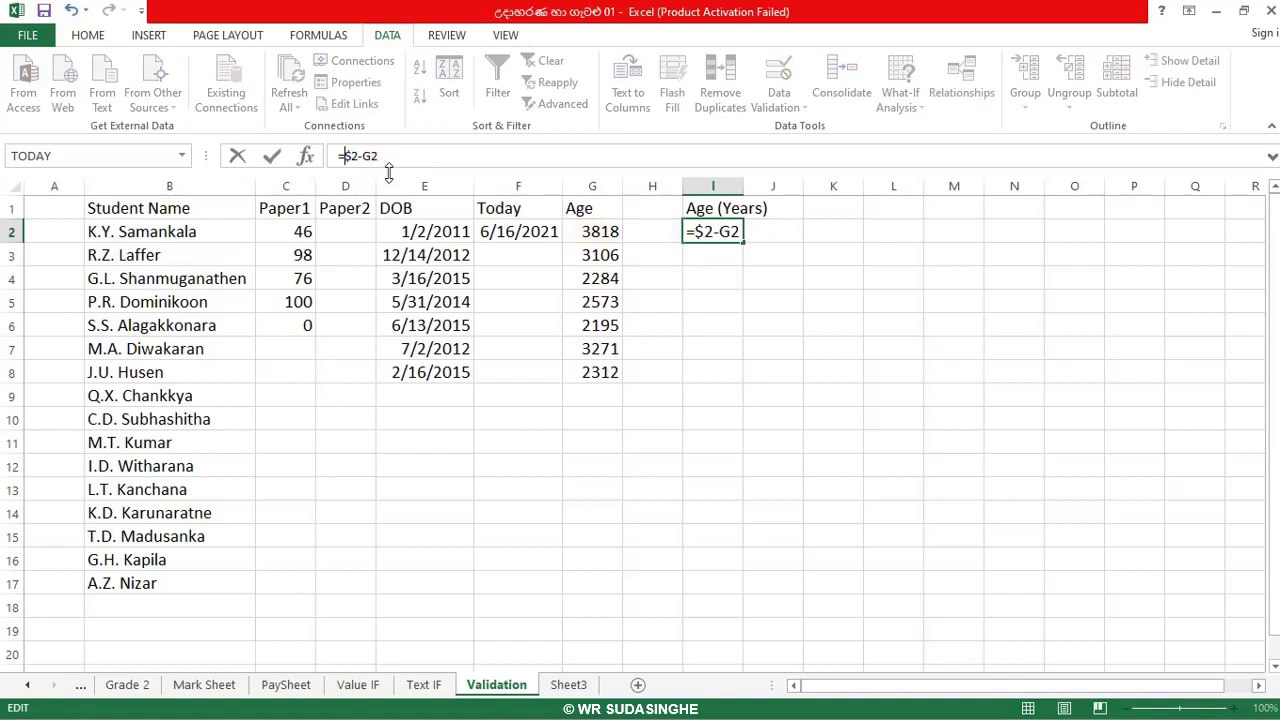
type("f")
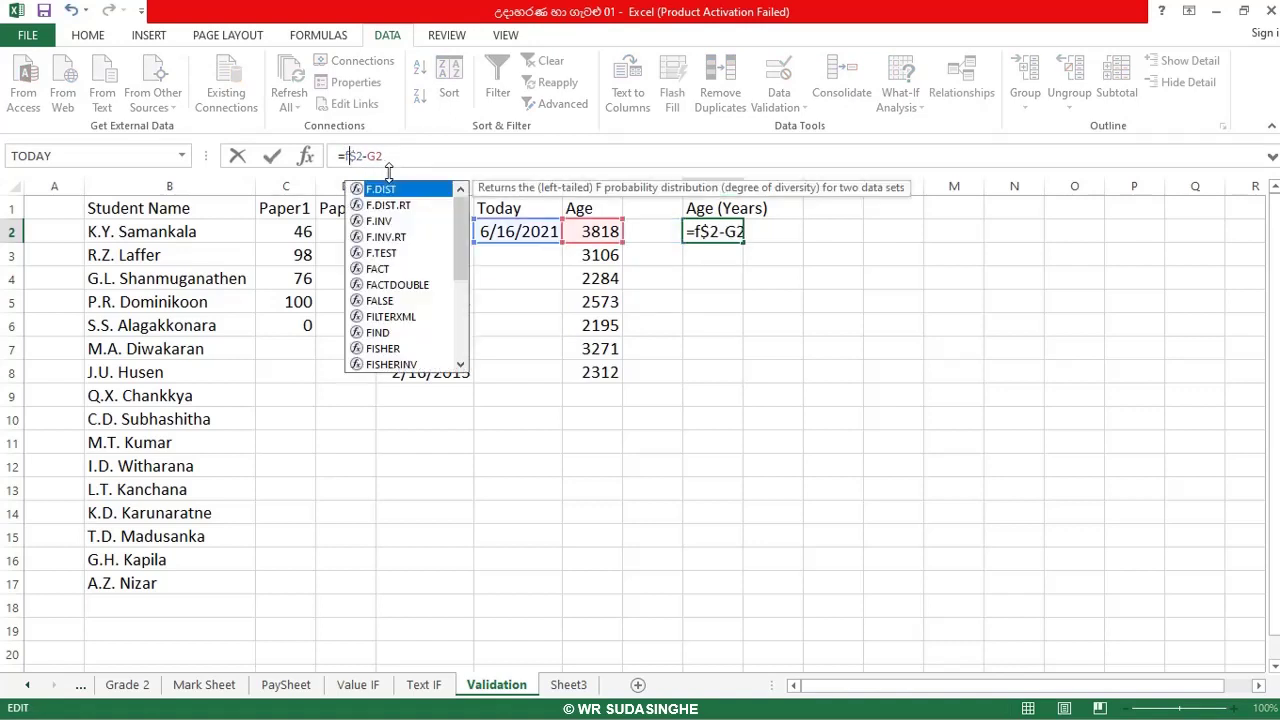
left_click(378, 156)
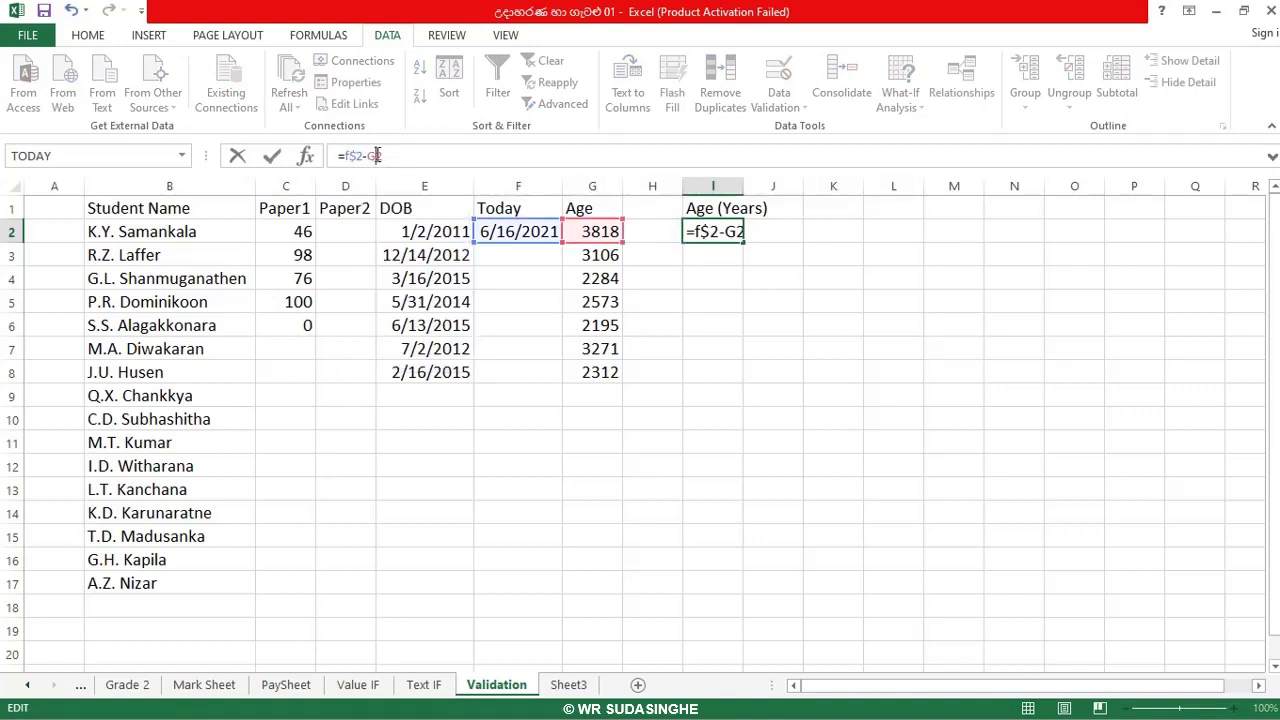
key("BackSpace")
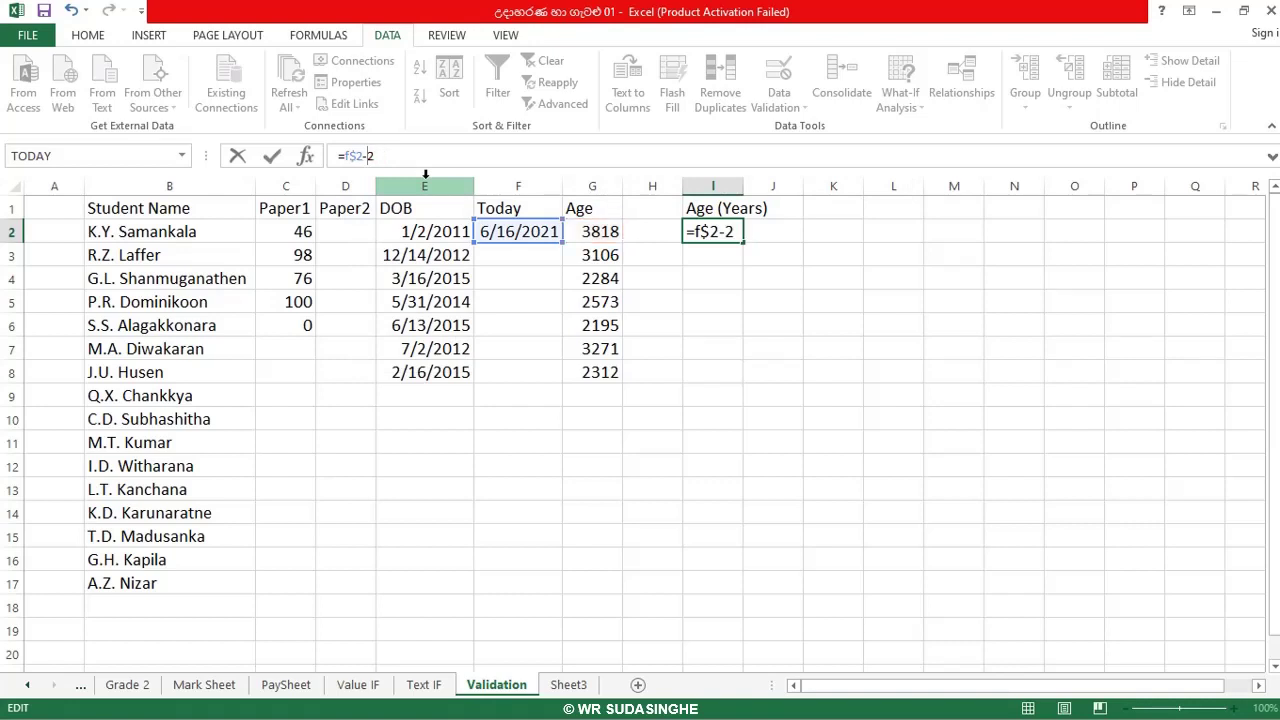
type("e")
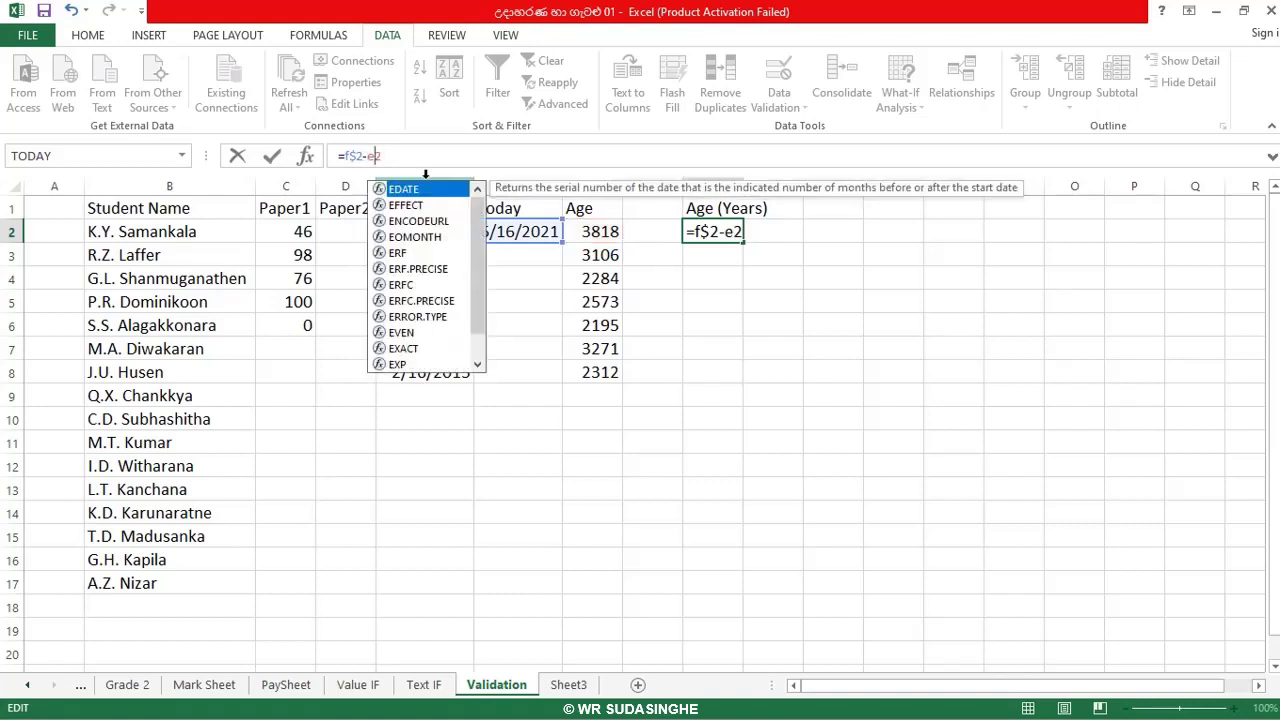
key("Return")
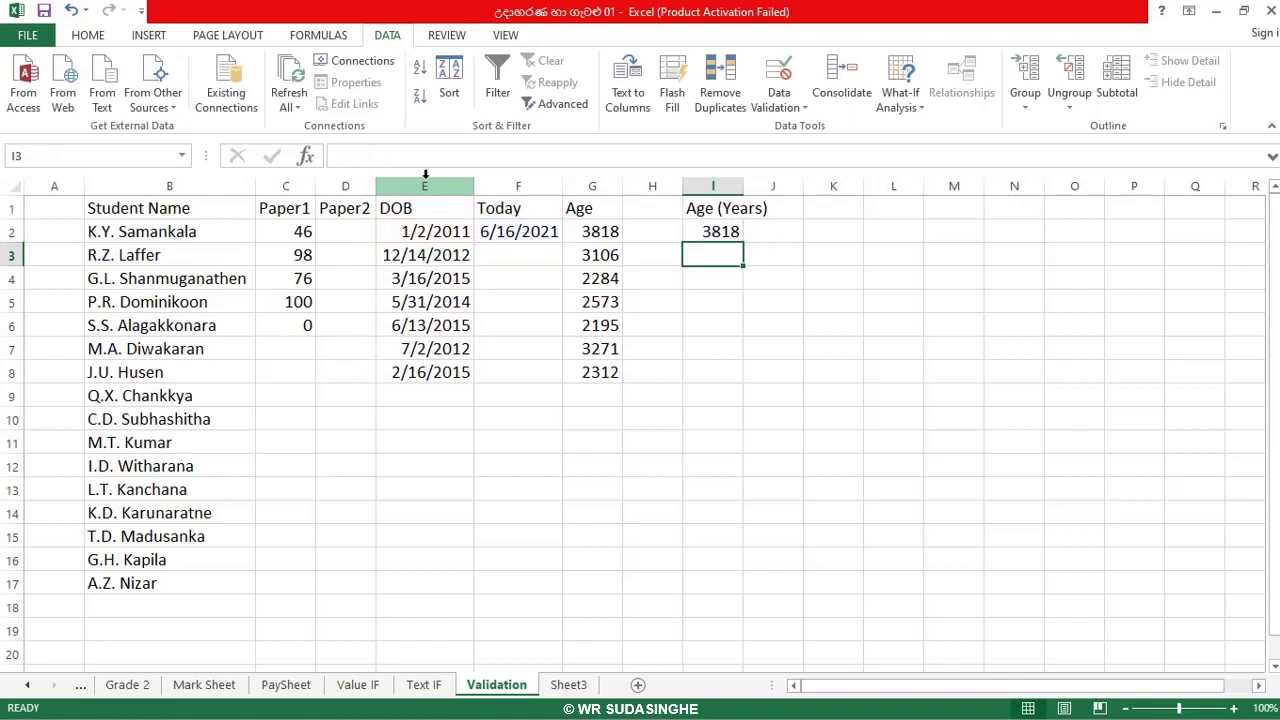
double_click(716, 232)
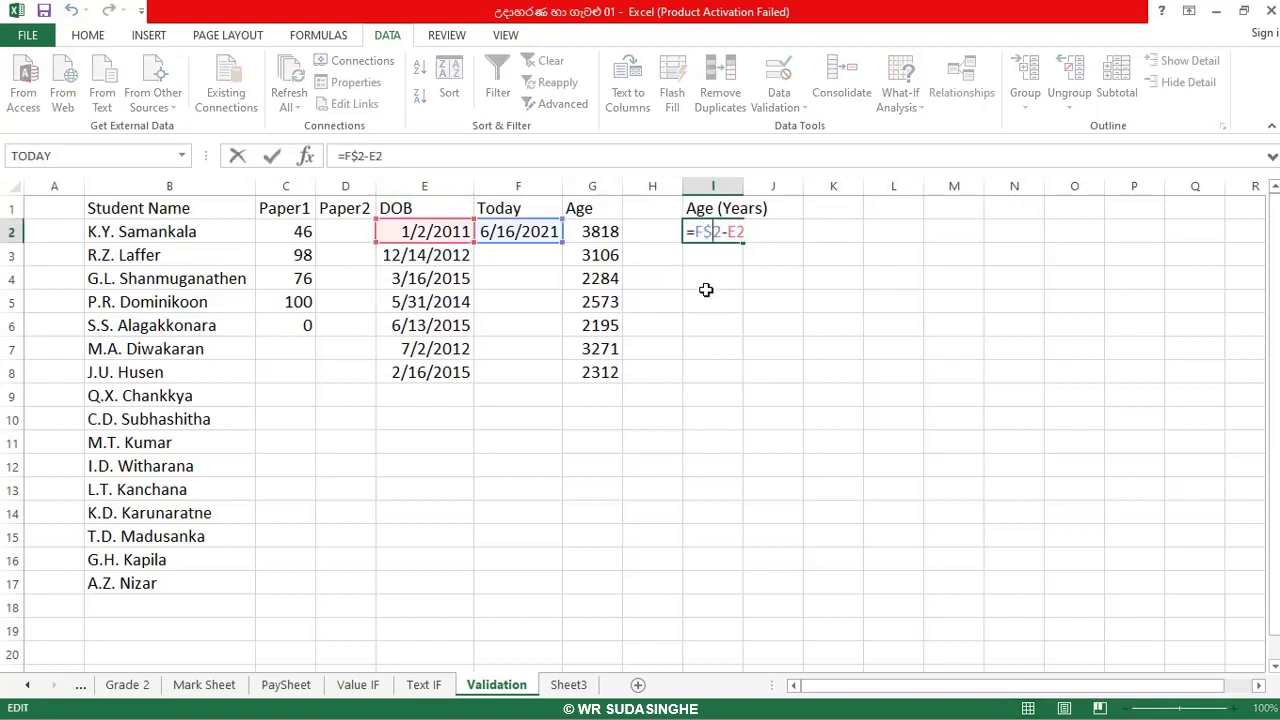
key("Return")
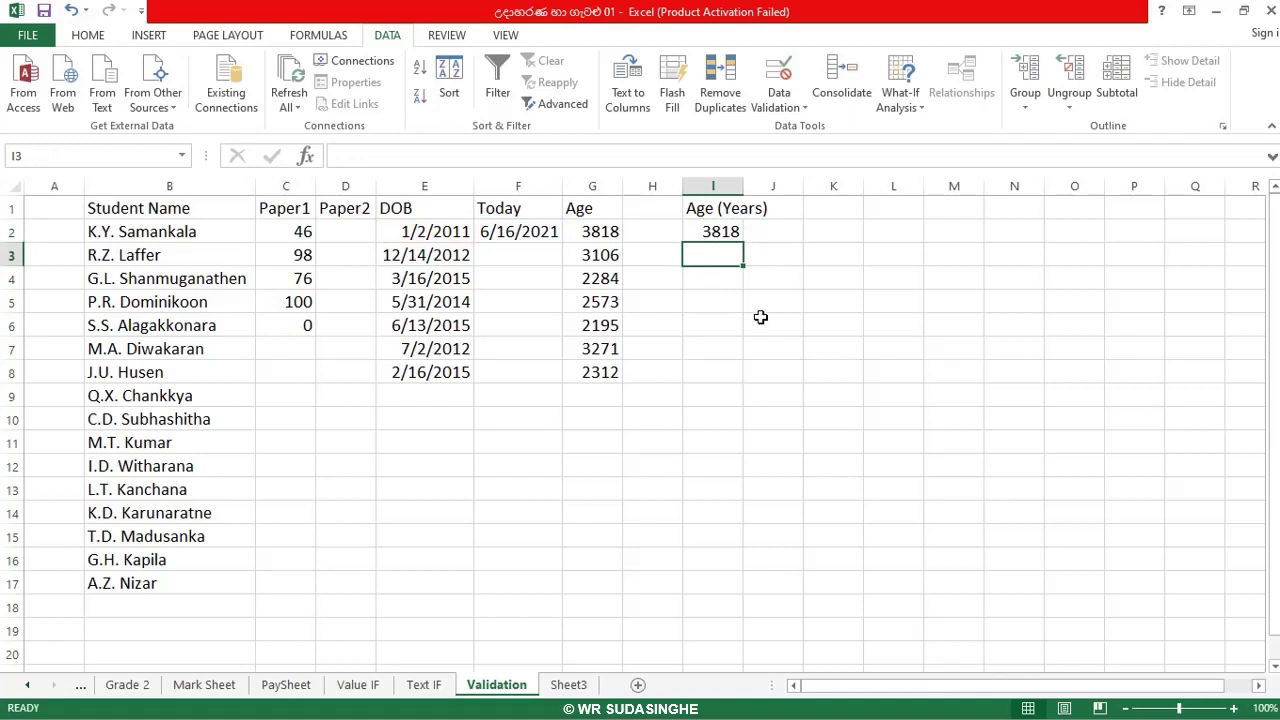
Convert the age in I2 to years by changing its formula to =(F$2-E2)/365.
left_click(710, 234)
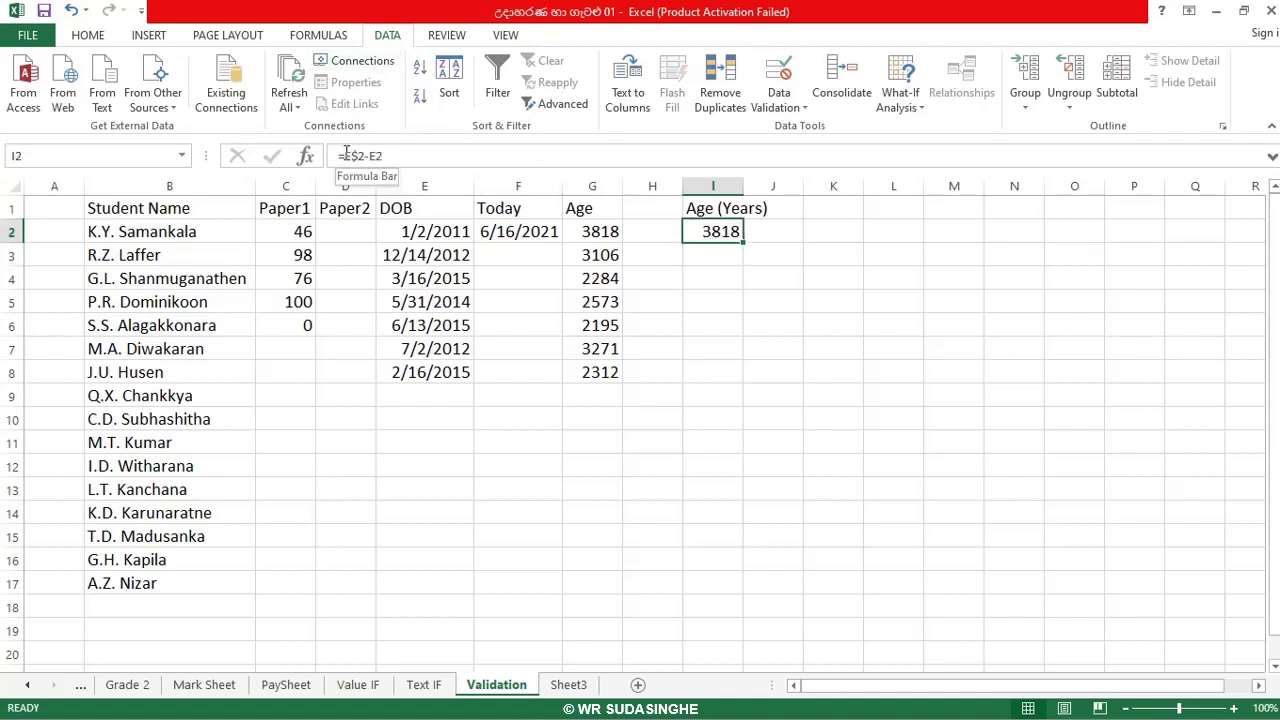
left_click(345, 155)
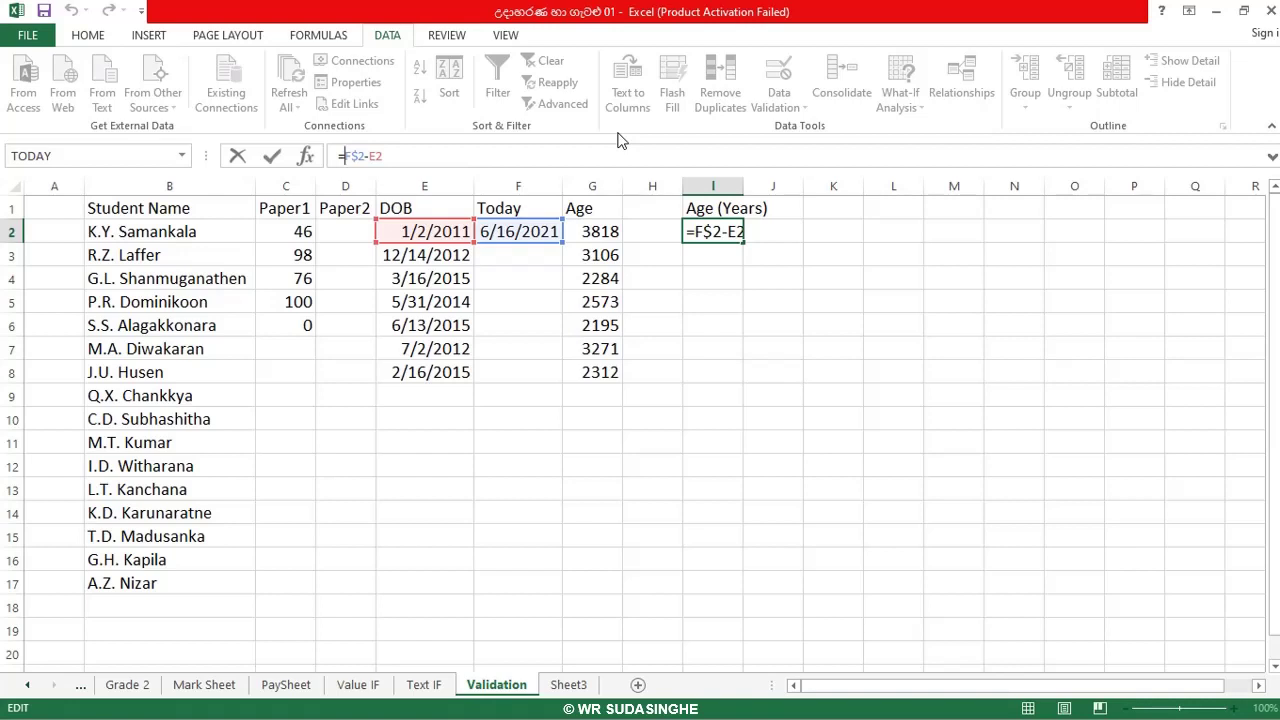
type("(")
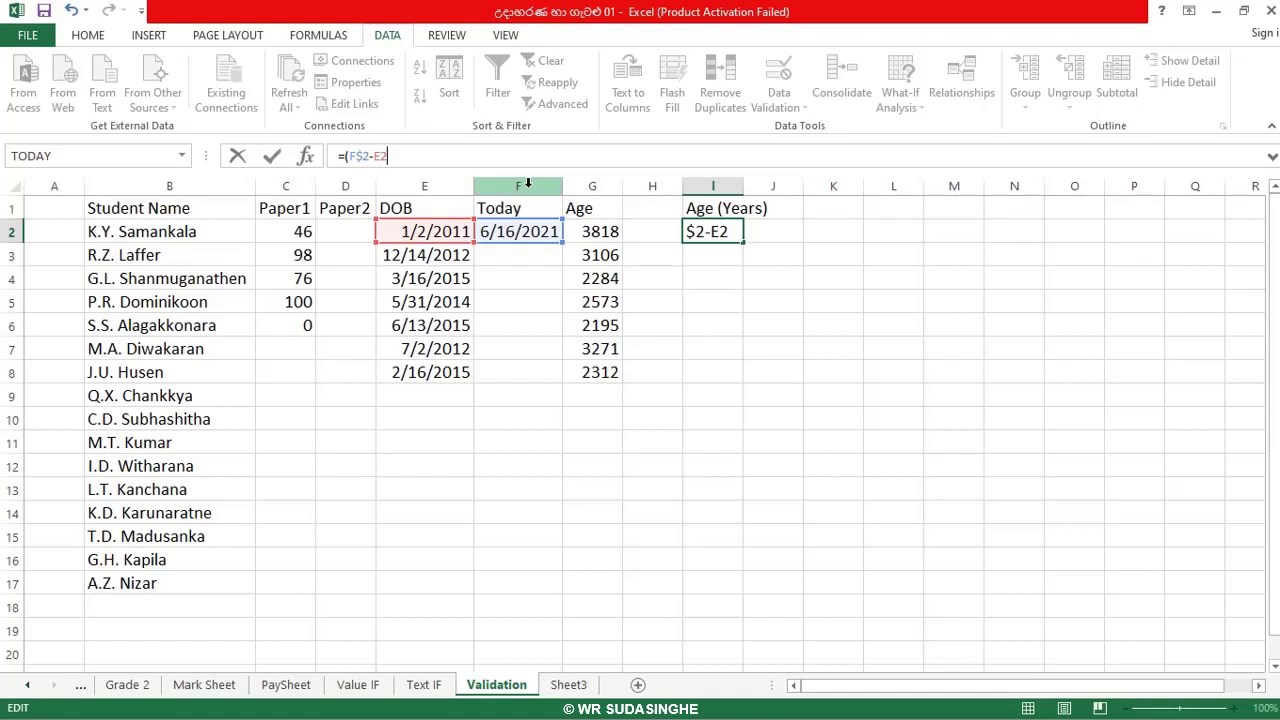
type(")/365")
key("Return")
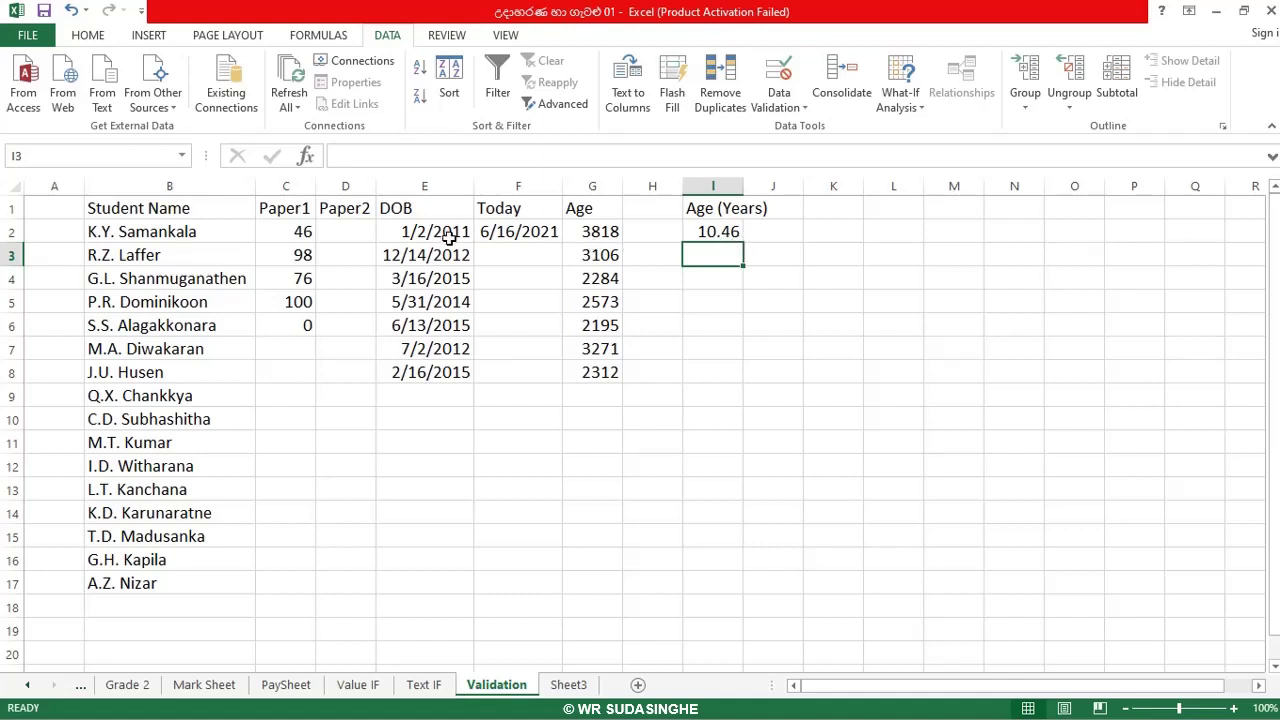
left_click(731, 232)
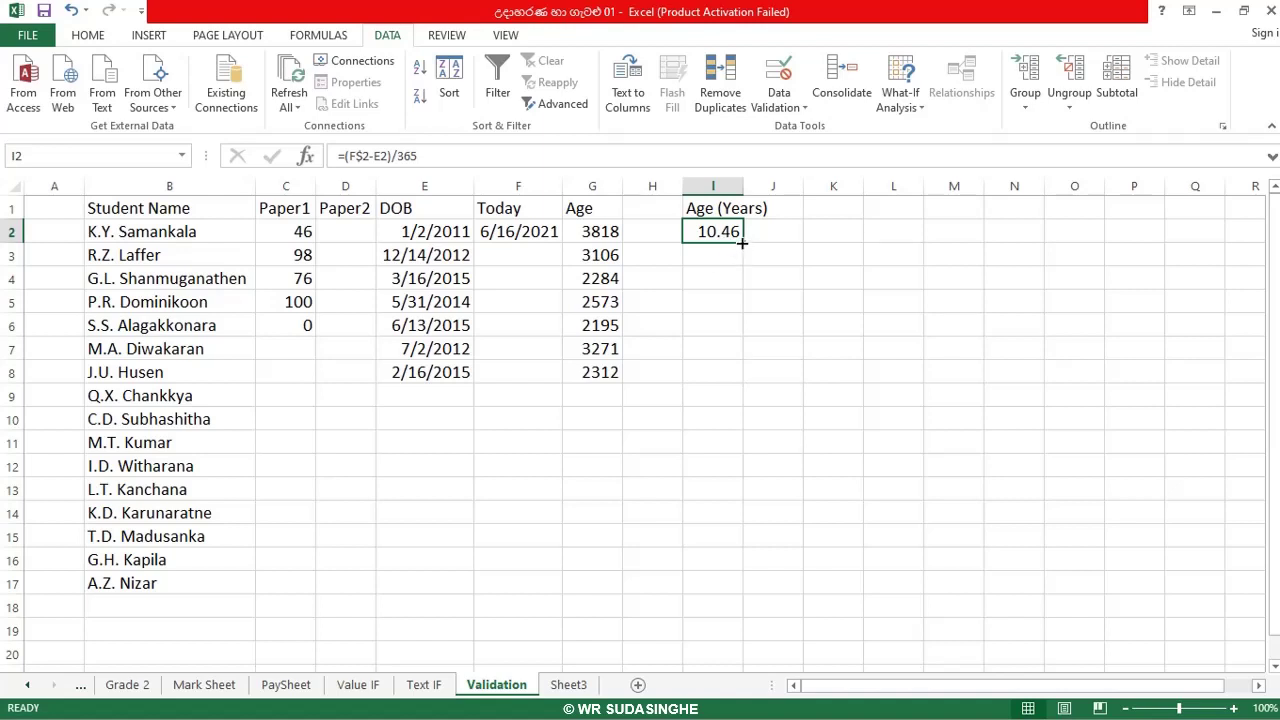
left_click(738, 251)
left_click(733, 238)
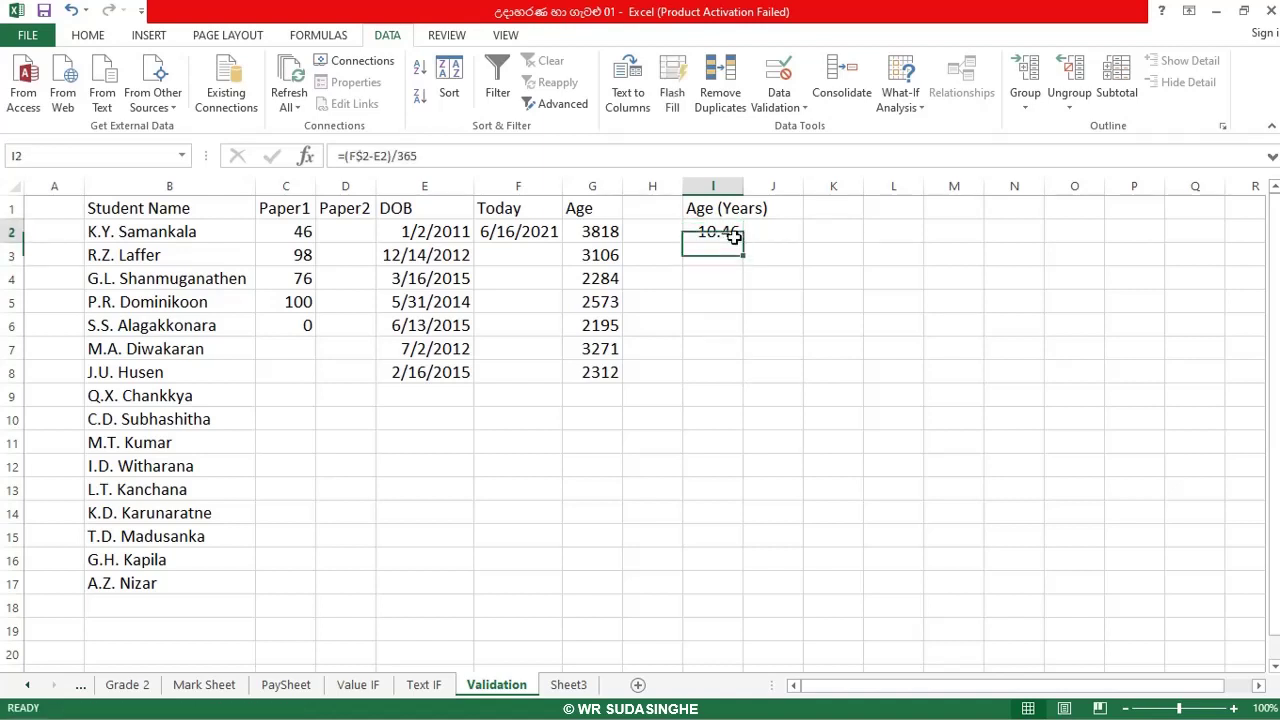
left_click_drag(745, 247, 737, 276)
left_click(730, 232)
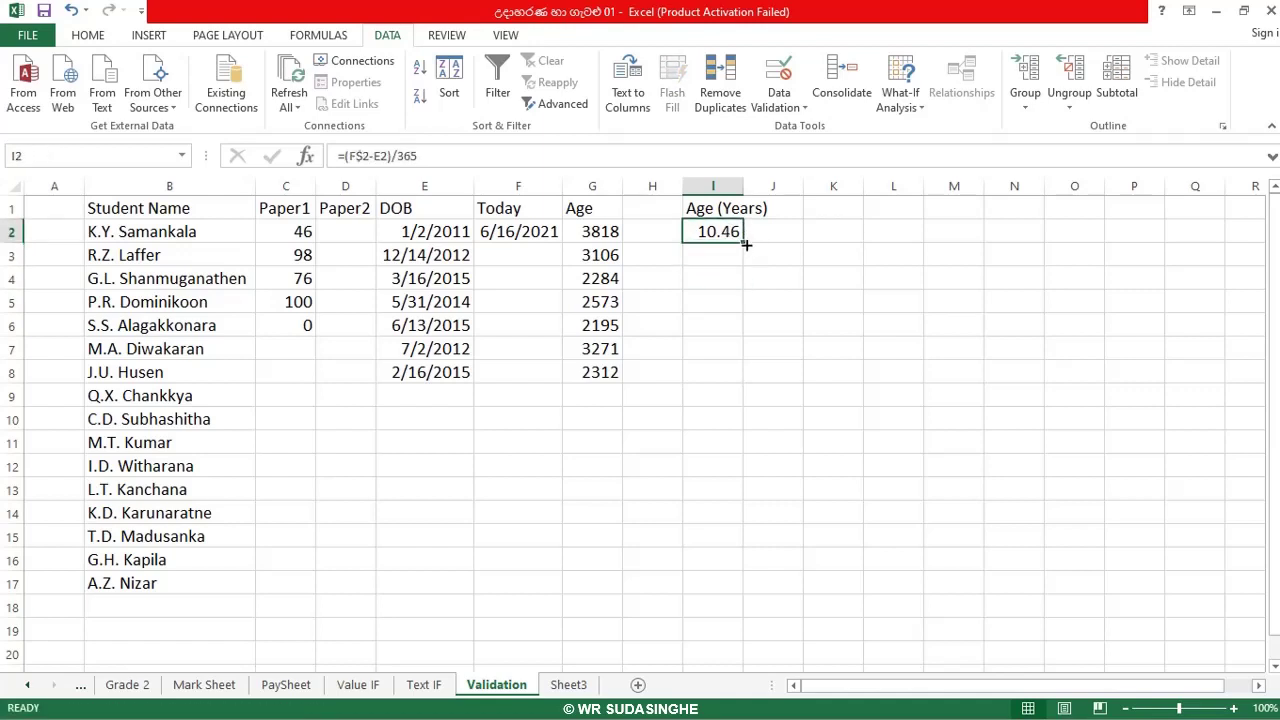
left_click(742, 252)
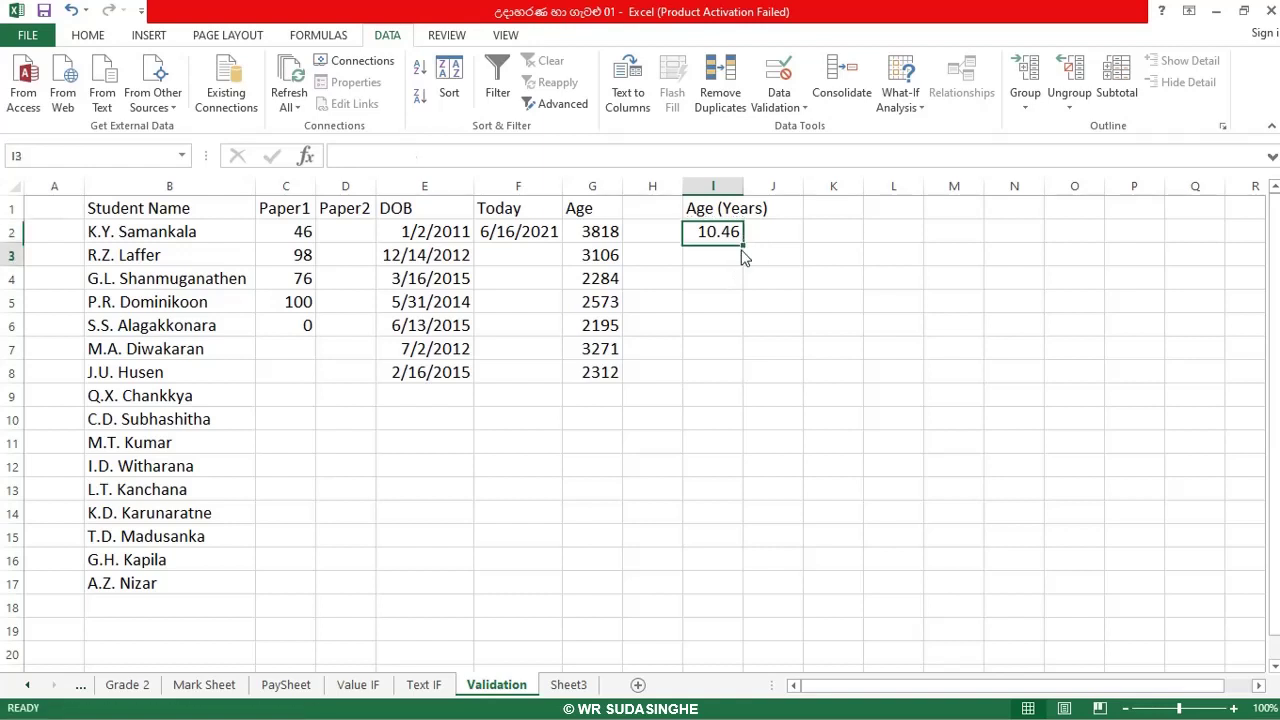
left_click(738, 277)
left_click(731, 232)
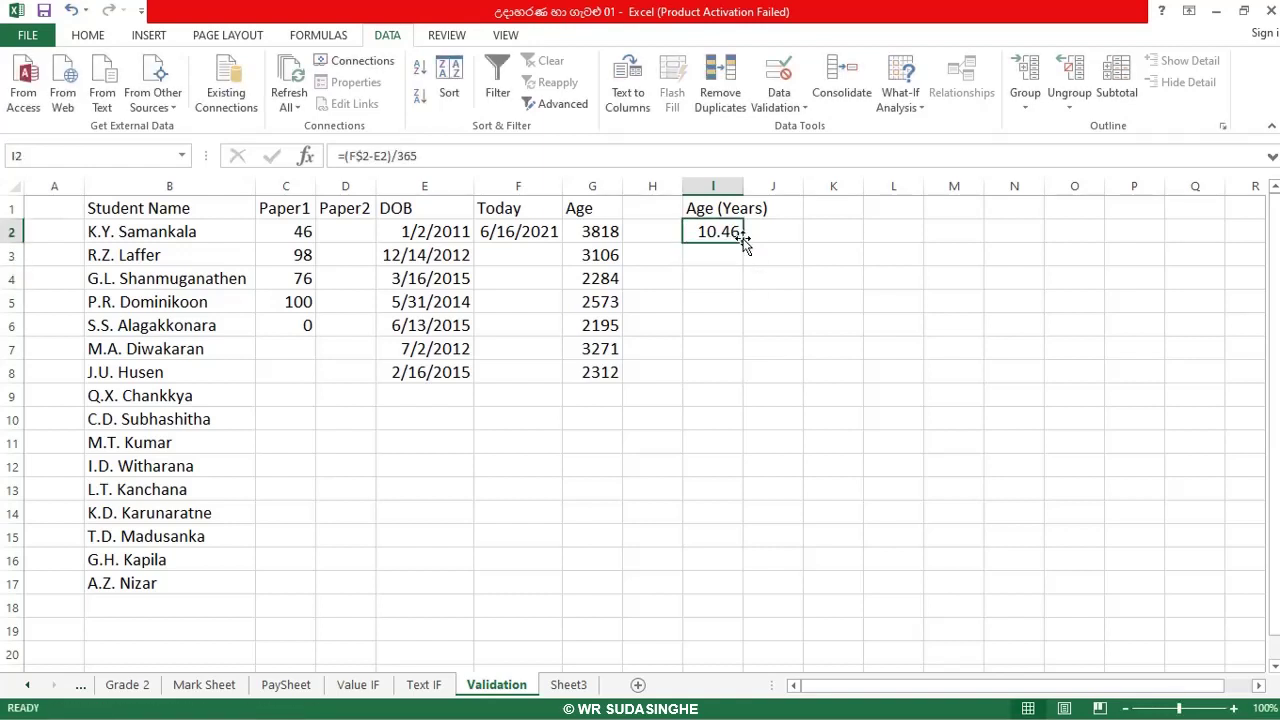
left_click_drag(722, 300, 731, 325)
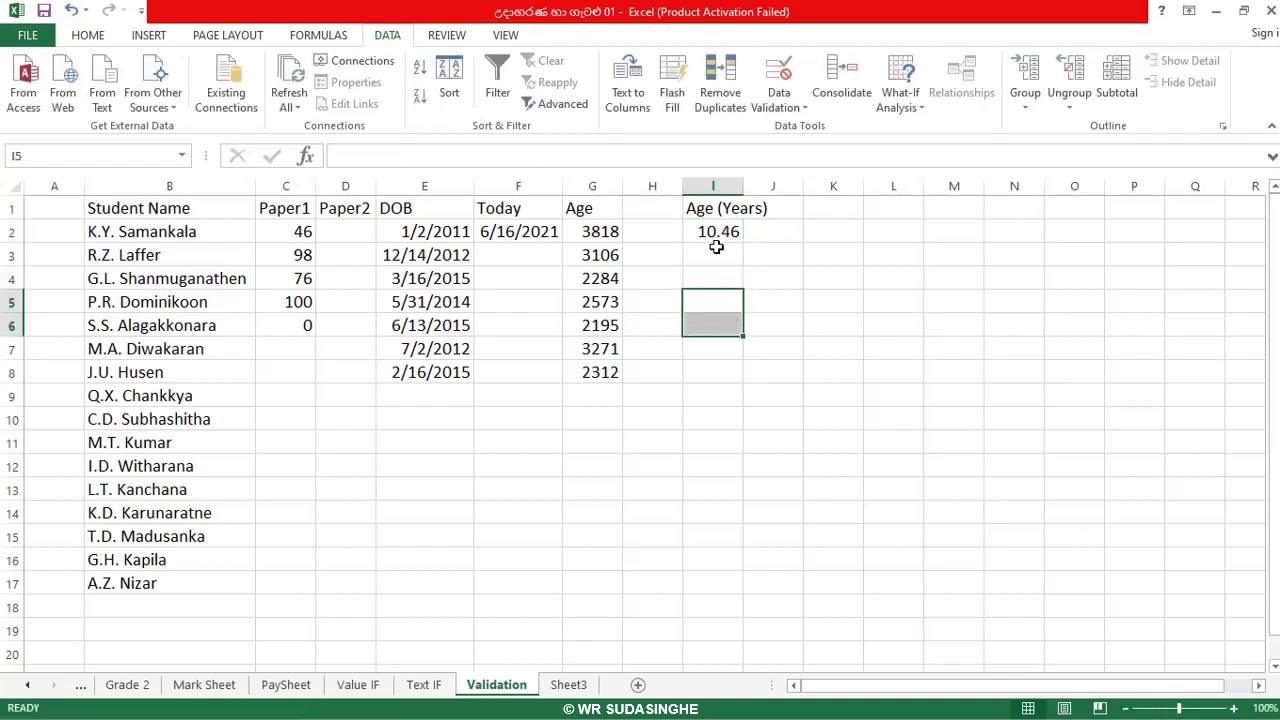
left_click(720, 236)
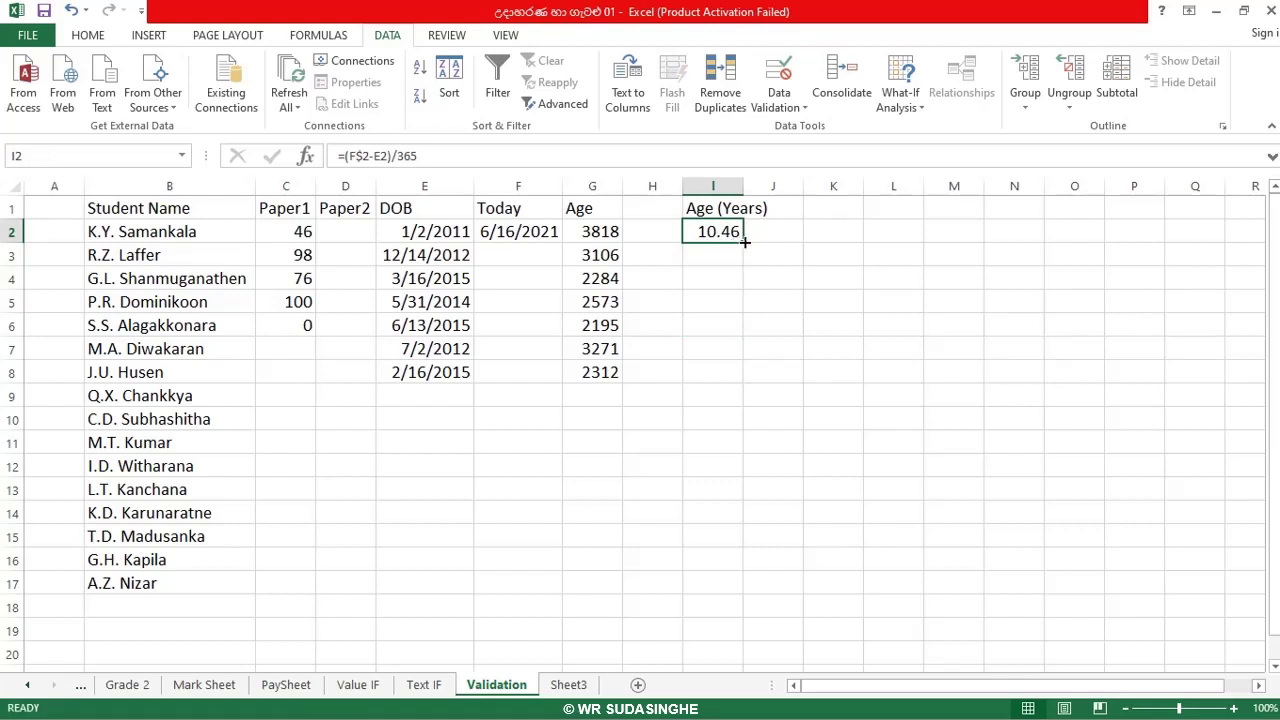
left_click(729, 325)
left_click_drag(730, 349, 734, 368)
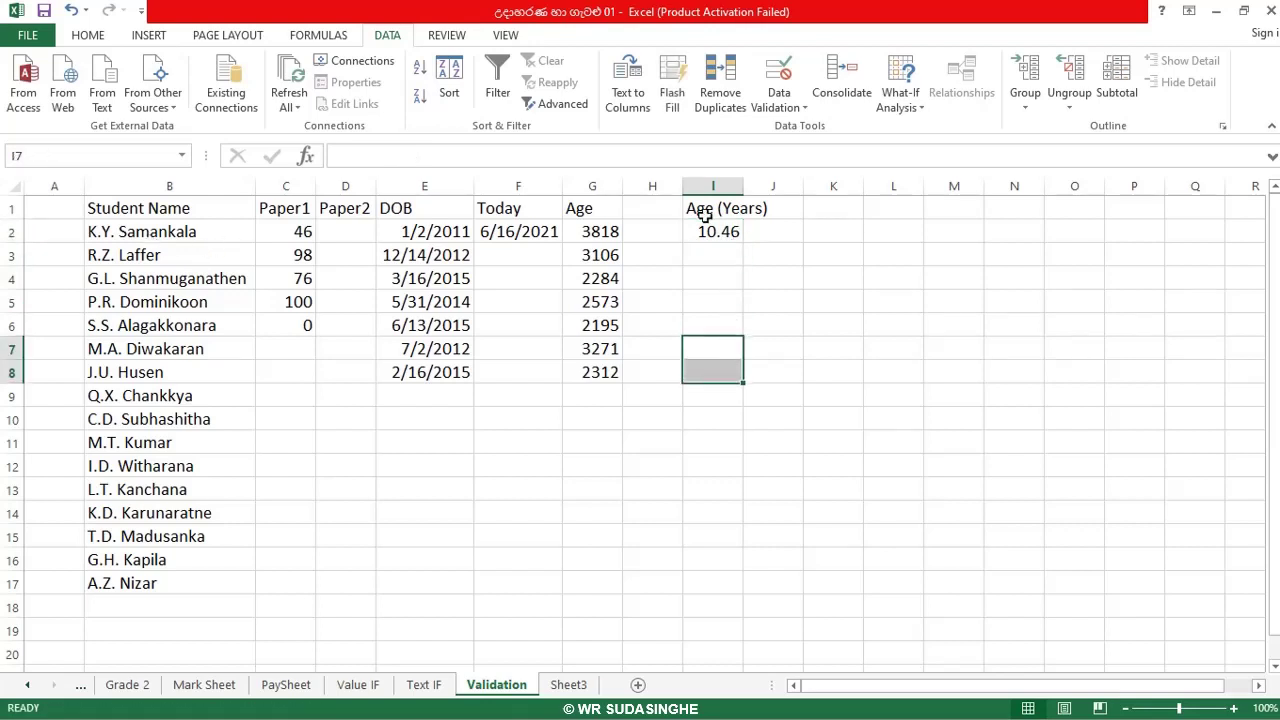
left_click(733, 230)
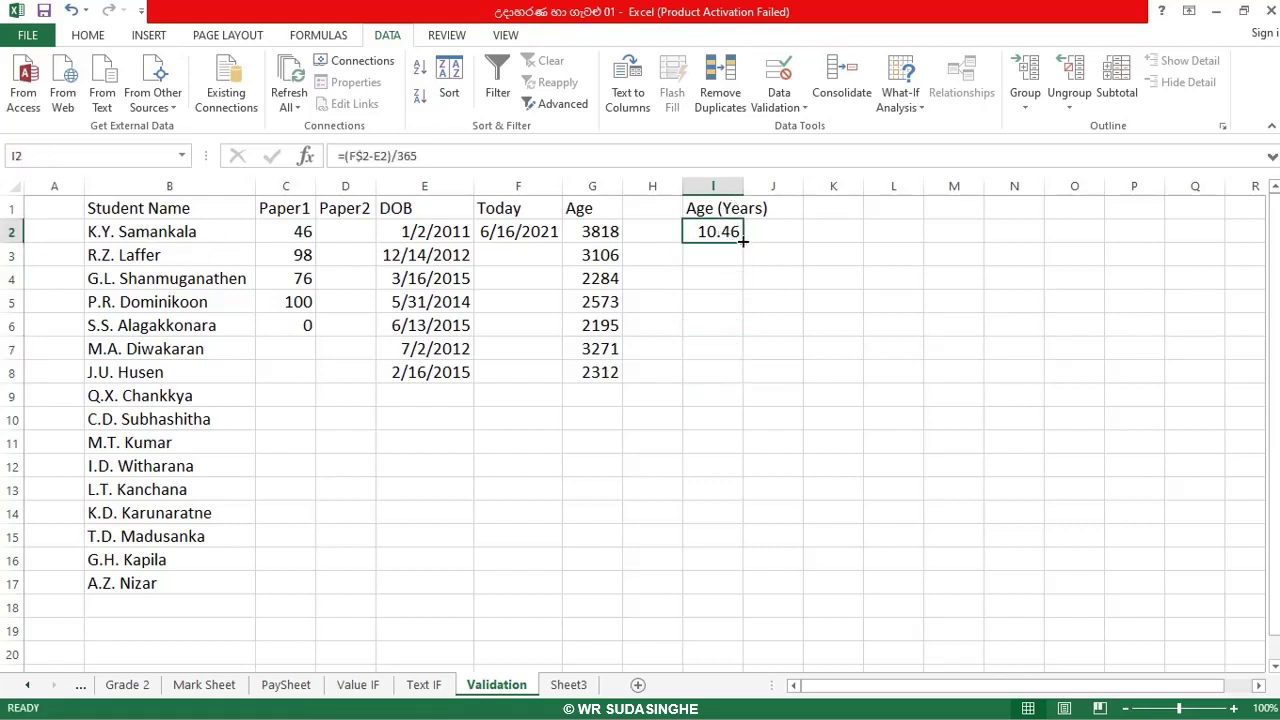
Try filling the age-in-years formula from I2 down to I5 with the Flash Fill option, and undo it.
left_click_drag(743, 240, 748, 305)
left_click(758, 324)
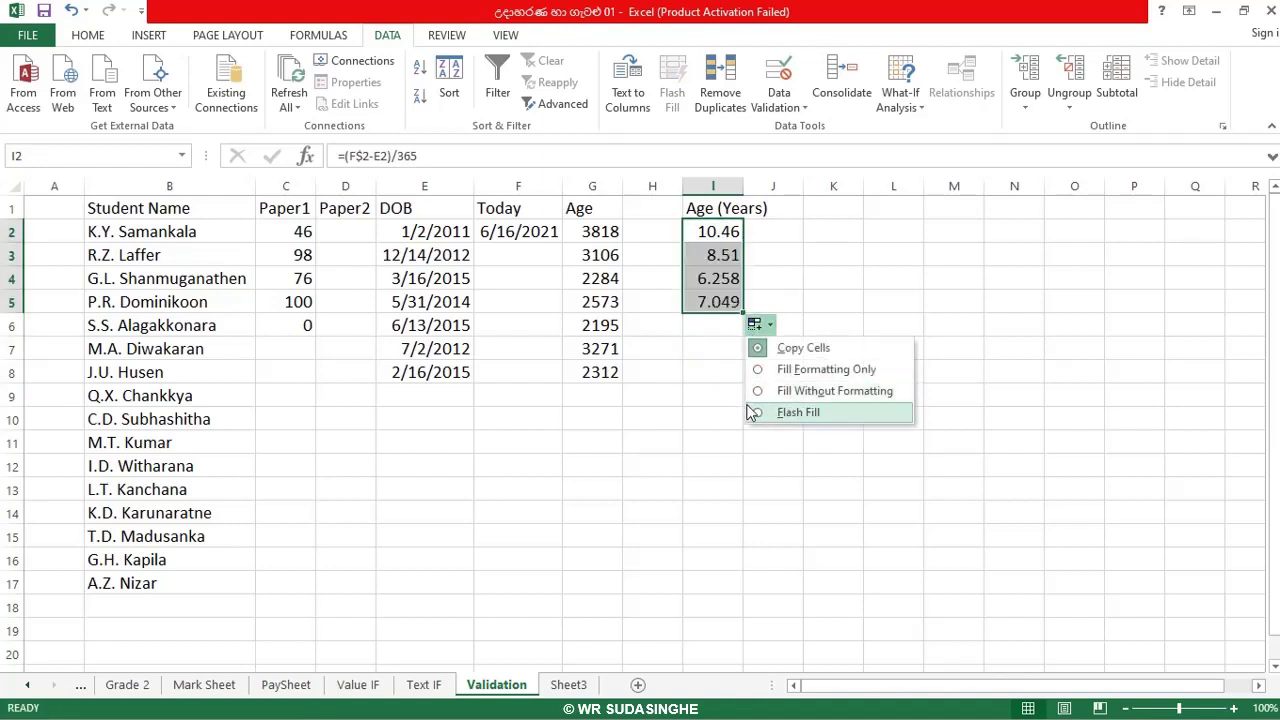
left_click(797, 412)
left_click(1023, 320)
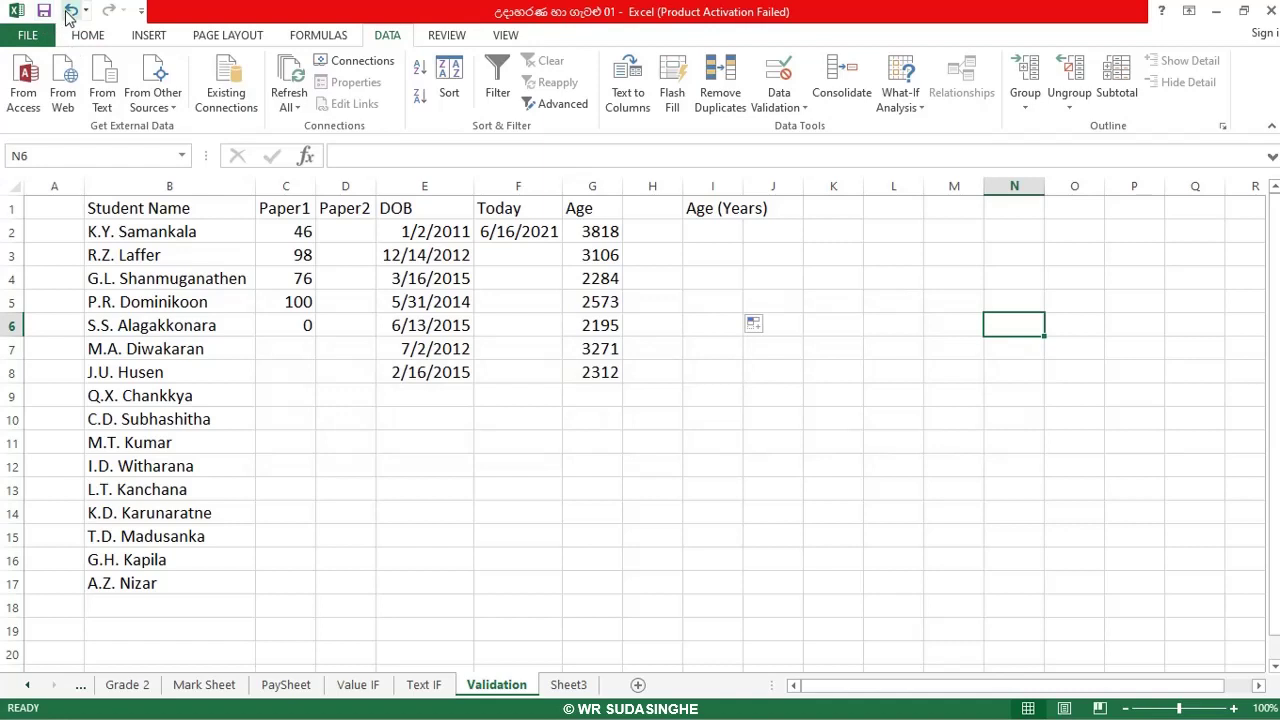
left_click(70, 12)
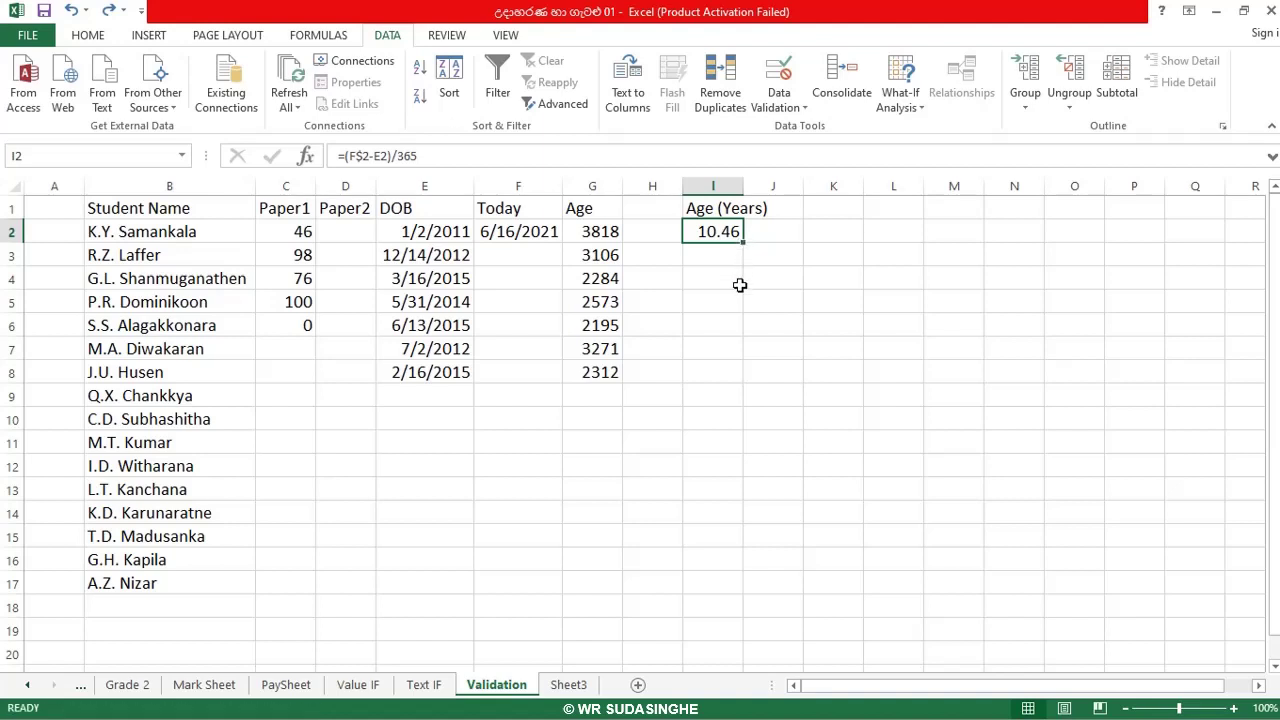
Fill the age-in-years formula from I2 down to I17, and clear it from I9:I17 where no date of birth is entered.
left_click_drag(744, 244, 717, 594)
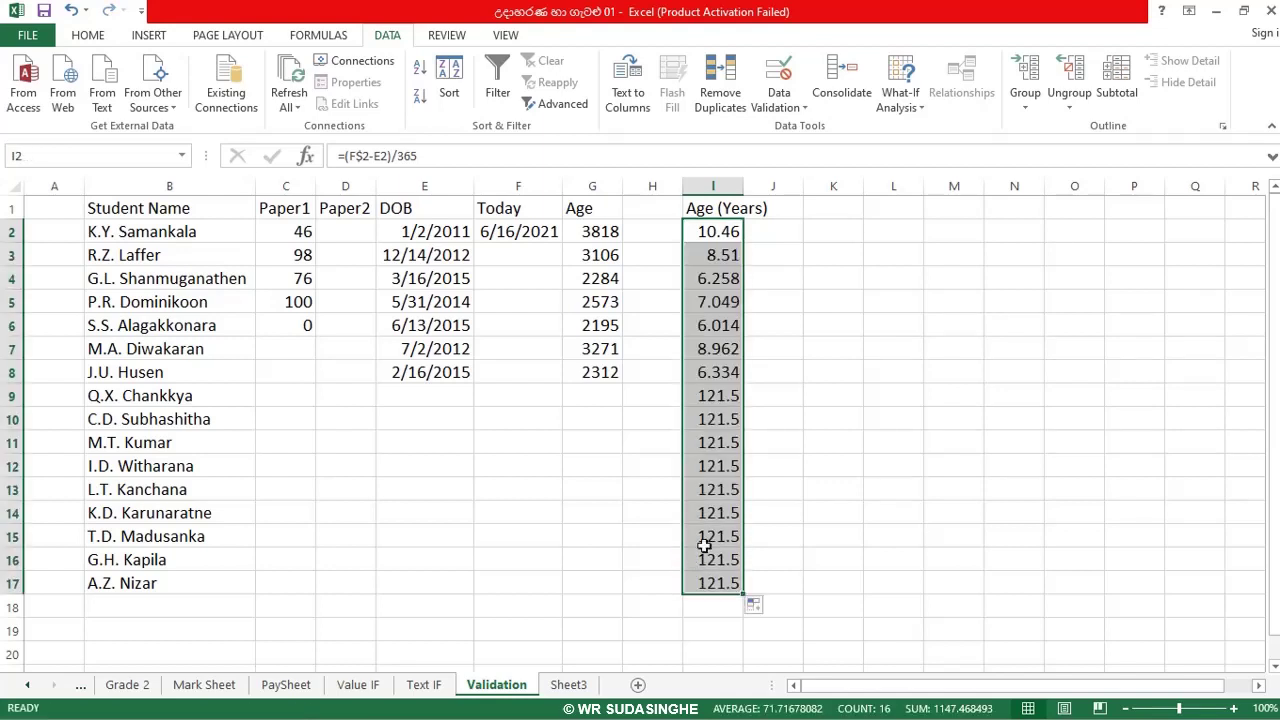
left_click(875, 323)
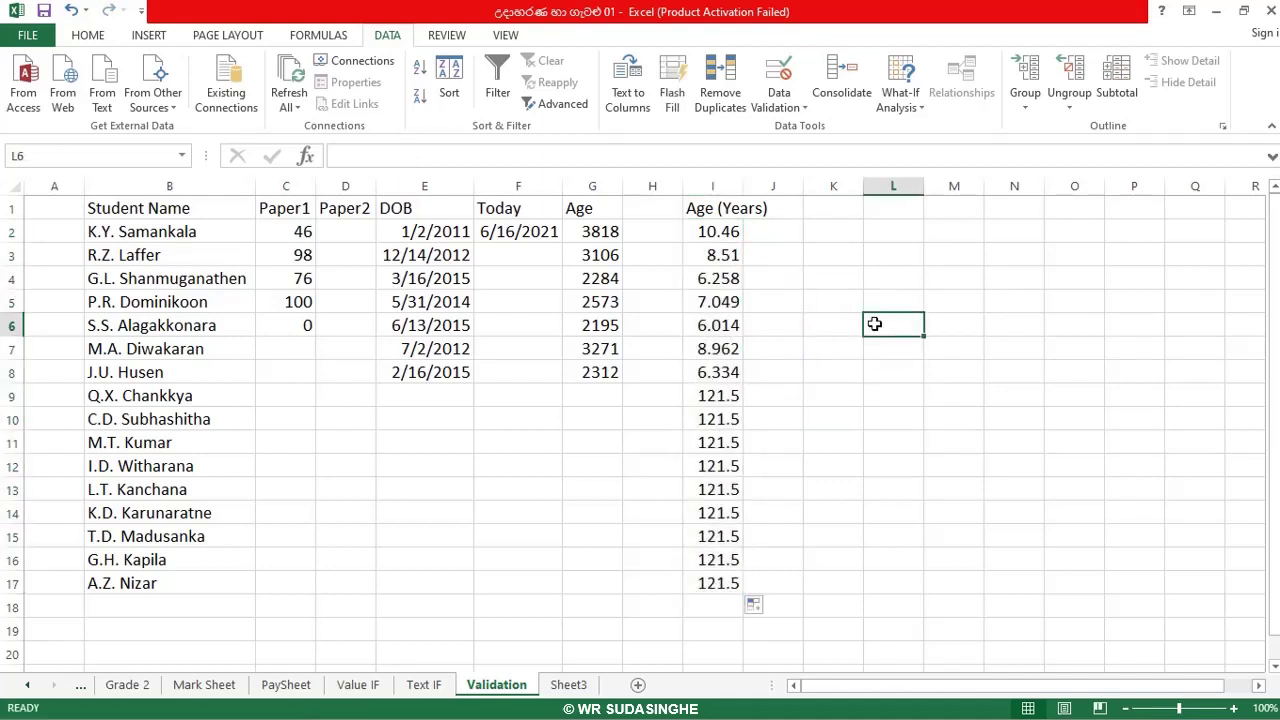
left_click(714, 394)
left_click_drag(714, 419, 708, 608)
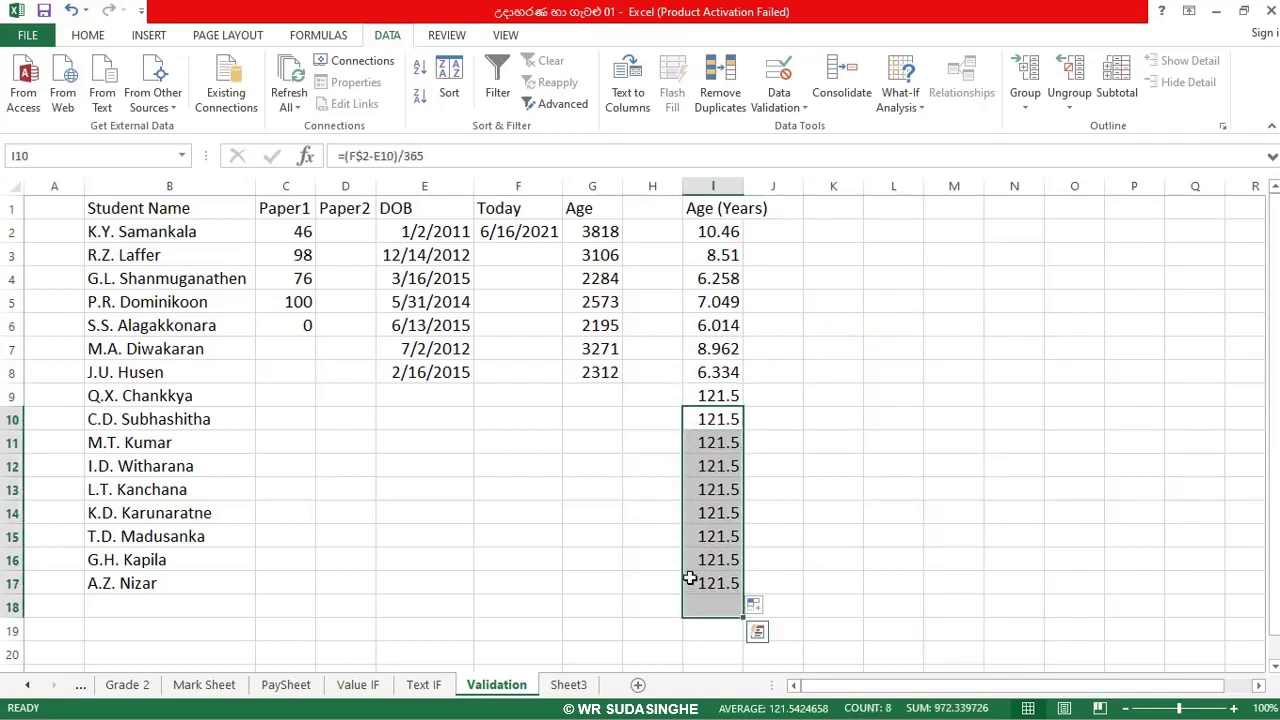
key("Delete")
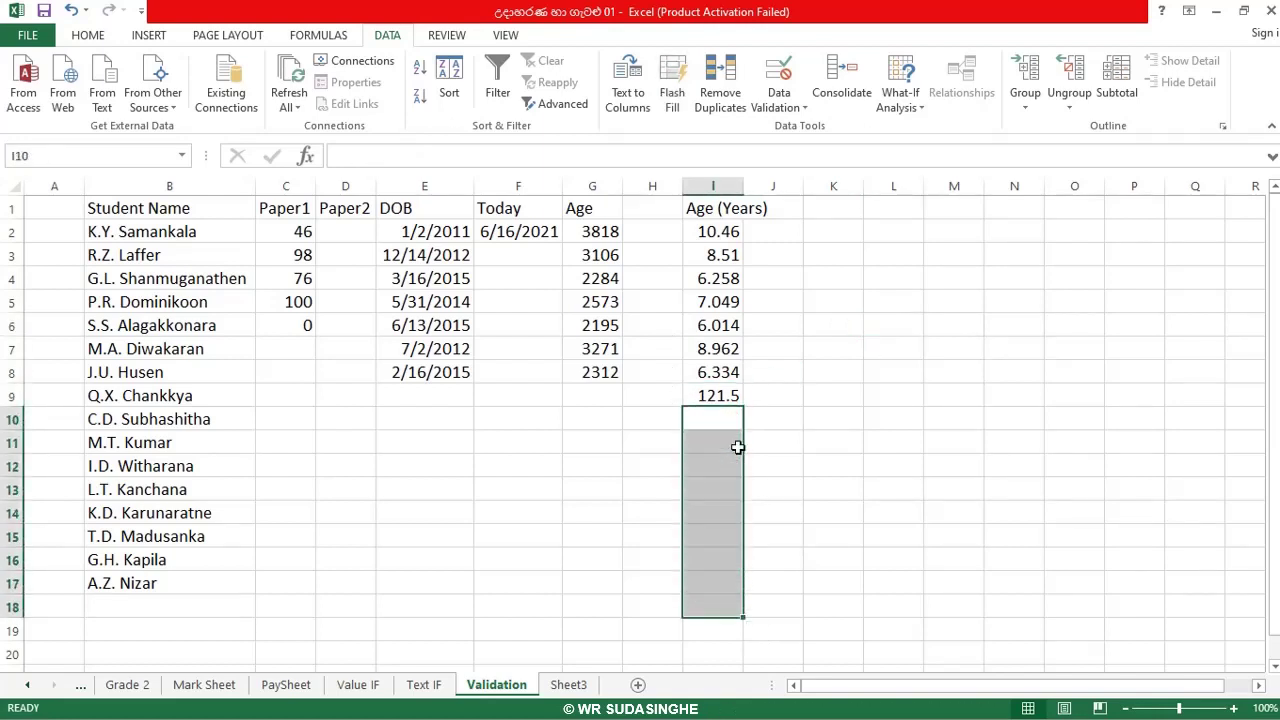
left_click(731, 397)
key("Delete")
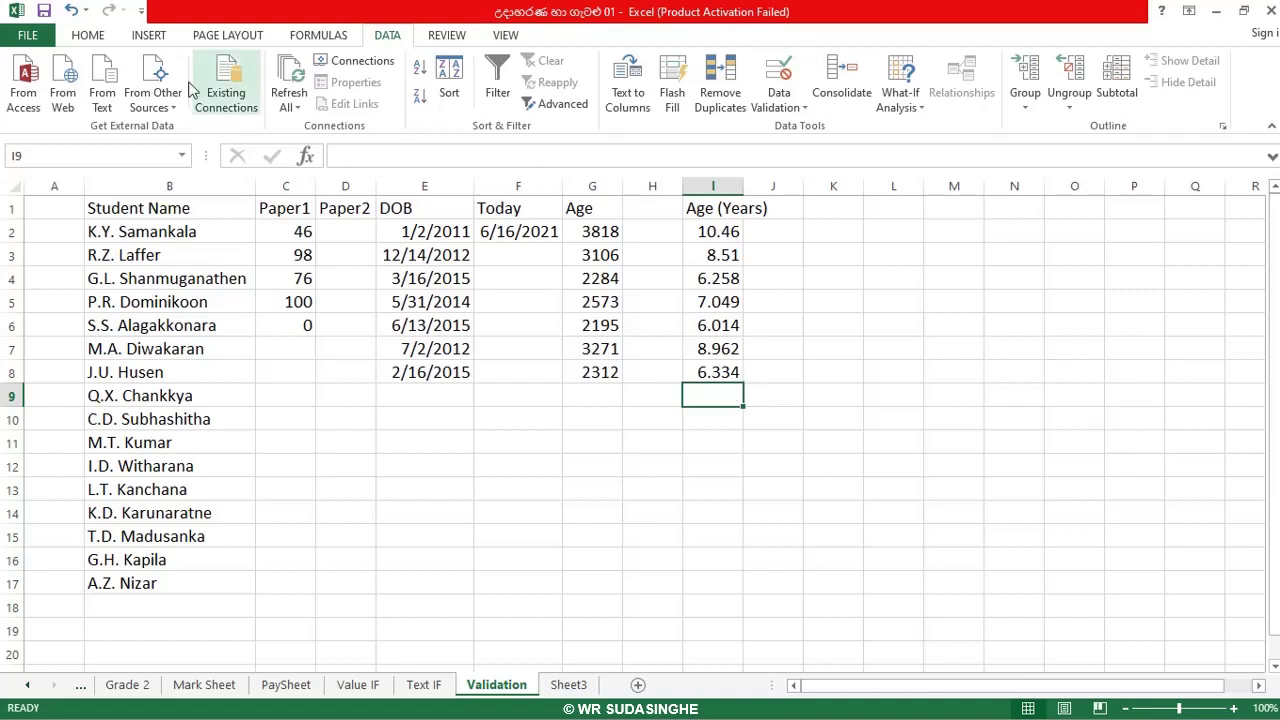
Inspect which cells the age-in-years formula in I2 refers to.
left_click(714, 231)
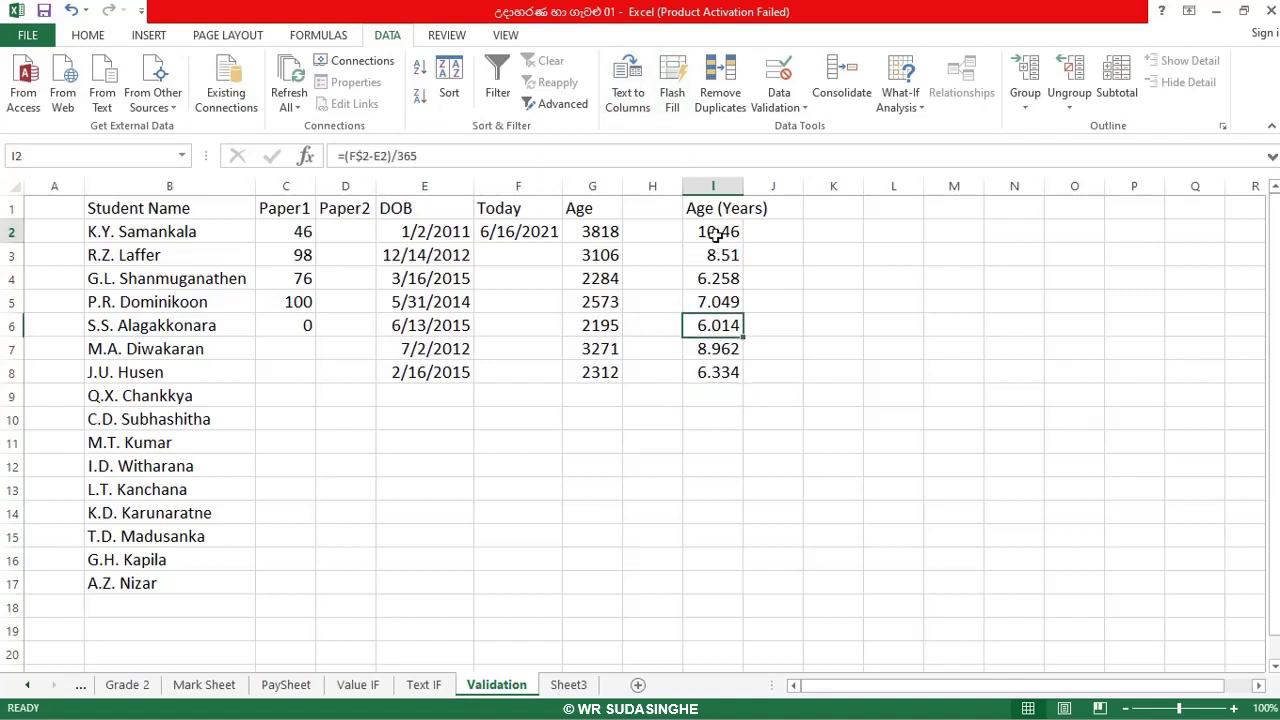
double_click(712, 231)
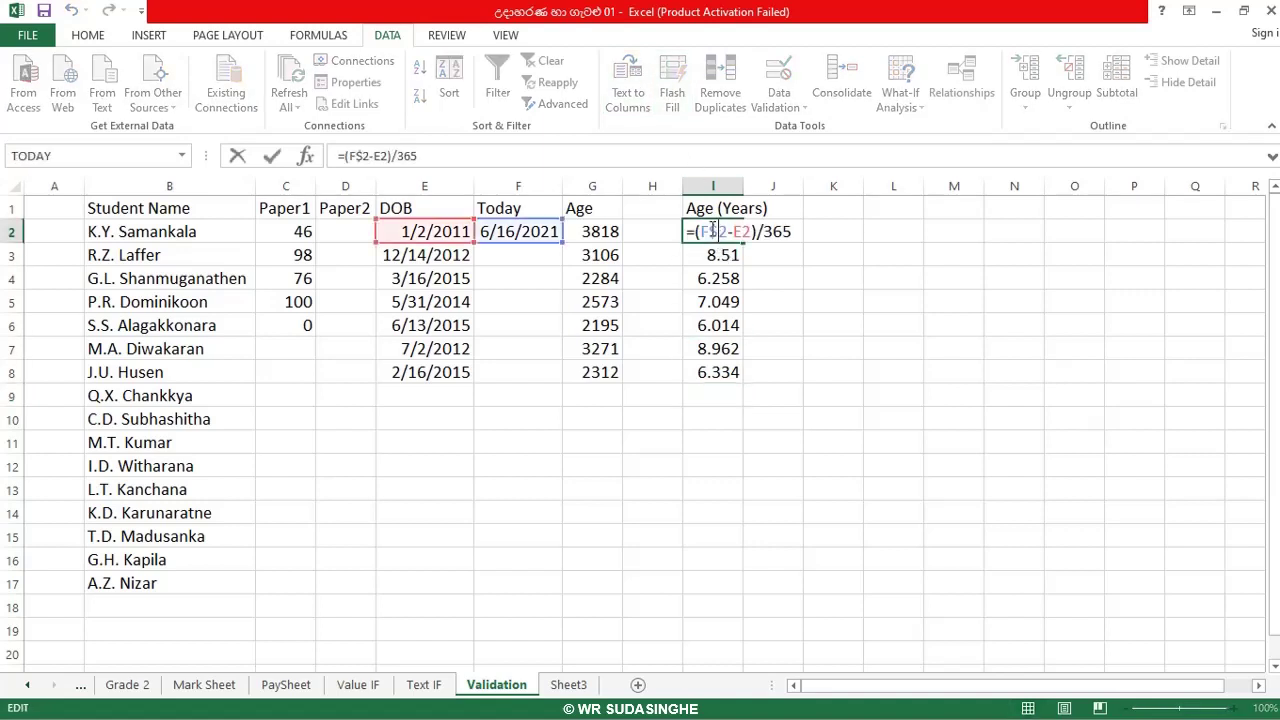
left_click(872, 281)
Format the ages in I2:I8 as Number with 0 decimal places.
left_click(710, 235)
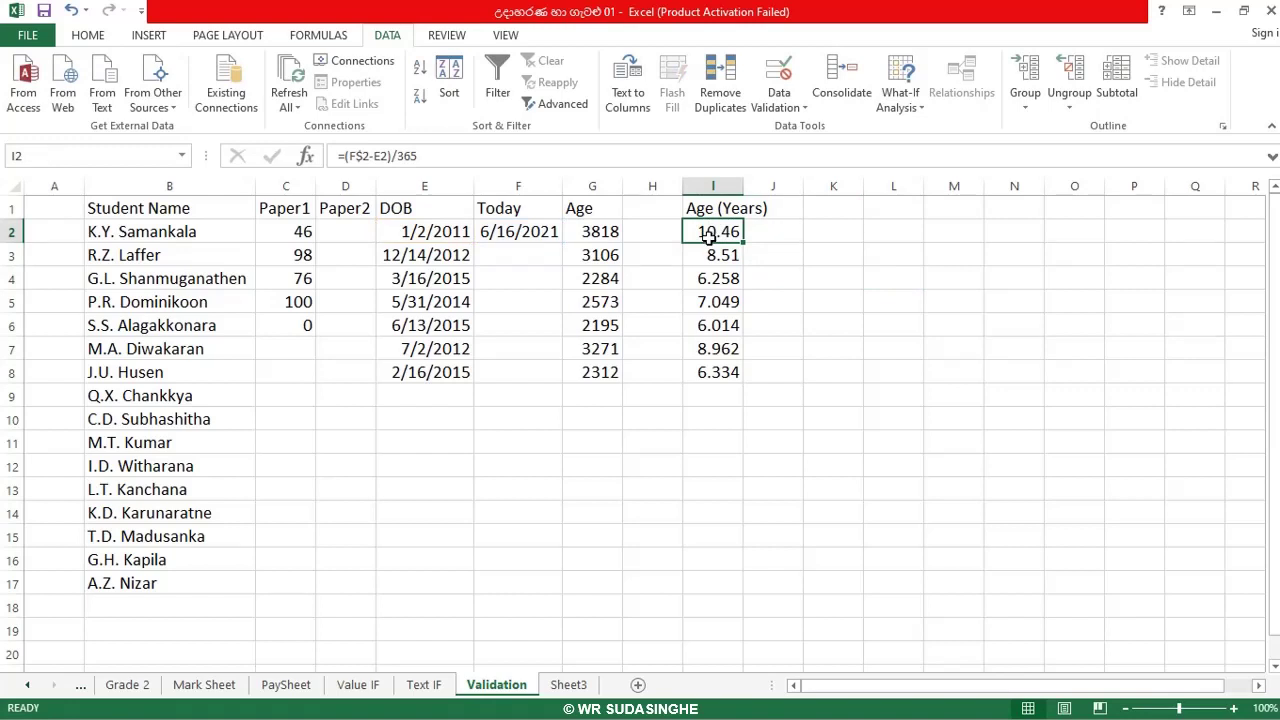
key("shift+Down")
key("shift+Down")
key("shift+Down")
key("shift+Down")
key("shift+Down")
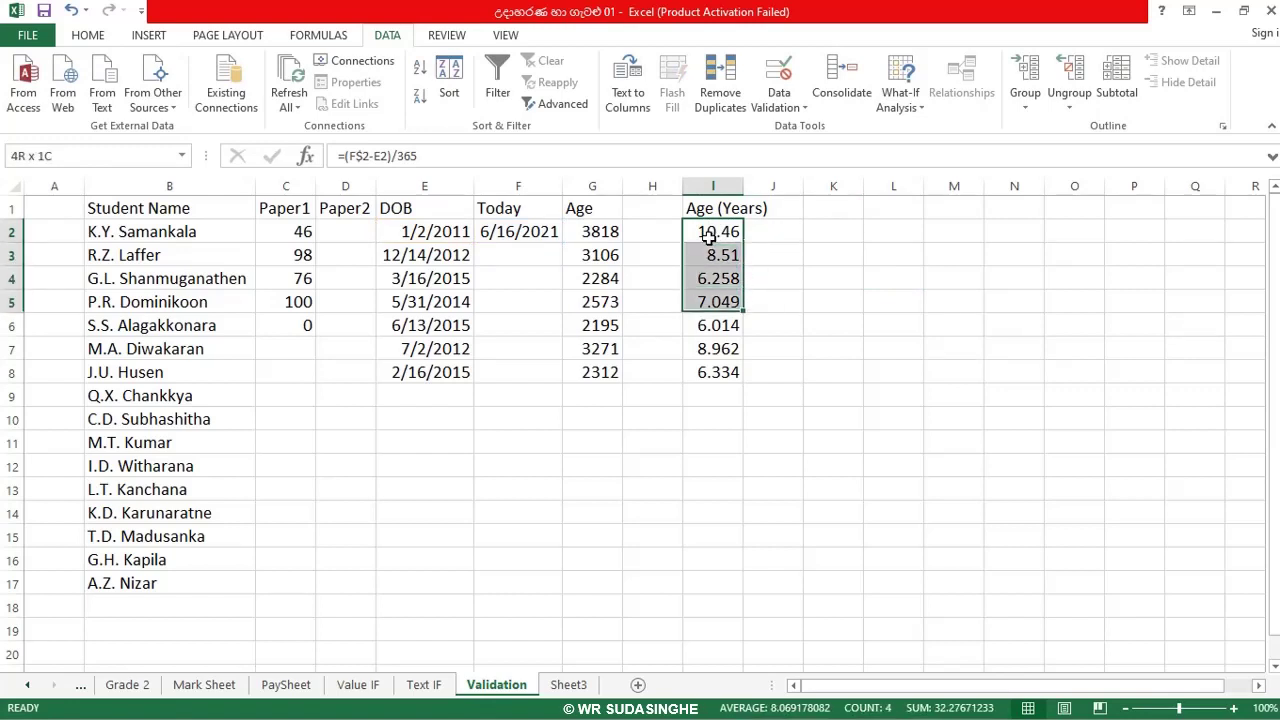
key("shift+Down")
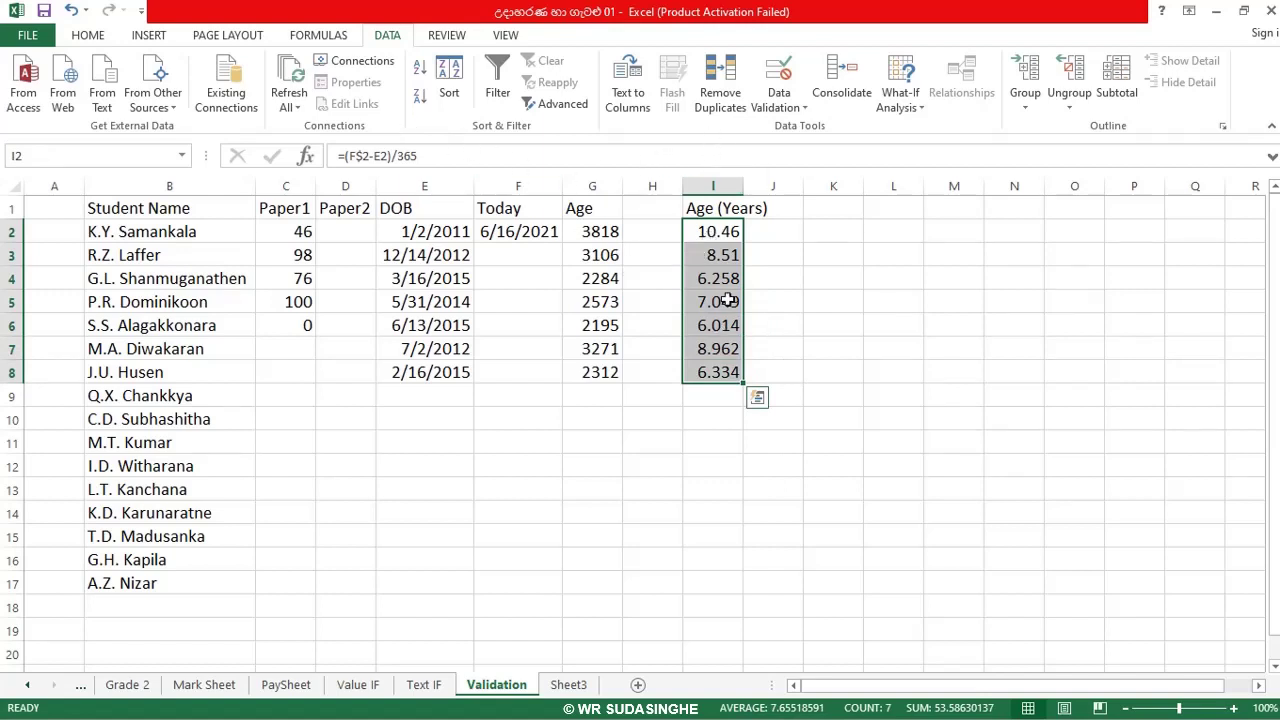
left_click(88, 36)
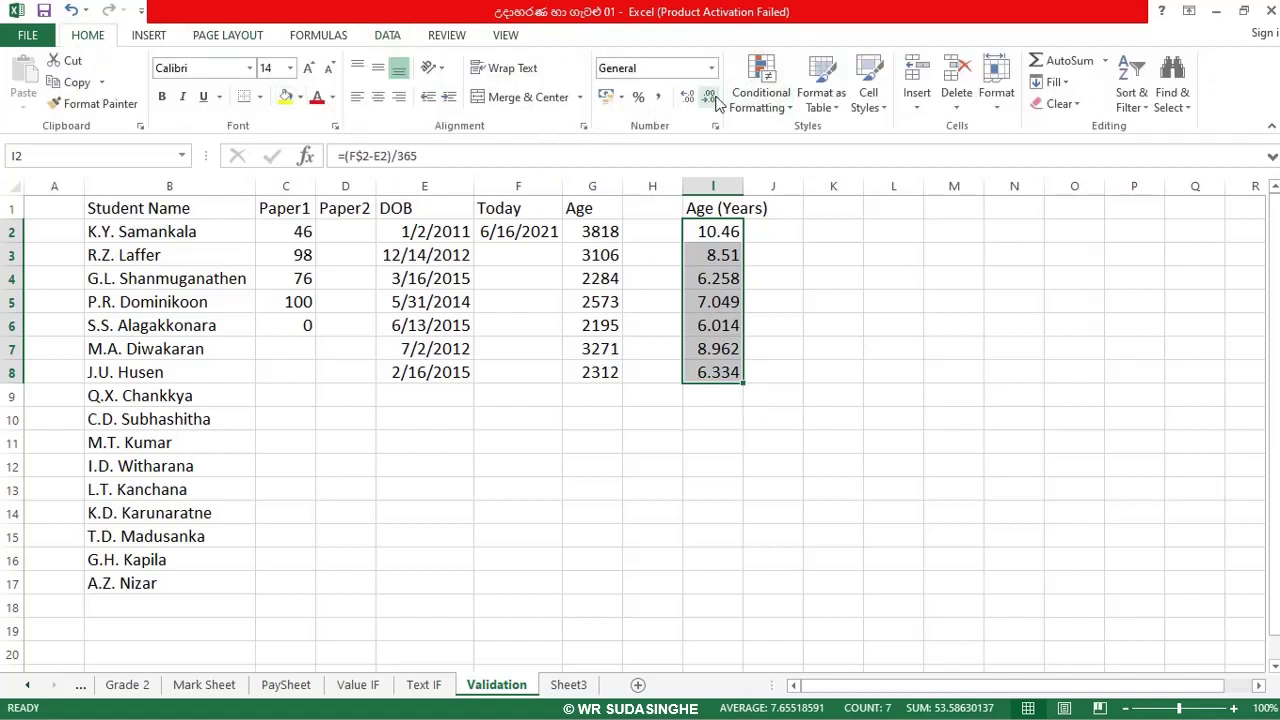
left_click(998, 105)
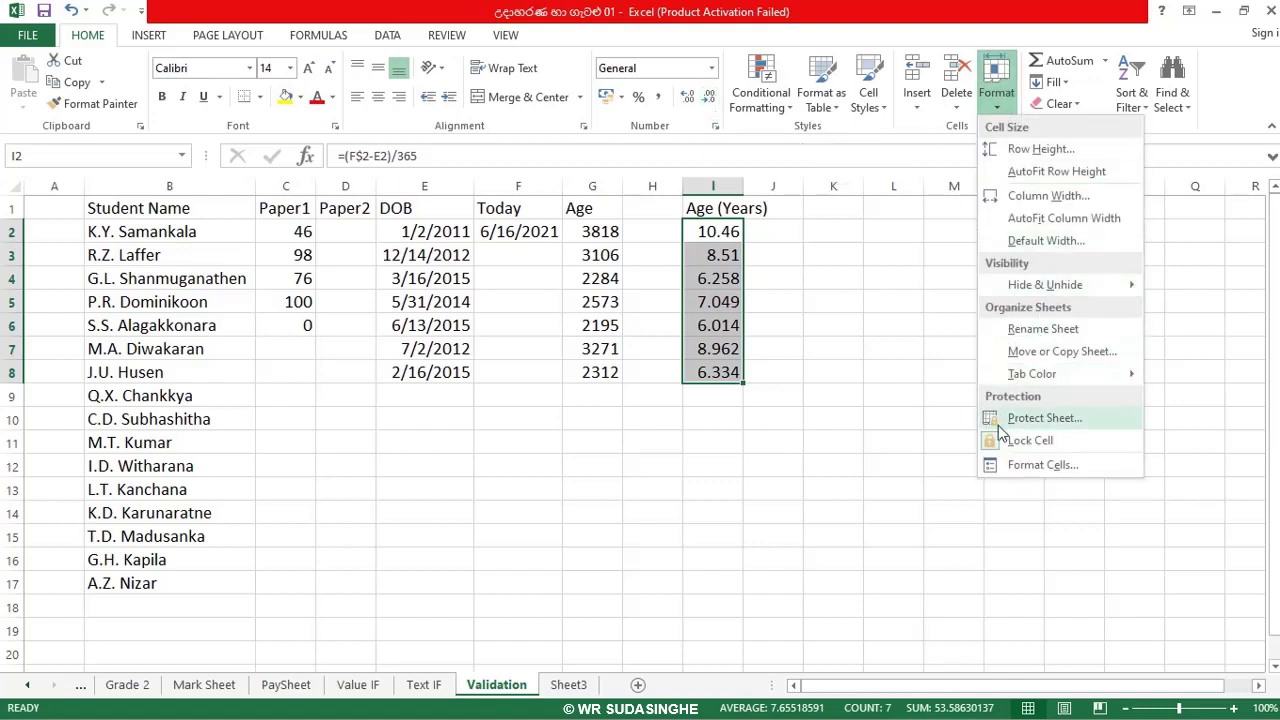
left_click(1013, 466)
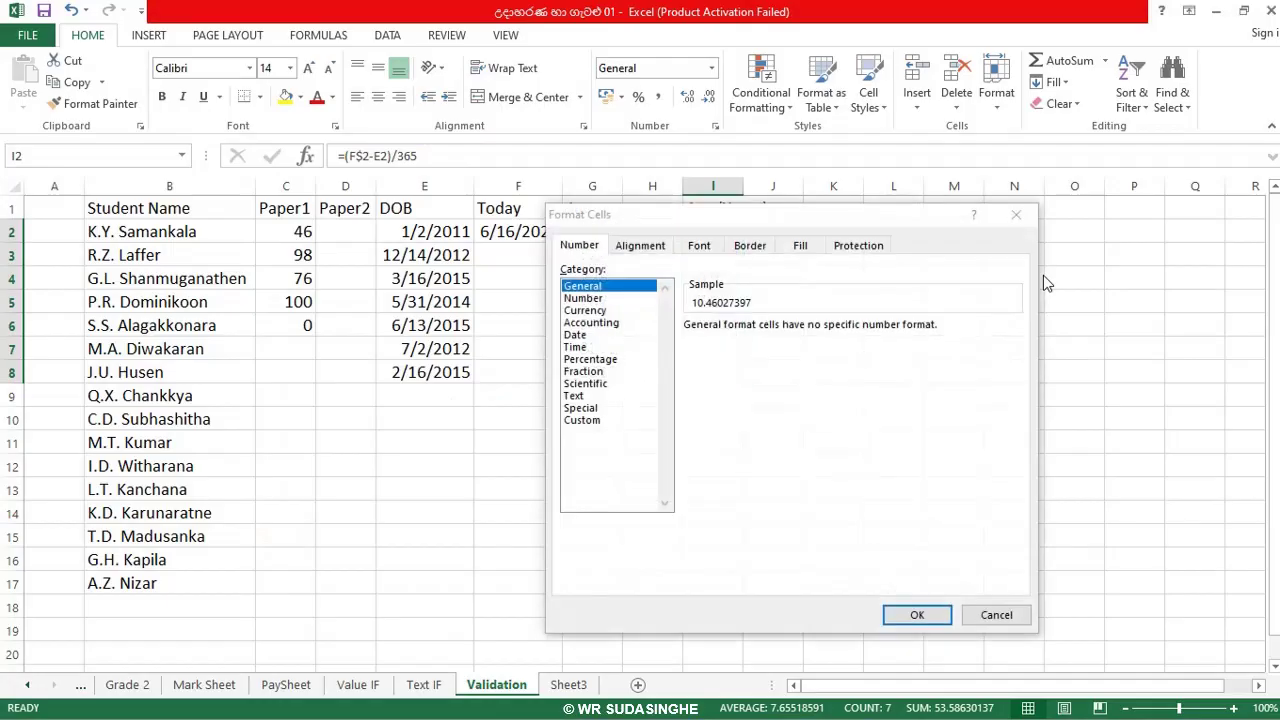
left_click(609, 300)
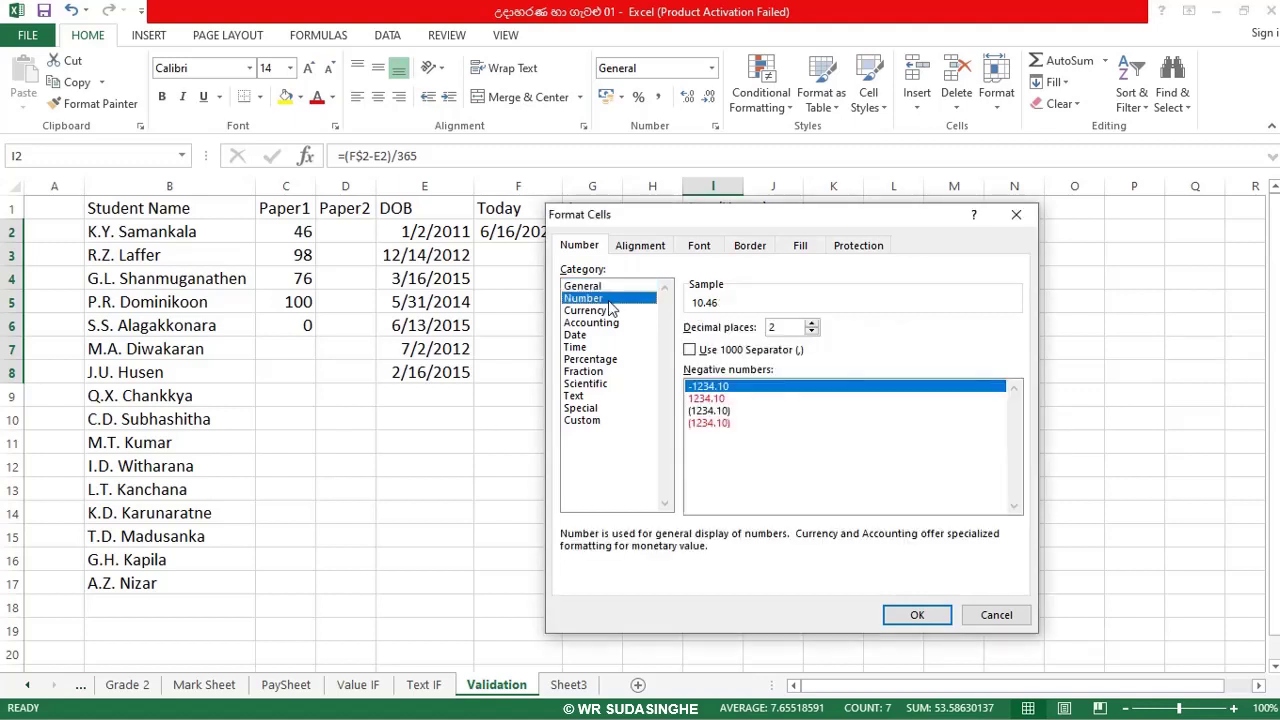
left_click(610, 289)
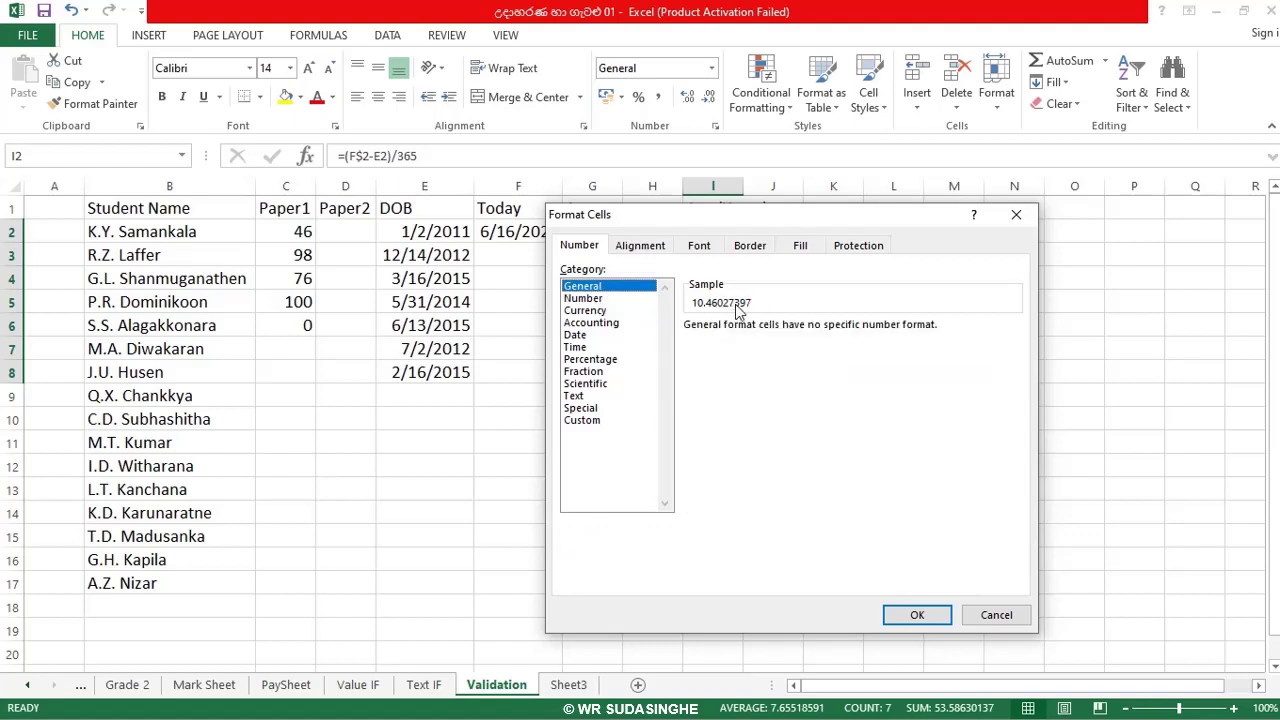
left_click(590, 298)
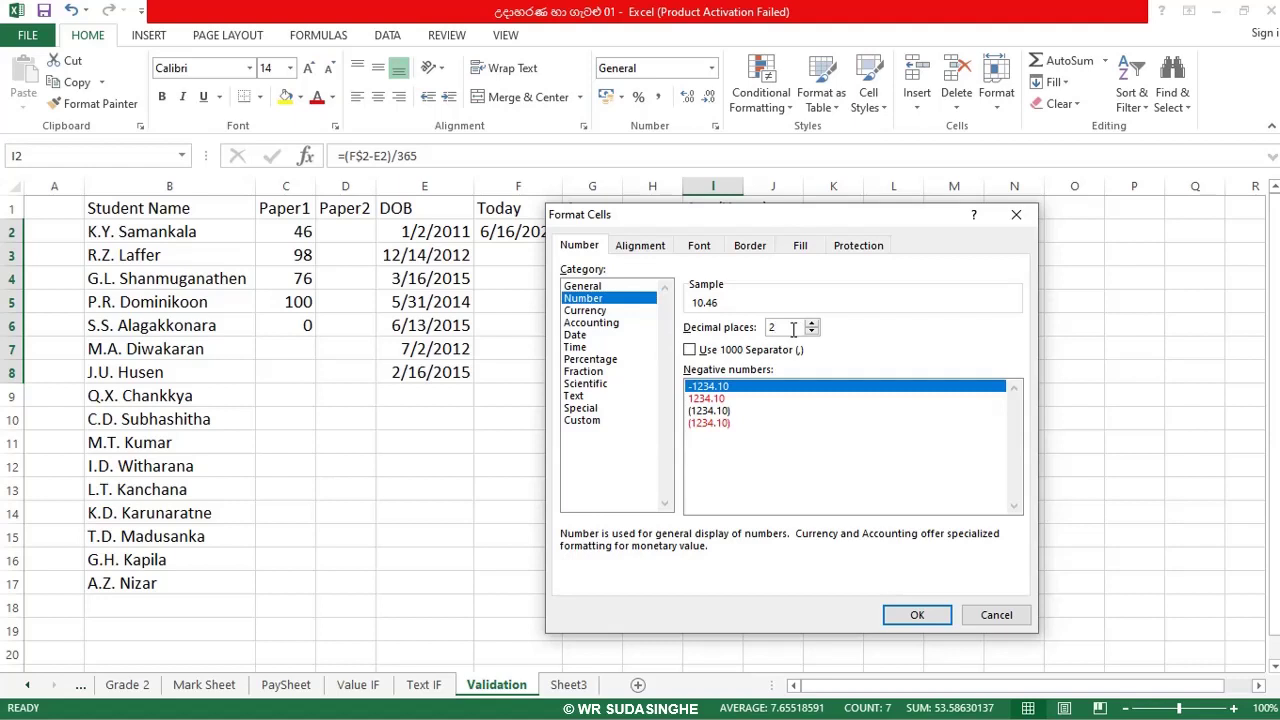
type("0")
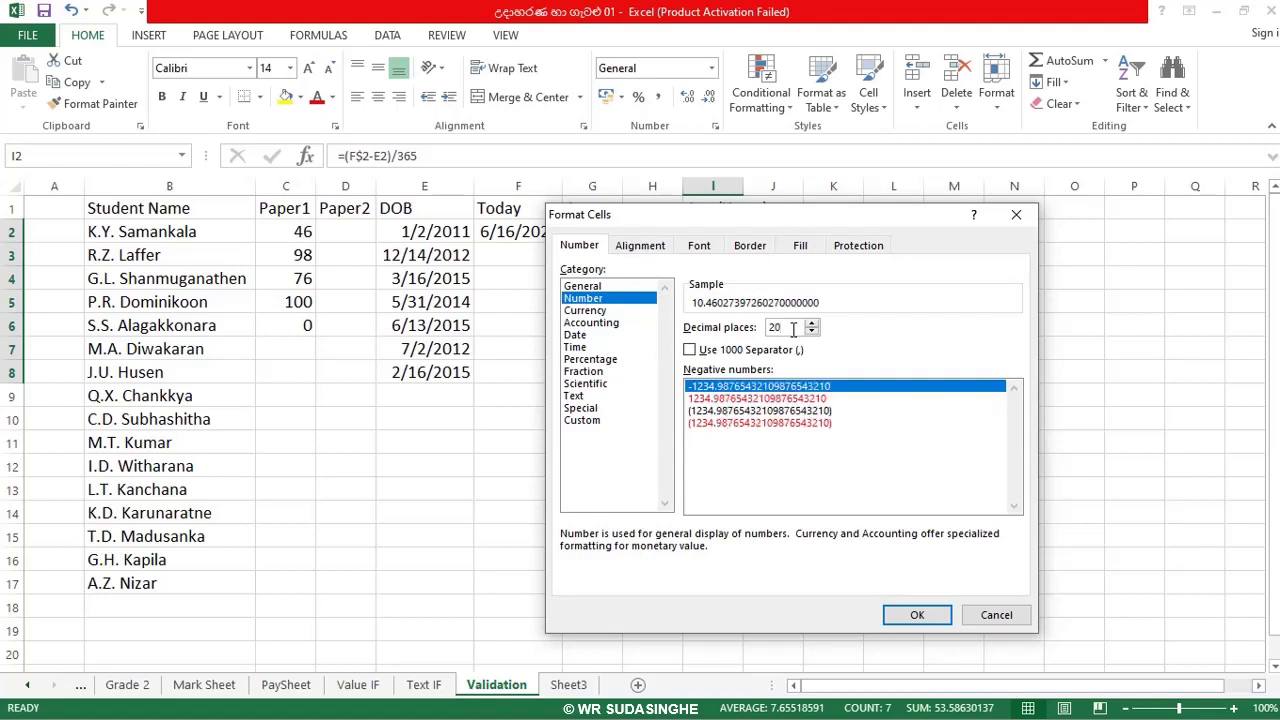
key("BackSpace")
key("BackSpace")
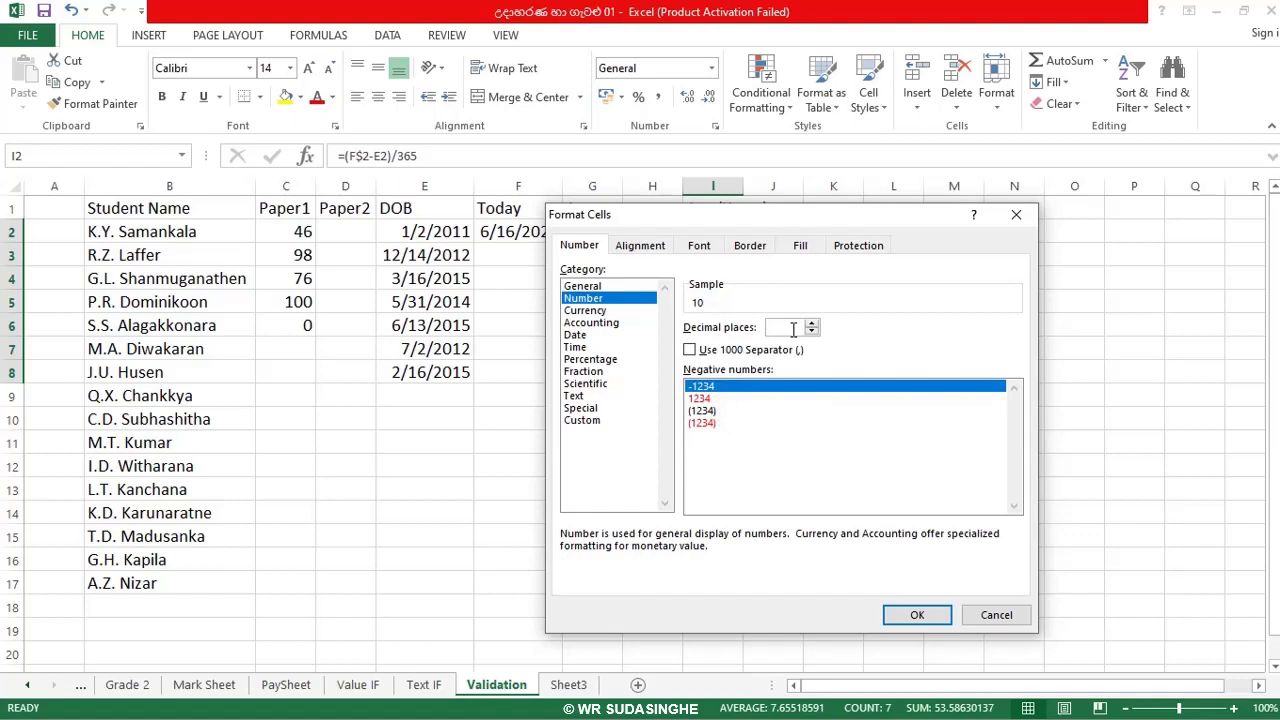
type("0")
left_click(916, 614)
left_click(914, 608)
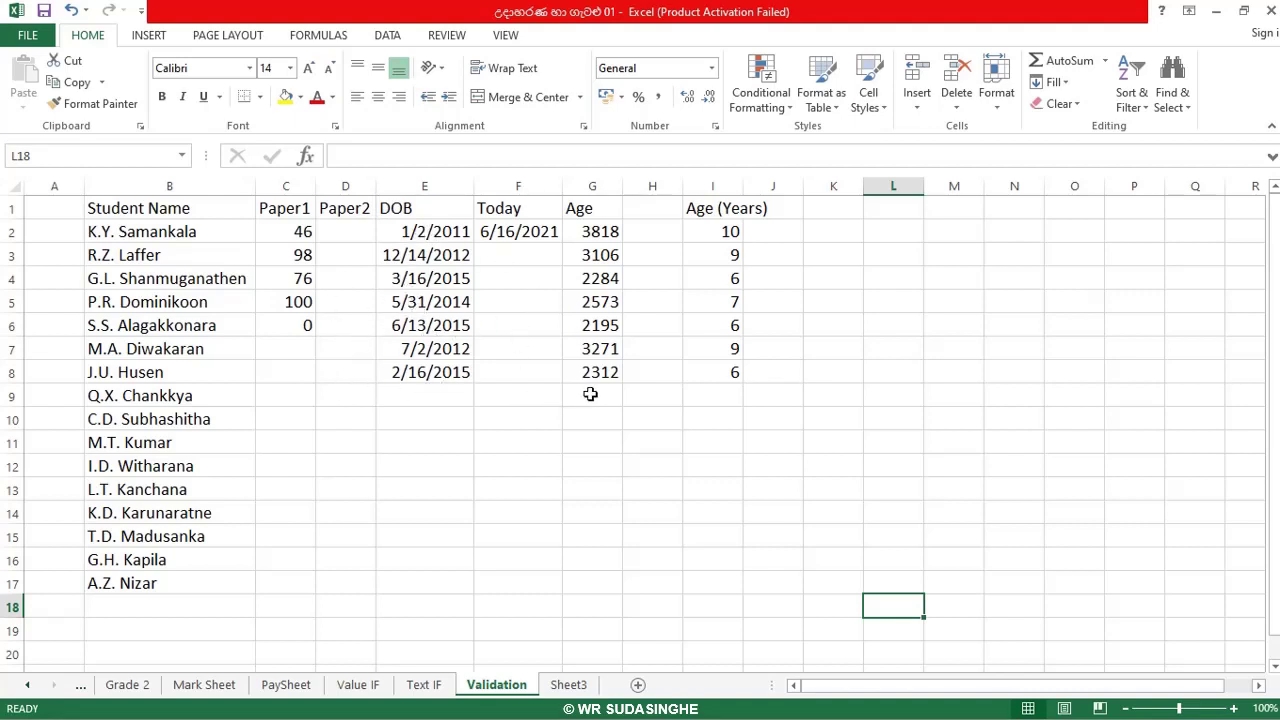
Enter the student's date of birth in cell E9, within the validated date range.
double_click(442, 394)
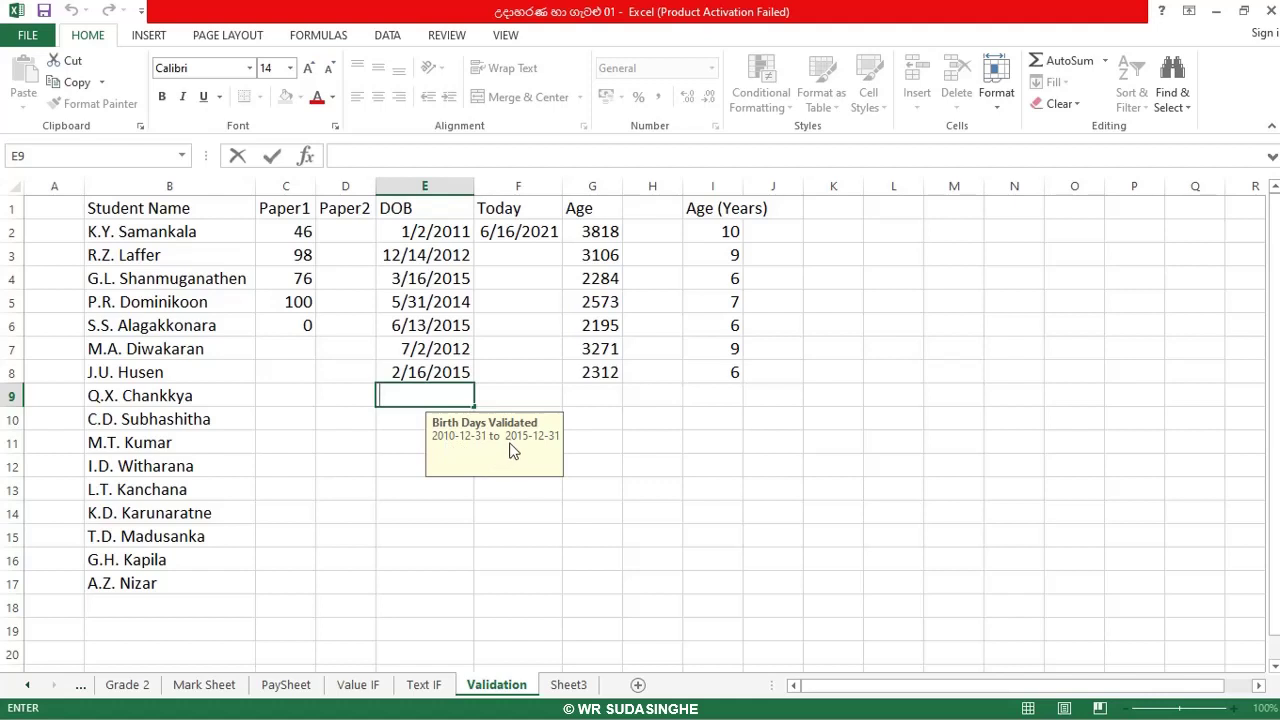
type("7/23/201")
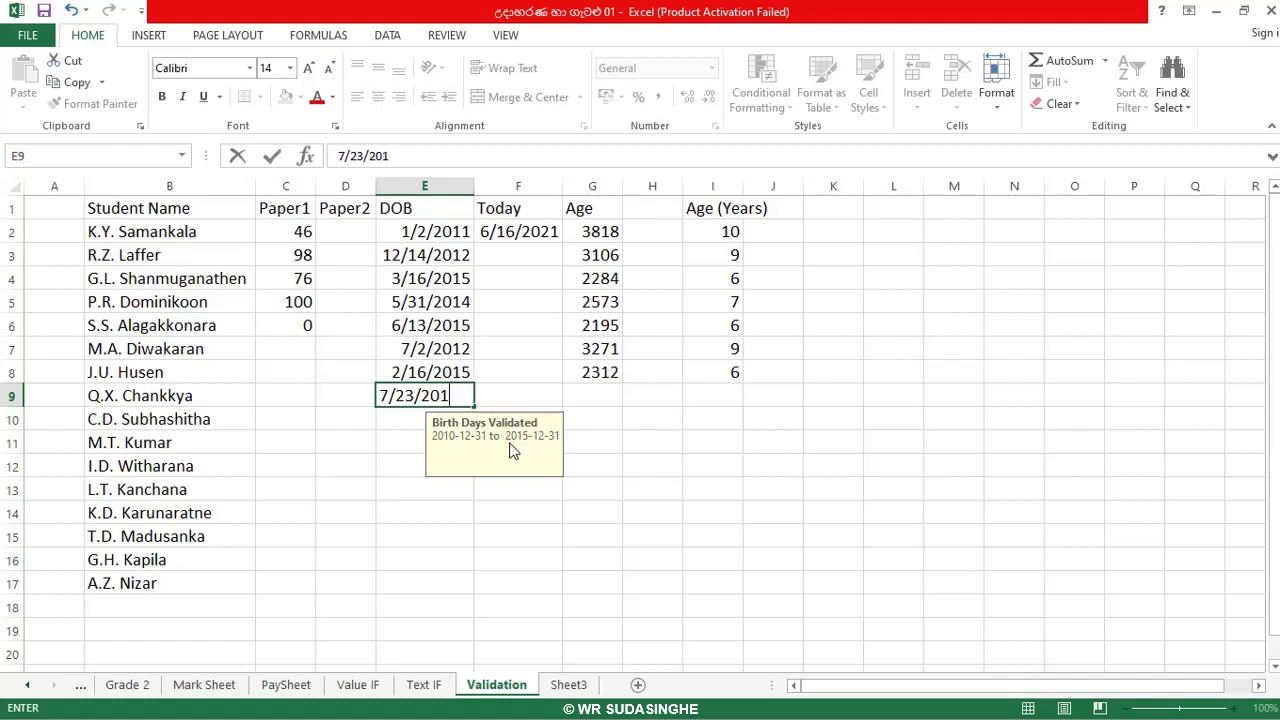
type("4")
key("Return")
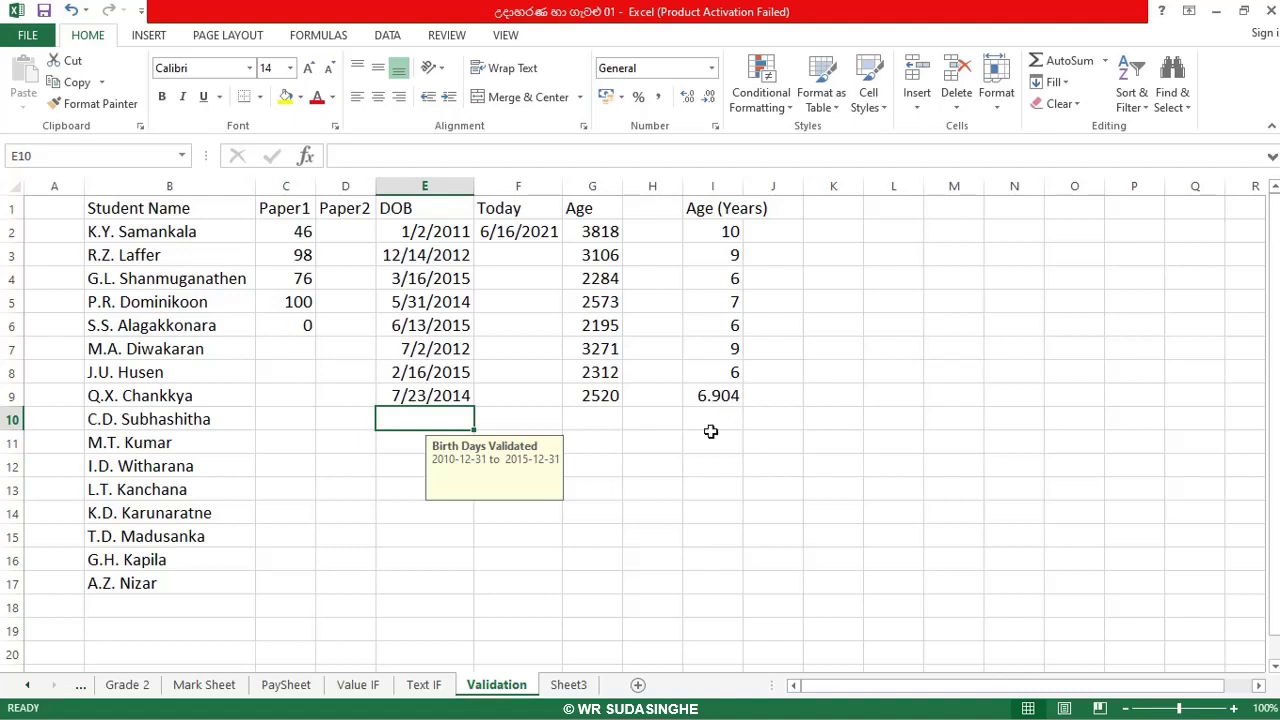
double_click(602, 493)
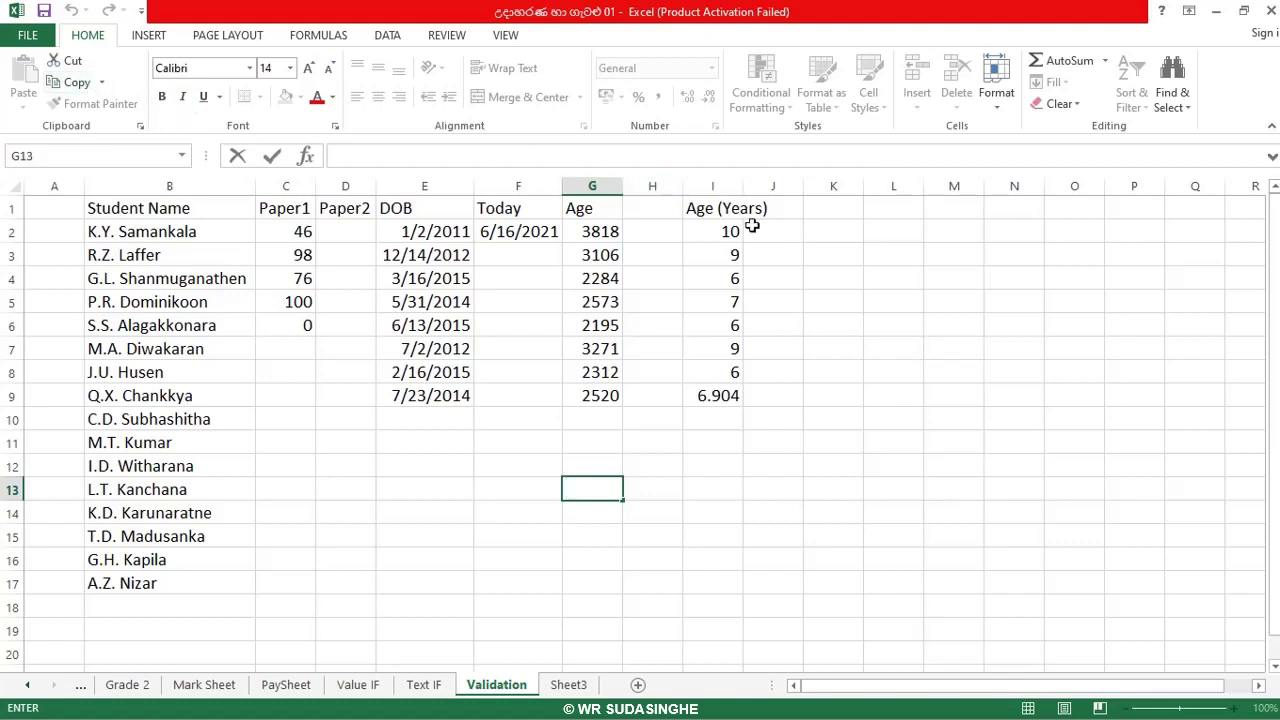
Review the validation input messages on the Paper1 mark in C3 and the DOB cells E3 and E5, plus the formula in F2.
left_click(844, 236)
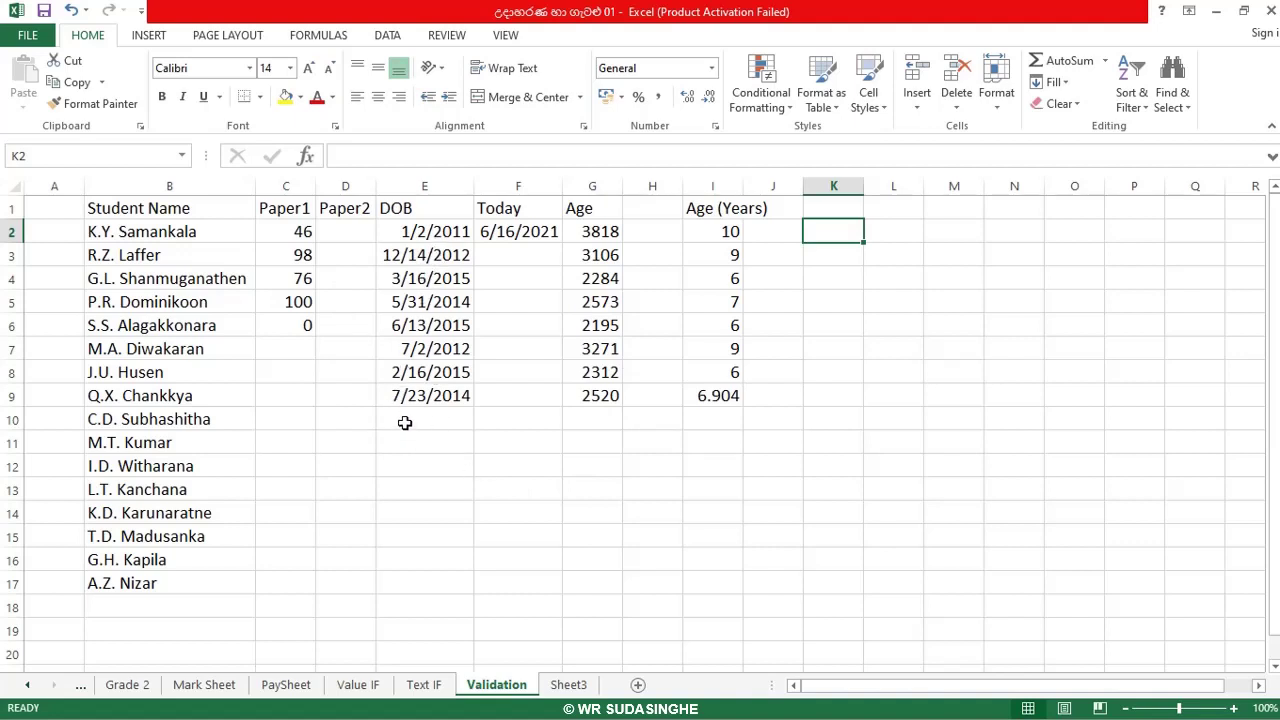
left_click(272, 251)
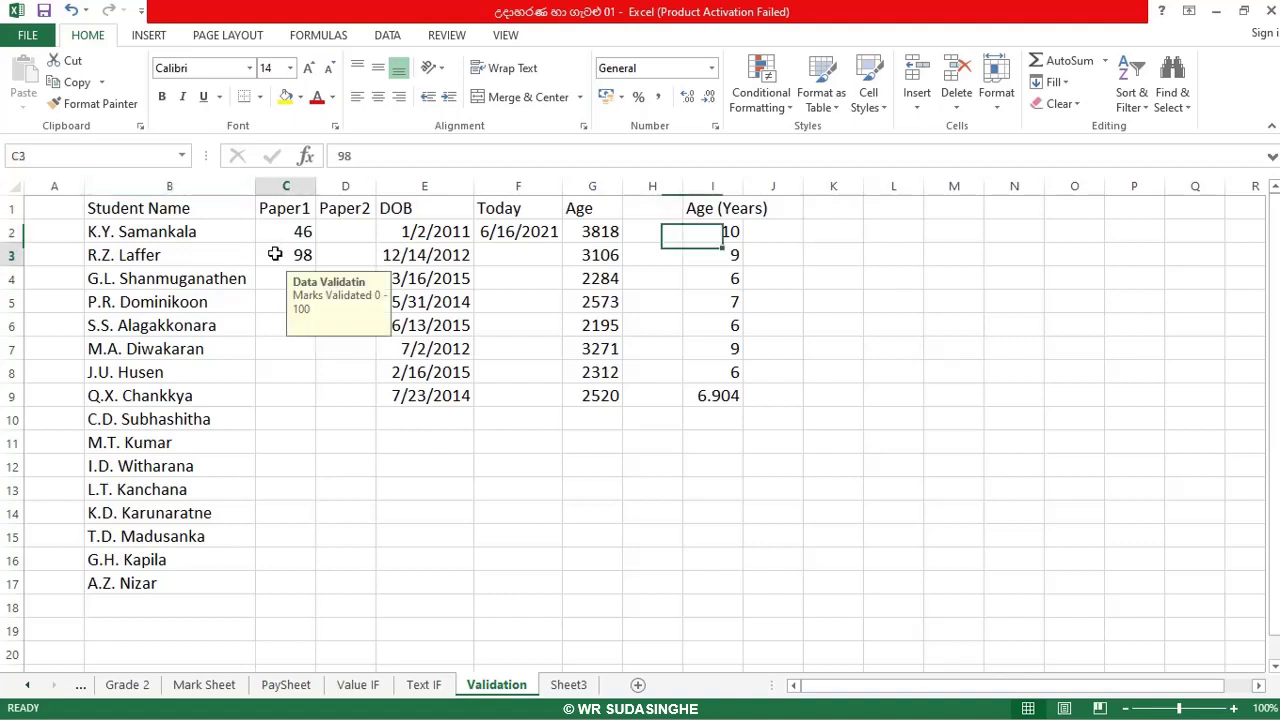
left_click(392, 258)
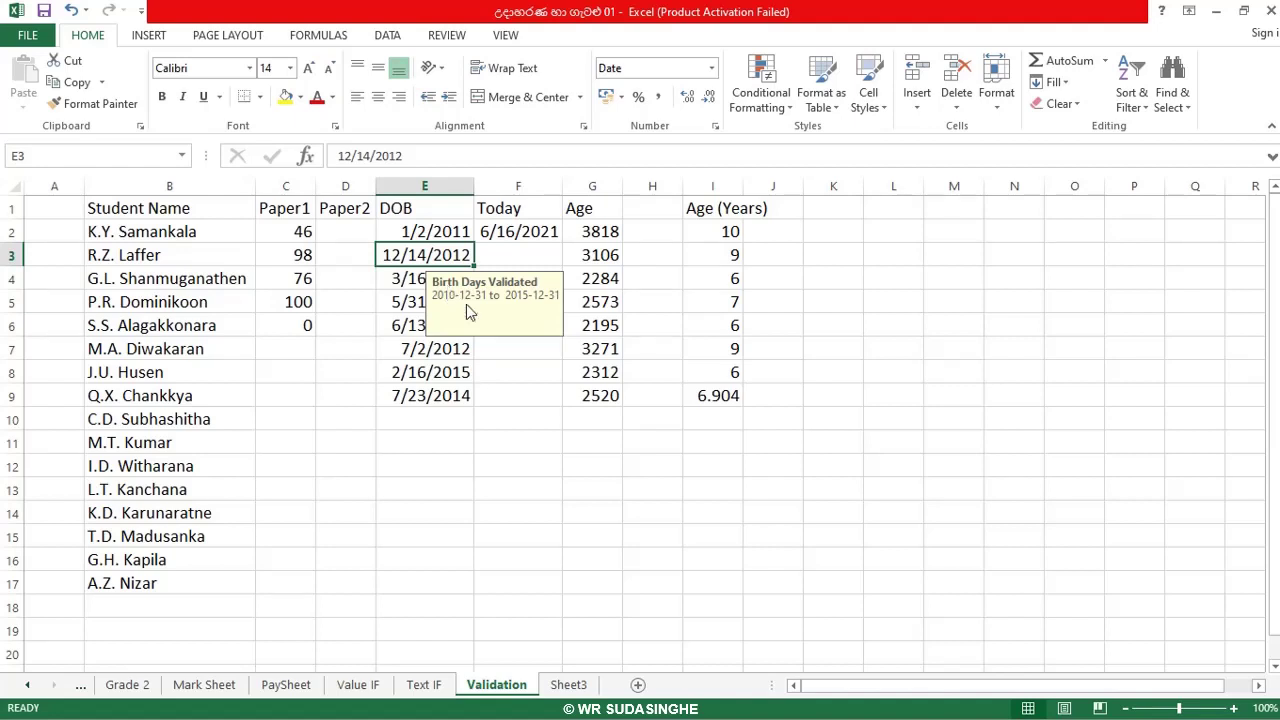
left_click(398, 302)
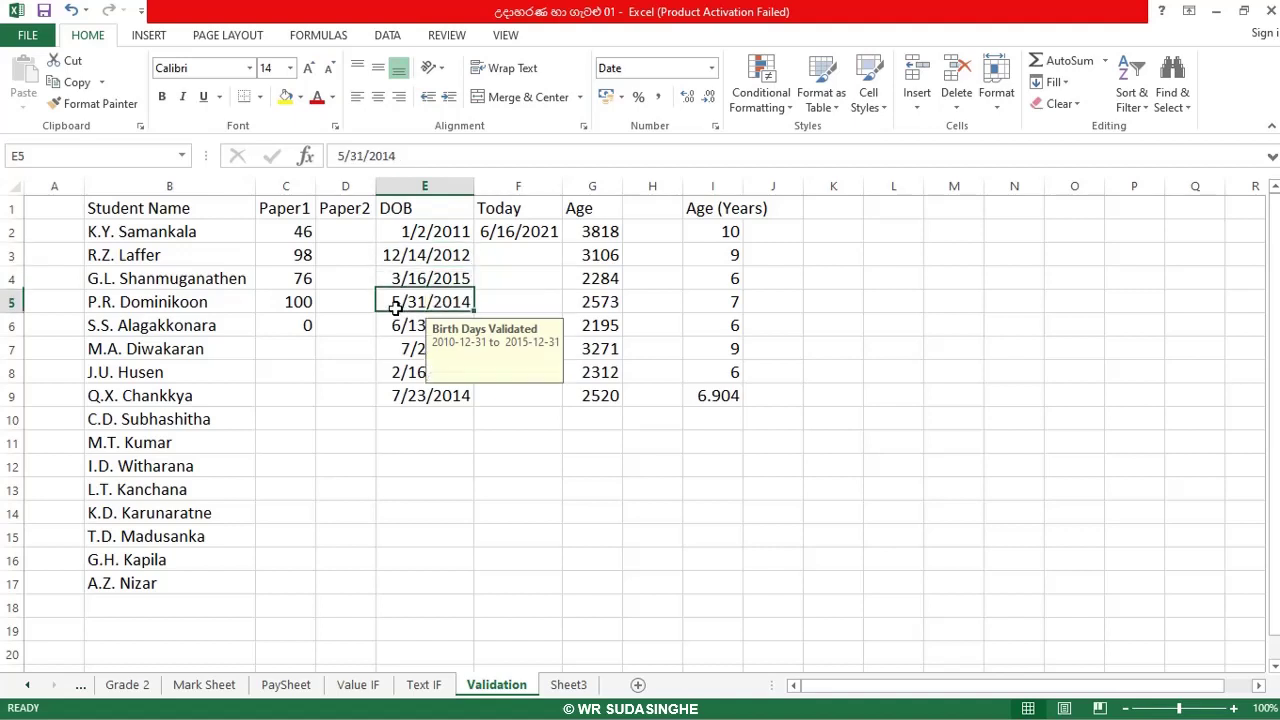
left_click(519, 235)
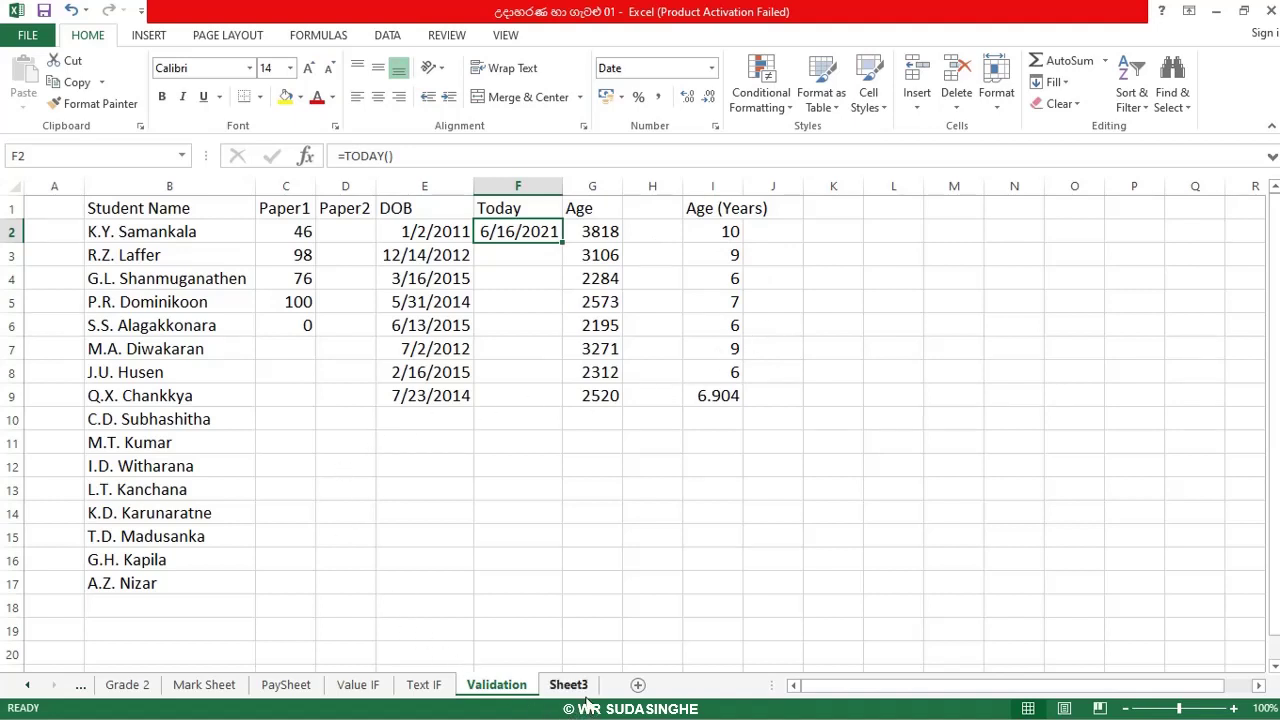
Look through the Text IF, Value IF, PaySheet, Sheet3 and Validation worksheets to review the earlier exercises.
left_click(424, 684)
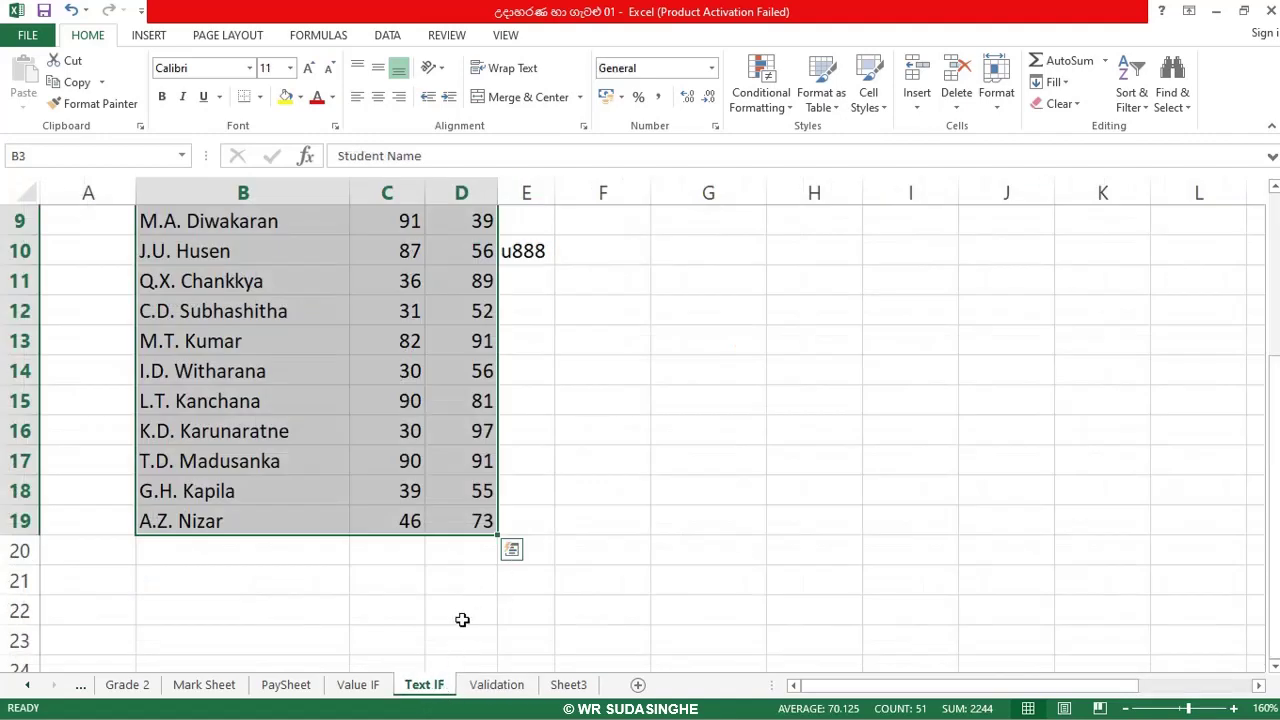
left_click(362, 692)
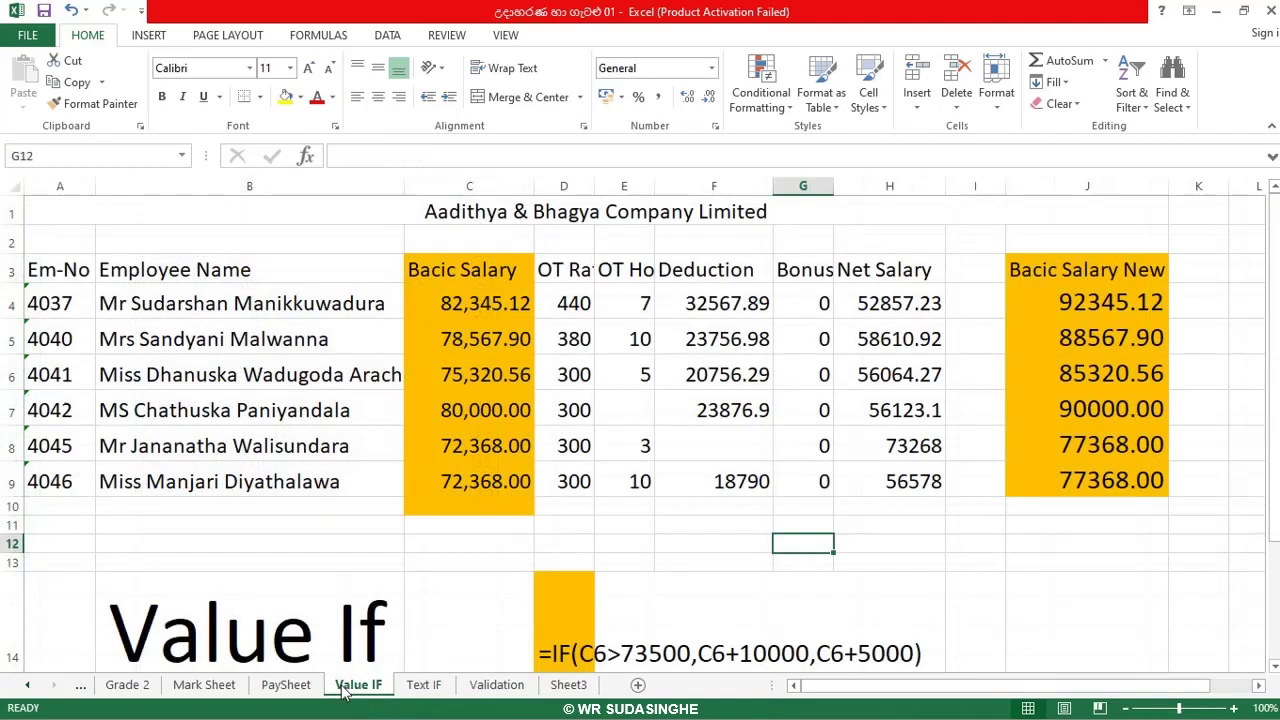
left_click(290, 690)
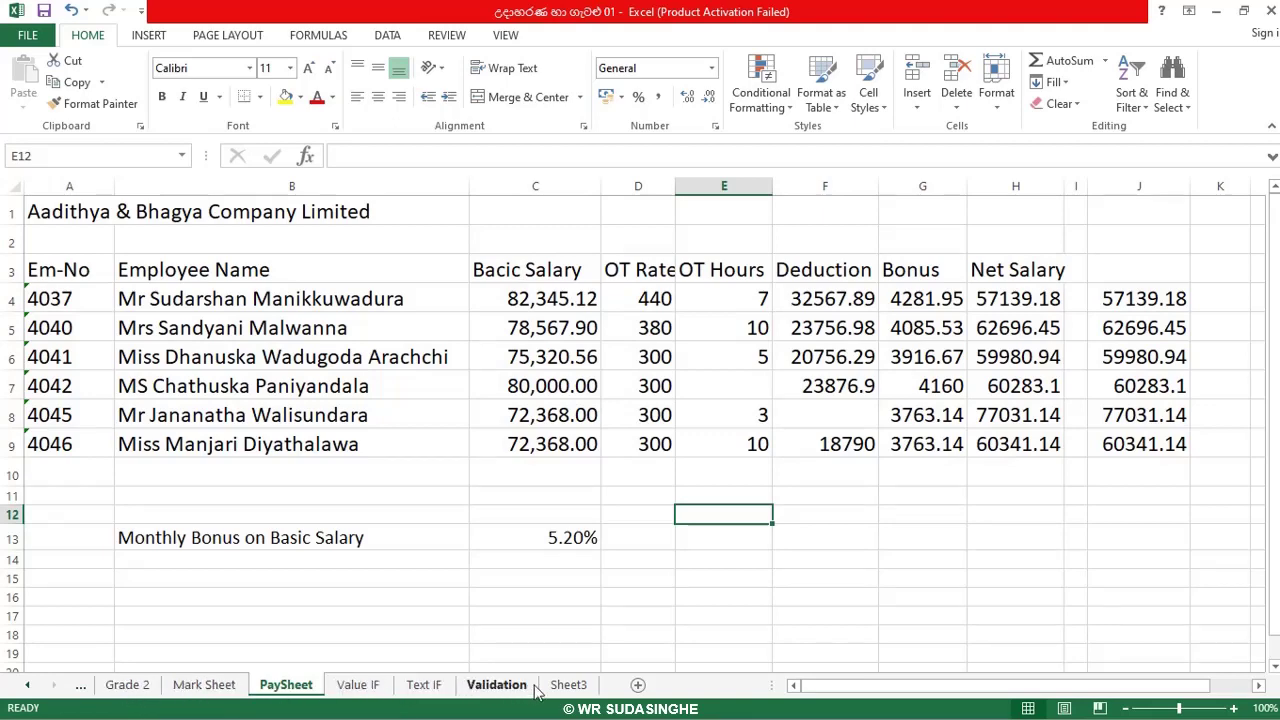
left_click(568, 686)
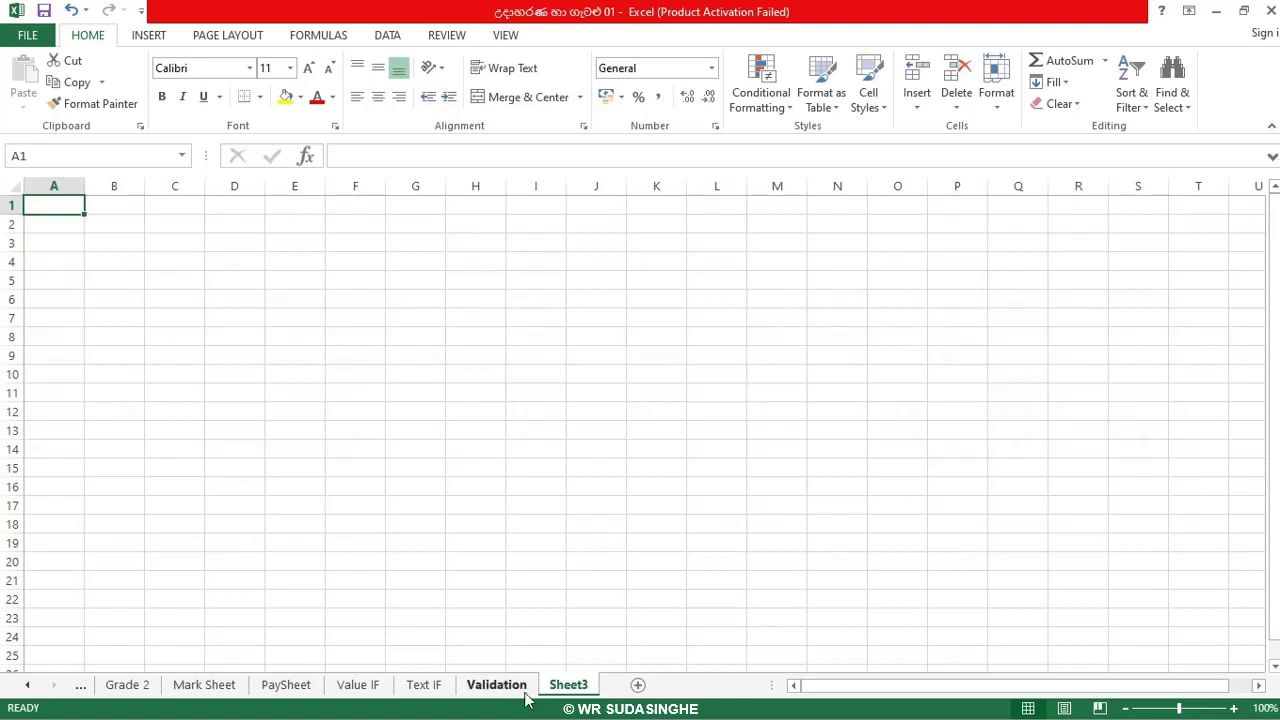
left_click(497, 686)
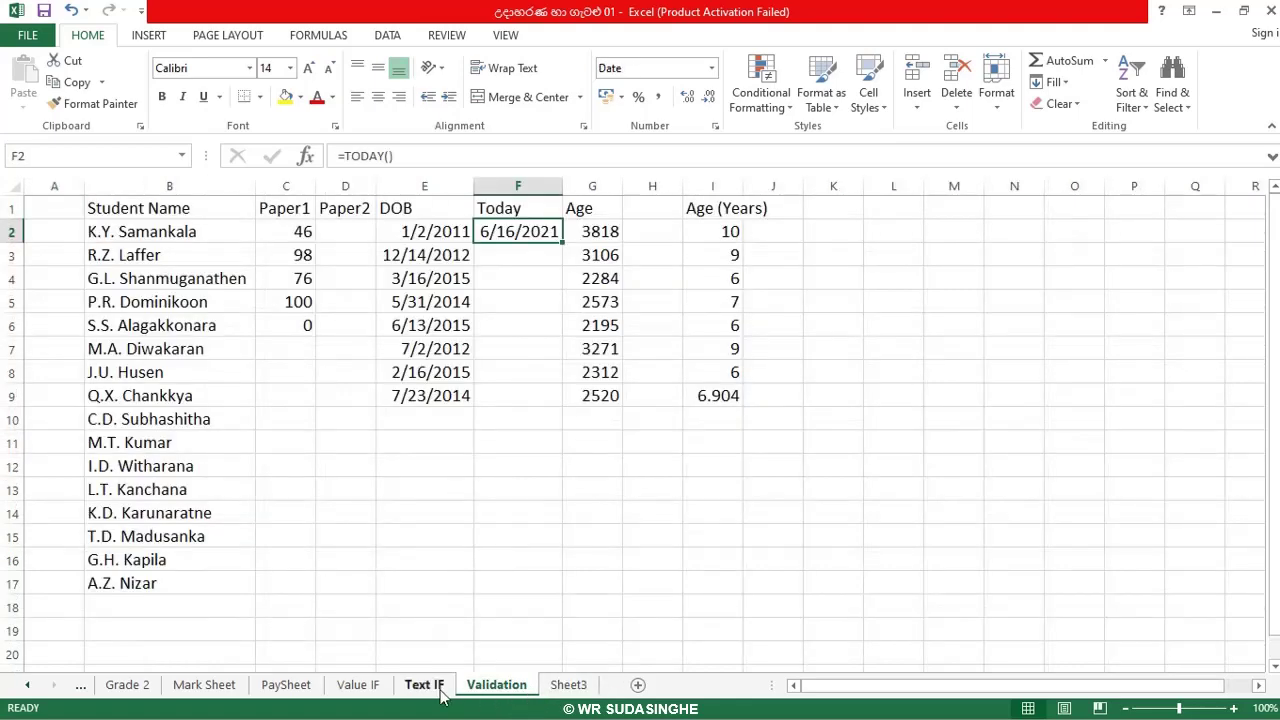
left_click(360, 686)
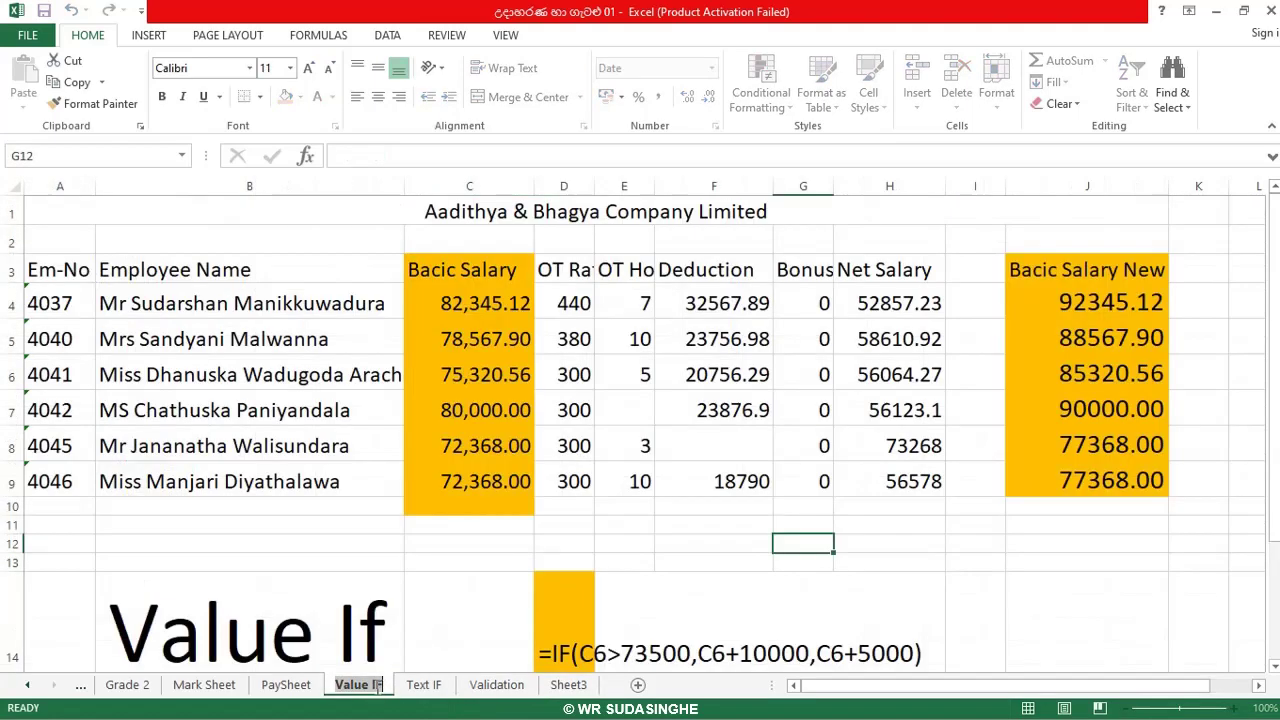
left_click(296, 686)
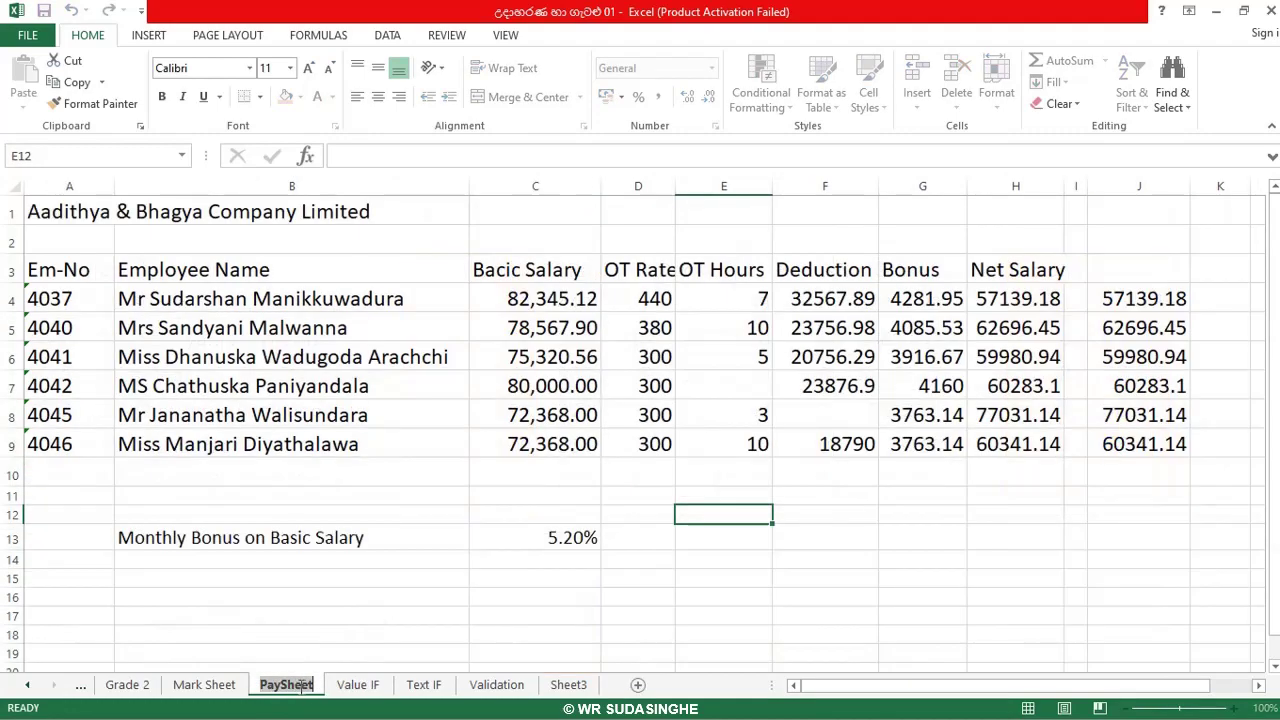
Insert a new blank worksheet directly after the Mark Sheet worksheet.
left_click(236, 685)
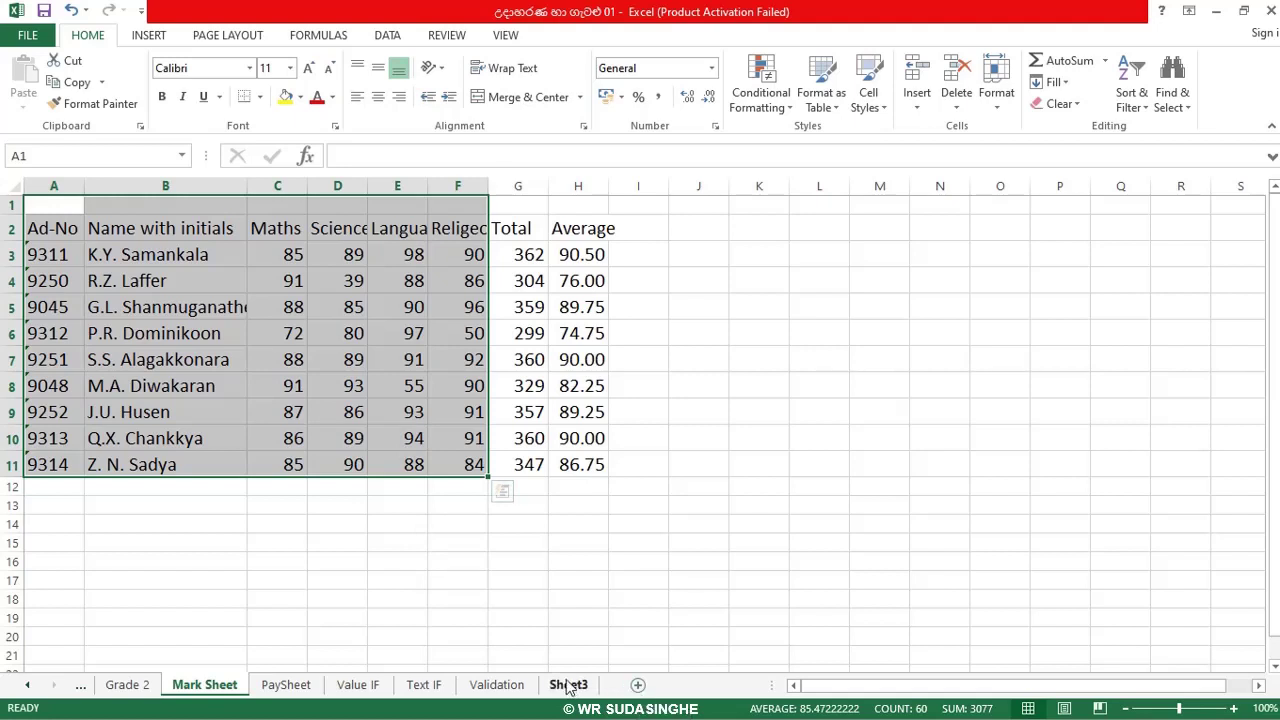
key("Escape")
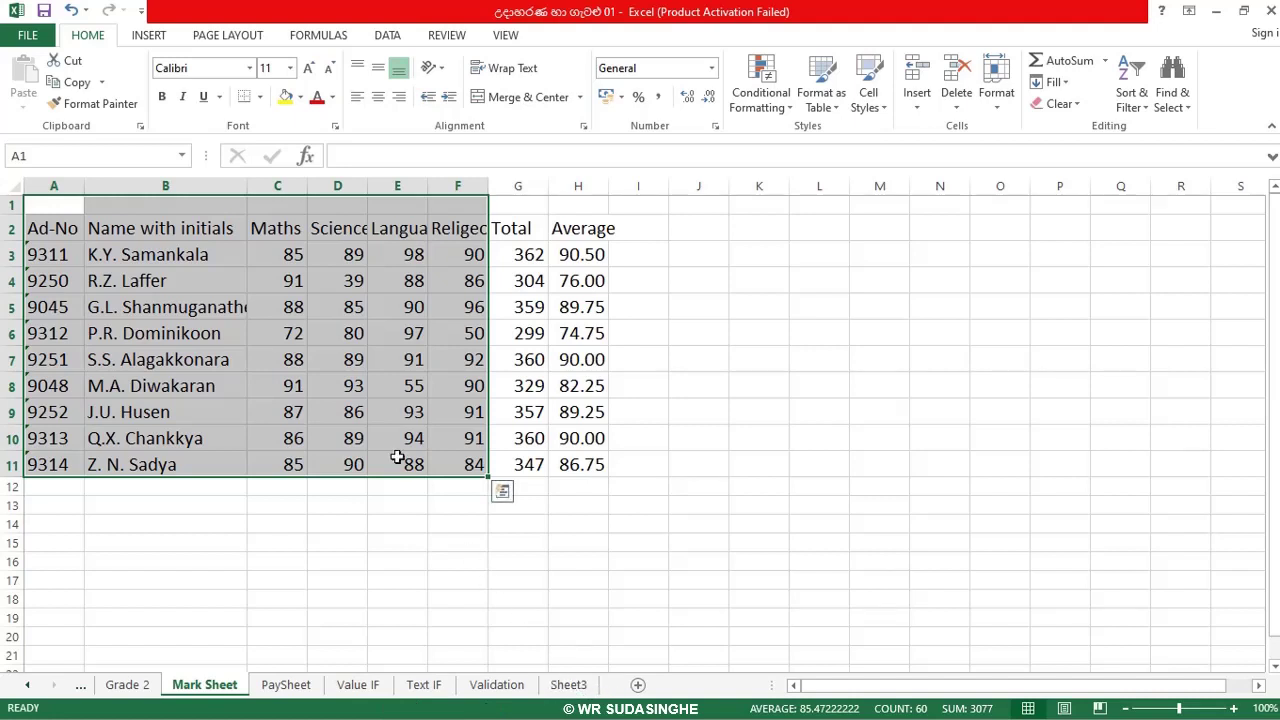
left_click(637, 686)
left_click(640, 688)
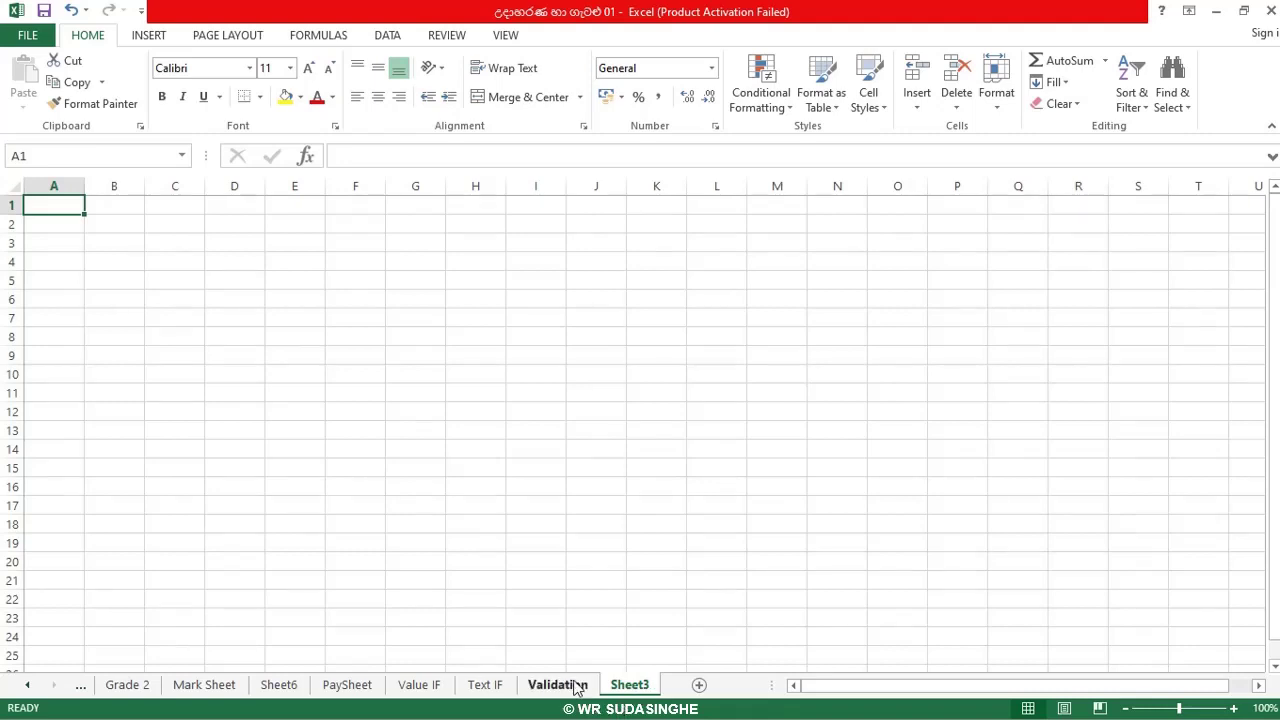
Review the Text IF, Value IF, PaySheet, Grade 2 and If Ferther worksheets to recap the functions used in each.
left_click(492, 686)
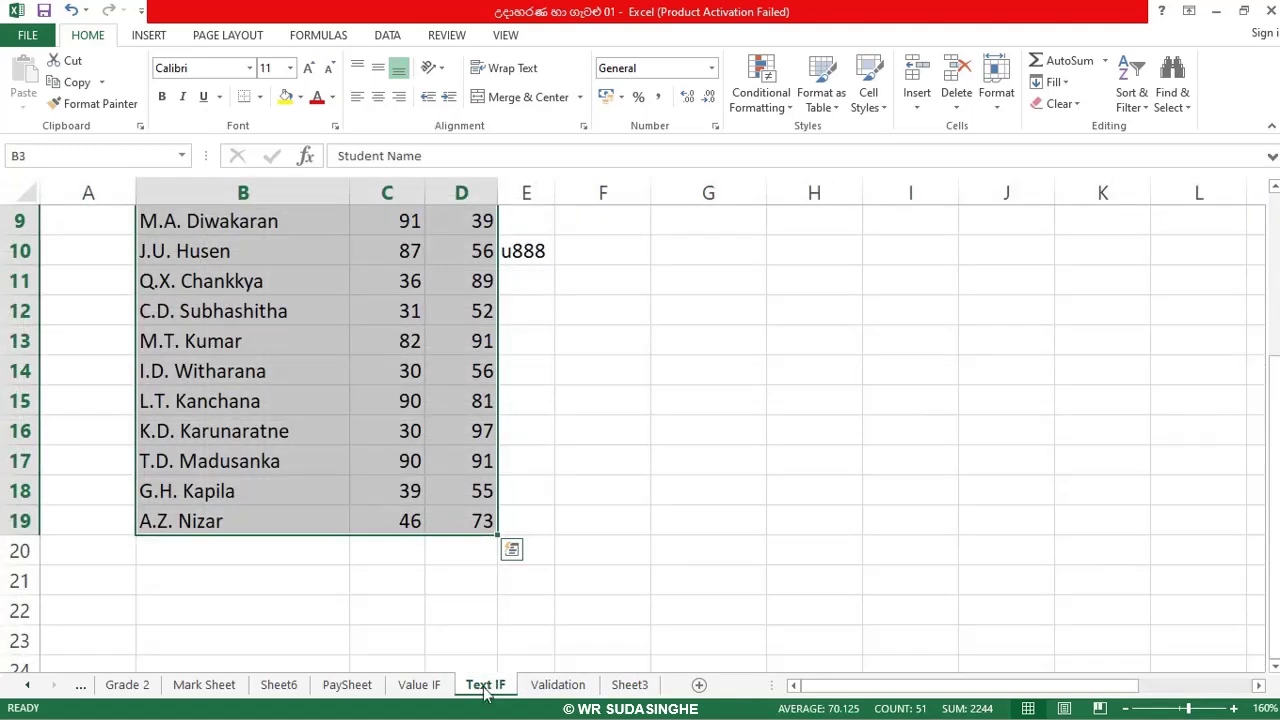
left_click(424, 686)
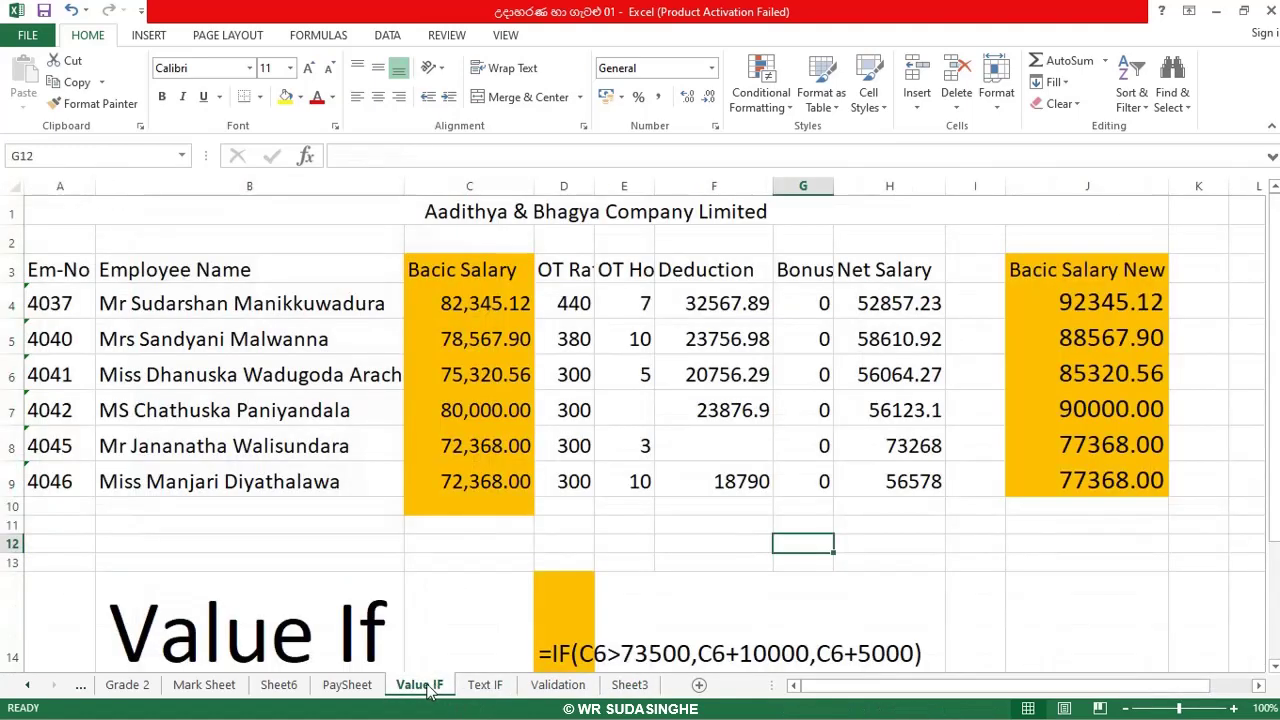
left_click(347, 686)
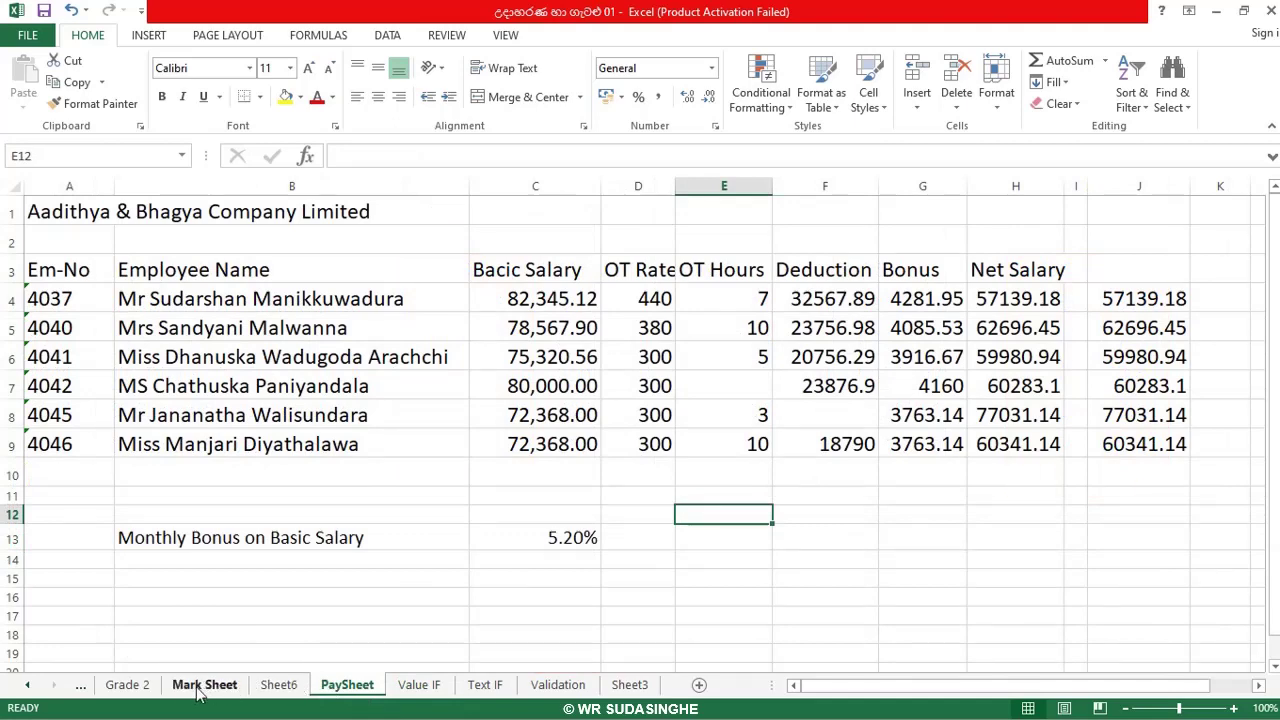
left_click(138, 690)
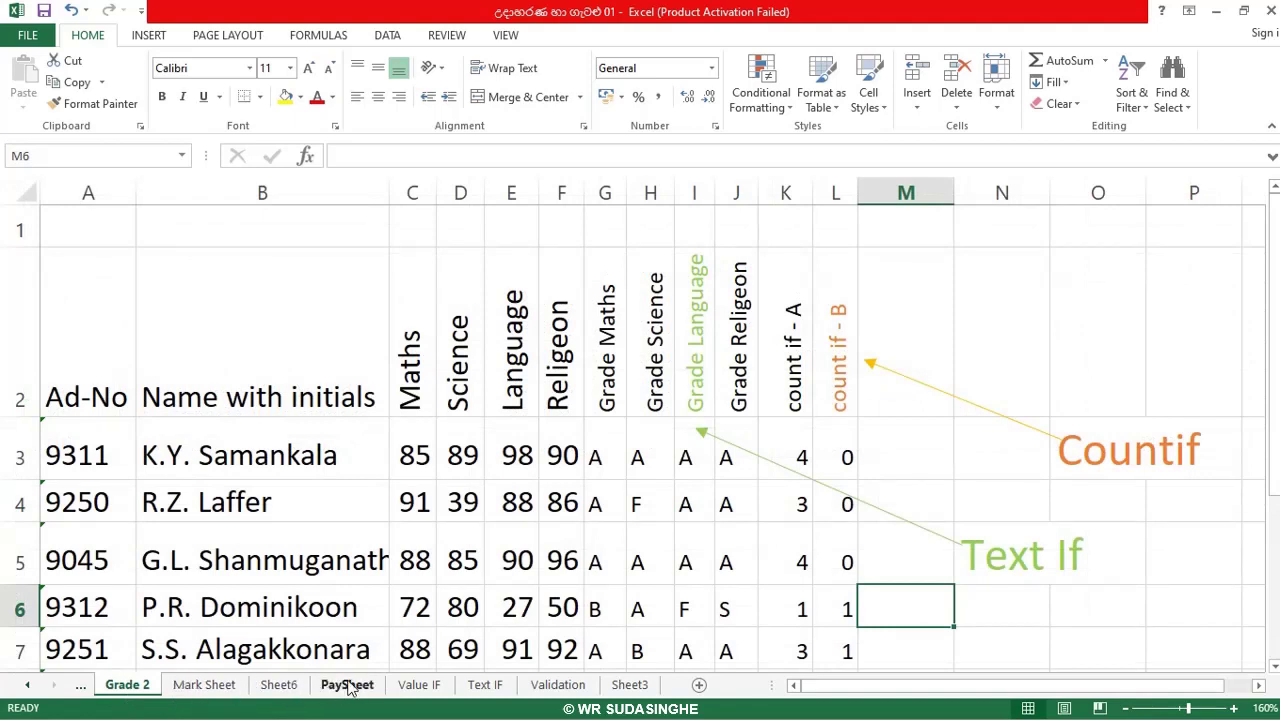
left_click(419, 686)
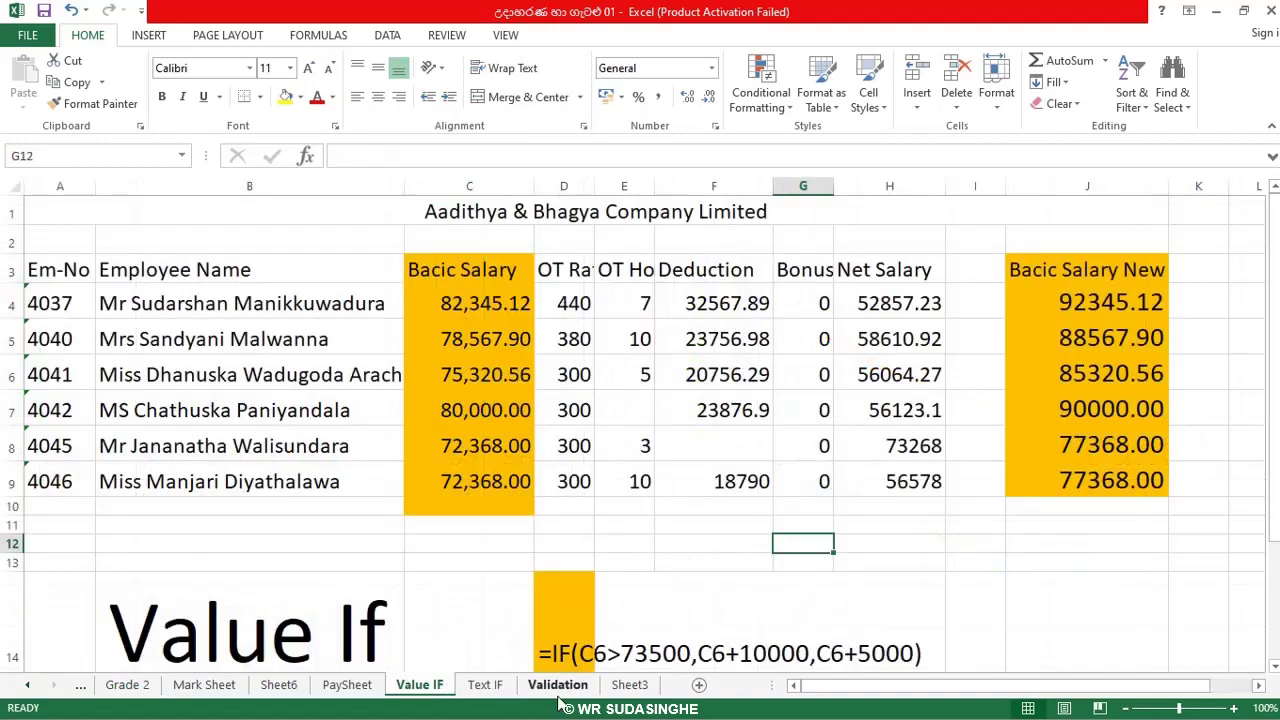
left_click(628, 686)
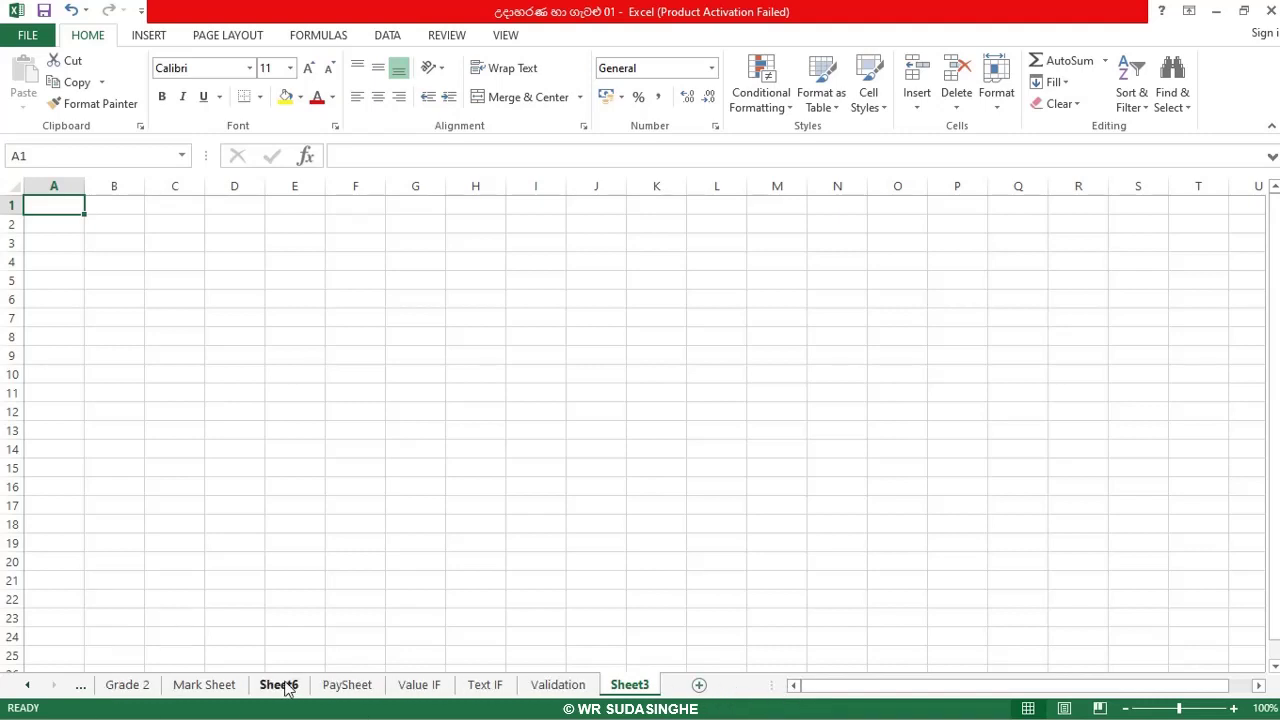
left_click(128, 685)
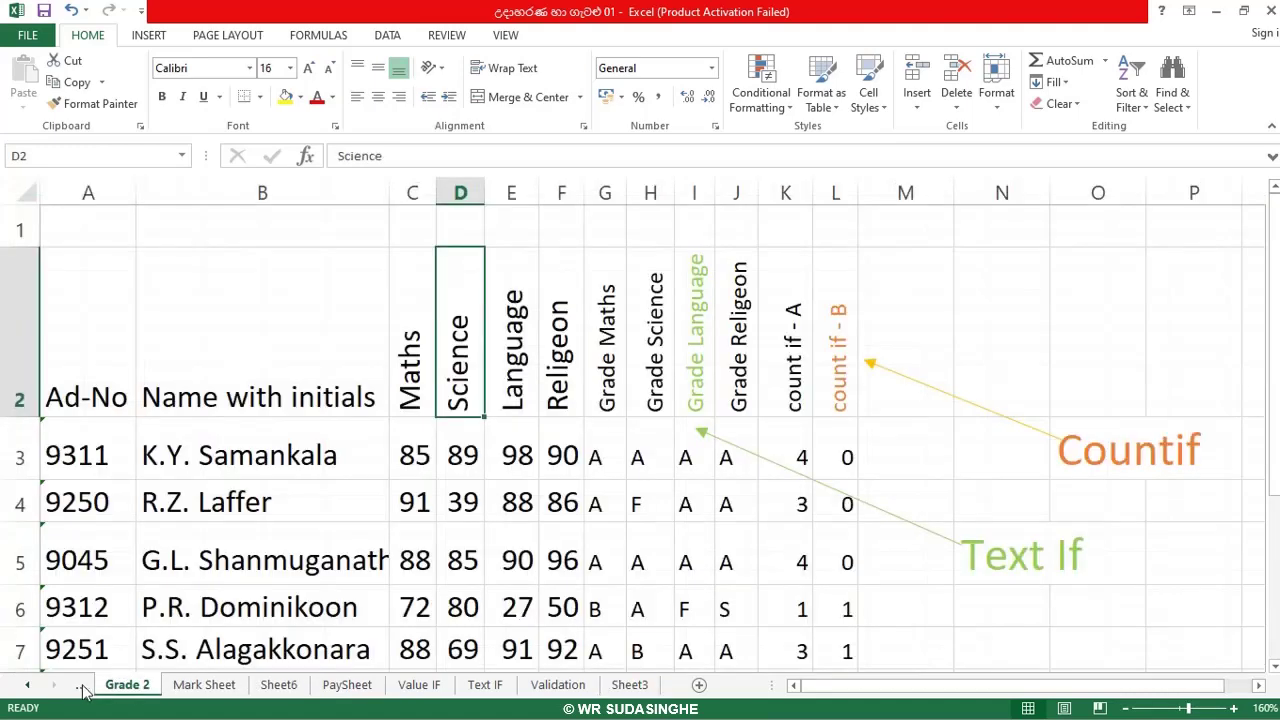
left_click(80, 686)
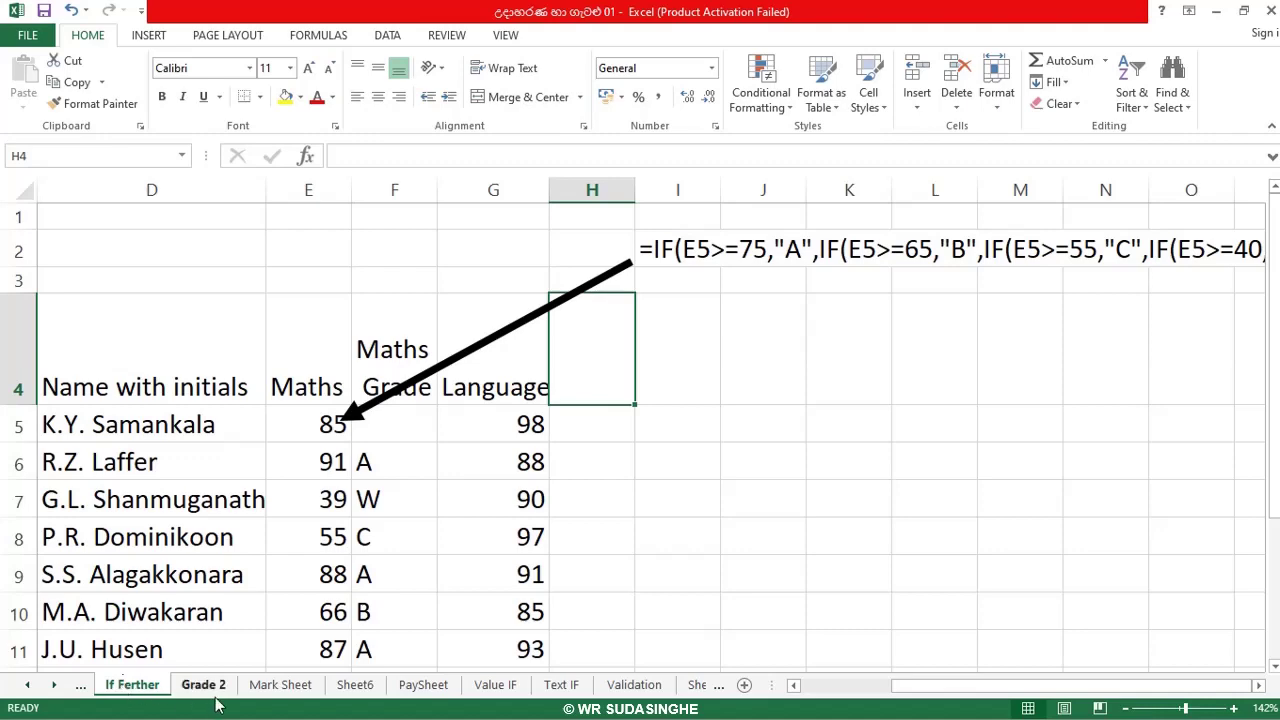
Examine the Total column on the Mark Sheet worksheet and the cell range its formula in G3 refers to.
left_click(282, 688)
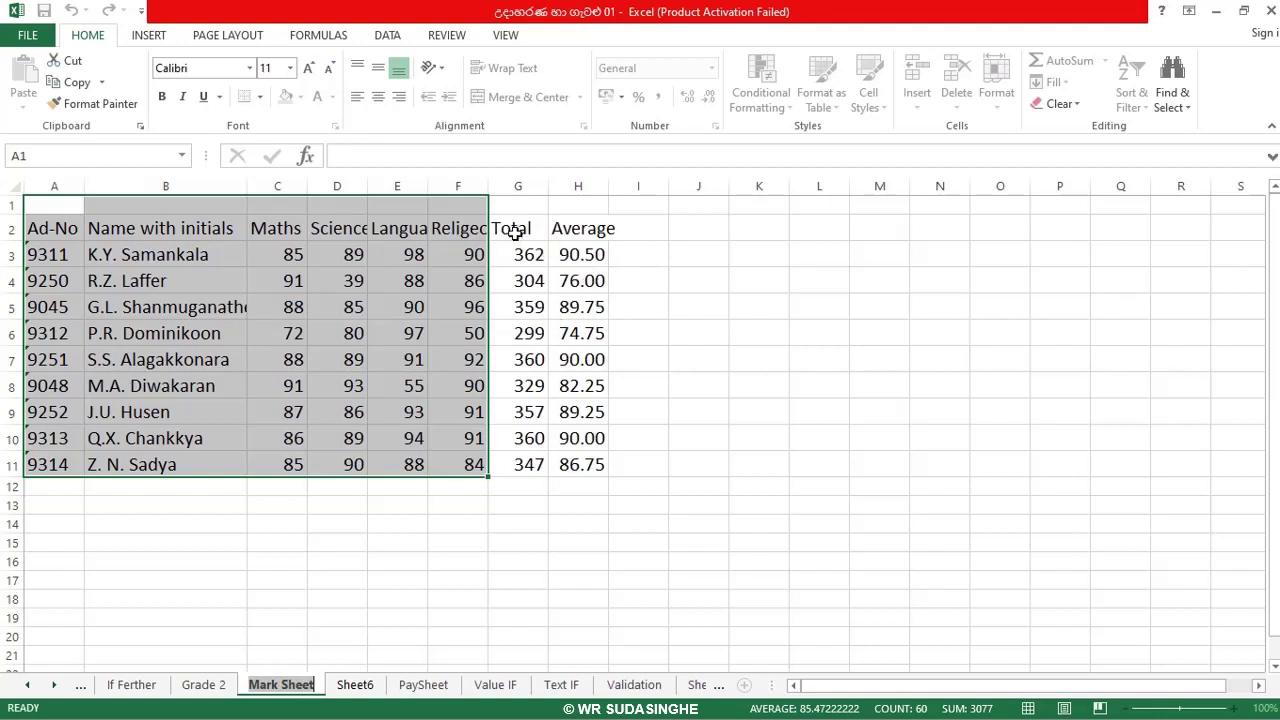
left_click(420, 507)
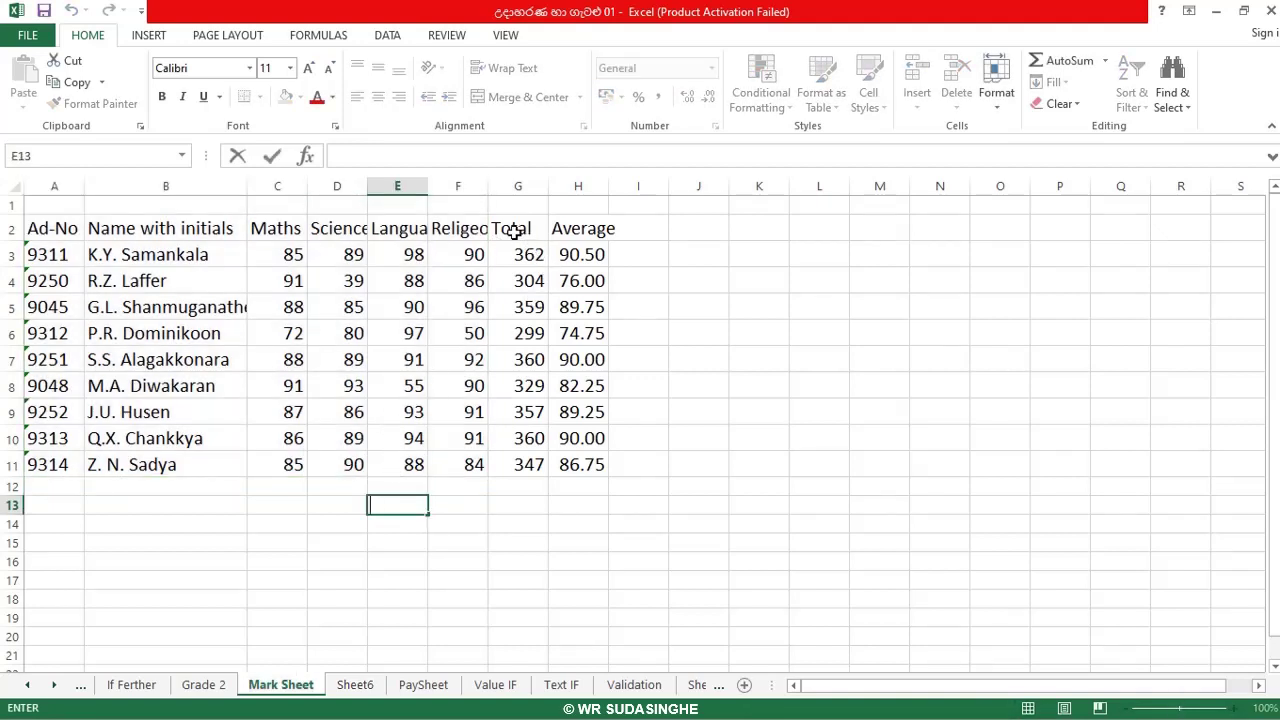
left_click(513, 230)
double_click(525, 224)
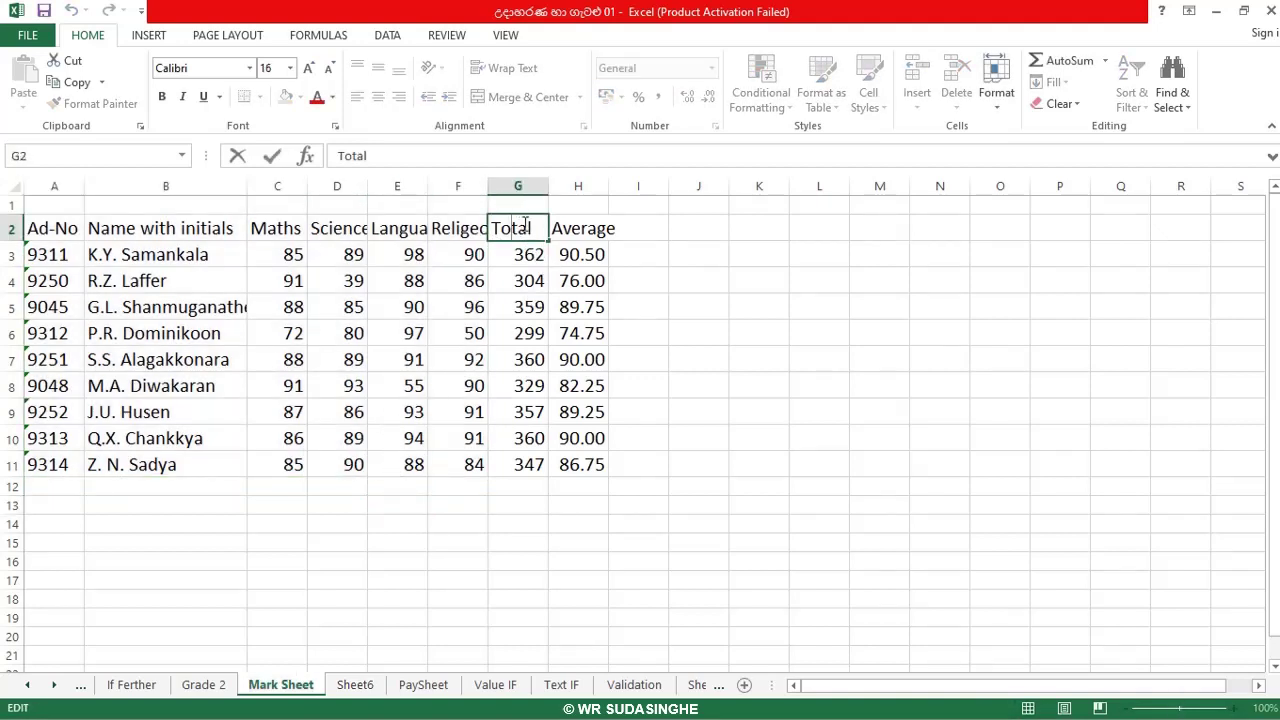
left_click_drag(525, 224, 512, 226)
double_click(515, 256)
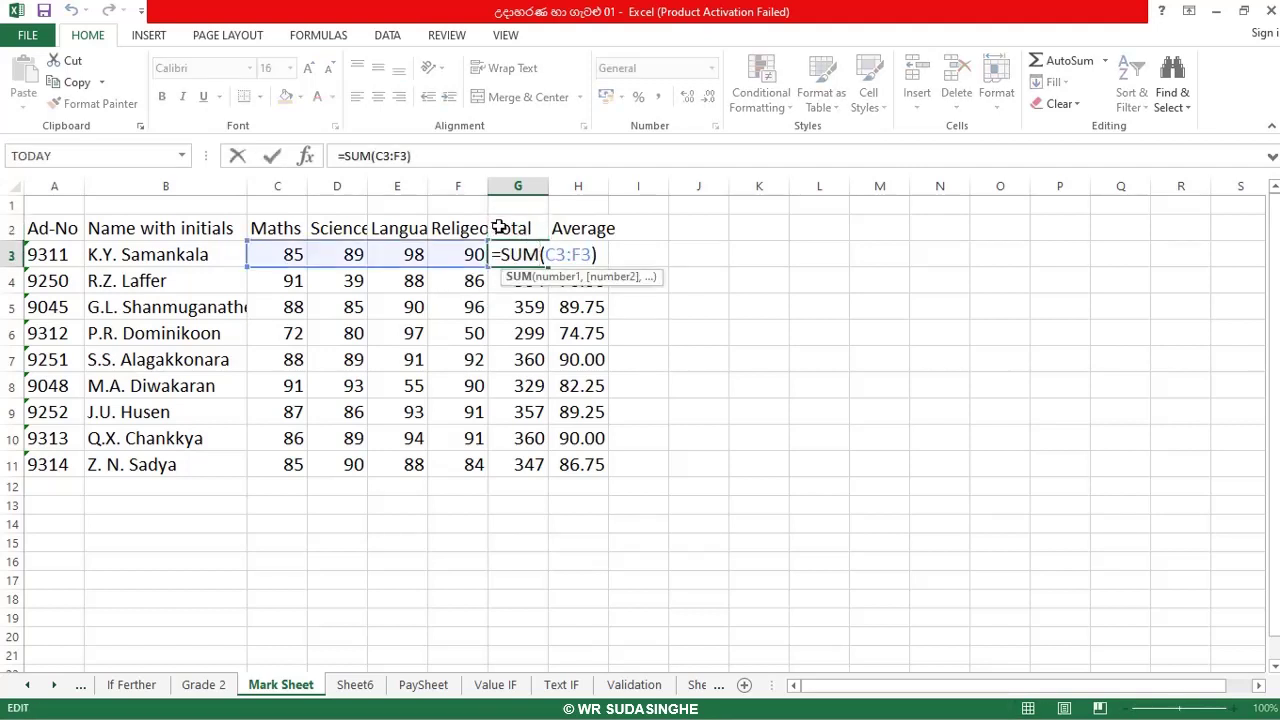
left_click(515, 229)
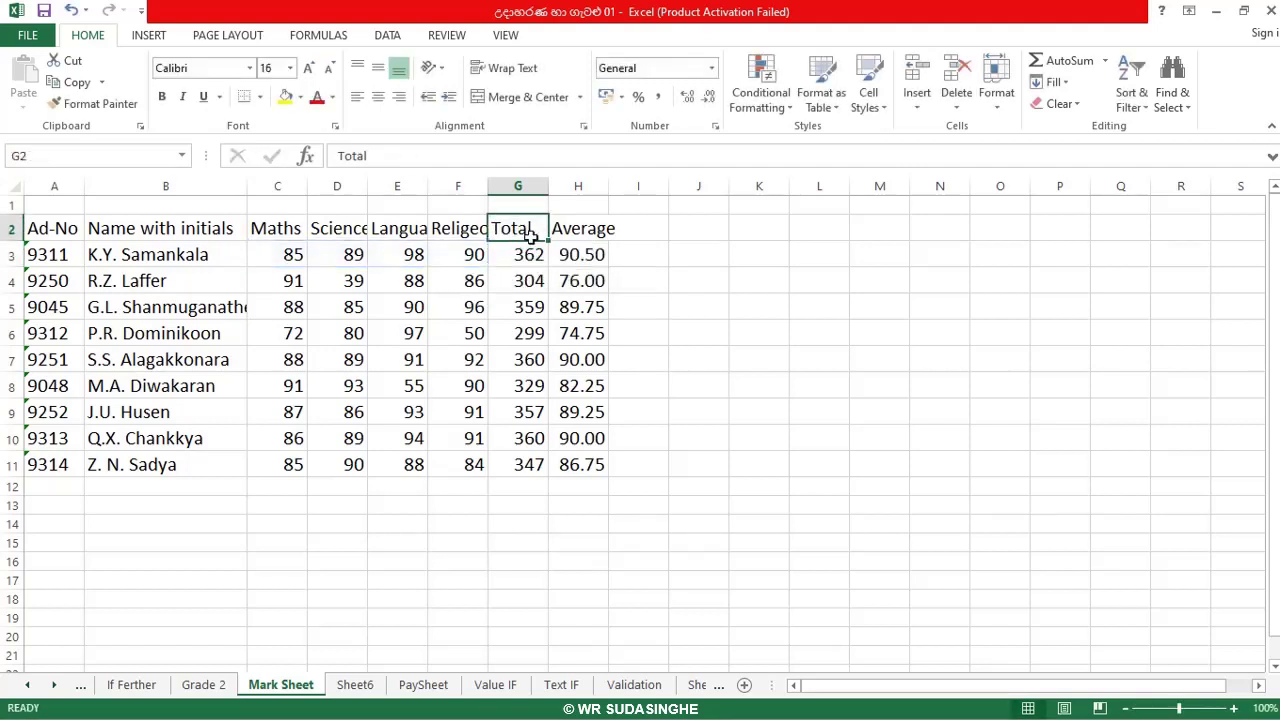
Delete the contents of the Total and Average columns, G2:H15, on the Mark Sheet.
left_click(592, 238, "shift")
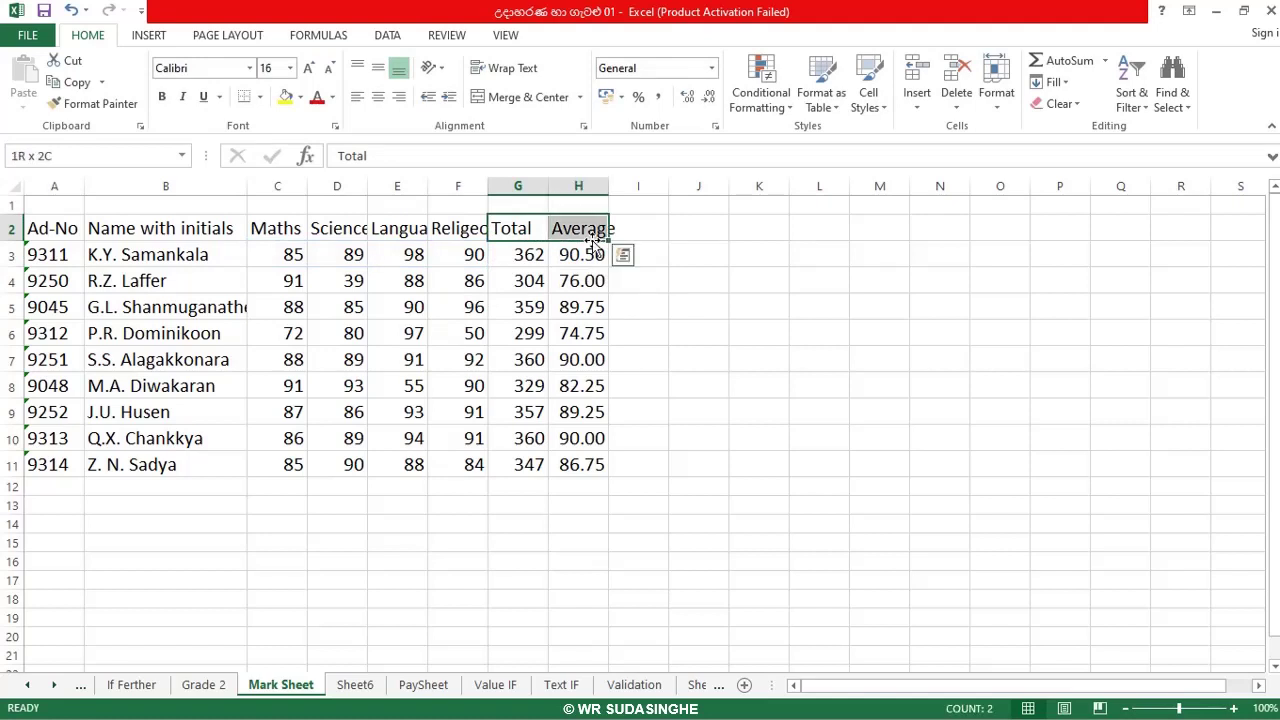
key("shift+Down")
key("shift+Down")
key("shift+Down")
key("shift+Down")
key("shift+Down")
key("shift+Down")
key("shift+Down")
key("shift+Down")
key("shift+Down")
key("shift+Down")
key("shift+Down")
key("shift+Down")
key("shift+Down")
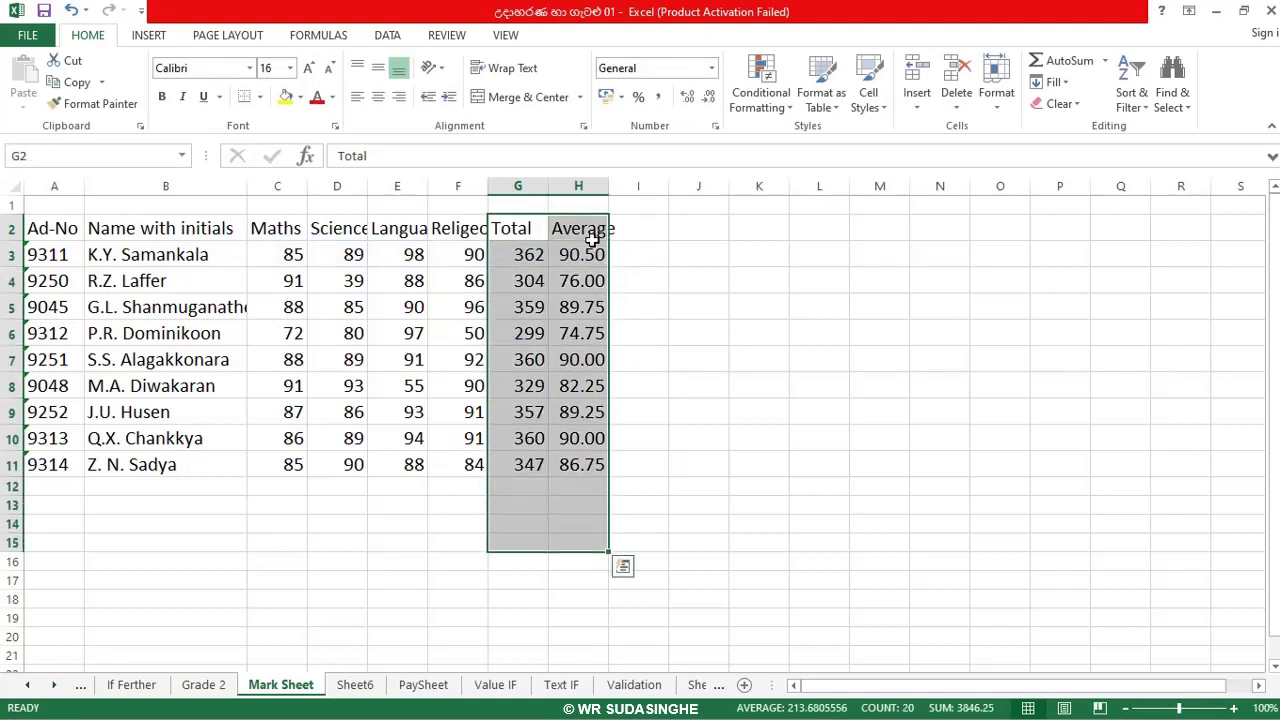
key("Delete")
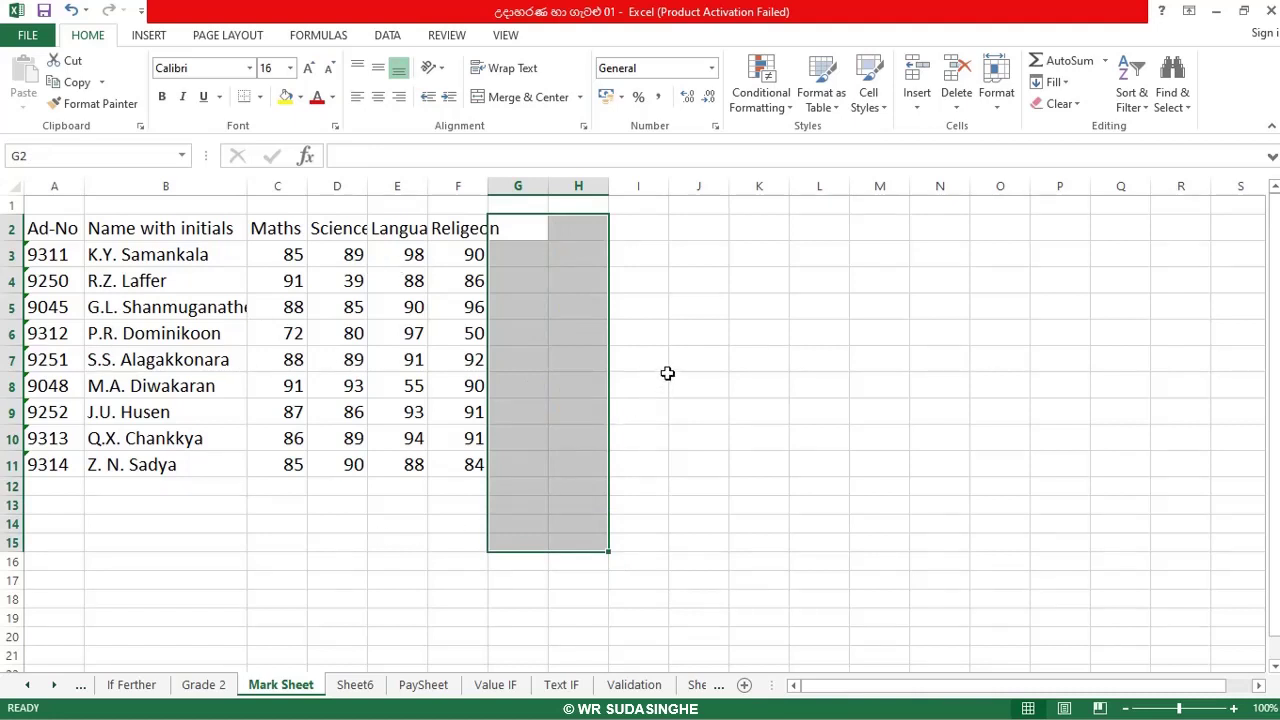
left_click(668, 261)
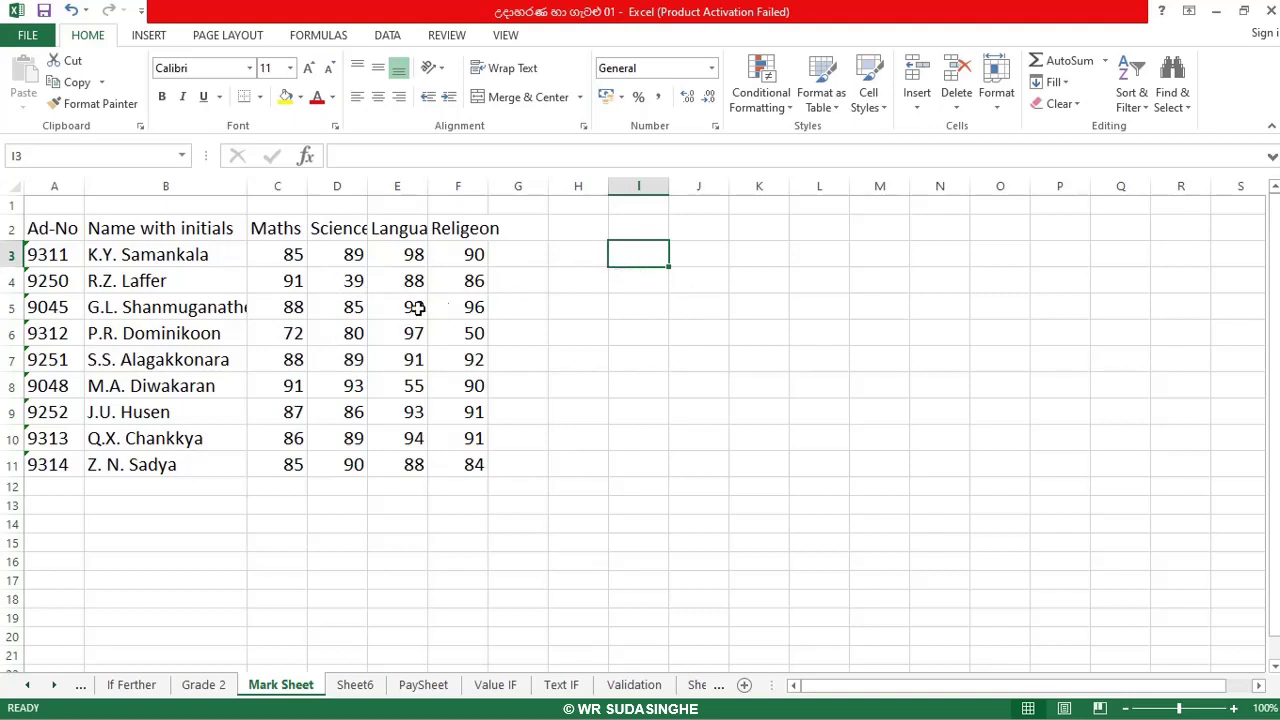
left_click(221, 290)
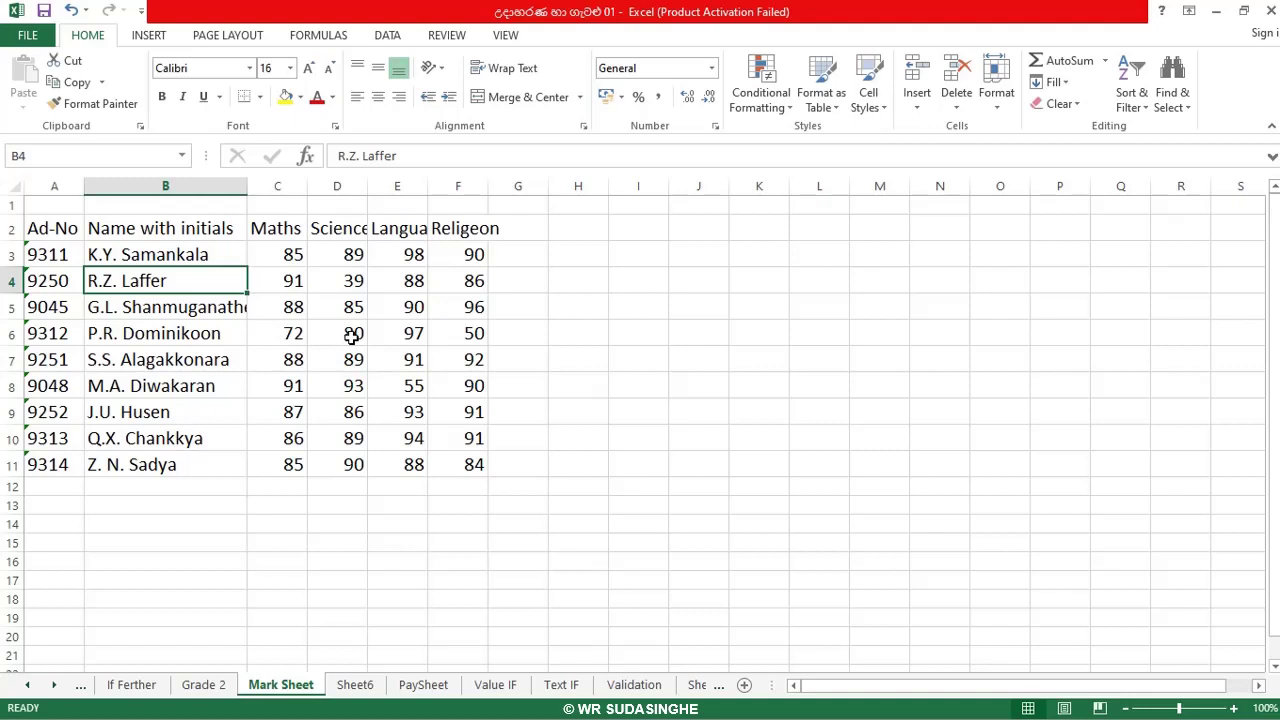
left_click(418, 231)
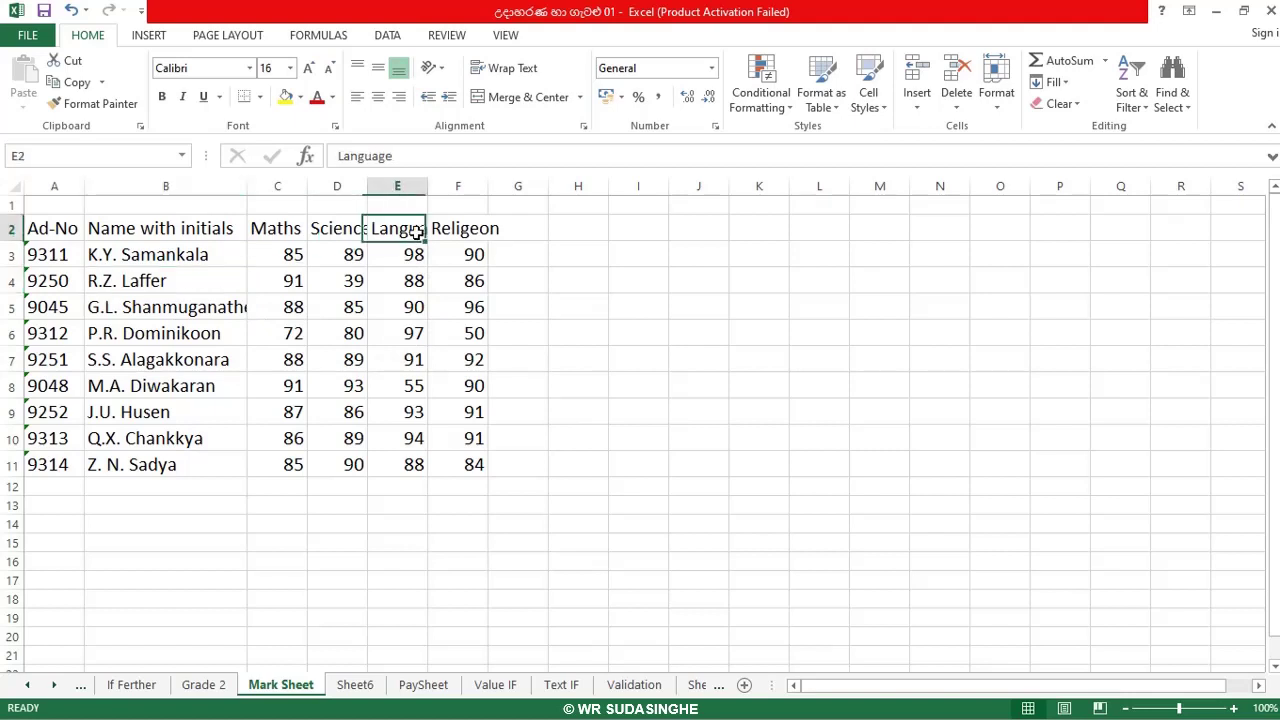
left_click(412, 360)
double_click(567, 361)
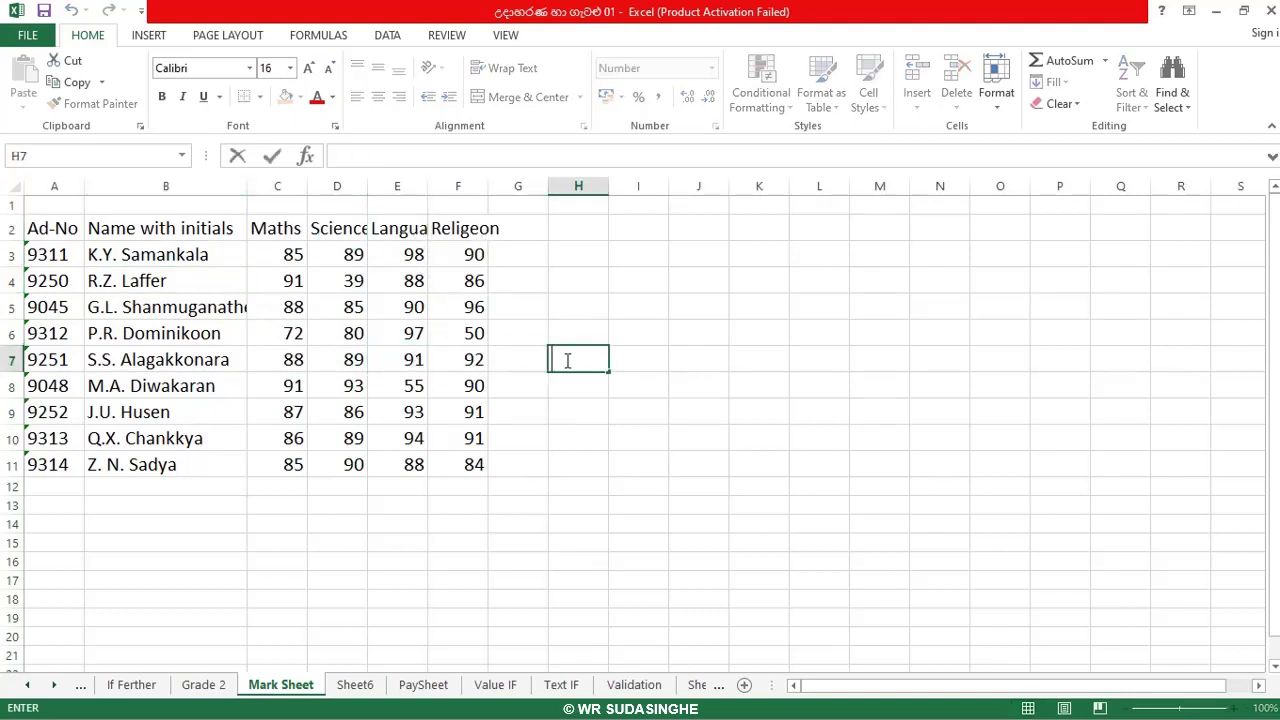
Select the contiguous table range A2:E11, from Ad-No through Language, and release the selection.
left_click(62, 228)
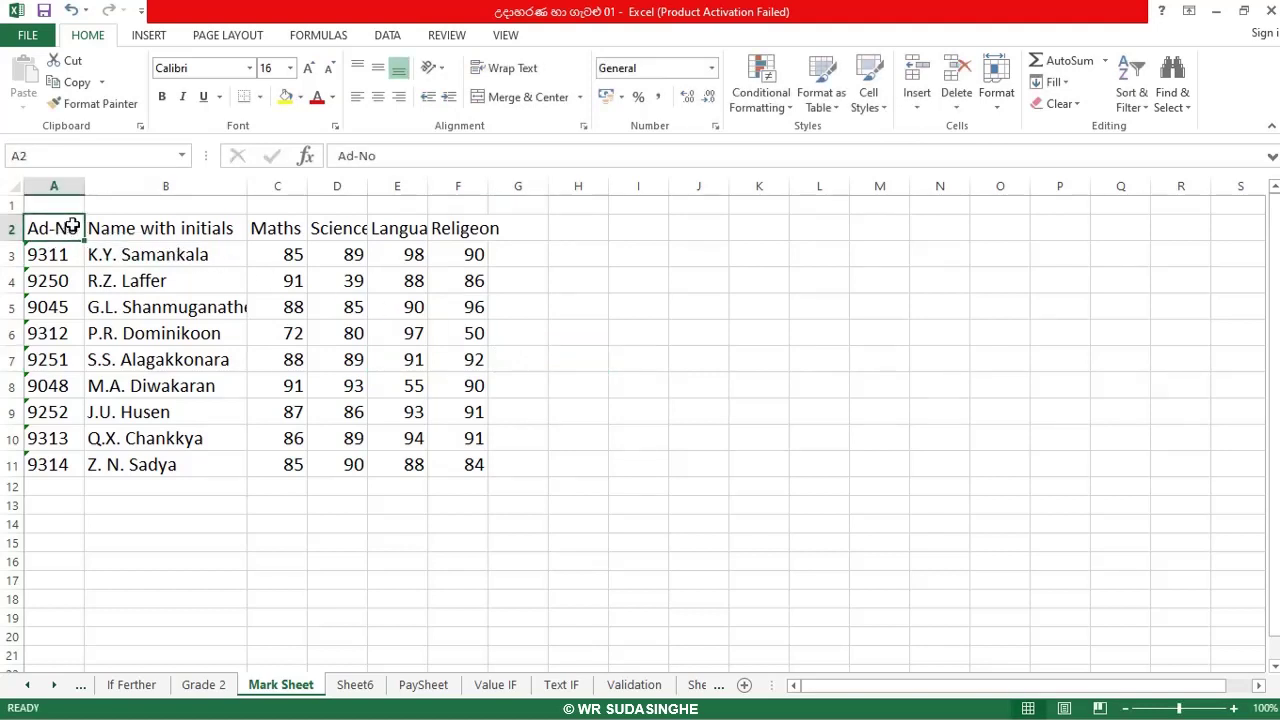
key("shift+Right")
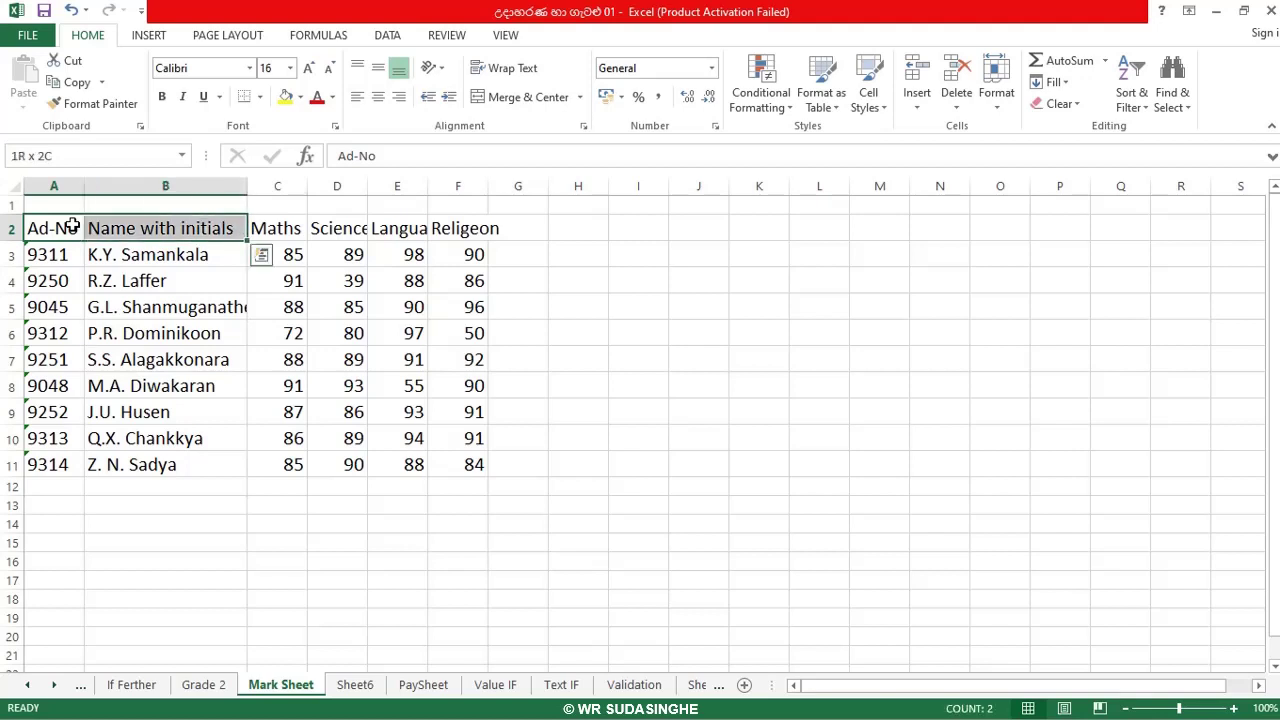
key("shift+Right")
key("shift+Right")
key("shift+Right")
key("shift+Down")
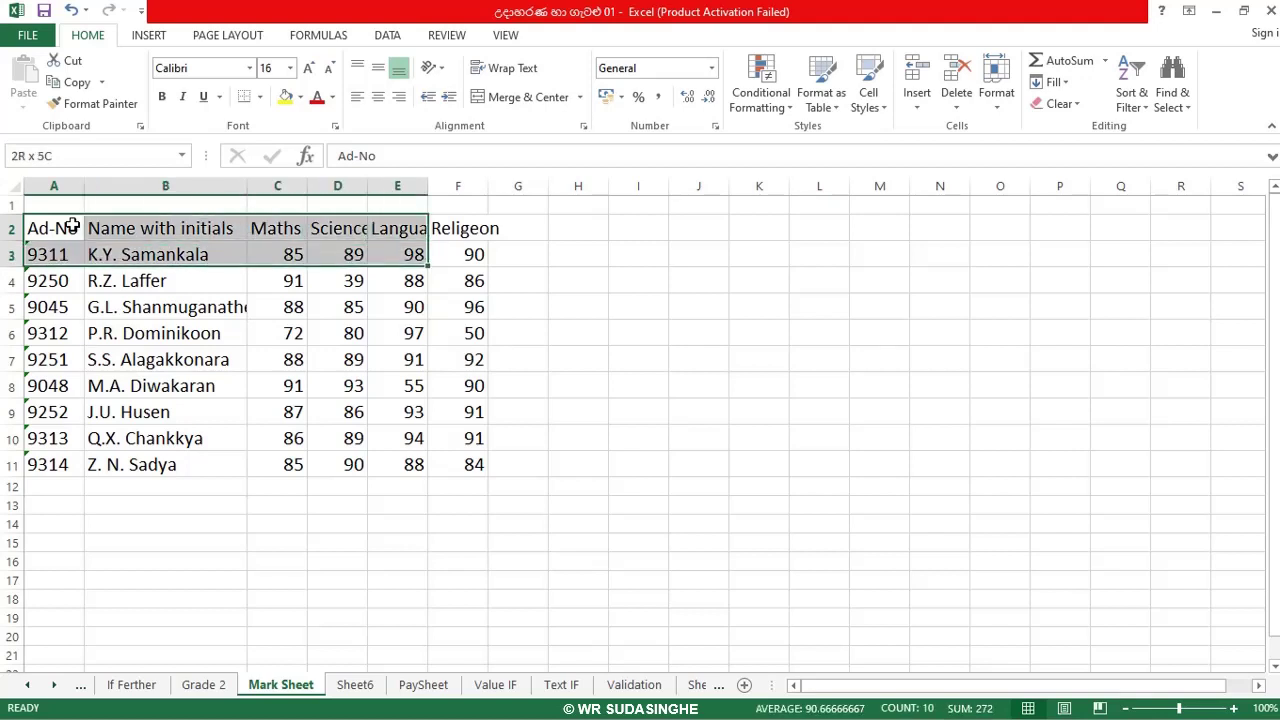
key("shift+Down")
key("shift+Down")
key("shift+Down")
key("shift+Down")
key("shift+Down")
key("shift+Down")
key("shift+Down")
key("shift+Down")
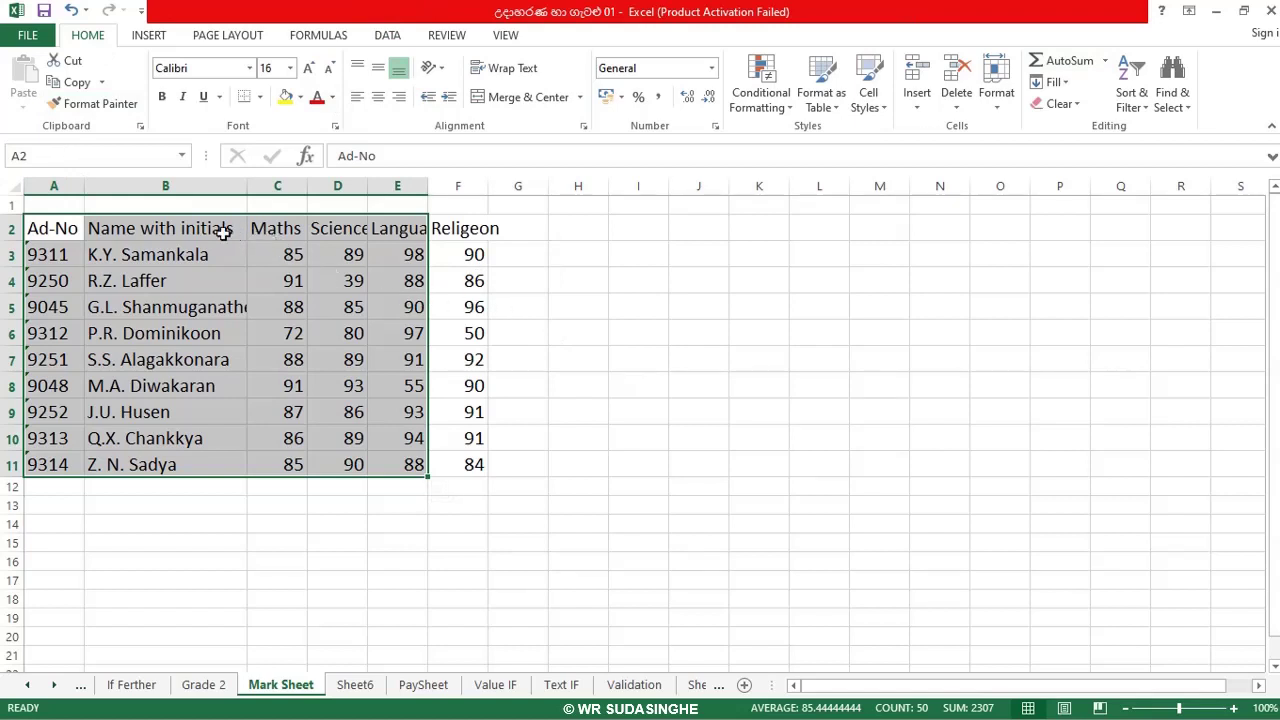
left_click(570, 249)
Select the range A2:D11, covering the Ad-No, name, Maths and Science columns.
left_click(30, 228)
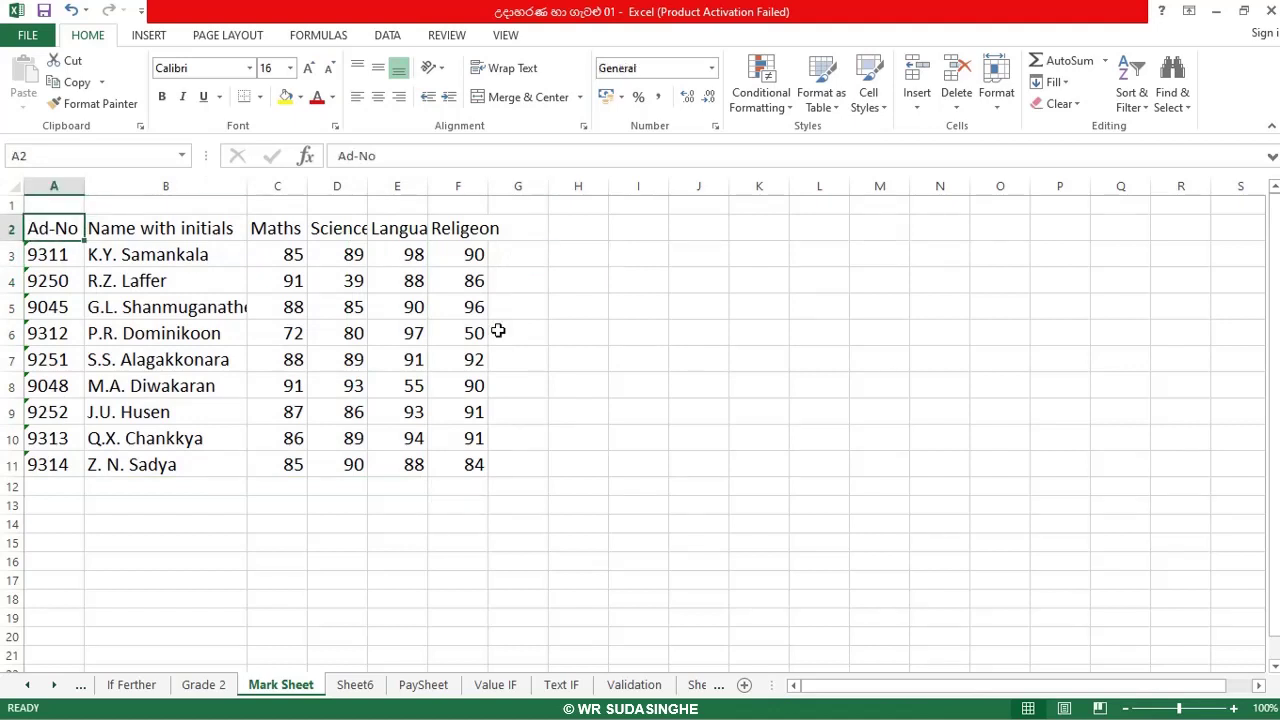
key("shift+Right")
key("shift+Right")
key("shift+Right")
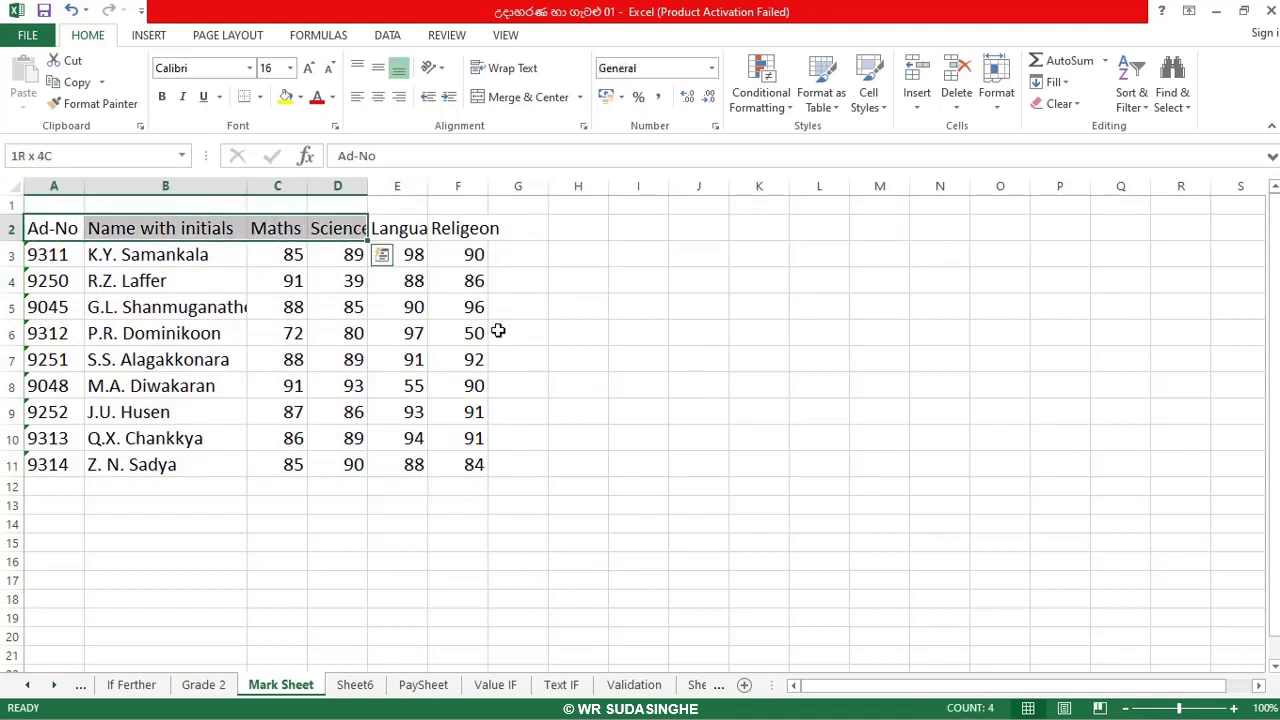
key("shift+Down")
key("shift+Down")
key("shift+Down")
key("shift+Down")
key("shift+Down")
key("shift+Down")
key("shift+Down")
key("shift+Down")
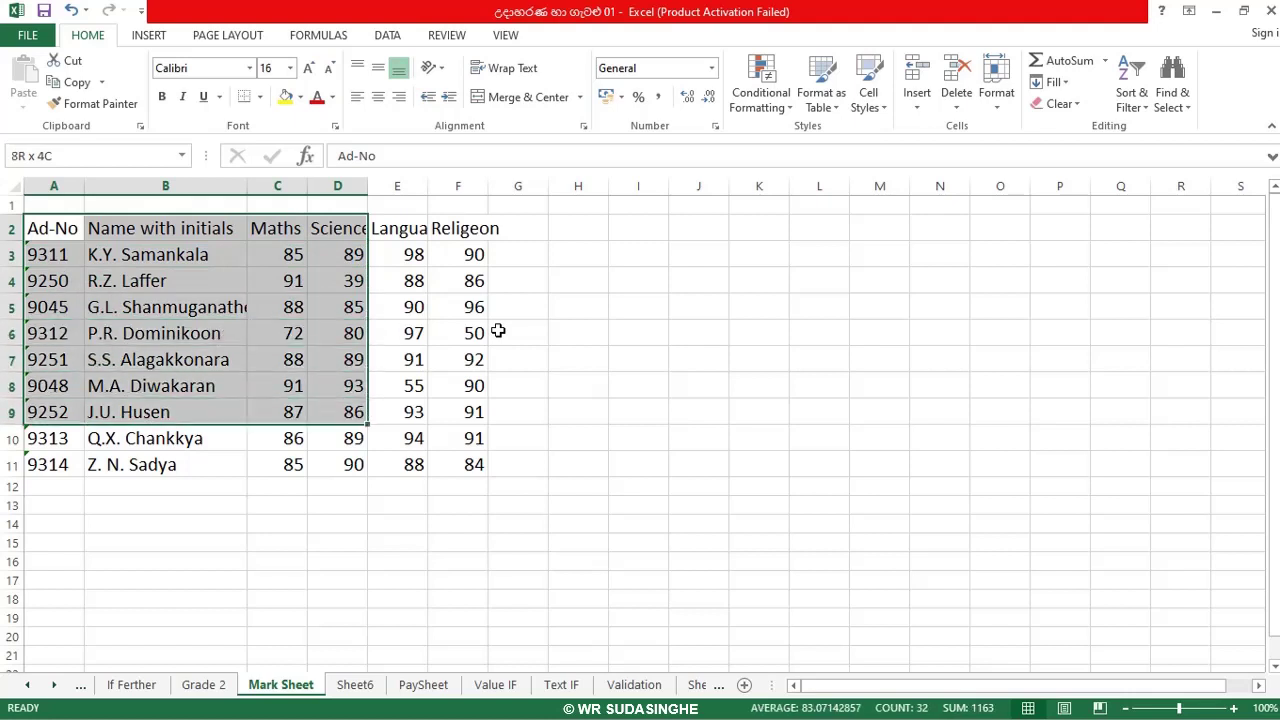
key("shift+Down")
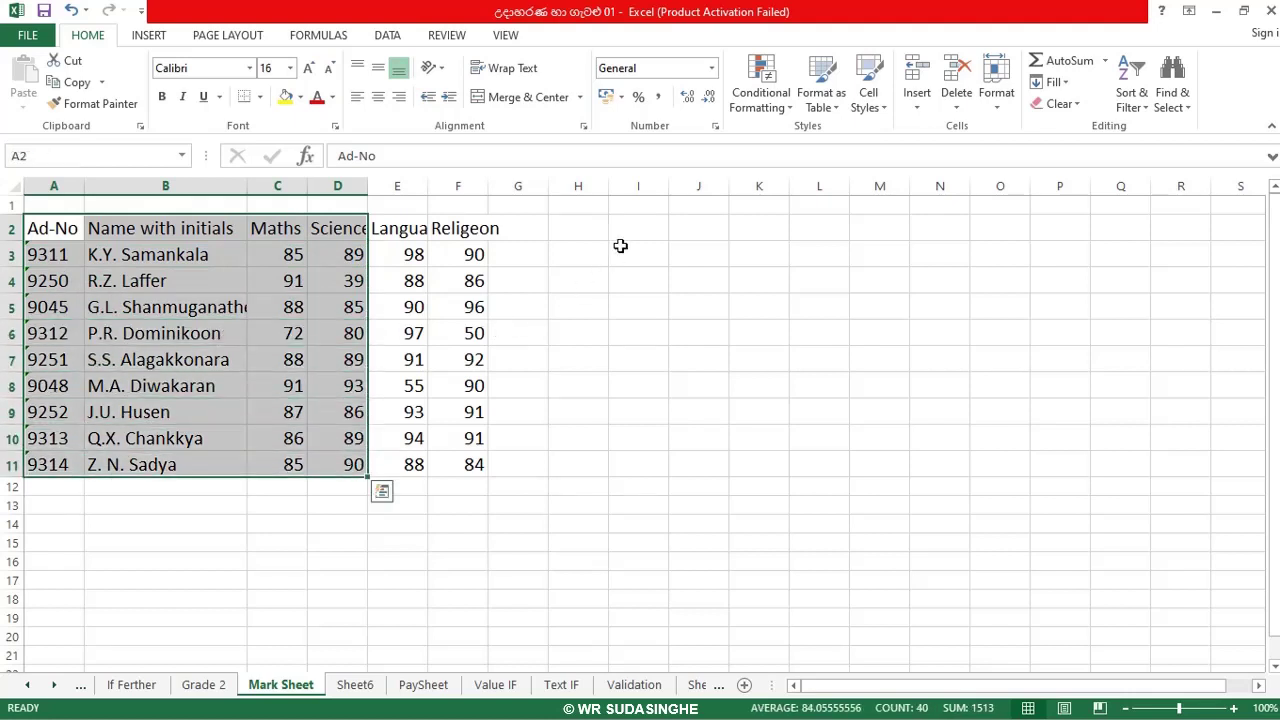
Add the Religeon column, F2:F11, to the existing selection while leaving out the Language column.
left_click(470, 233, "ctrl")
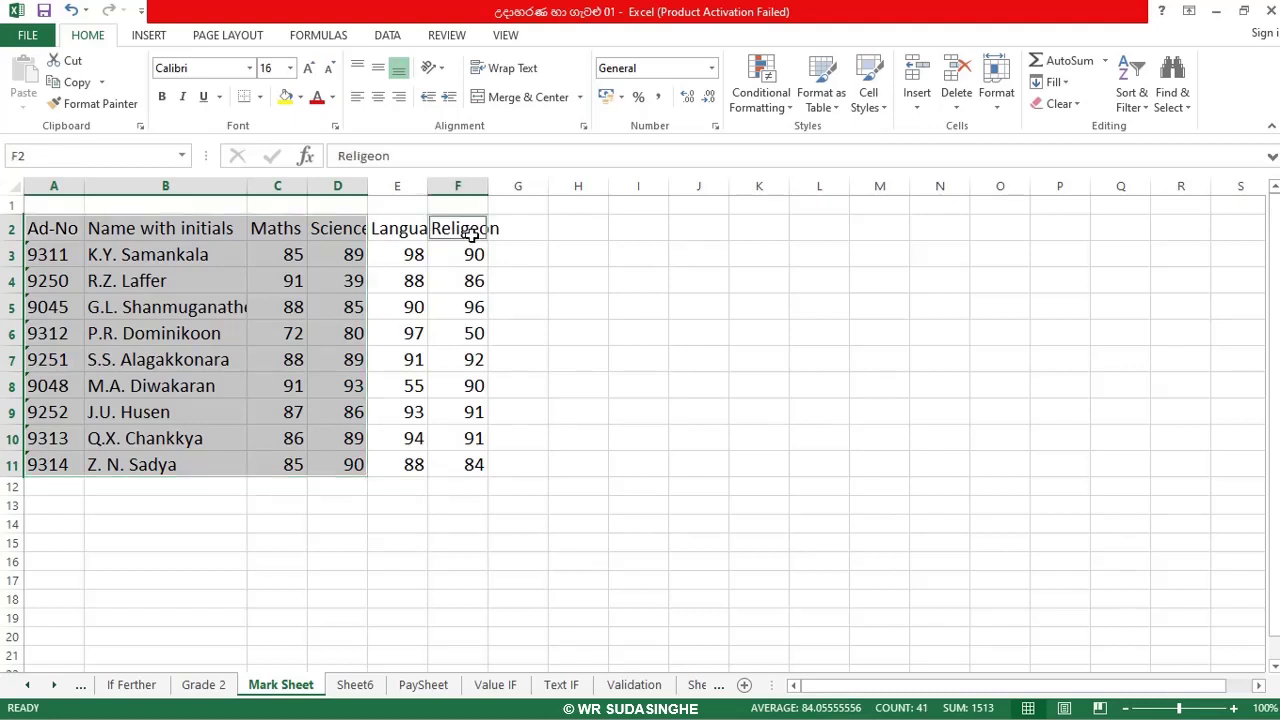
key("shift+Down")
key("shift+Down")
key("shift+Down")
key("shift+Down")
key("shift+Down")
key("shift+Down")
key("shift+Down")
key("shift+Down")
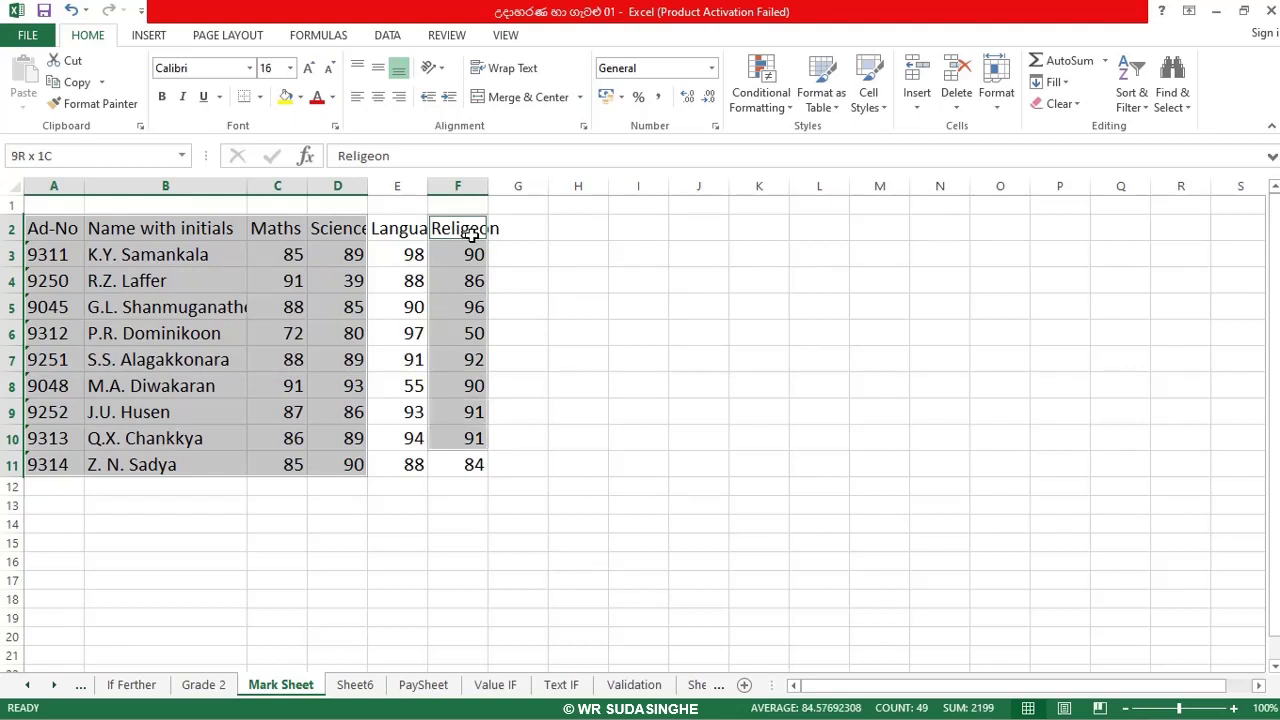
key("shift+Down")
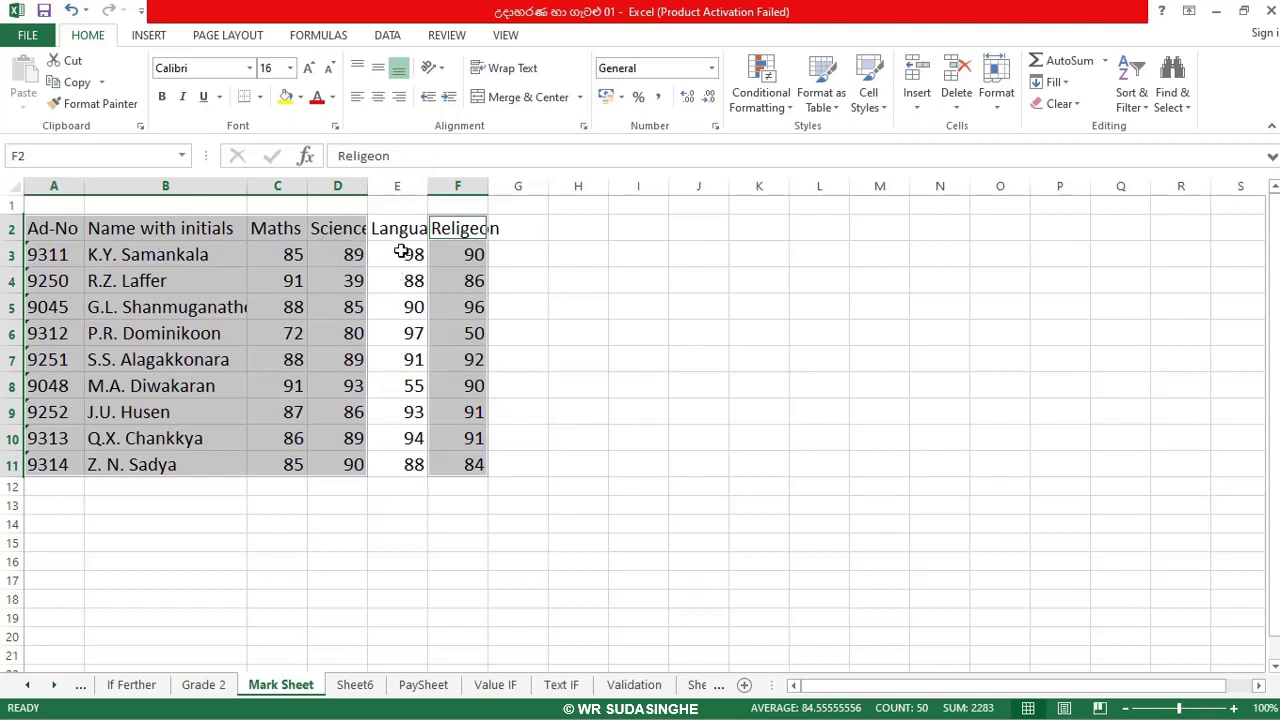
Look over the column chart types available for the selected data without inserting one.
left_click(150, 36)
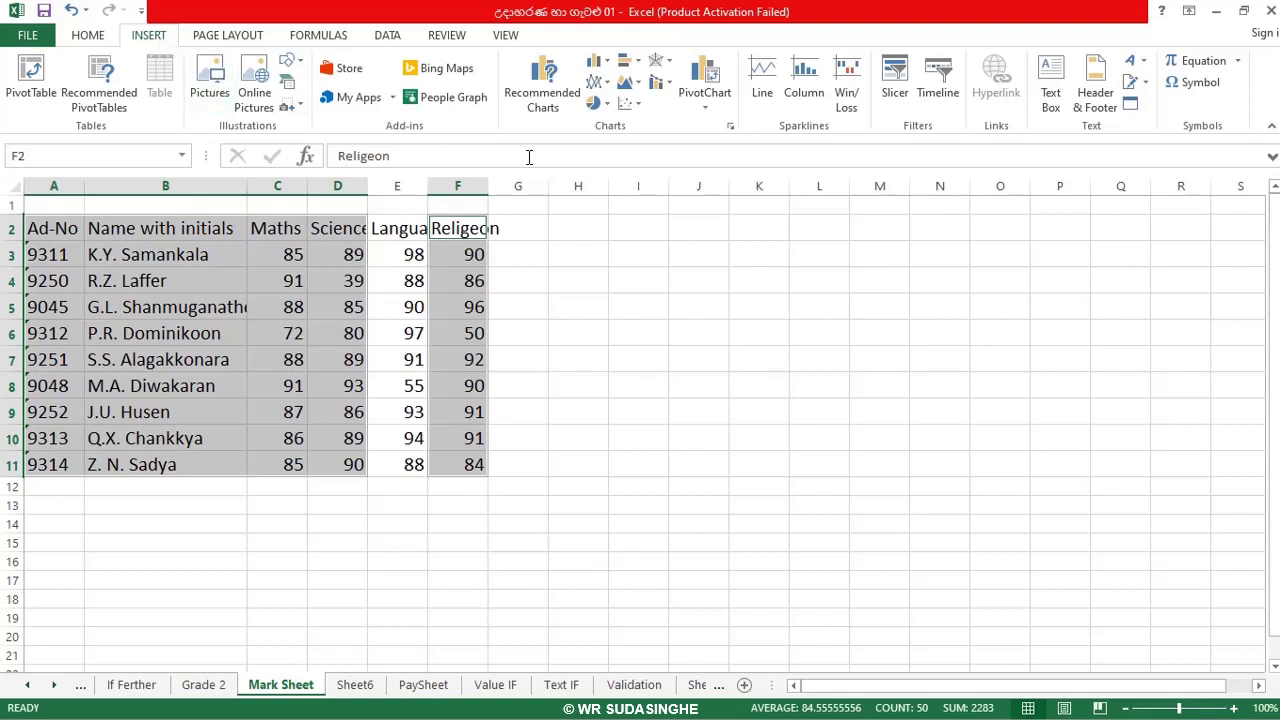
left_click(607, 63)
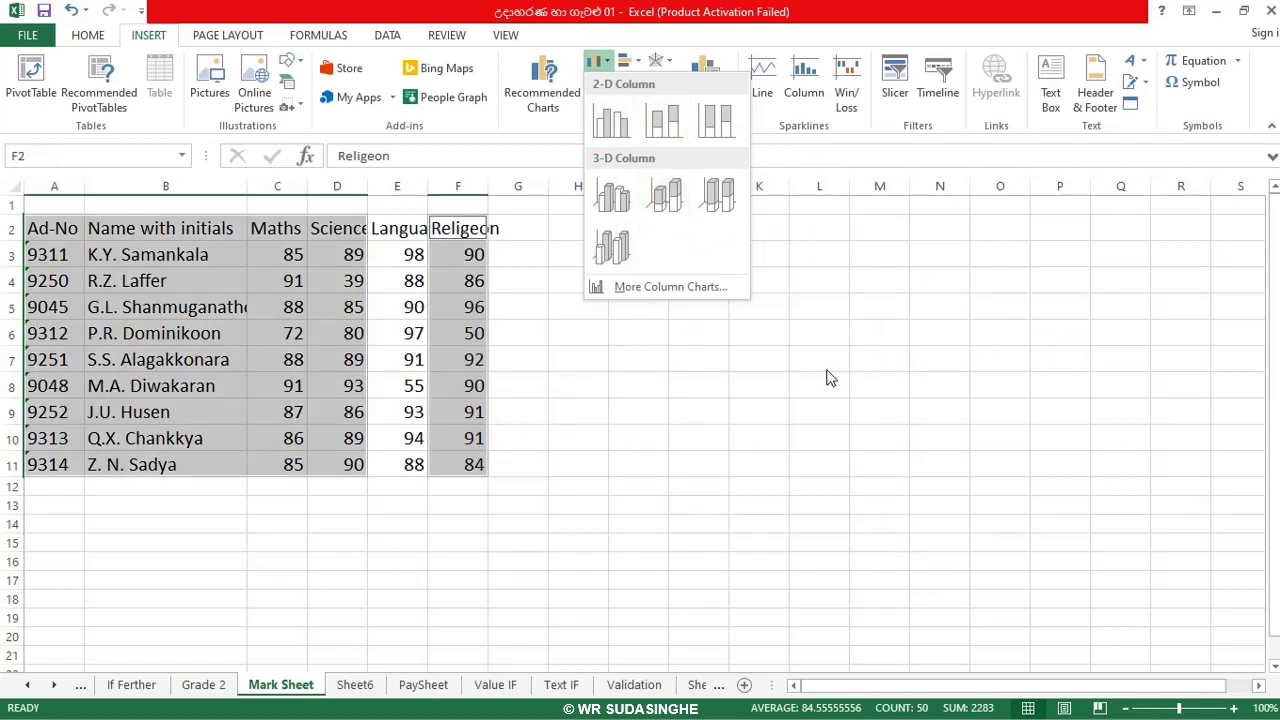
left_click(819, 310)
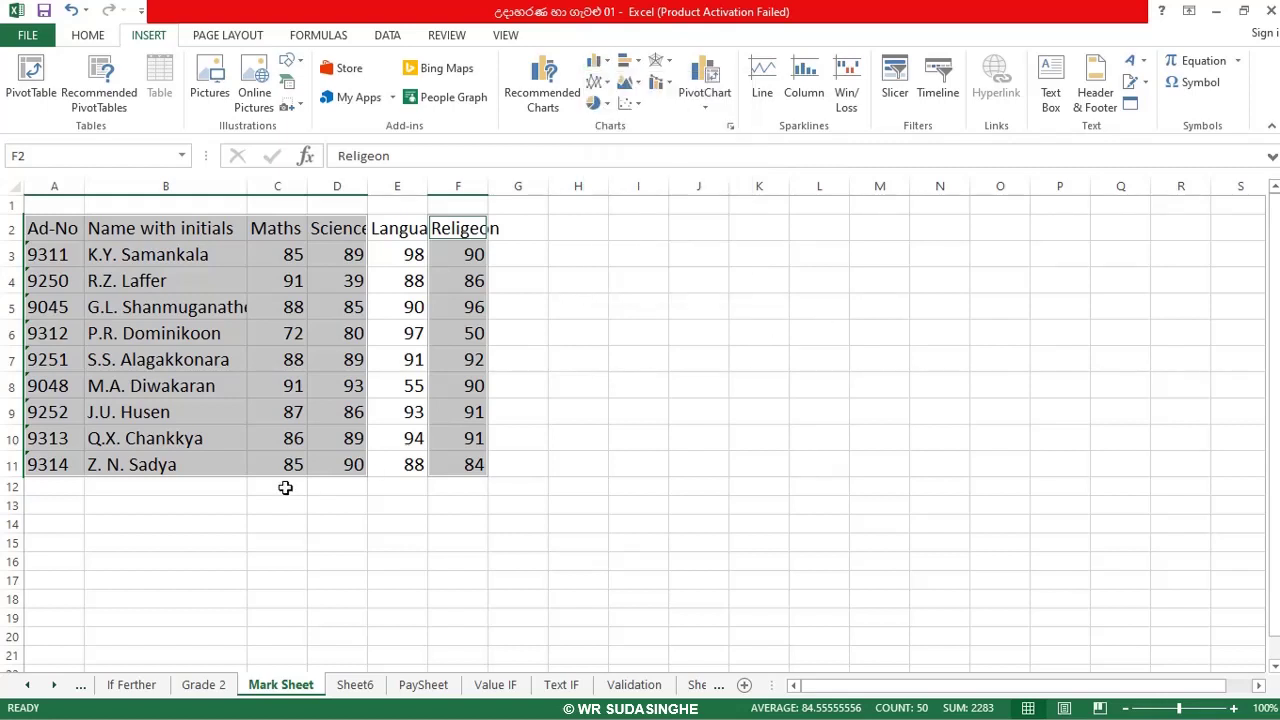
left_click(568, 337)
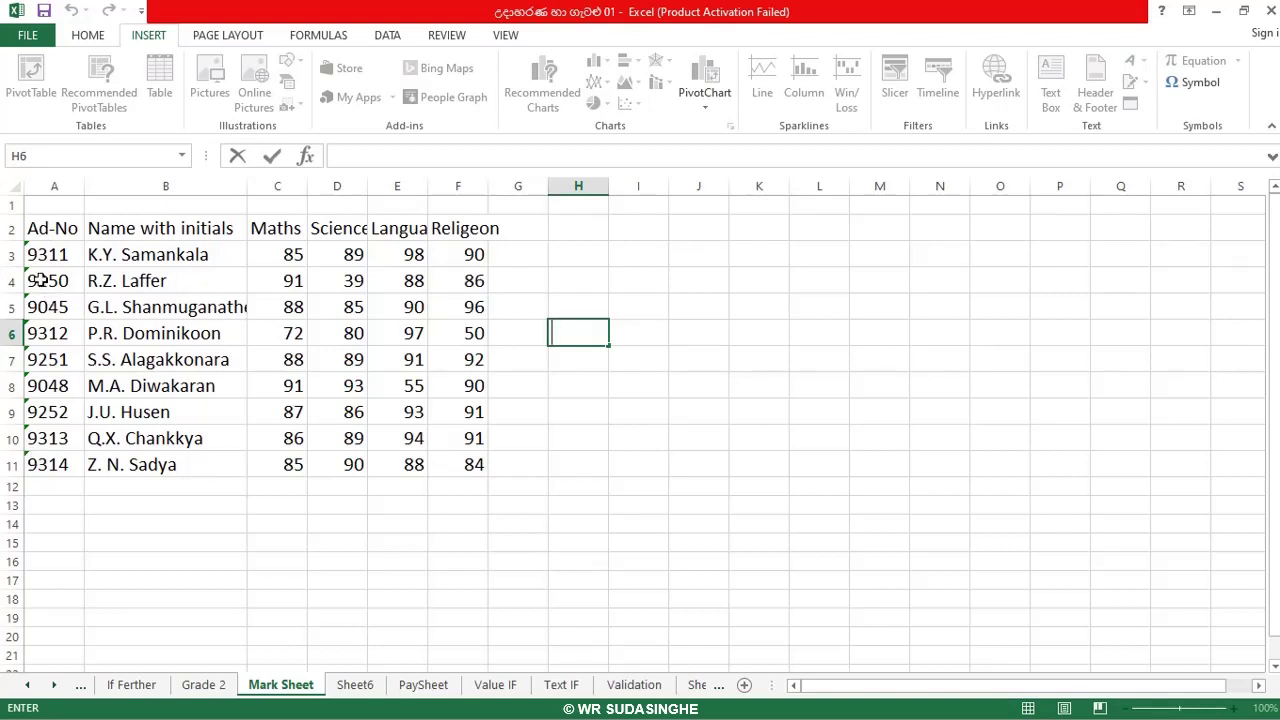
Select the Ad-No column with its header, A2:A11.
left_click(65, 229)
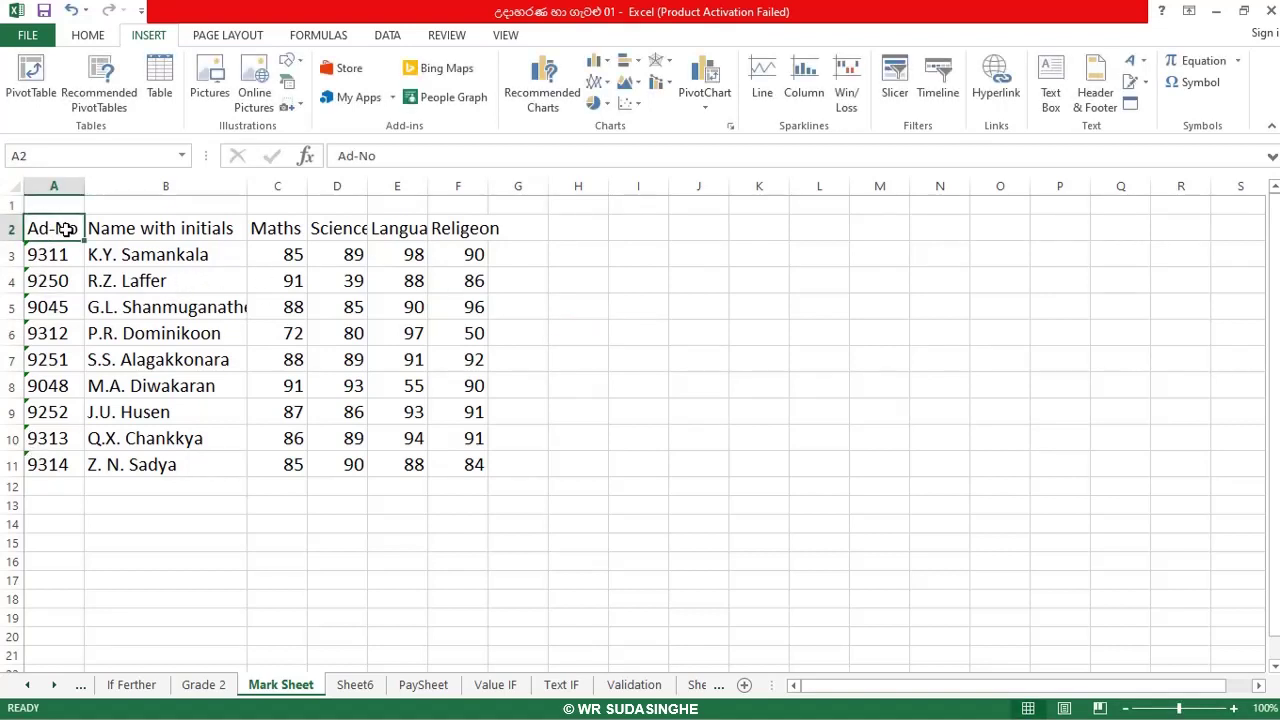
key("shift+Down")
key("shift+Down")
key("shift+Down")
key("shift+Down")
key("shift+Down")
key("shift+Down")
key("shift+Down")
key("shift+Down")
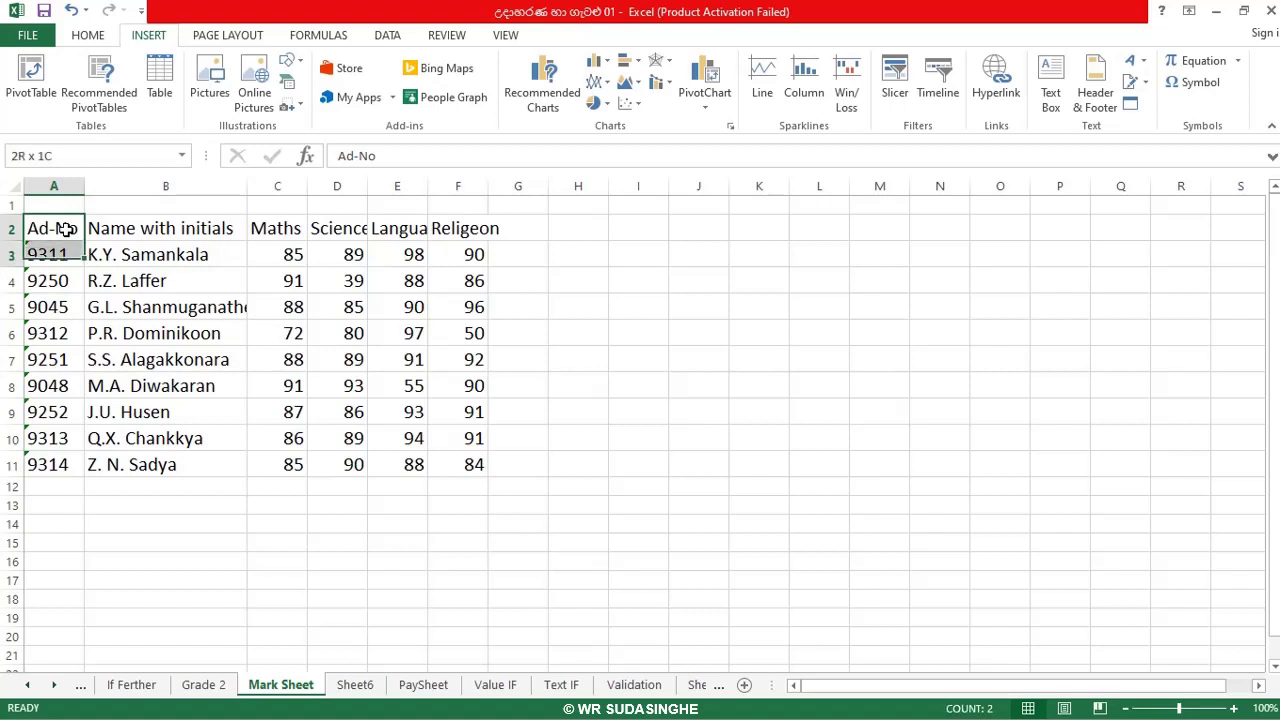
key("shift+Down")
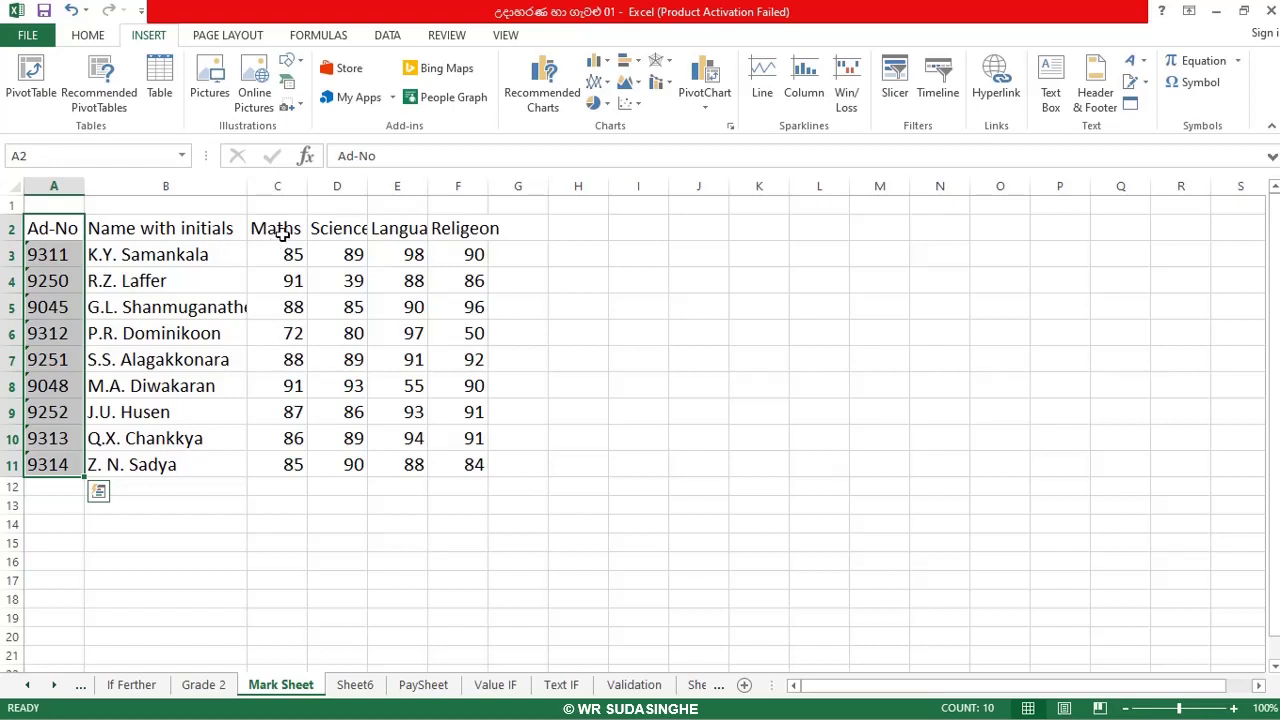
Extend the selection with the four subject columns from Maths to Religeon, C2:F11, skipping the names.
left_click(285, 228, "ctrl")
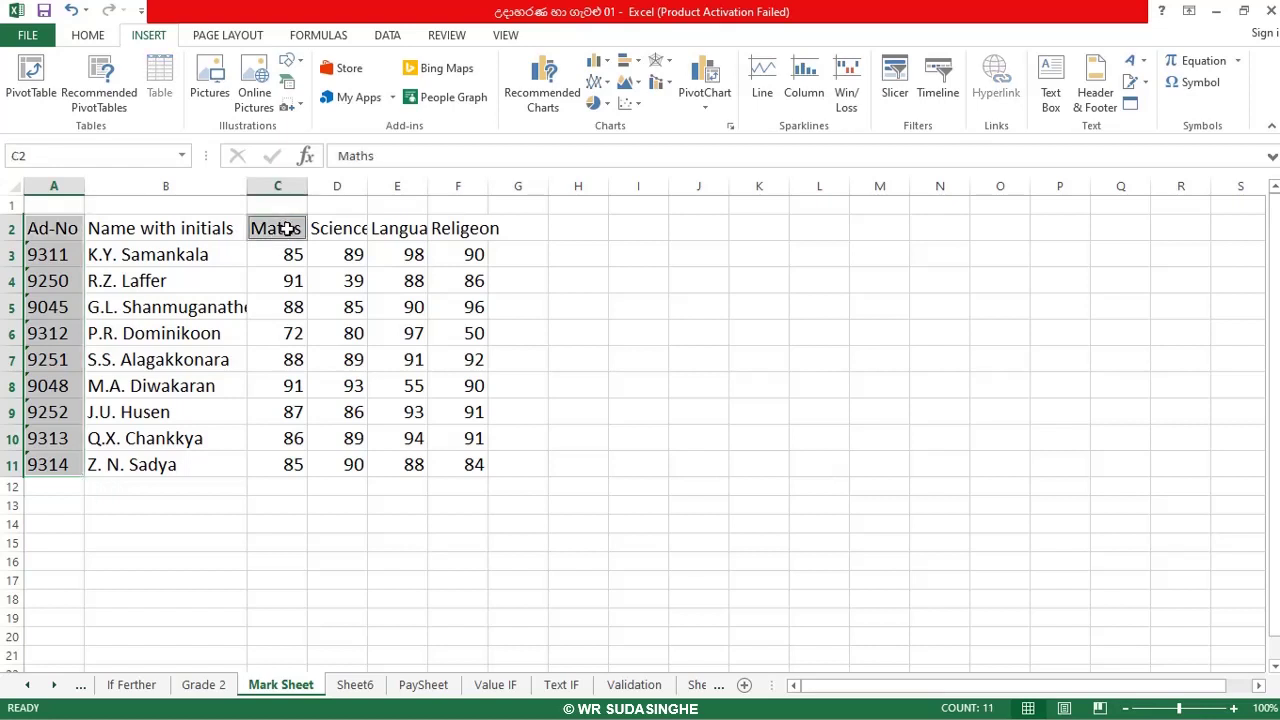
key("shift+Down")
key("shift+Down")
key("shift+Down")
key("shift+Down")
key("shift+Down")
key("shift+Down")
key("shift+Down")
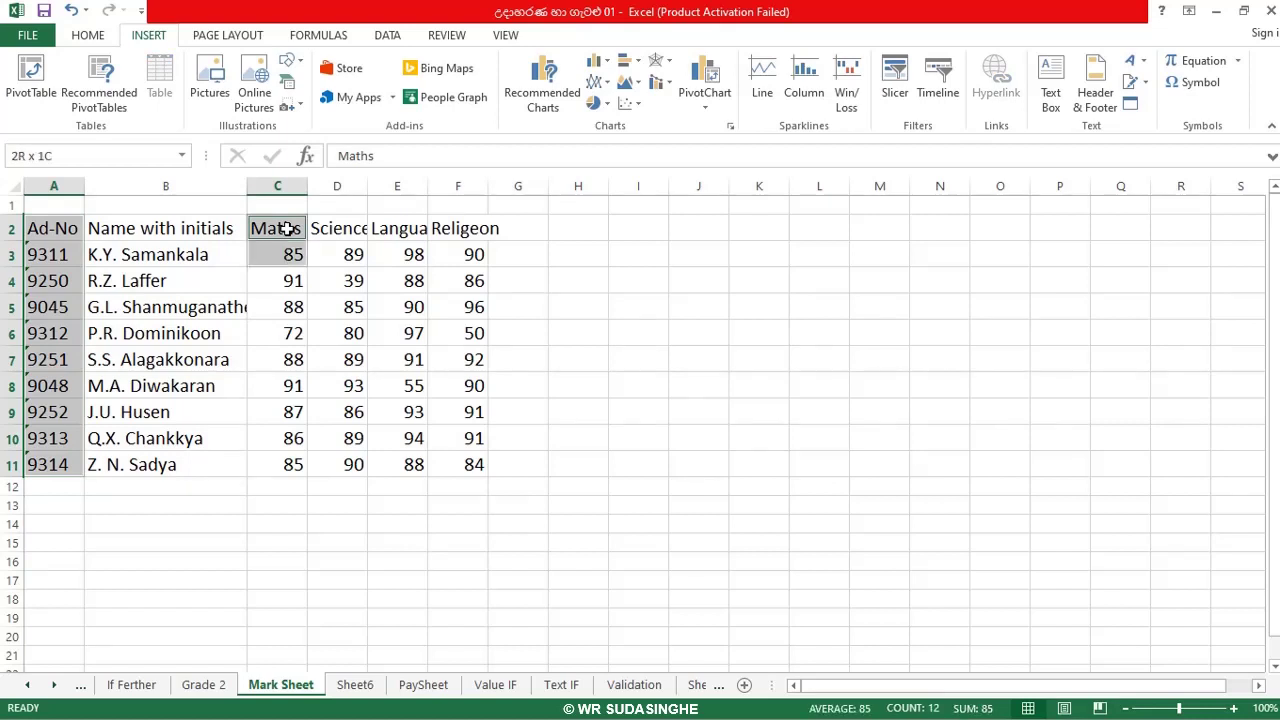
key("shift+Down")
key("shift+Down")
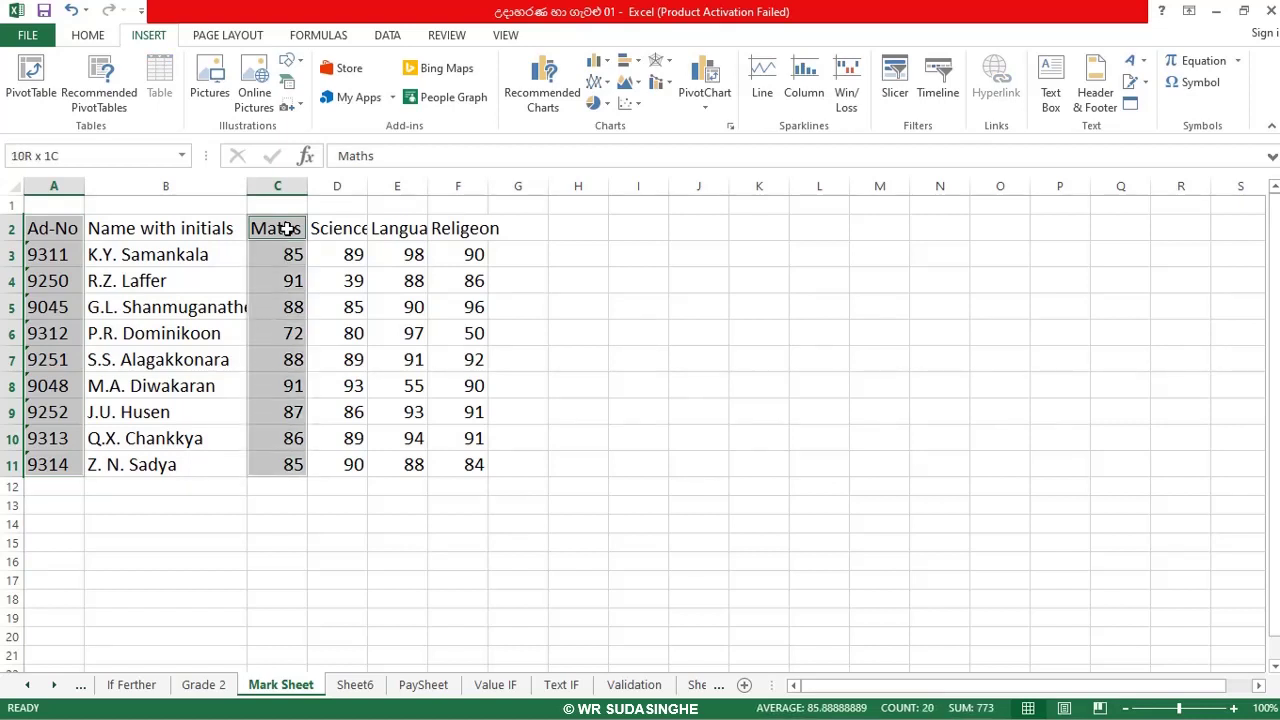
key("shift+Right")
key("shift+Right")
key("shift+Right")
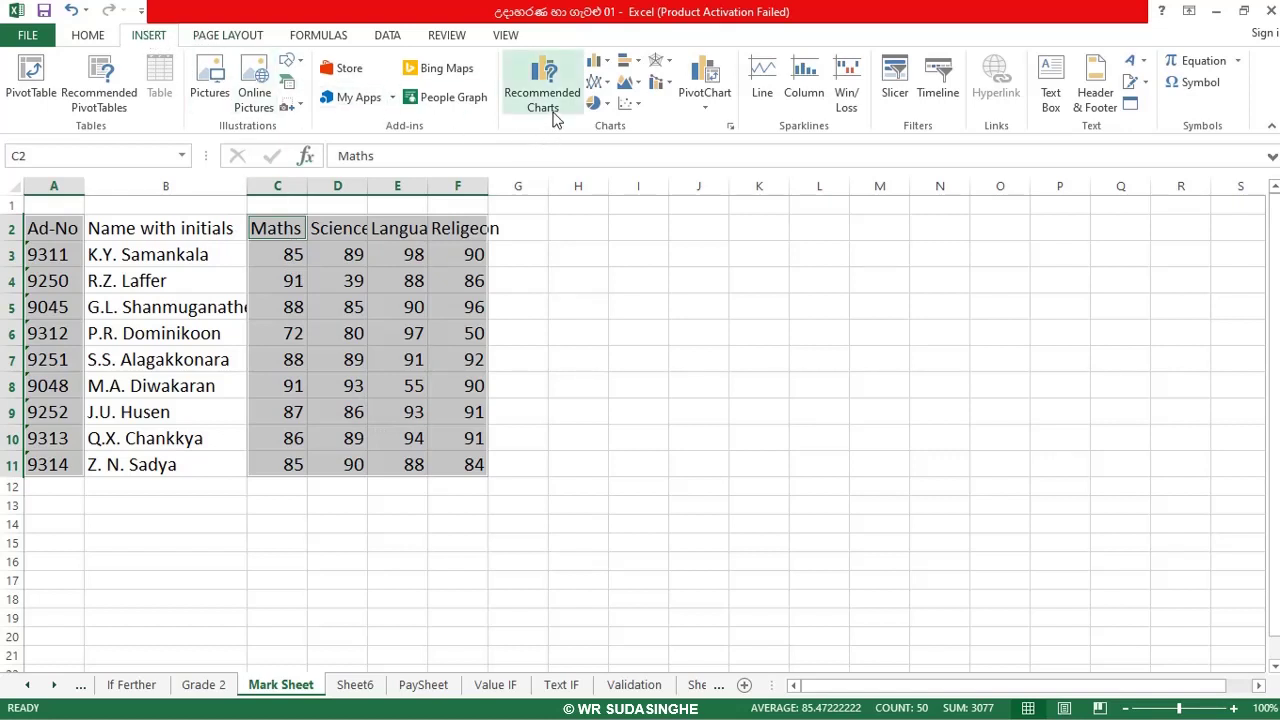
Insert a 2-D clustered column chart from the selected admission numbers and marks, and undo the insertion.
left_click(611, 63)
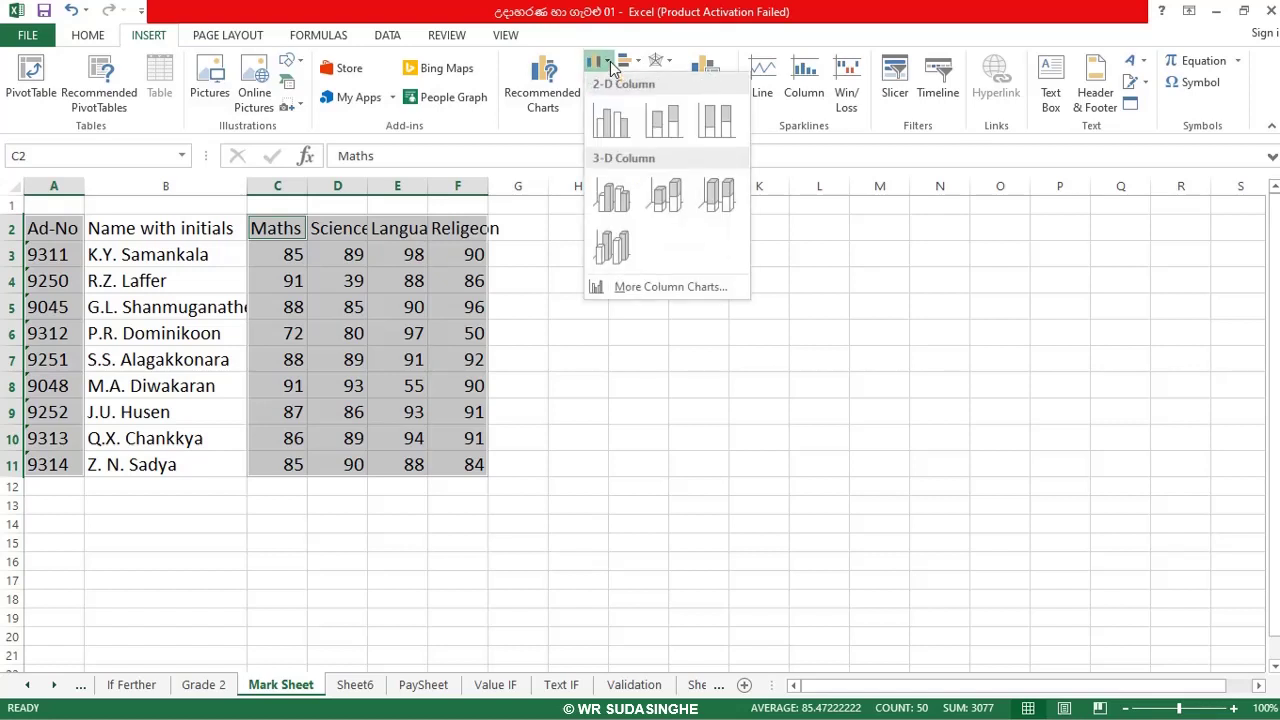
left_click(607, 122)
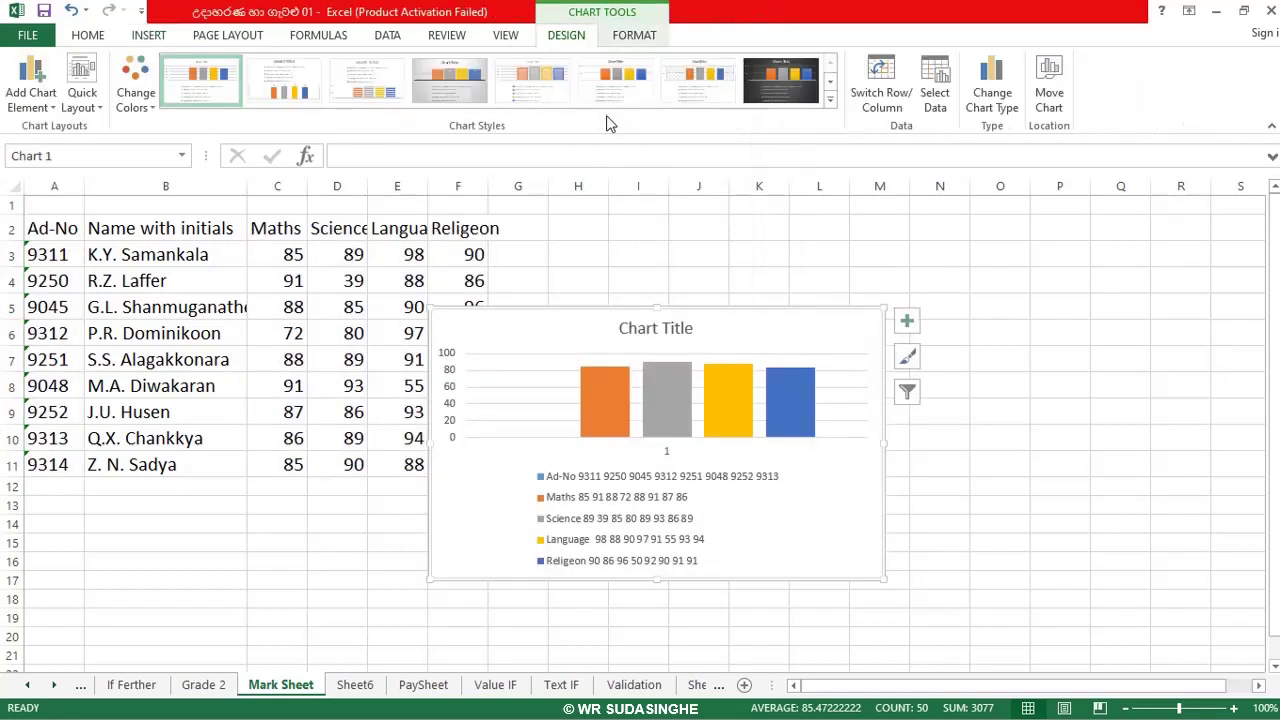
left_click(71, 11)
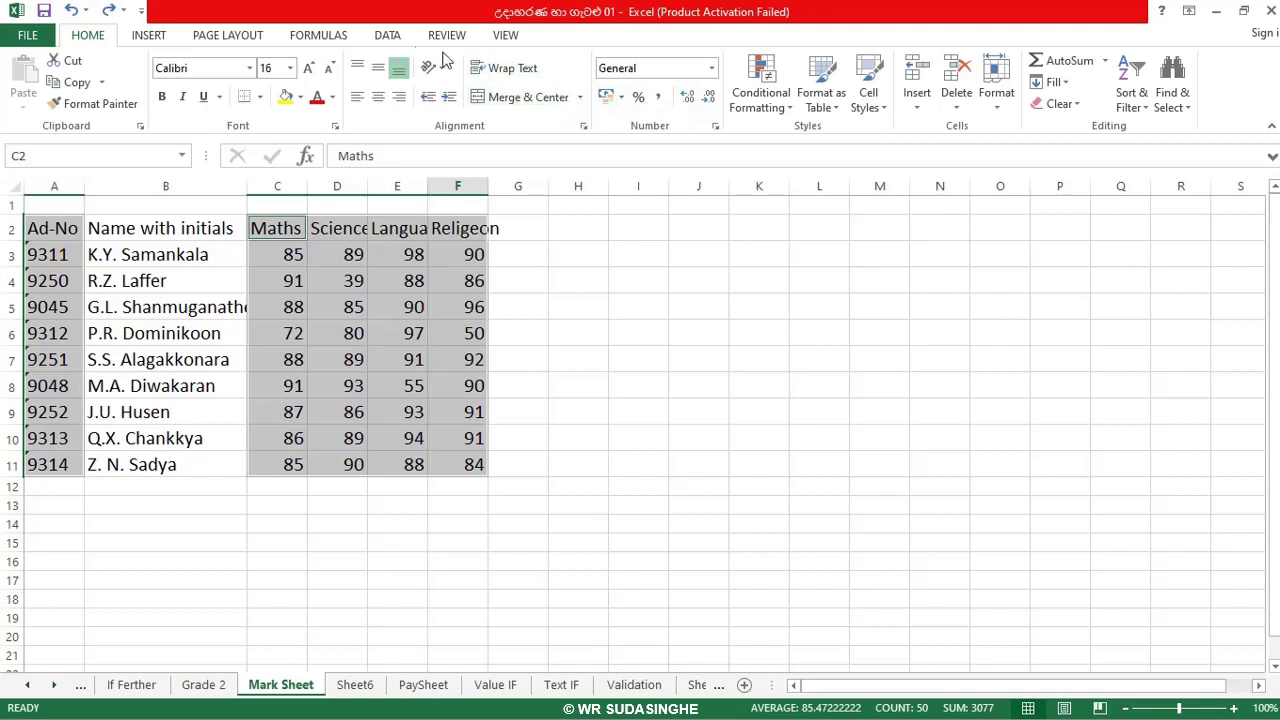
Review the 2-D and 3-D column chart options for the admission number and marks selection.
left_click(163, 38)
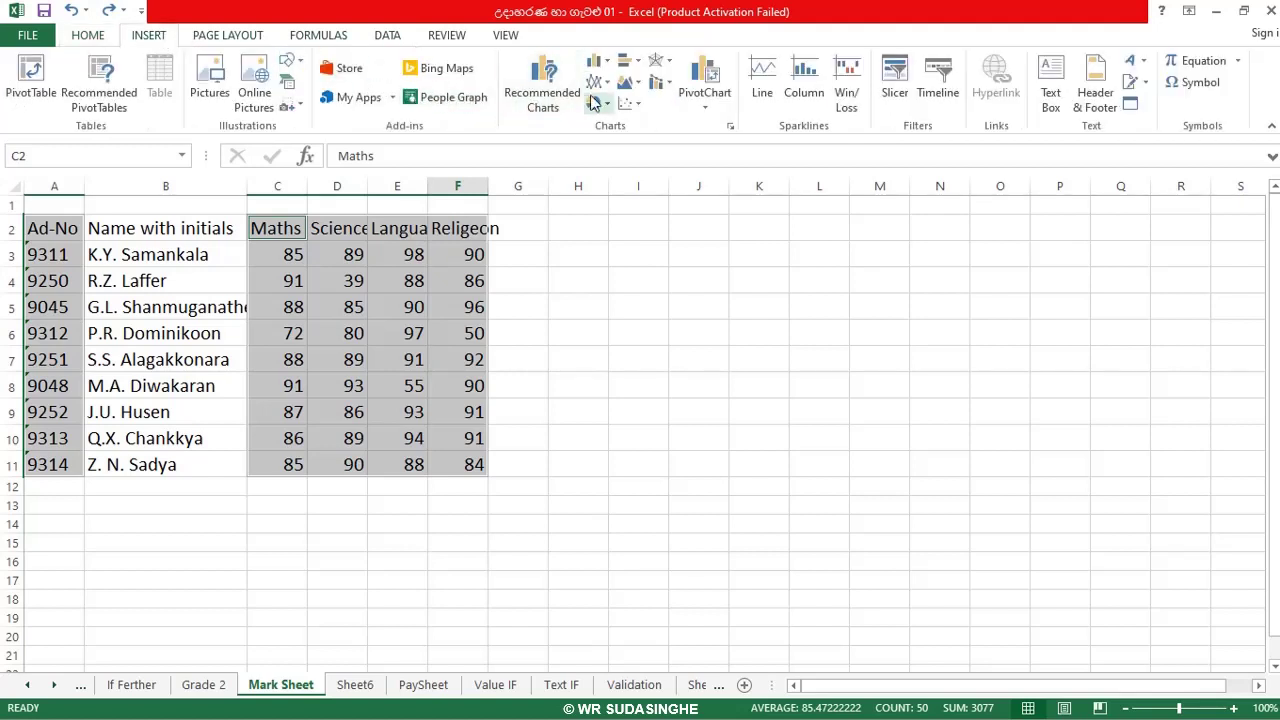
left_click(609, 63)
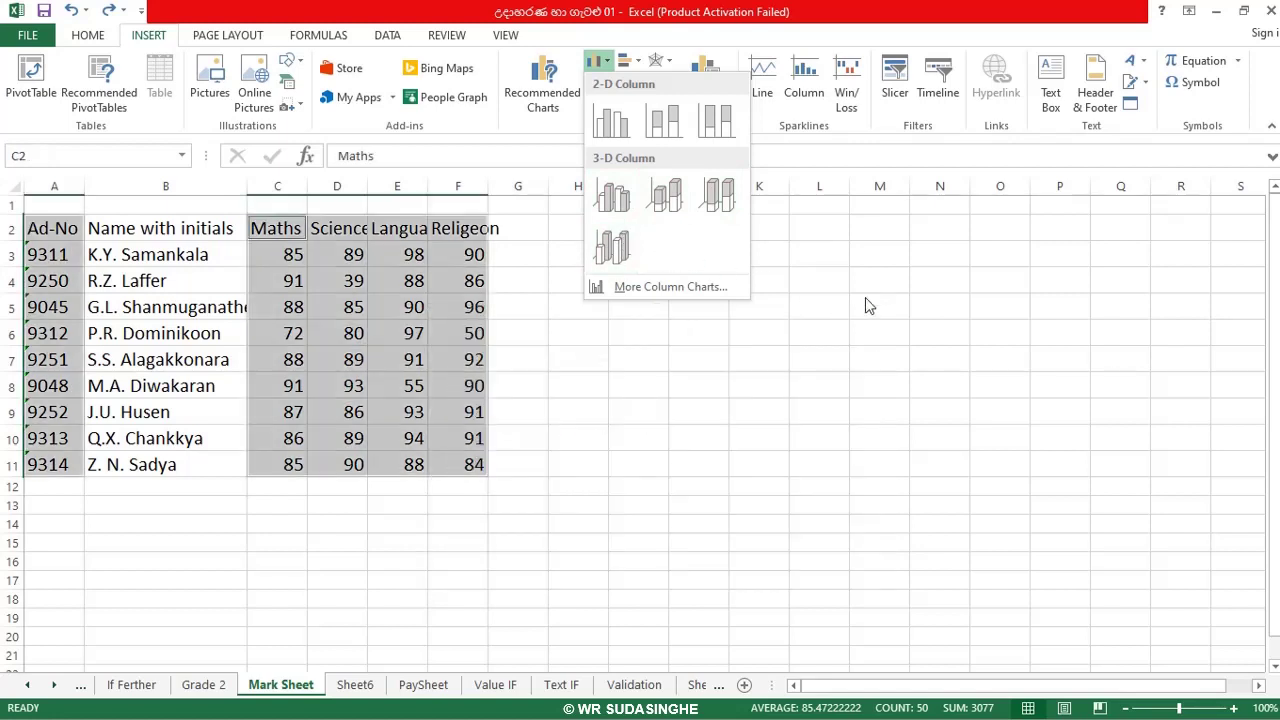
left_click(575, 368)
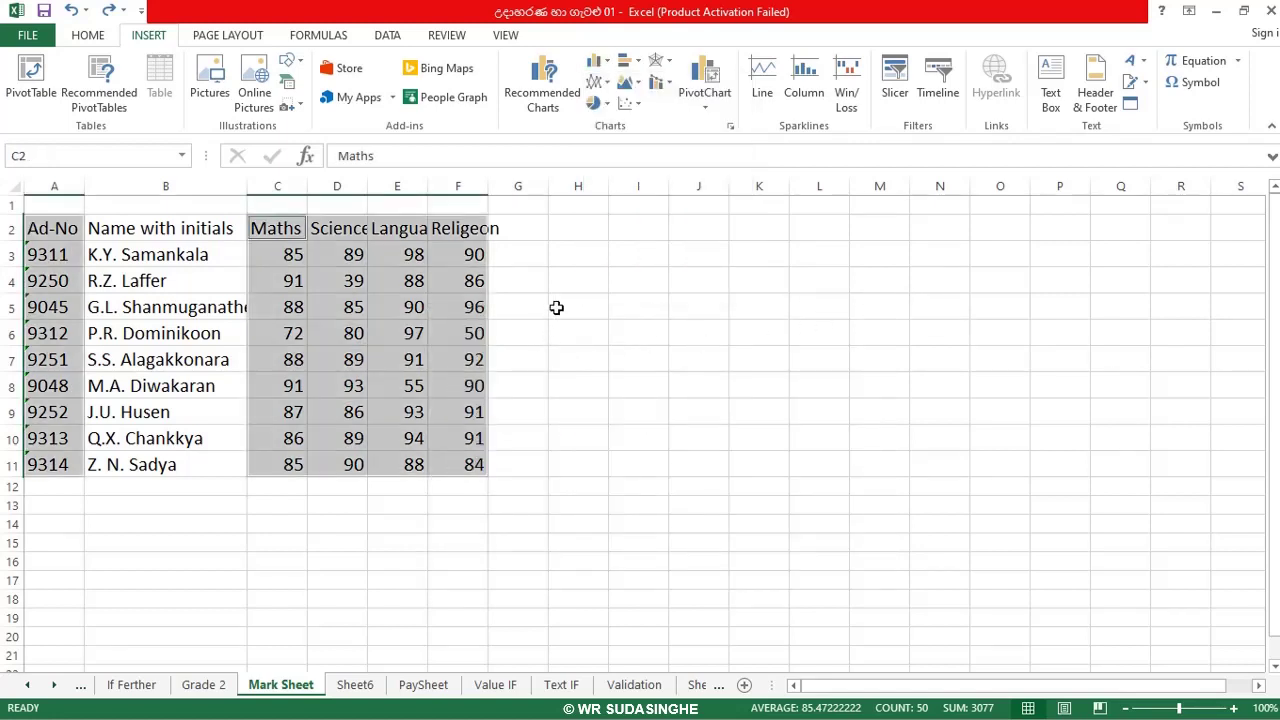
Select the student names with the Maths, Science and Language columns including their headers, B2:E11.
left_click(581, 263)
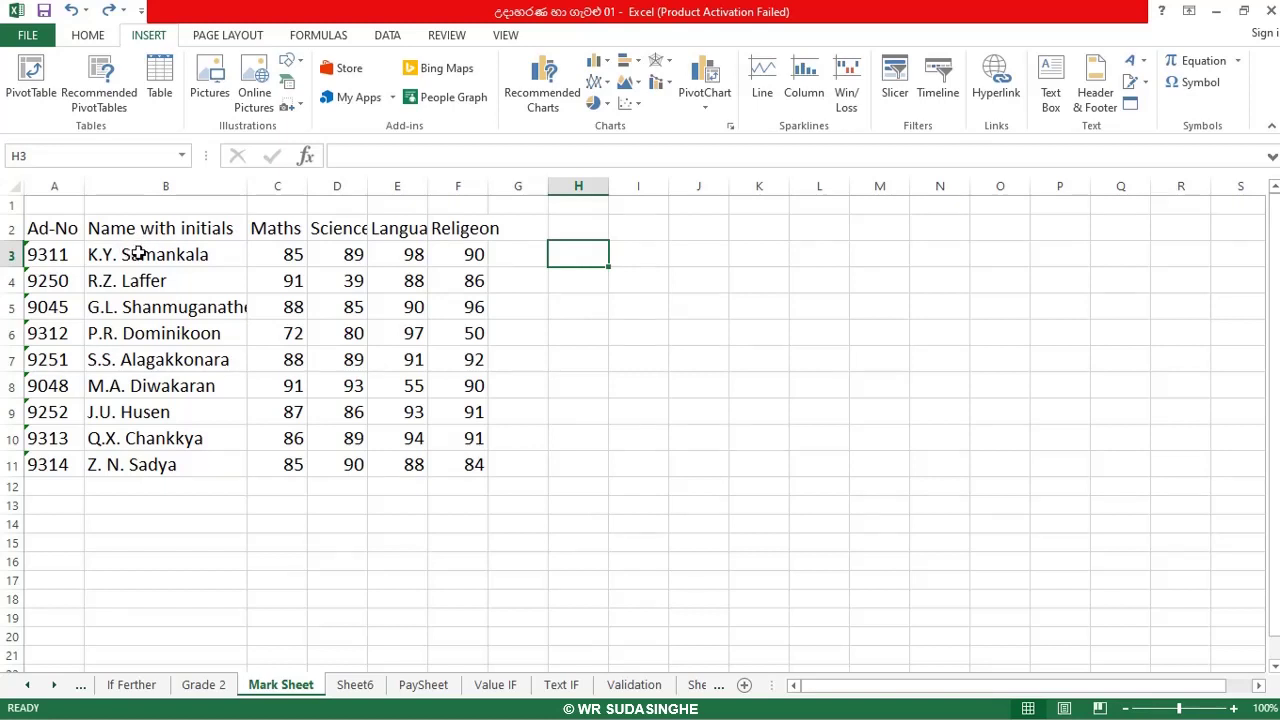
left_click(147, 281)
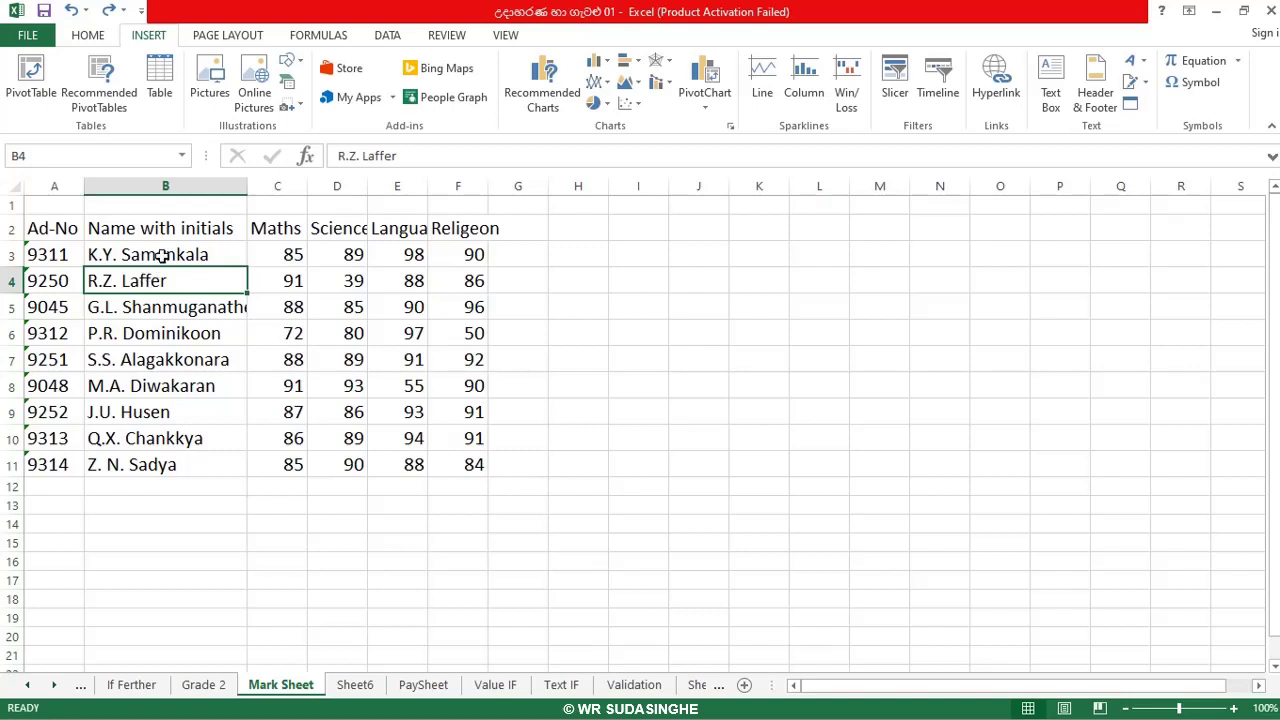
left_click(161, 255)
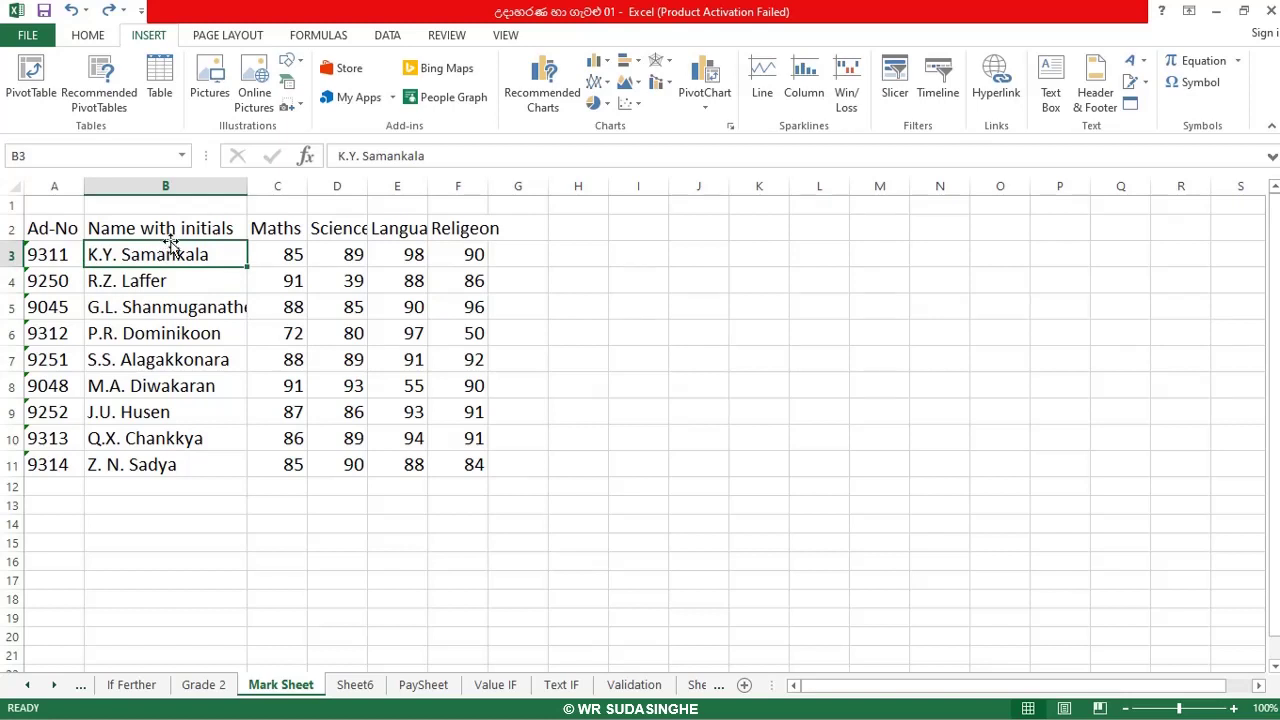
left_click(170, 230)
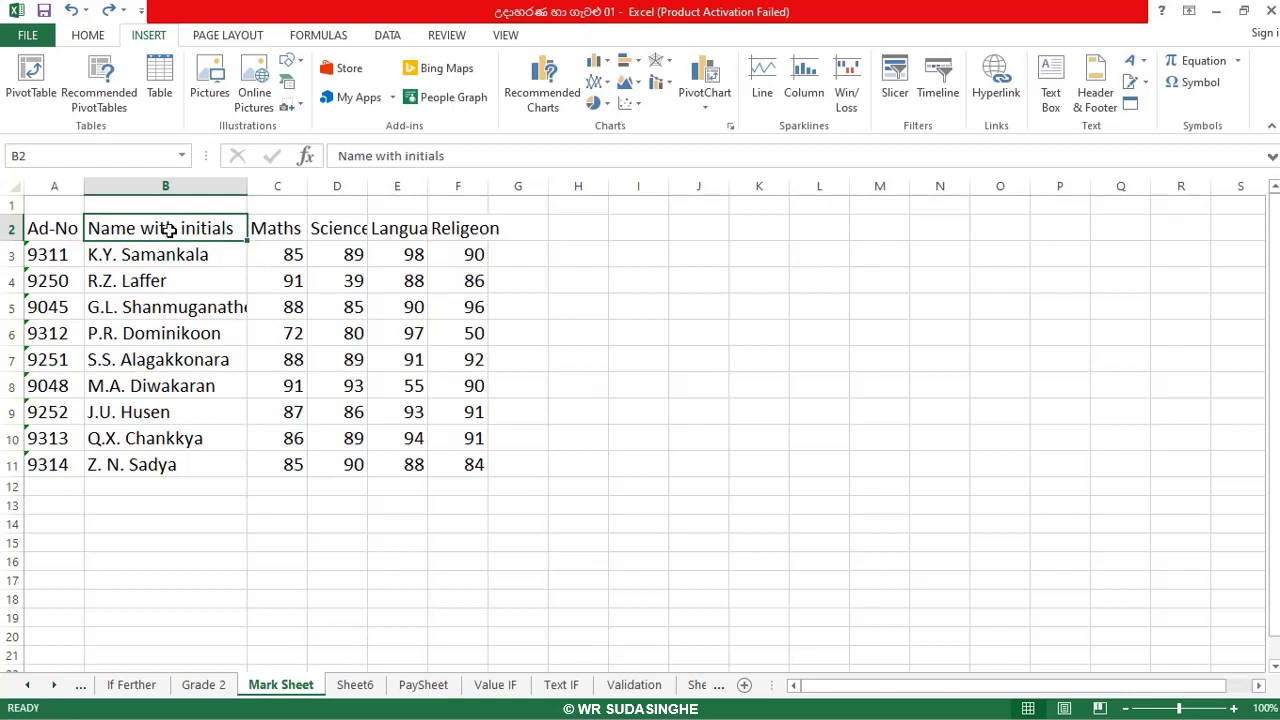
key("shift+Down")
key("shift+Down")
key("shift+Down")
key("shift+Down")
key("shift+Down")
key("shift+Down")
key("shift+Down")
key("shift+Down")
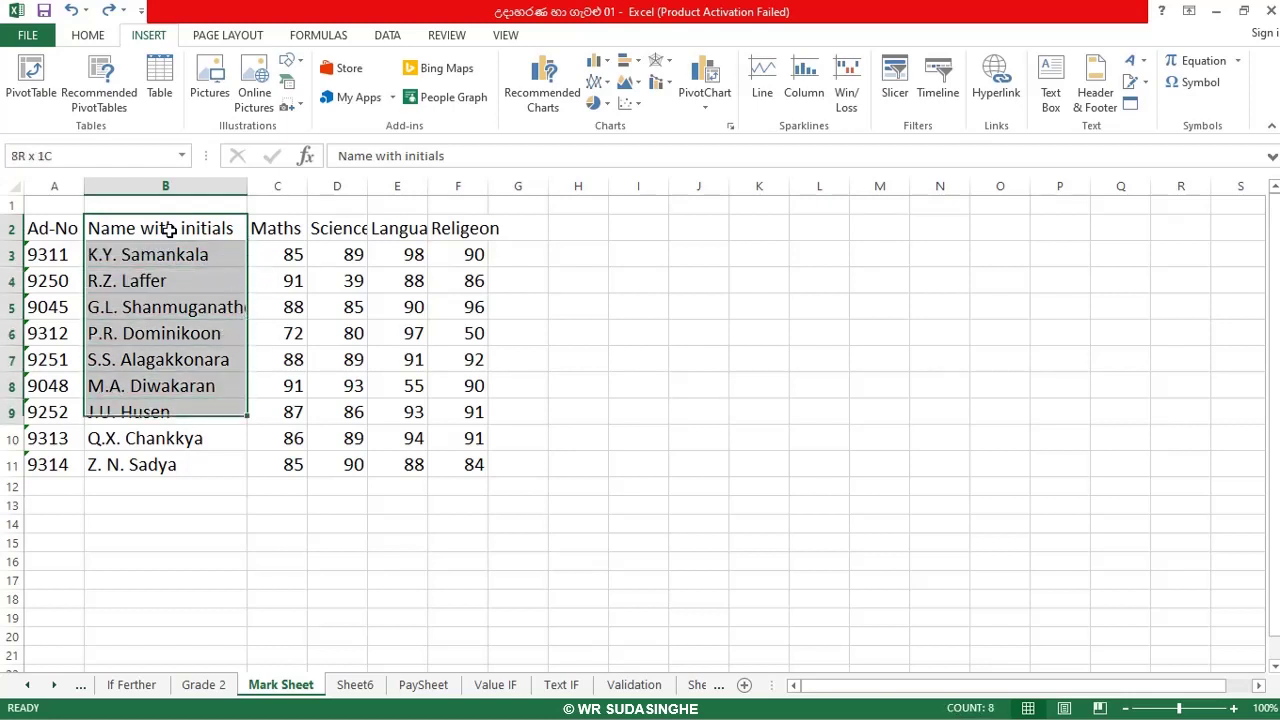
key("shift+Down")
key("shift+Right")
key("shift+Right")
key("shift+Right")
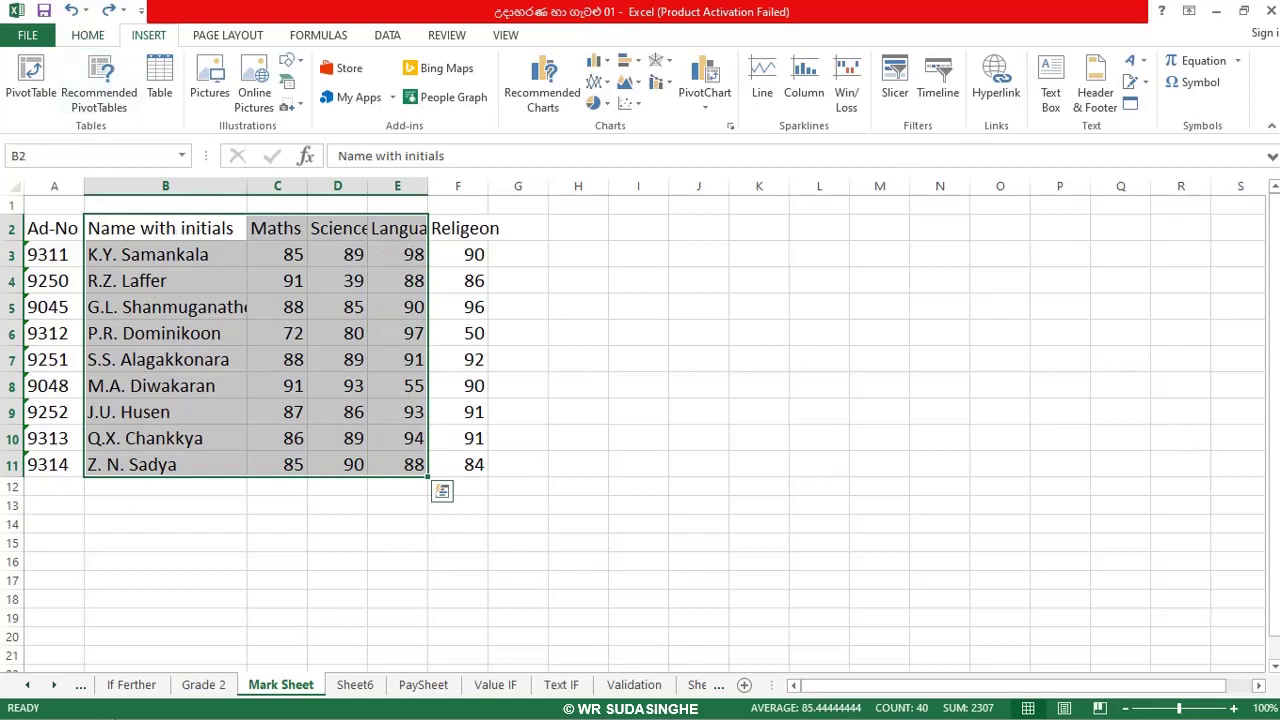
Insert a 2-D clustered column chart from the selected names and marks, keeping the first chart style, Style 1.
left_click(597, 61)
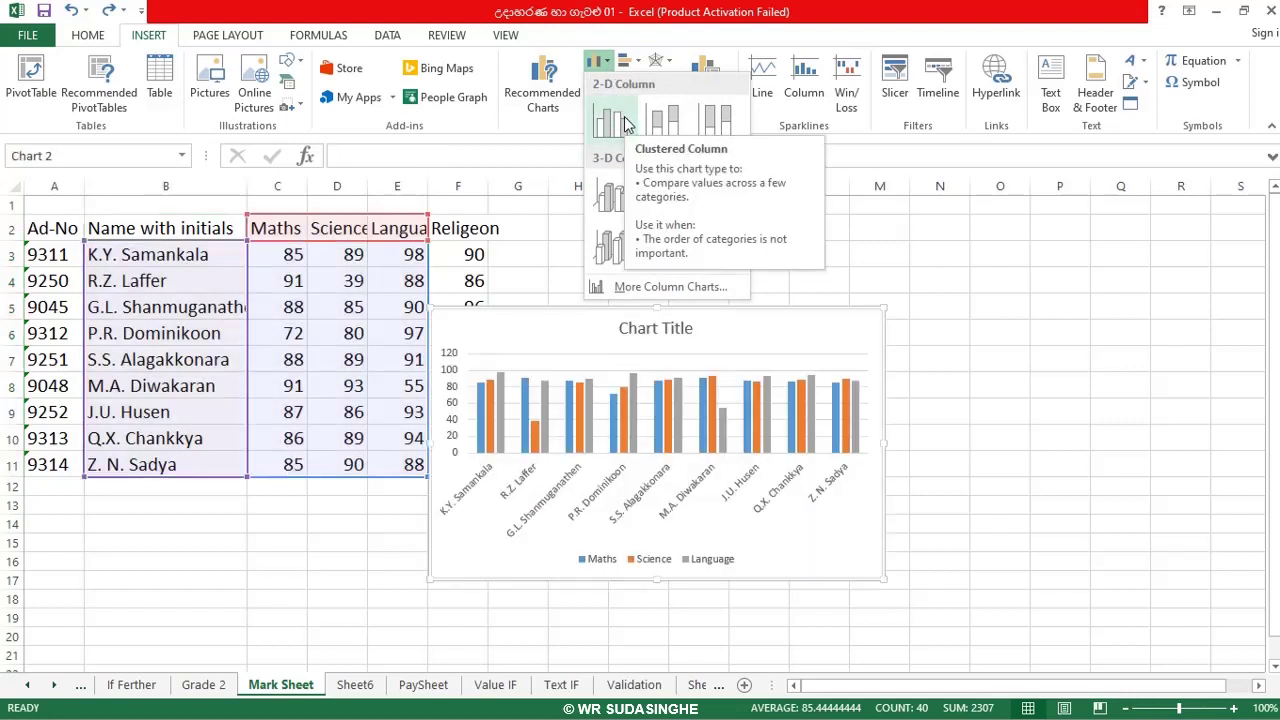
left_click(624, 121)
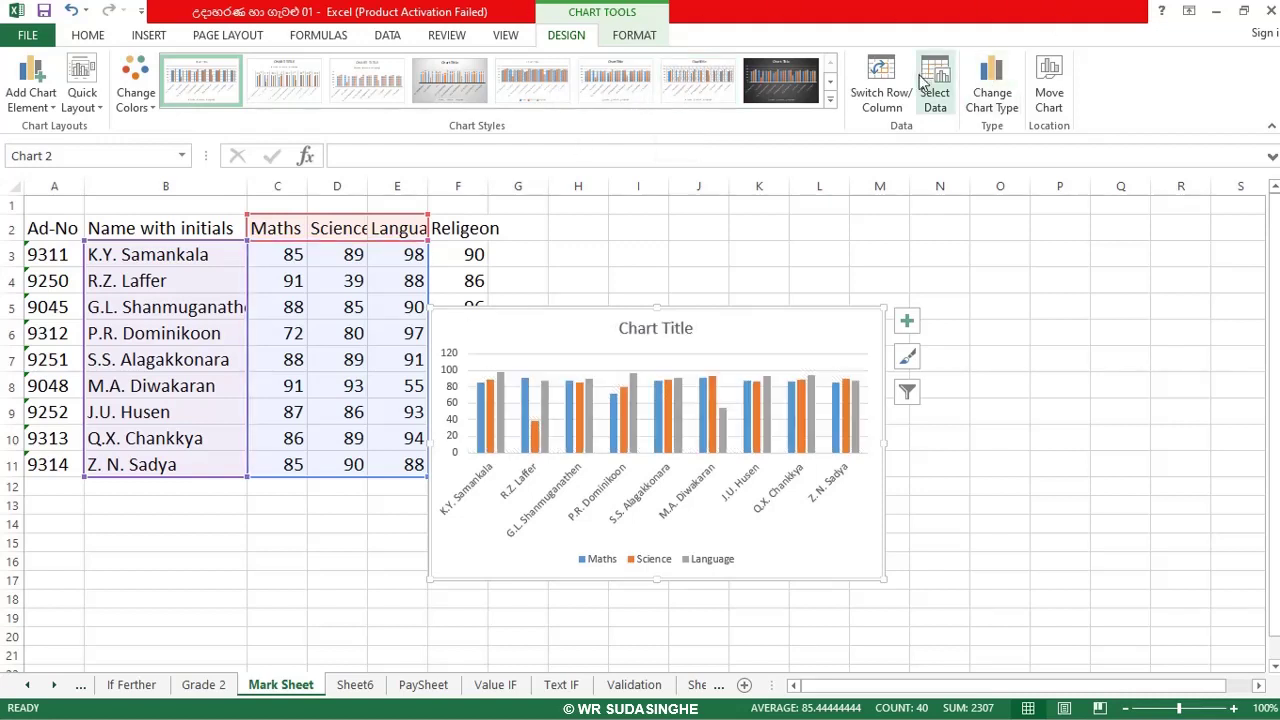
left_click(830, 82)
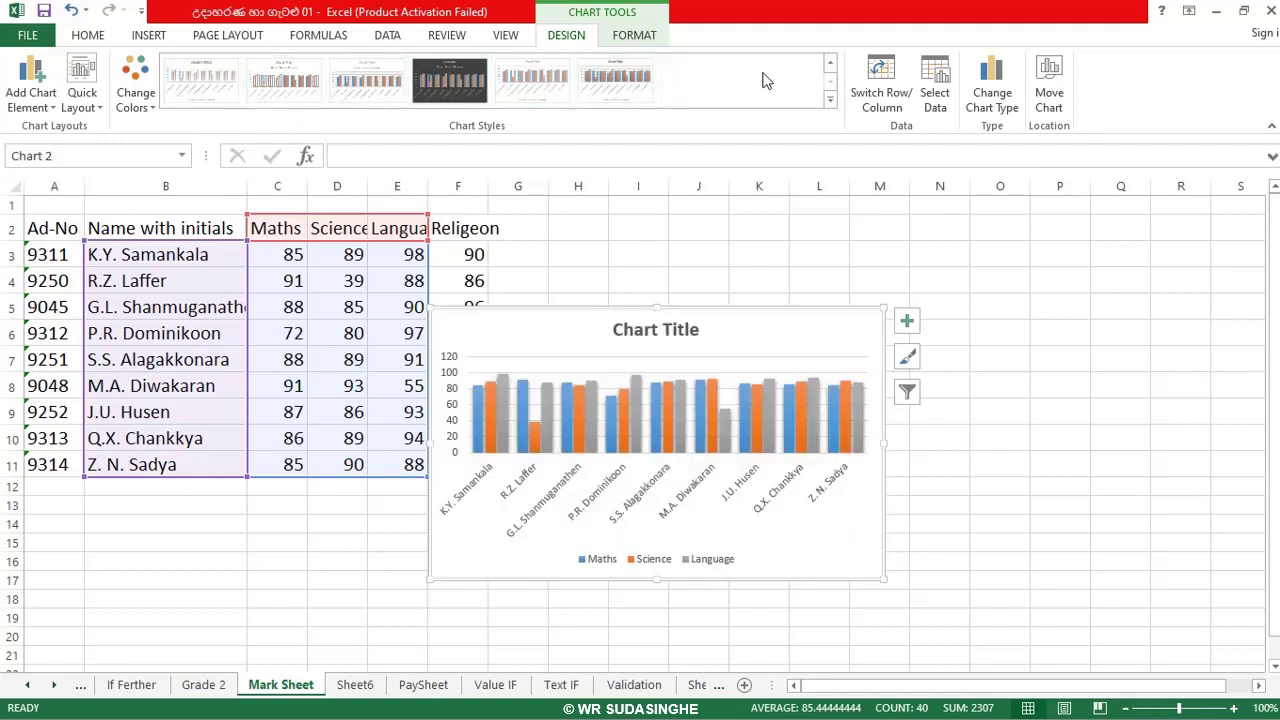
left_click(828, 66)
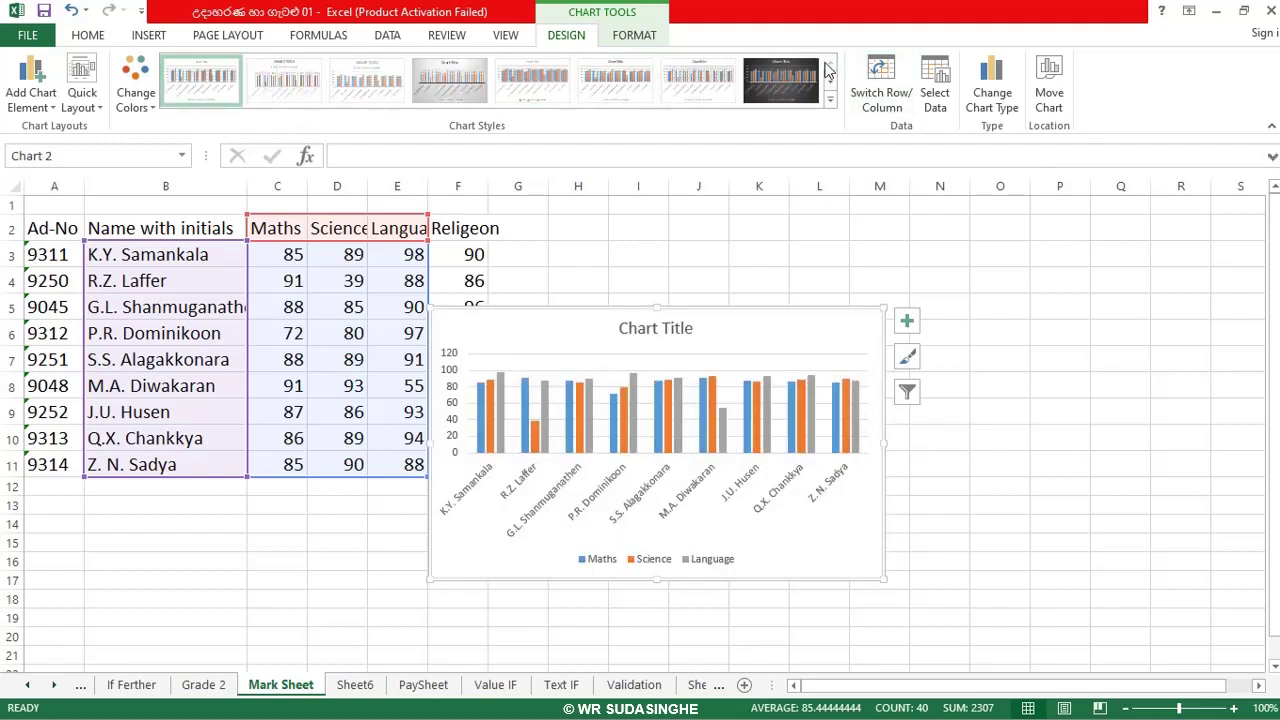
left_click(208, 80)
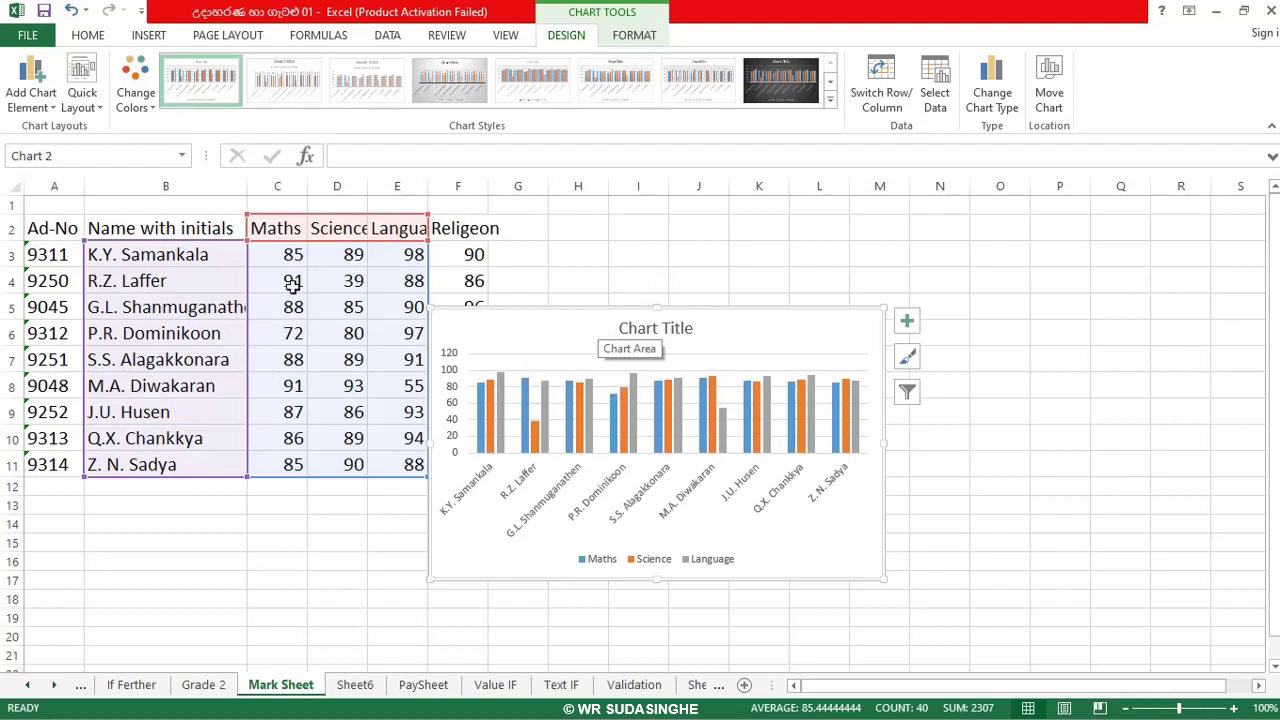
Open the chart area formatting options and shift the chart slightly to the right on the sheet.
double_click(571, 316)
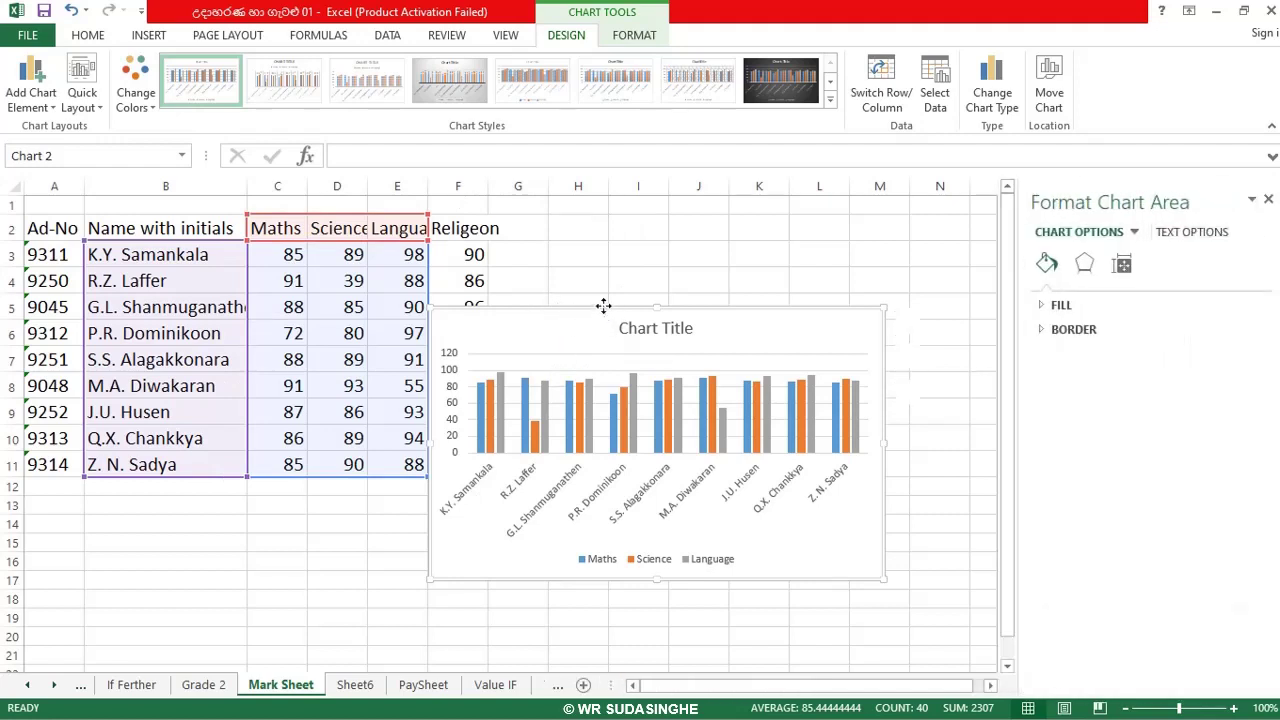
left_click(656, 320)
left_click(733, 310)
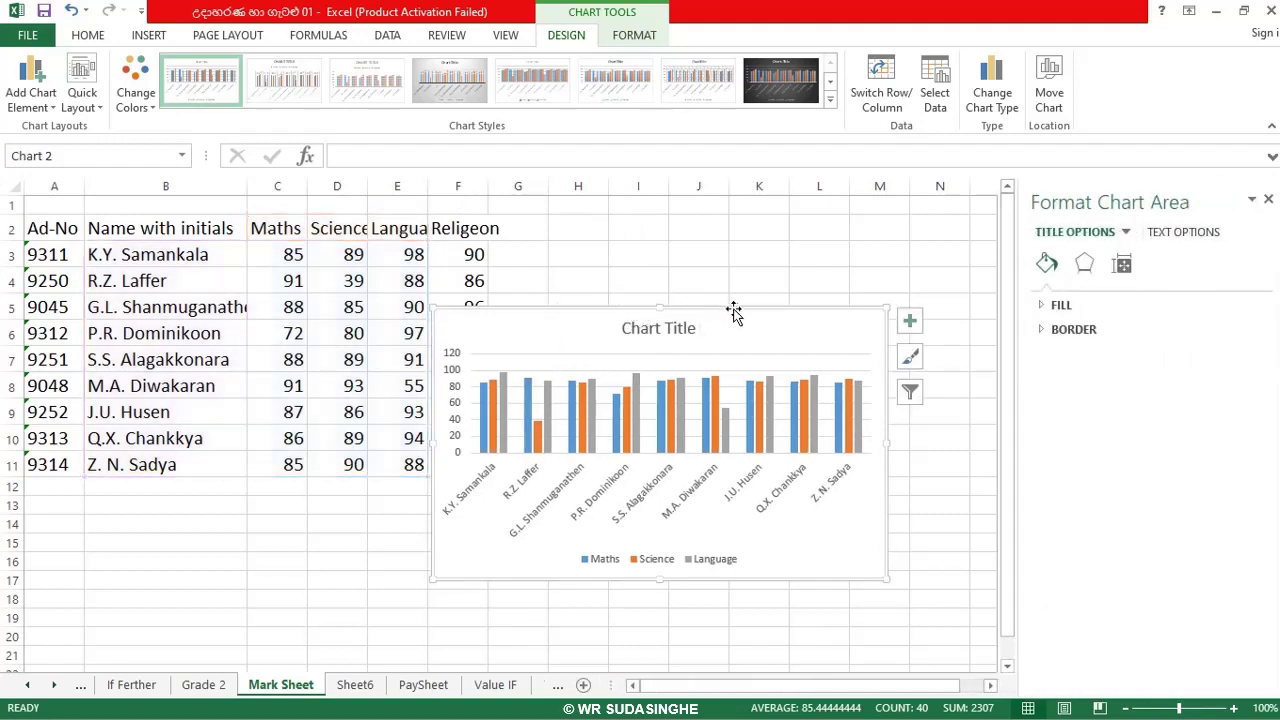
mouse_move(770, 330)
left_mouse_down()
mouse_move(771, 314)
mouse_move(776, 332)
left_mouse_up()
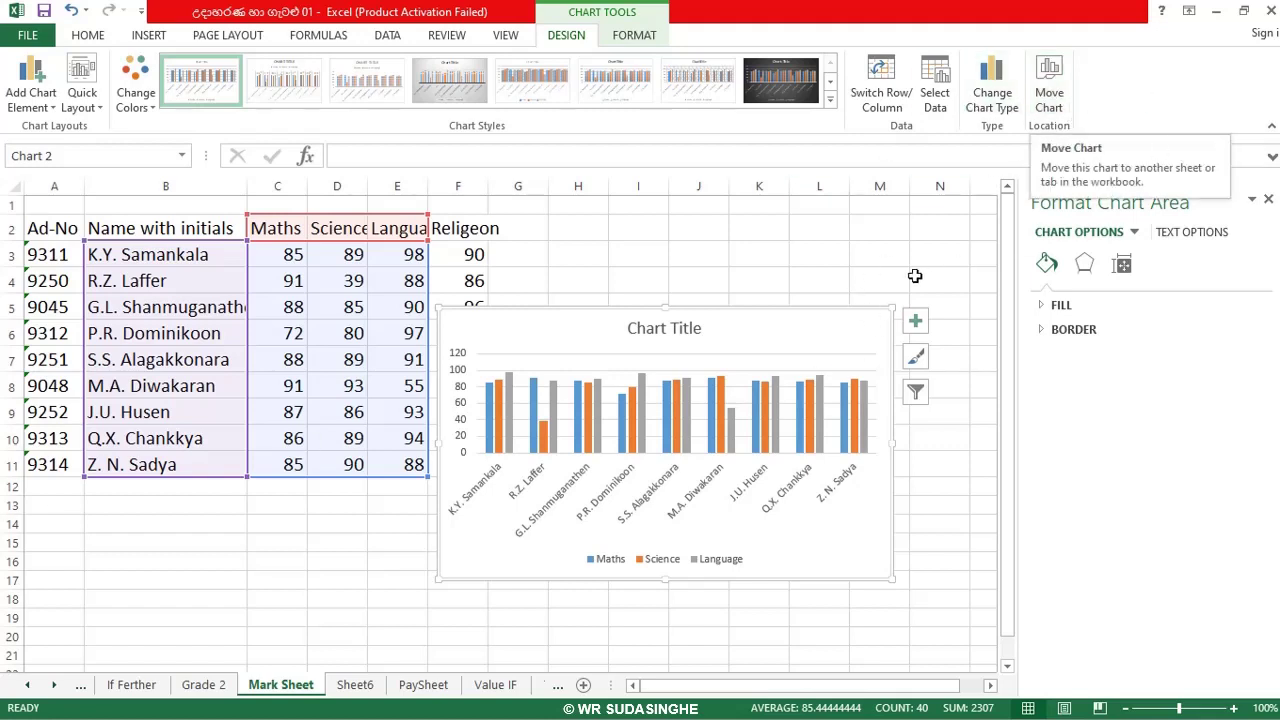
Move the chart to a new sheet of its own named Chart1.
left_click(1047, 96)
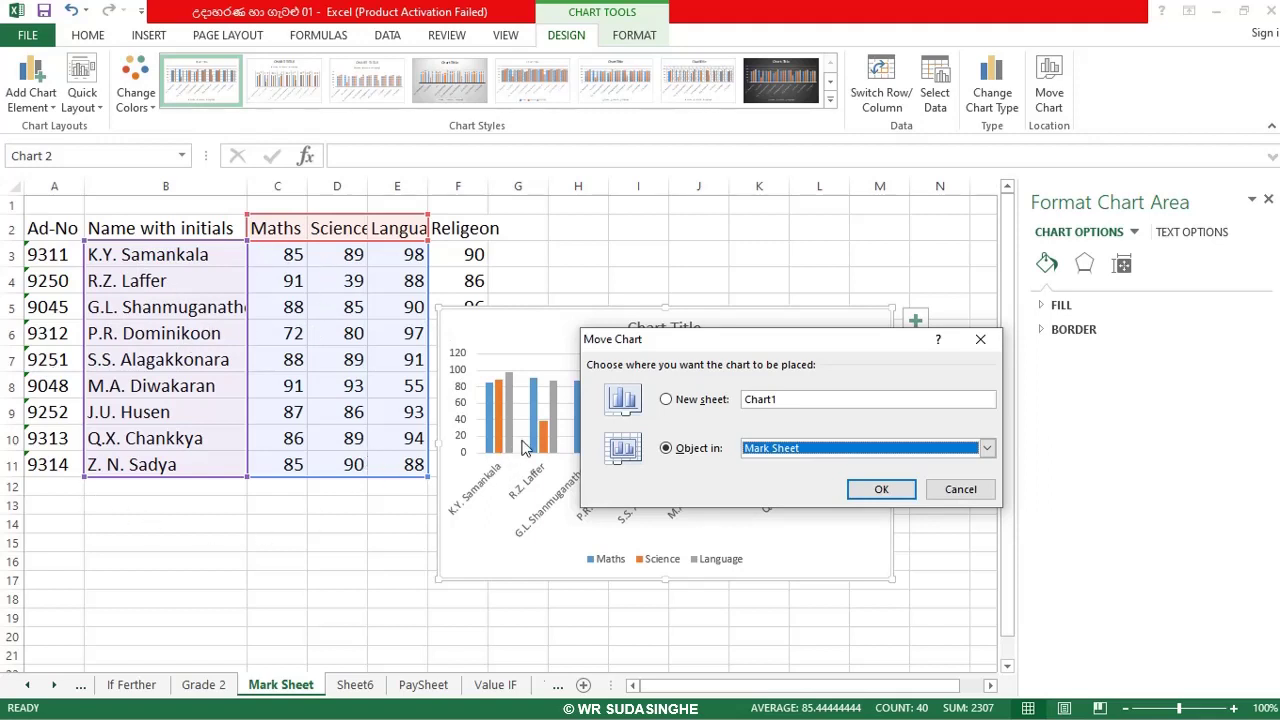
left_click(667, 400)
key("Return")
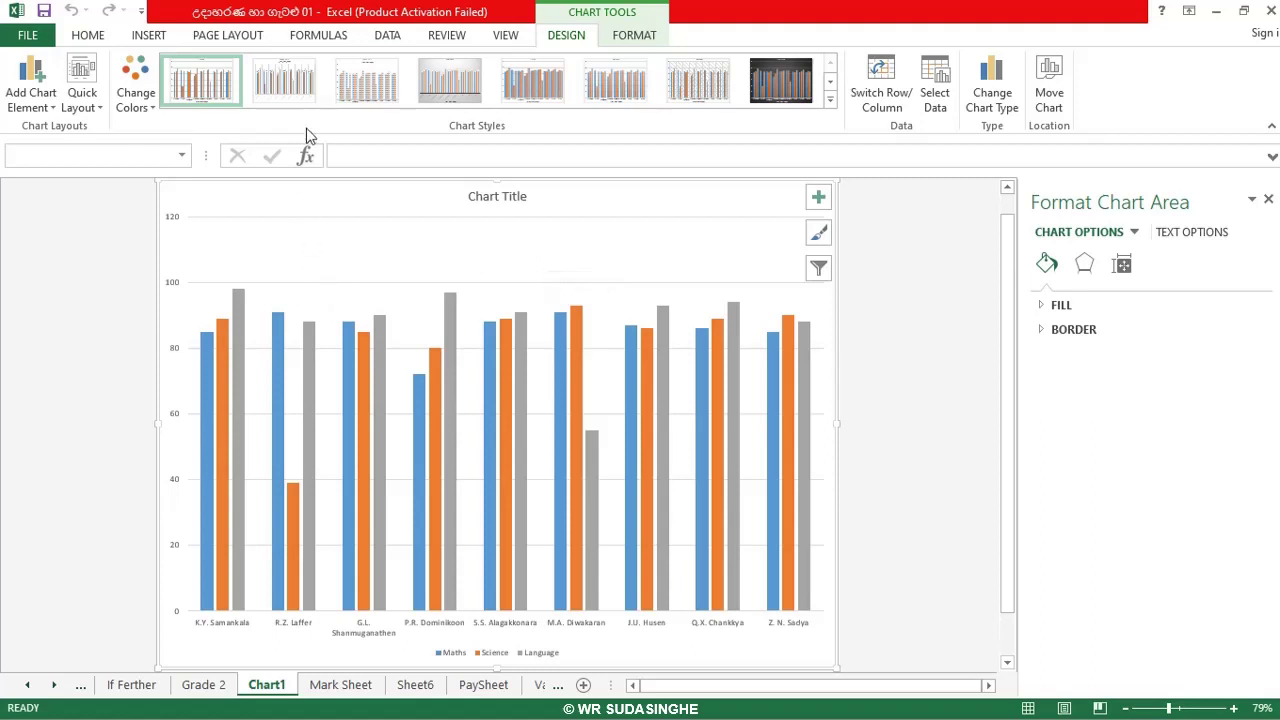
Try several chart styles on the Chart1 sheet and apply one with data labels and a hatched plot area.
left_click(306, 92)
left_click(366, 88)
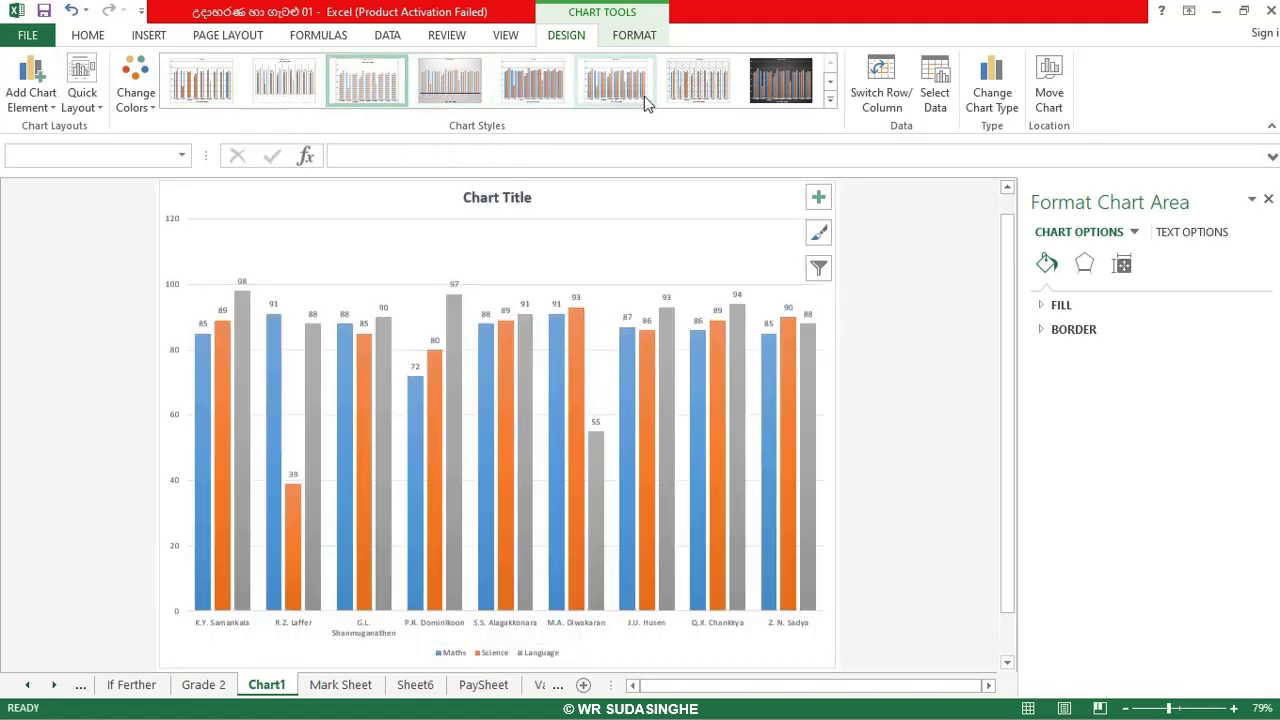
left_click(644, 96)
left_click(690, 88)
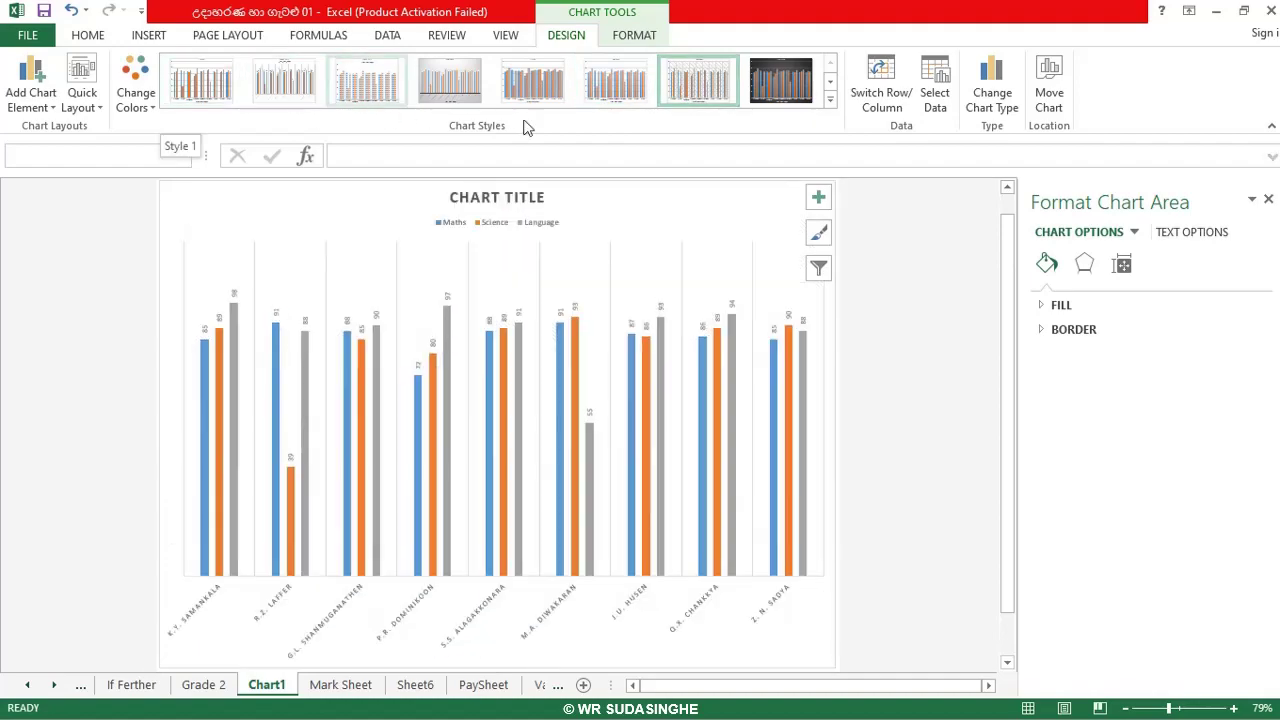
left_click(830, 82)
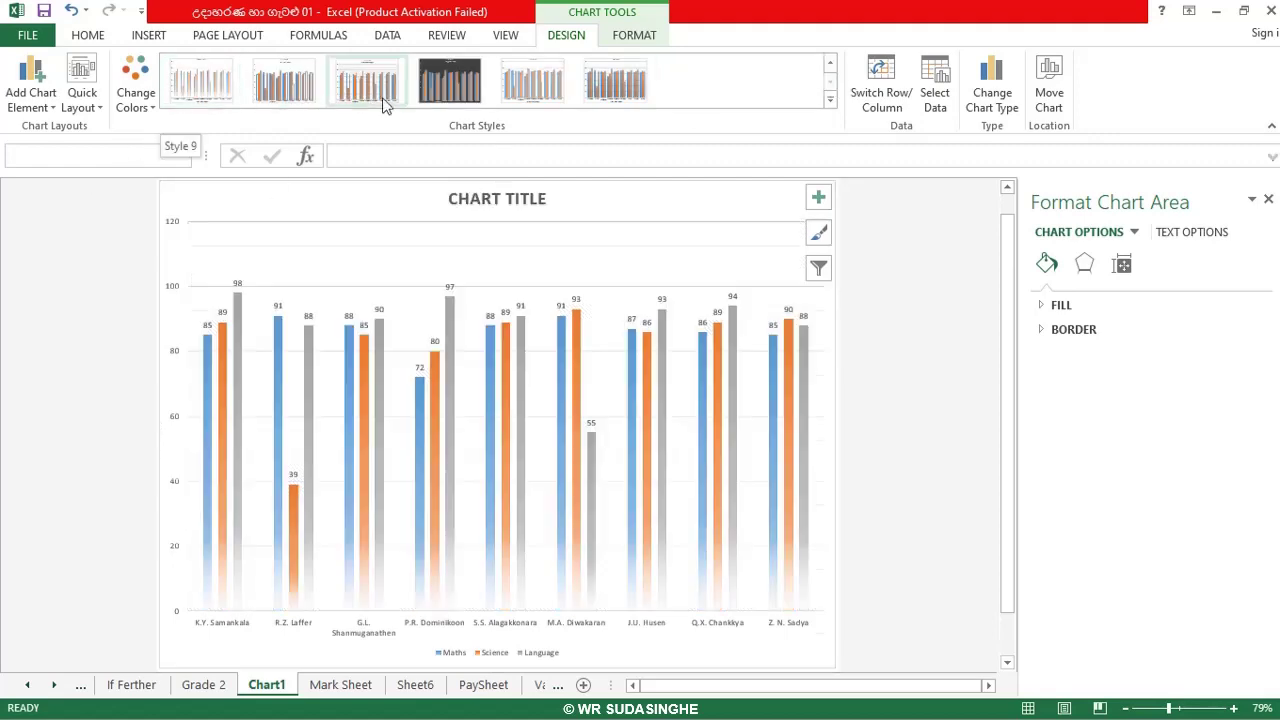
left_click(368, 86)
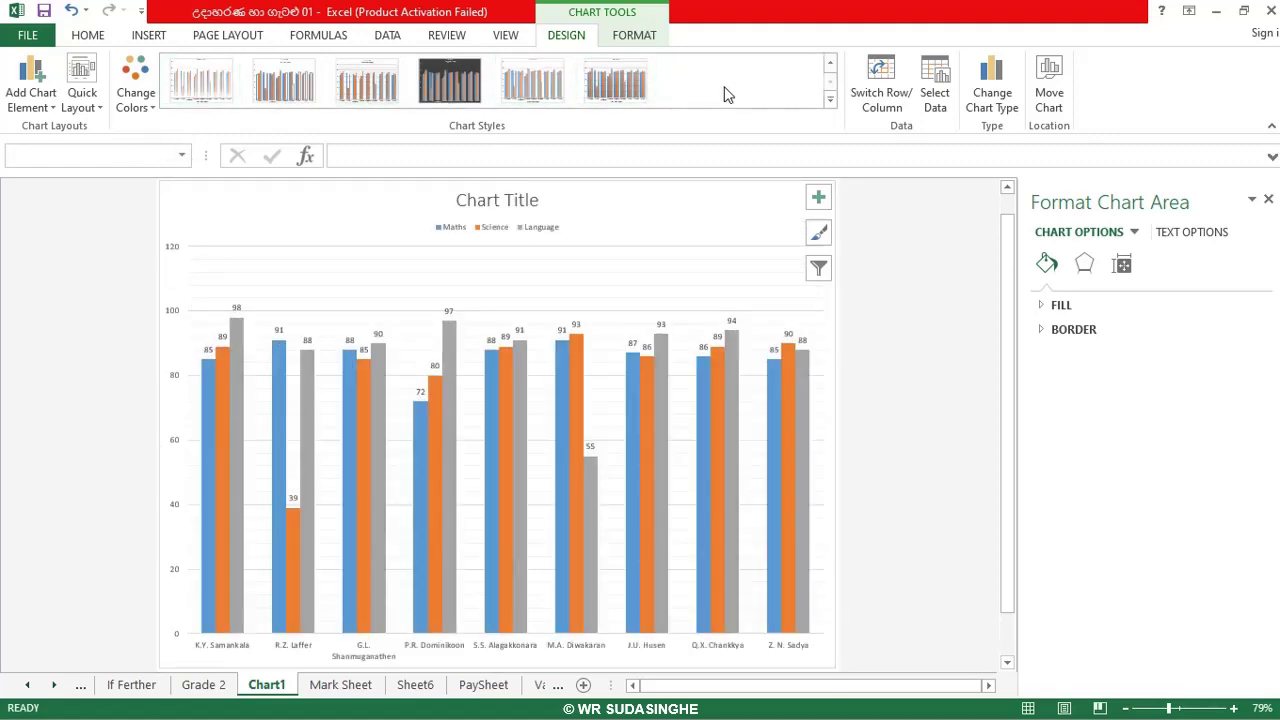
left_click(615, 82)
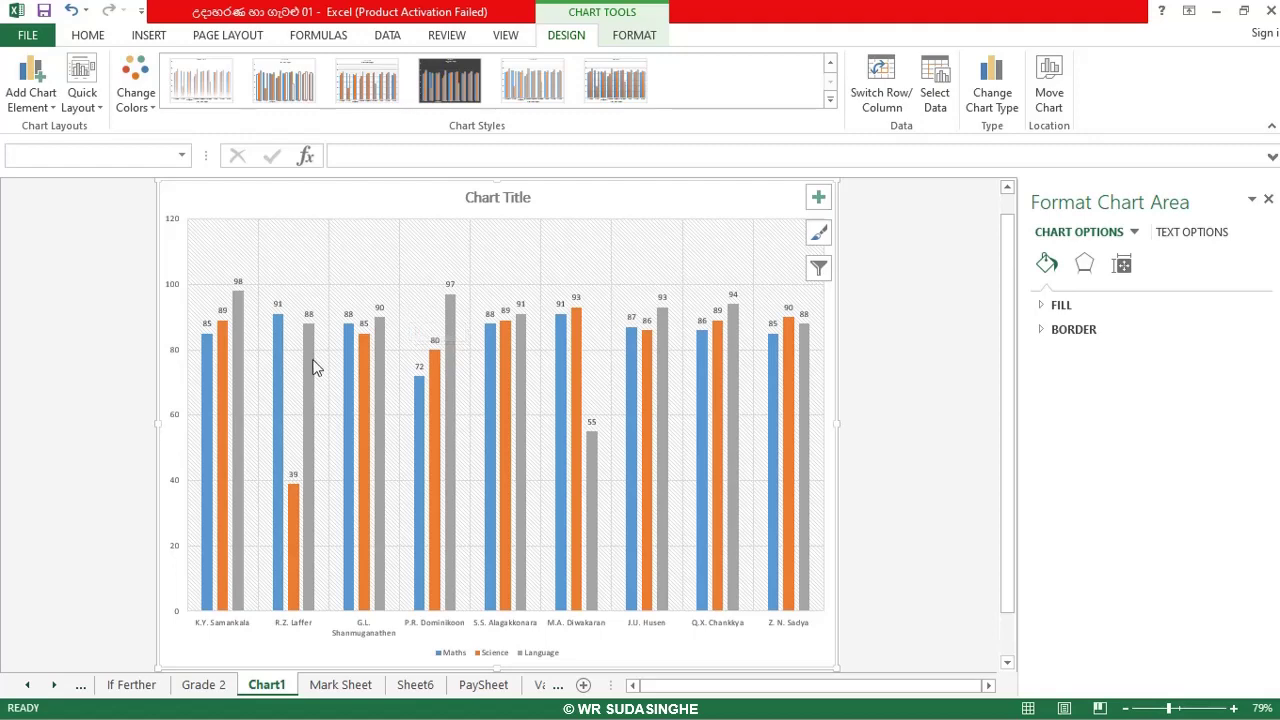
Return to the Mark Sheet and clear the previous range selection.
mouse_move(792, 501)
left_click(339, 686)
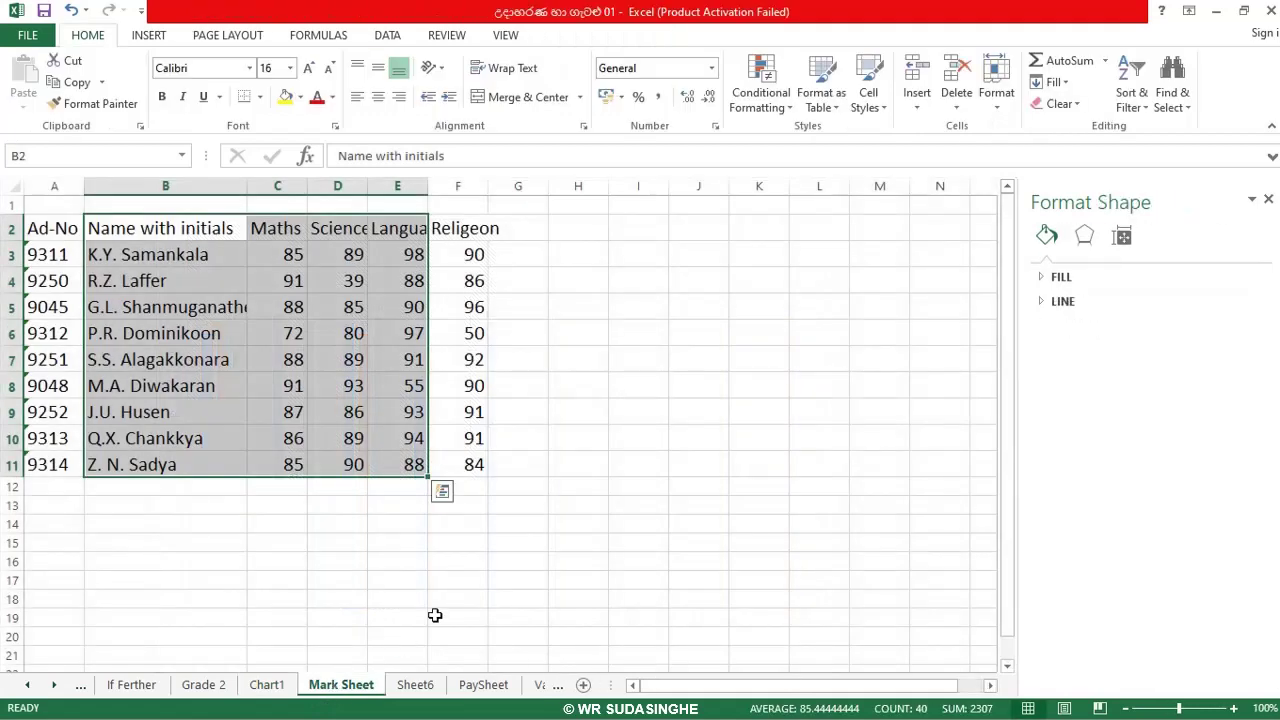
left_click(626, 394)
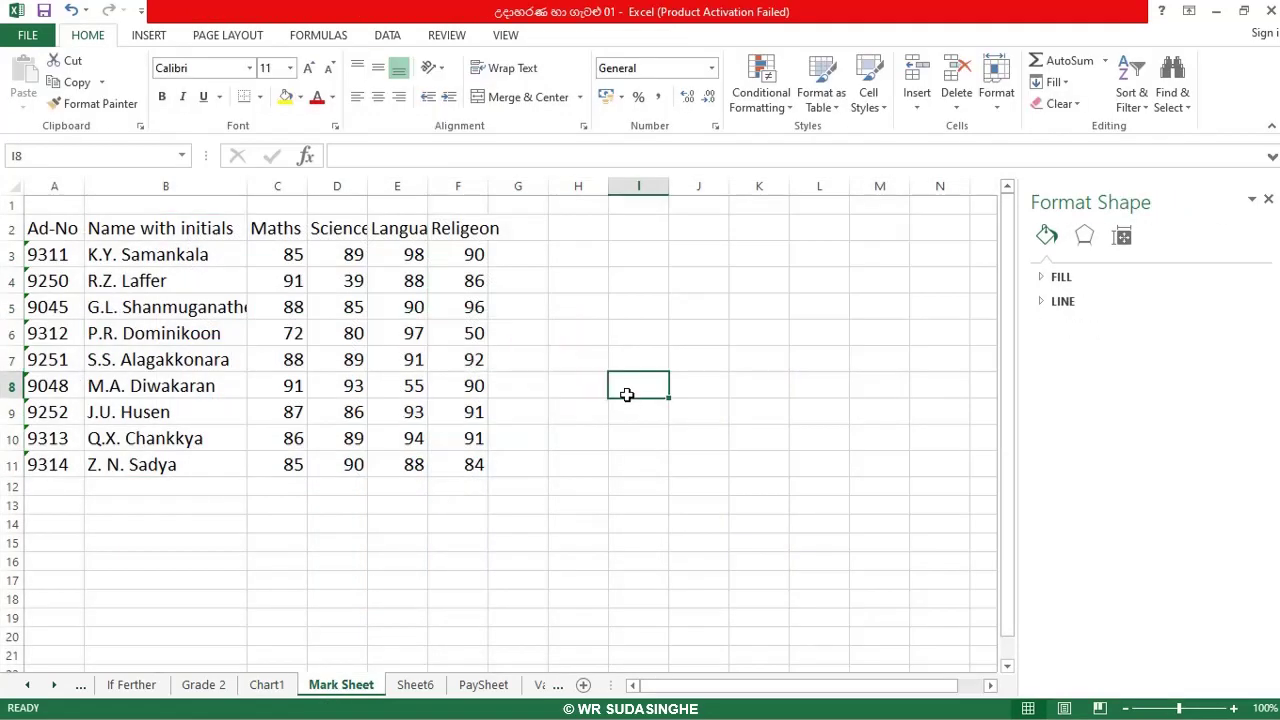
left_click(50, 228)
left_click_drag(50, 228, 132, 250)
left_click(290, 280)
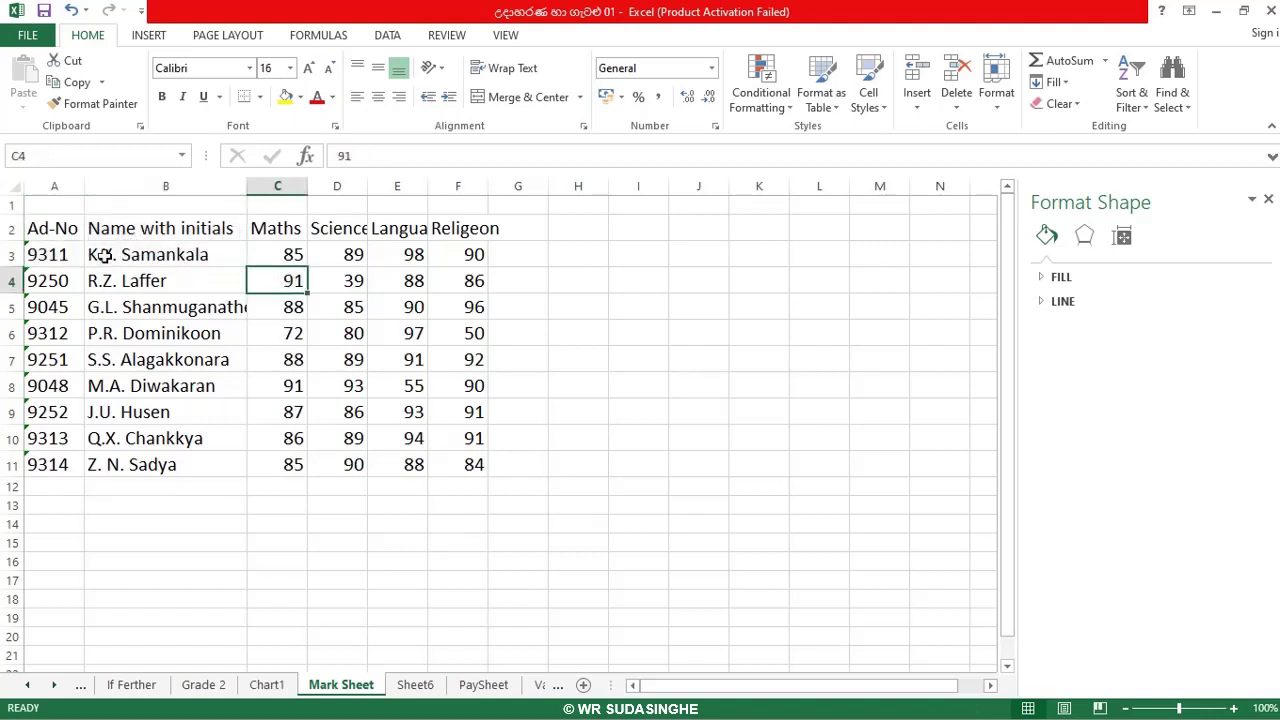
Select all six columns from Ad-No to Religeon for the header and the first five students, A2:F7.
left_click(66, 230)
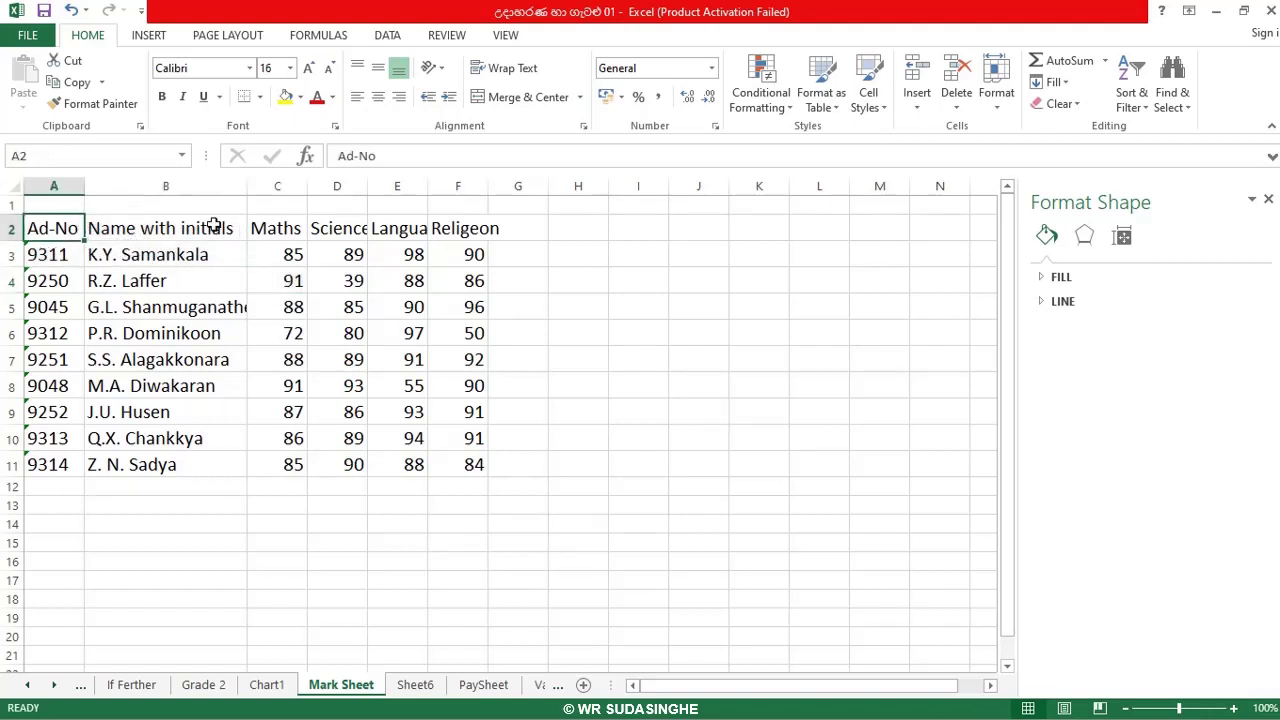
key("shift+Right")
key("shift+Right")
key("shift+Right")
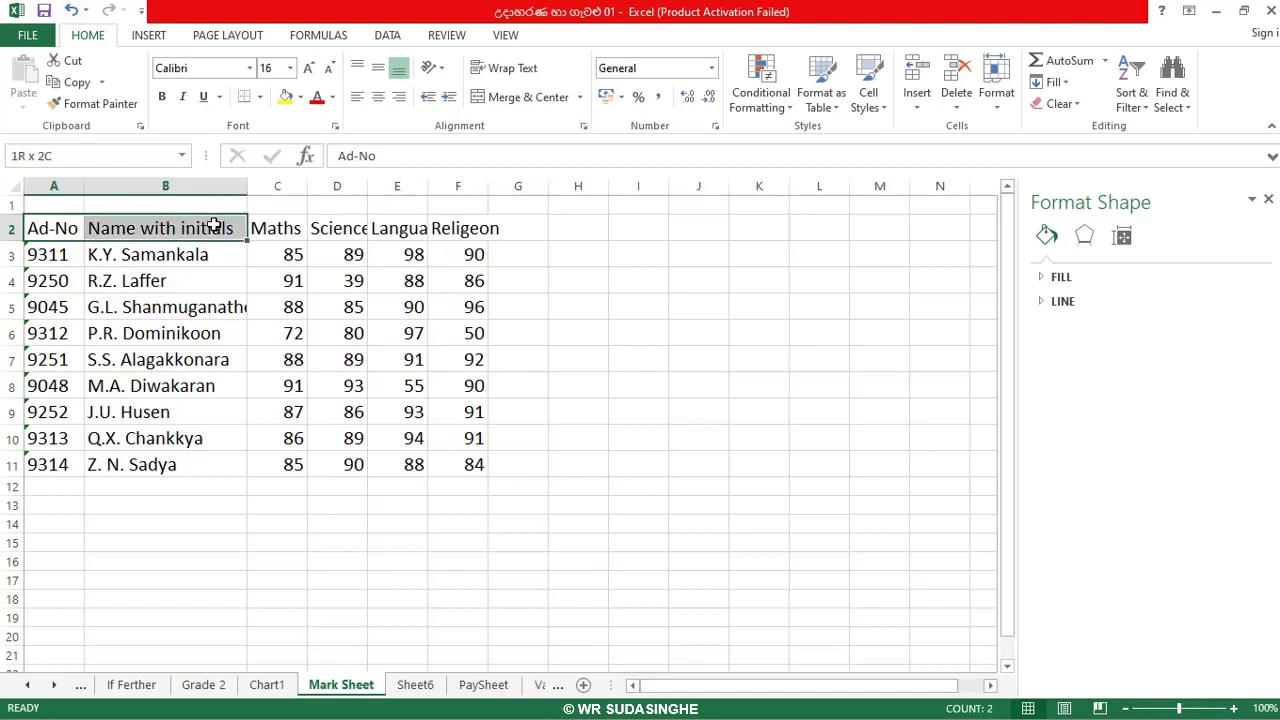
key("shift+Right")
key("shift+Right")
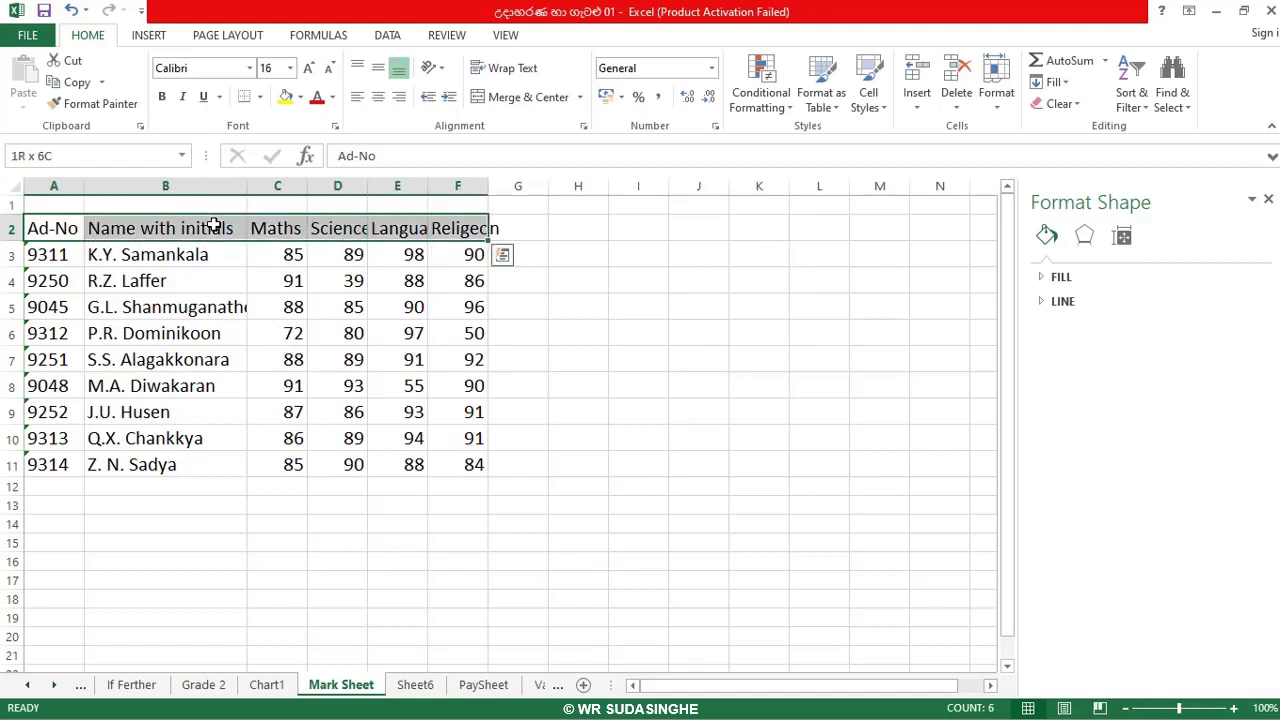
key("shift+Down")
key("shift+Down")
key("shift+Down")
key("shift+Down")
key("shift+Down")
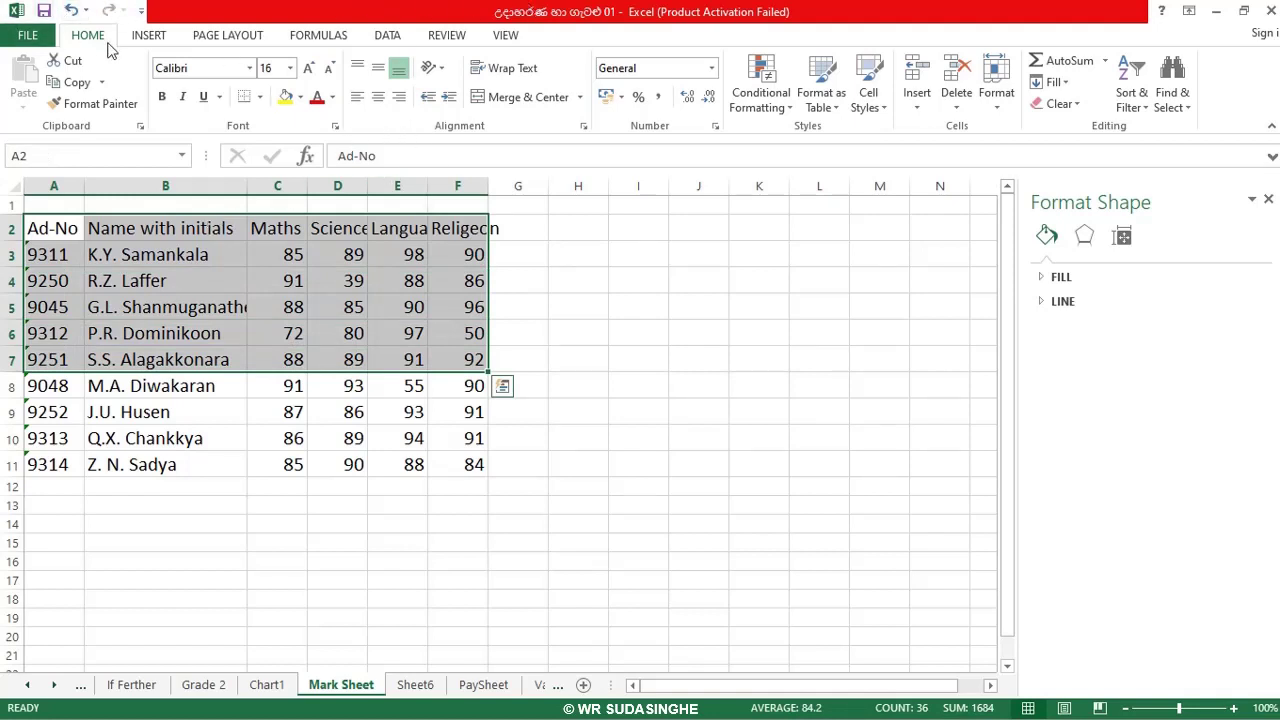
Insert a 2-D clustered column chart from the selected range A2:F7.
left_click(150, 36)
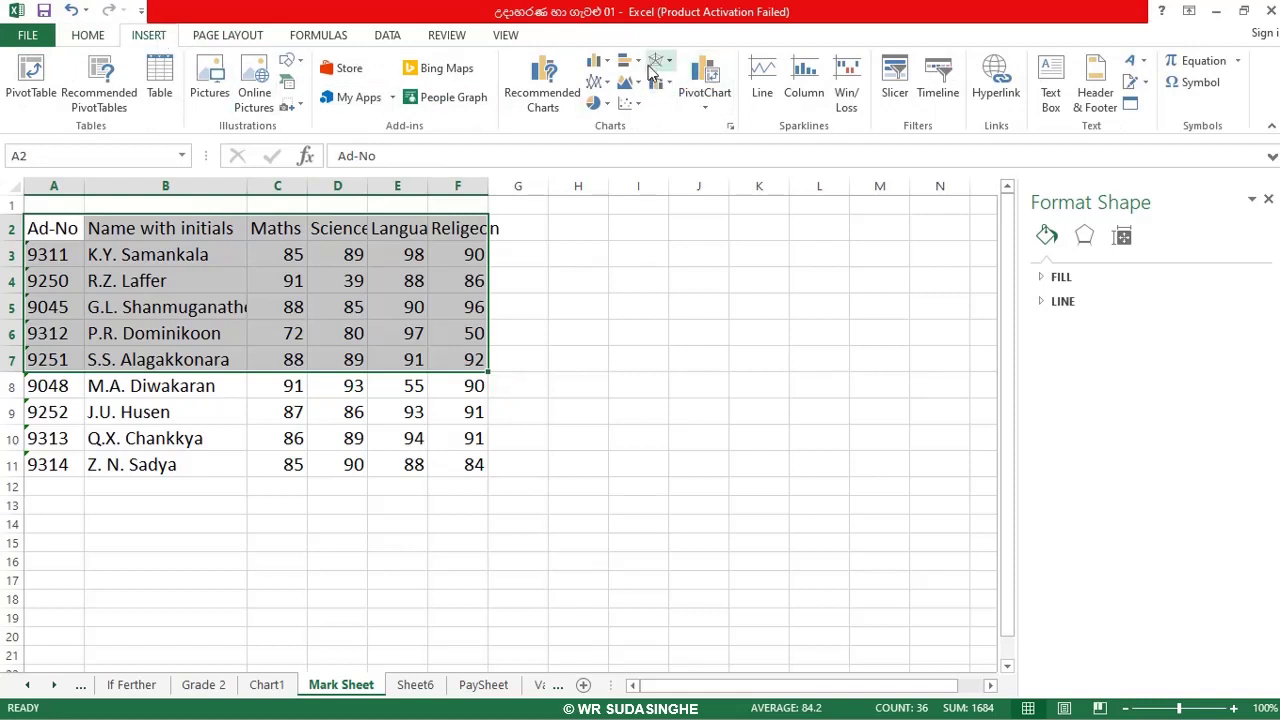
left_click(605, 62)
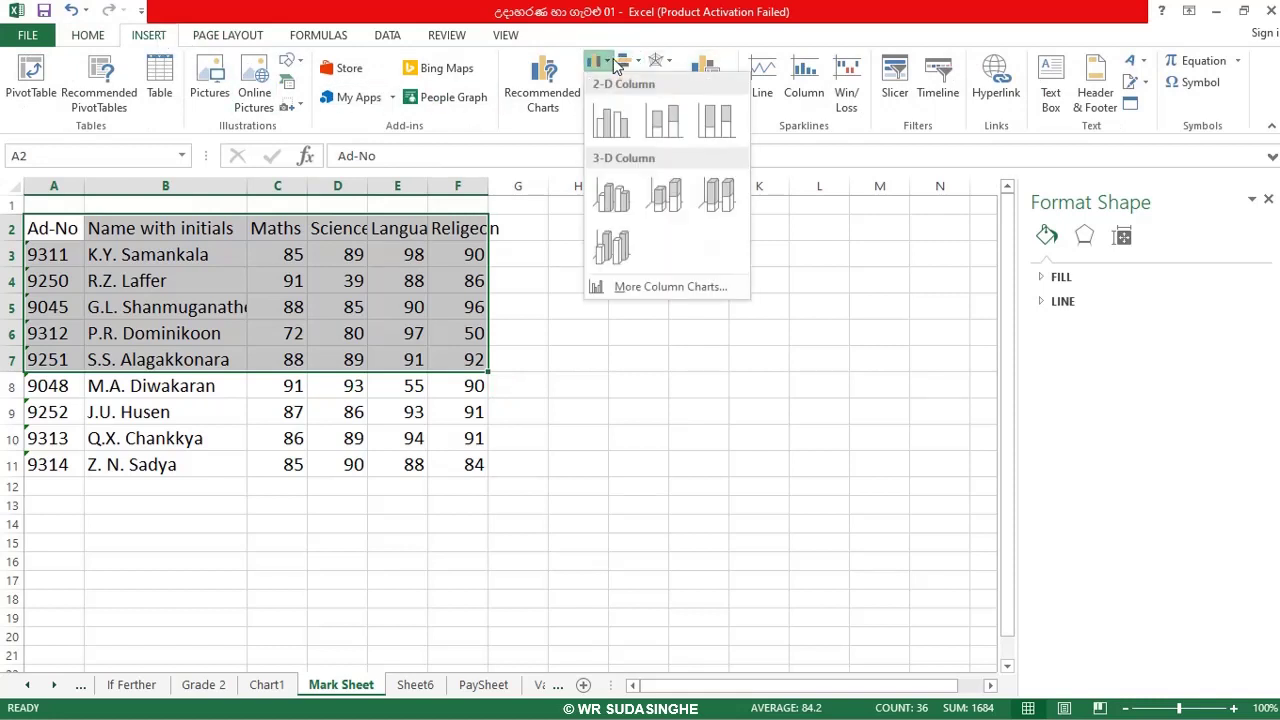
left_click(605, 117)
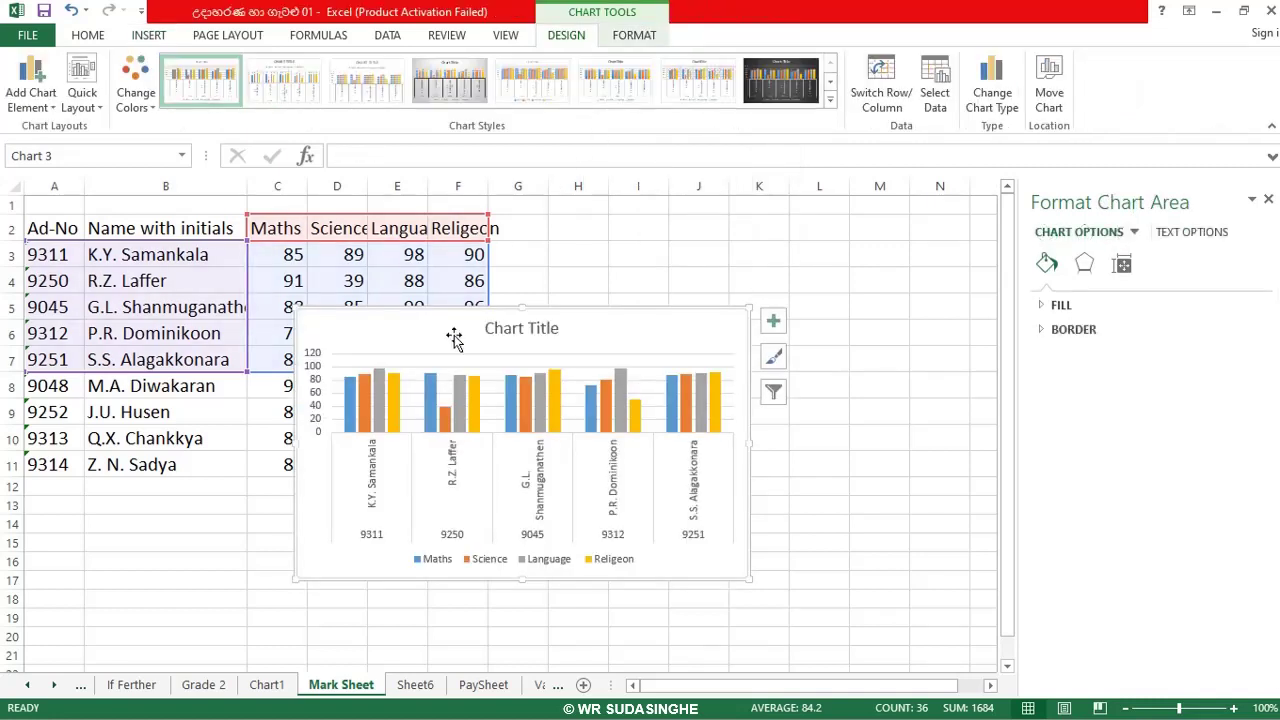
Move the five-student chart to a new sheet of its own named Chart2.
left_click(1050, 104)
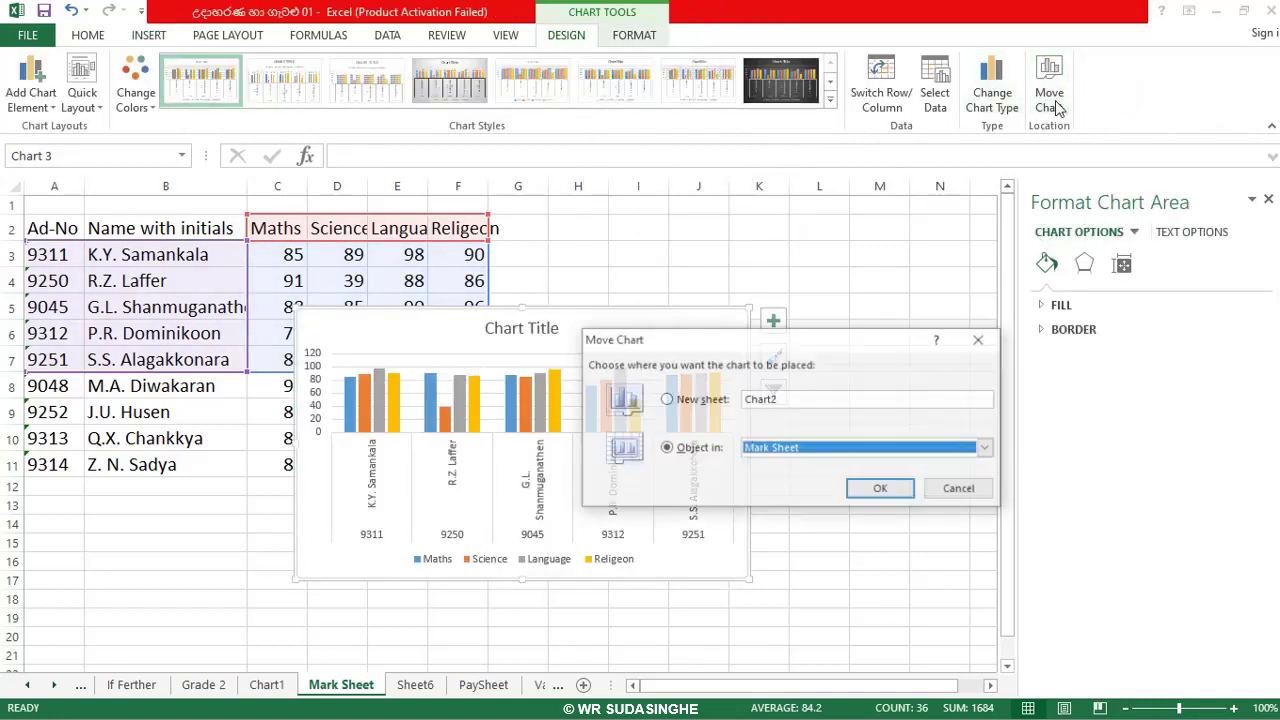
left_click(688, 402)
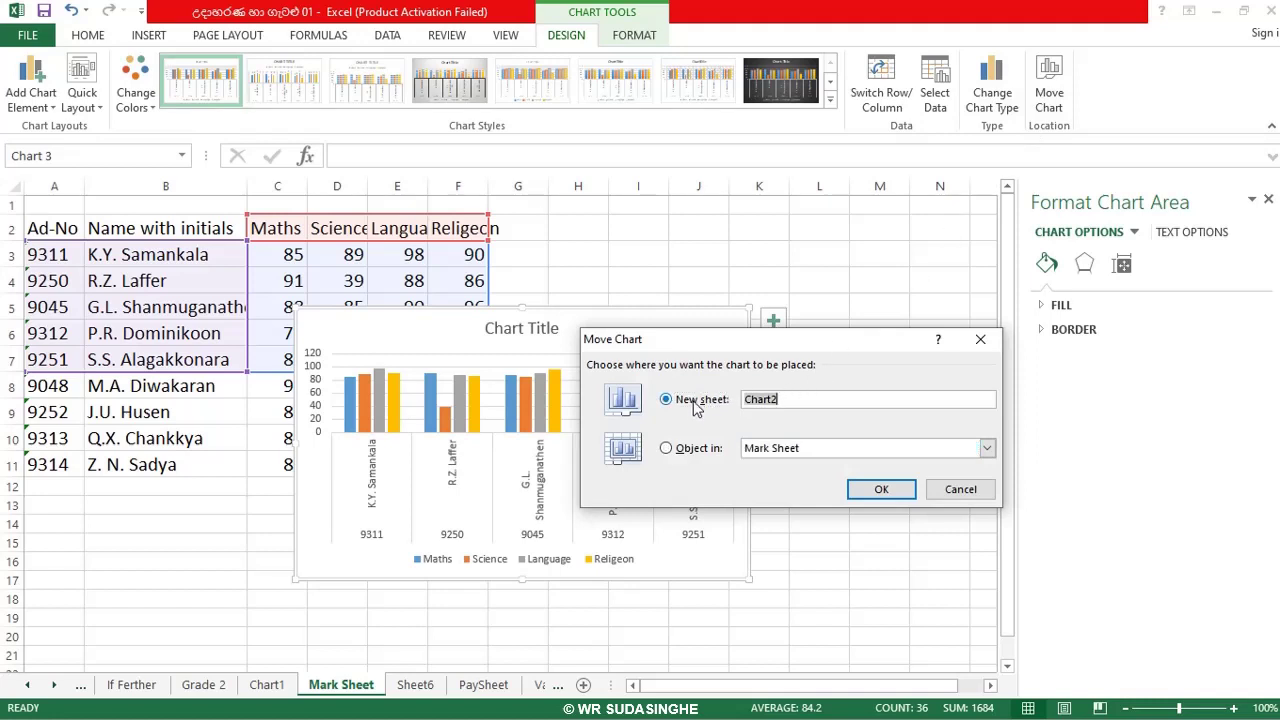
left_click(866, 492)
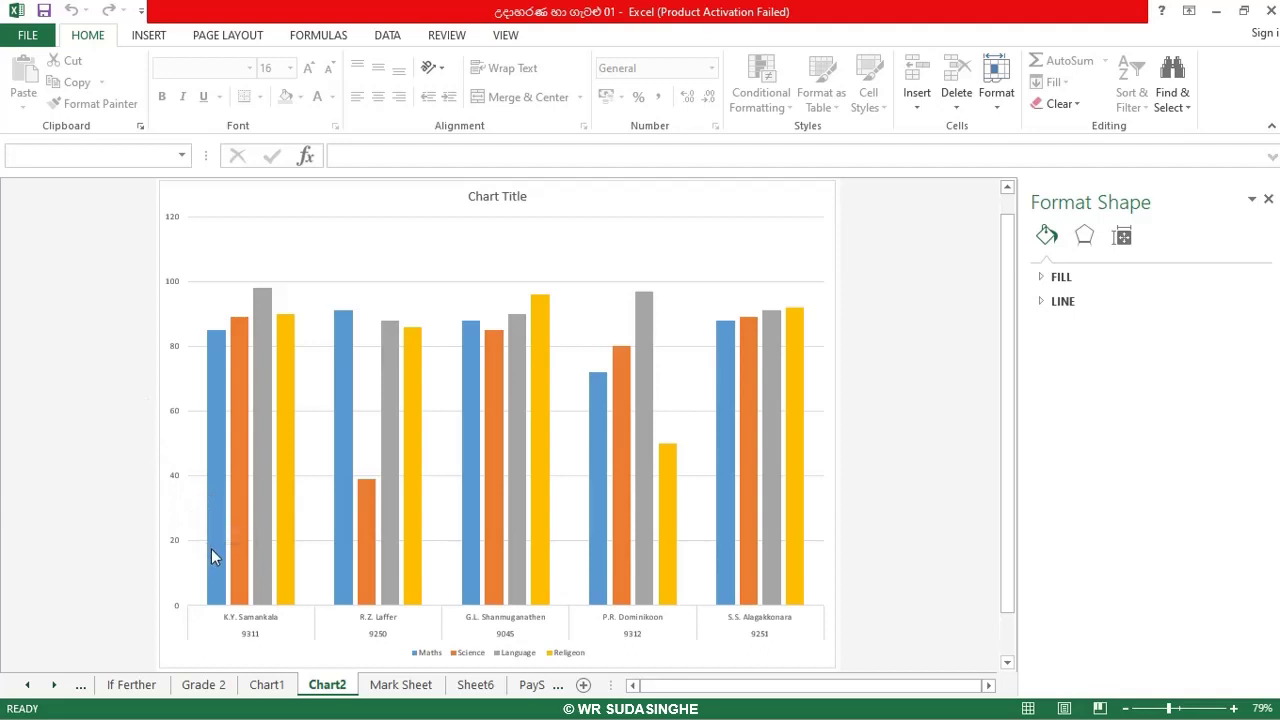
mouse_move(206, 545)
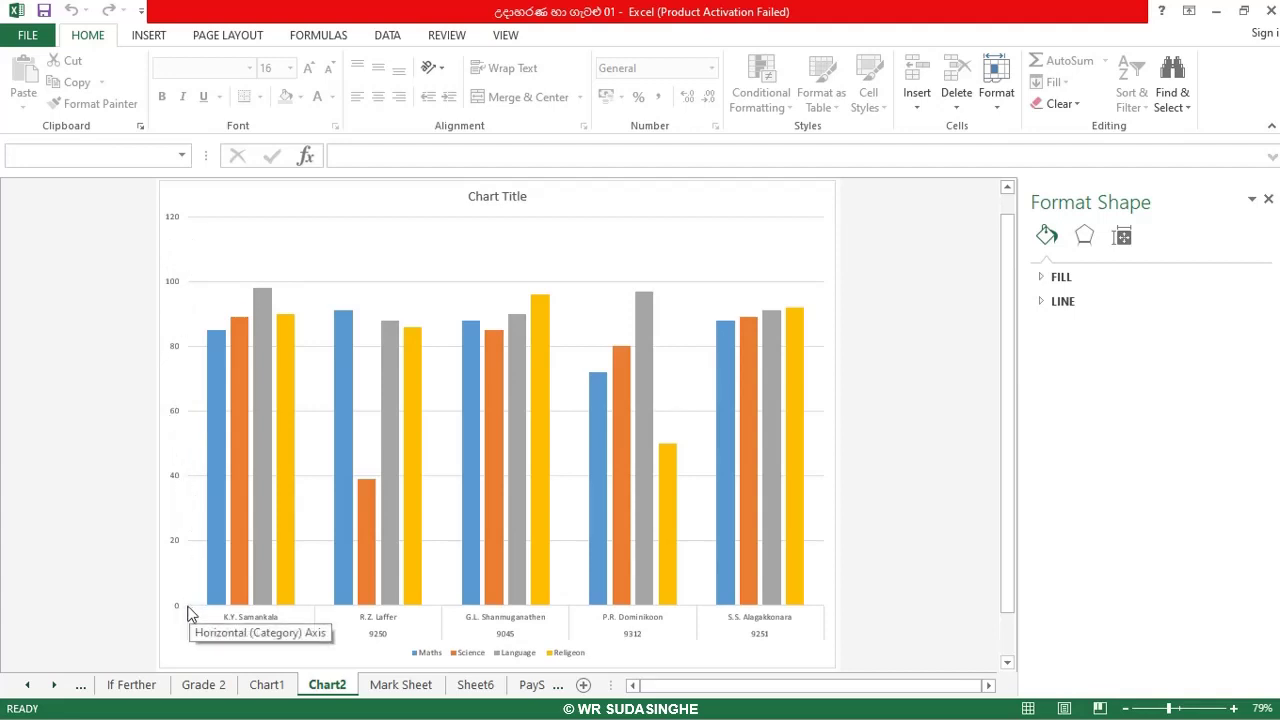
right_click(176, 302)
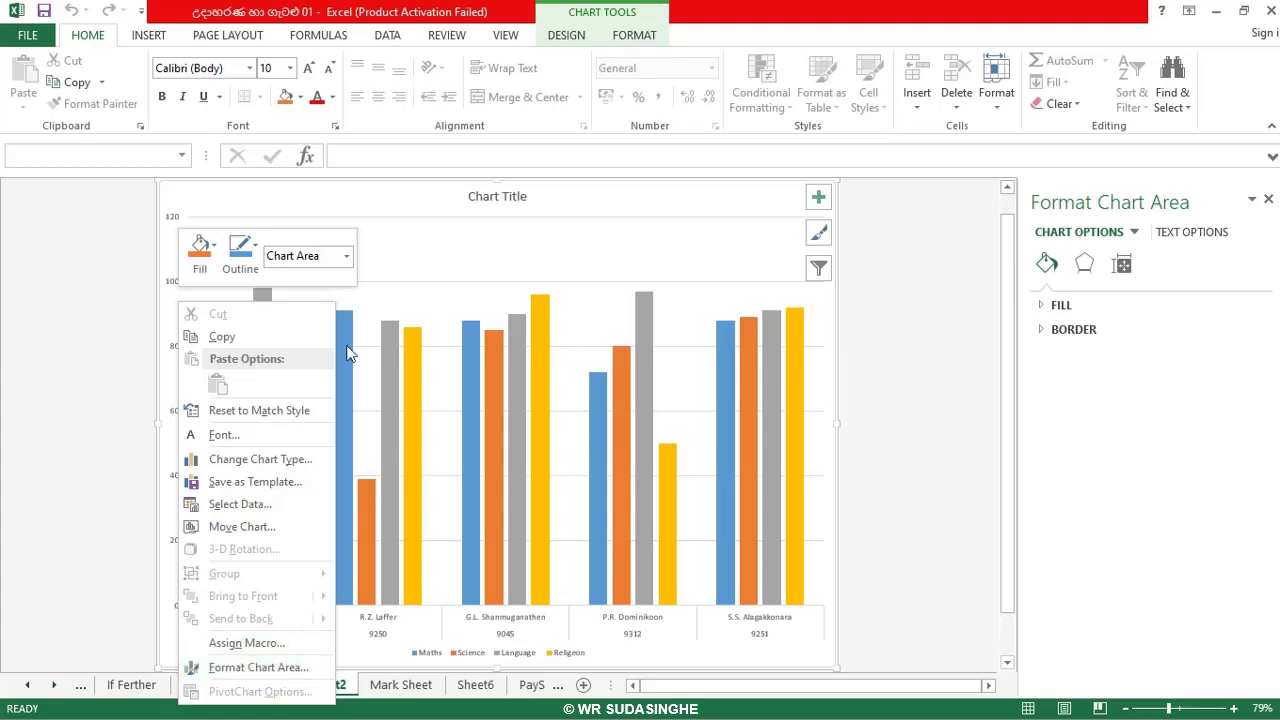
left_click(160, 278)
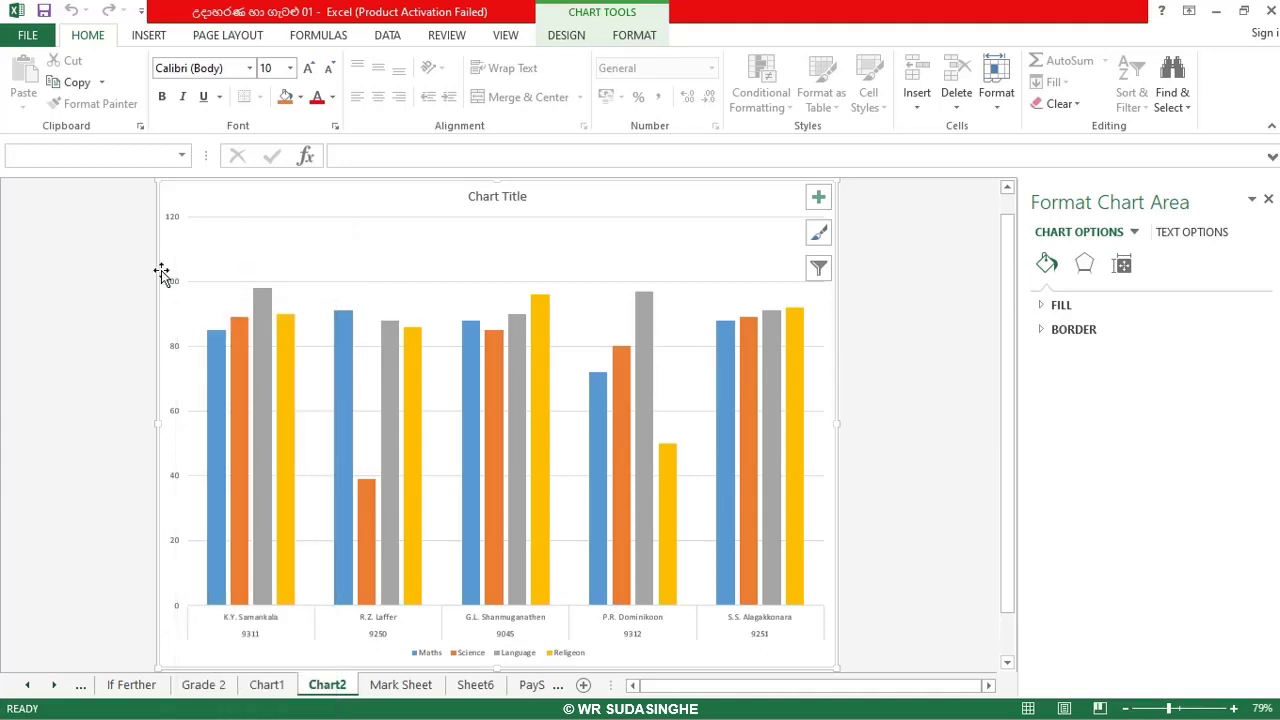
right_click(175, 330)
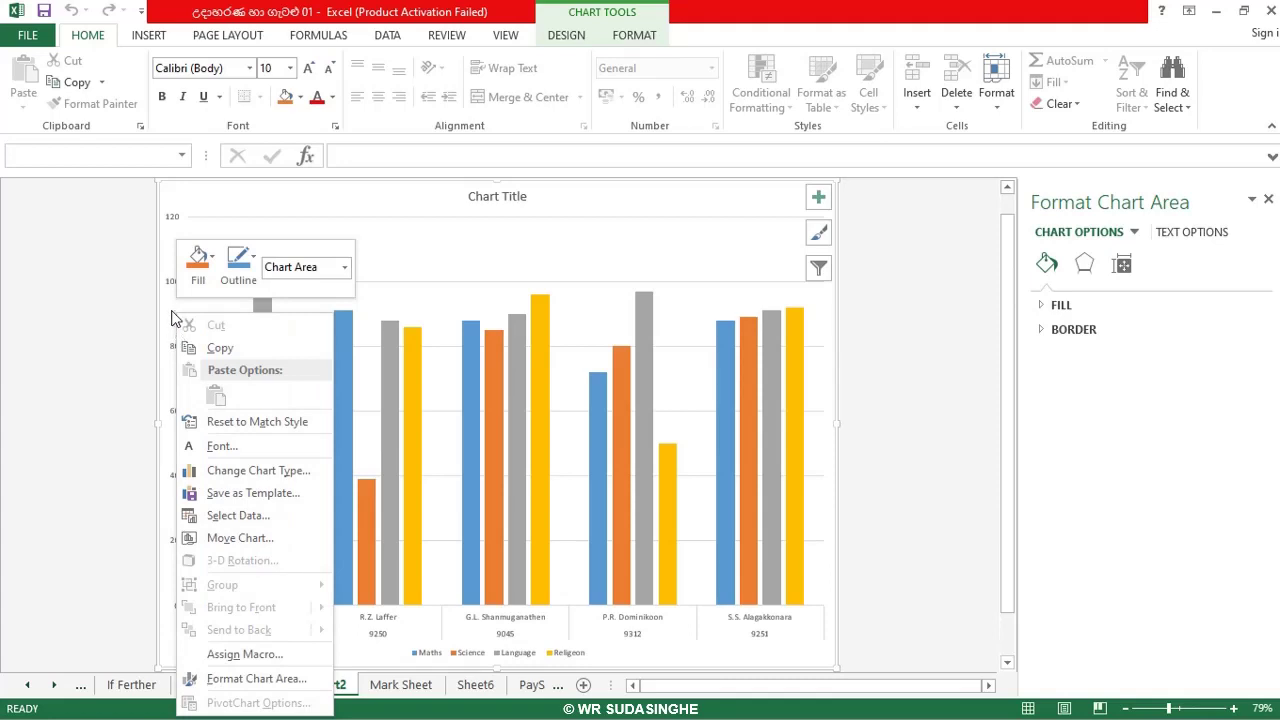
right_click(169, 316)
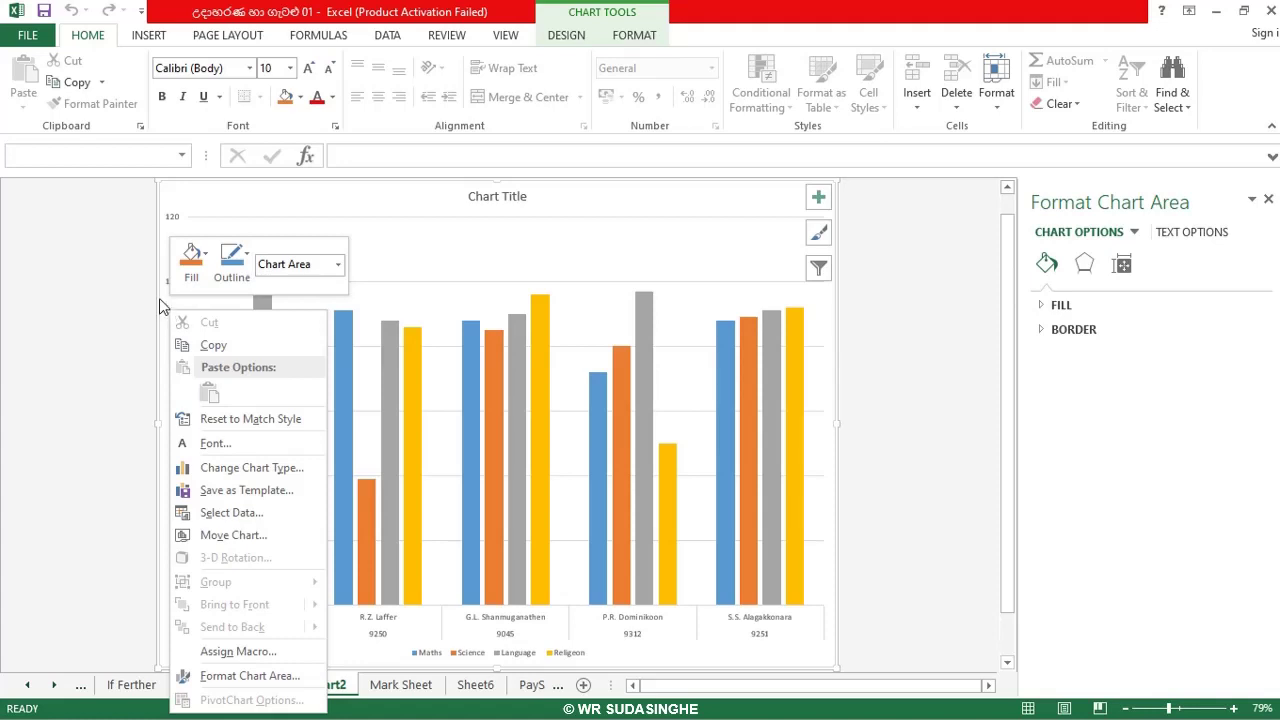
right_click(160, 298)
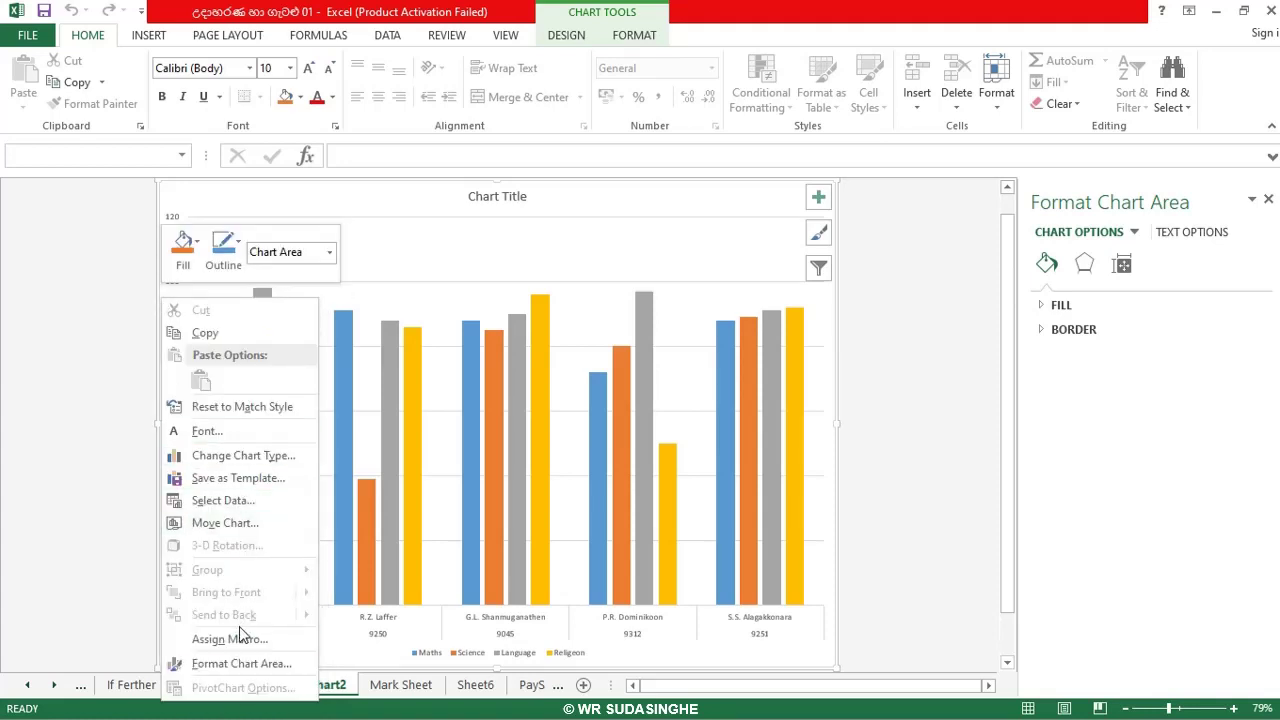
left_click(401, 249)
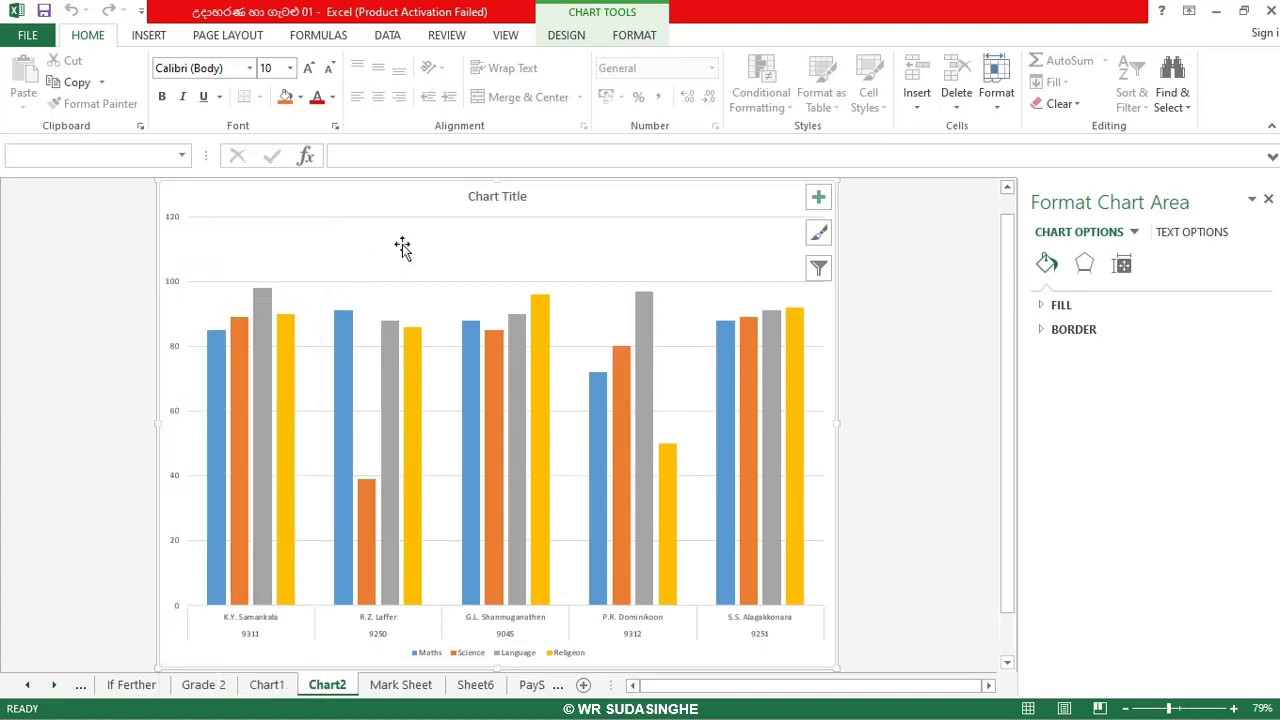
right_click(180, 299)
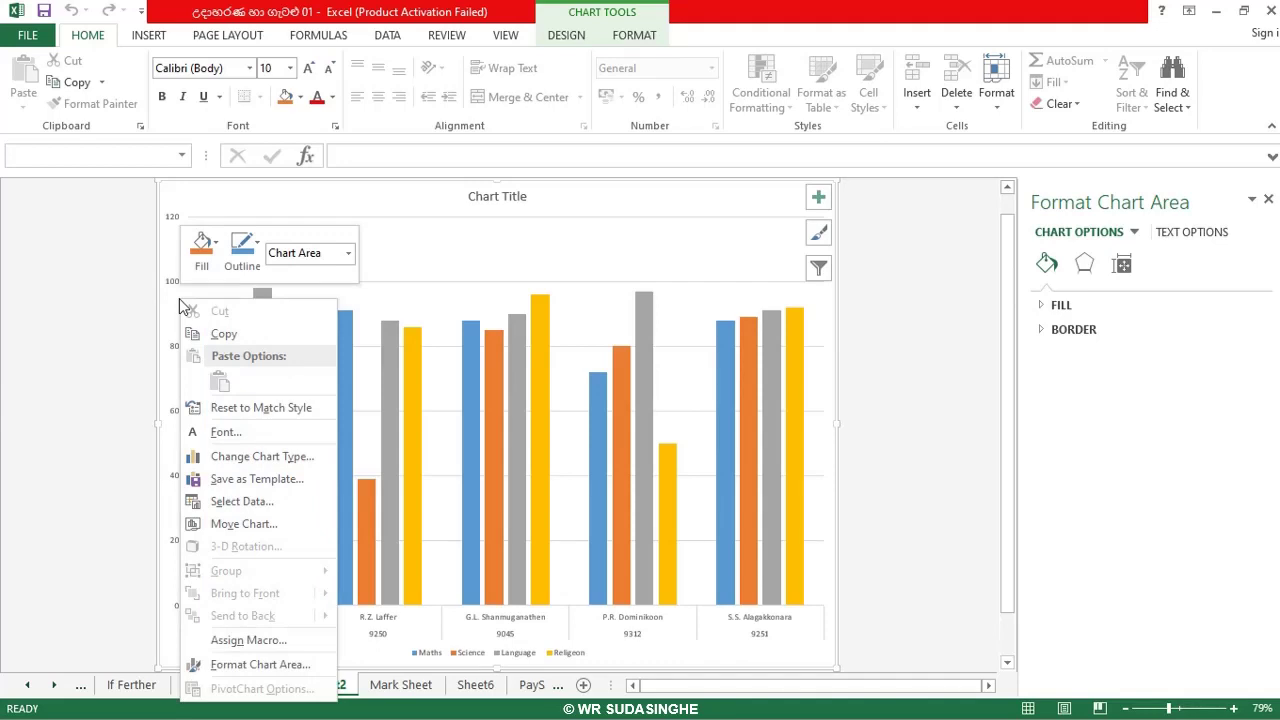
right_click(177, 298)
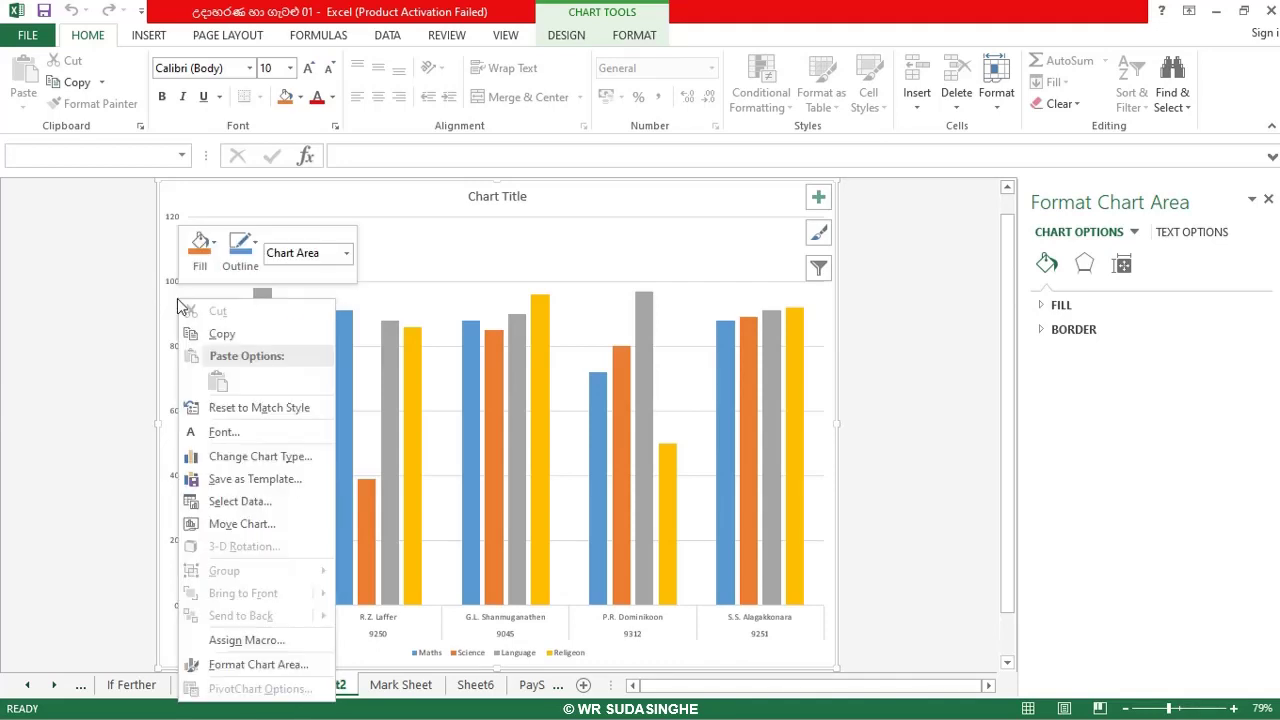
right_click(176, 298)
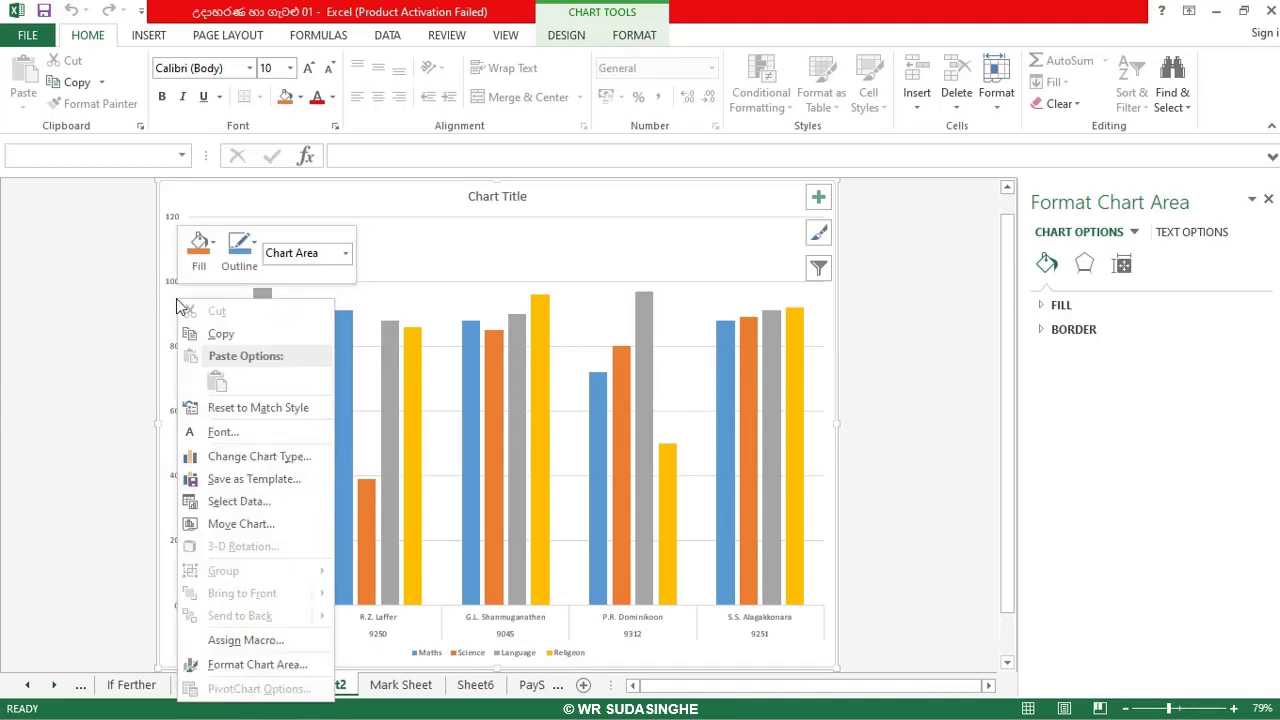
Open the formatting options of the chart's vertical value axis and set its minimum bound to 20.
right_click(172, 349)
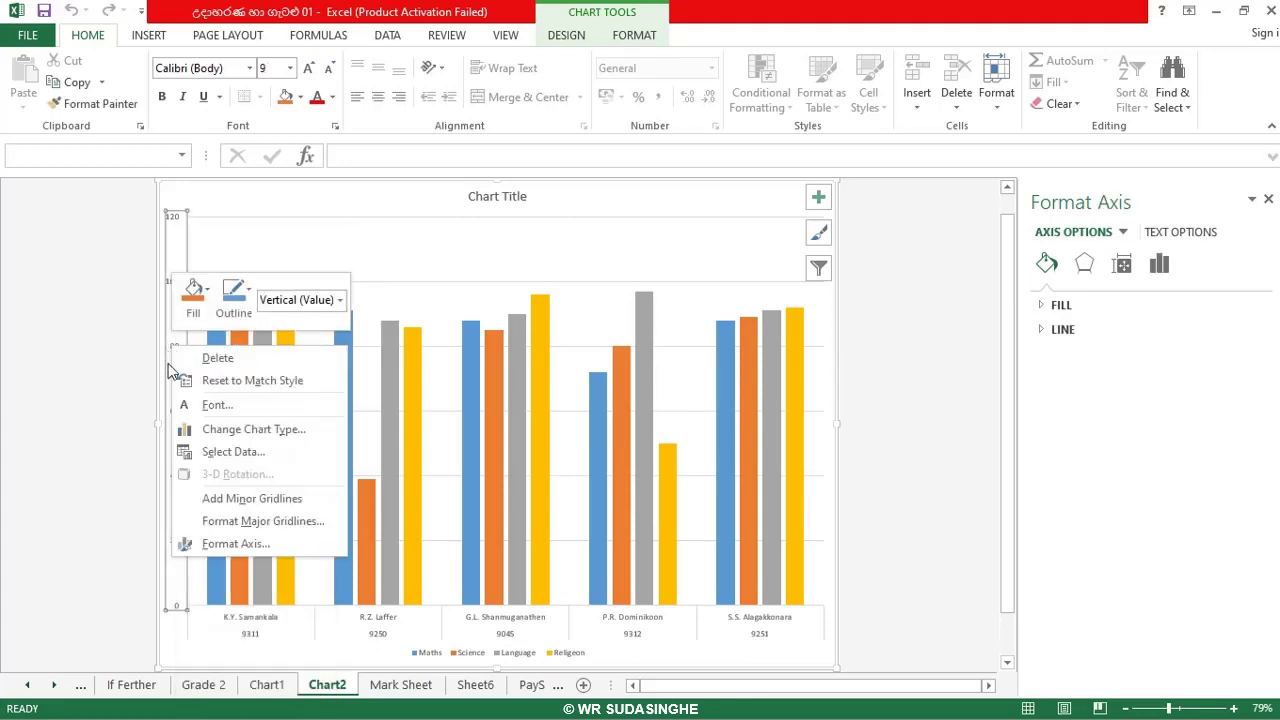
left_click(233, 546)
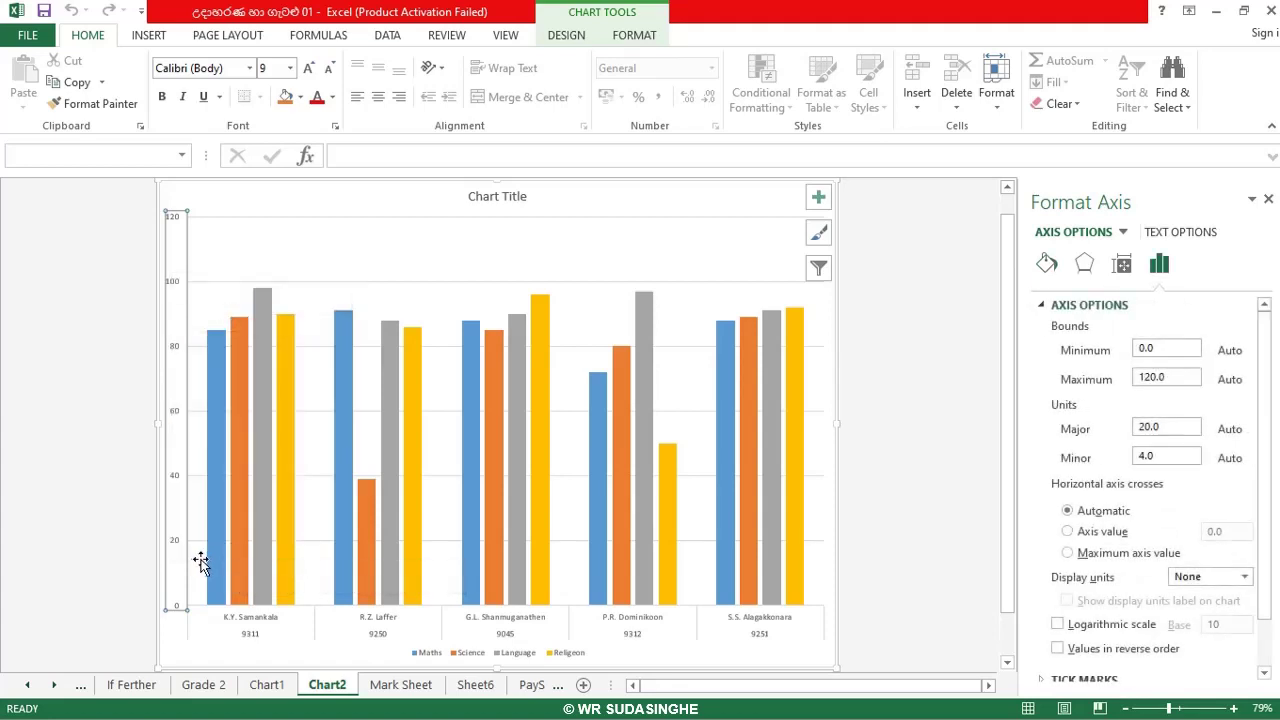
mouse_move(600, 570)
left_click(1168, 347)
key("BackSpace")
key("BackSpace")
key("BackSpace")
type("20")
key("Return")
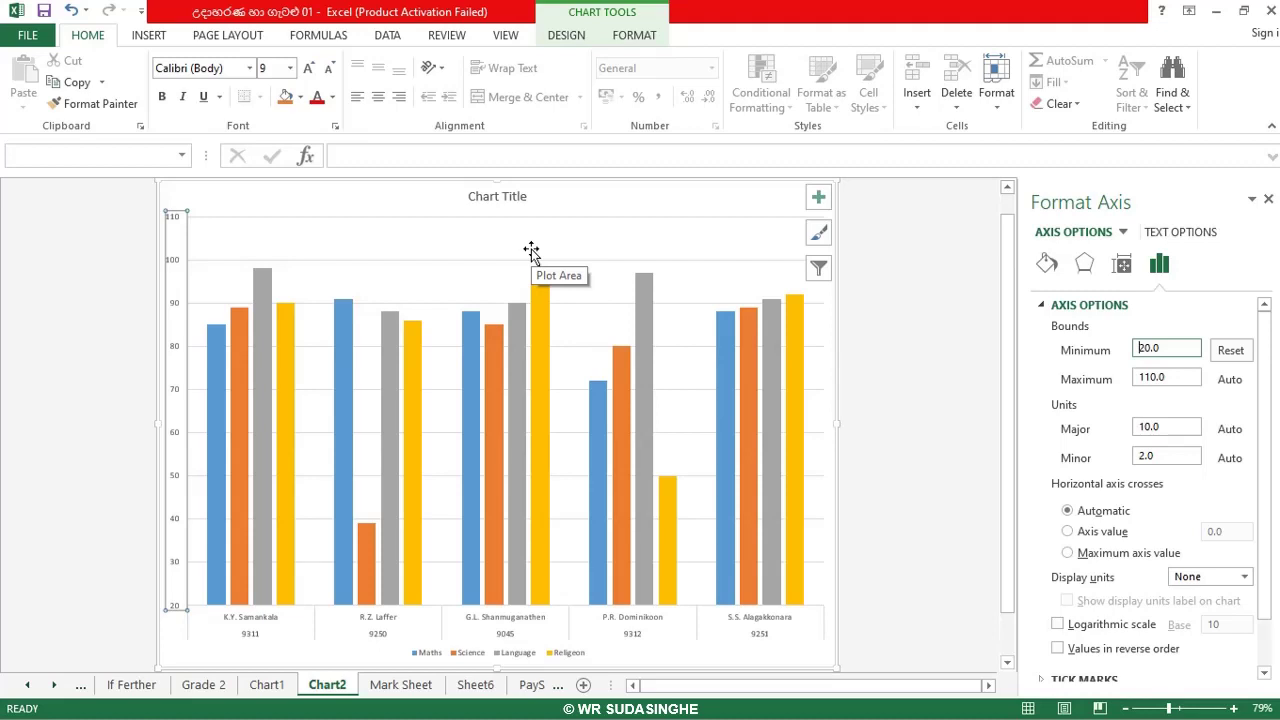
Format the plot area with a solid fill in standard yellow.
right_click(589, 253)
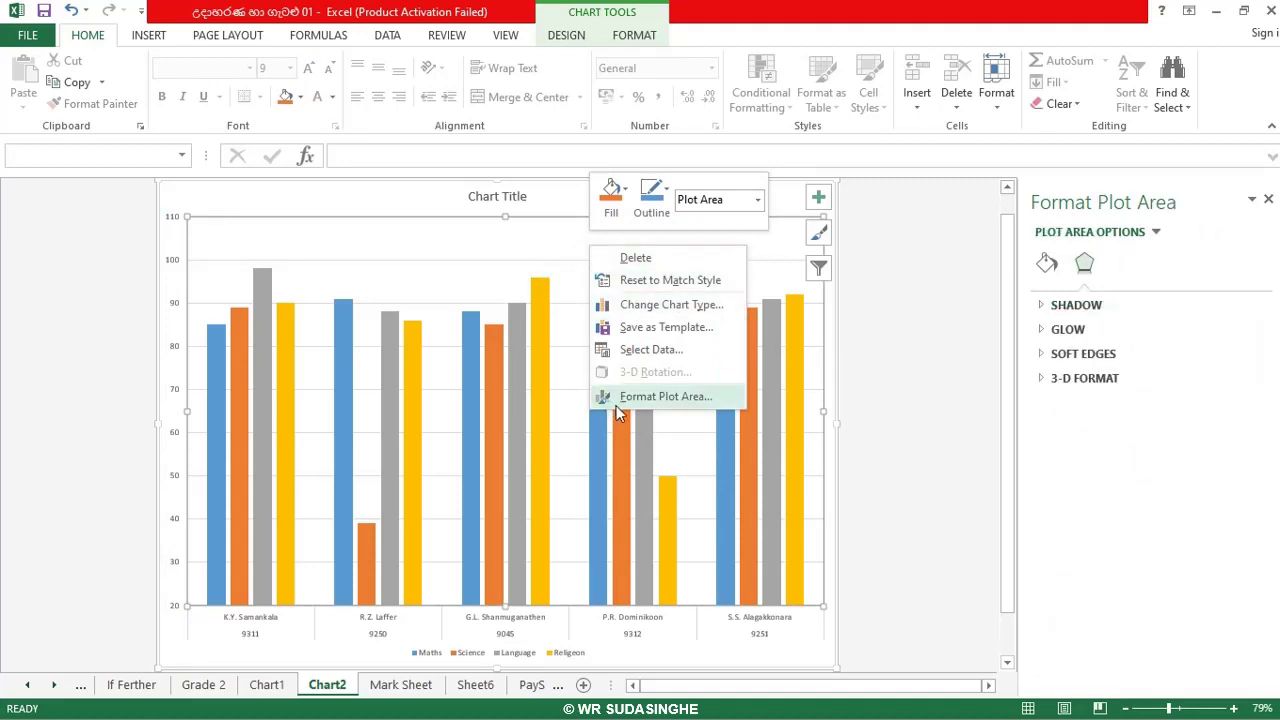
left_click(686, 400)
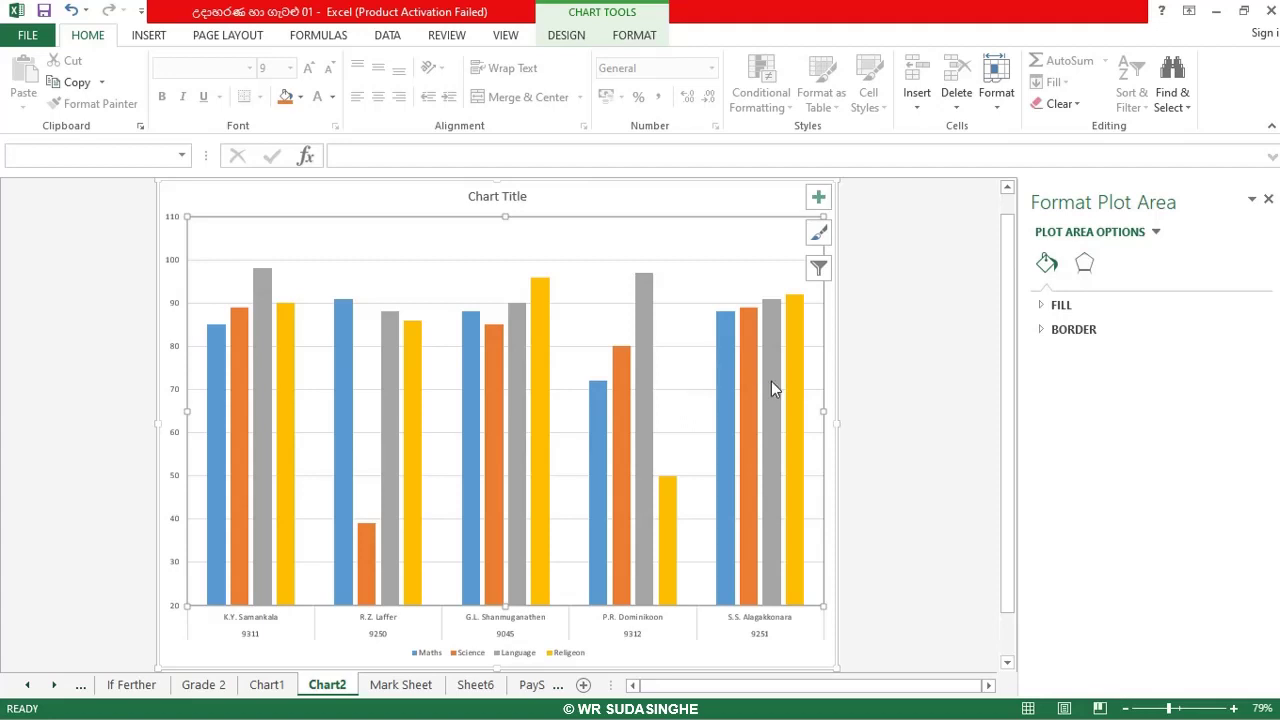
left_click(1086, 314)
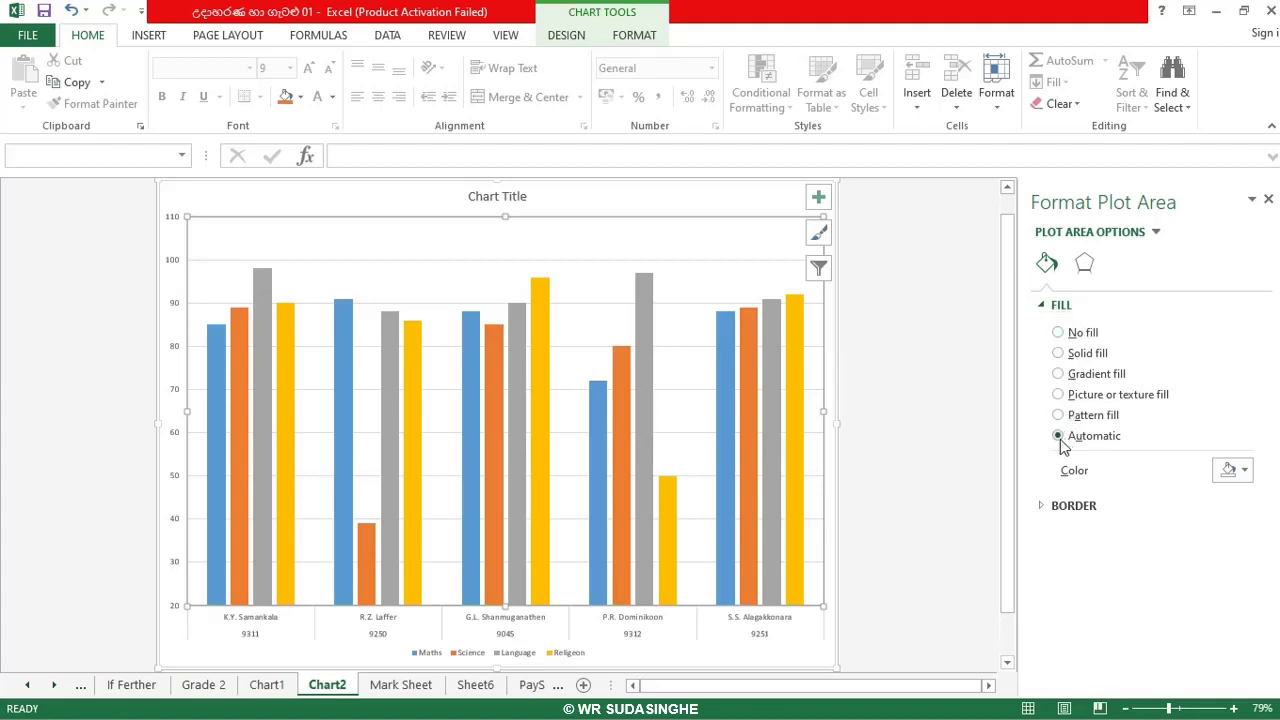
left_click(1063, 355)
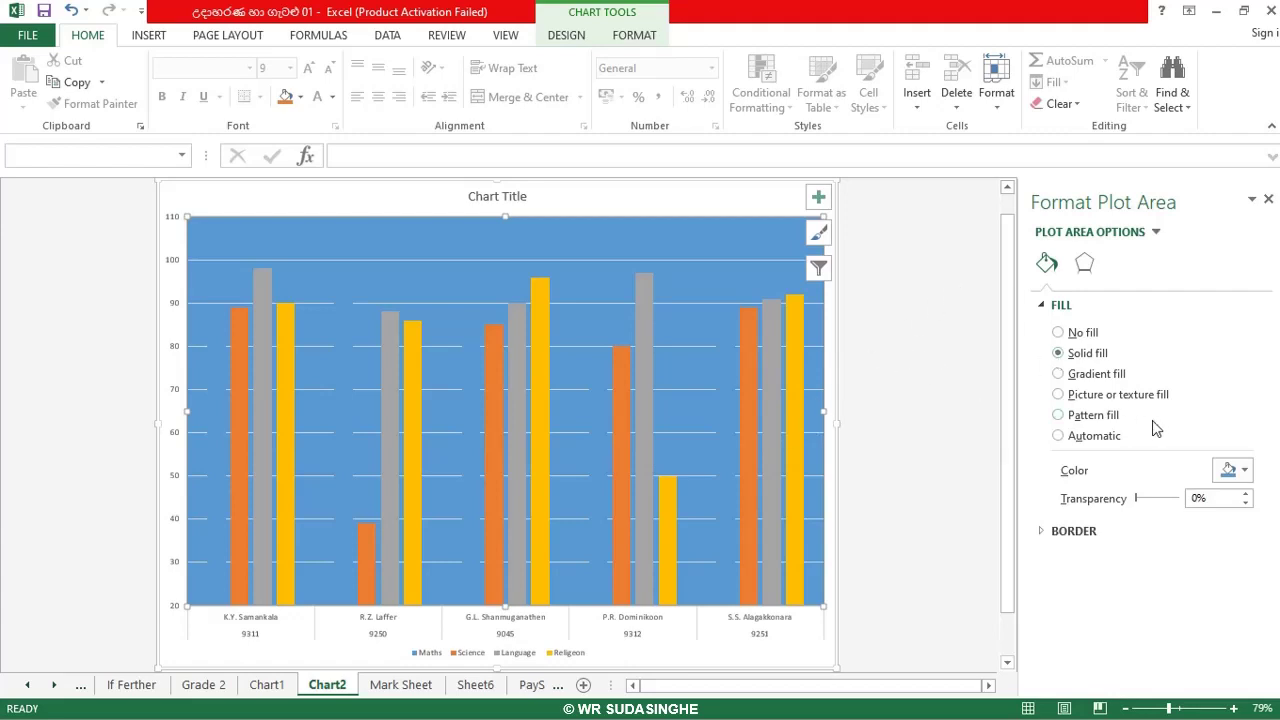
left_click(1245, 474)
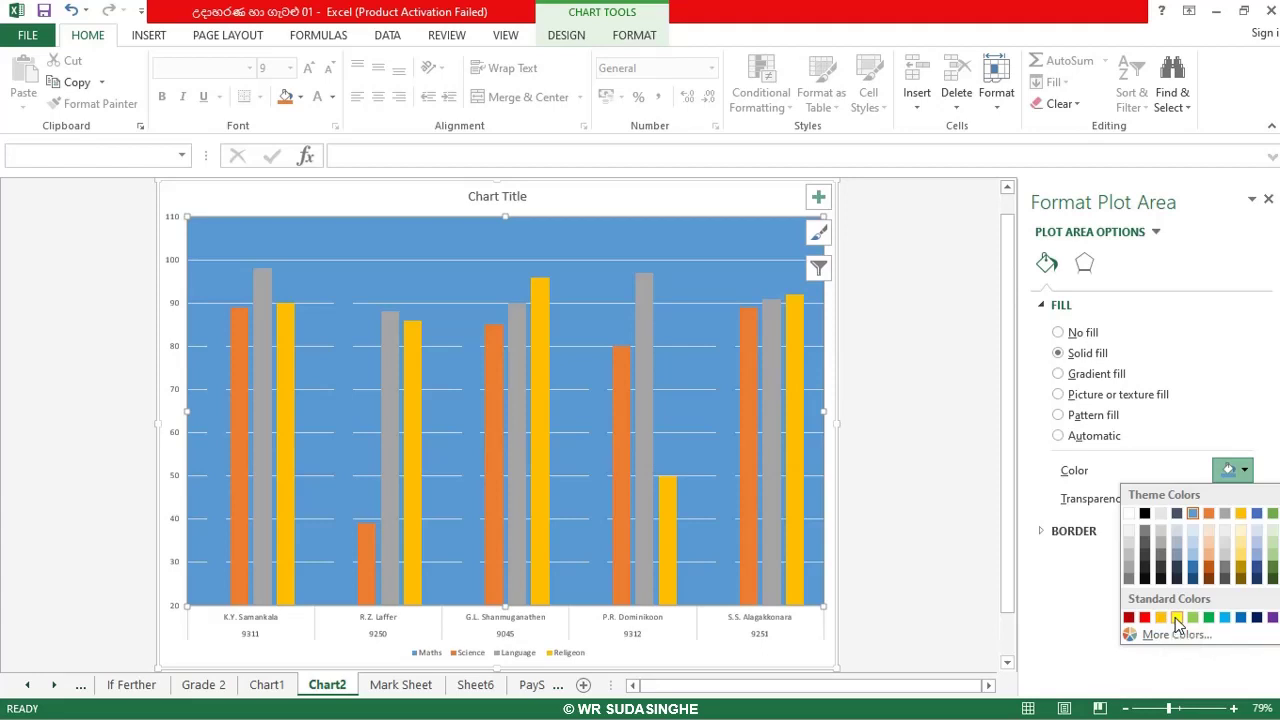
left_click(1175, 617)
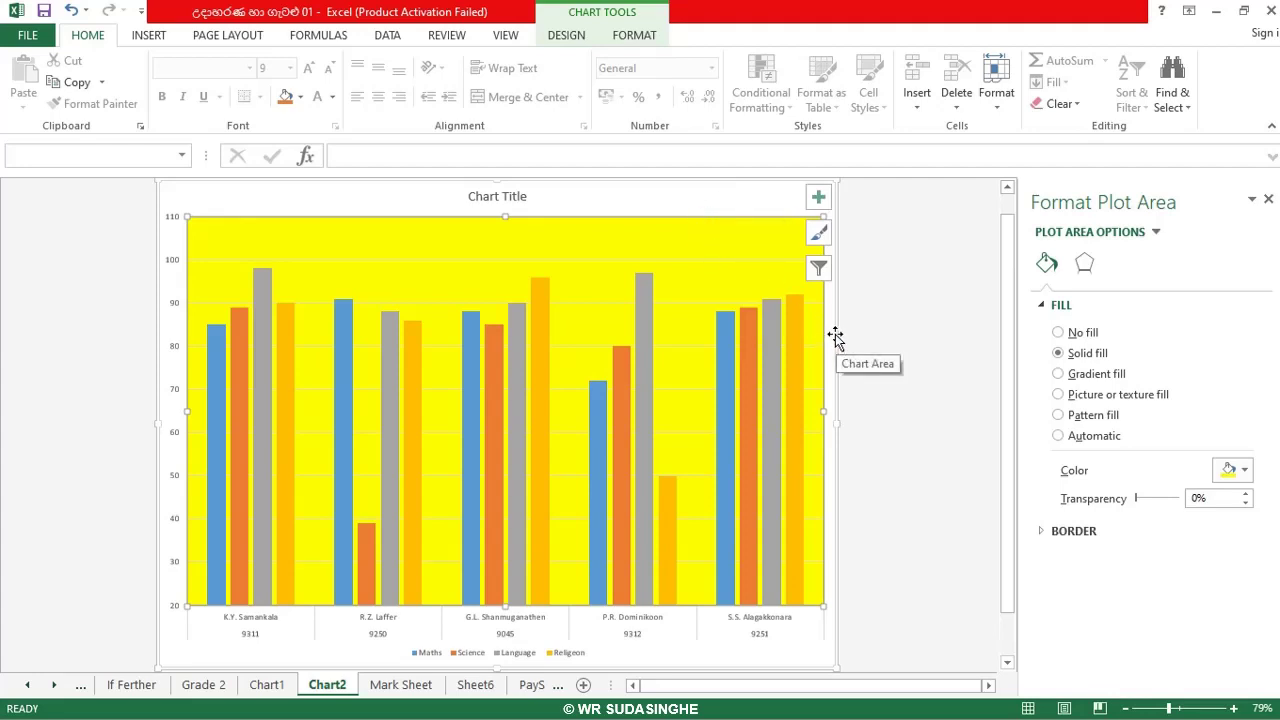
Format the chart area with a gradient fill, using the dark green radial preset gradient.
right_click(748, 206)
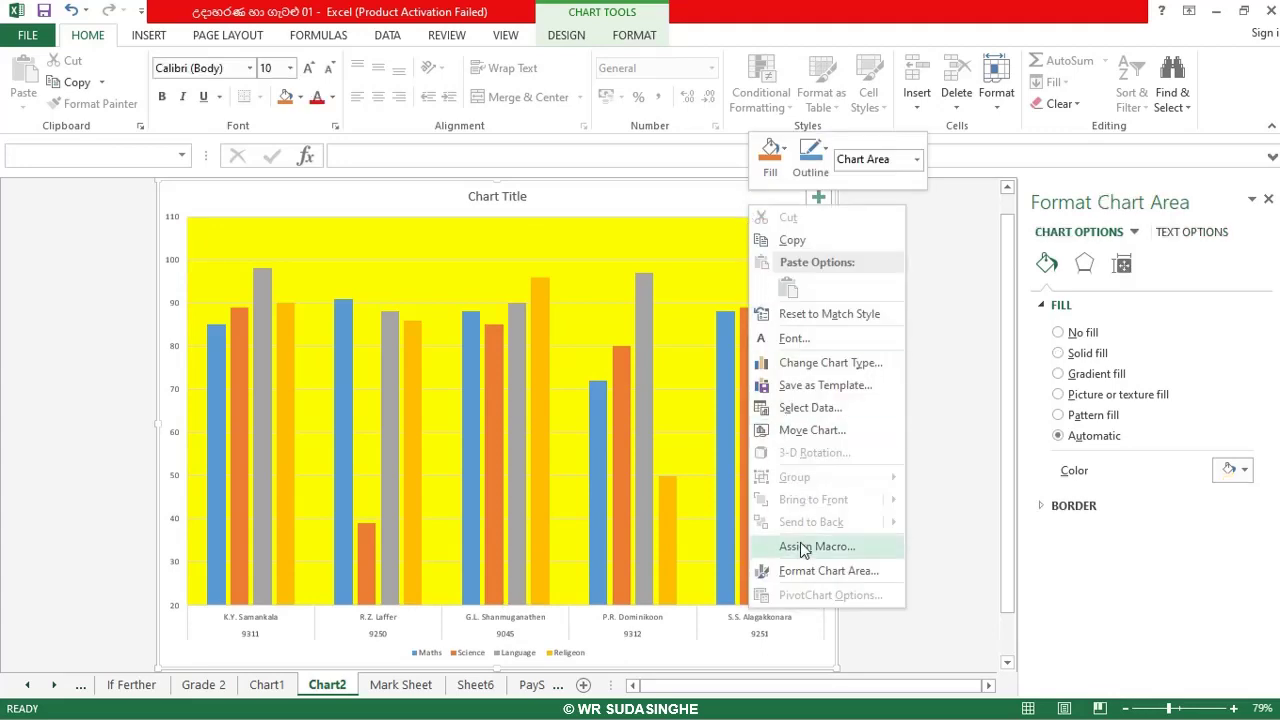
left_click(798, 573)
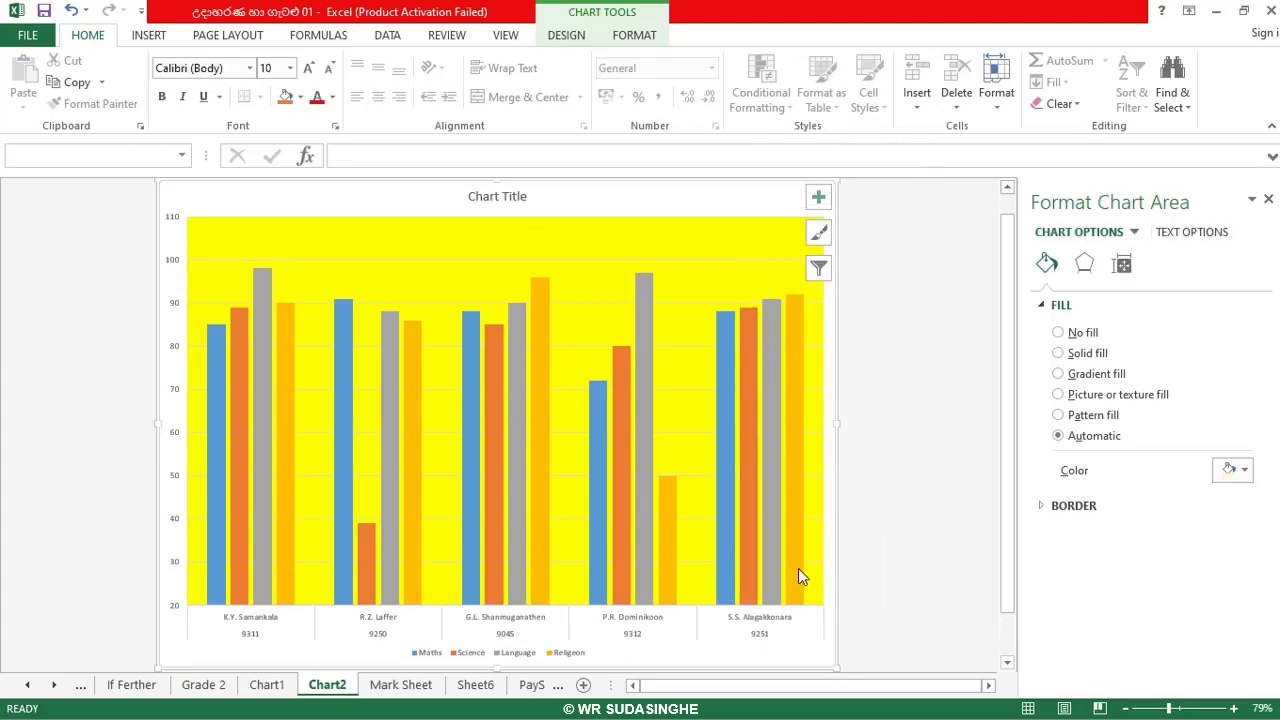
left_click(1074, 378)
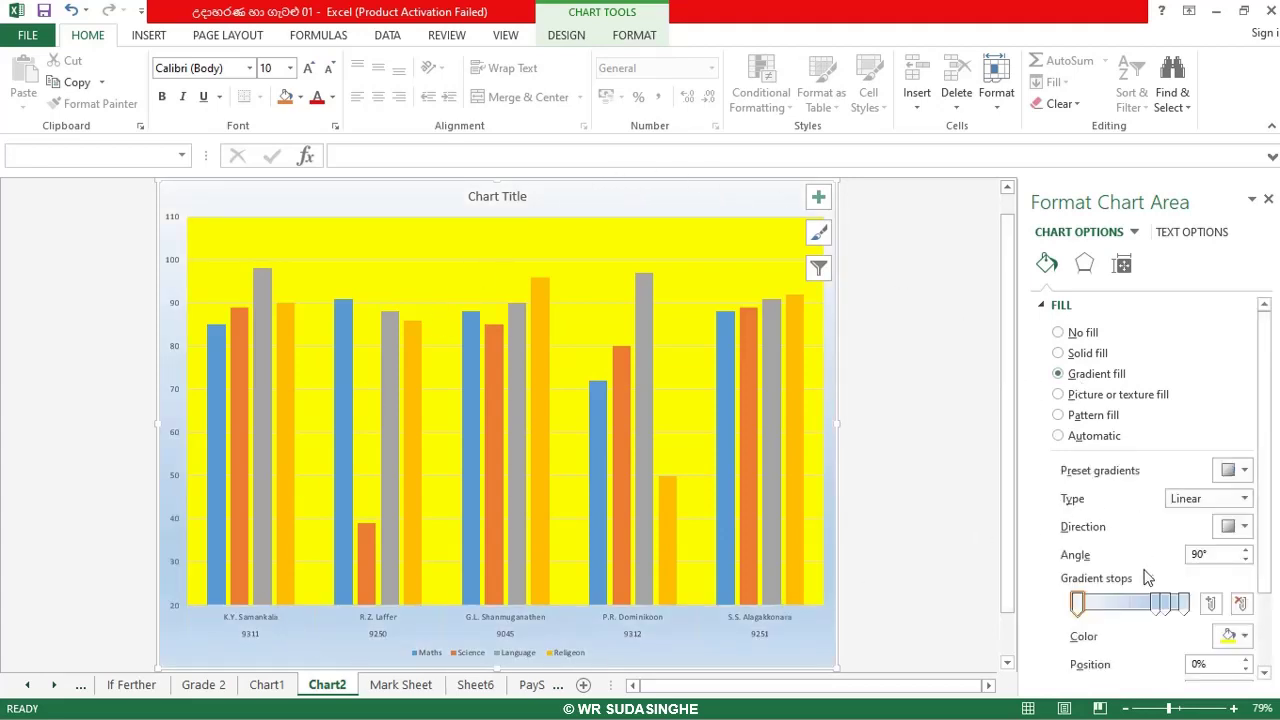
left_click(1246, 472)
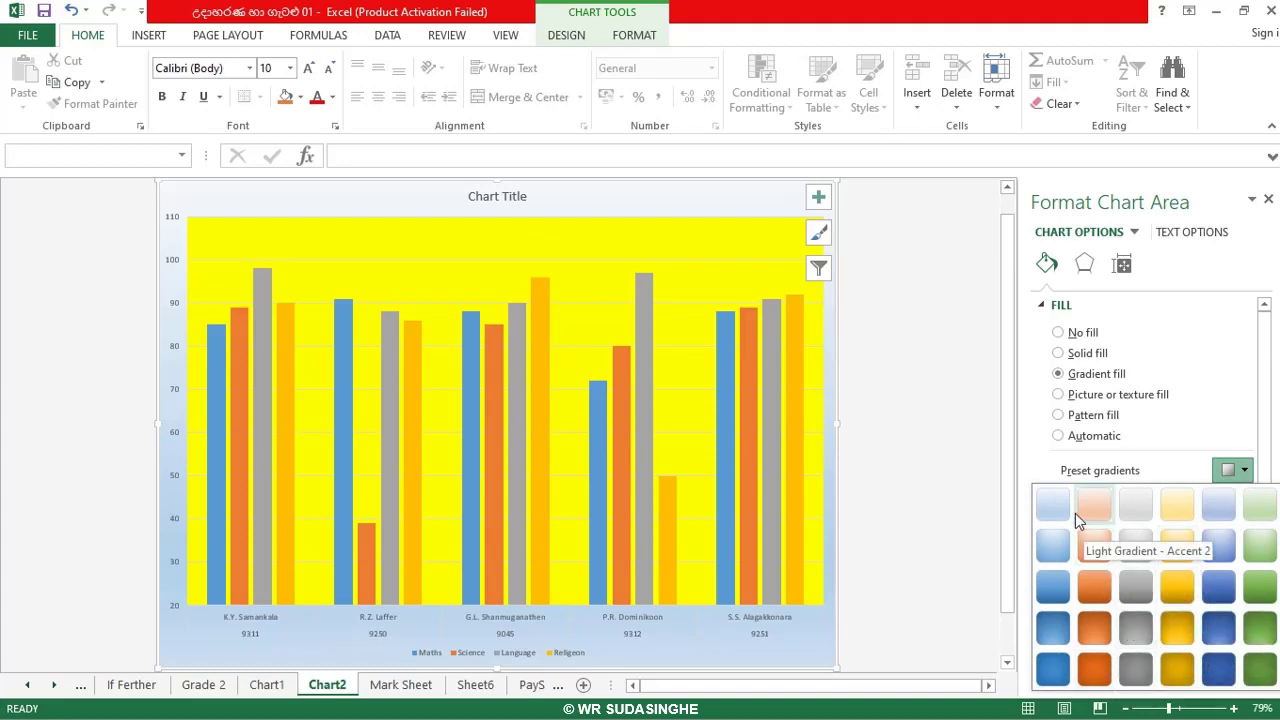
left_click(1260, 622)
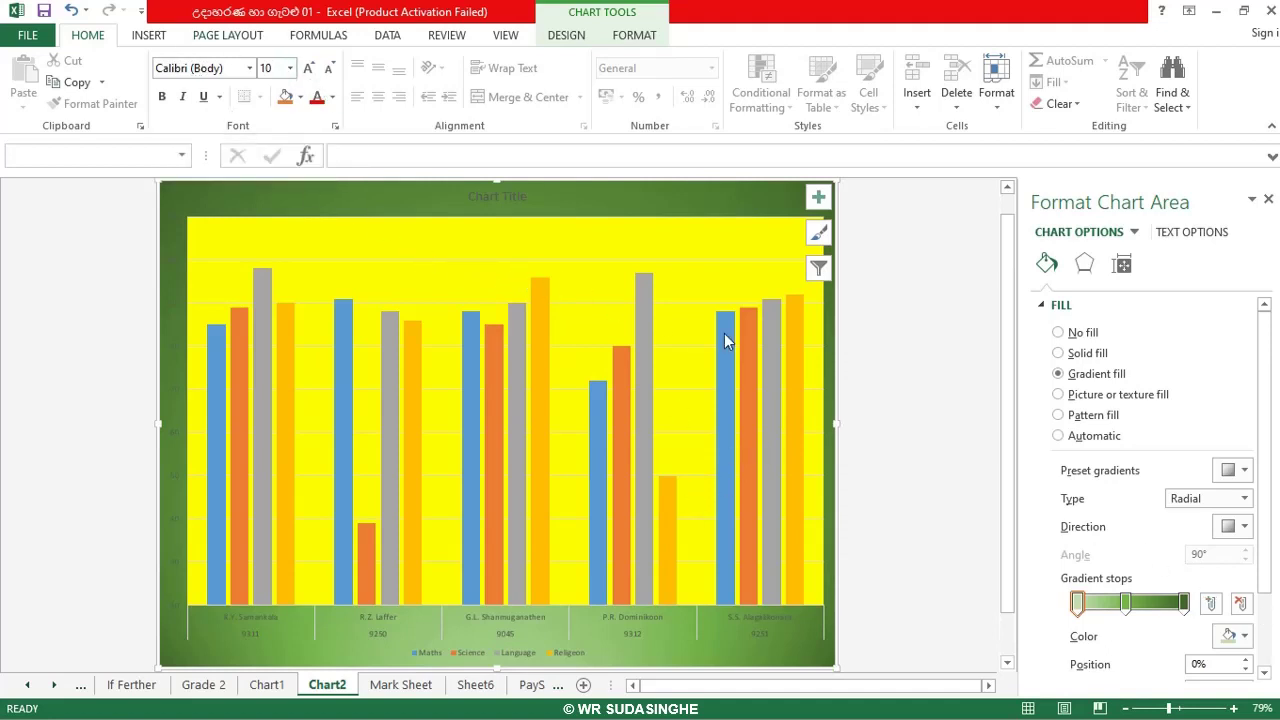
Switch the chart area to a picture fill and insert the image scan_20190825_66_ from the Pictures folder.
left_click(1059, 394)
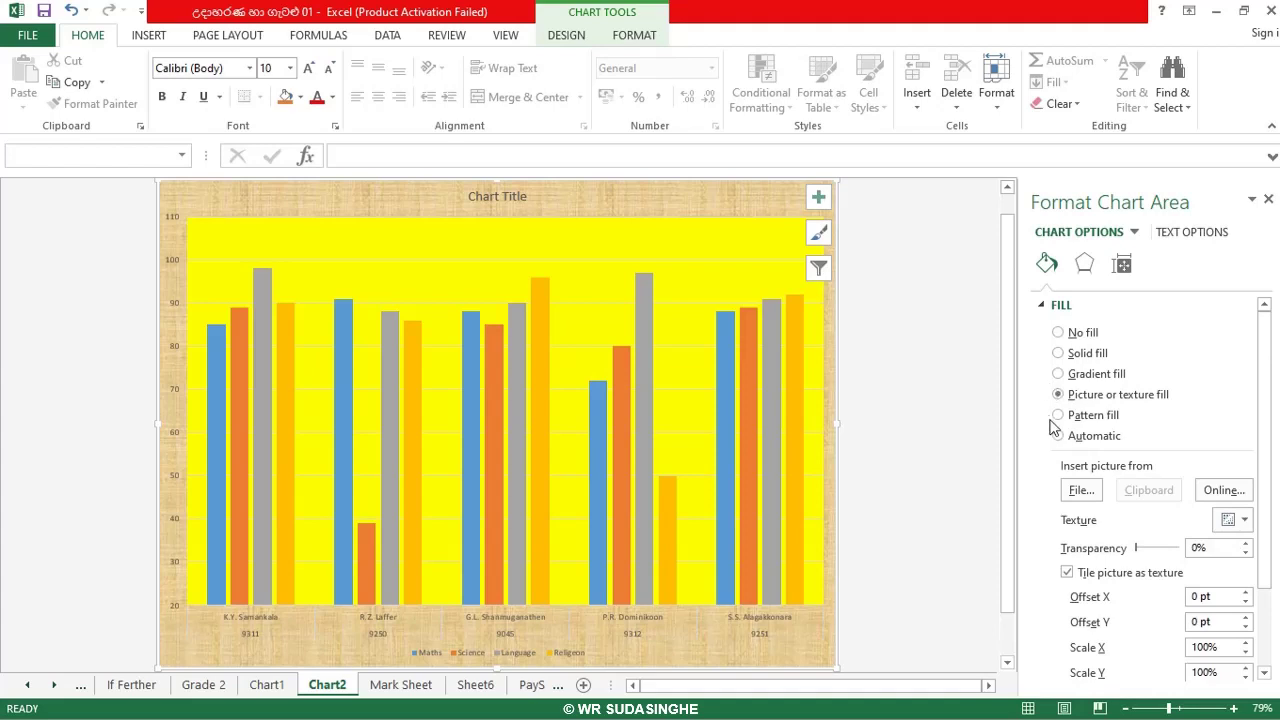
left_click(1078, 495)
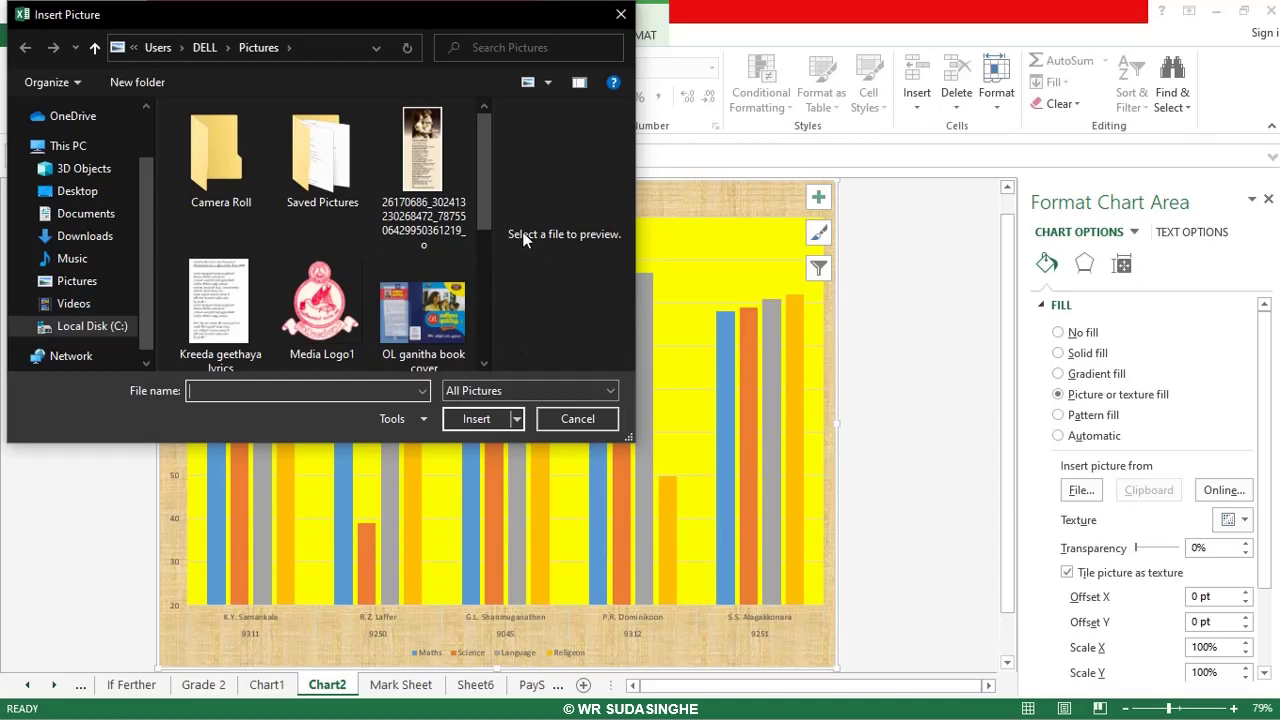
scroll(490, 233, "down", 1)
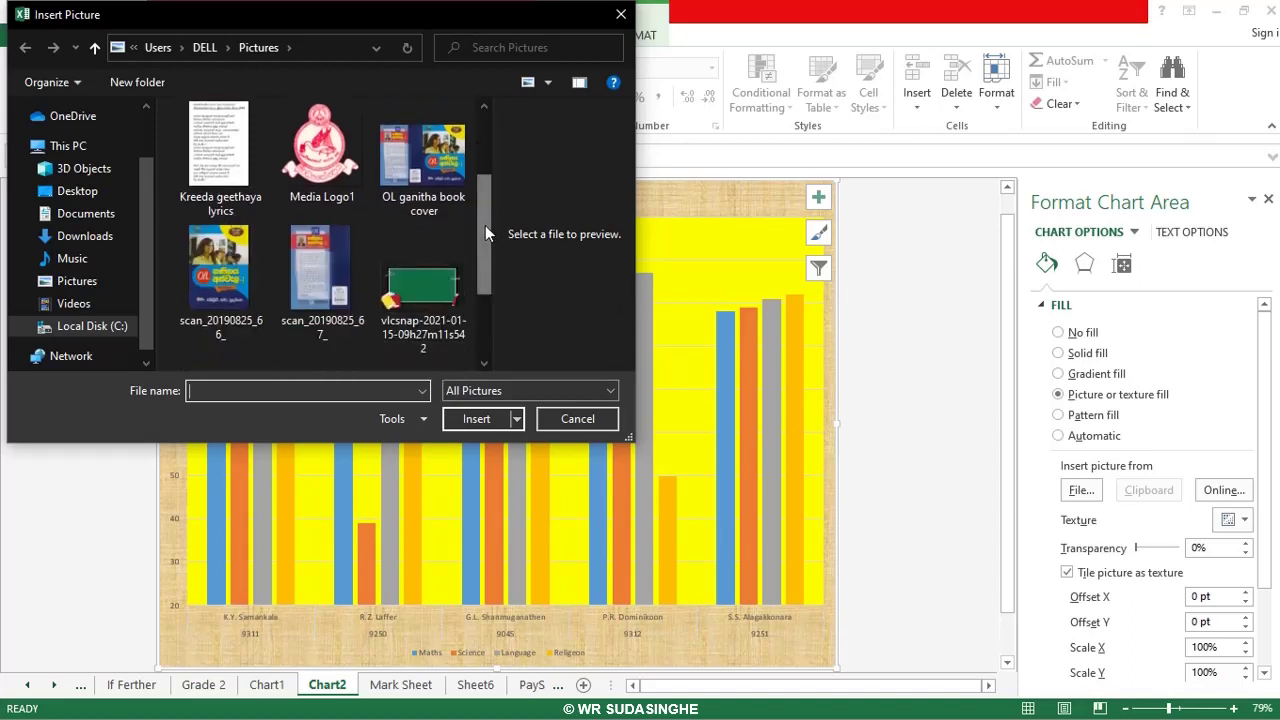
scroll(485, 240, "down", 1)
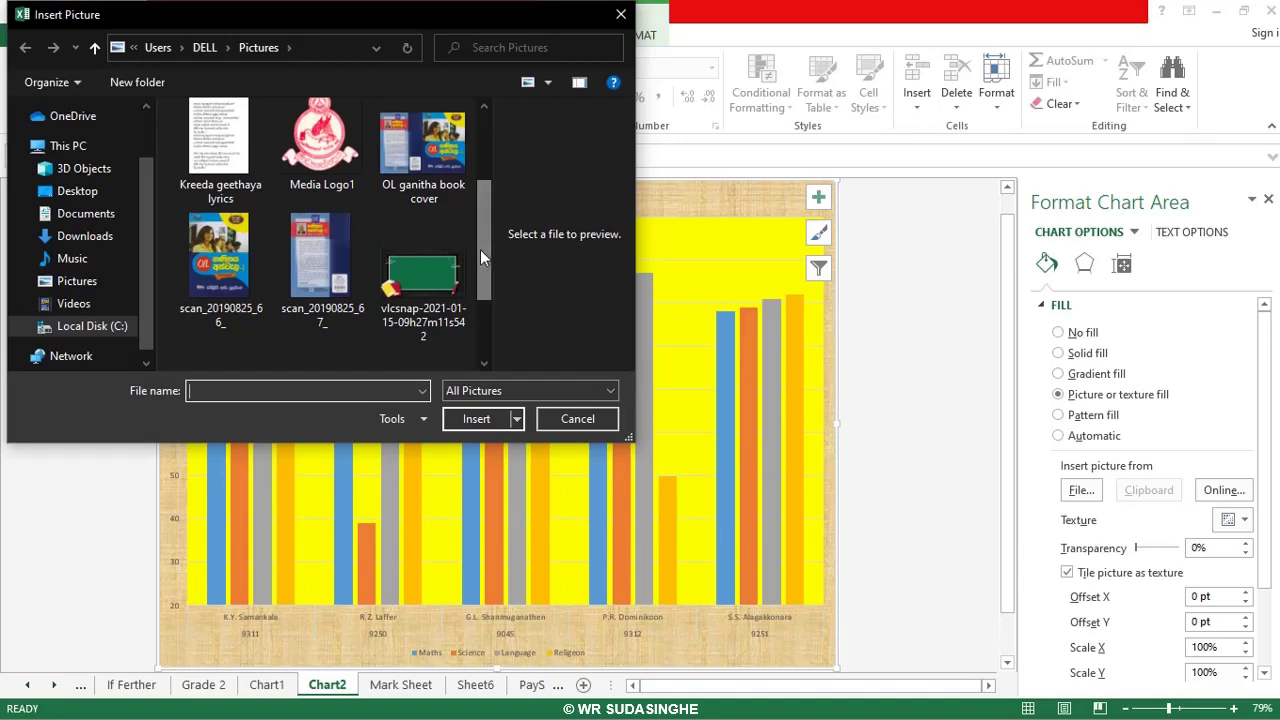
left_click_drag(482, 257, 519, 343)
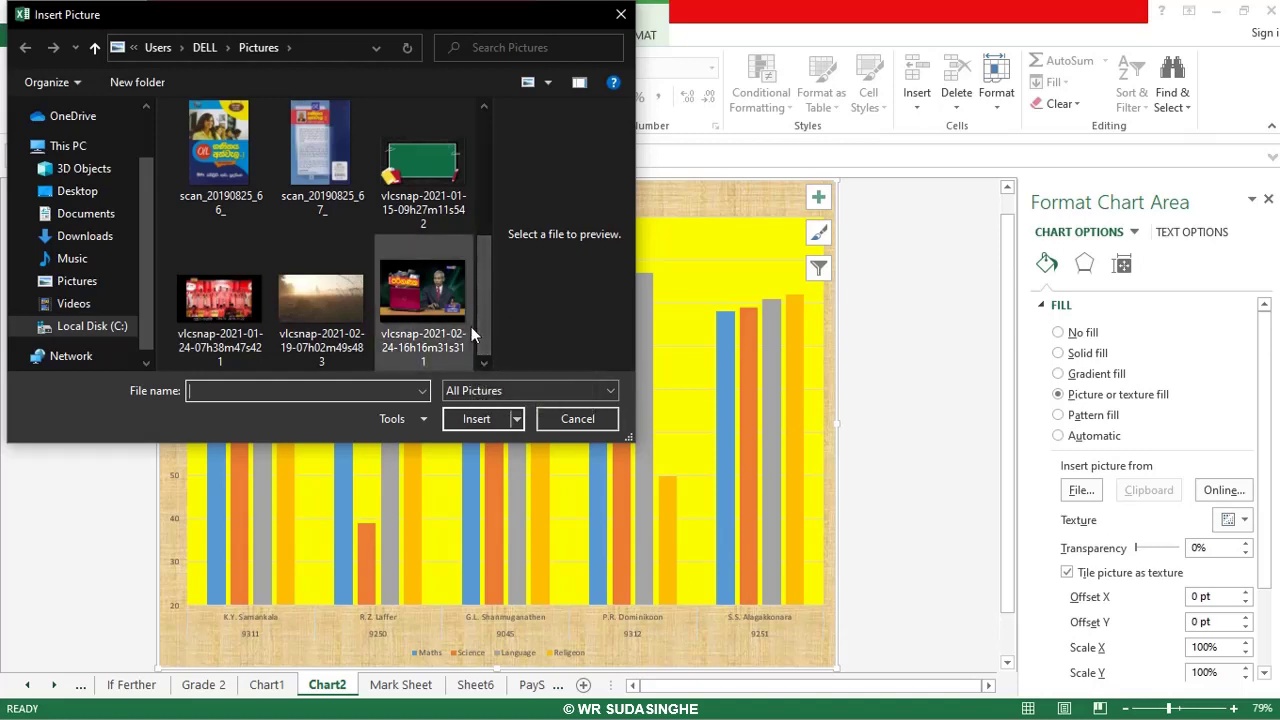
left_click_drag(481, 326, 471, 276)
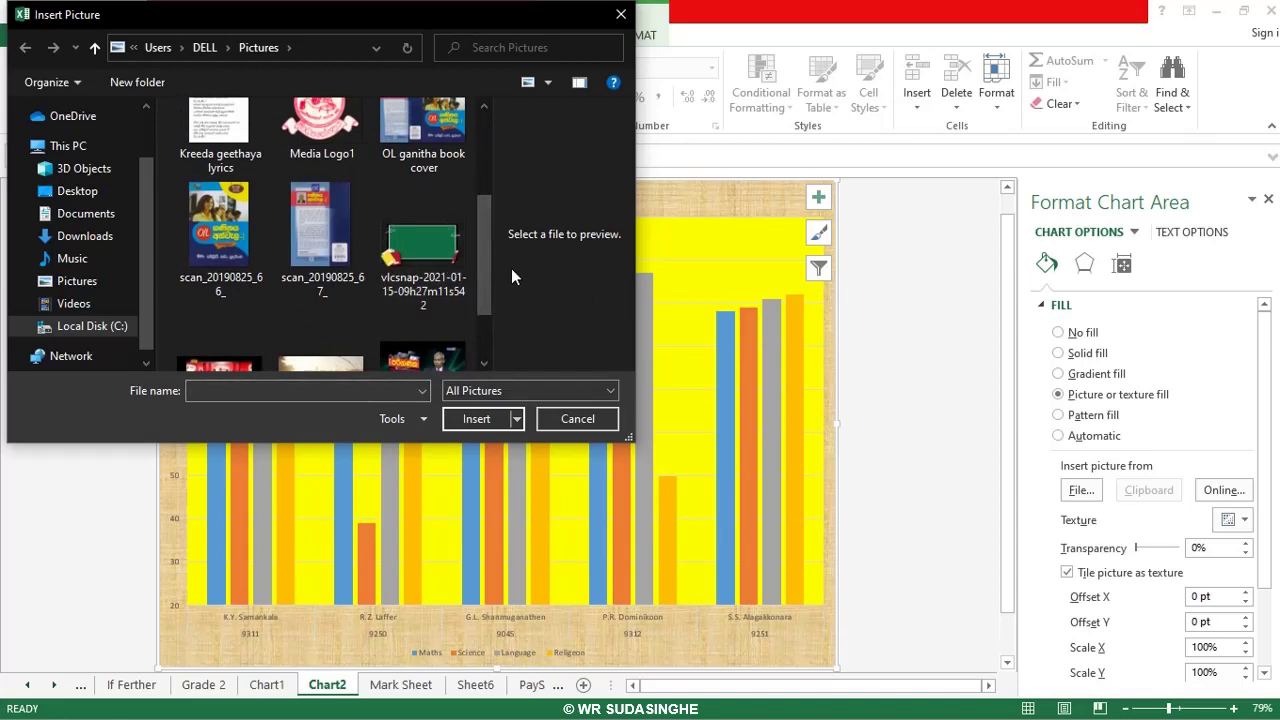
left_click_drag(482, 267, 488, 241)
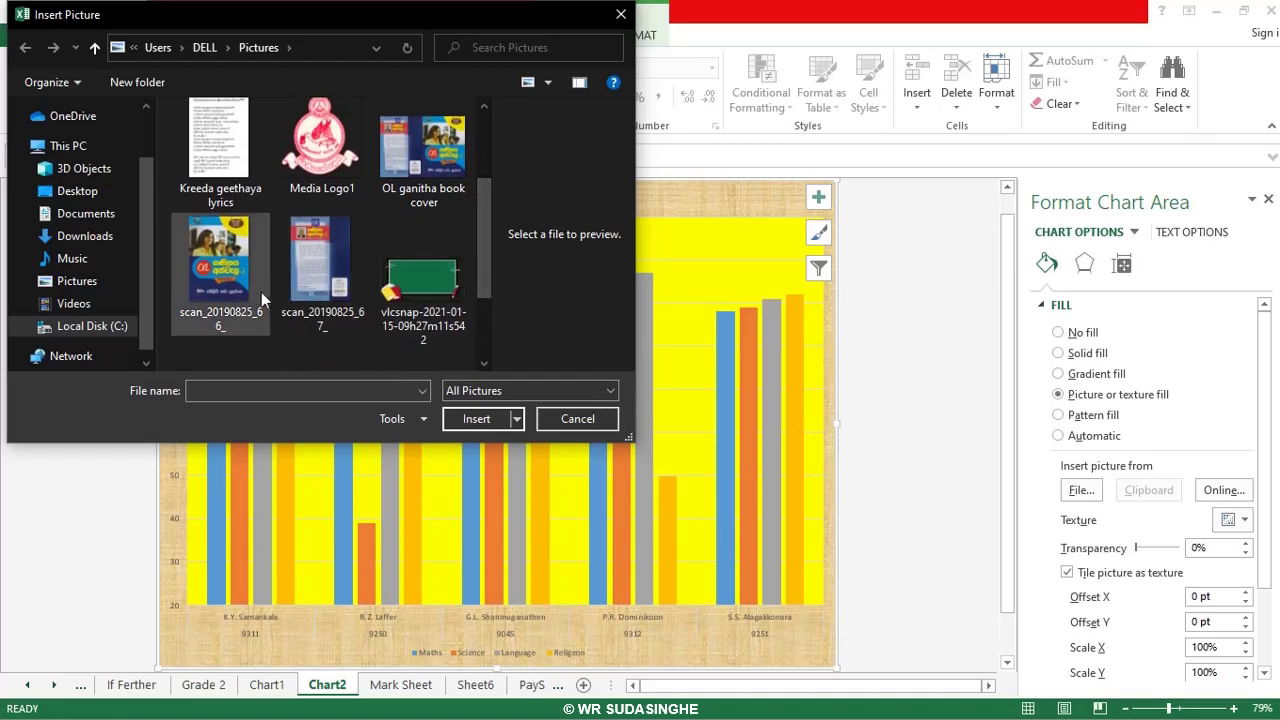
double_click(208, 256)
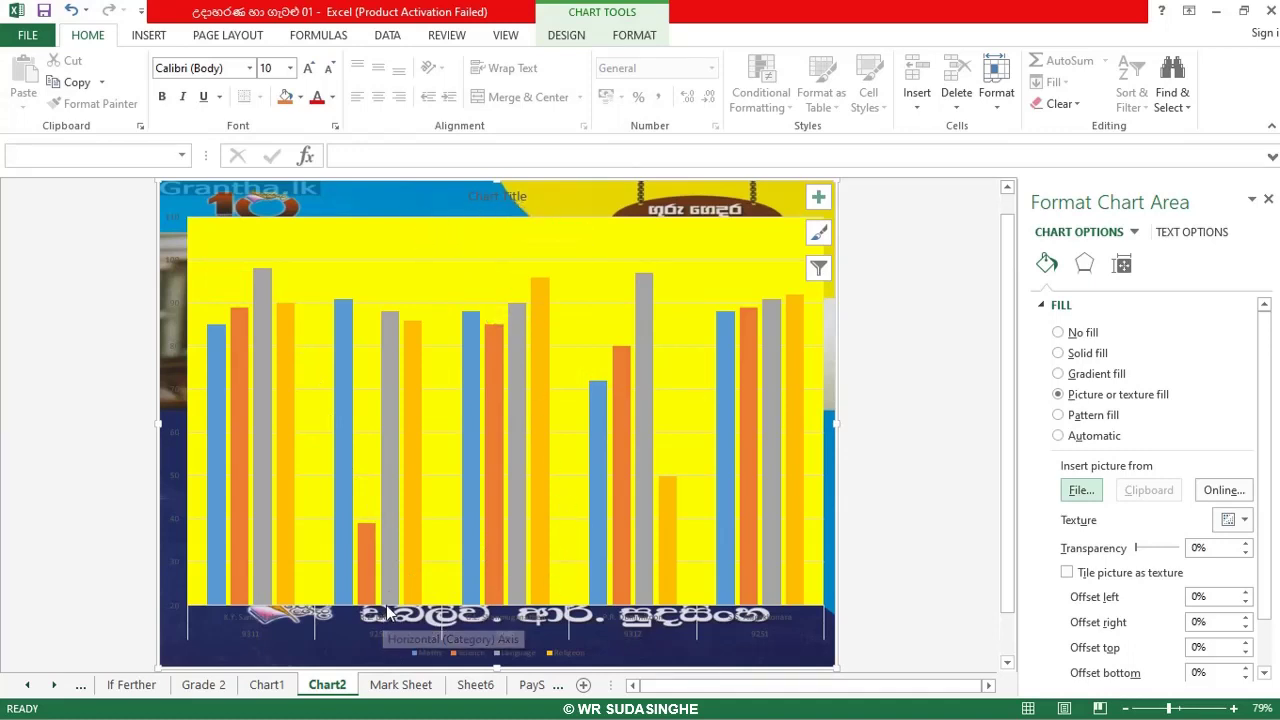
Undo the picture and texture fills of the chart area.
left_click(449, 228)
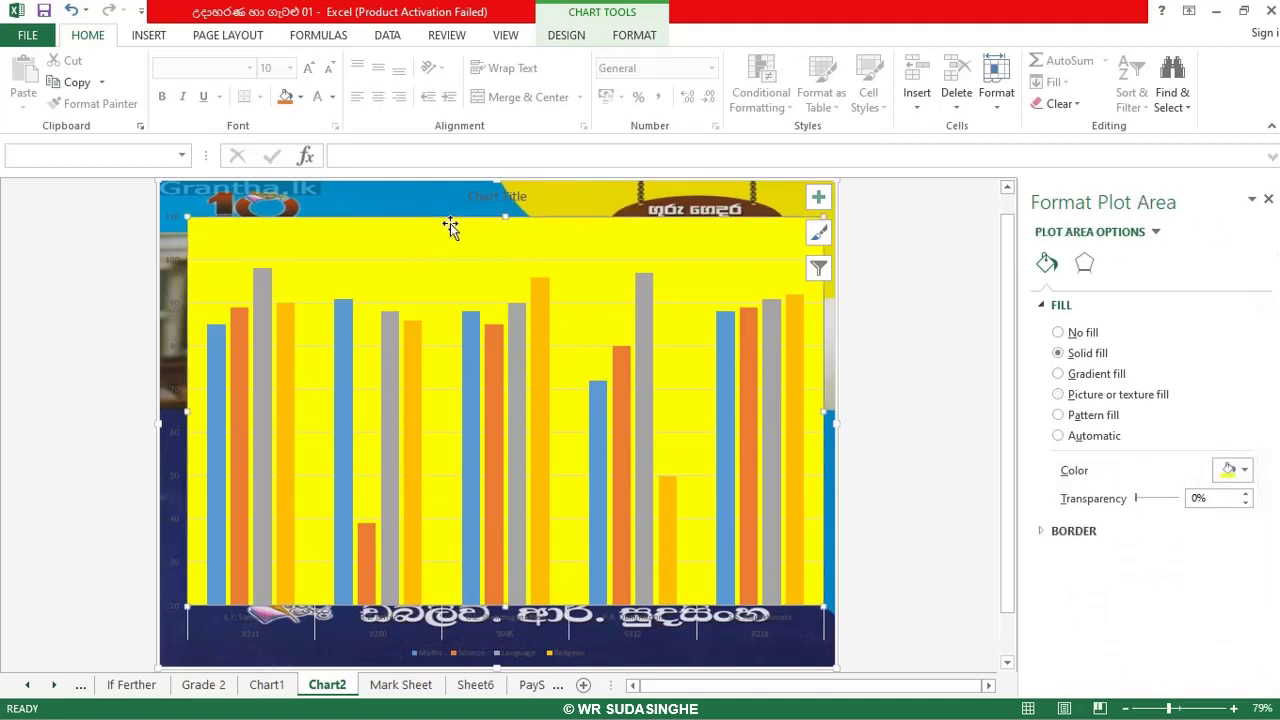
key("Up")
key("Up")
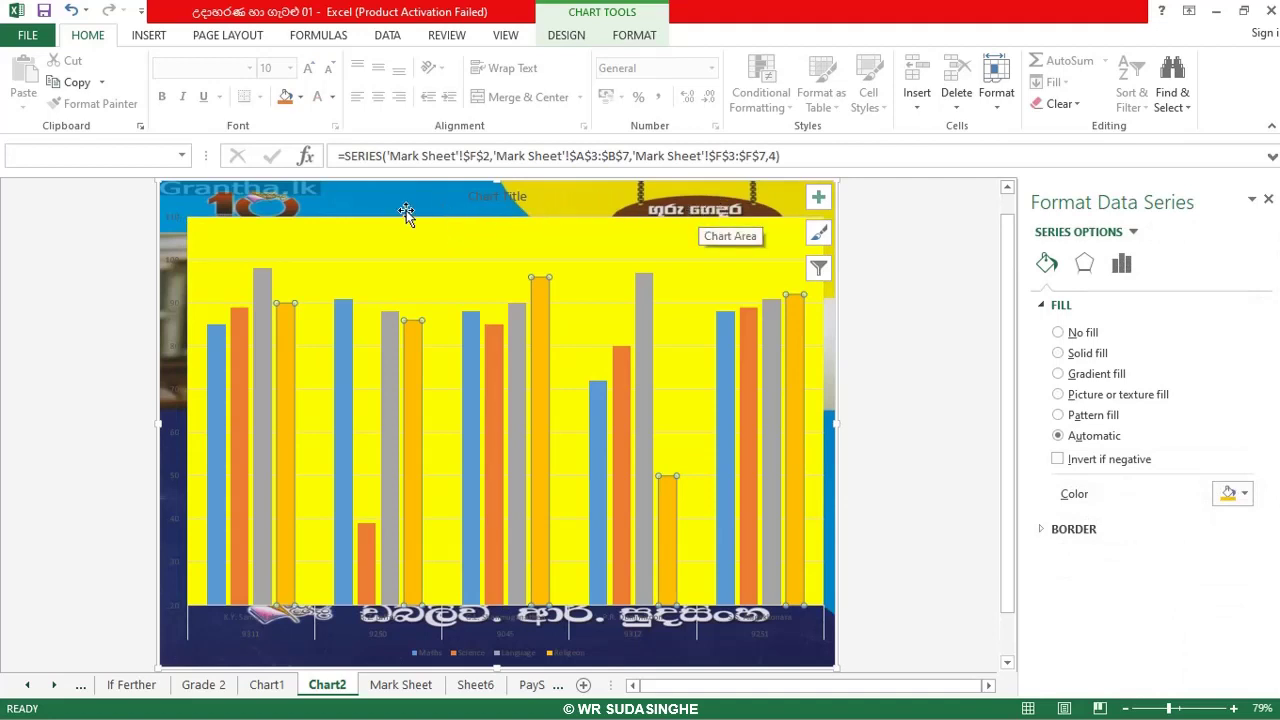
left_click(71, 10)
left_click(71, 10)
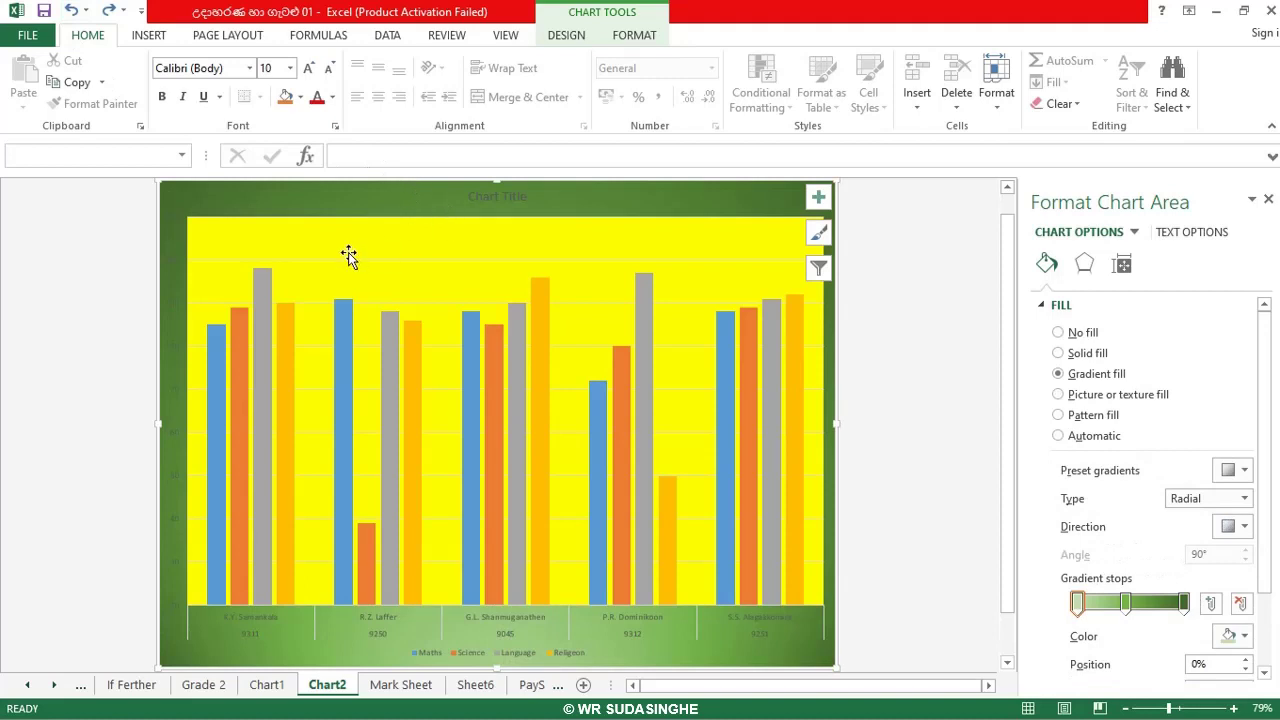
left_click(557, 271)
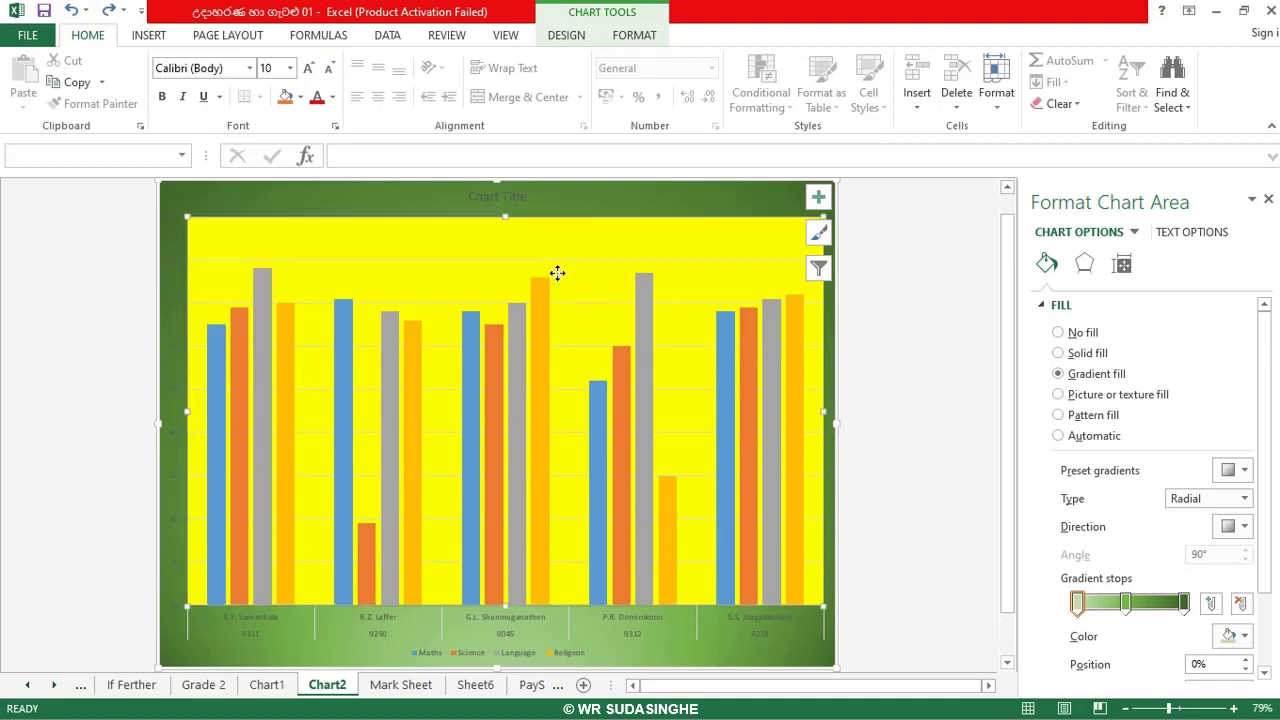
Fill the fourth student's Maths column with the picture scan_20190825_66_ from the Pictures folder, and undo the inserted picture.
right_click(560, 272)
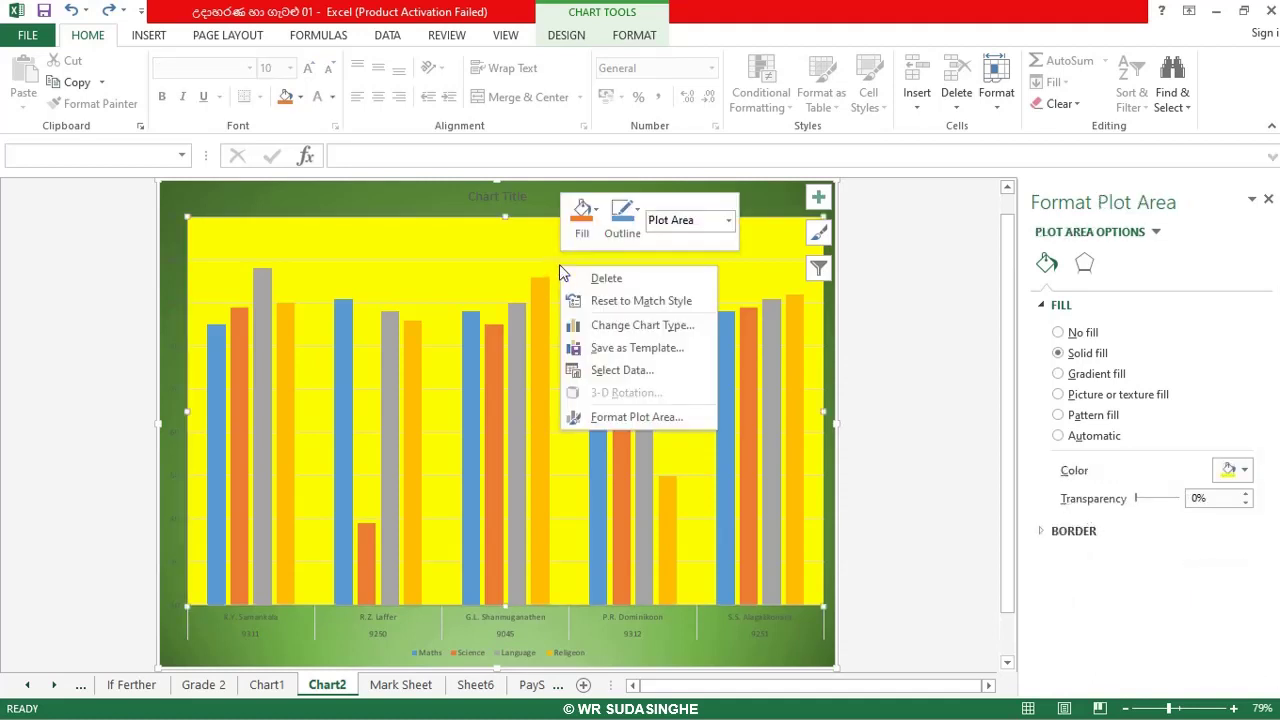
left_click(598, 427)
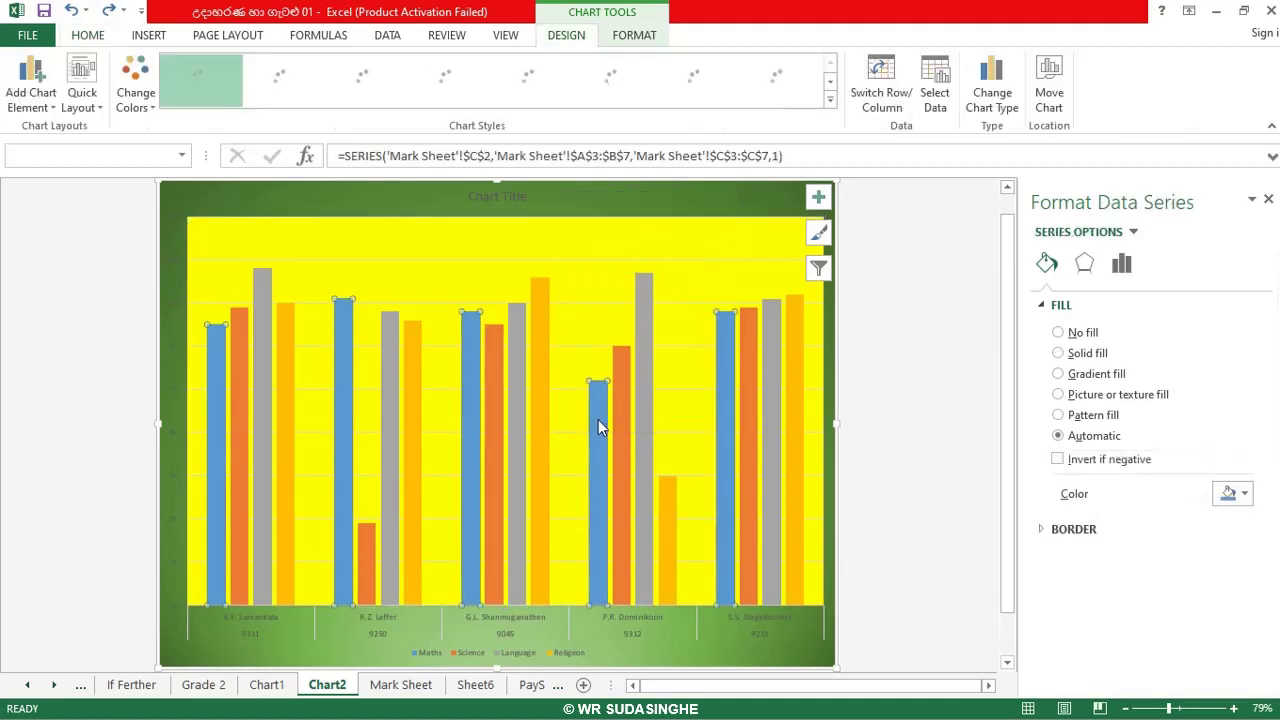
left_click(598, 425)
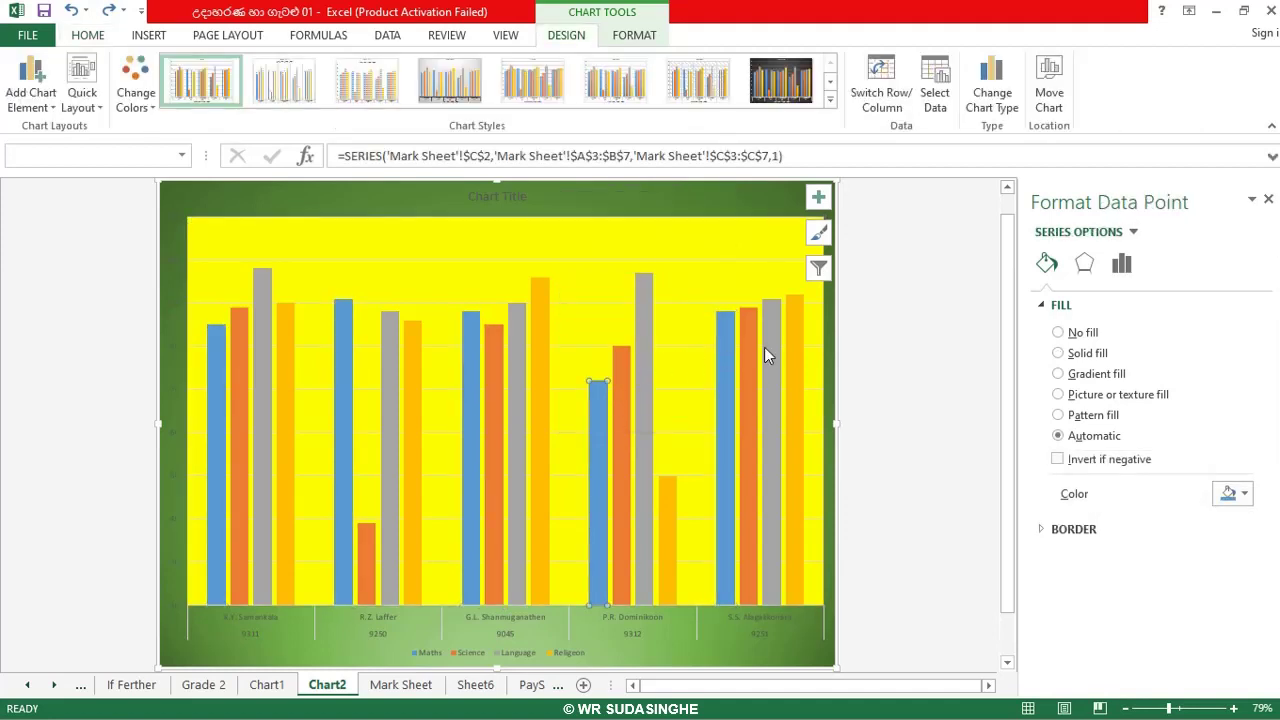
left_click(1082, 402)
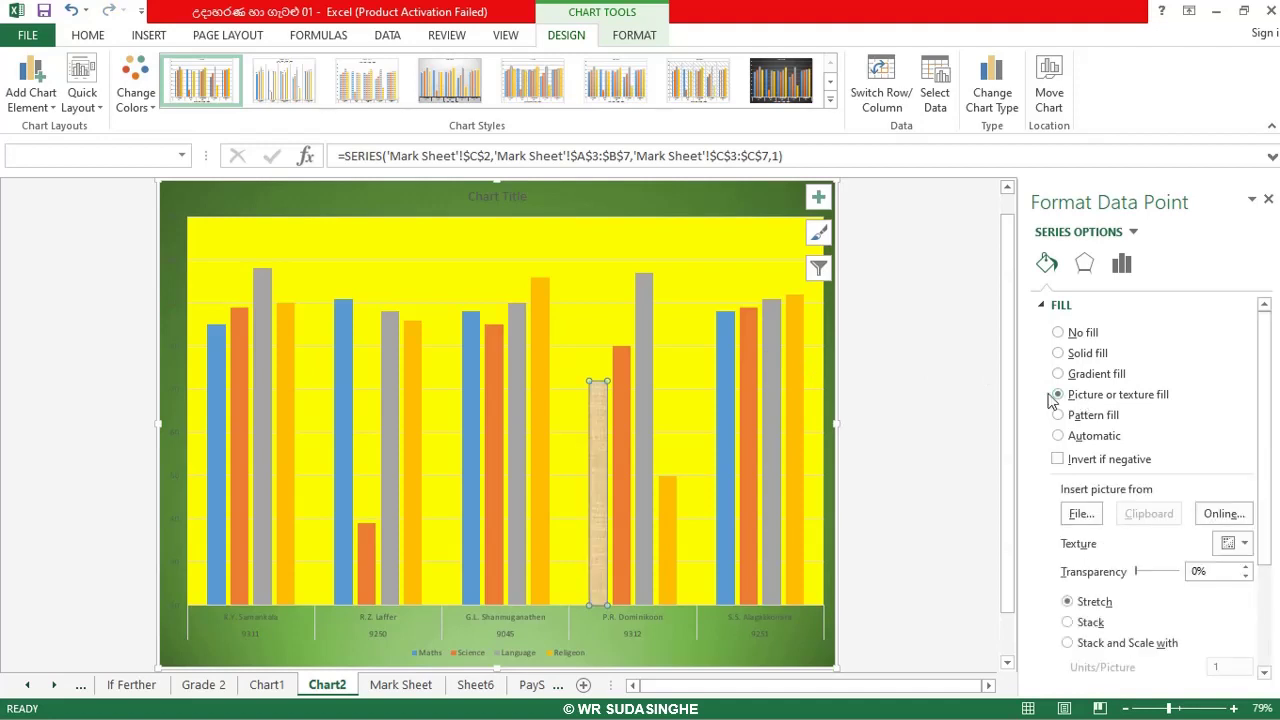
left_click(1082, 514)
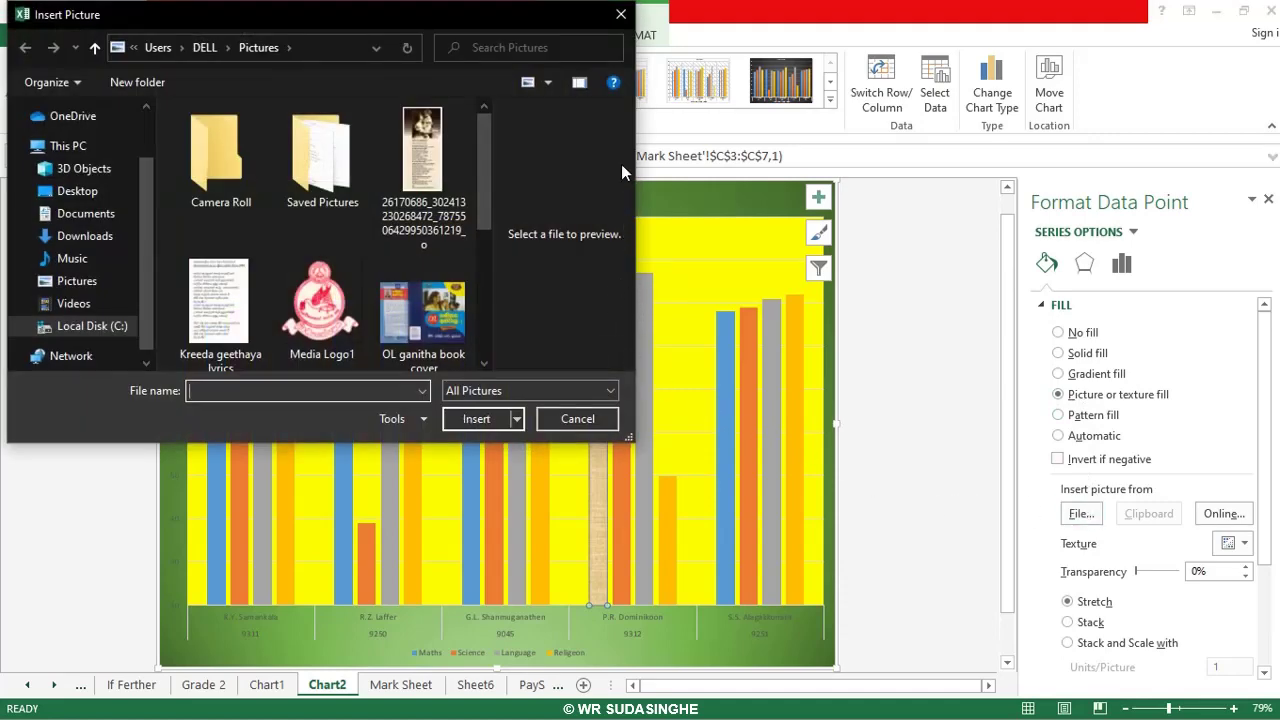
scroll(485, 245, "down", 5)
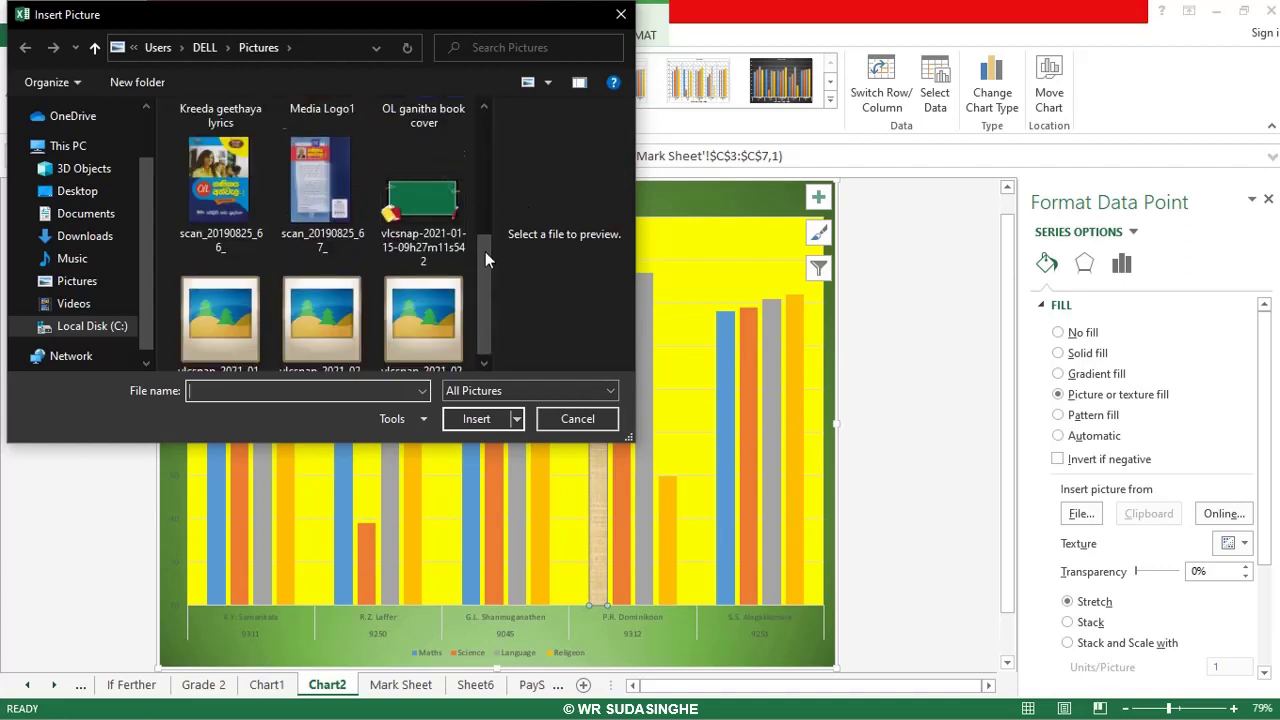
left_click(230, 160)
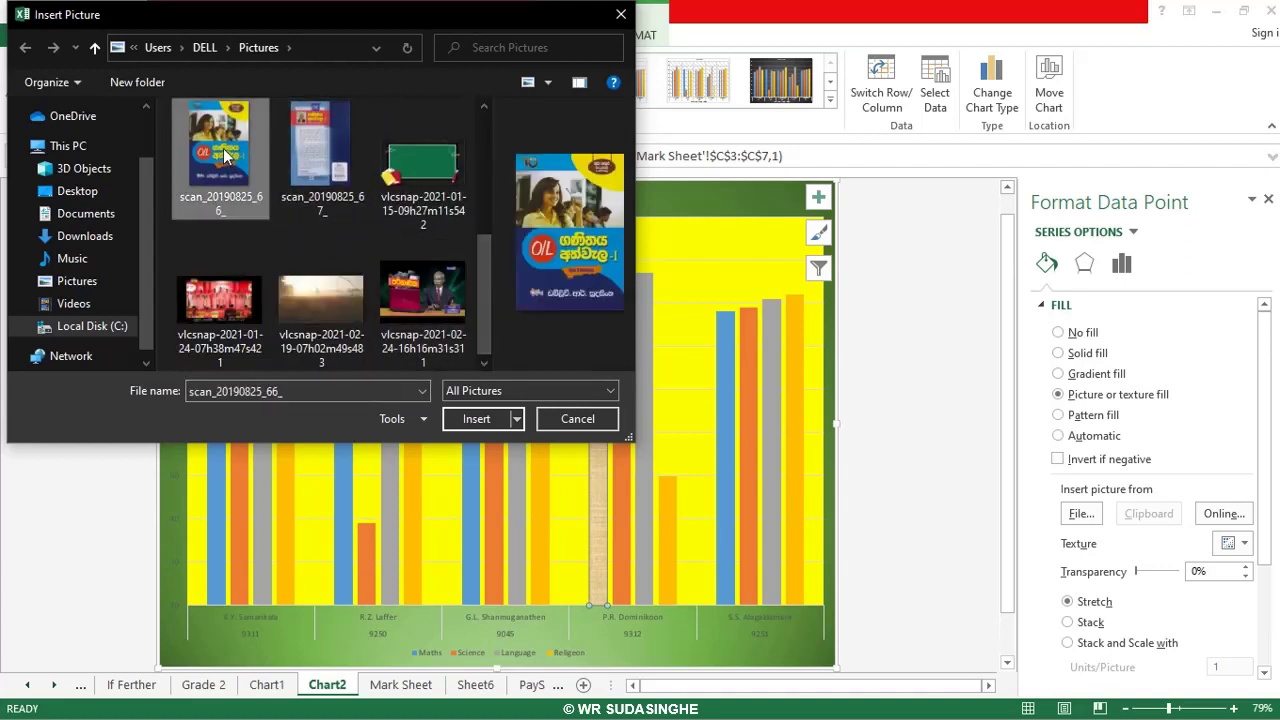
left_click(476, 419)
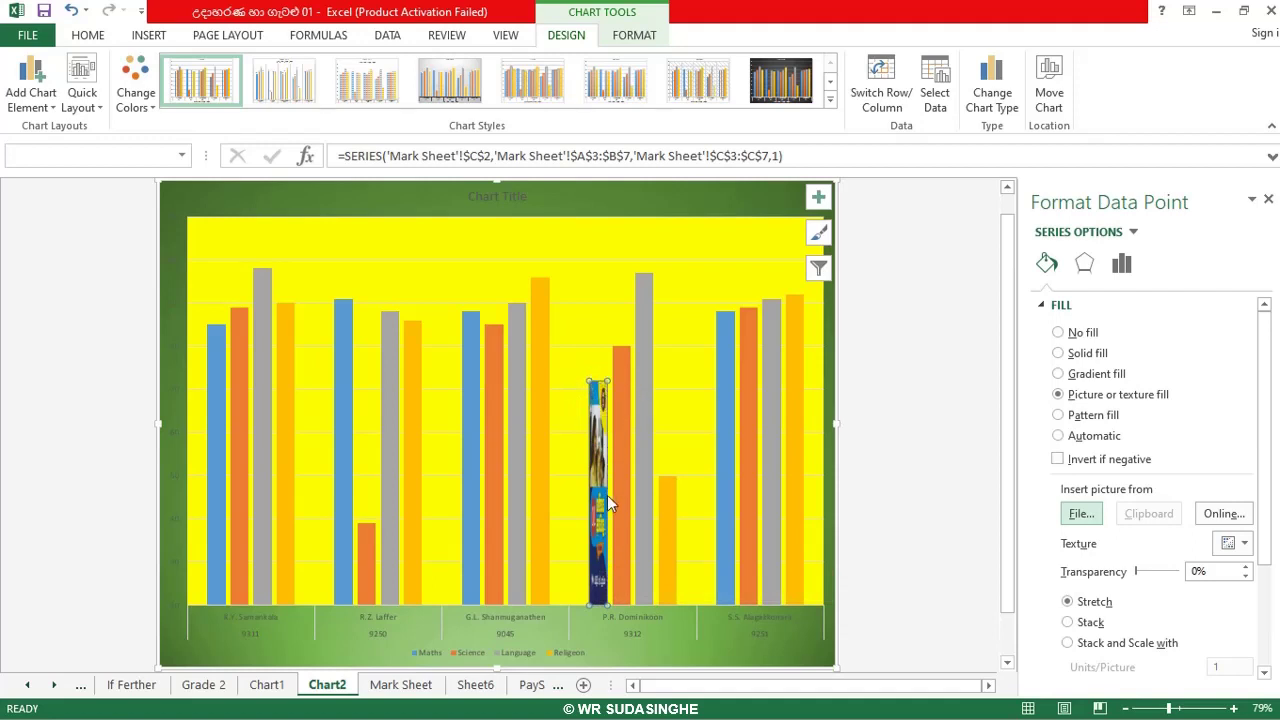
left_click(71, 10)
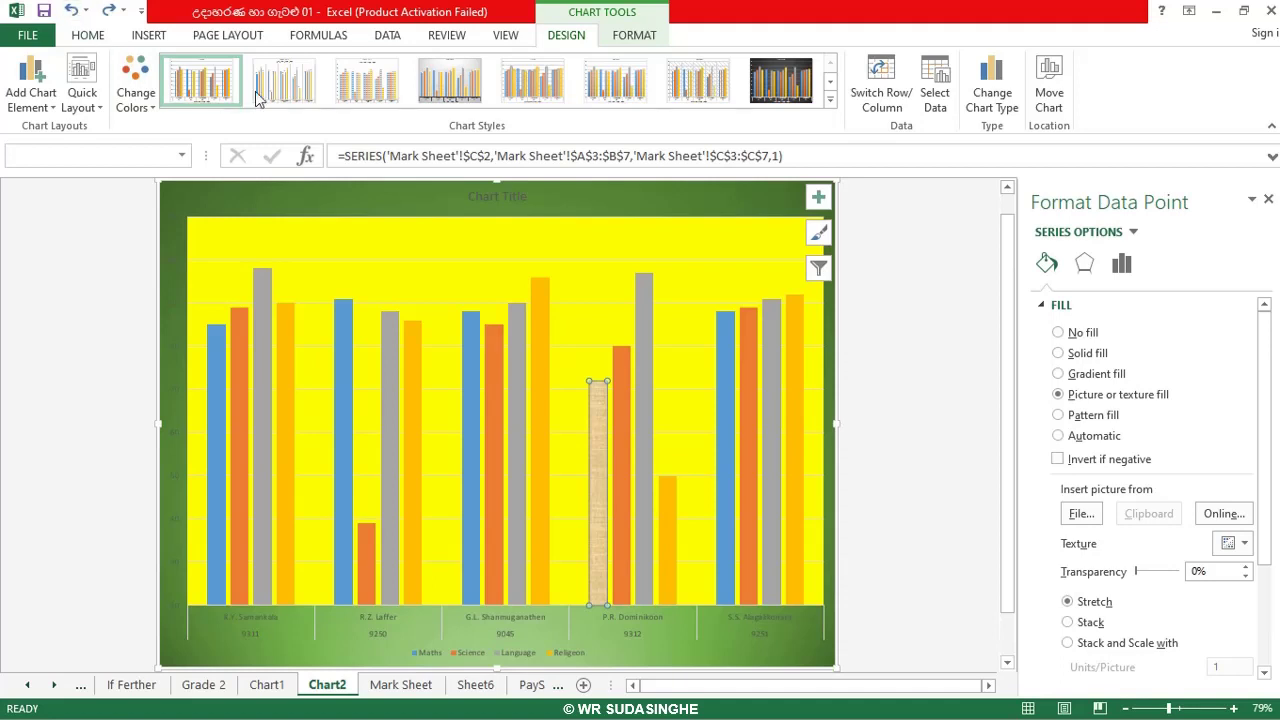
Examine how whole data series and single columns are selected in the Maths, Language and Religion data.
left_click(216, 370)
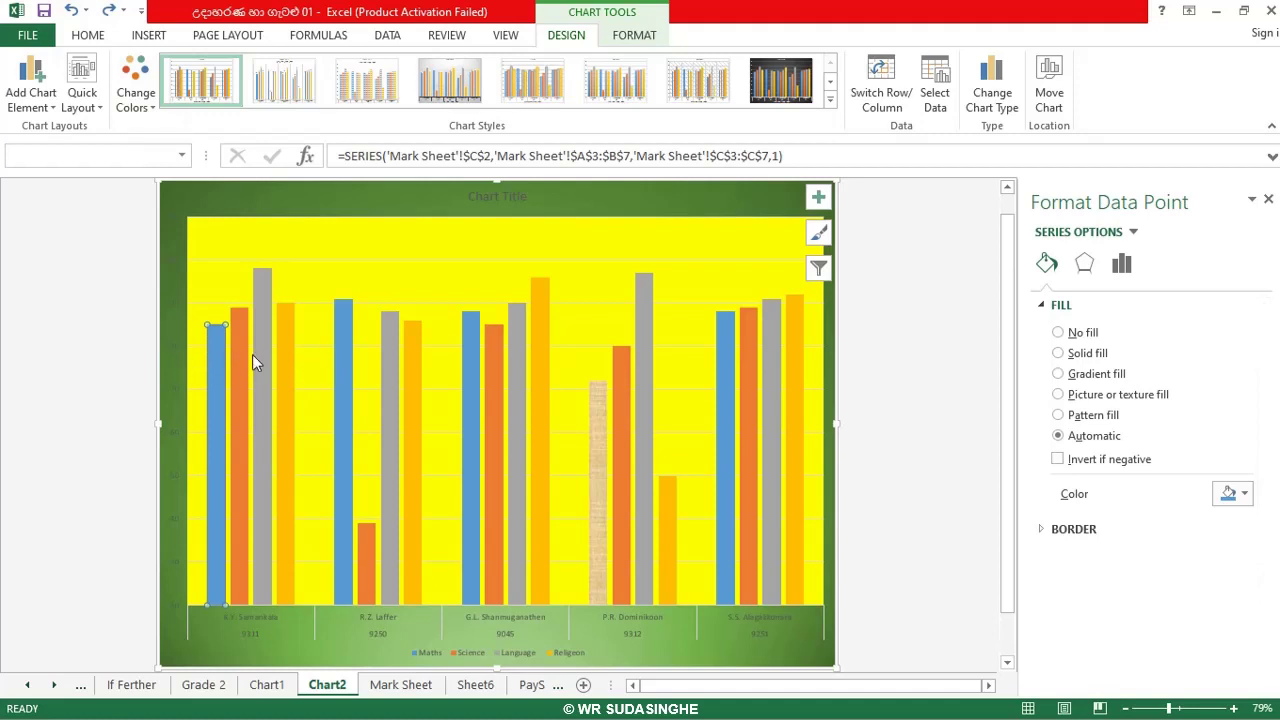
mouse_move(240, 365)
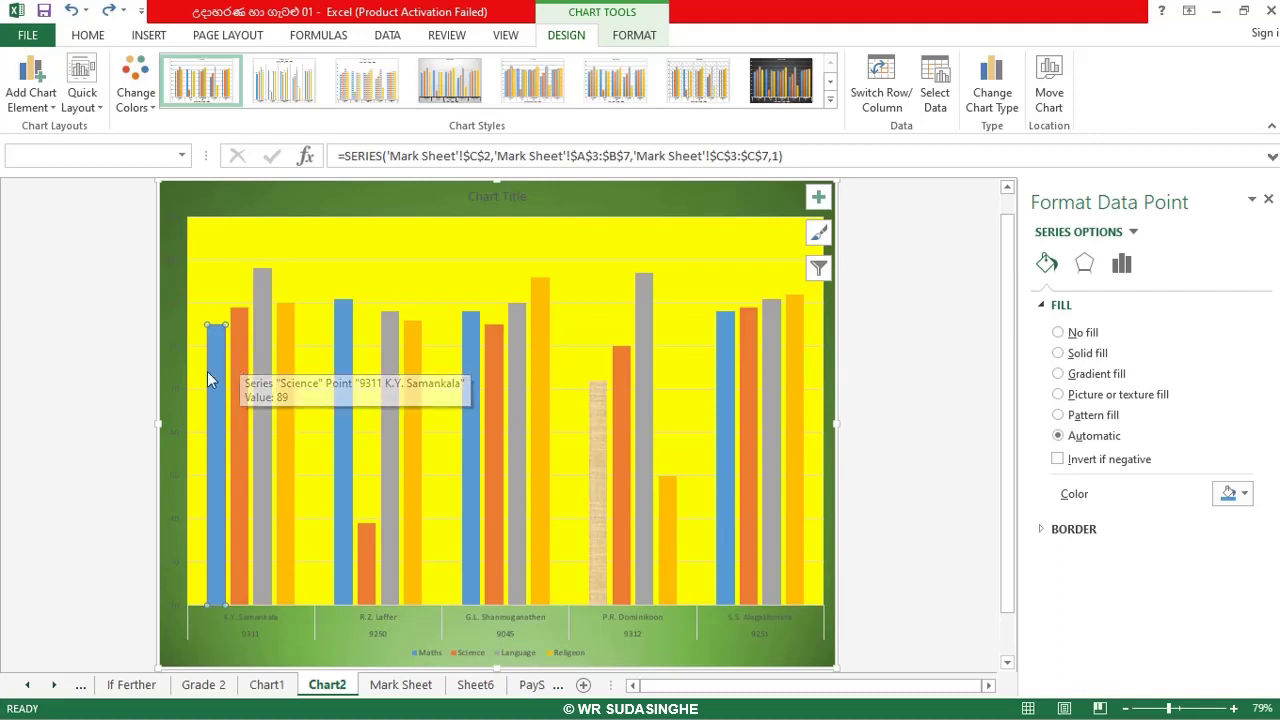
left_click(389, 383)
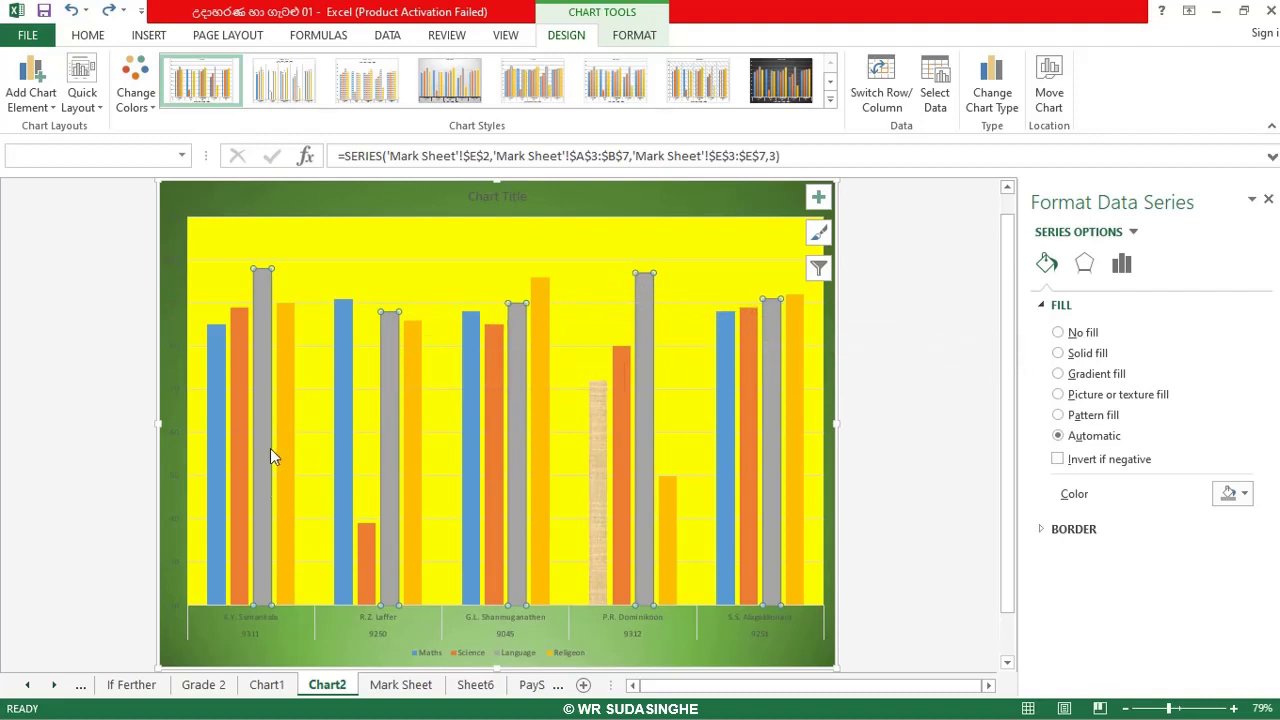
mouse_move(270, 448)
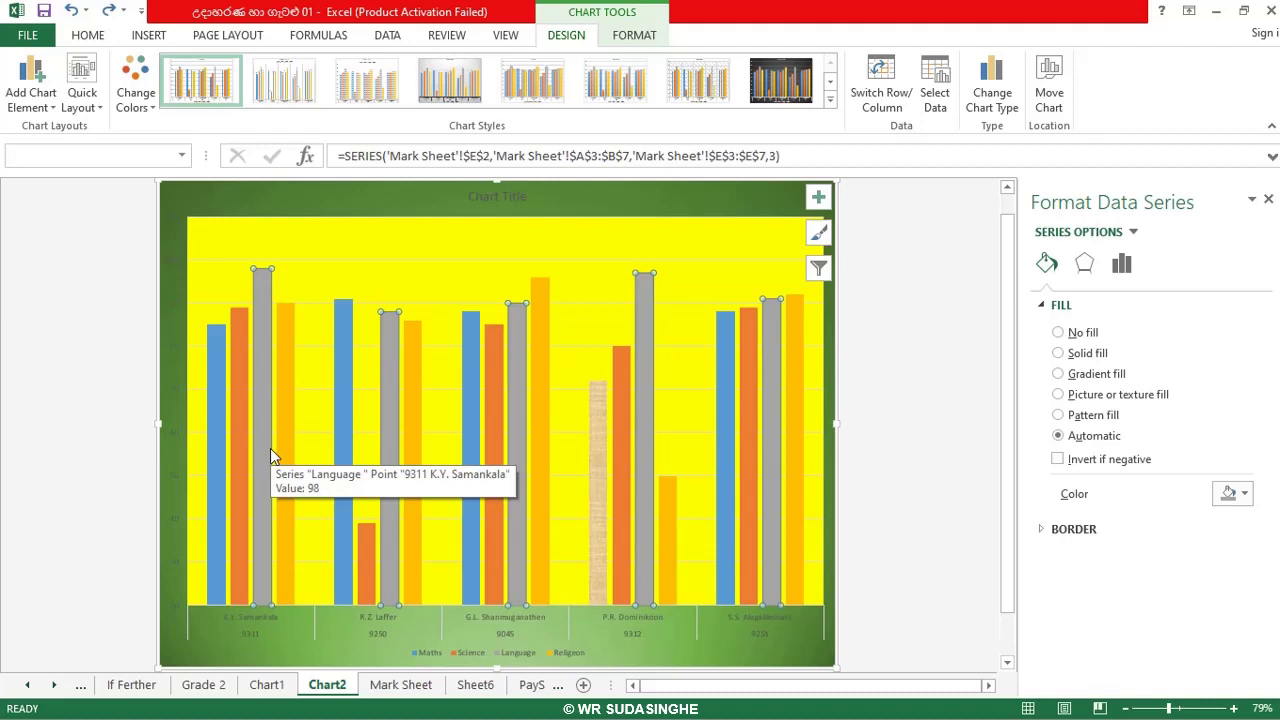
left_click(343, 455)
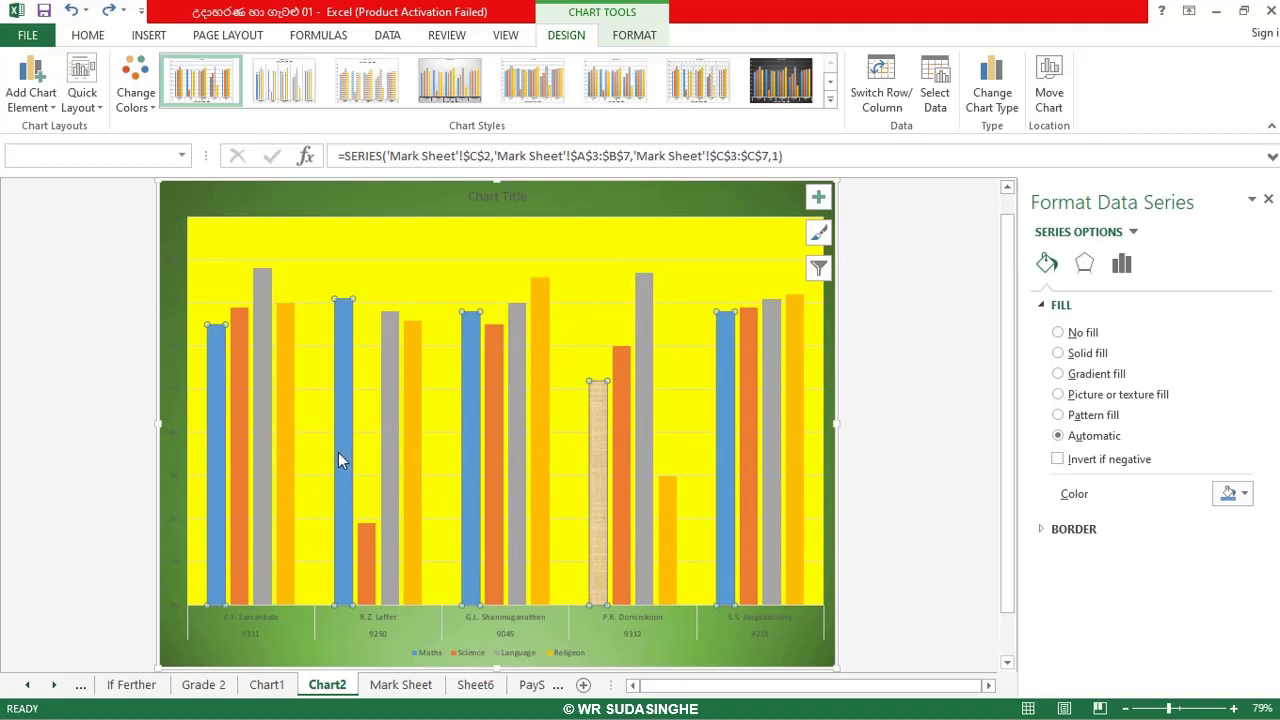
left_click(338, 460)
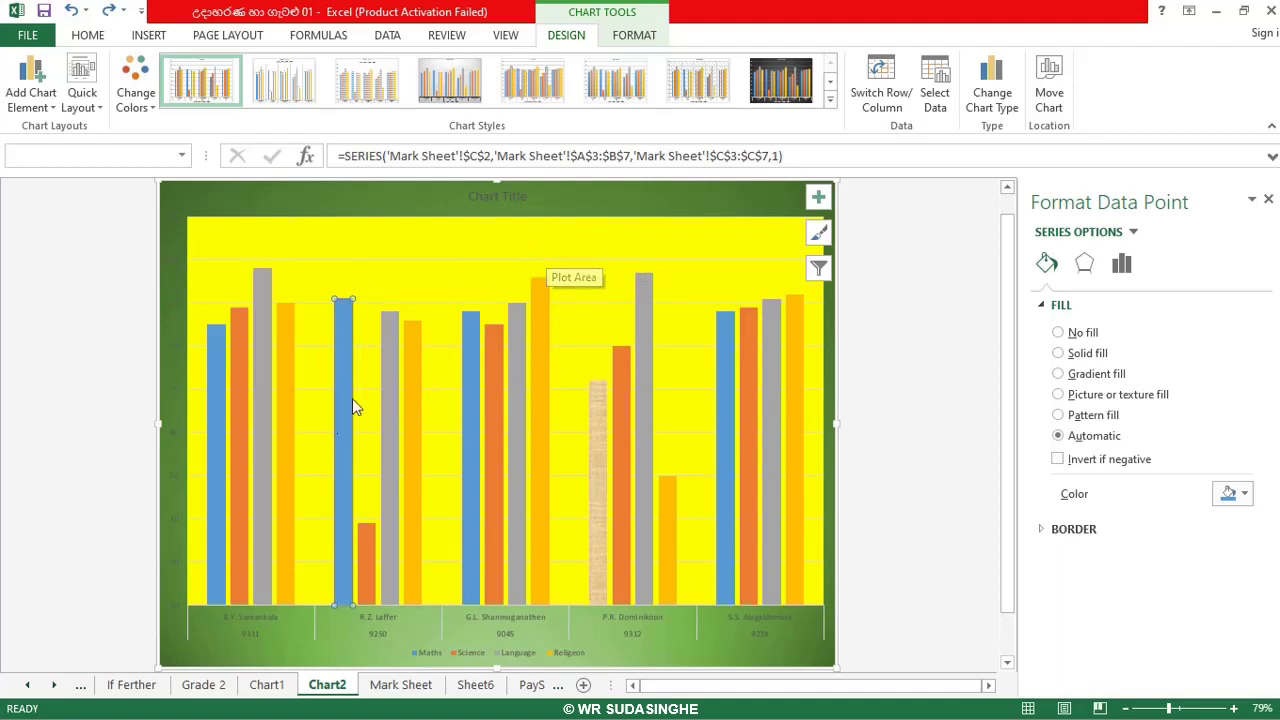
mouse_move(267, 452)
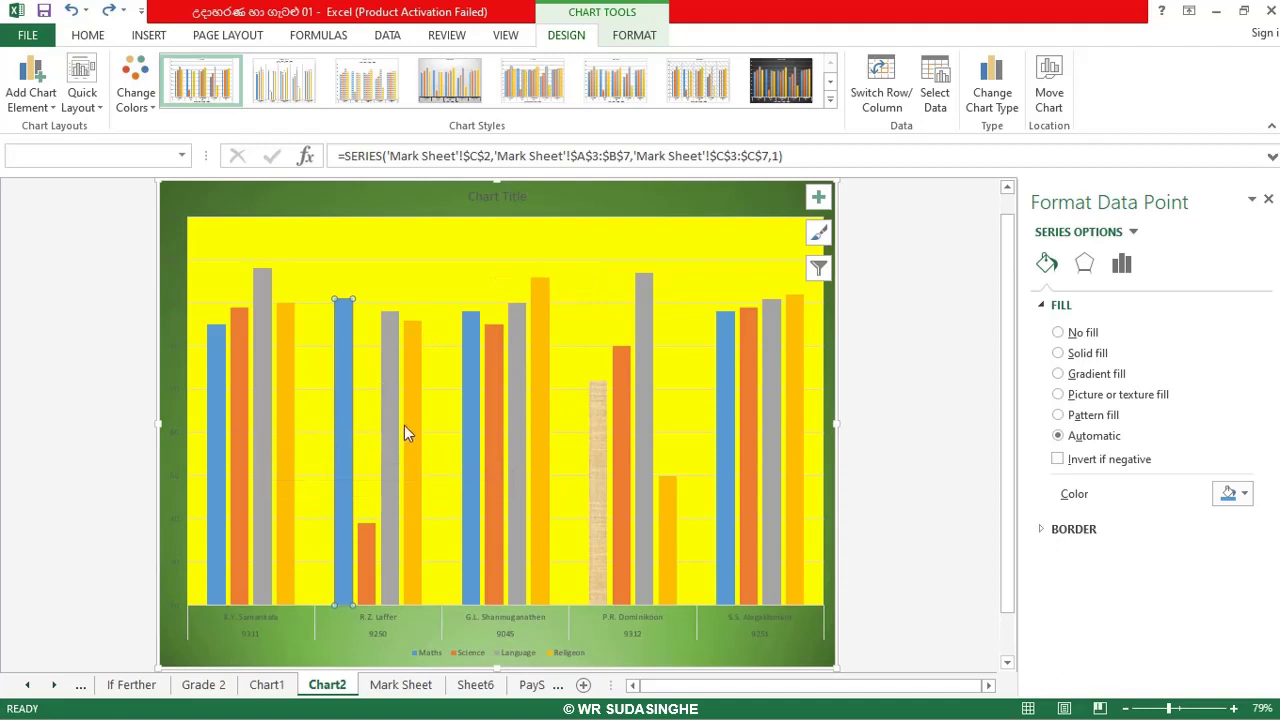
mouse_move(348, 443)
left_click(645, 313)
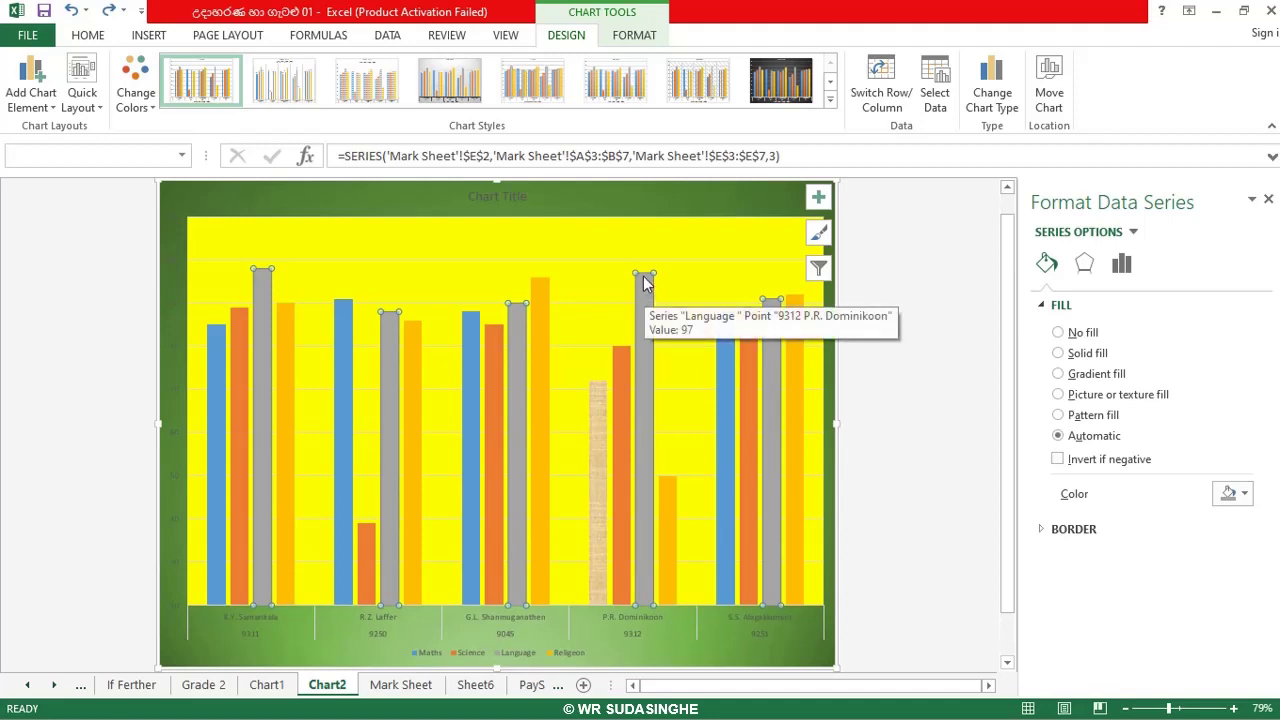
left_click(644, 280)
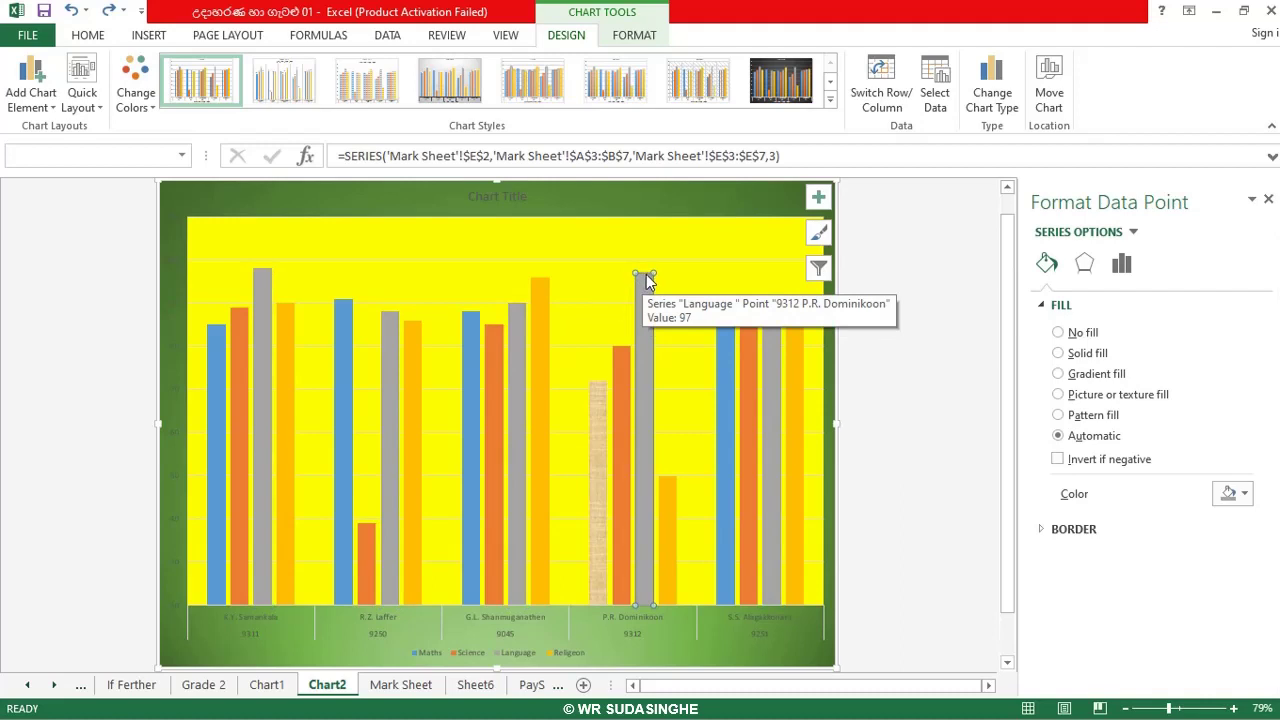
mouse_move(520, 338)
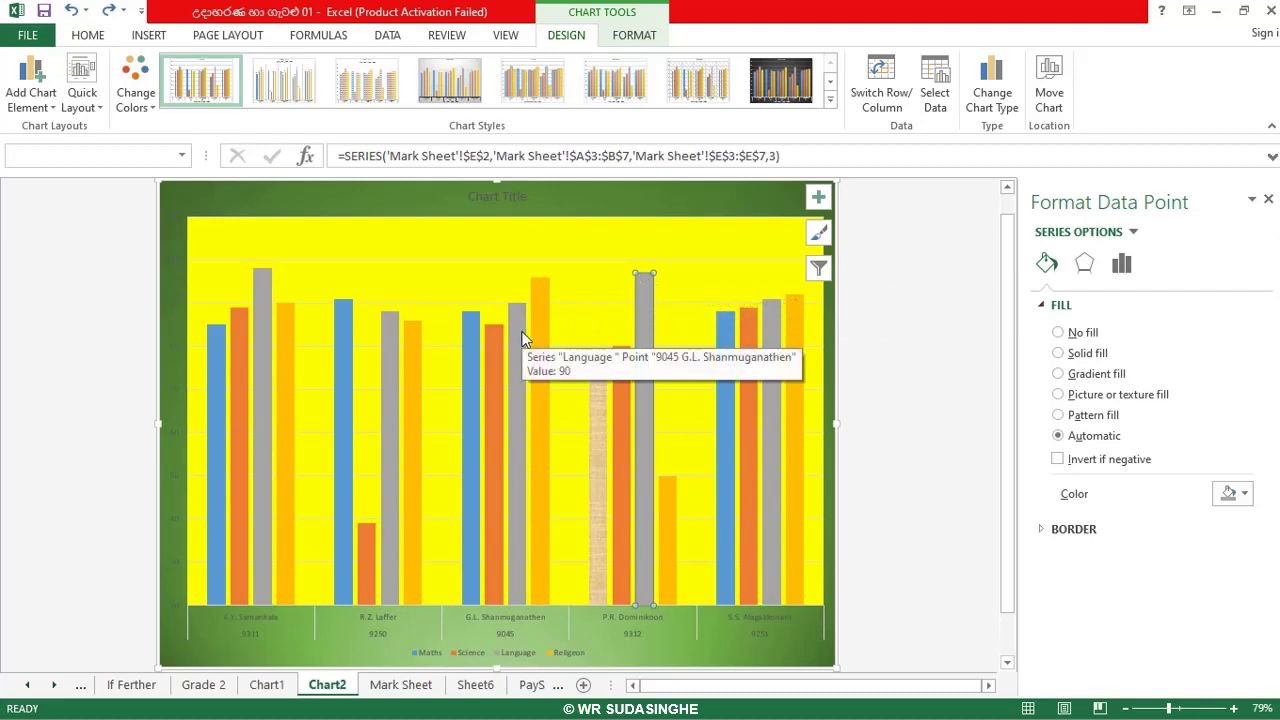
left_click(517, 336)
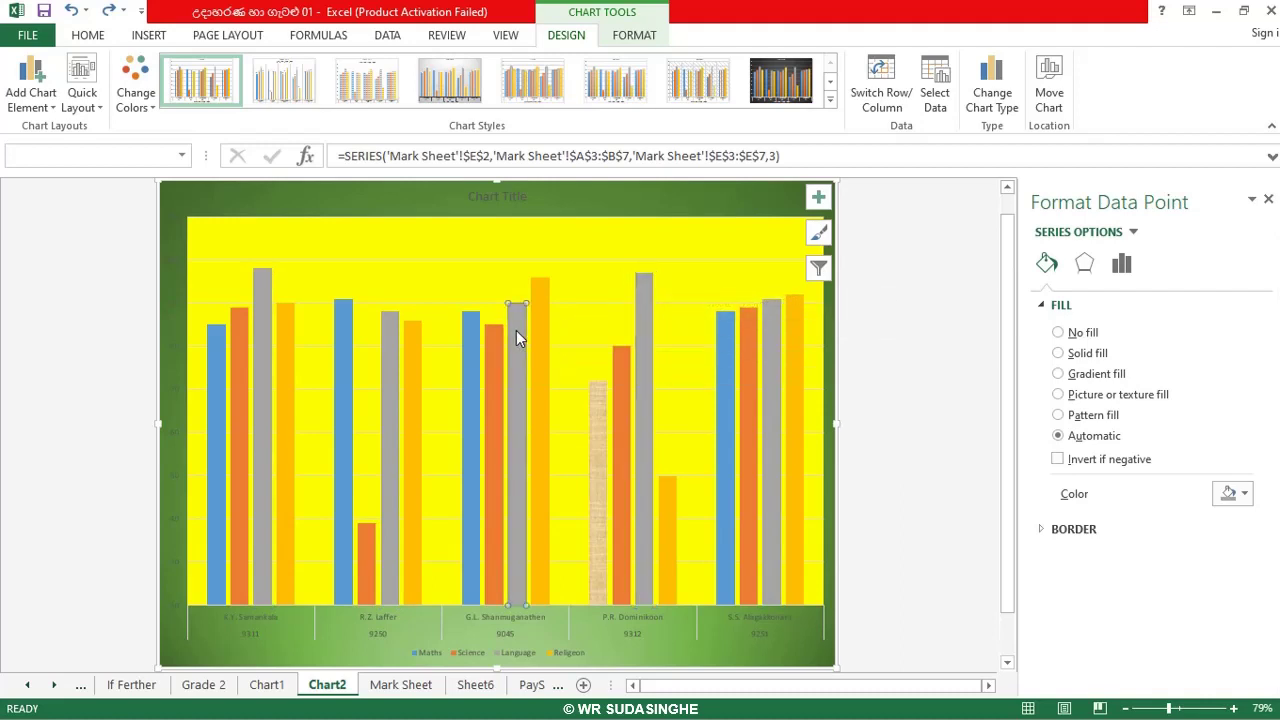
left_click(393, 350)
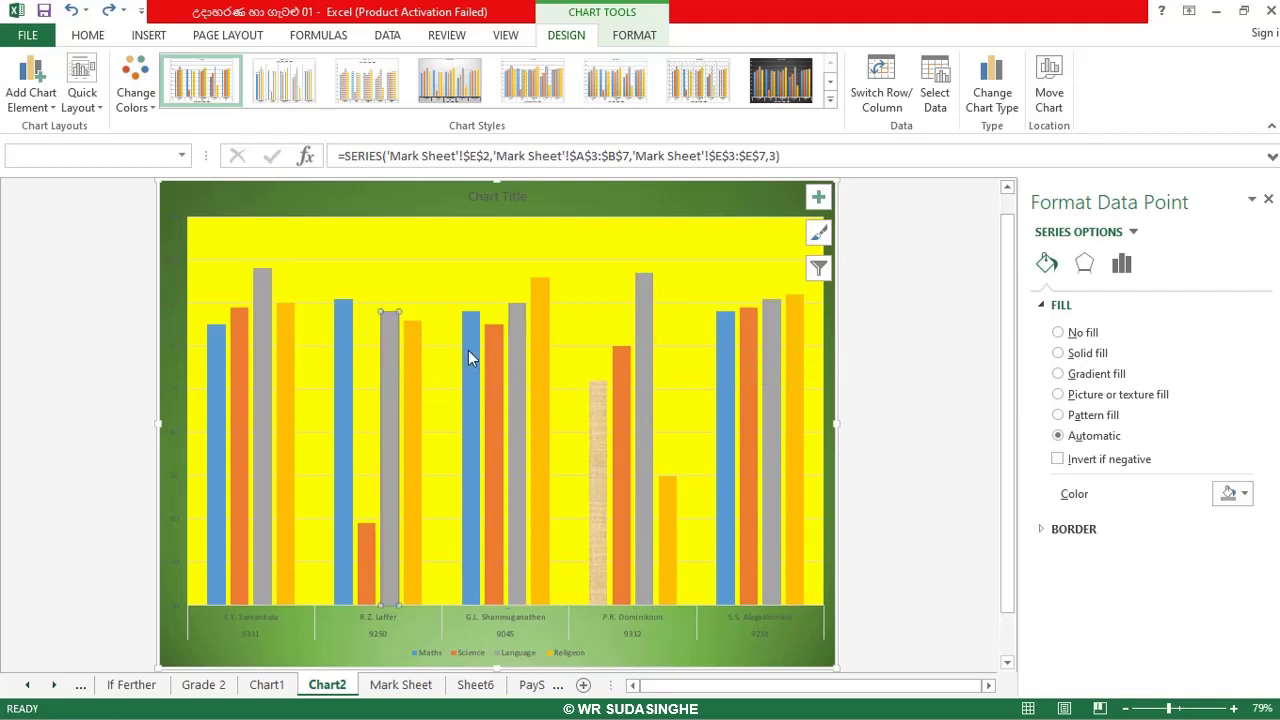
left_click(518, 377)
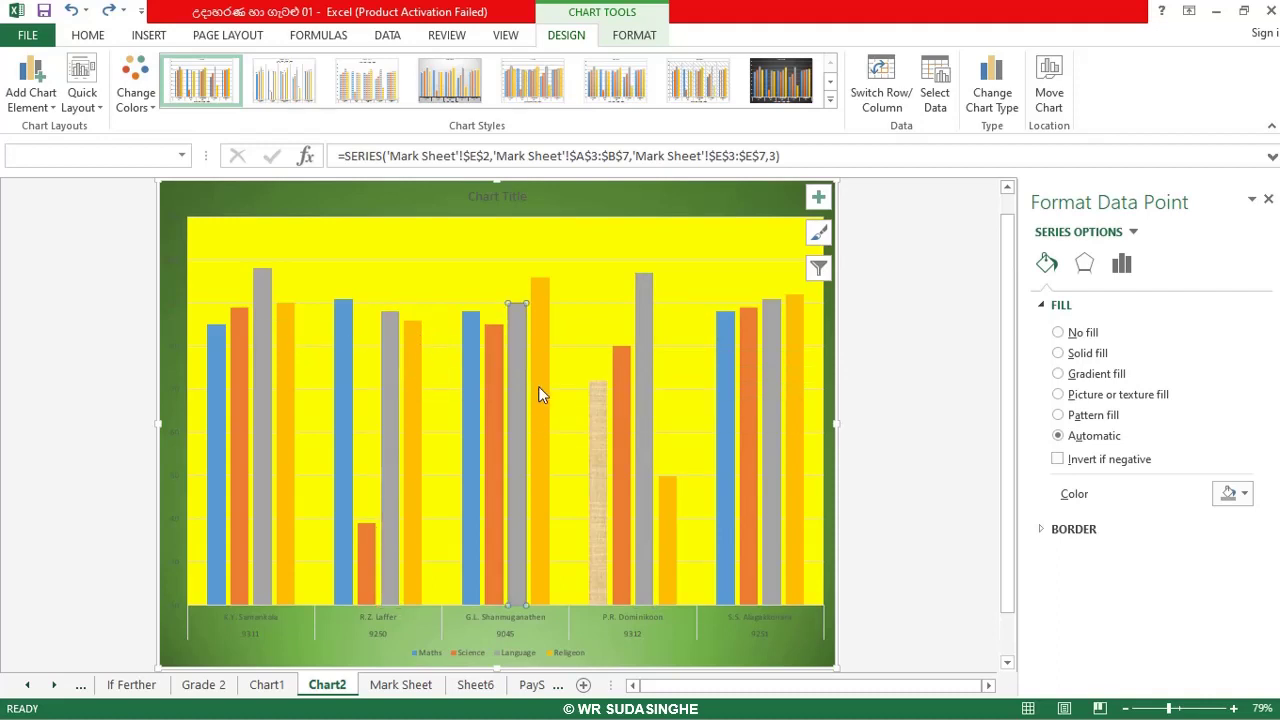
left_click(540, 389)
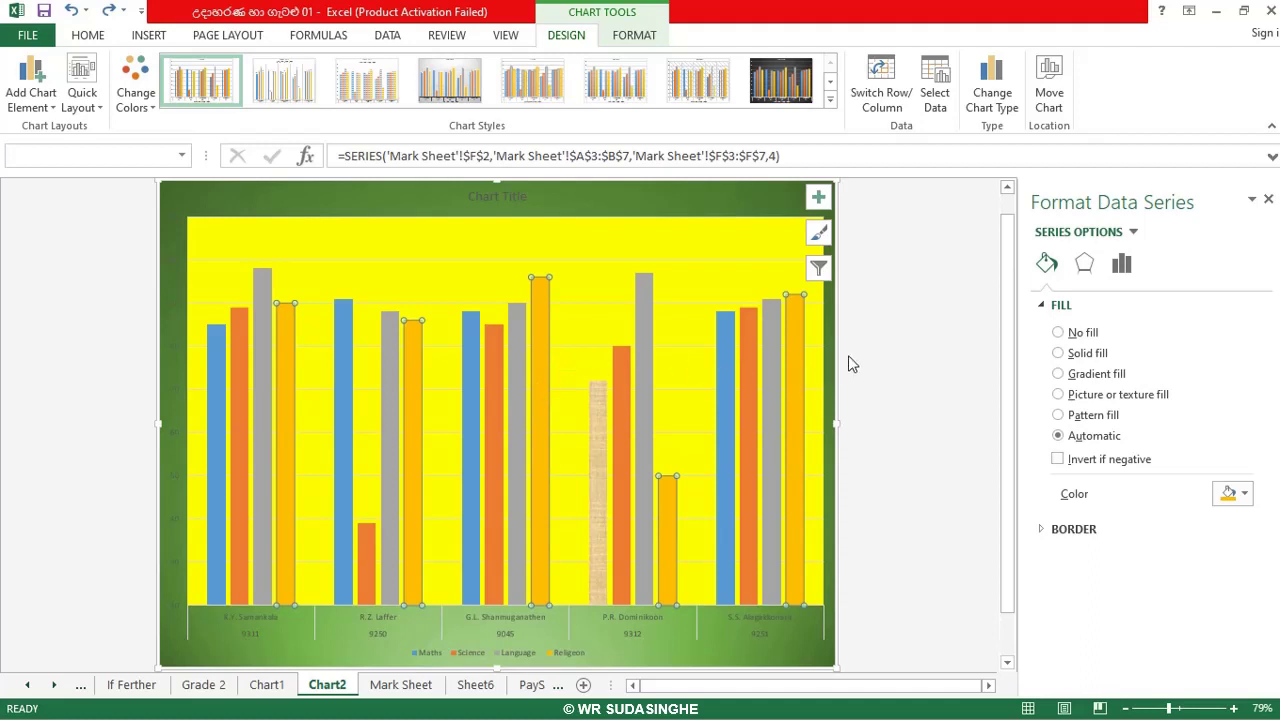
Select only the third student's Maths column and fill it with solid black.
left_click(477, 382)
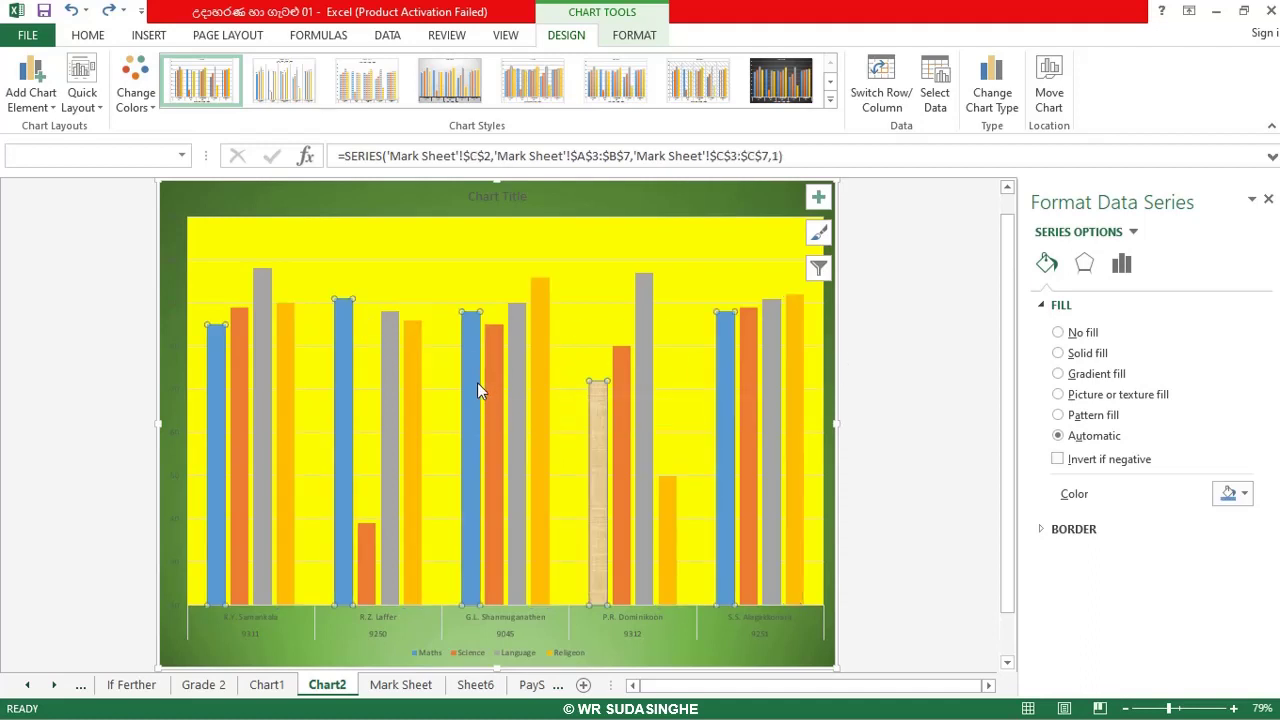
left_click(478, 382)
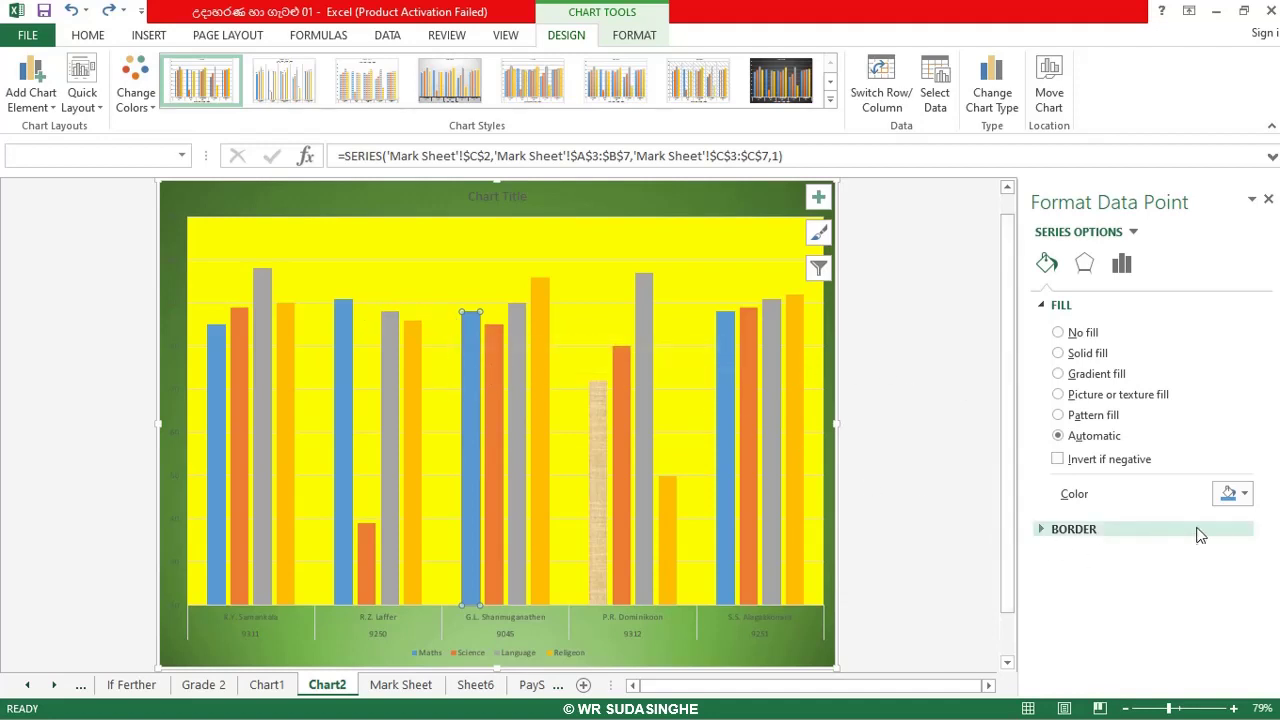
left_click(1245, 495)
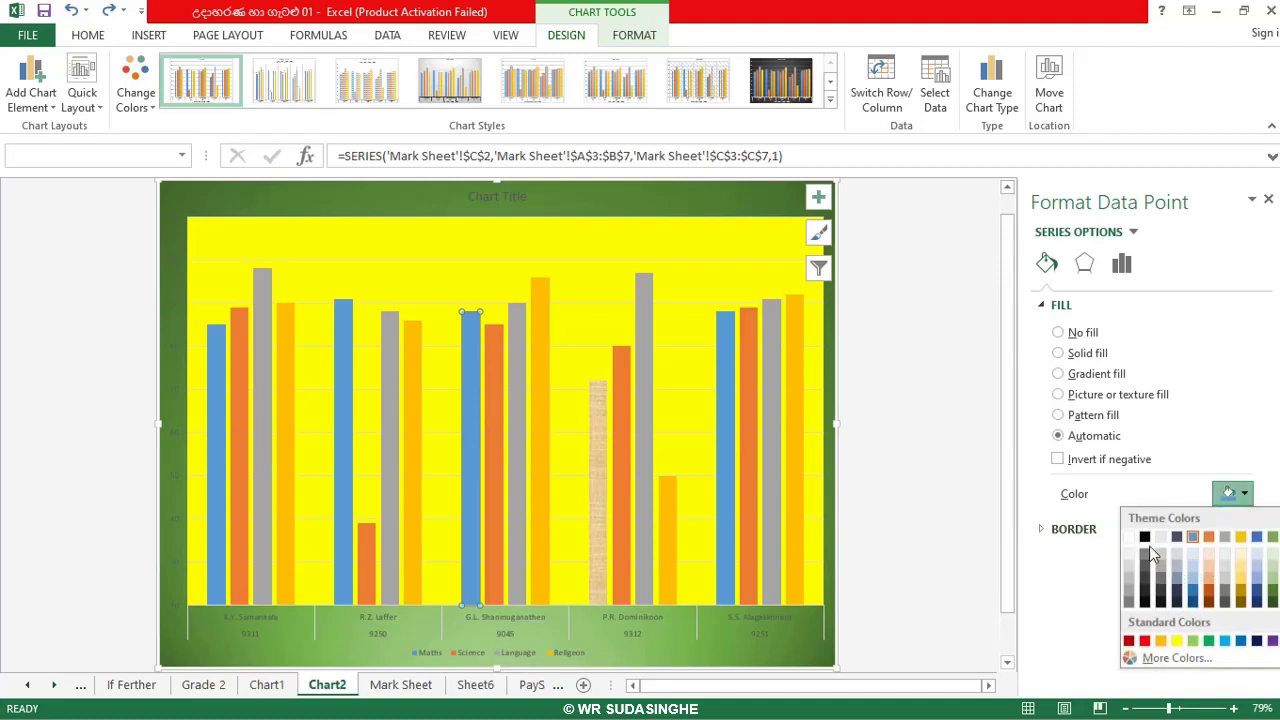
left_click(1144, 537)
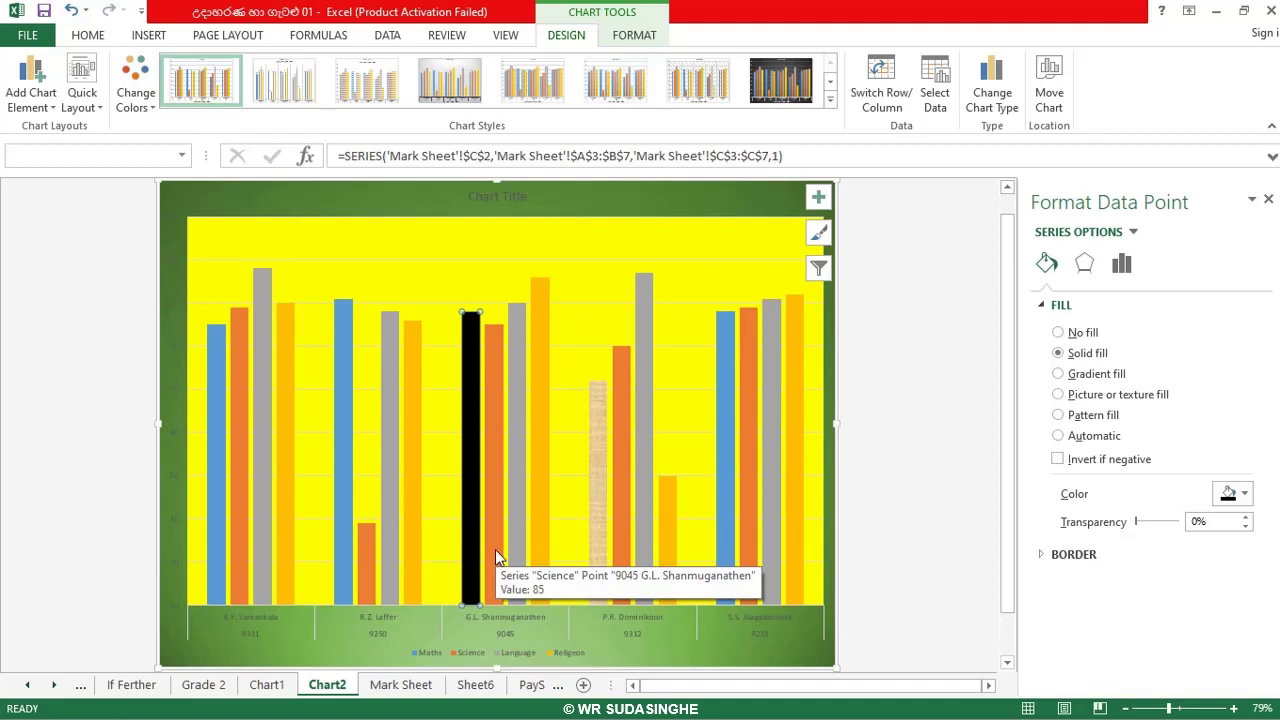
Switch the third student's Maths column to a pattern fill, try wide vertical stripes and settle on the wide downward diagonal pattern.
left_click(1059, 415)
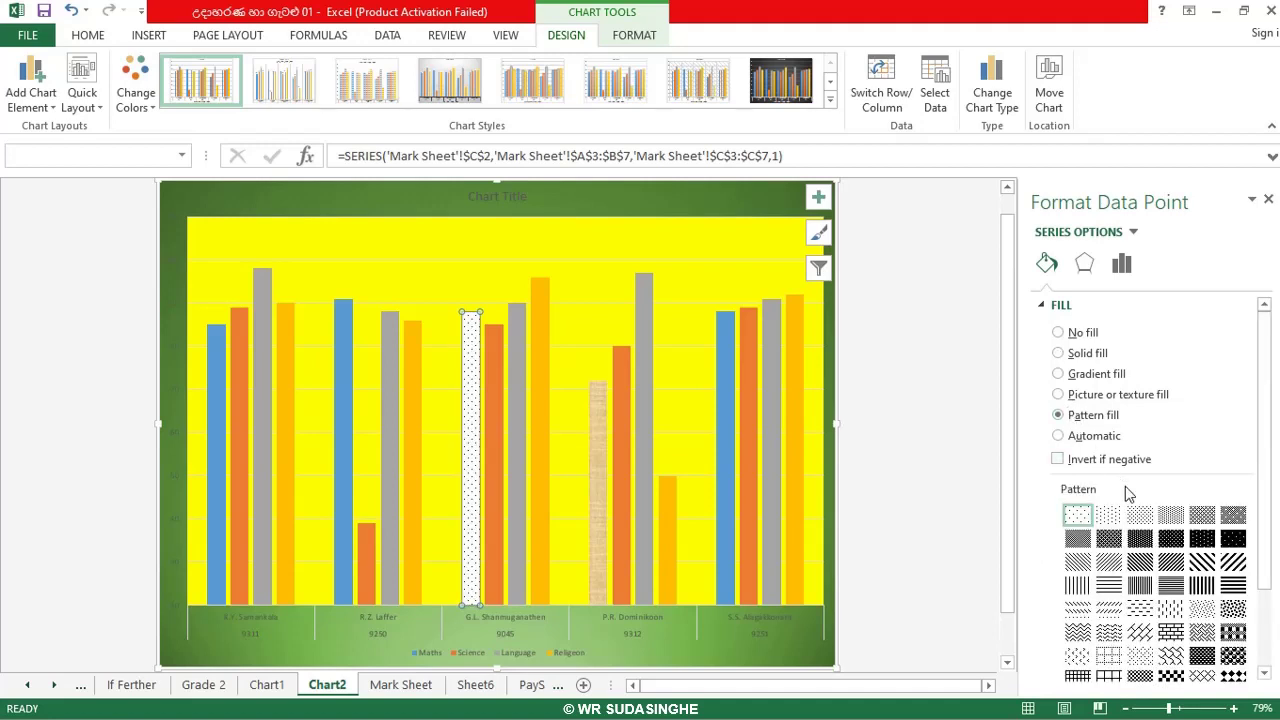
left_click(1202, 562)
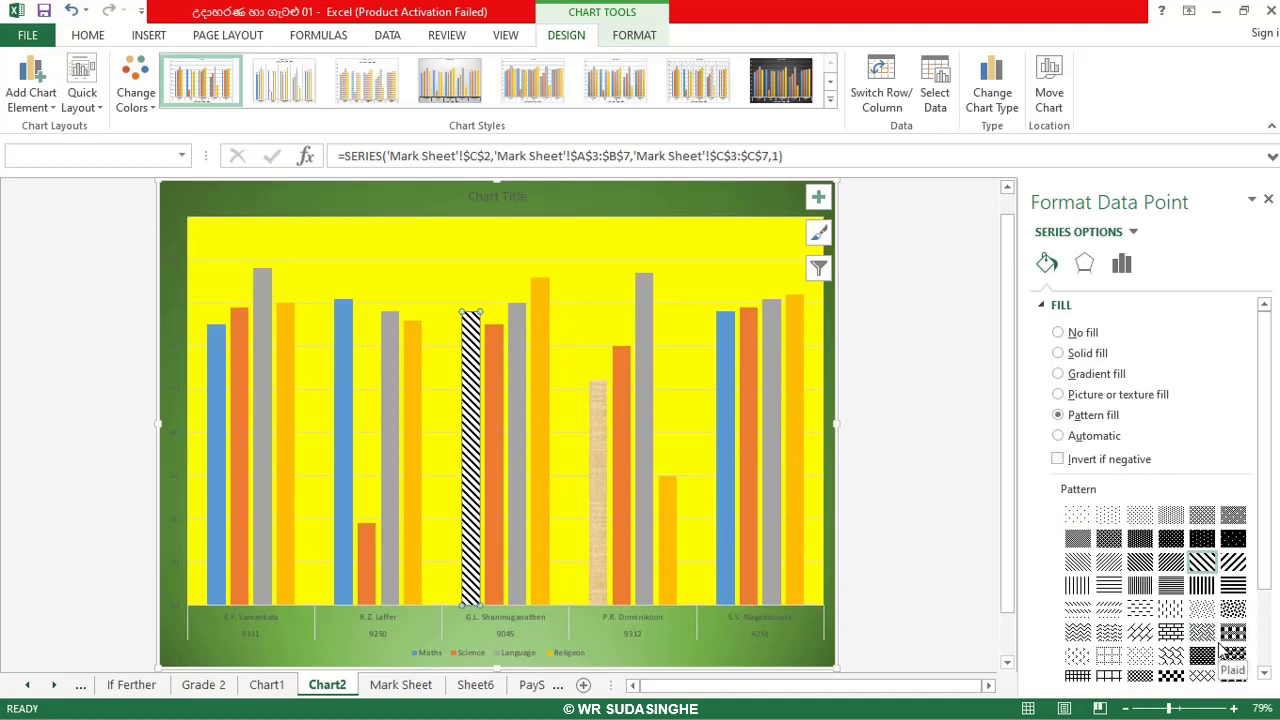
left_click(1204, 585)
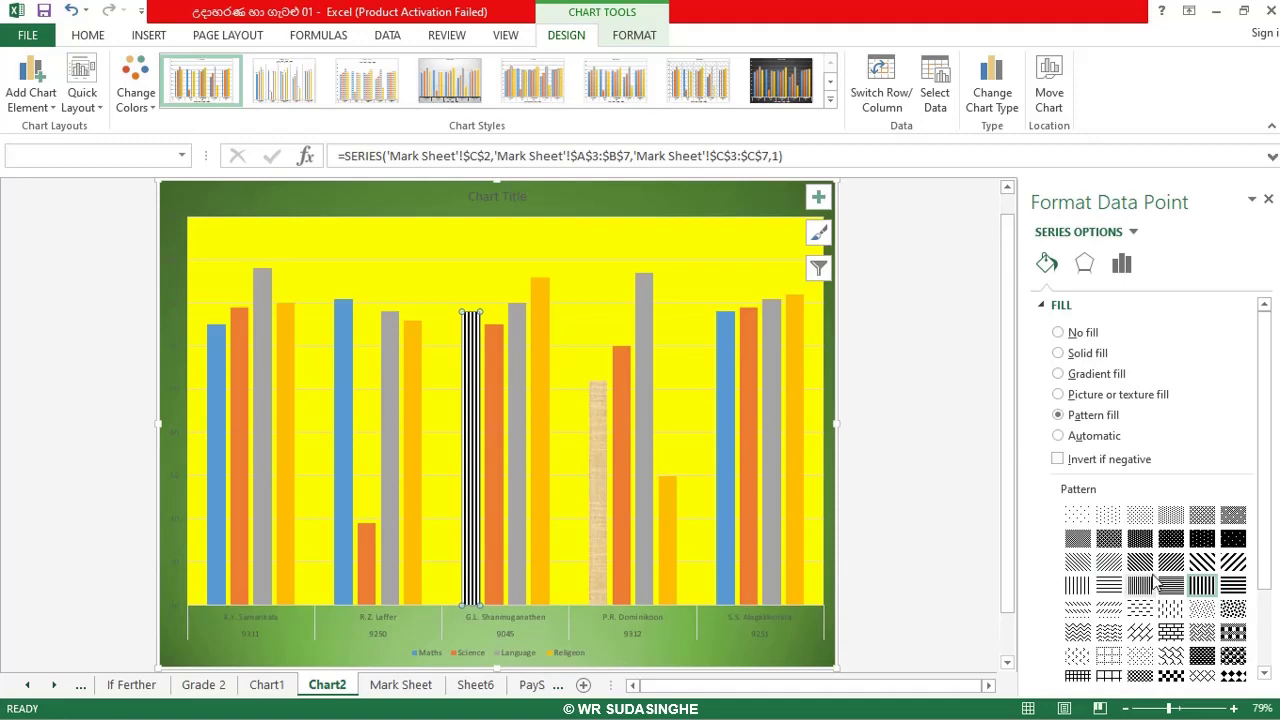
left_click(1205, 564)
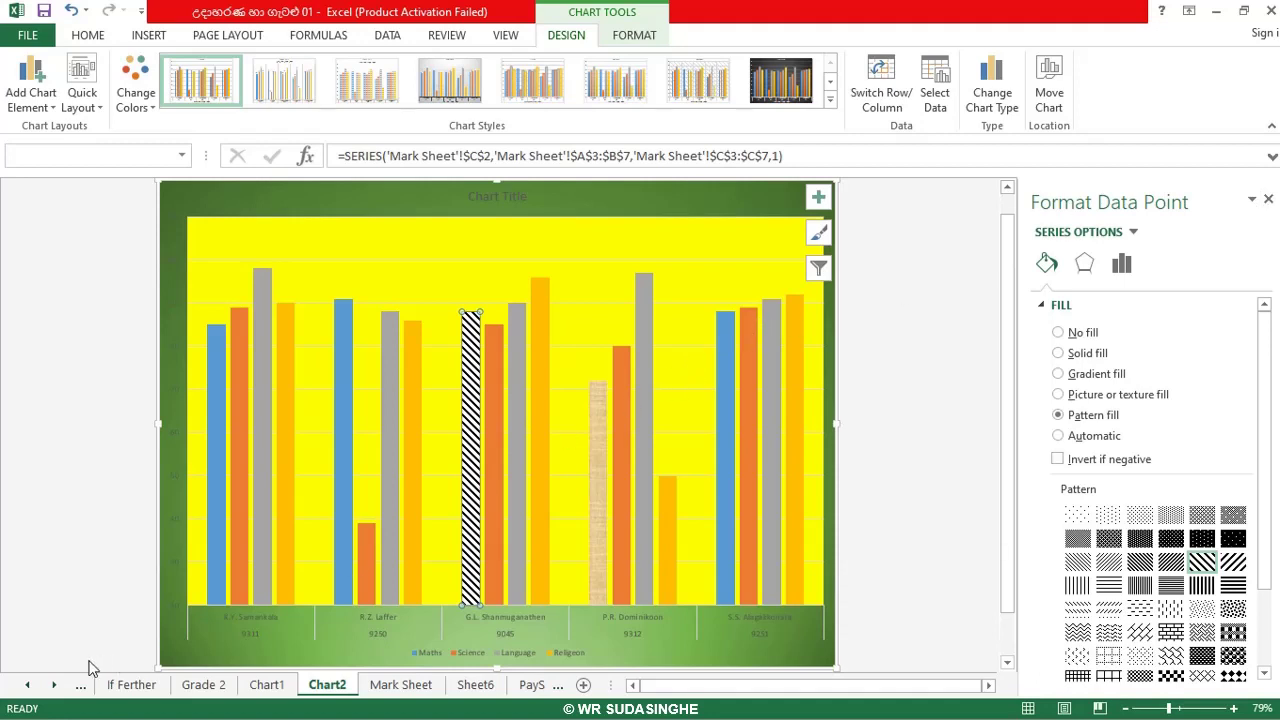
Try the second chart style on the chart, and apply the first chart style instead.
mouse_move(212, 575)
left_click(296, 82)
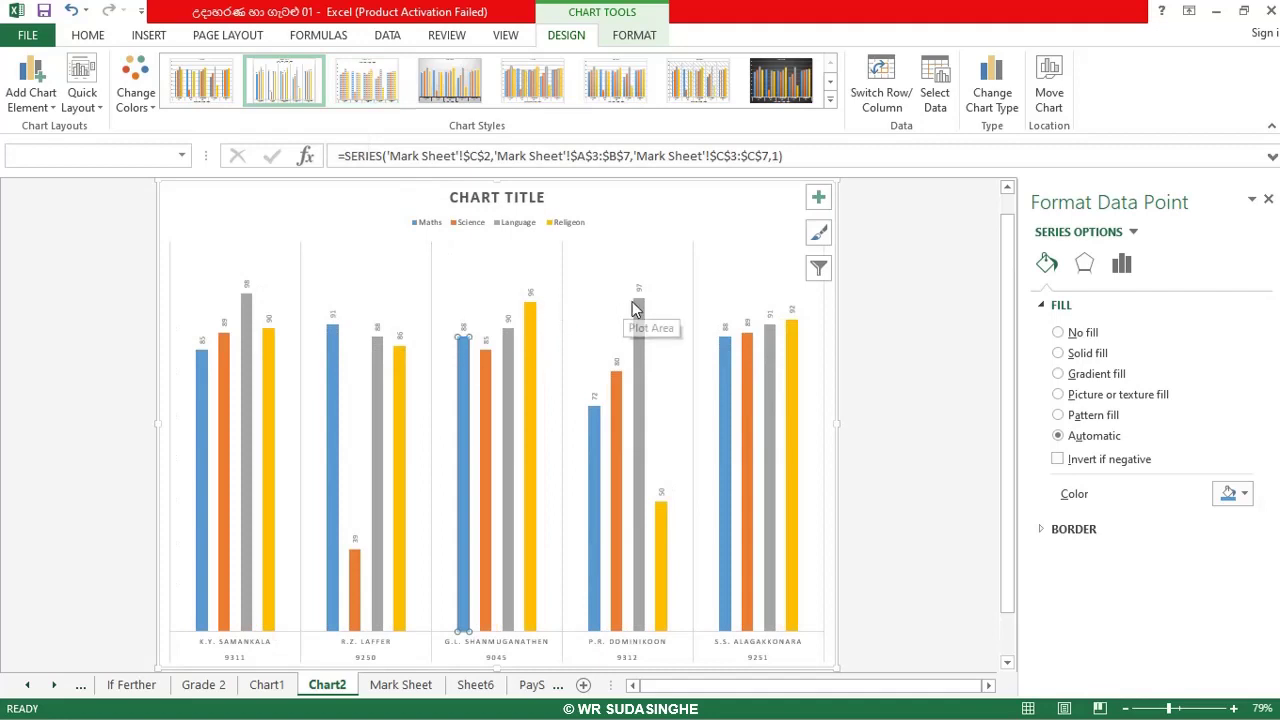
left_click(205, 92)
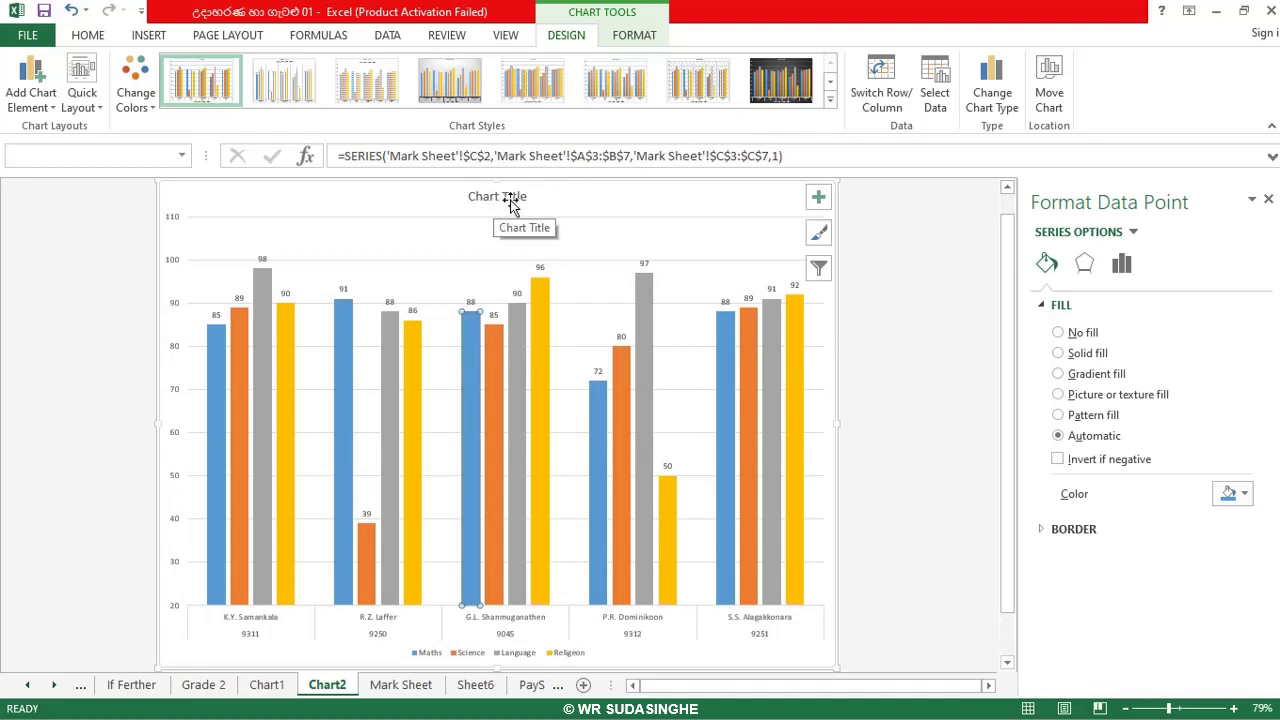
Replace the placeholder chart title with 11A.
left_click(510, 200)
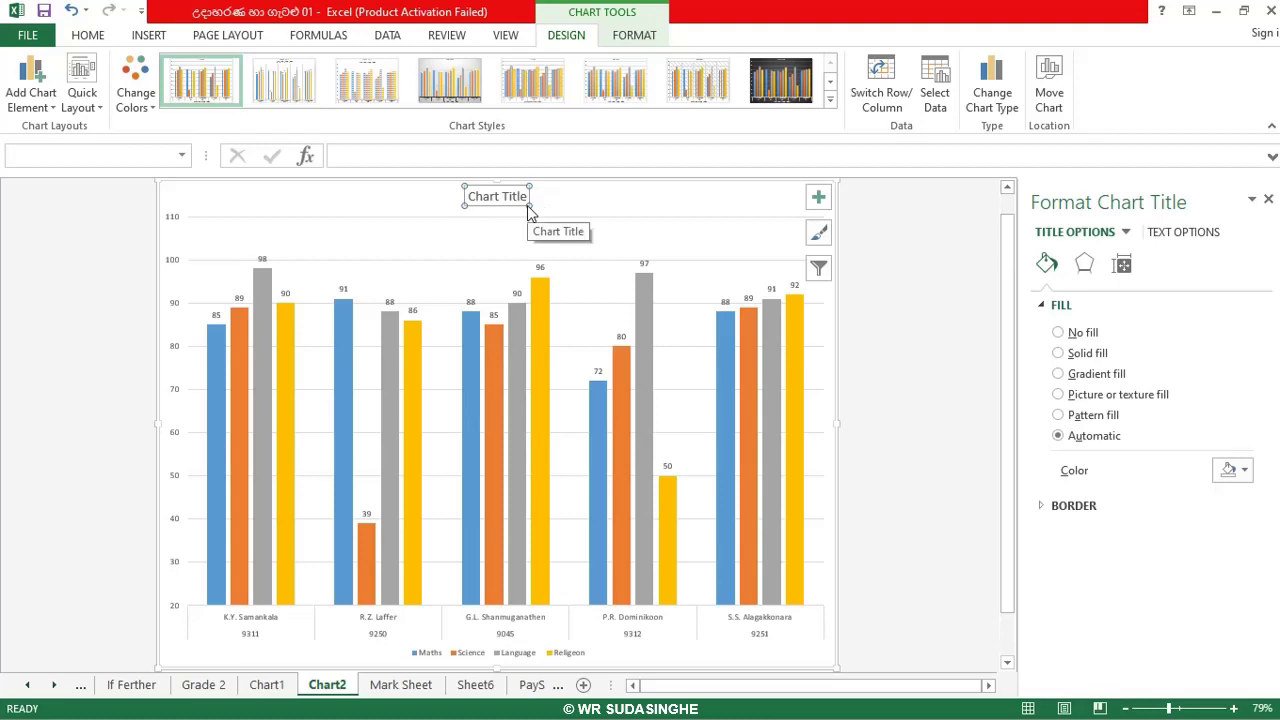
type("j")
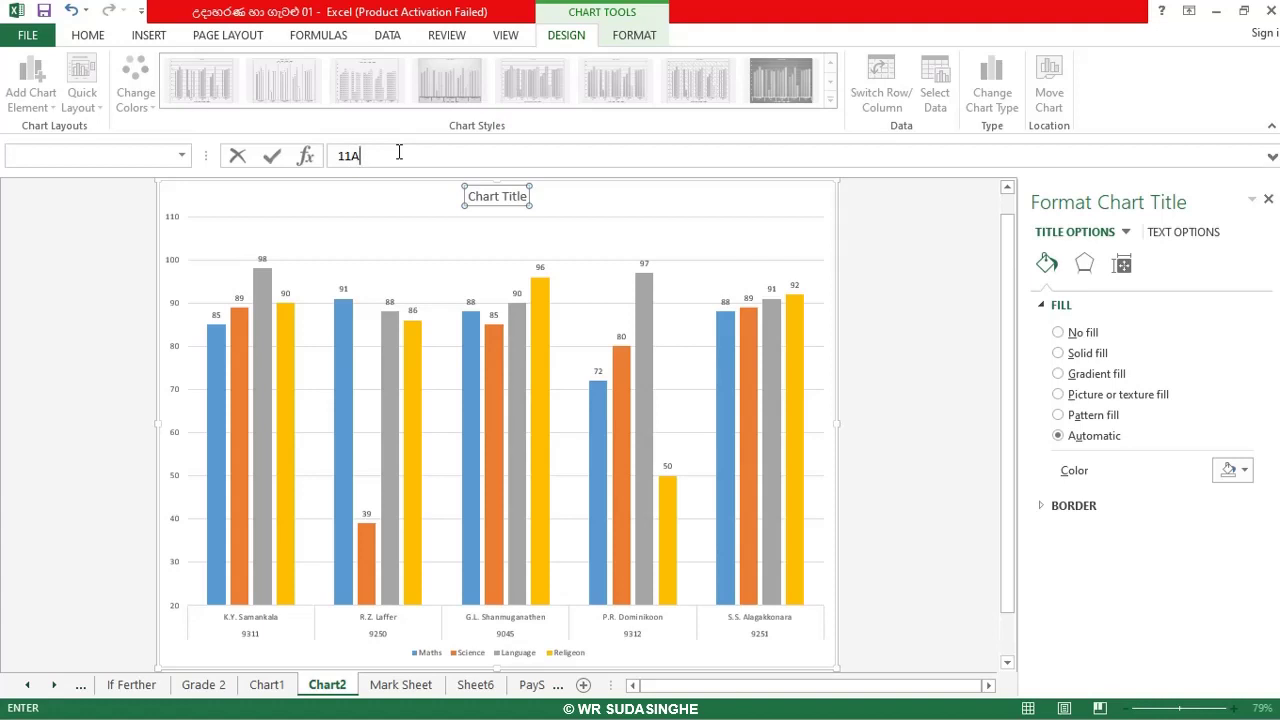
key("Return")
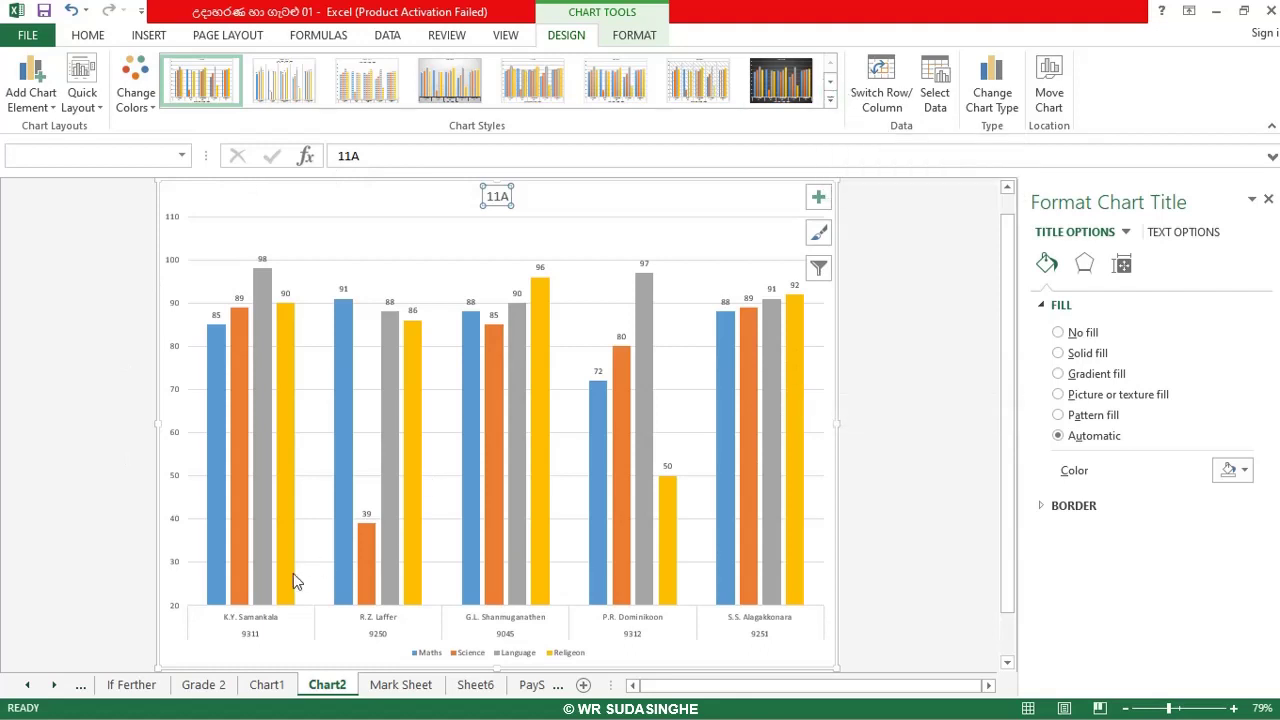
Examine the bar, pie, 3-D pie, area and scatter alternatives for the chart type, and leave without applying one.
right_click(436, 449)
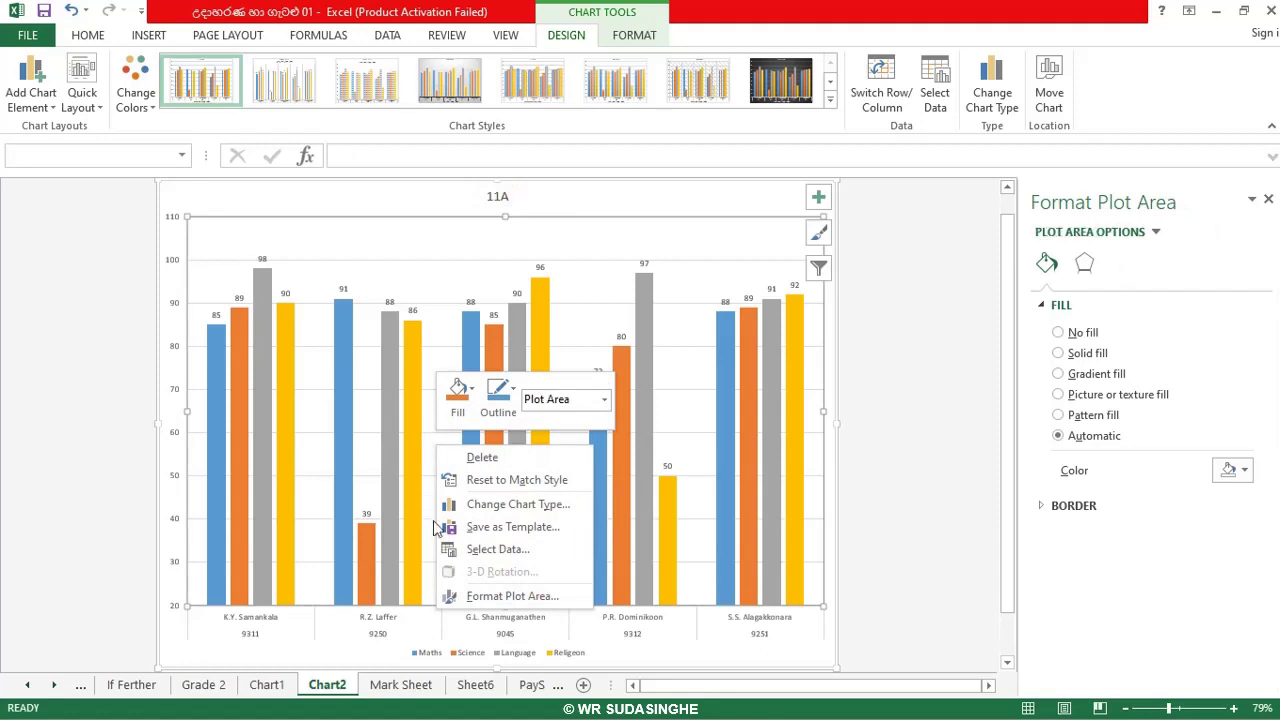
left_click(485, 506)
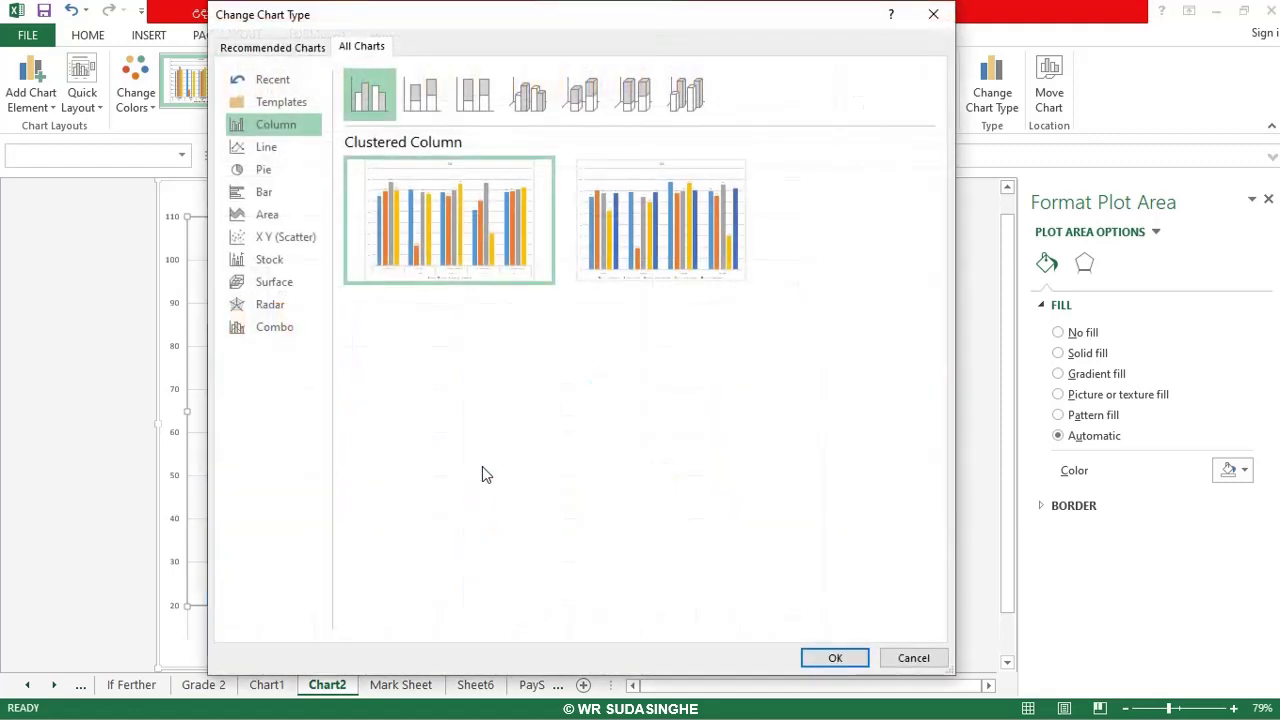
mouse_move(671, 213)
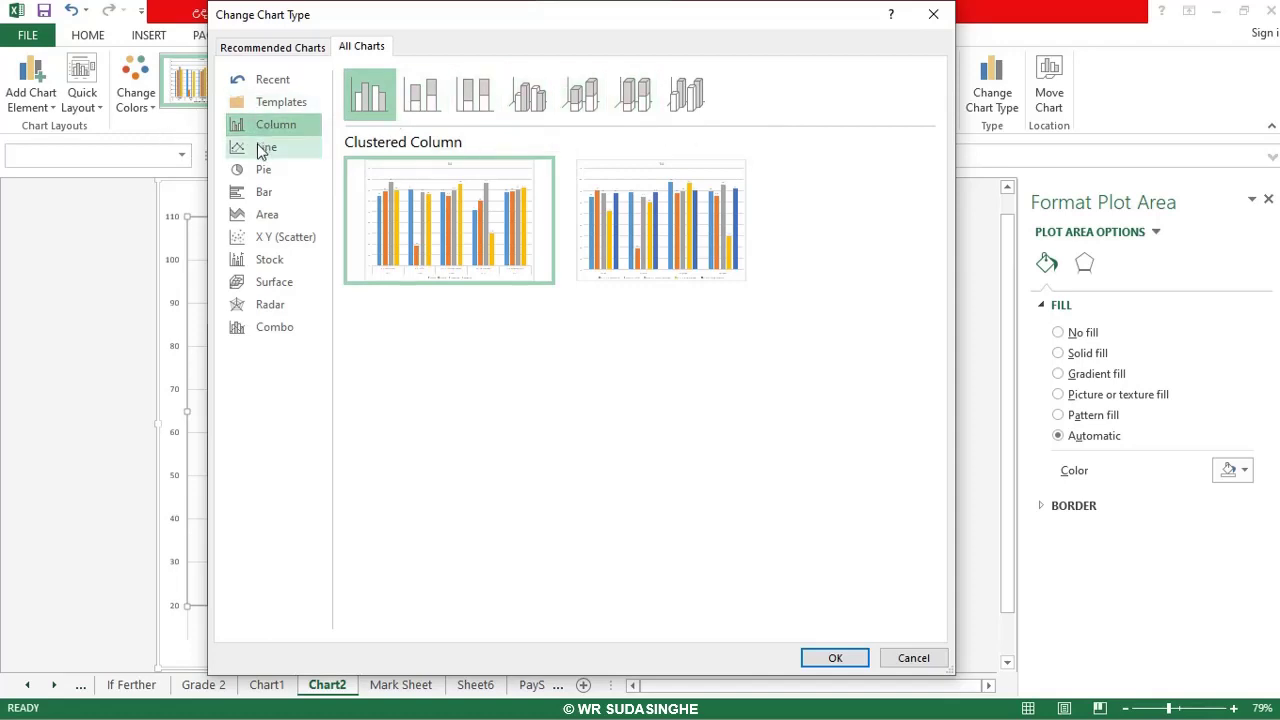
left_click(265, 197)
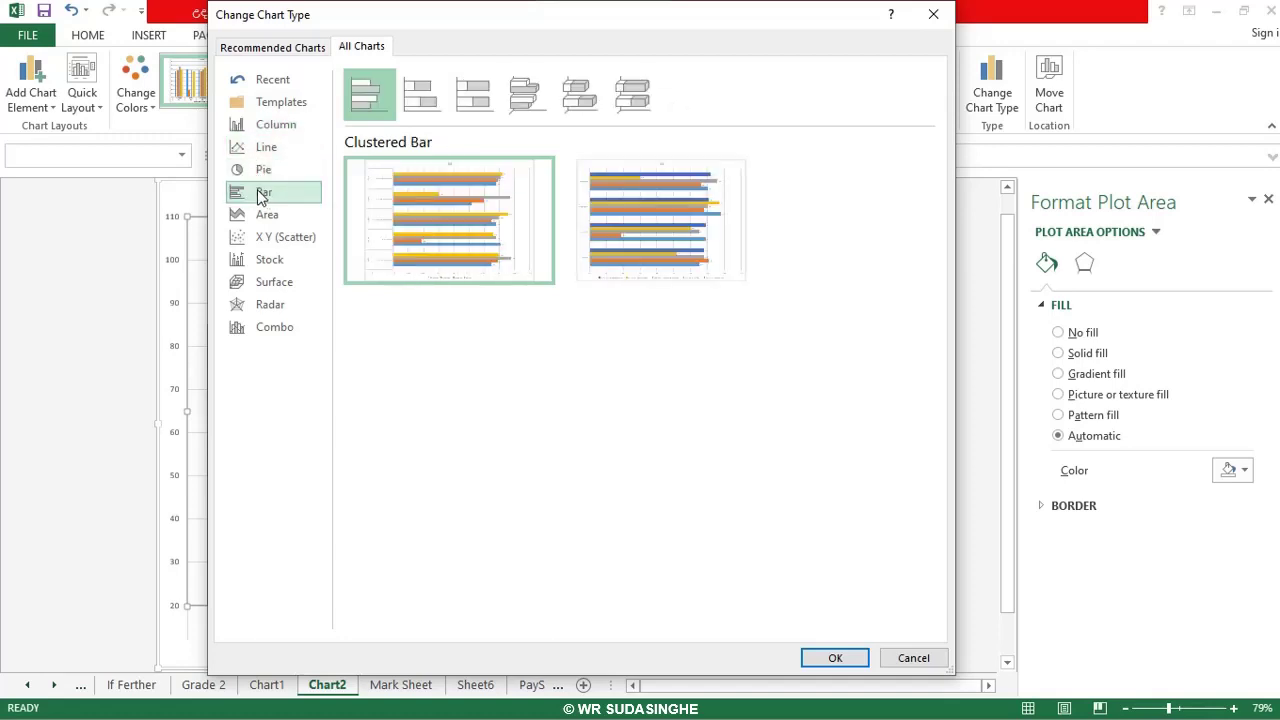
left_click(268, 167)
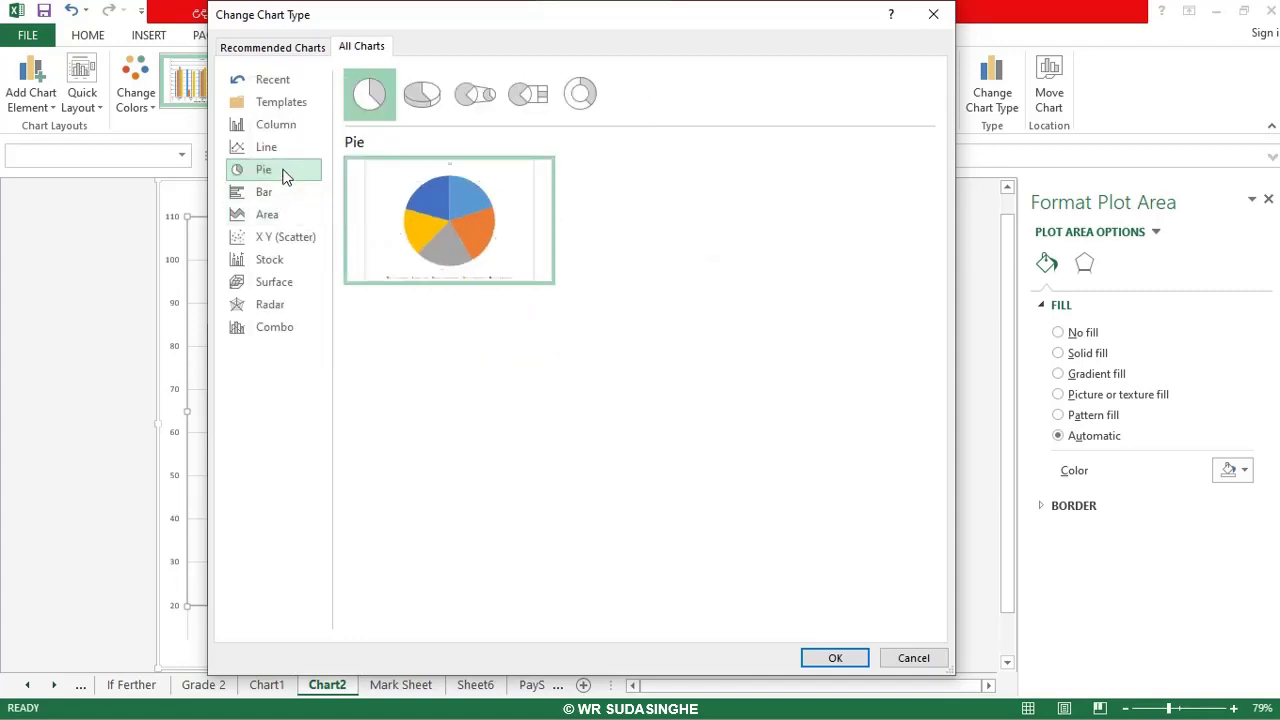
left_click(428, 97)
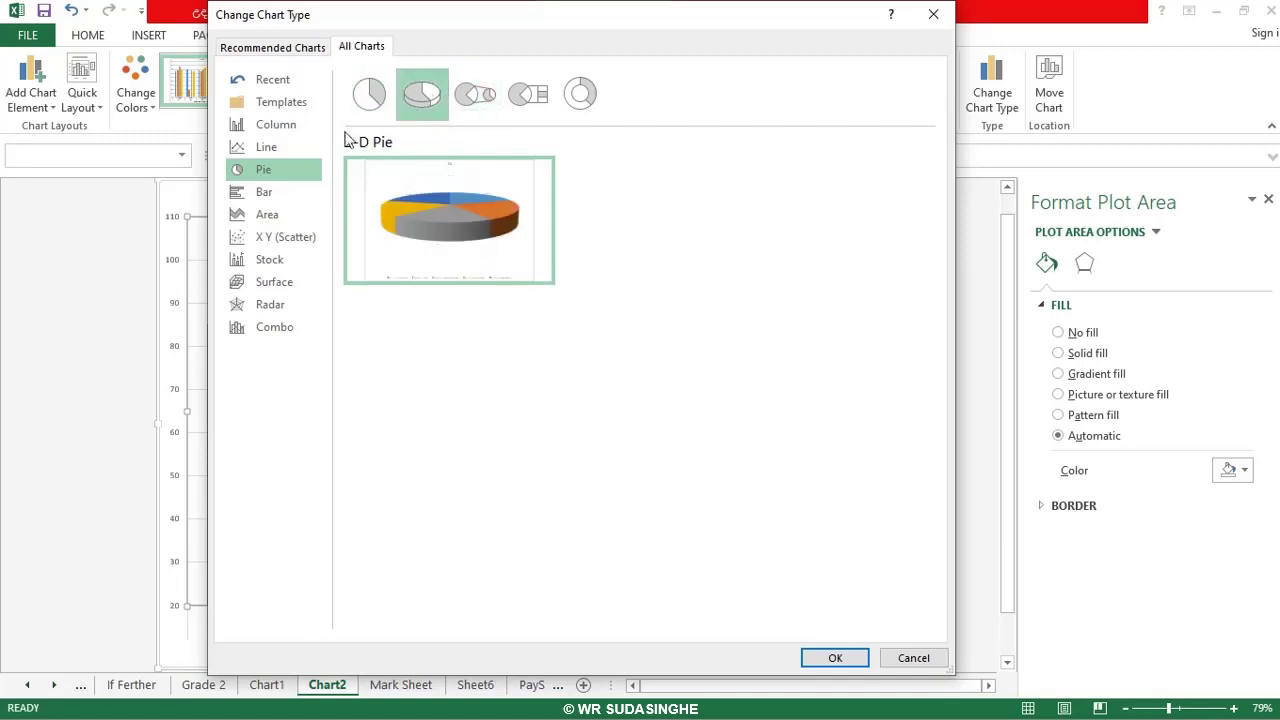
left_click(377, 105)
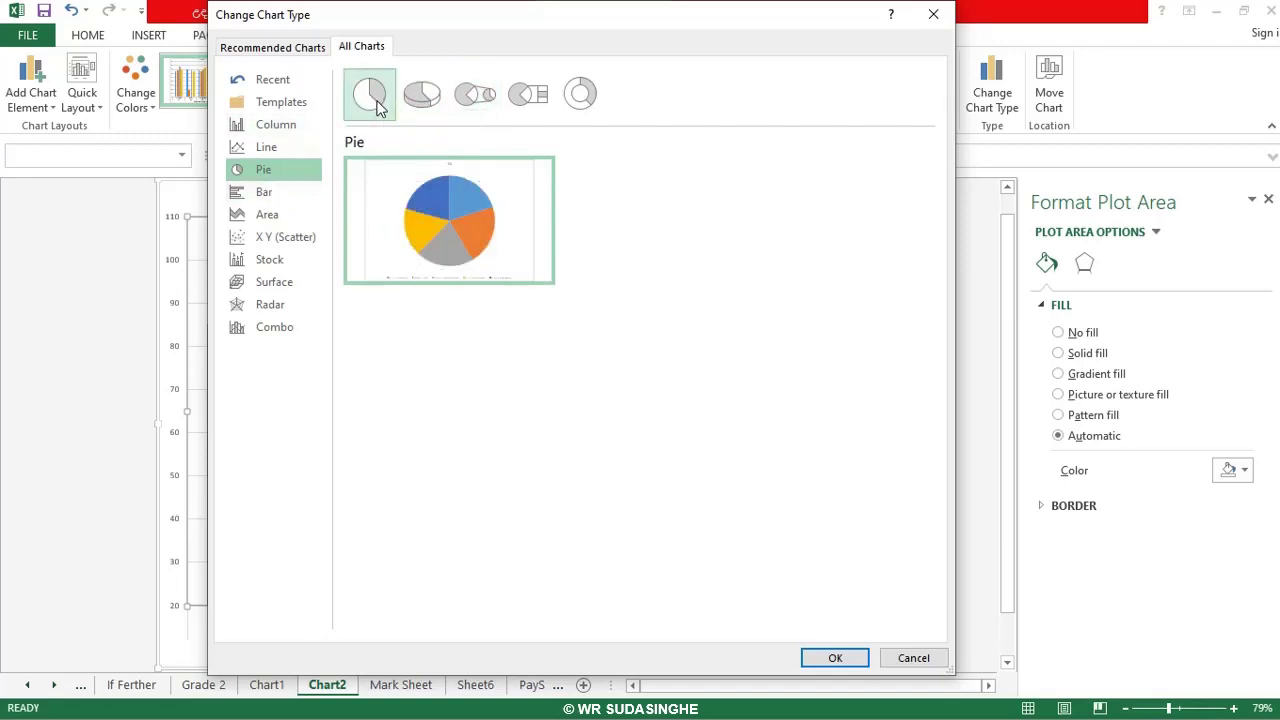
left_click(306, 194)
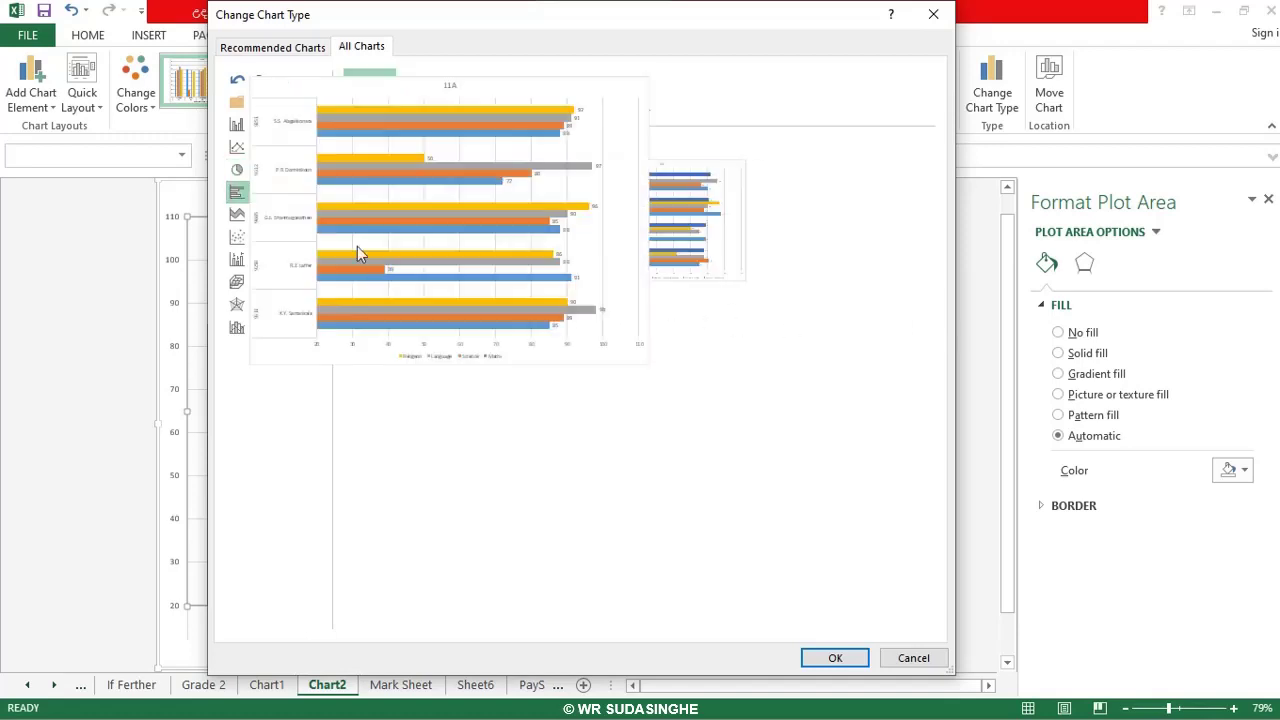
left_click(277, 215)
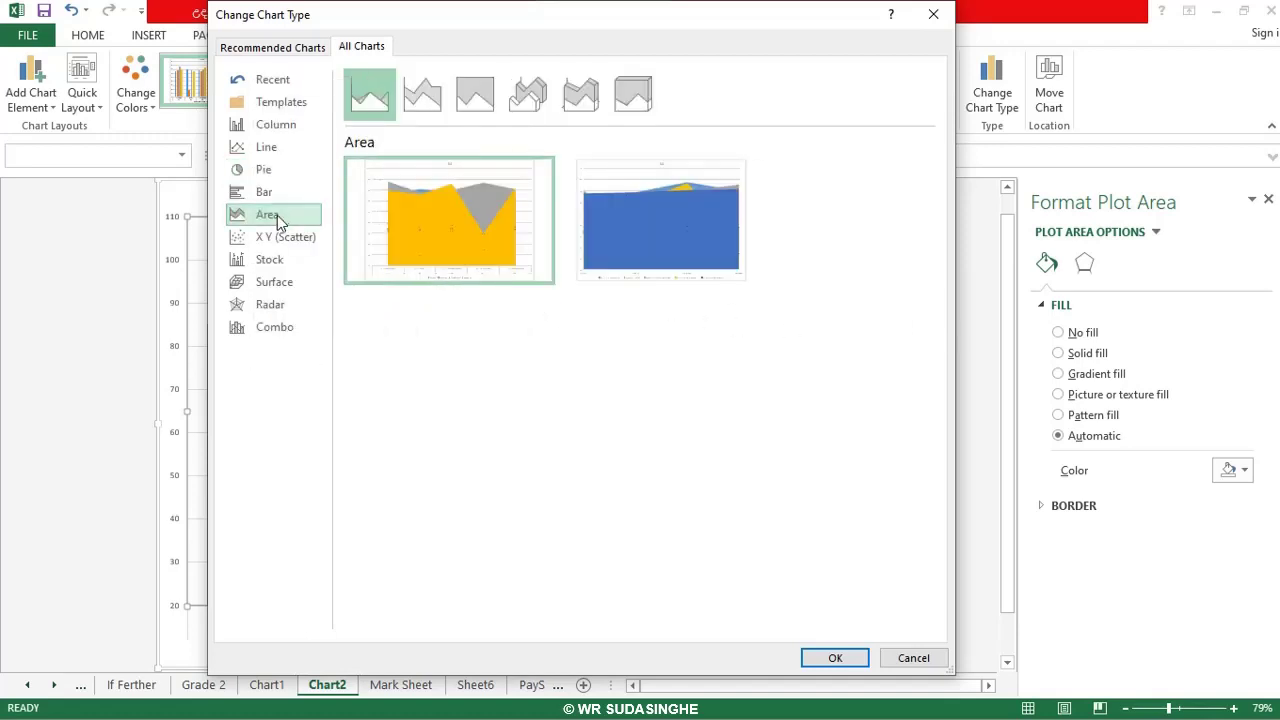
mouse_move(575, 248)
left_click(254, 239)
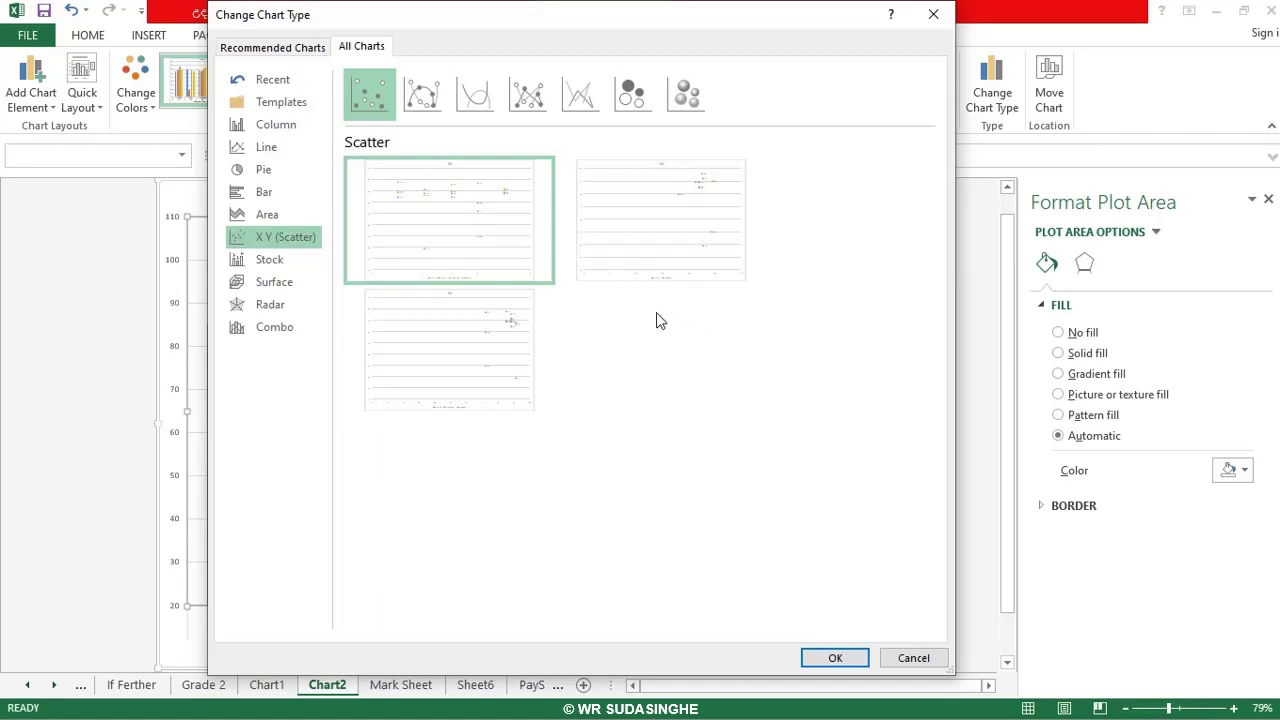
left_click(930, 14)
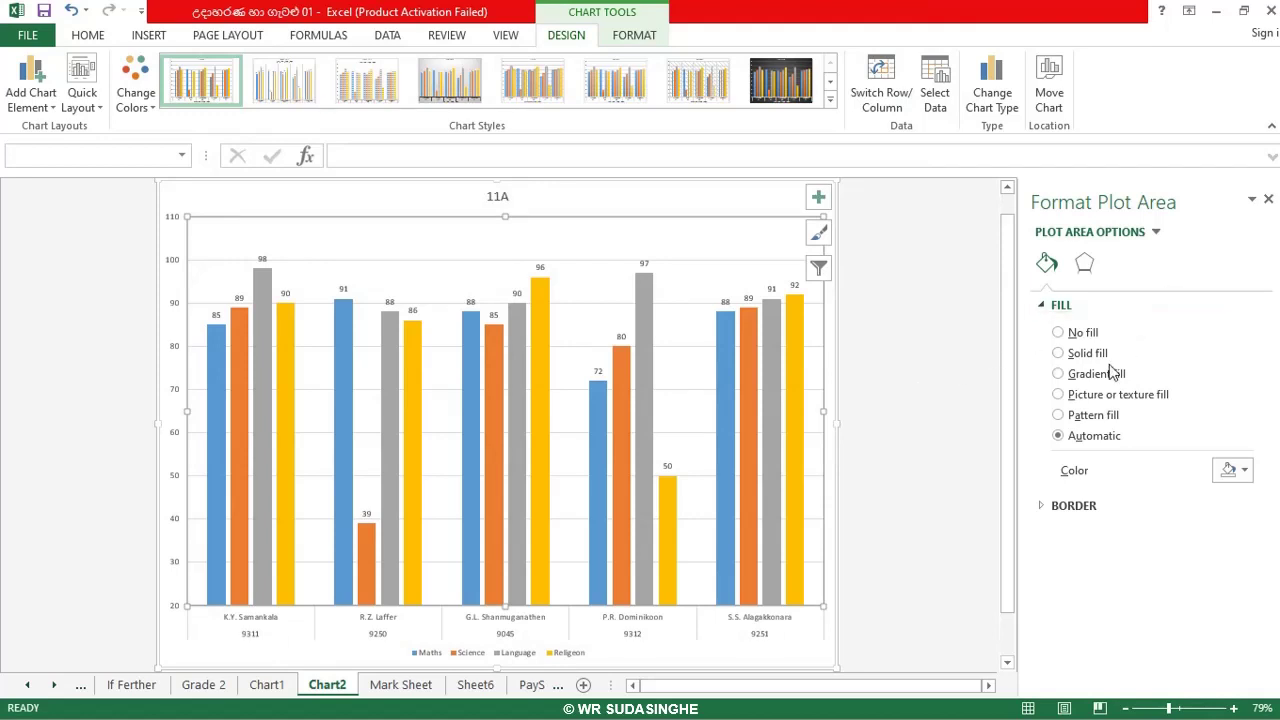
left_click(630, 40)
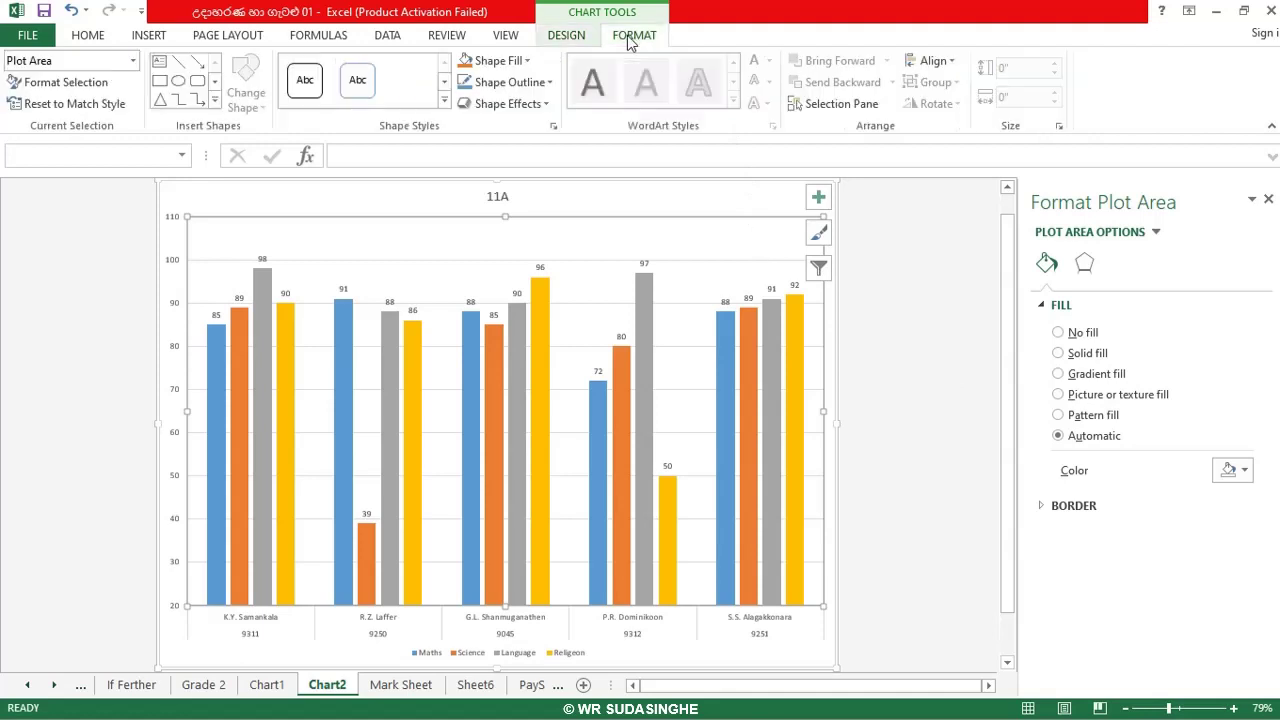
left_click(566, 40)
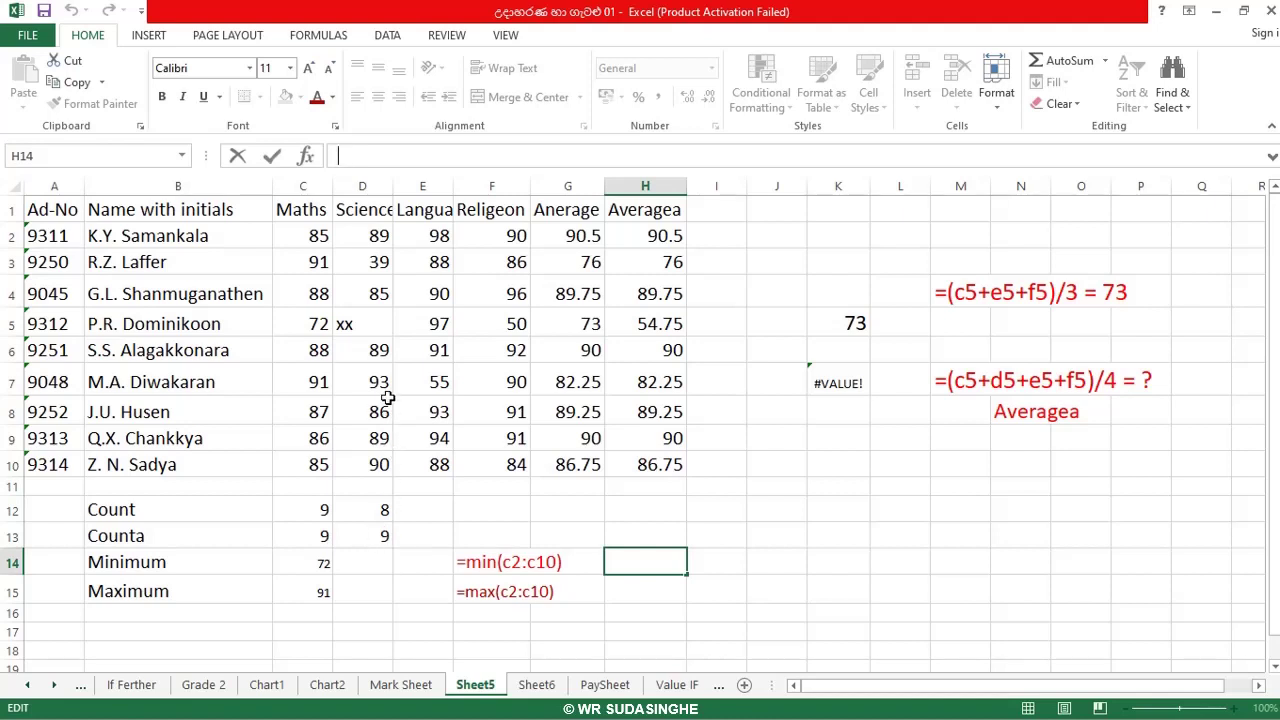
Examine the Science COUNT and COUNTA formulas and the Maths MIN and MAX formulas below the marks table on Sheet5.
left_click(378, 511)
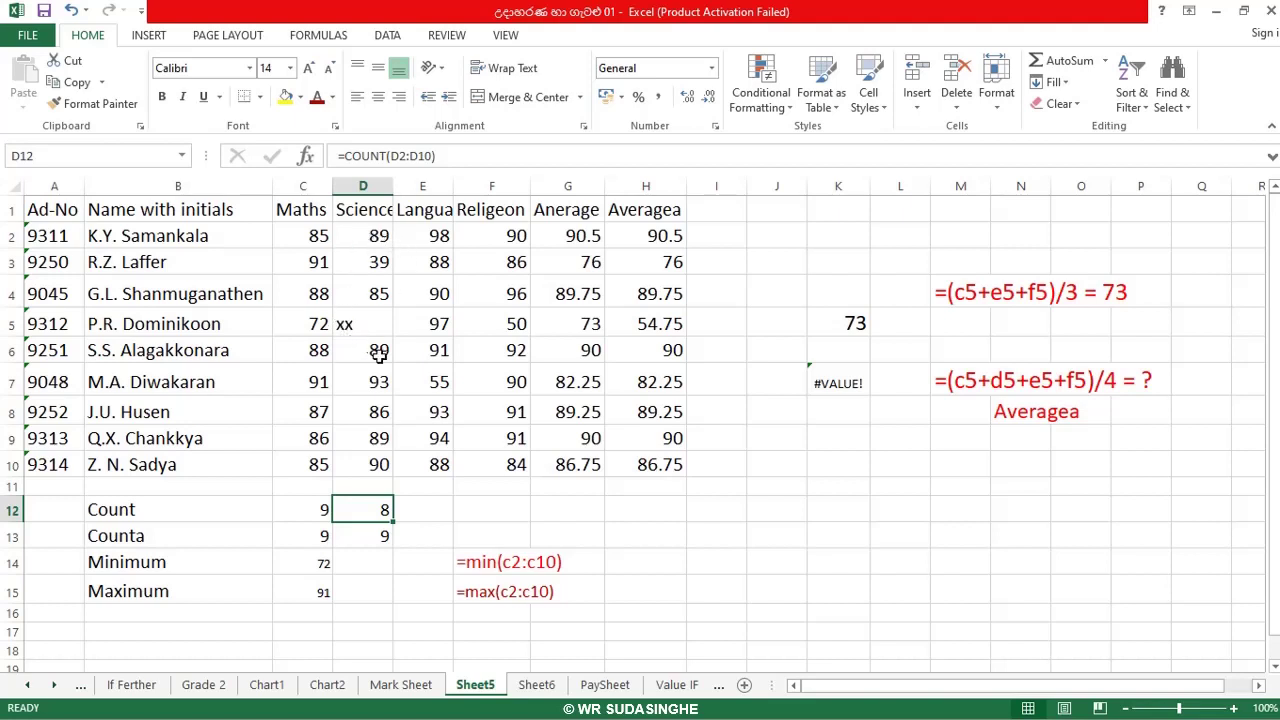
left_click(374, 541)
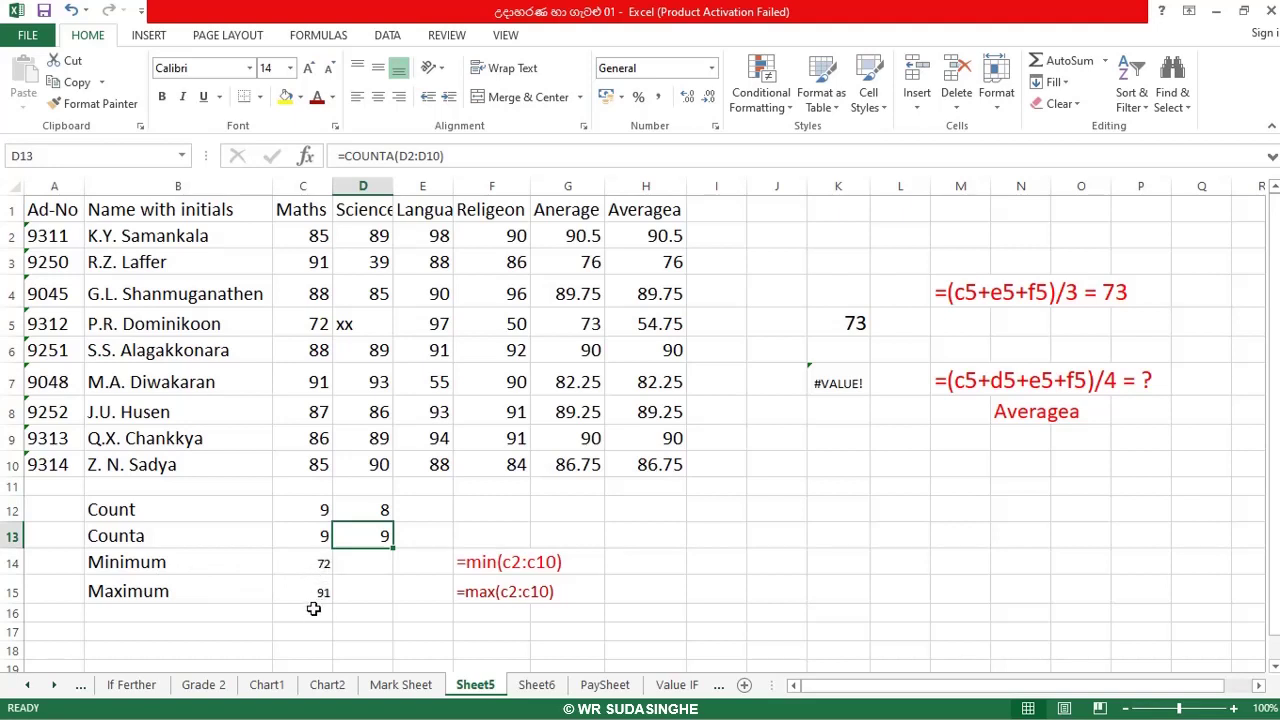
double_click(318, 567)
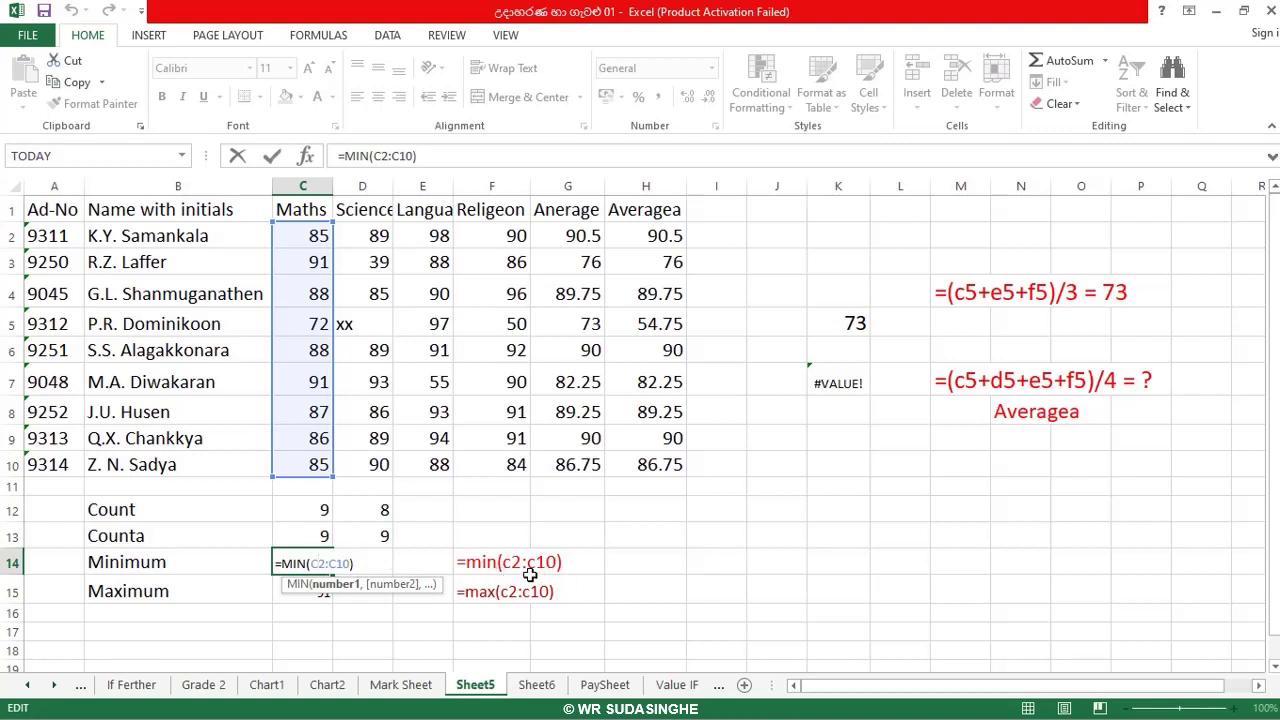
left_click(164, 595)
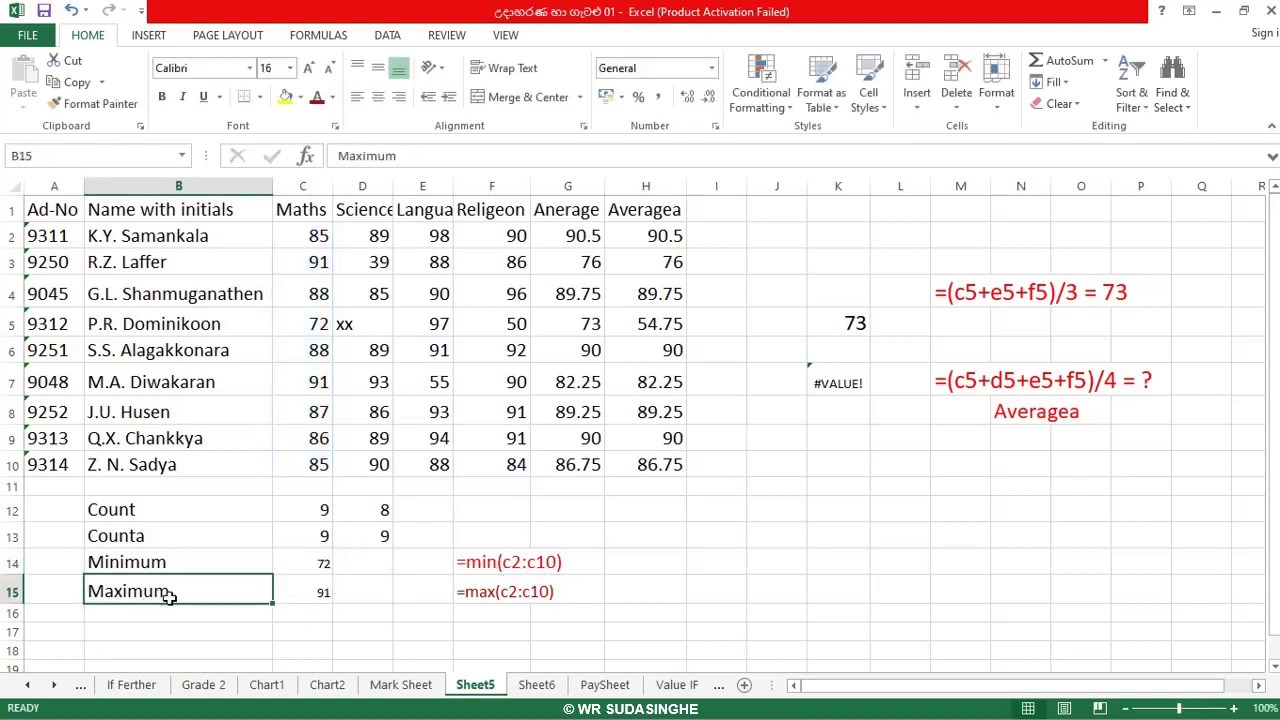
left_click(317, 596)
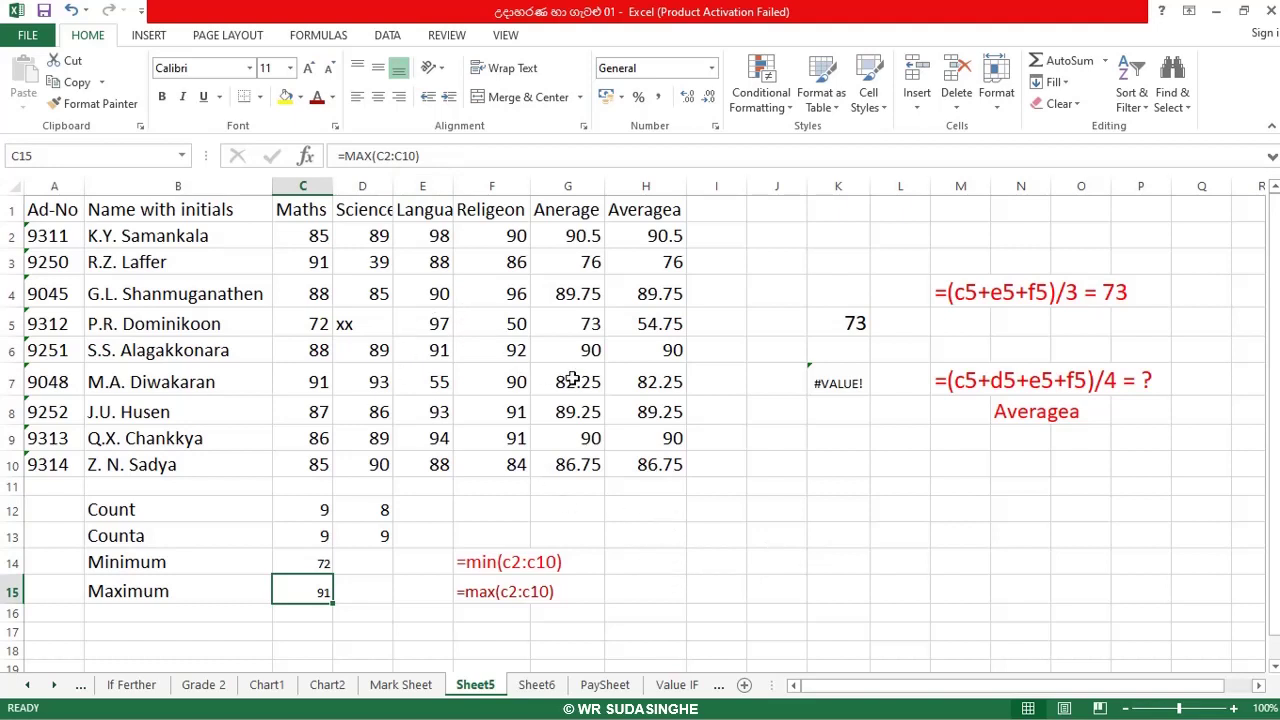
Open the Insert Function dialog for empty cell L10 and browse the functions in the All category.
left_click(882, 512)
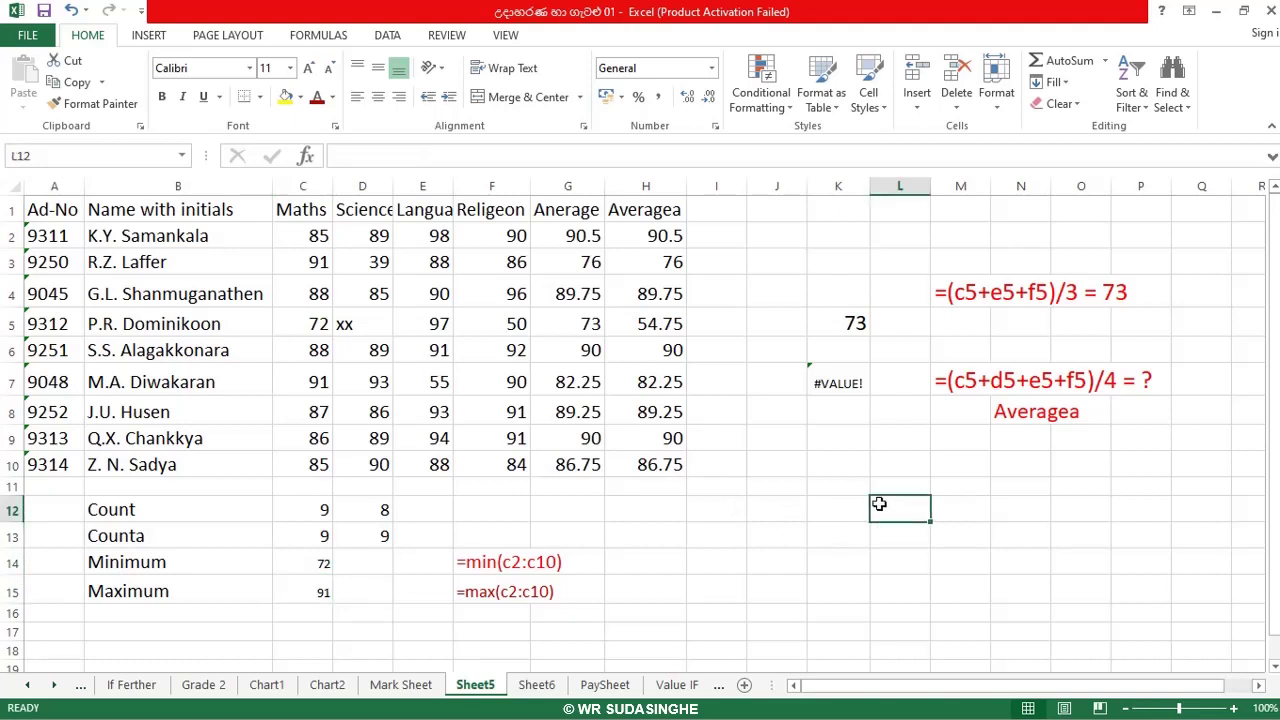
left_click(887, 470)
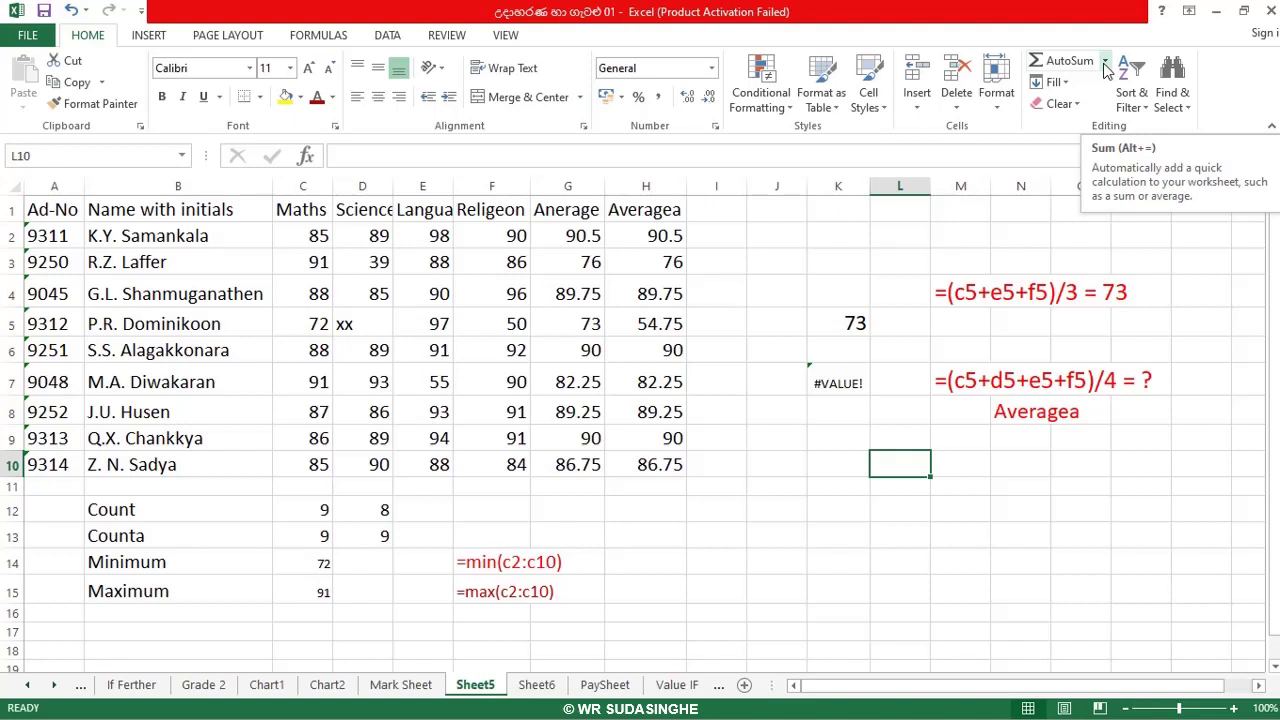
left_click(1105, 64)
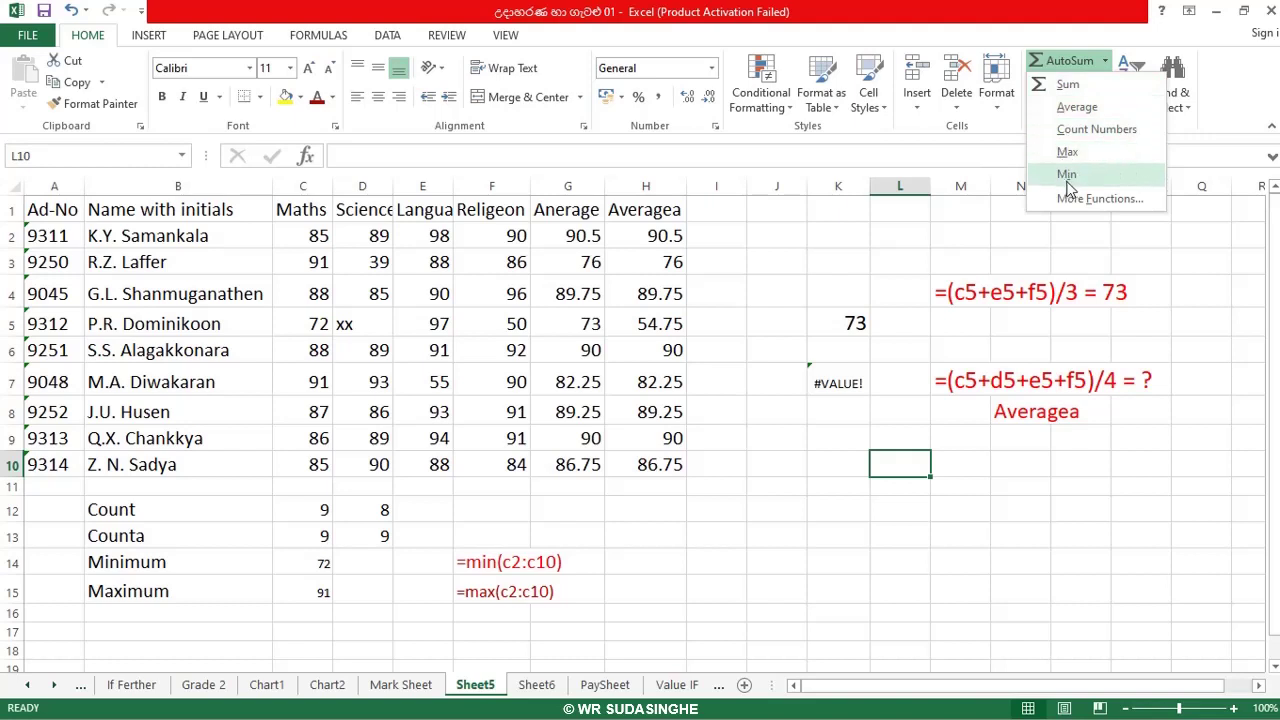
left_click(1089, 207)
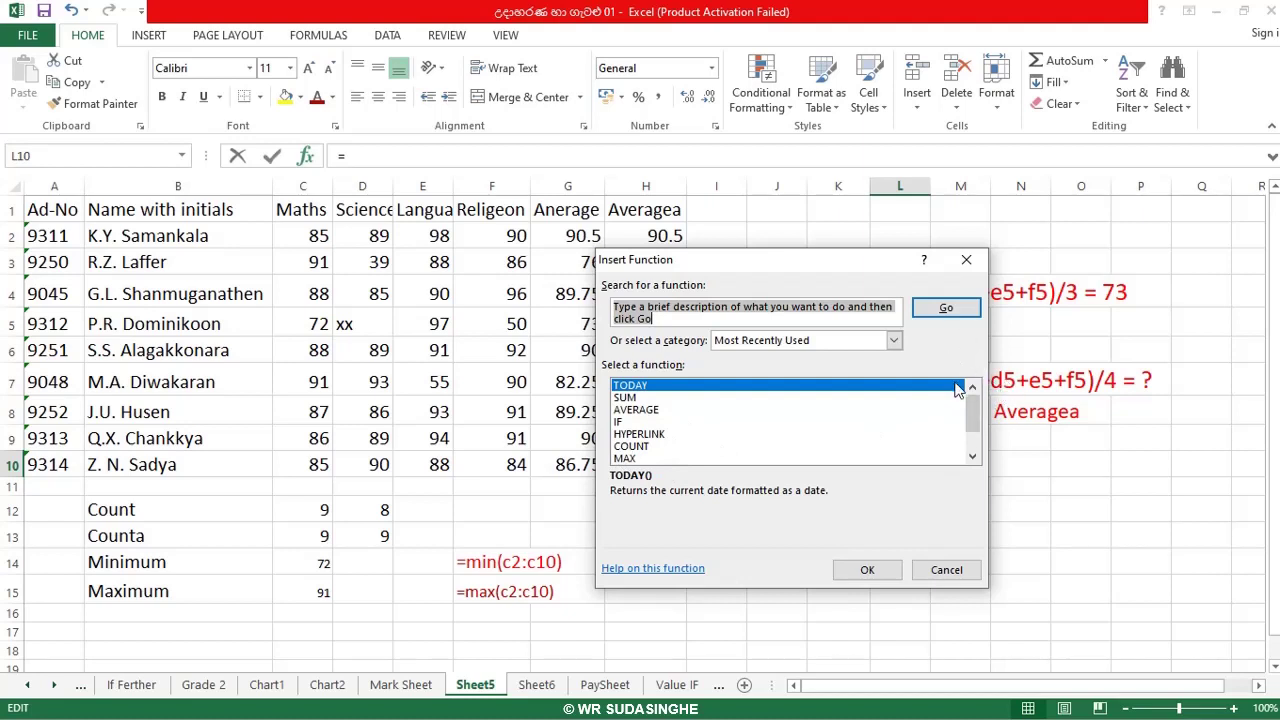
left_click(894, 341)
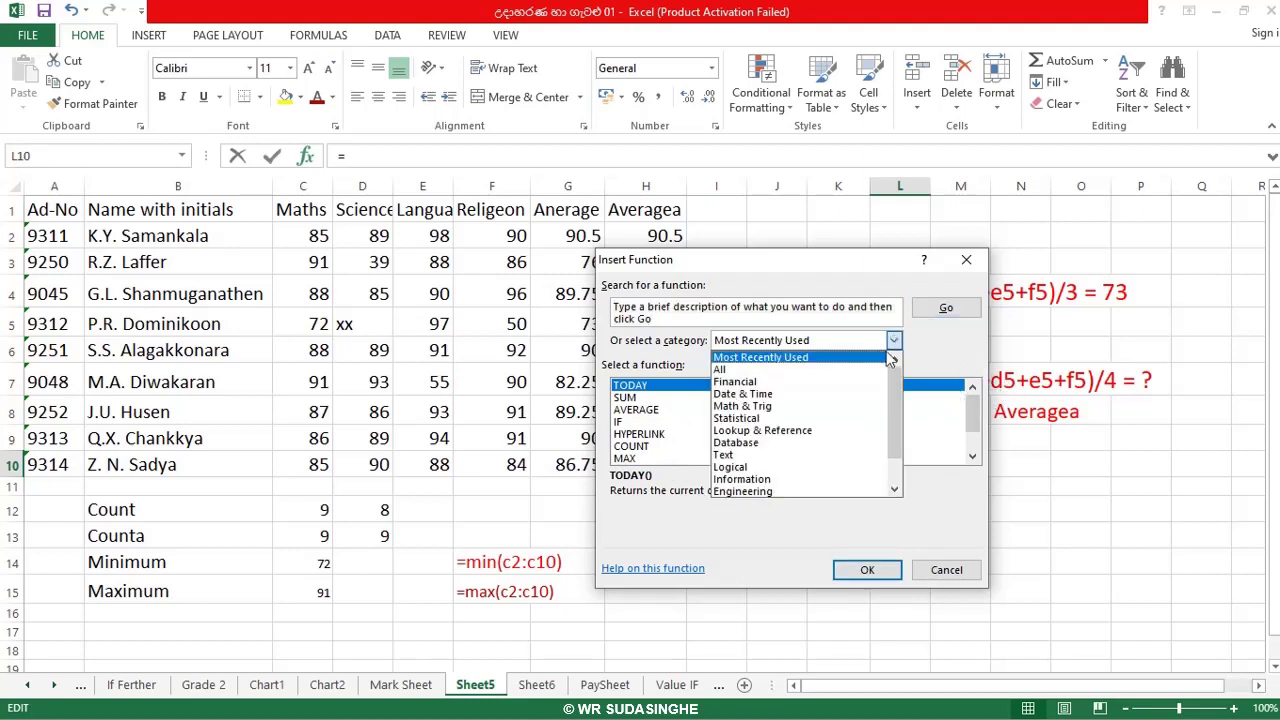
left_click(832, 369)
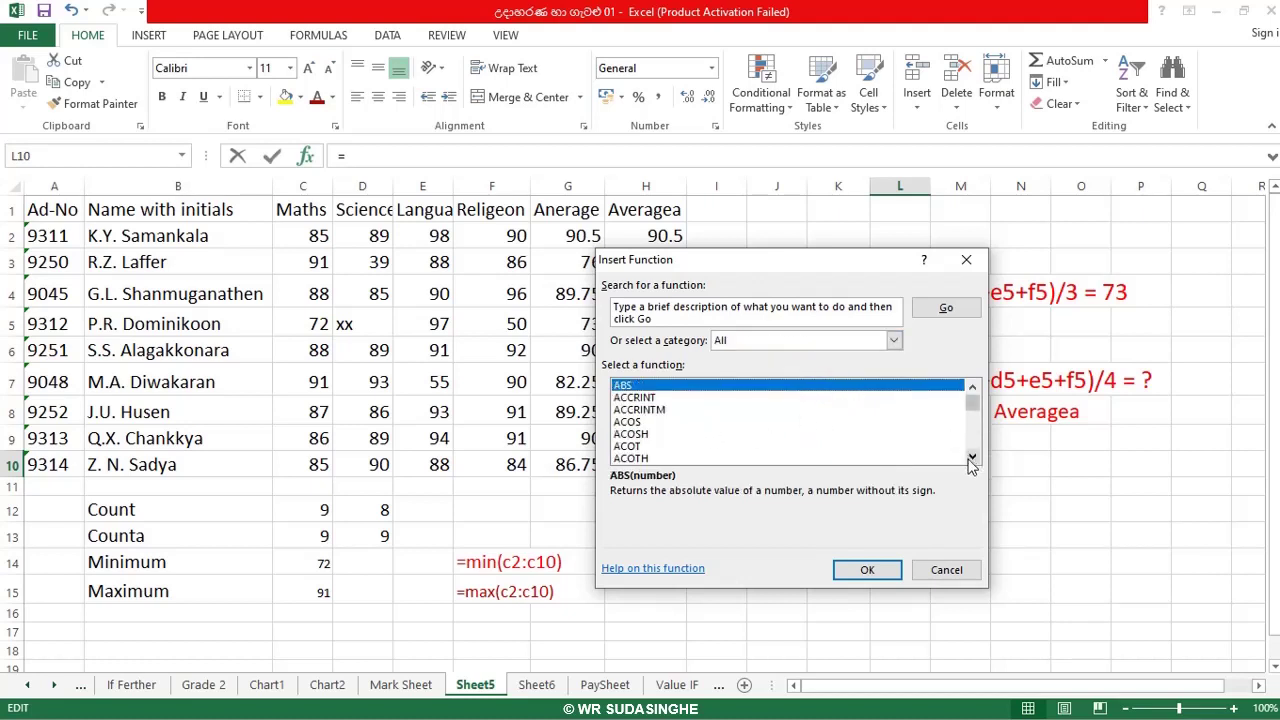
scroll(975, 465, "down", 3)
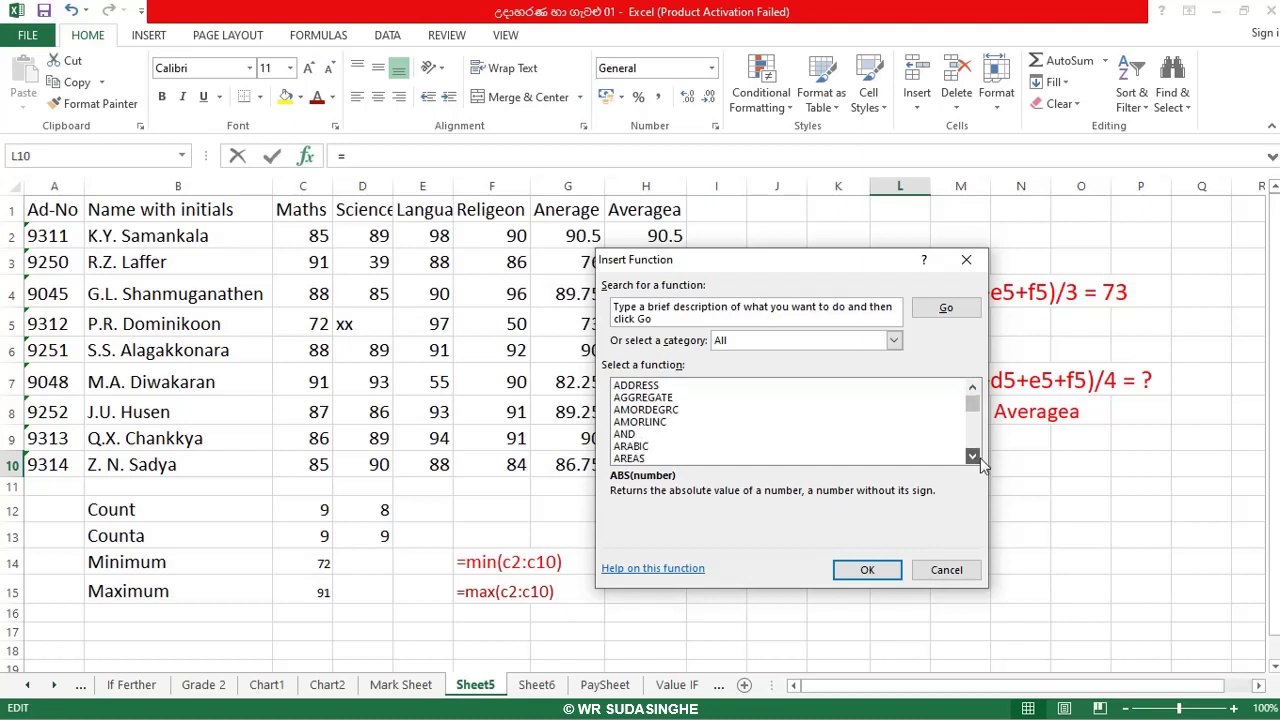
left_click(972, 457)
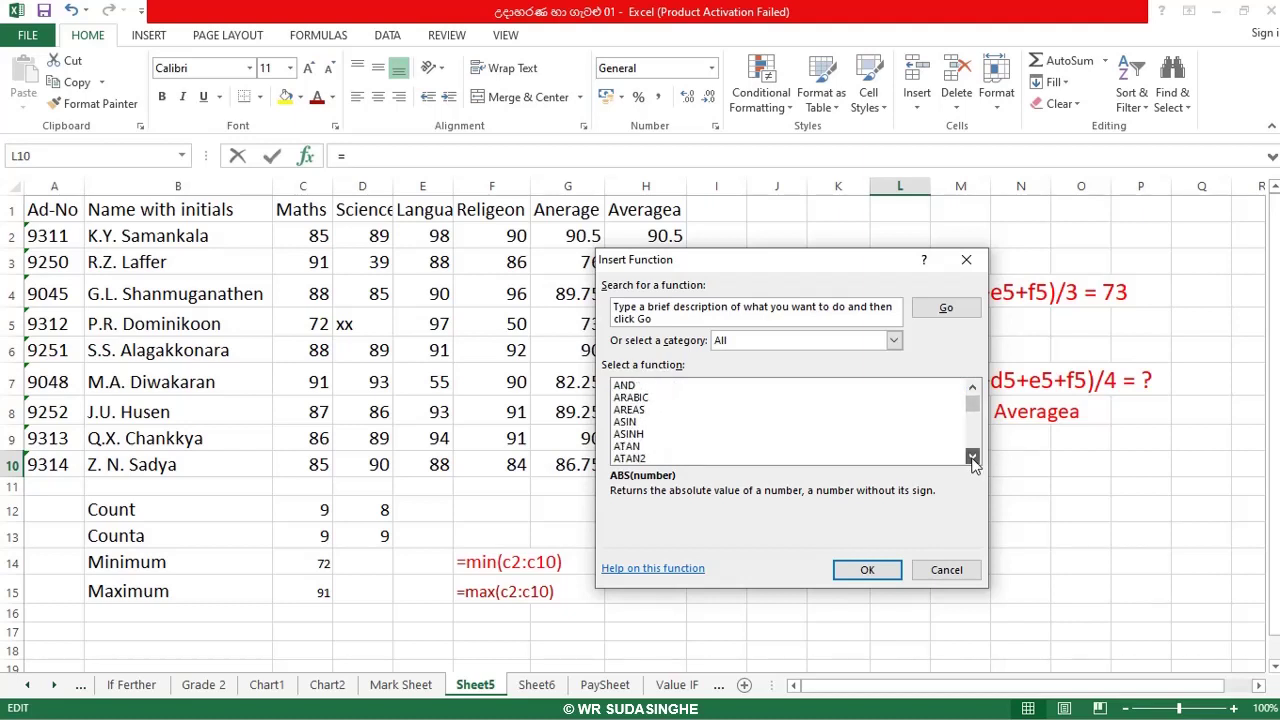
scroll(975, 465, "down", 6)
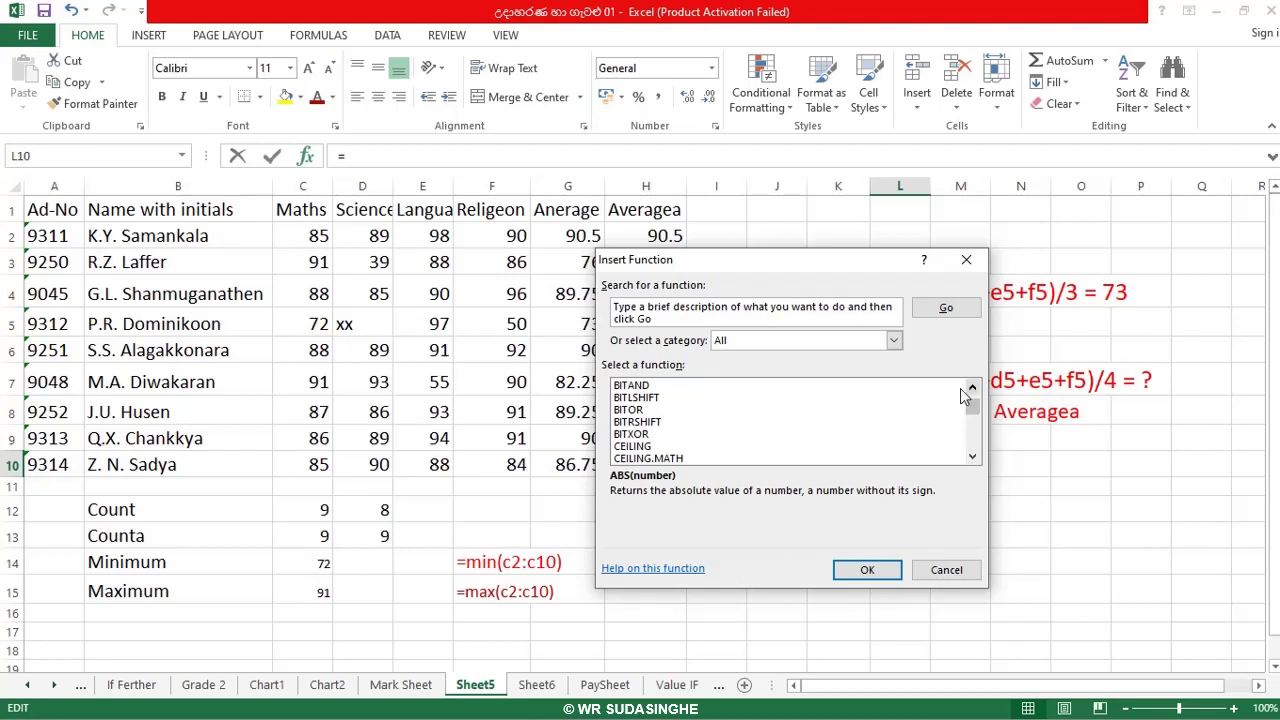
Switch the function category to Math & Trig and browse its functions as far as the logarithm and matrix entries.
left_click(893, 341)
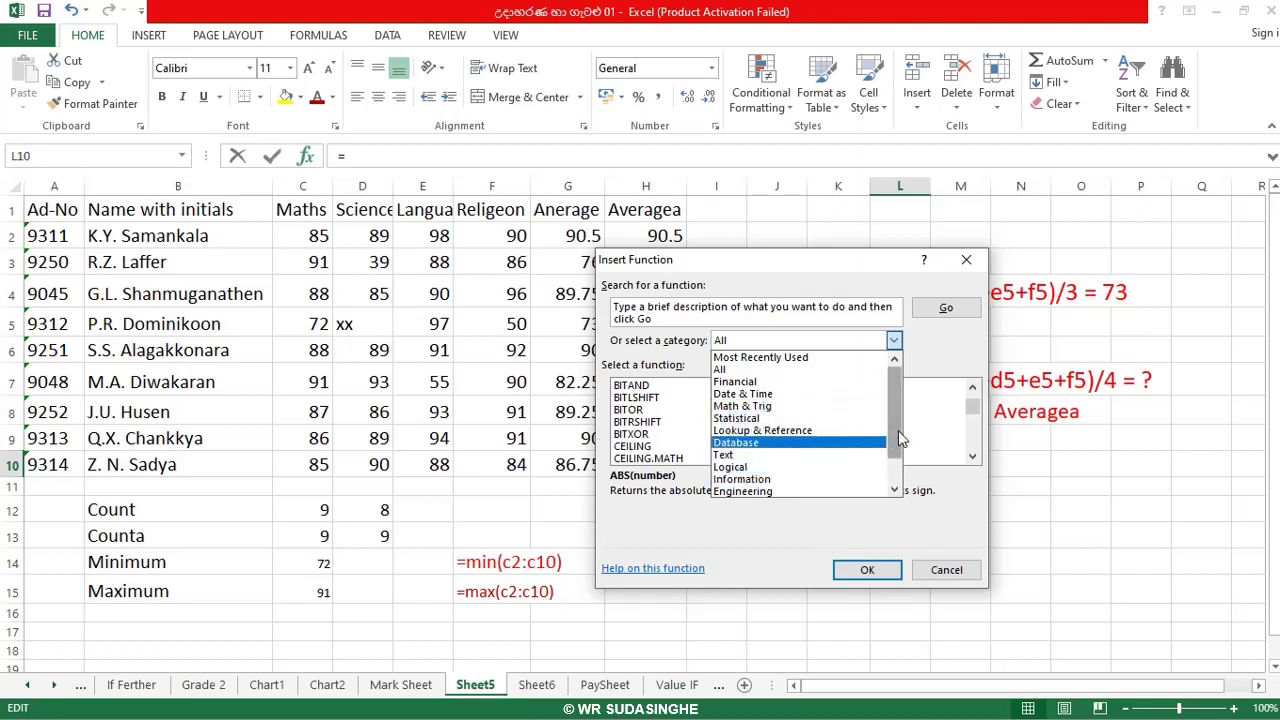
left_click(910, 475)
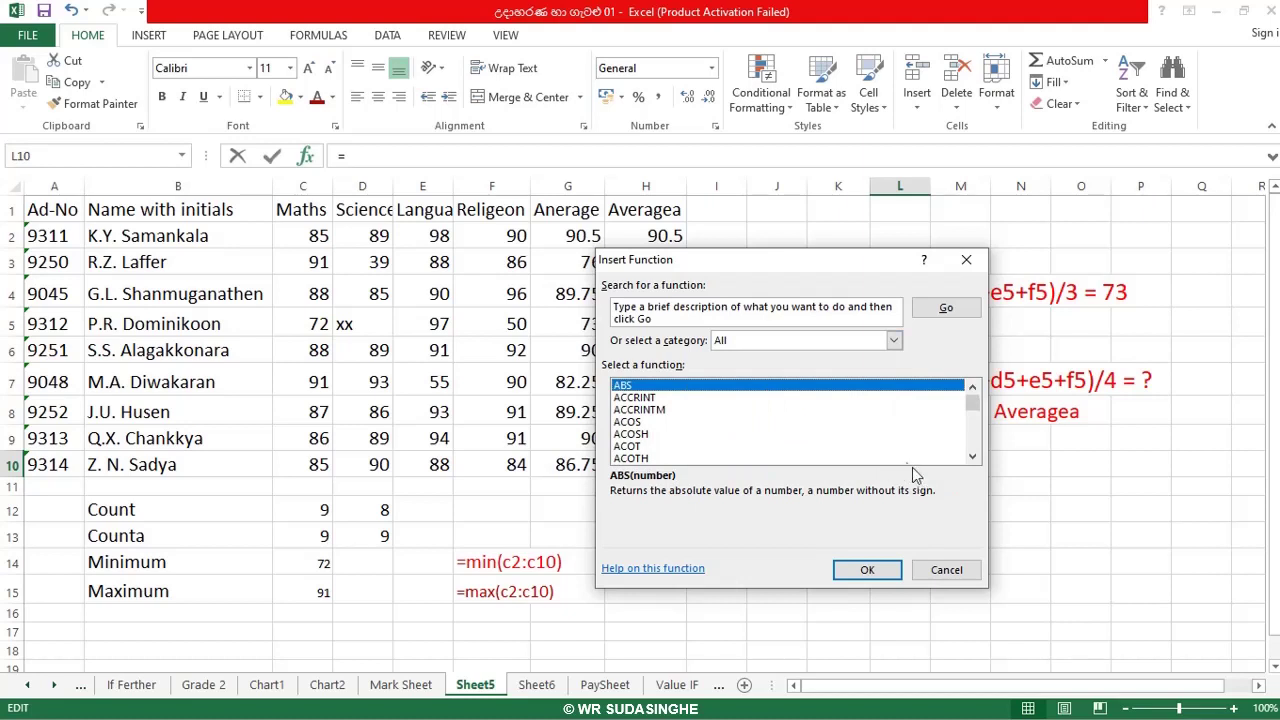
left_click(894, 341)
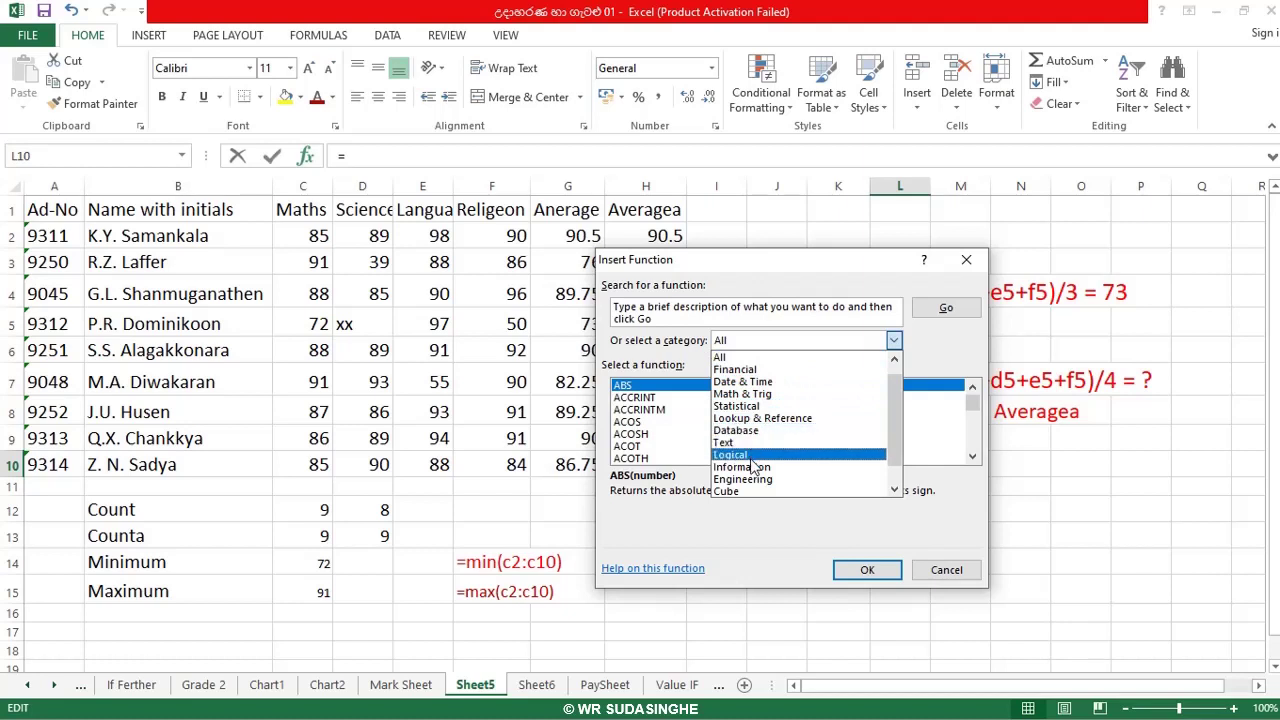
left_click(778, 398)
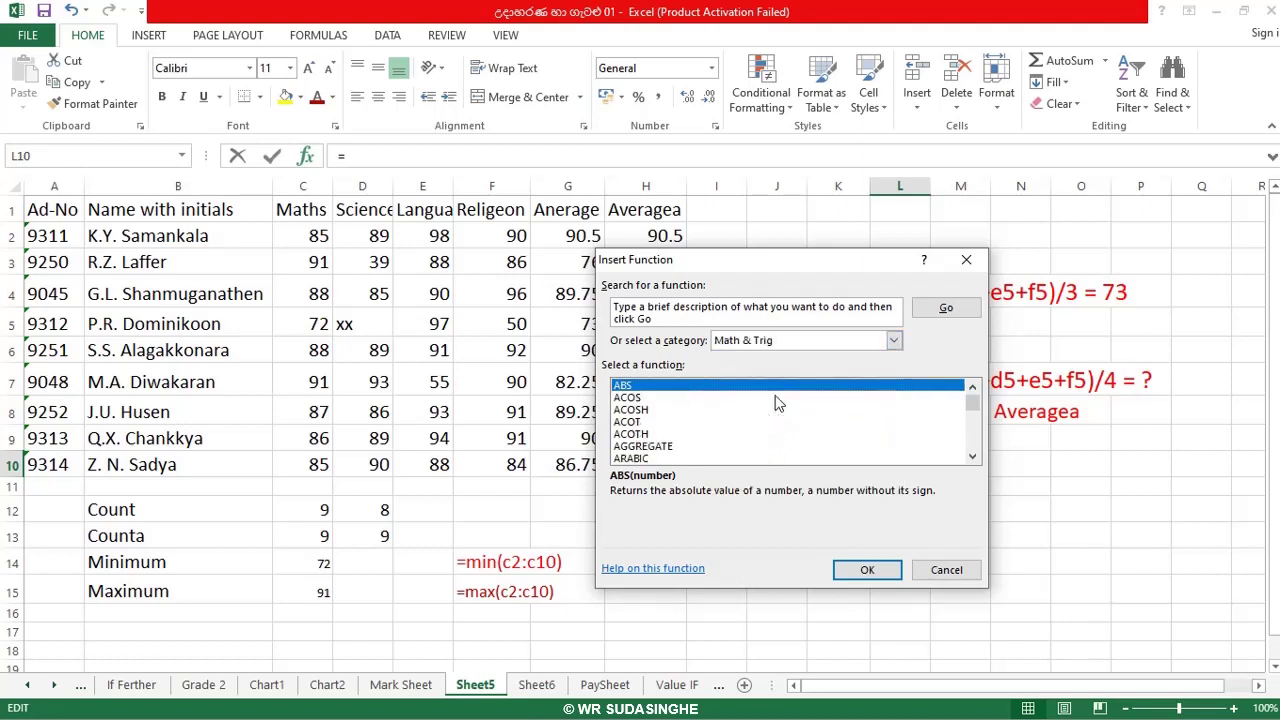
left_click(972, 456)
left_click(972, 456)
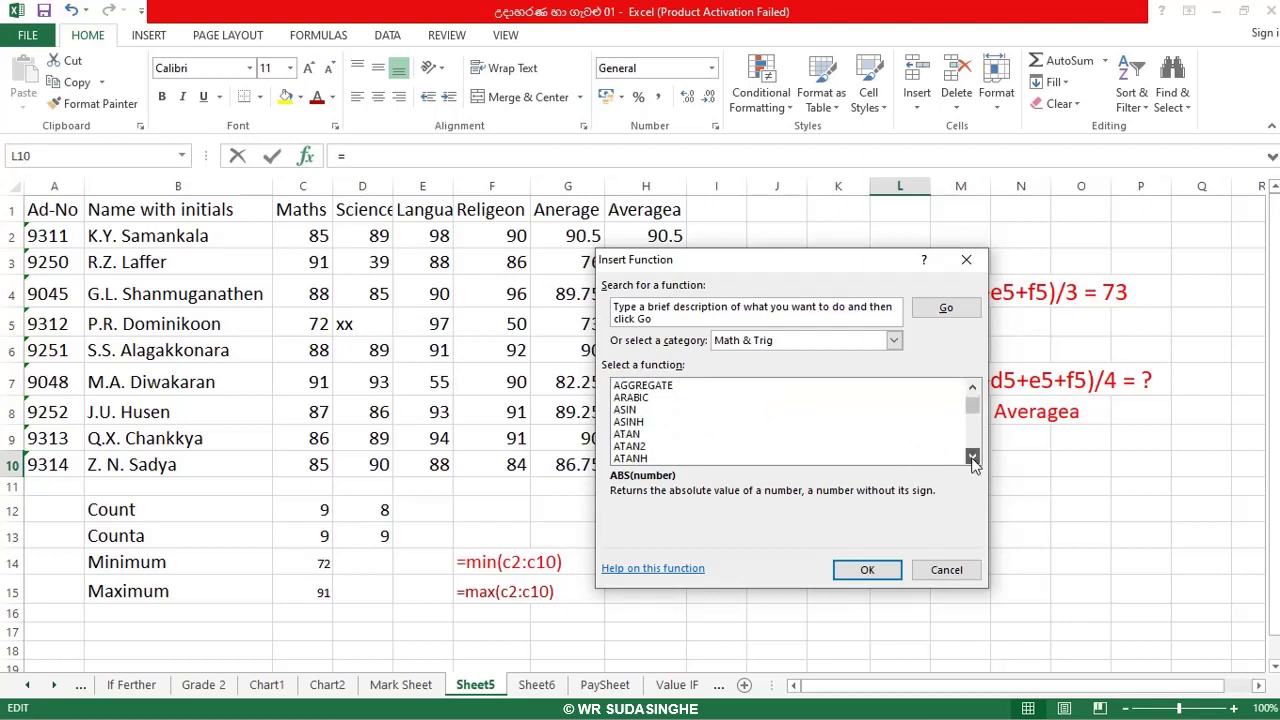
left_click(972, 456)
left_click(972, 456)
left_click(972, 456)
left_click(972, 456)
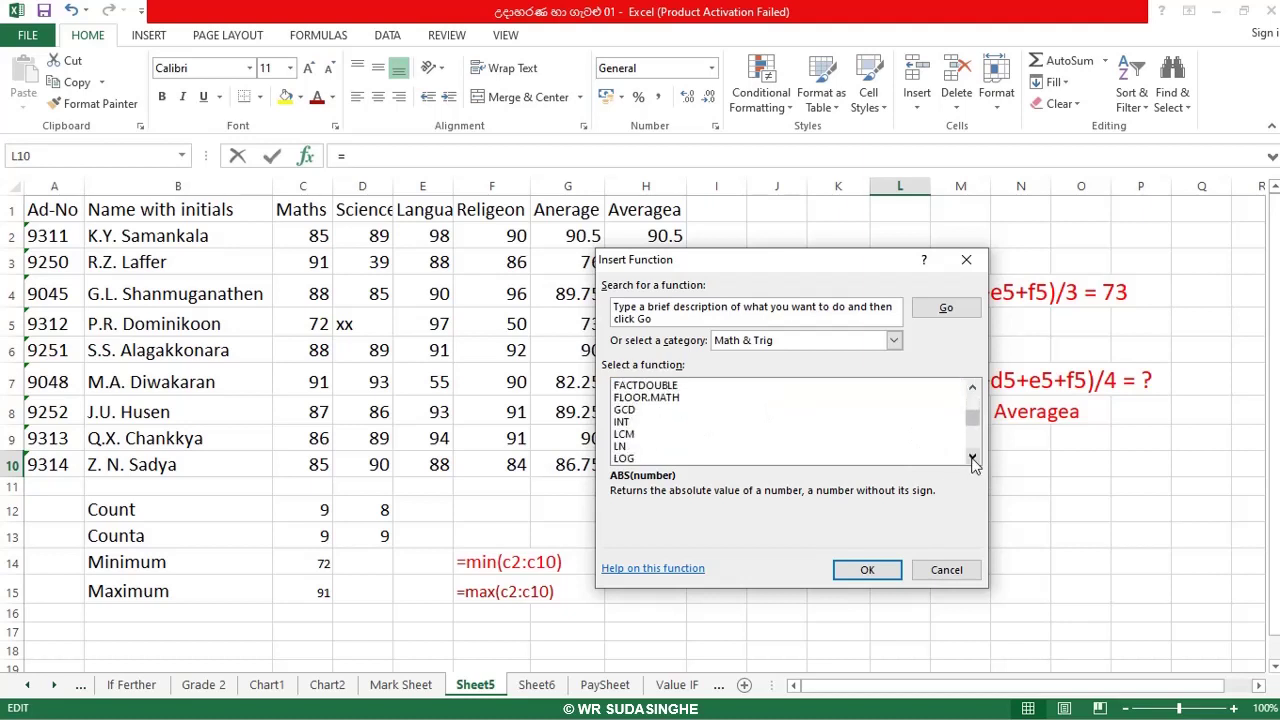
left_click(972, 456)
left_click(972, 456)
left_click(972, 456)
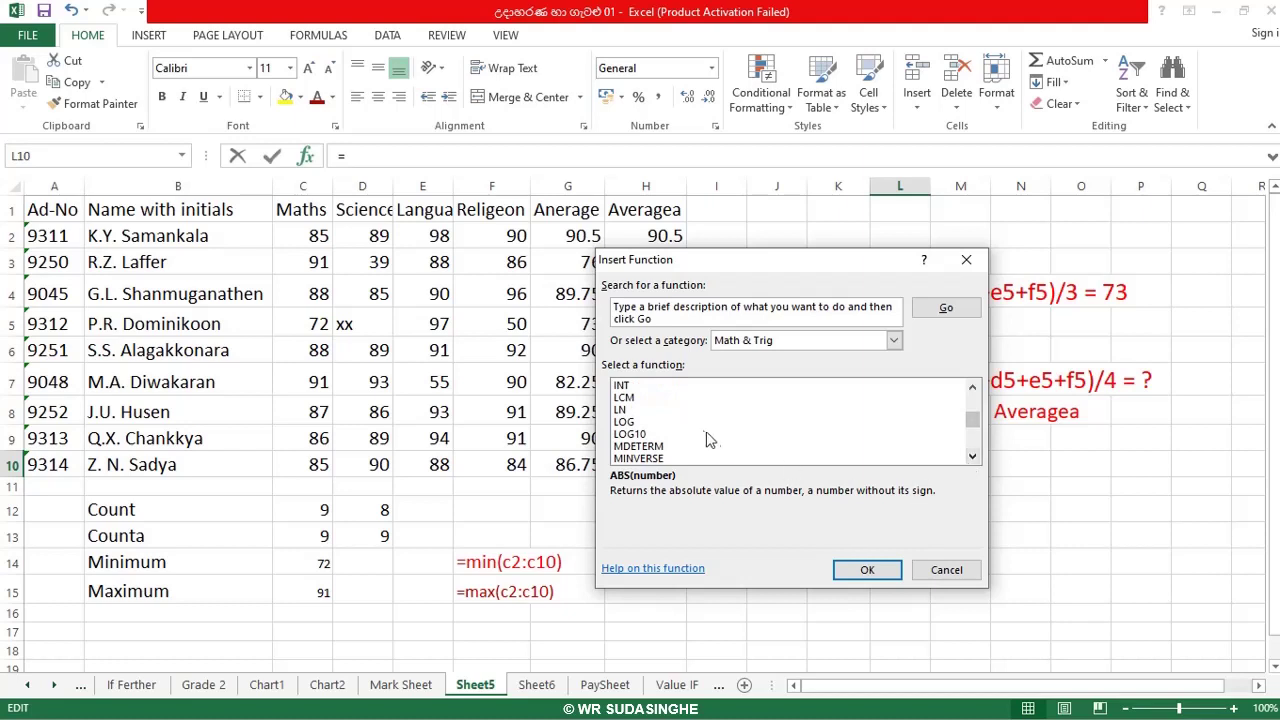
Read the descriptions of the LOG10, MDETERM and LN functions.
left_click(655, 434)
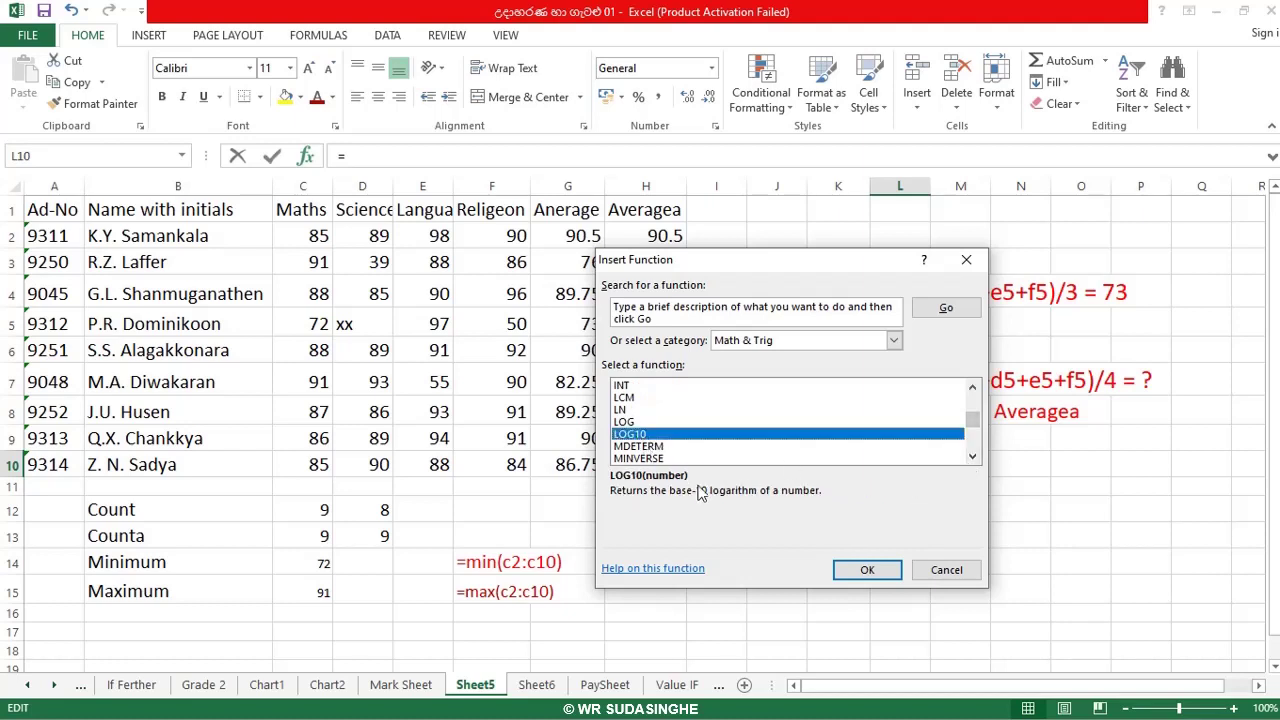
left_click(660, 446)
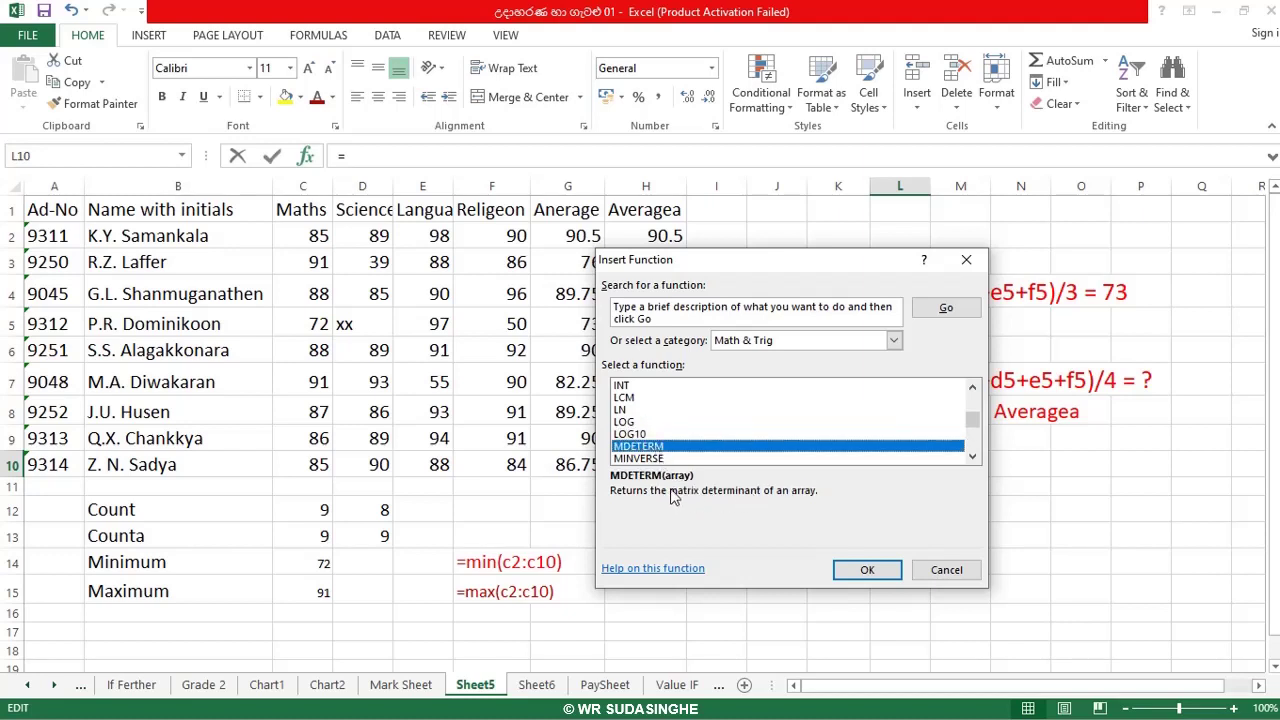
left_click(624, 410)
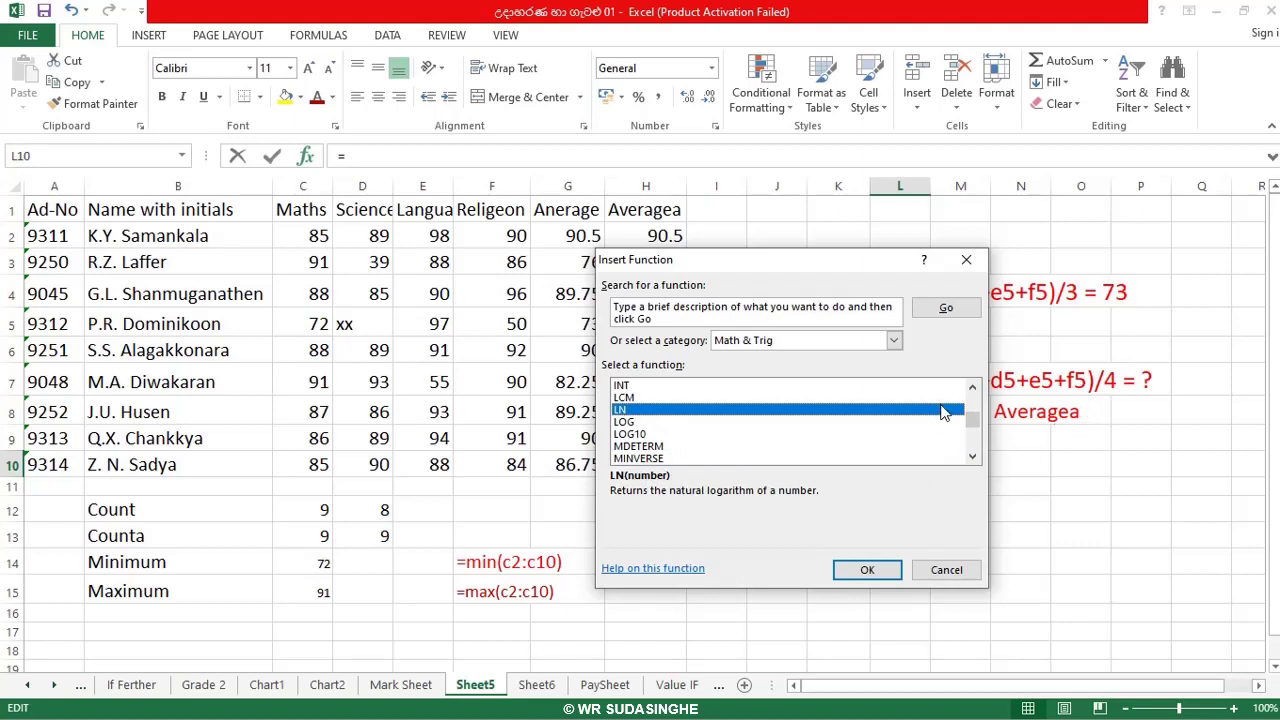
Start a DATE function from the Date & Time category in L10 with year 2021, month 06 and day 20.
left_click(895, 342)
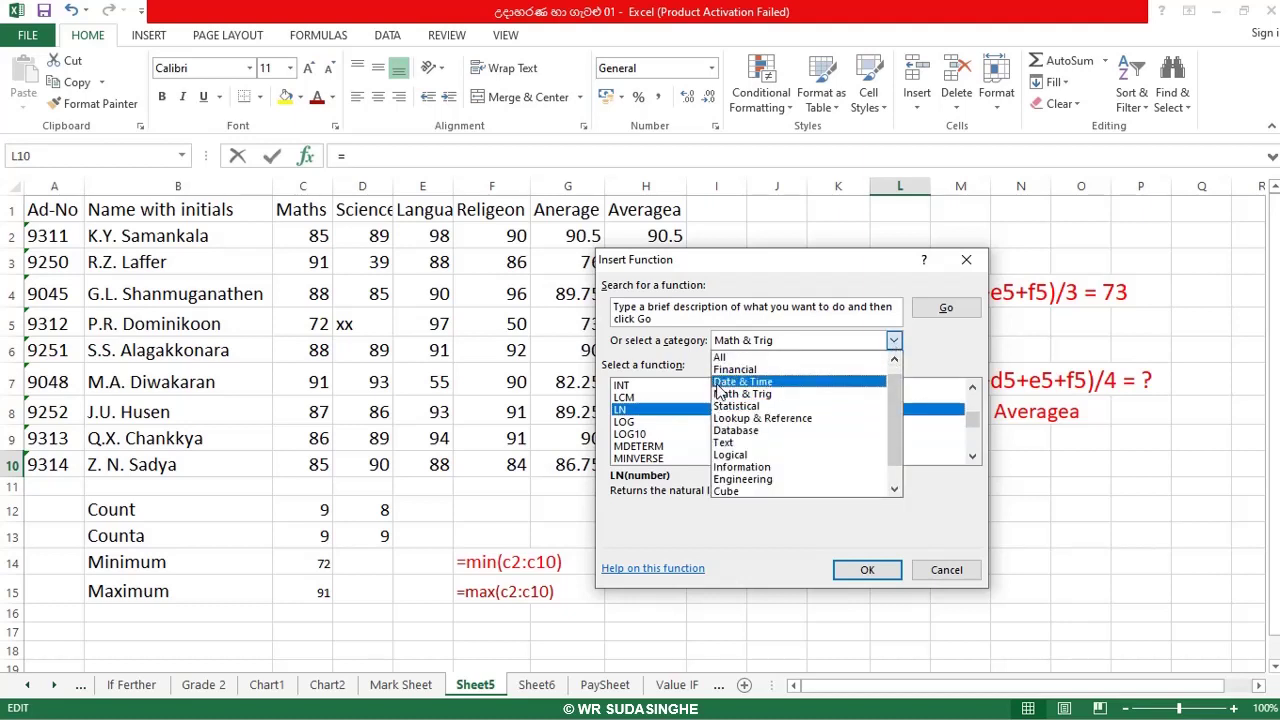
left_click(720, 384)
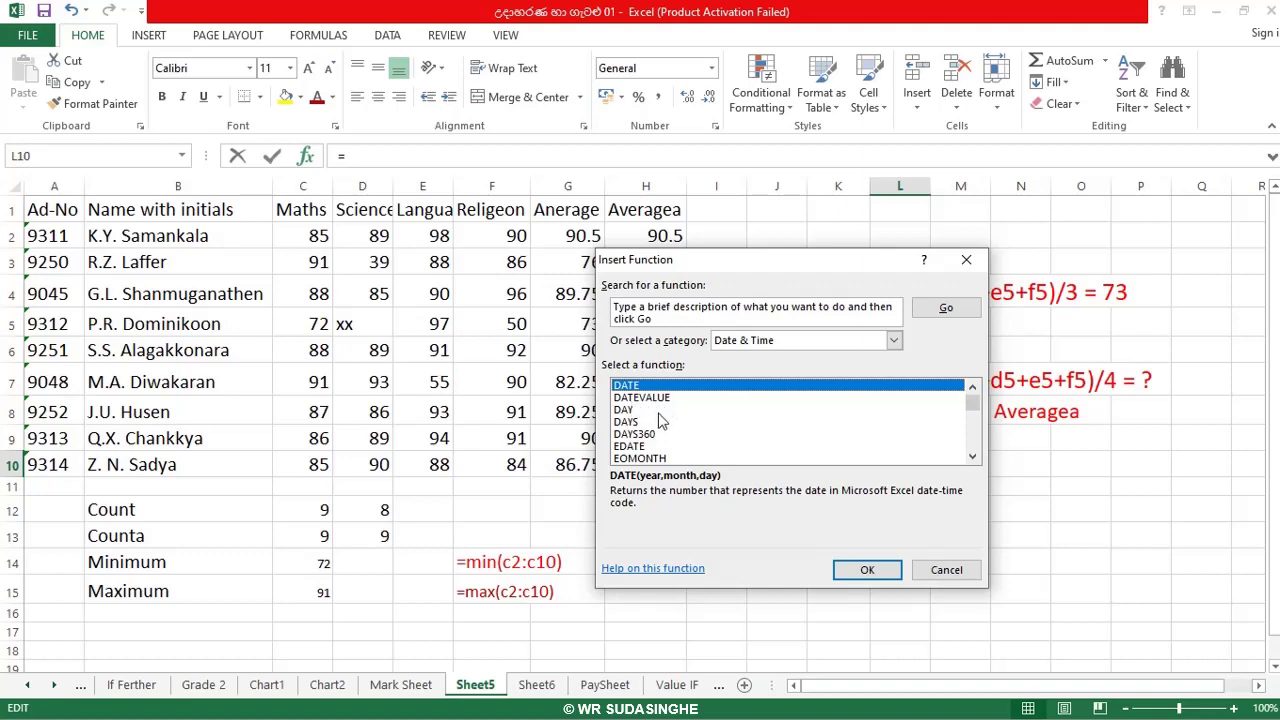
left_click(872, 574)
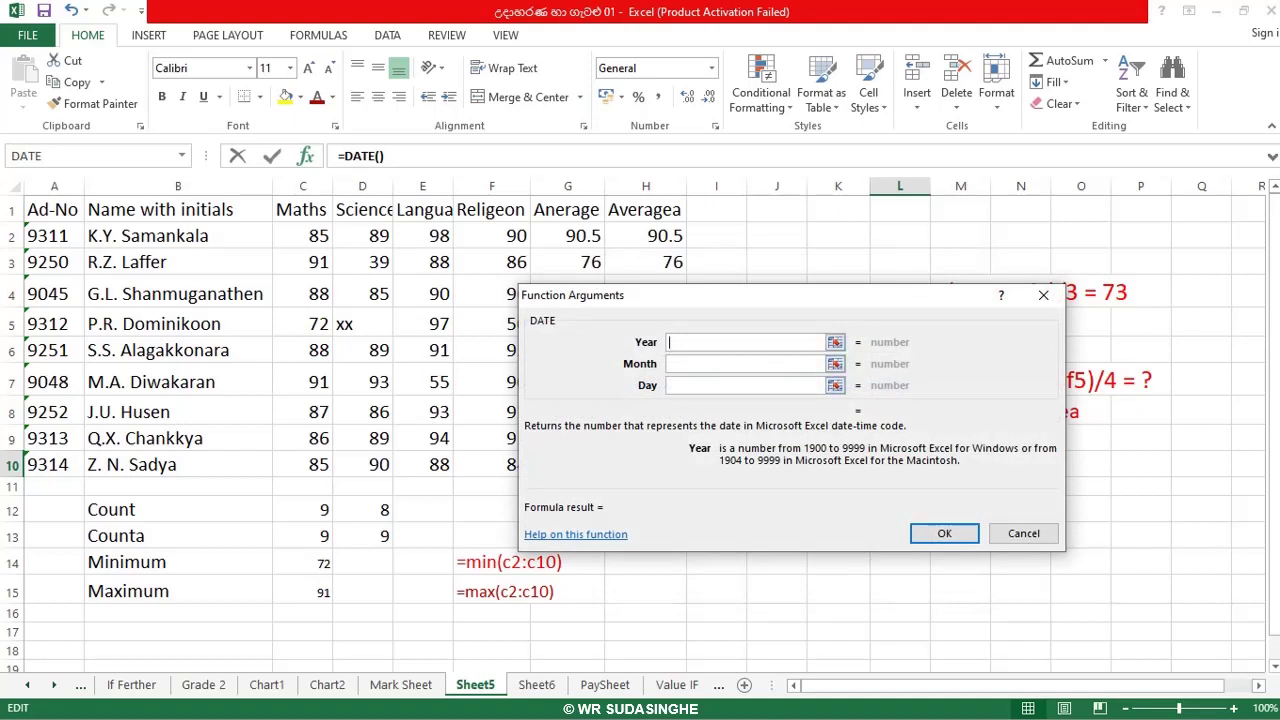
type("2021")
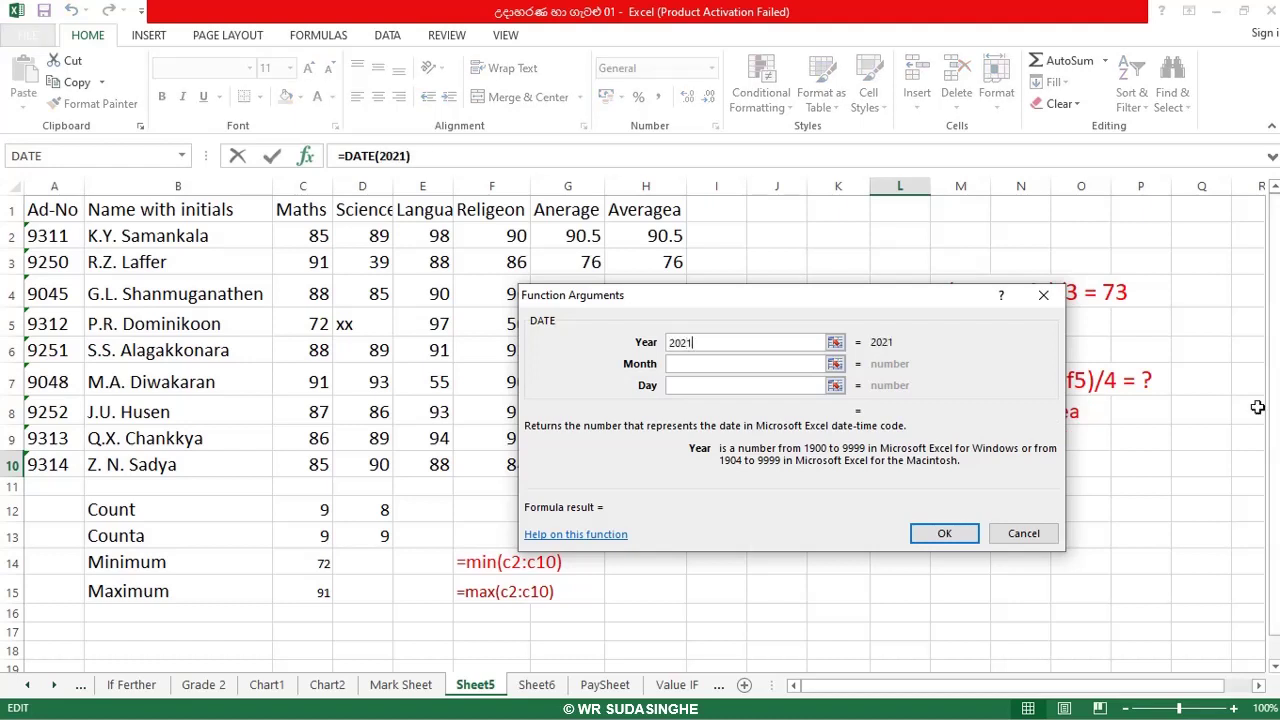
left_click(756, 363)
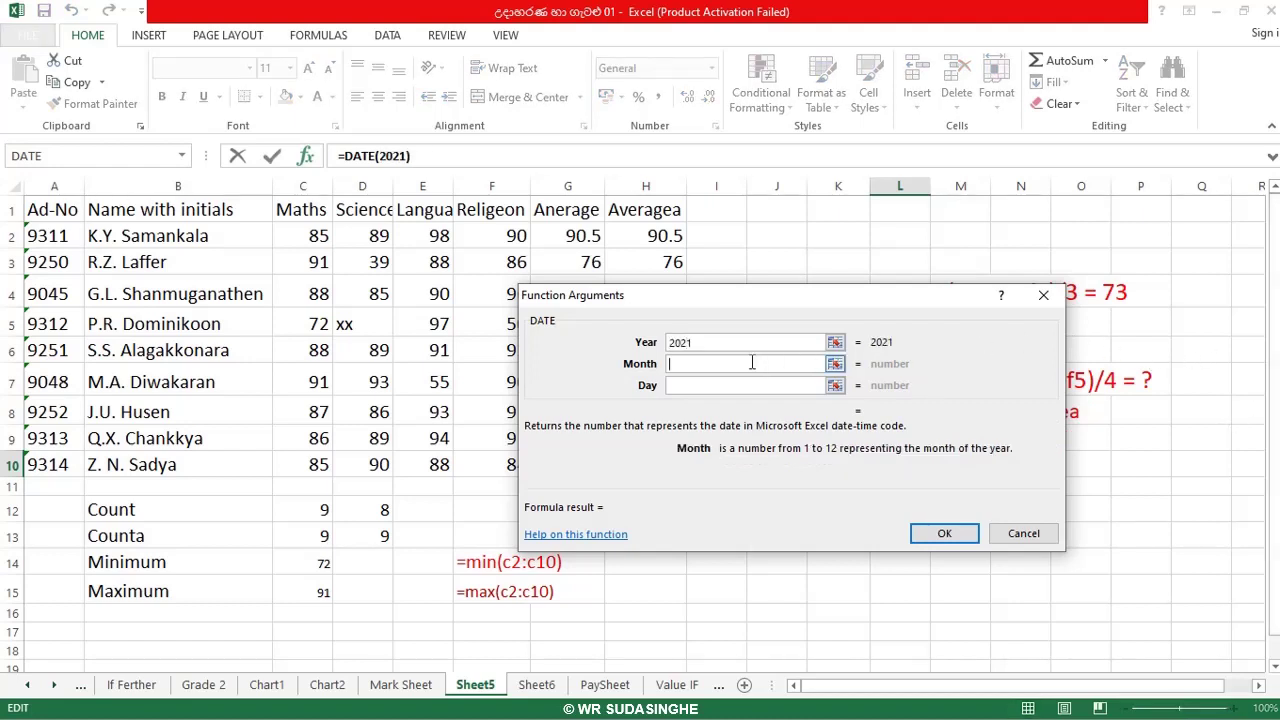
type("06")
left_click(680, 386)
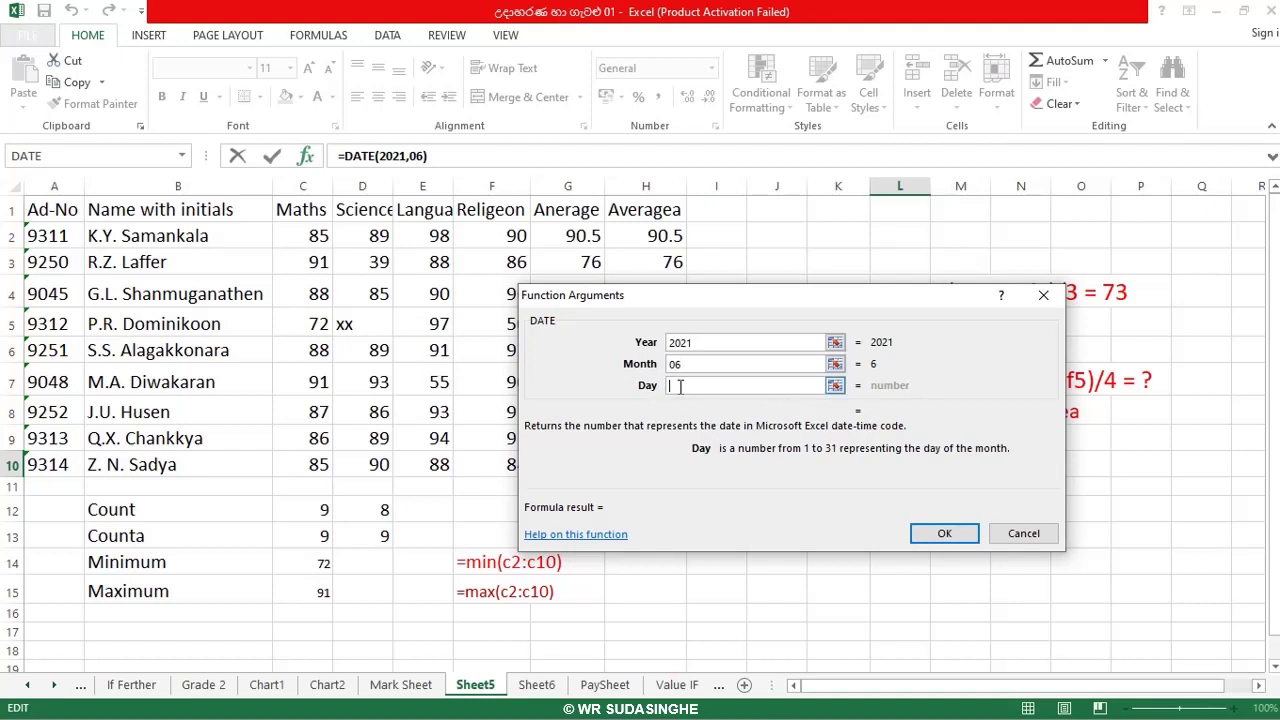
type("20")
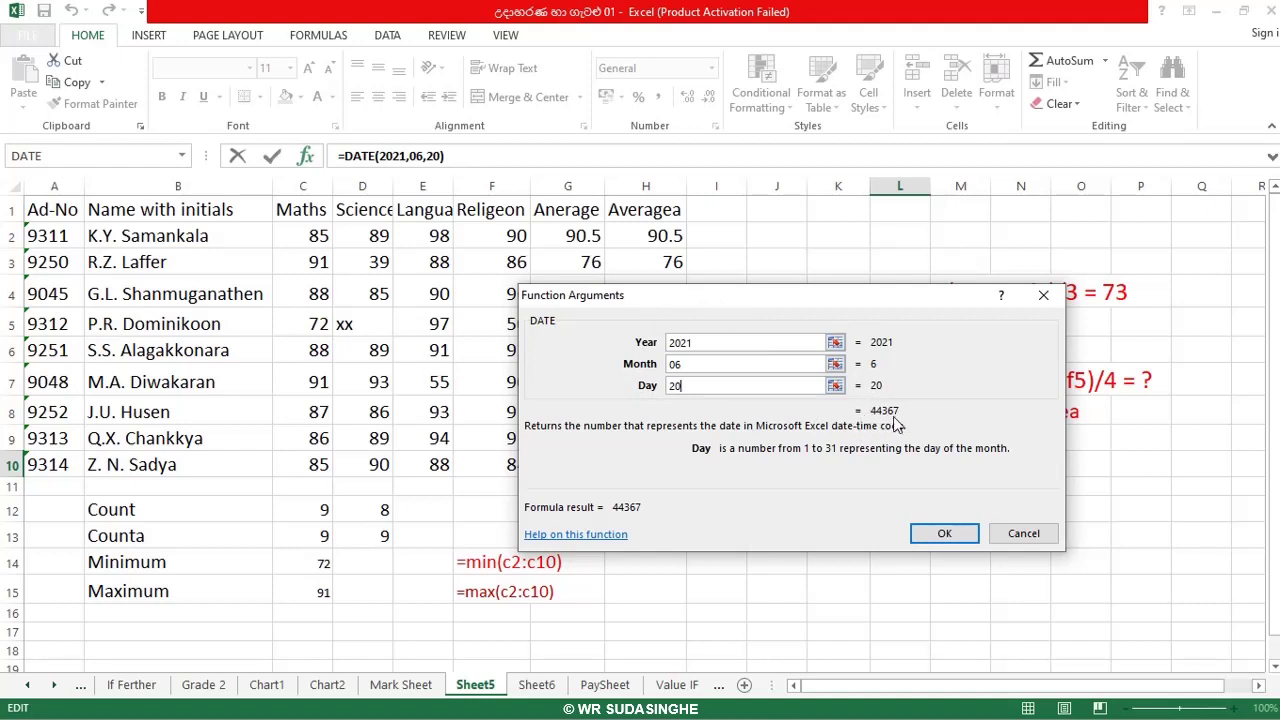
Clear the year, month and day arguments of the DATE function.
left_click(706, 345)
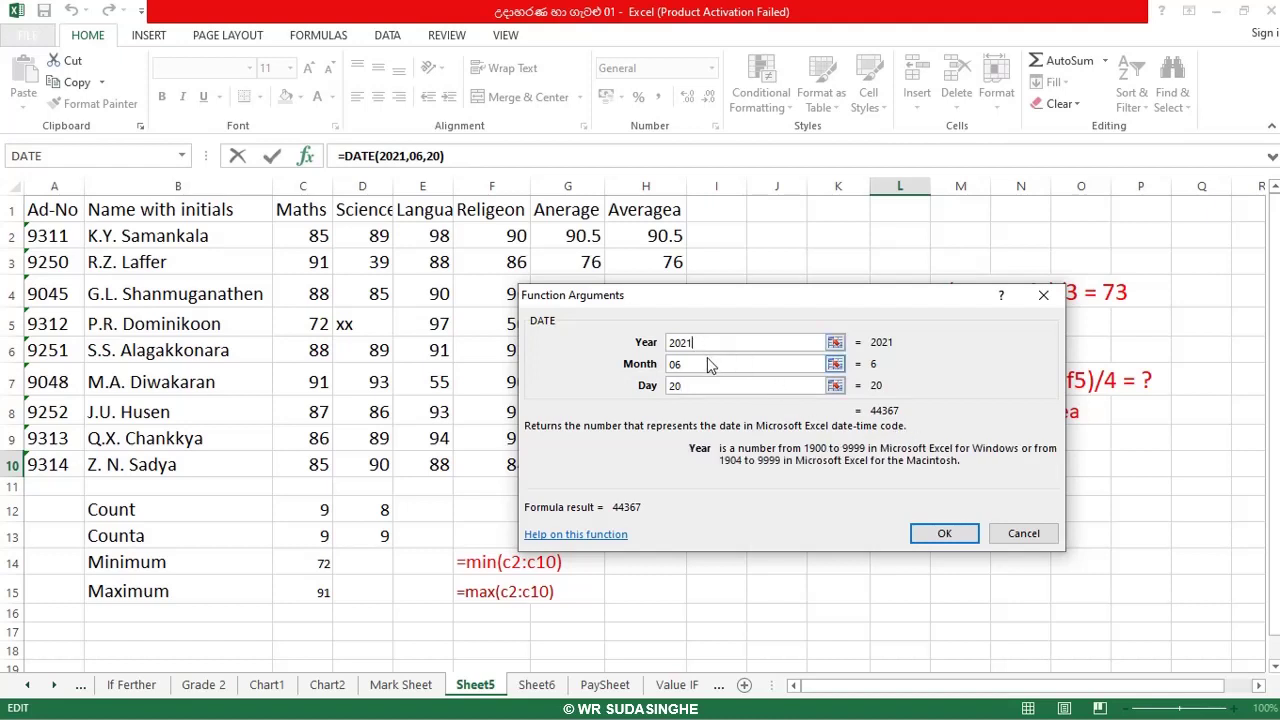
key("BackSpace")
key("BackSpace")
key("BackSpace")
key("BackSpace")
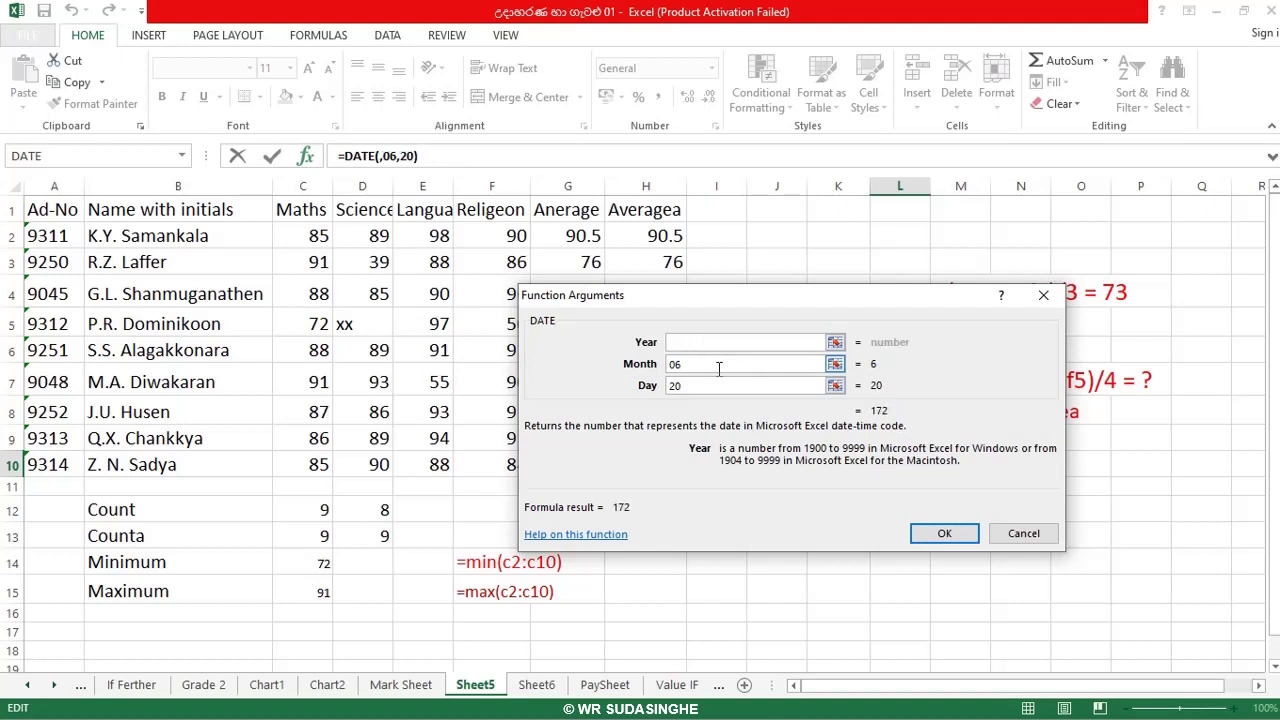
left_click(700, 369)
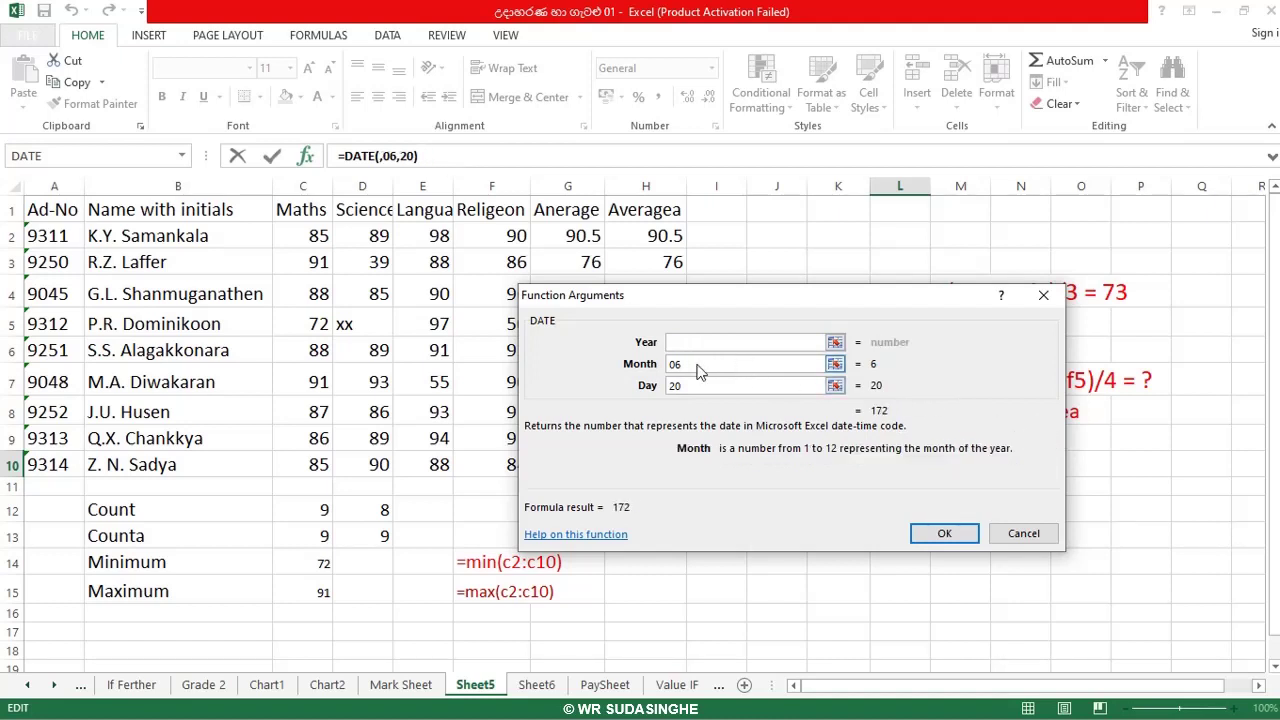
key("BackSpace")
key("BackSpace")
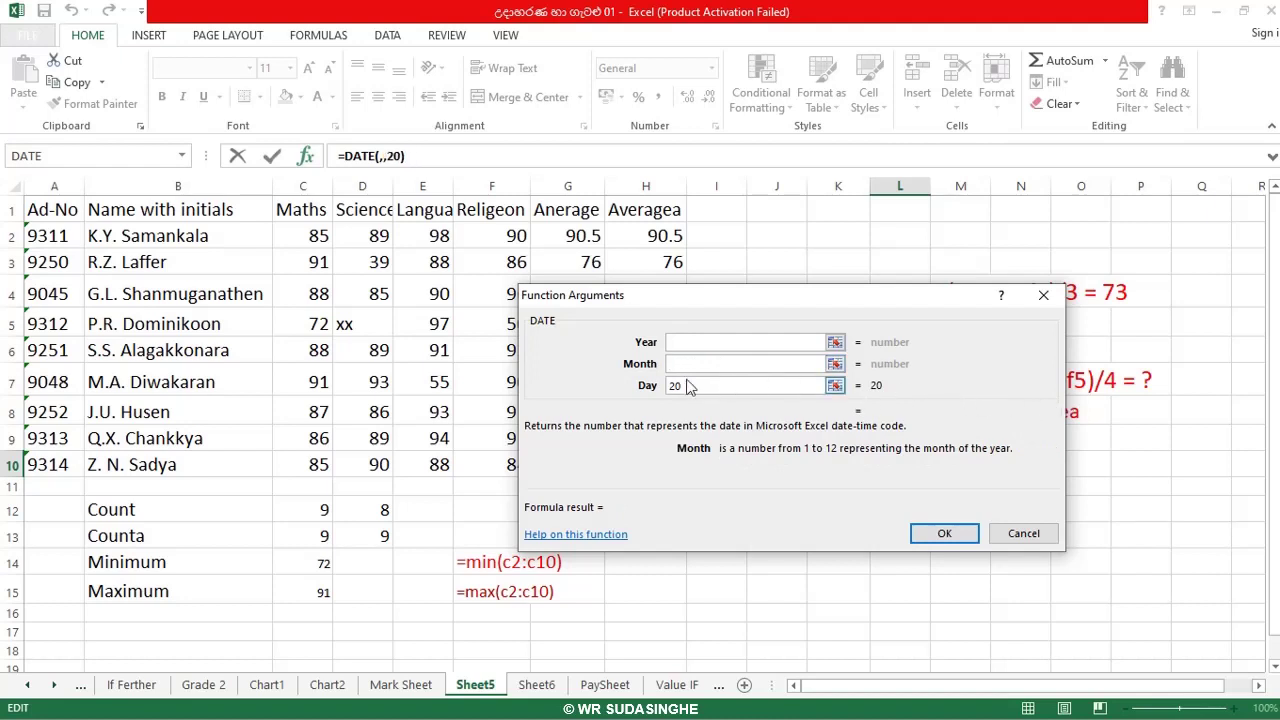
left_click(692, 384)
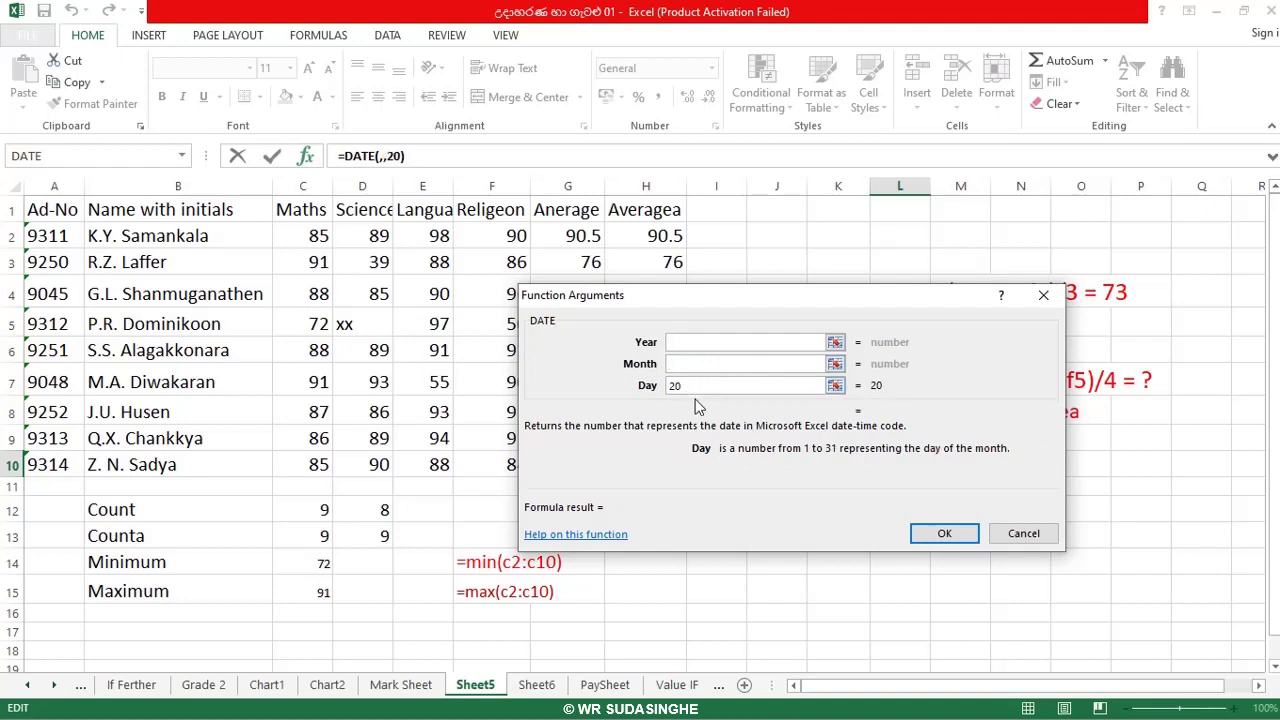
key("BackSpace")
key("BackSpace")
Try the DATE function with year 1900, month 01 and day 01, and close its arguments without inserting the formula.
left_click(702, 341)
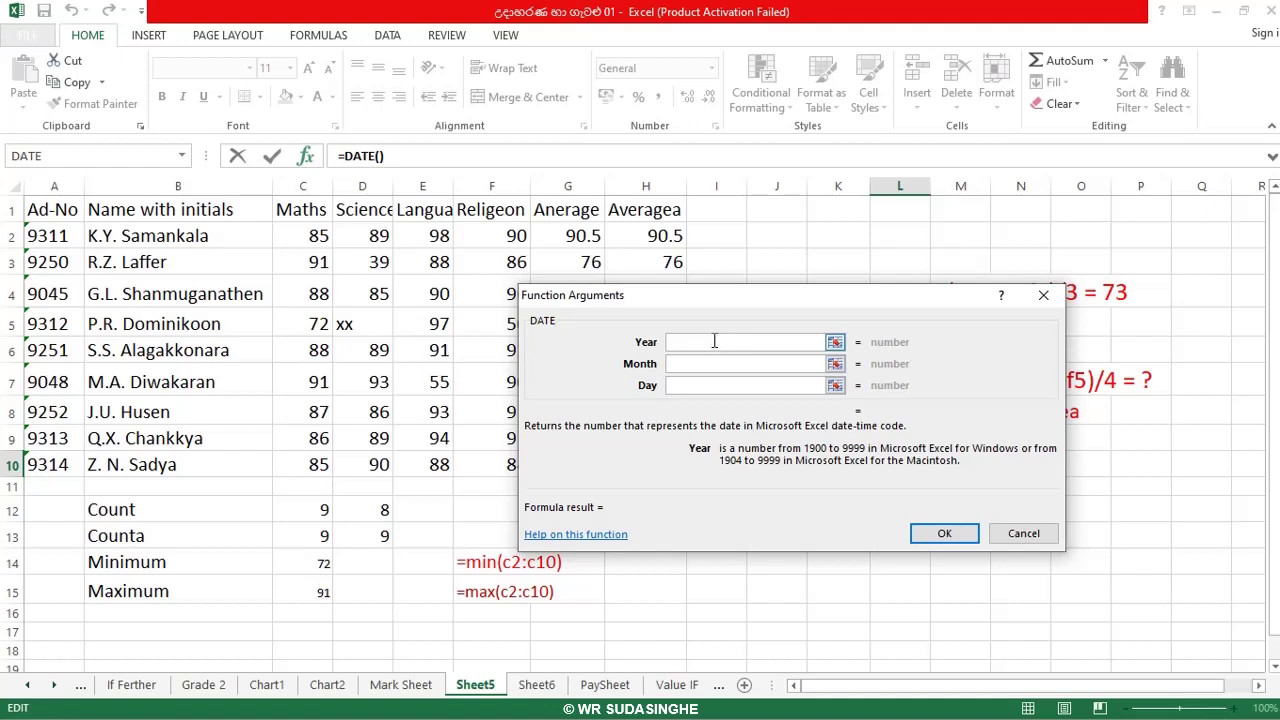
type("1900")
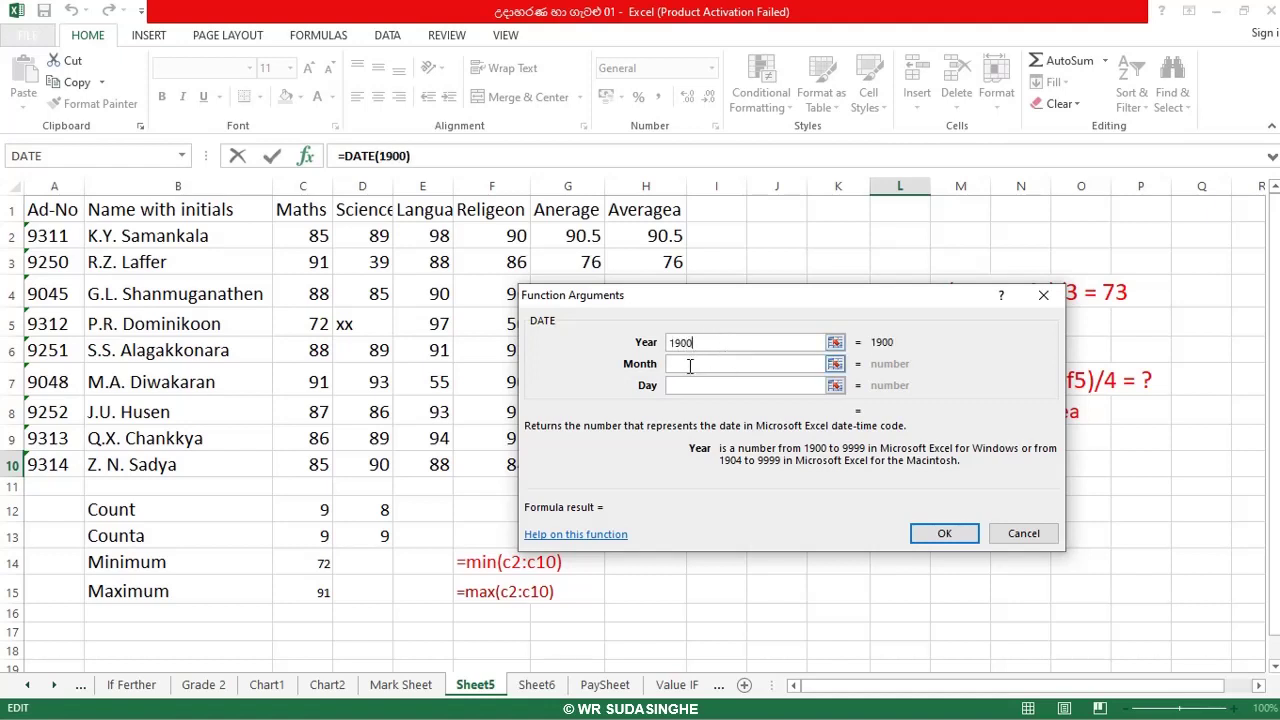
left_click(689, 366)
type("01")
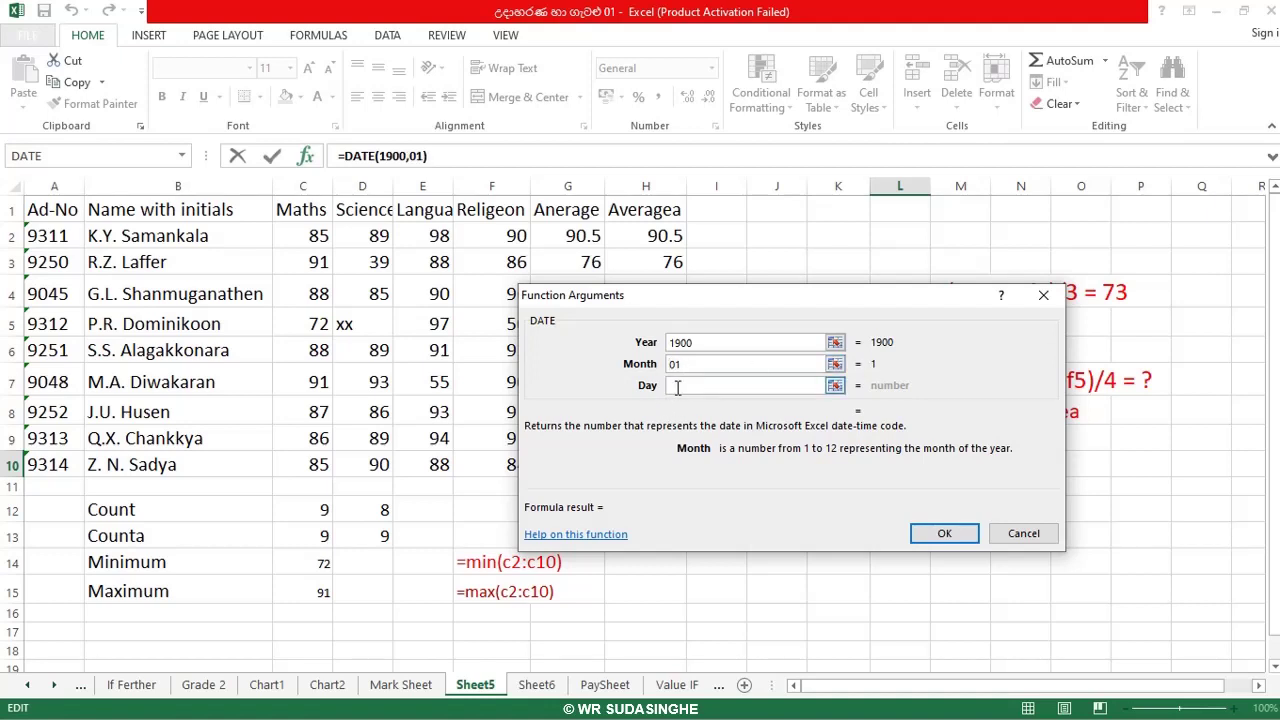
left_click(673, 385)
type("01")
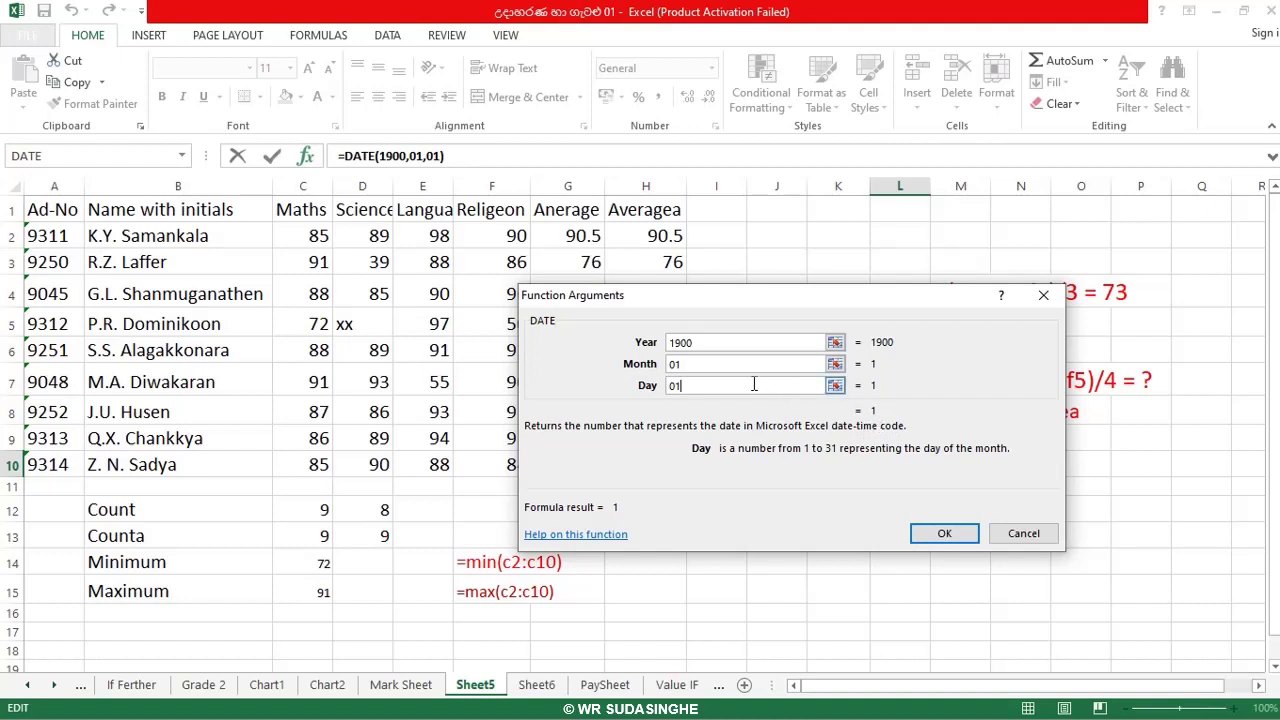
left_click(691, 345)
left_click(1044, 296)
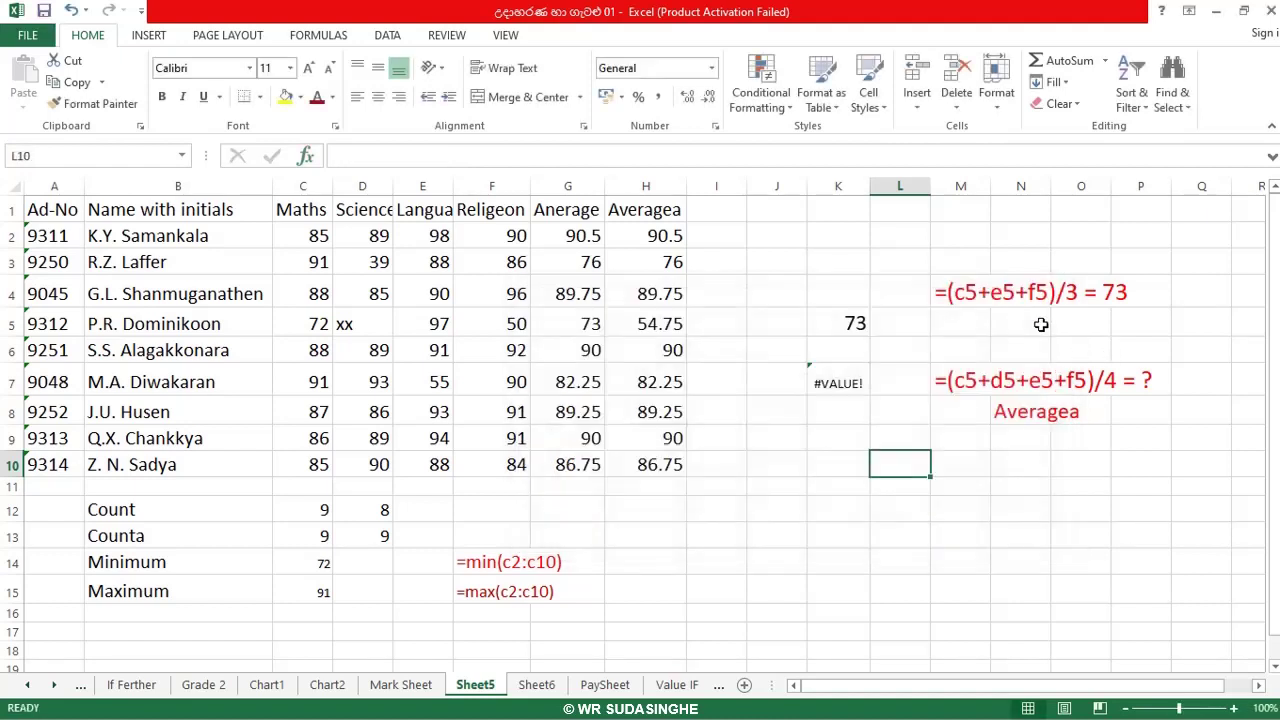
Start inserting a function in cell L12 and list the Financial category.
left_click(899, 500)
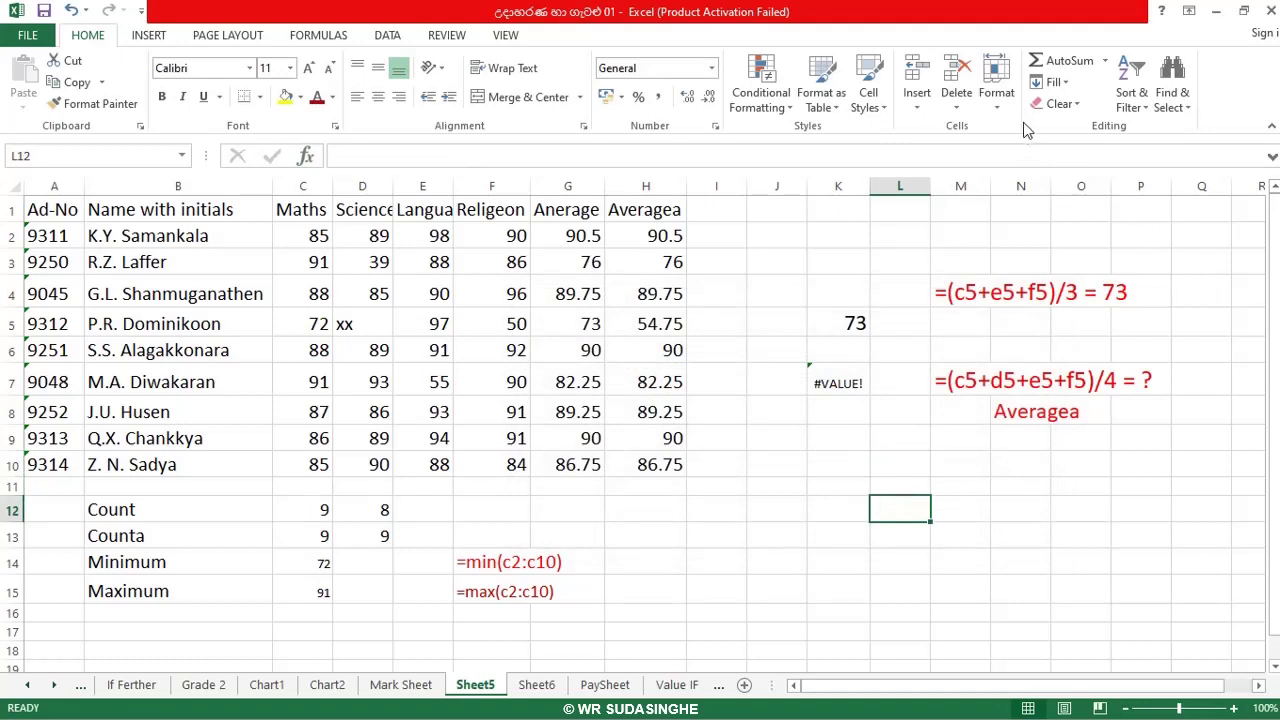
left_click(1105, 62)
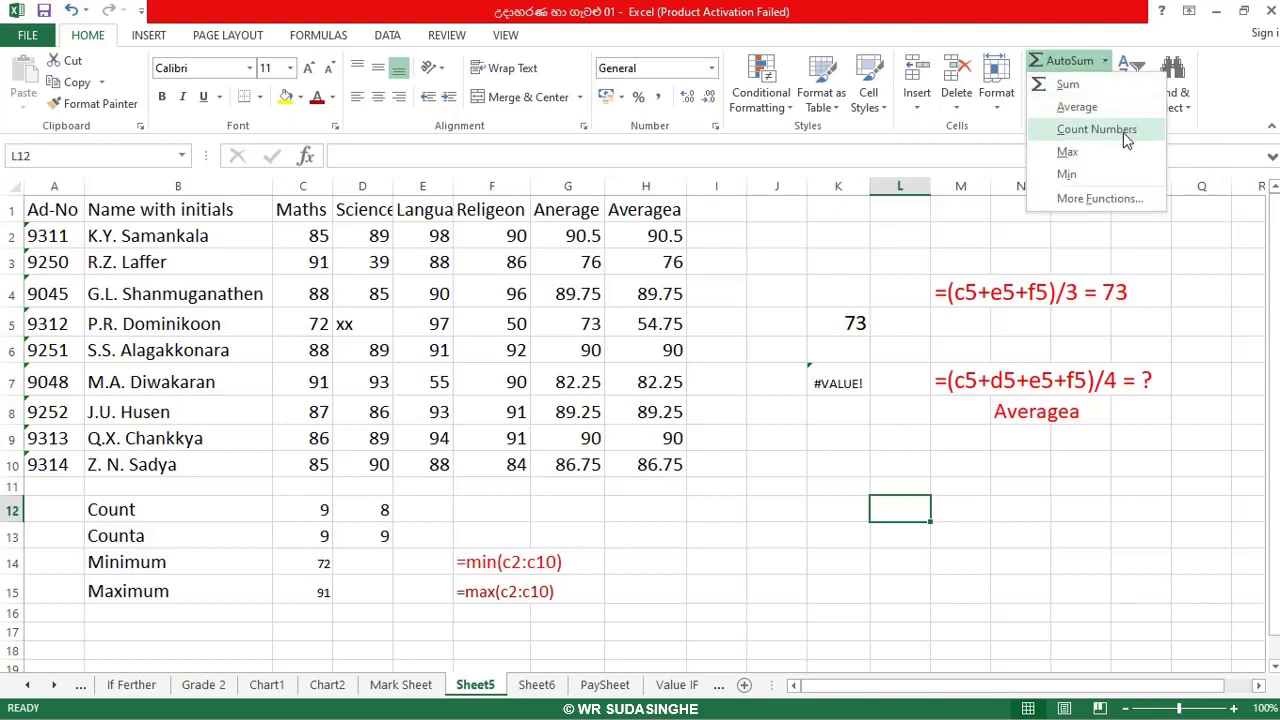
left_click(1099, 199)
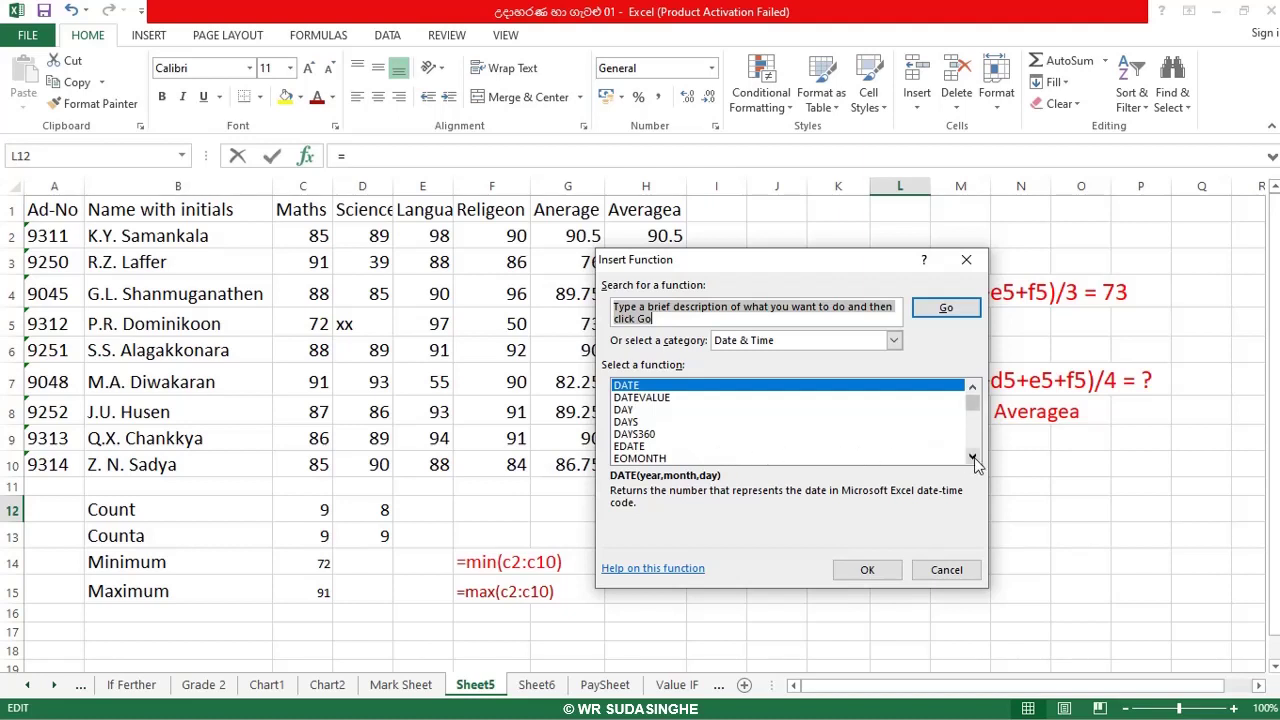
left_click(893, 342)
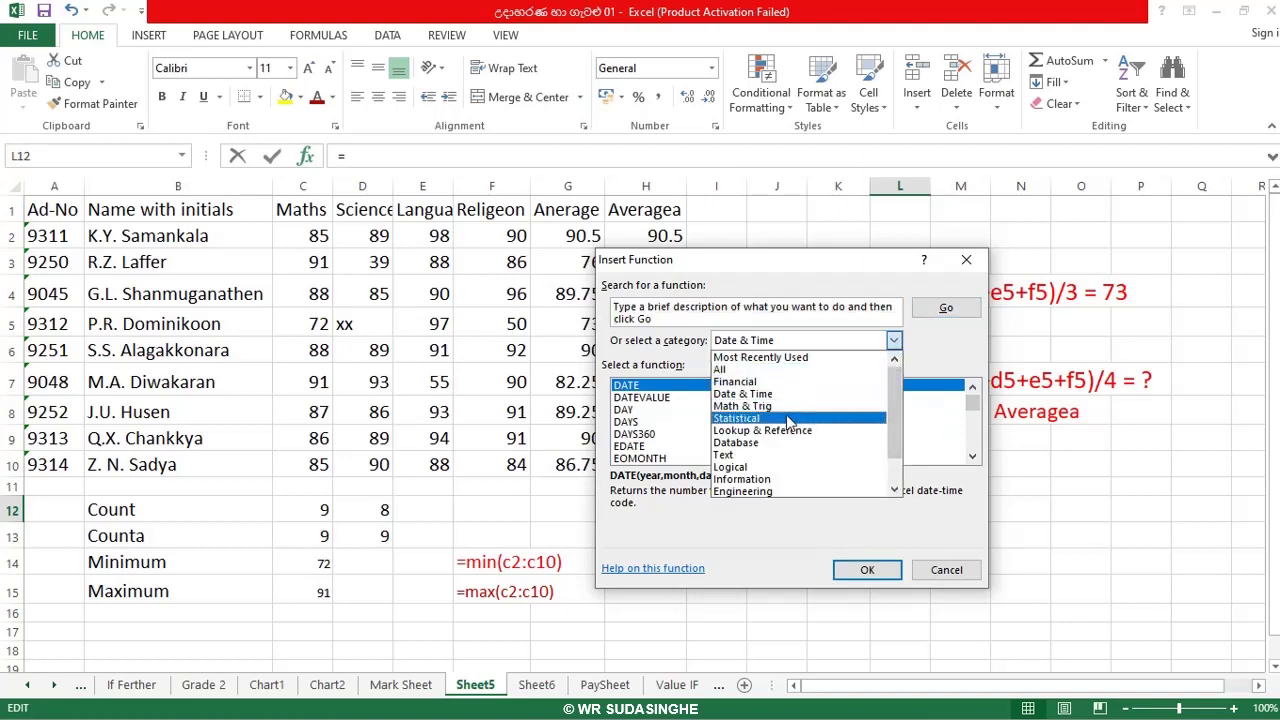
left_click(739, 384)
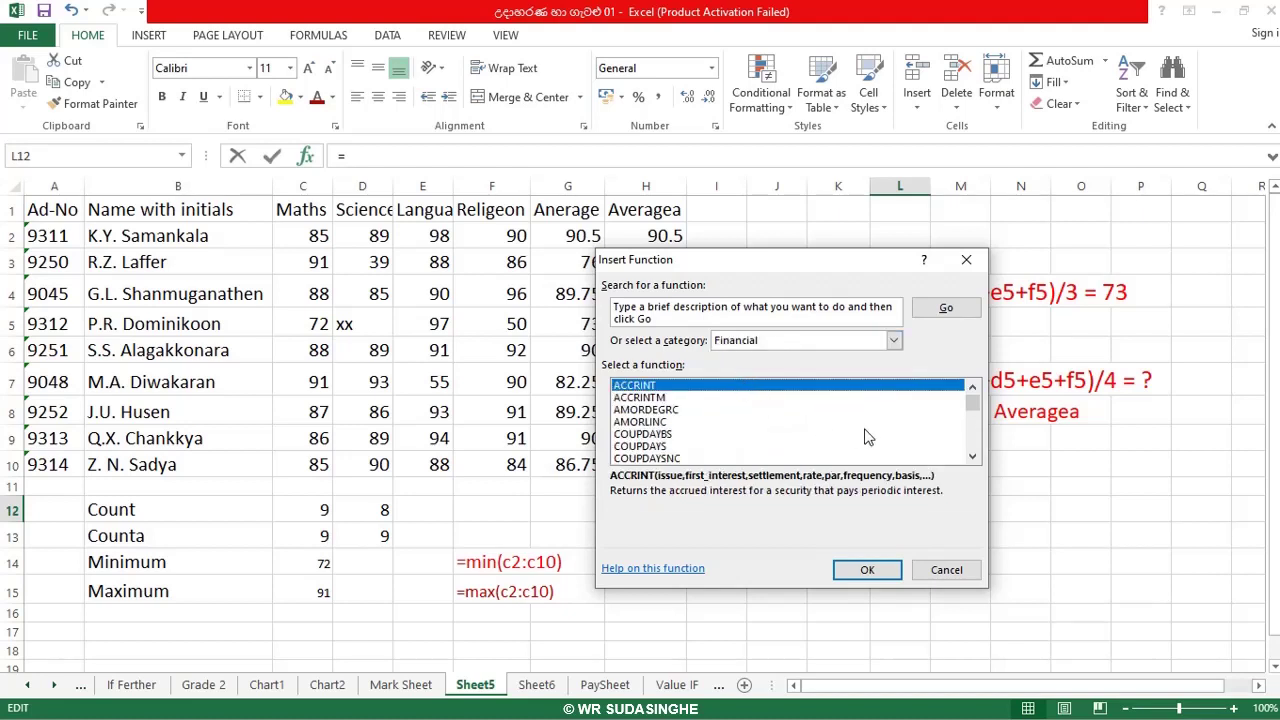
Find the PMT function among the financial functions, read its description and bring up its arguments.
left_click_drag(975, 460, 976, 461)
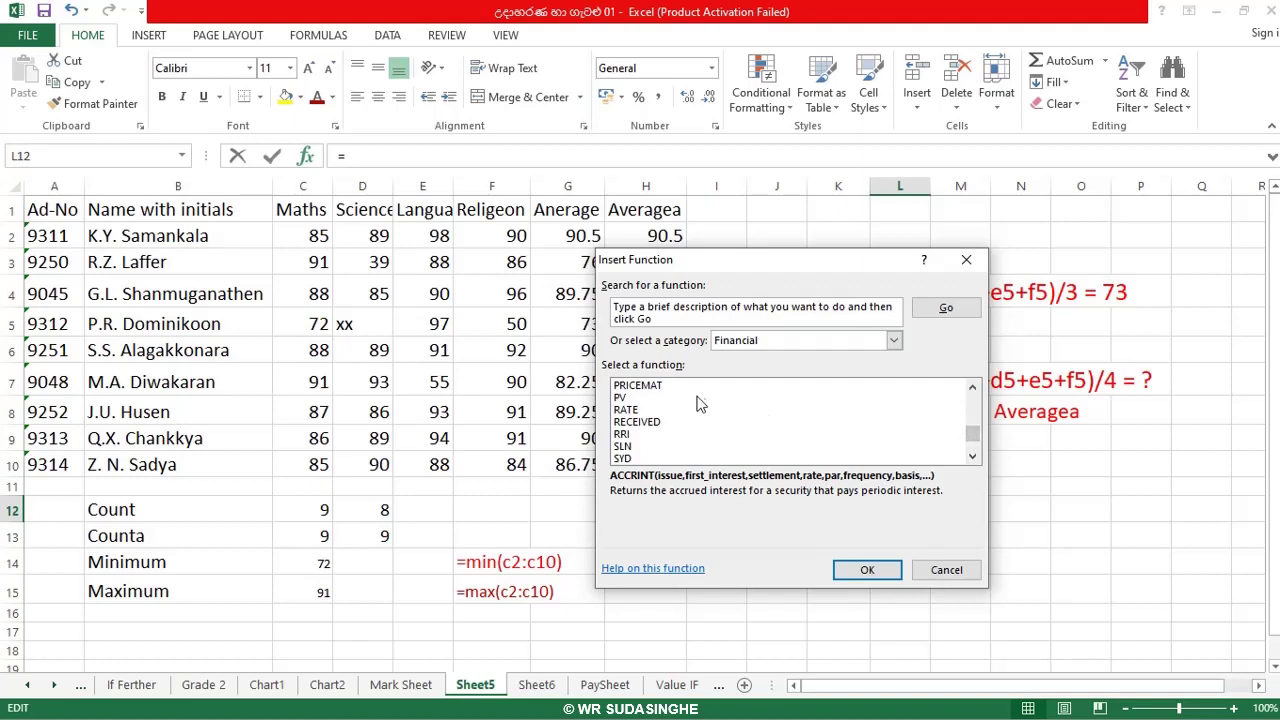
left_click(973, 389)
left_click(973, 389)
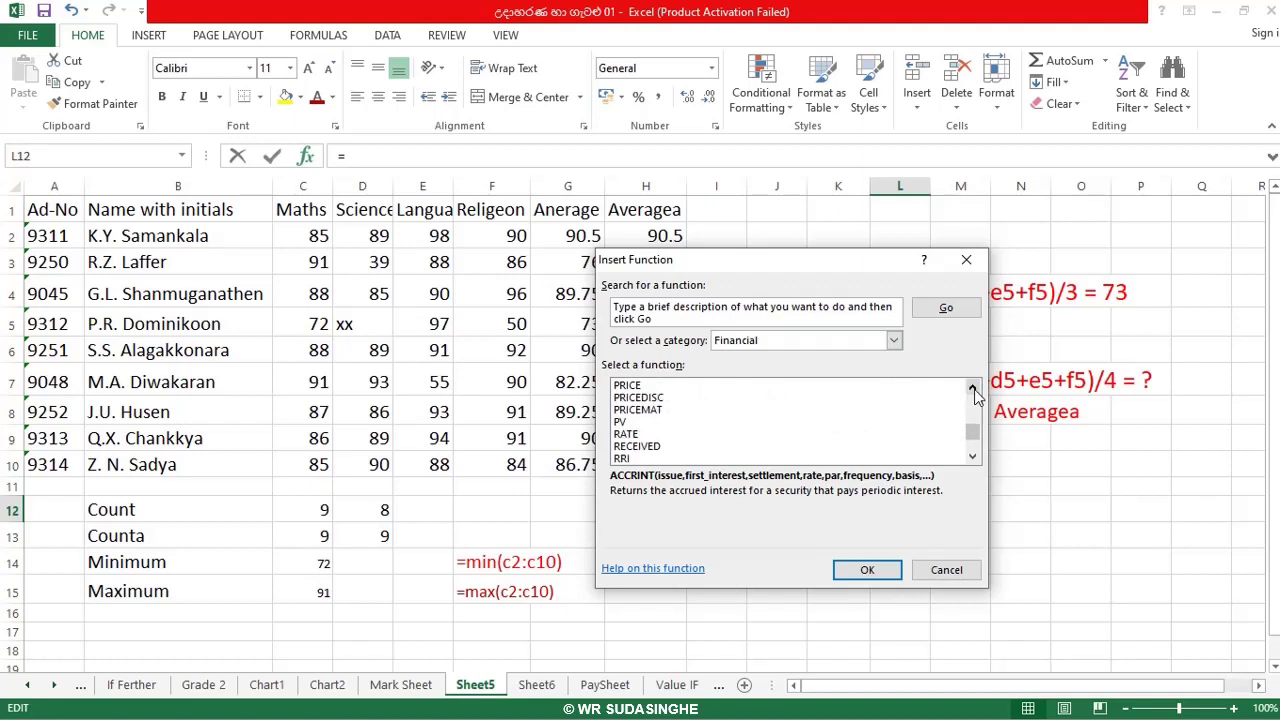
left_click(973, 389)
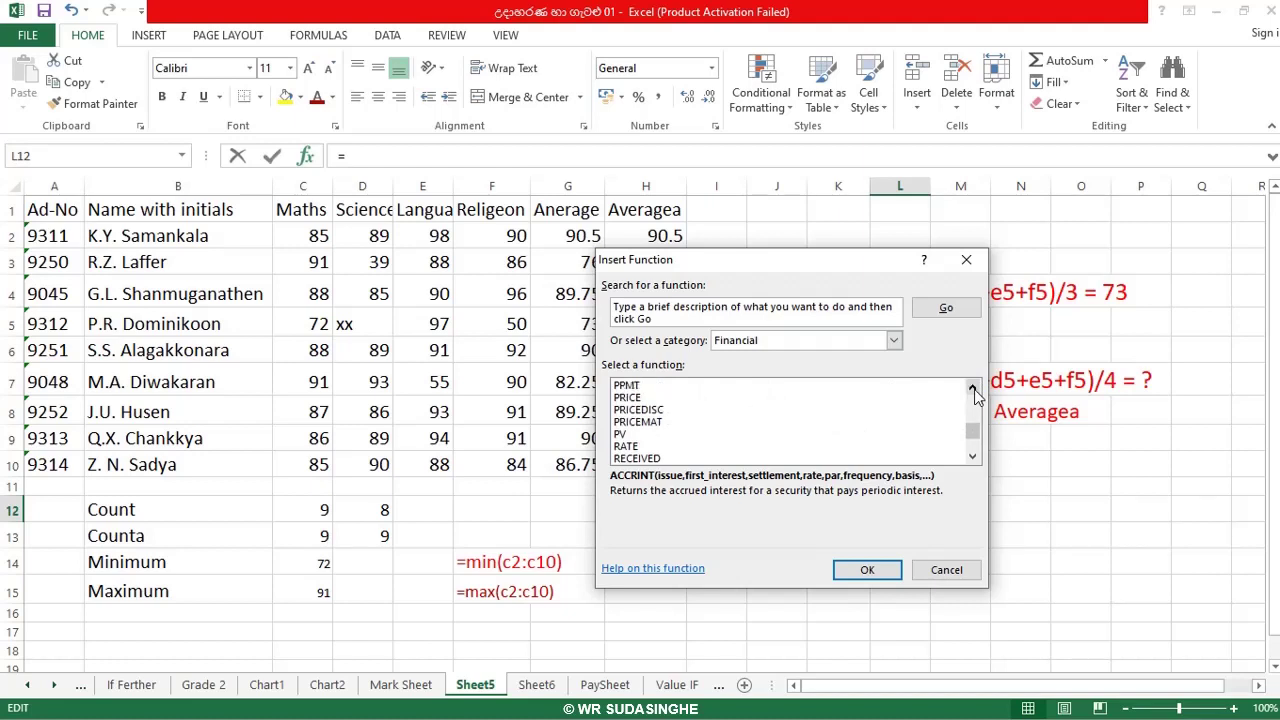
left_click(973, 389)
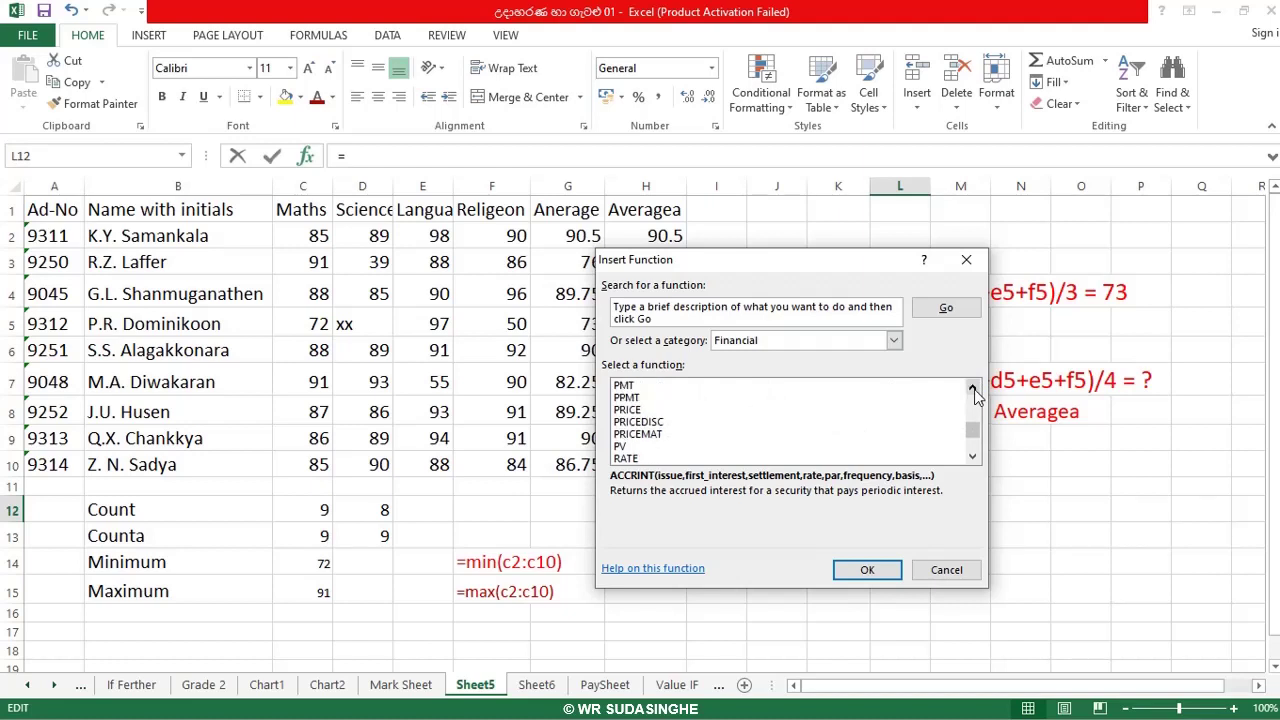
left_click(628, 387)
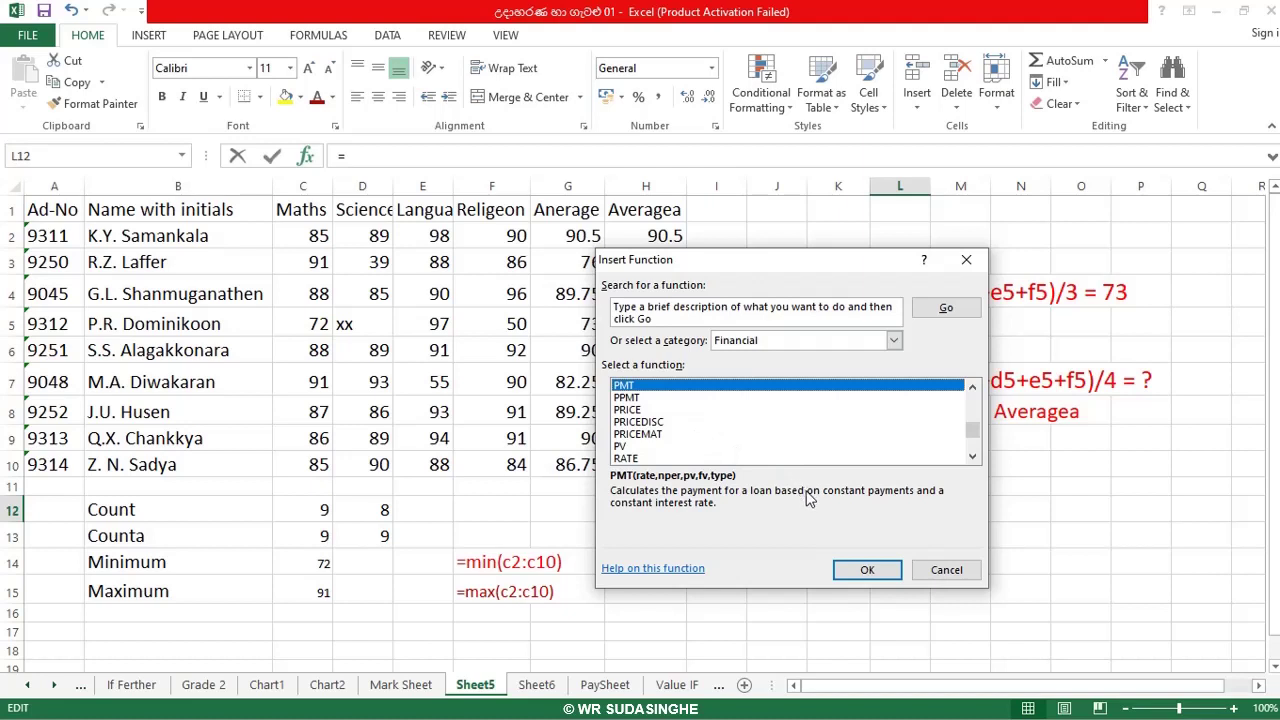
left_click(870, 573)
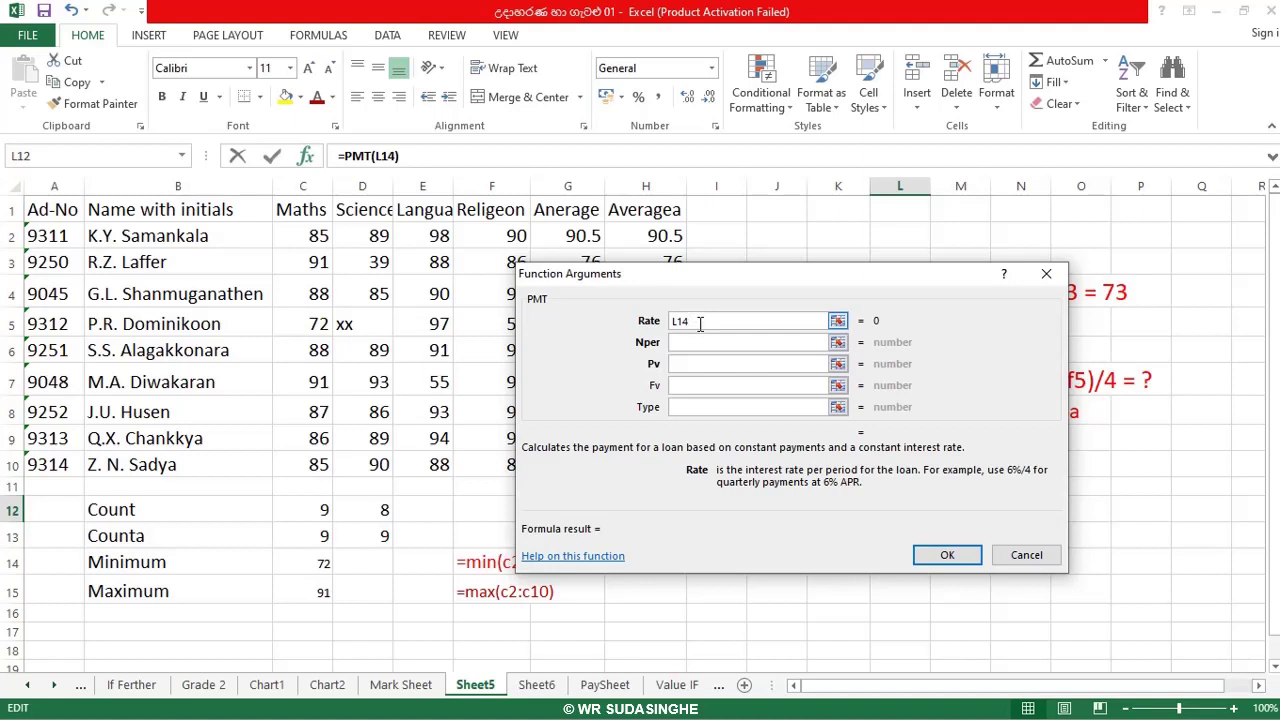
Clear PMT's Rate argument and read the descriptions of Rate, Nper, Pv, Fv and Type.
left_click(737, 342)
left_click(740, 363)
key("BackSpace")
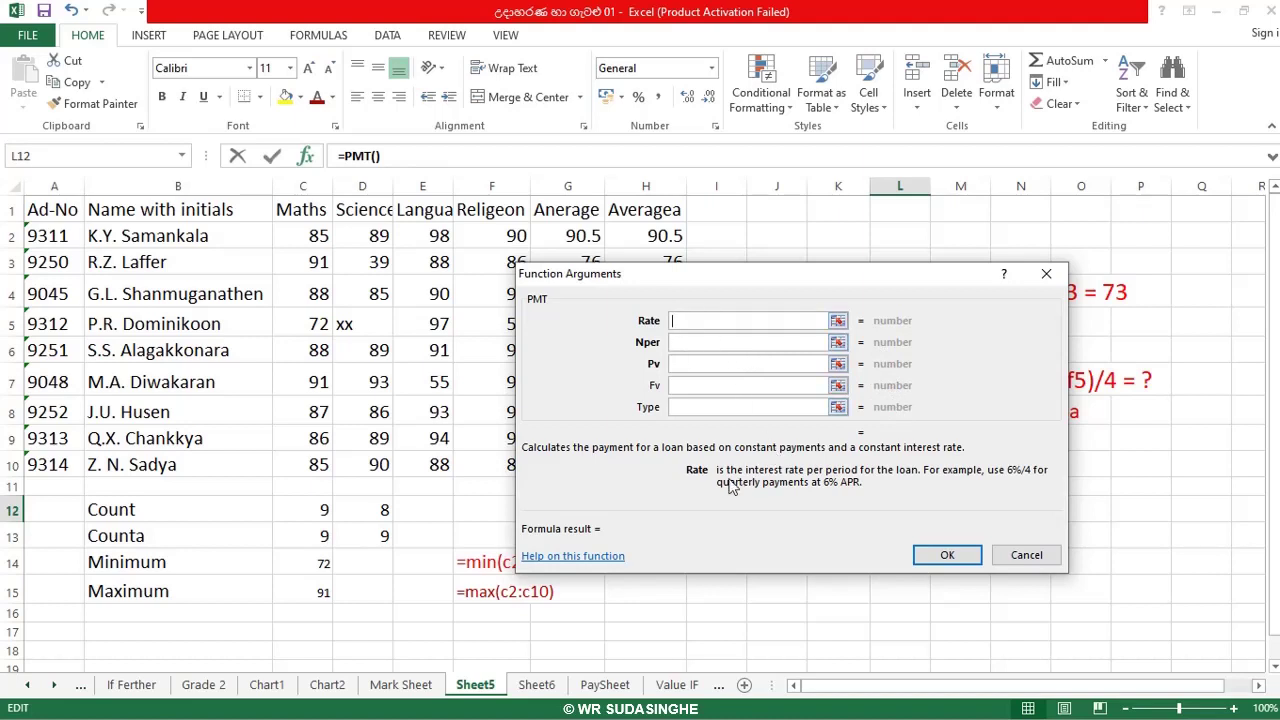
left_click(677, 343)
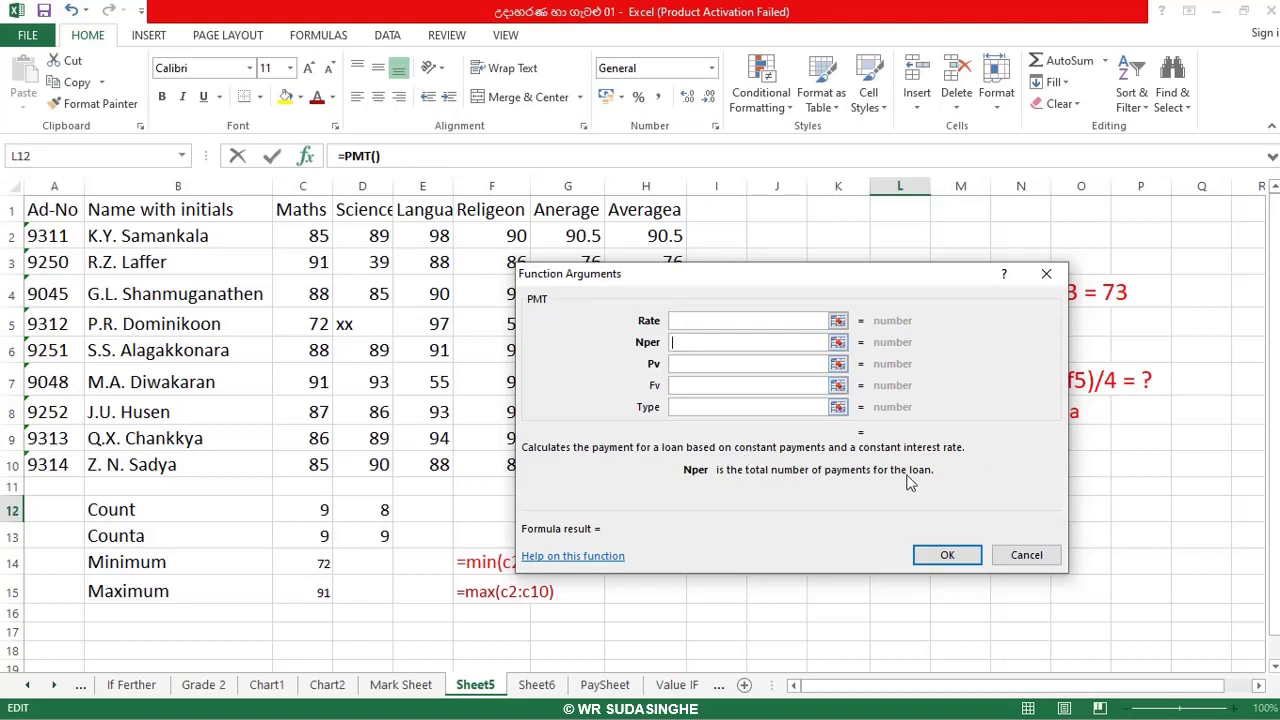
left_click(698, 364)
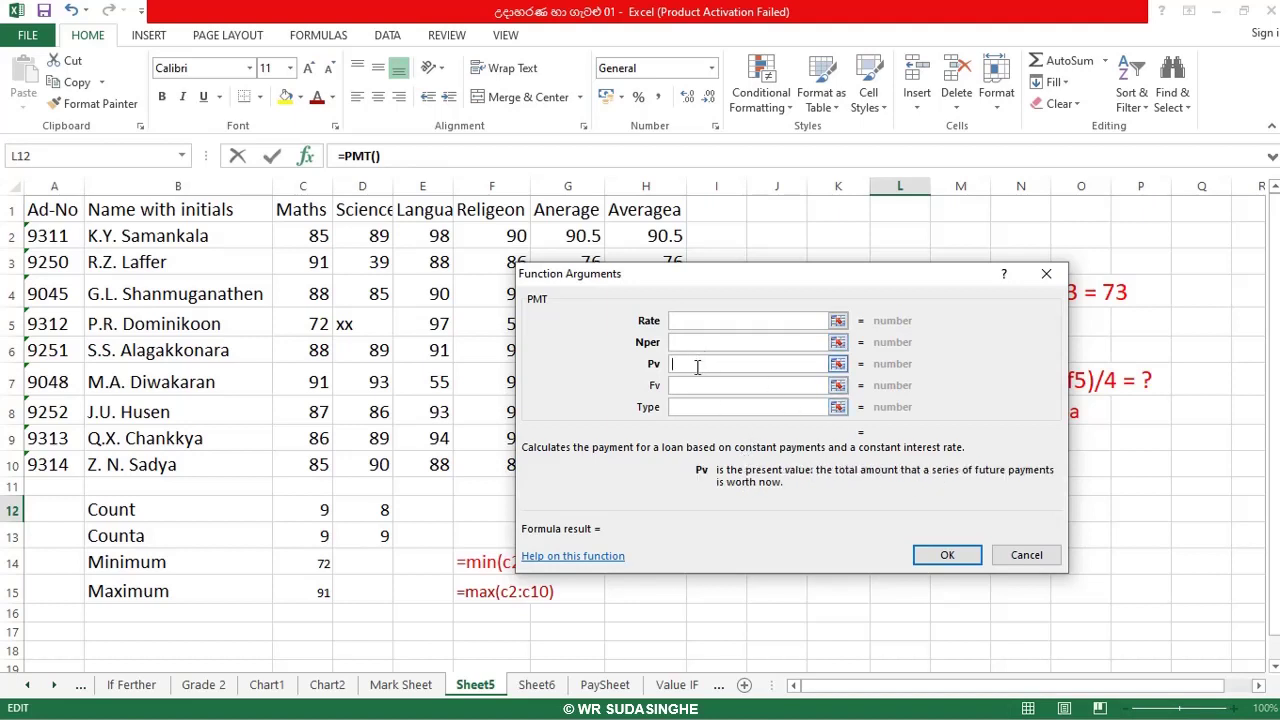
left_click(705, 386)
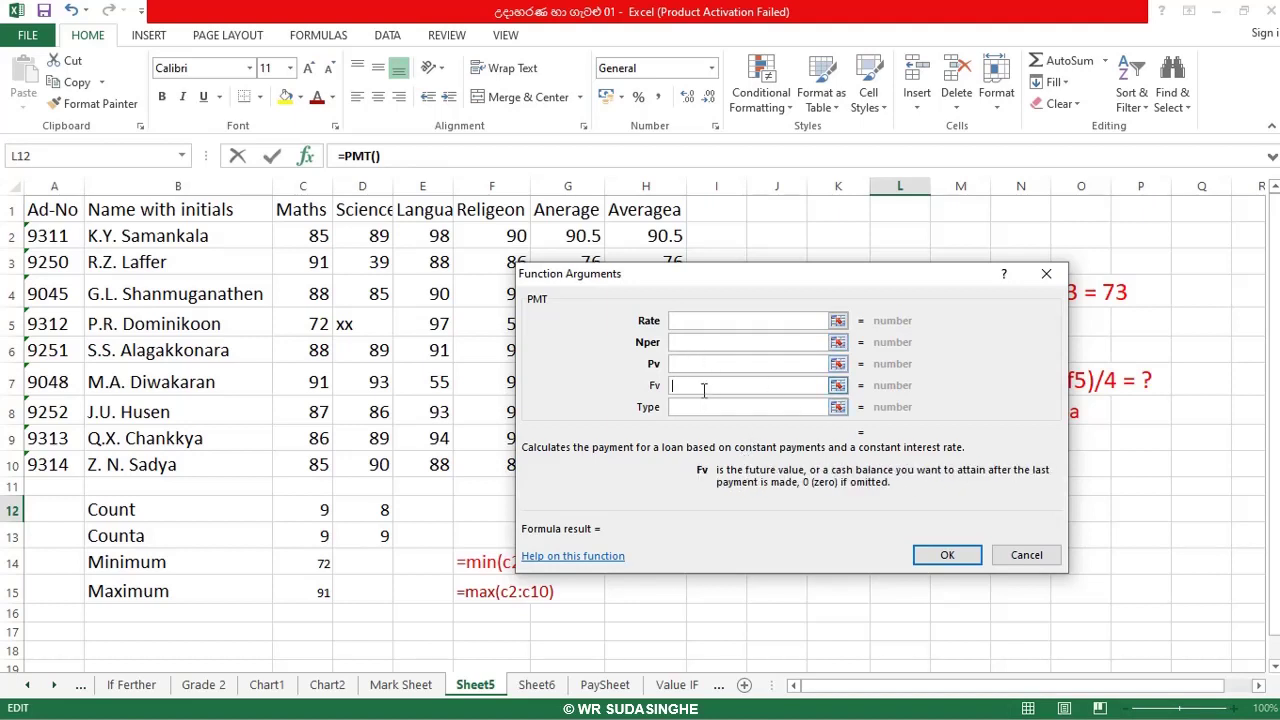
left_click(694, 407)
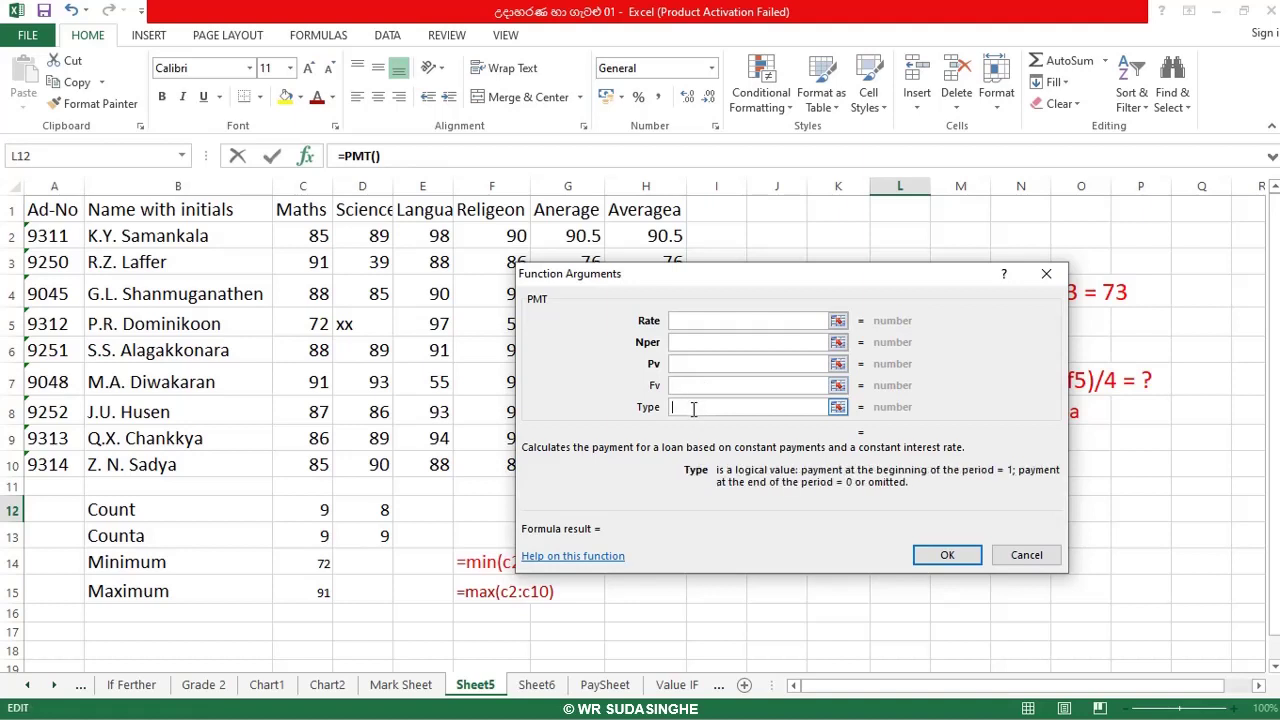
Try the PMT function with Rate 12, Nper 60, Pv 50000, Fv 0 and Type 0.
left_click(684, 320)
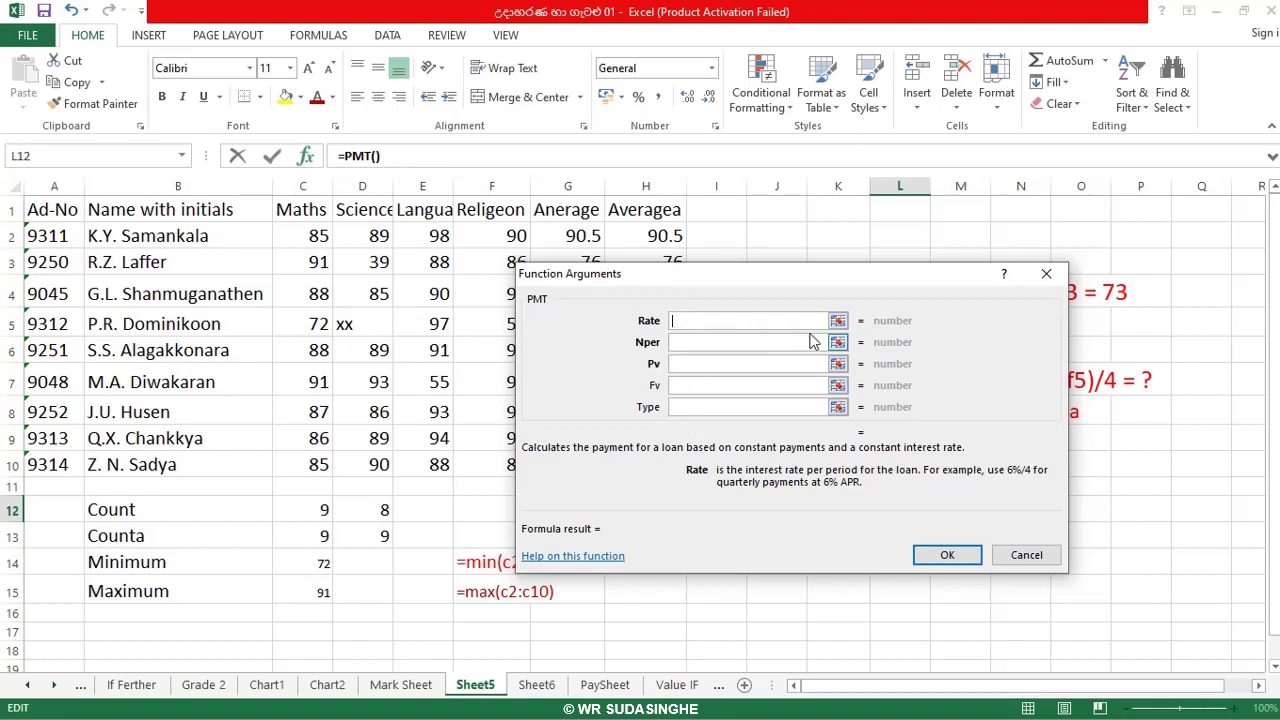
type("1")
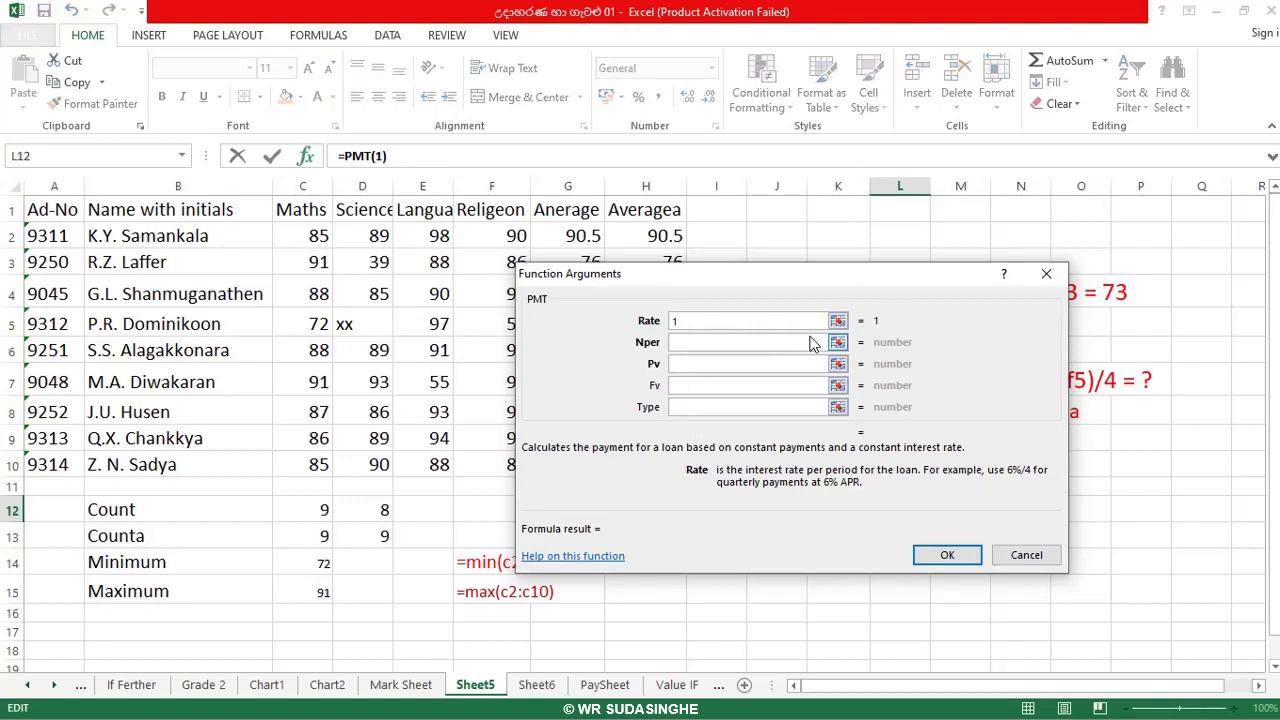
type("2")
left_click(725, 342)
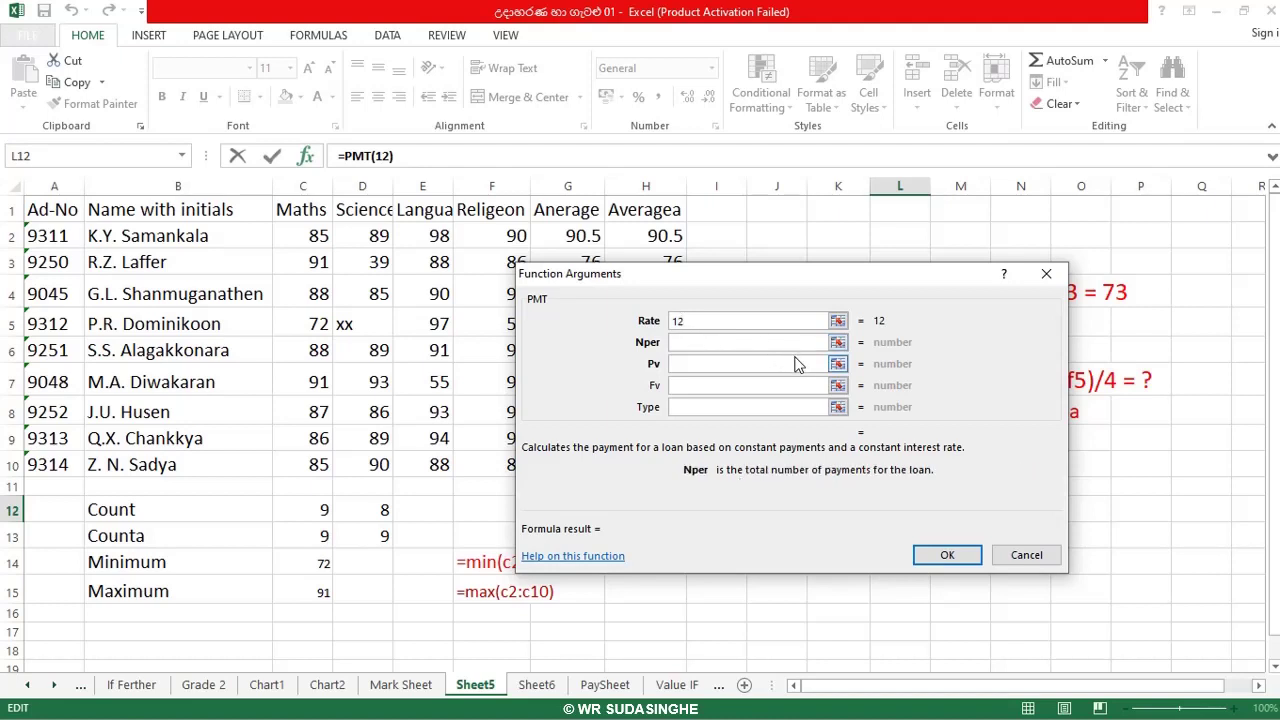
type("60")
left_click(674, 366)
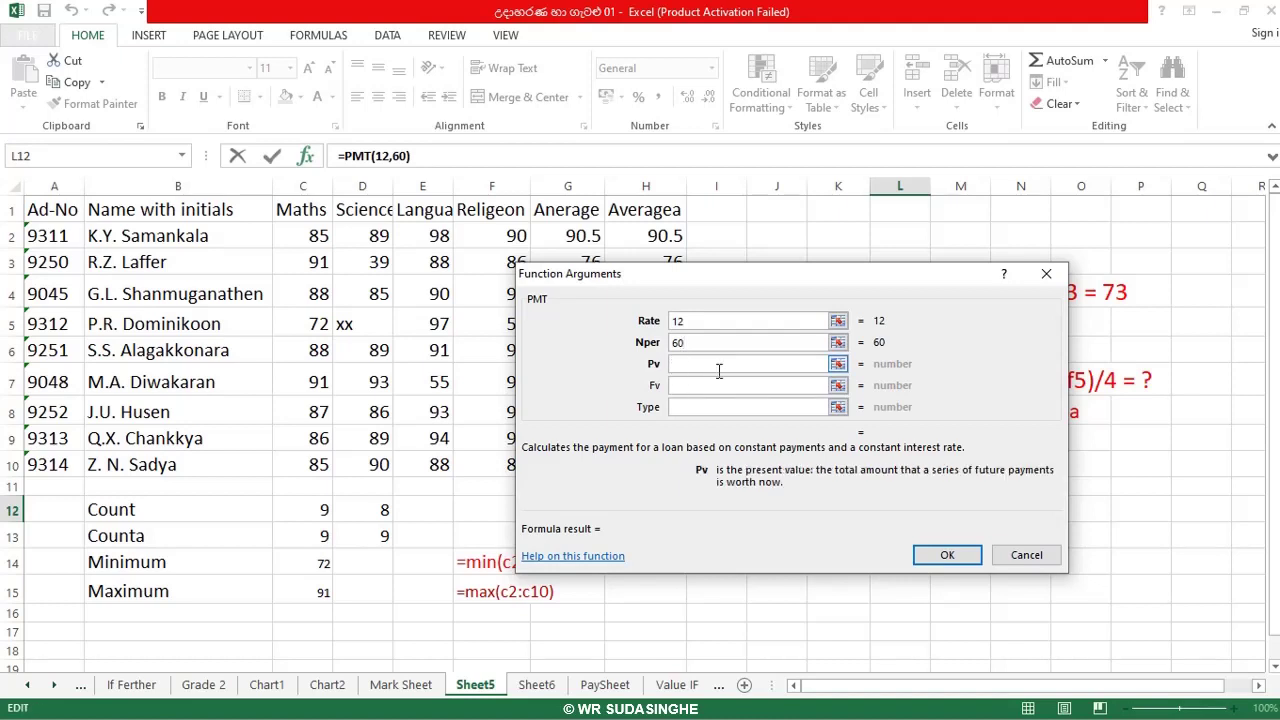
type("50")
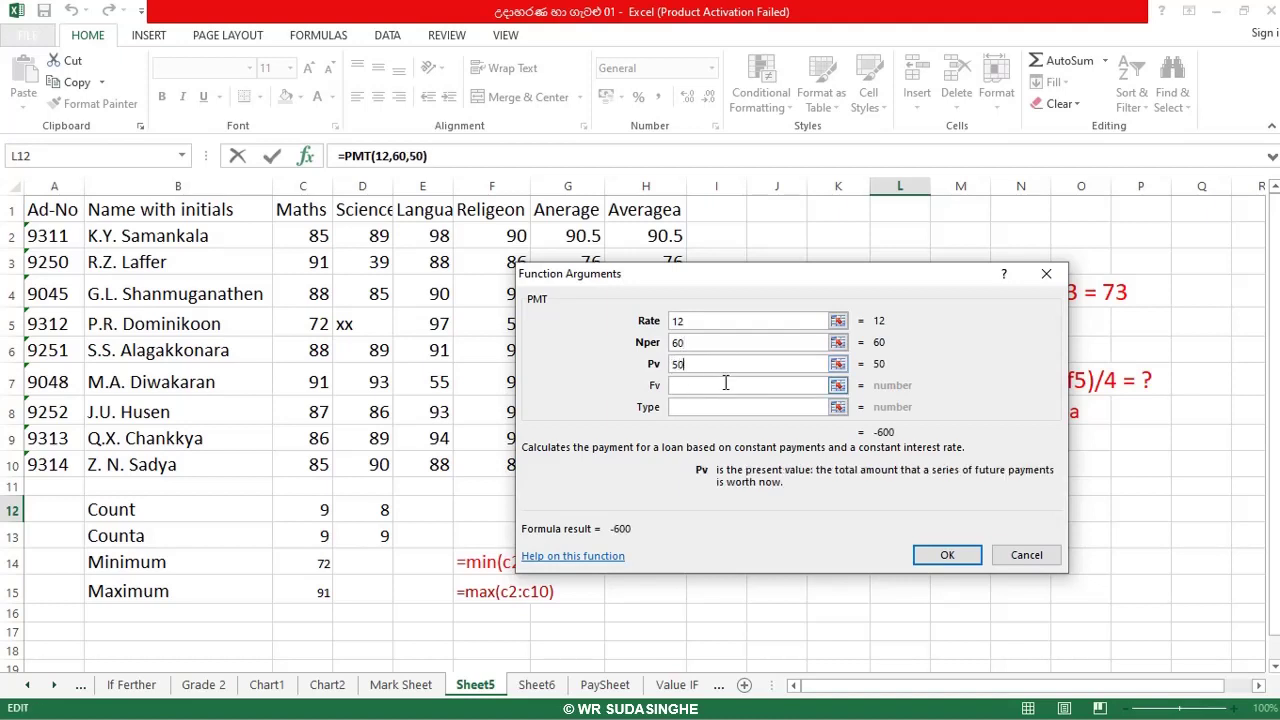
type("000")
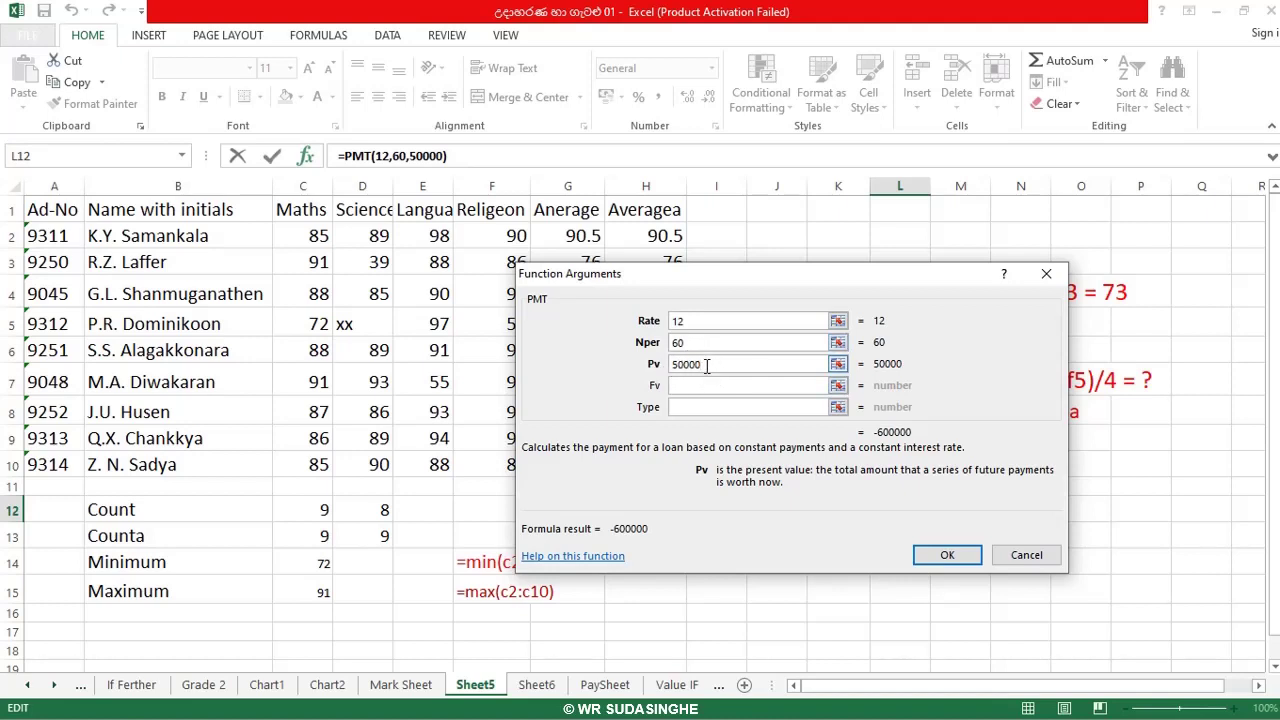
left_click(677, 385)
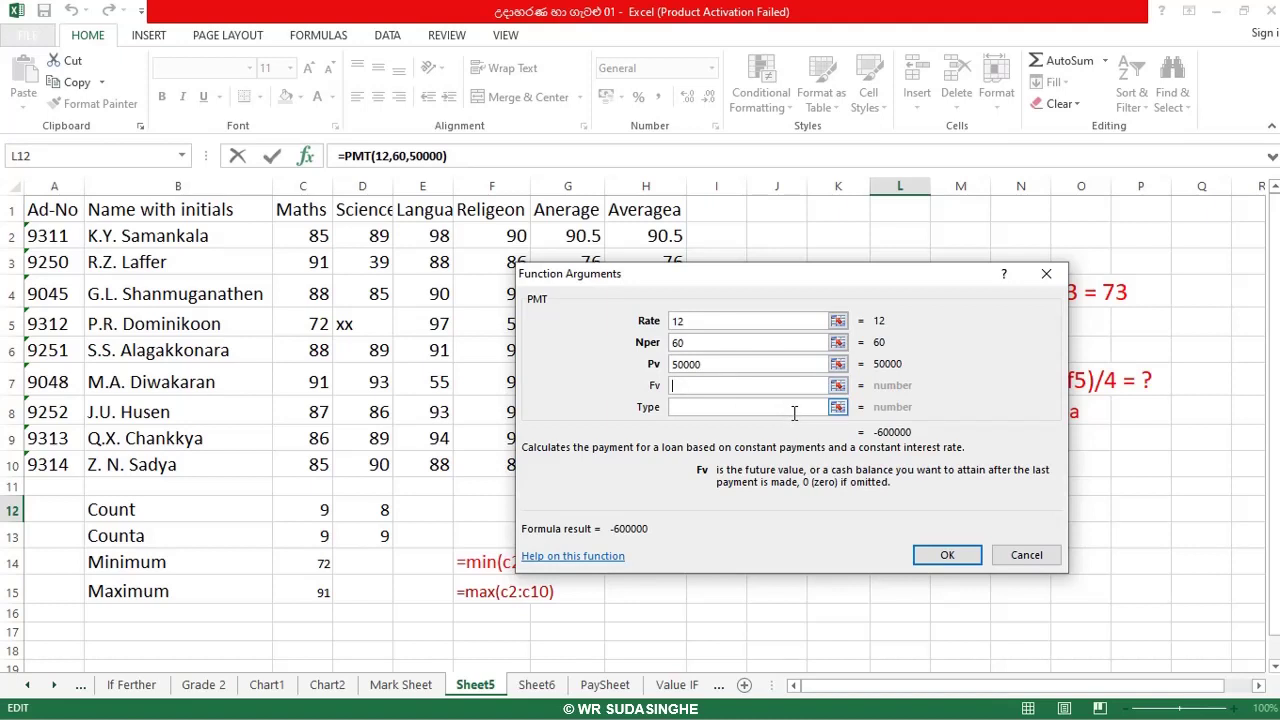
type("0")
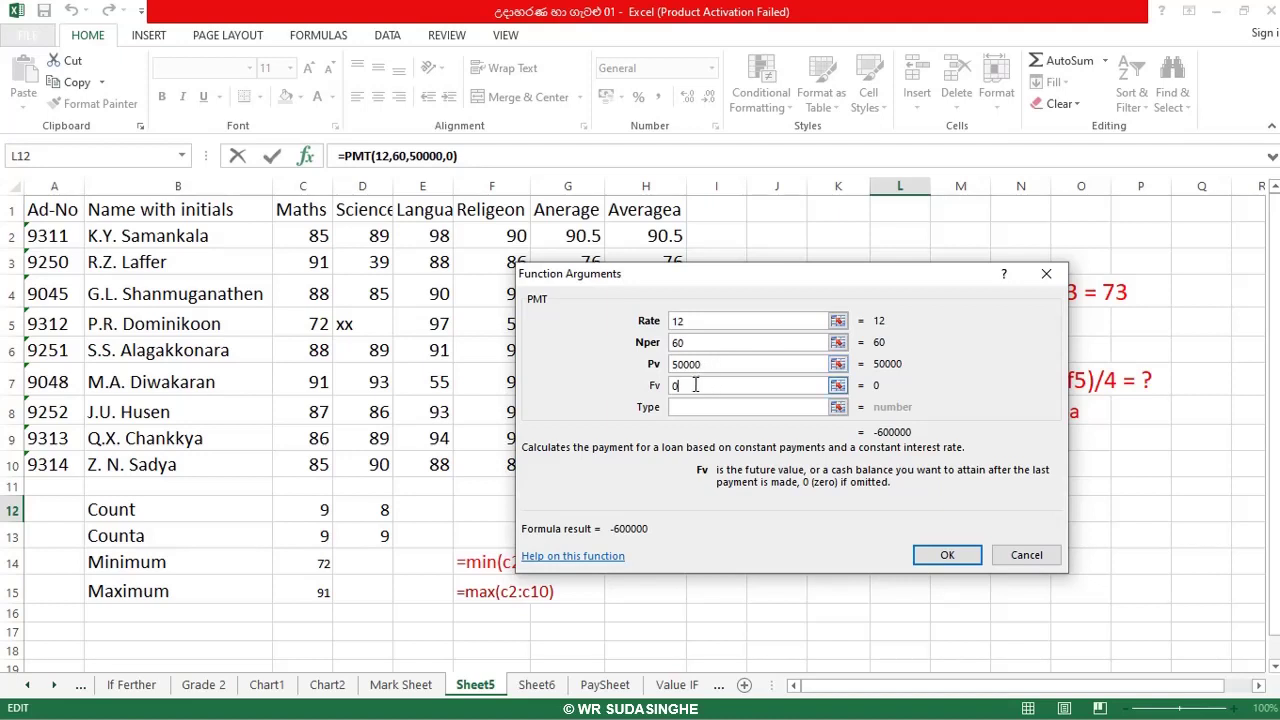
left_click(679, 407)
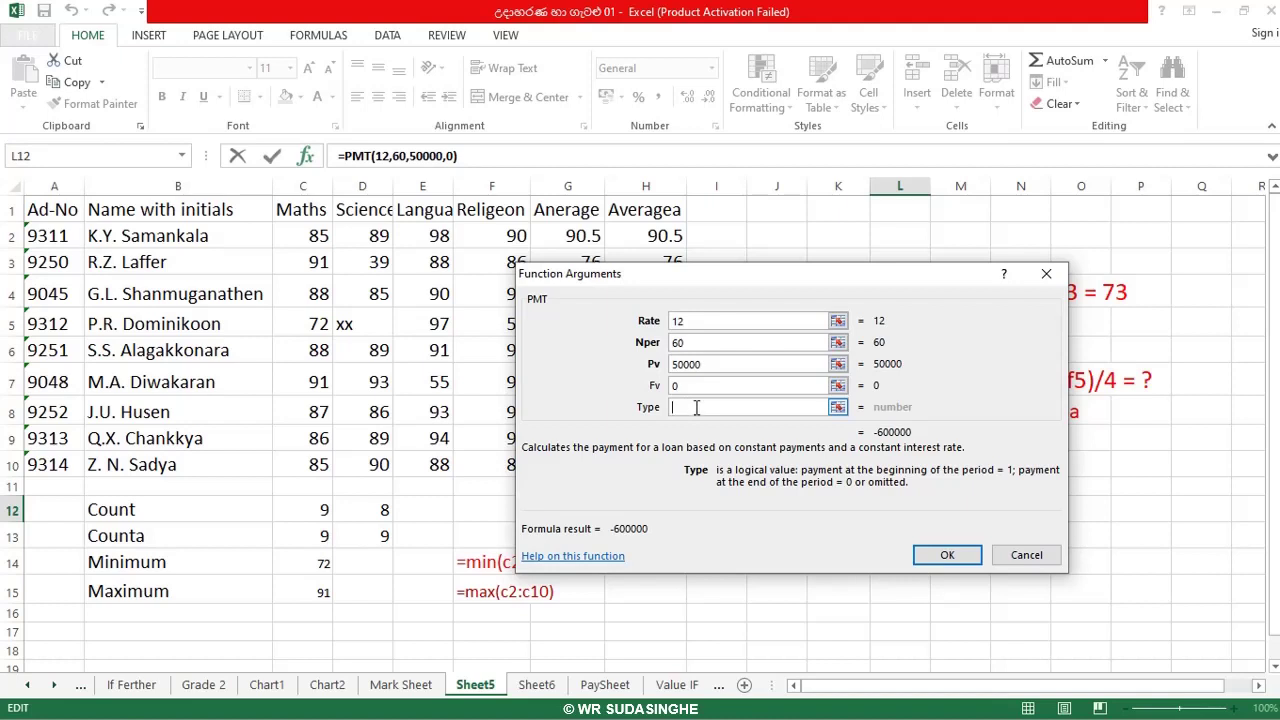
type("0")
Change PMT's Rate to 12/100 and Type to 1, and close the arguments without inserting the formula.
left_click(693, 321)
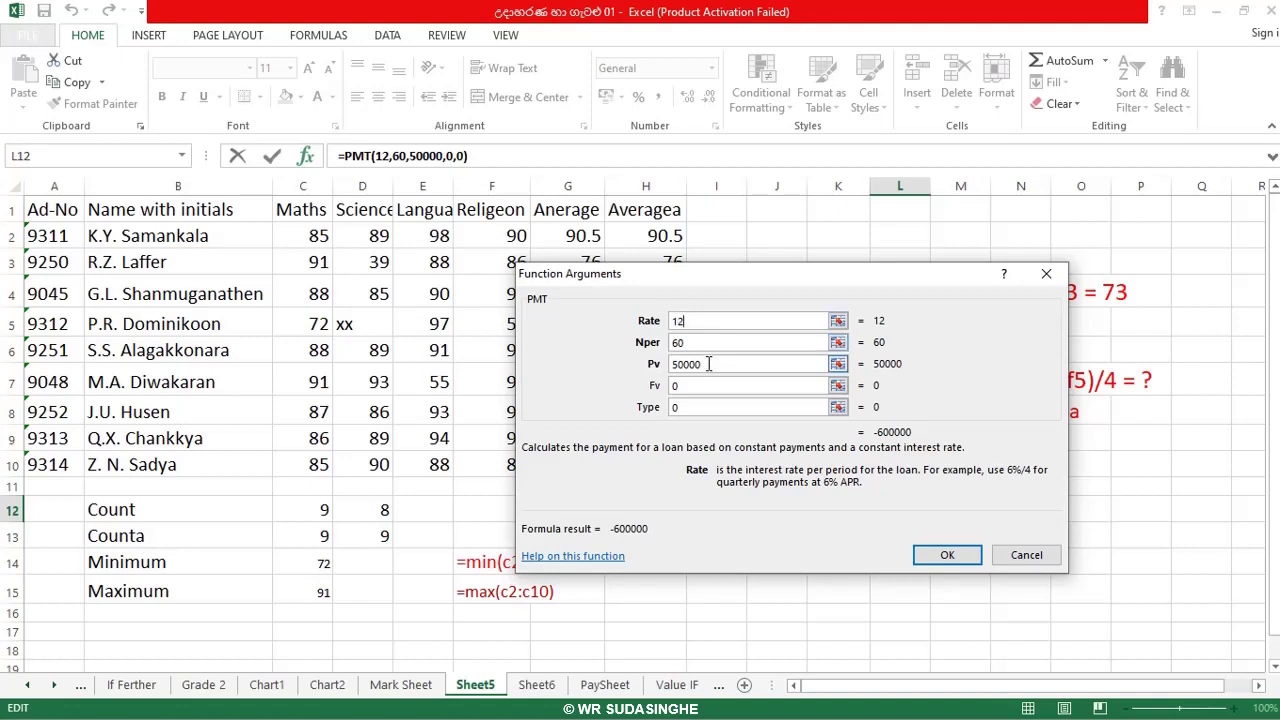
type("/100")
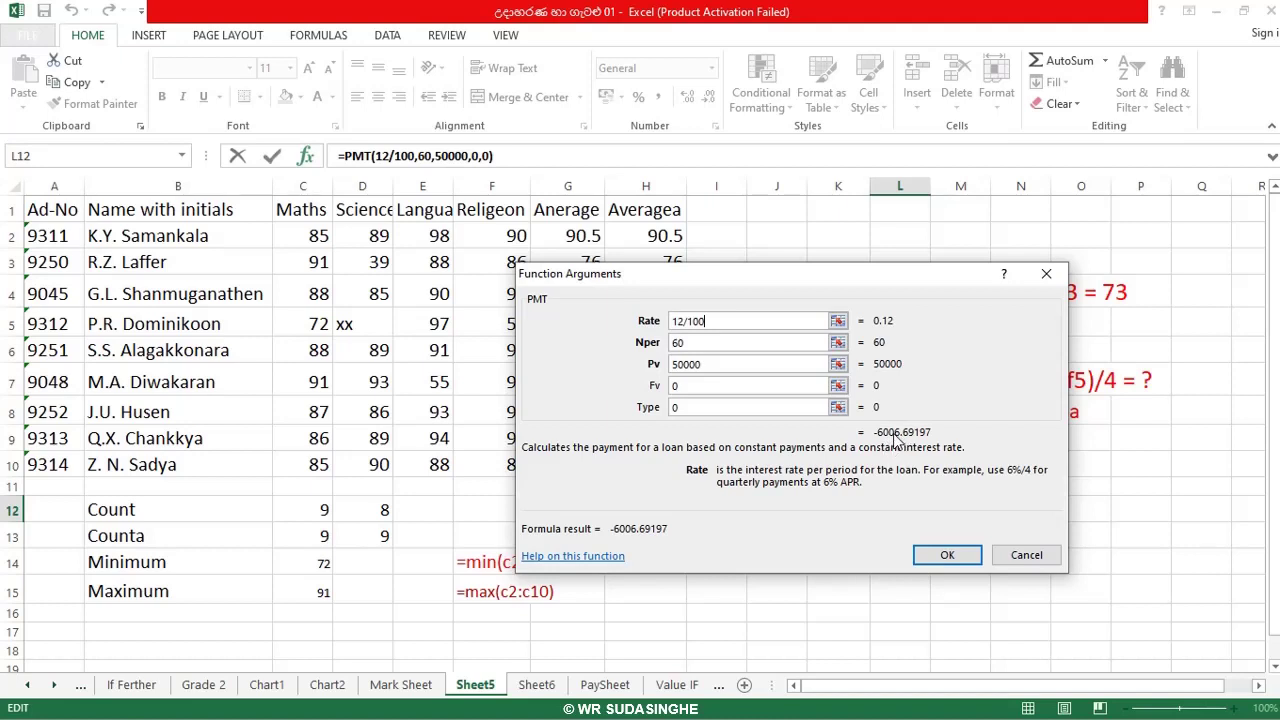
left_click(694, 406)
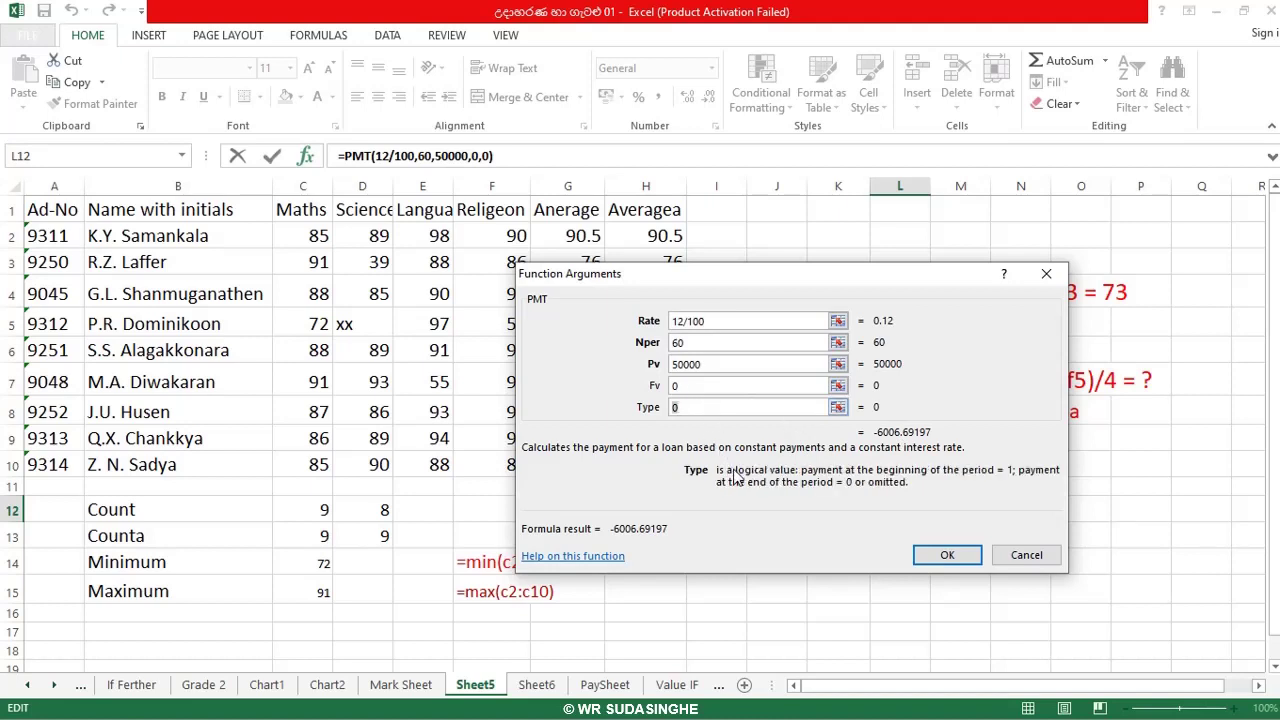
key("BackSpace")
type("1")
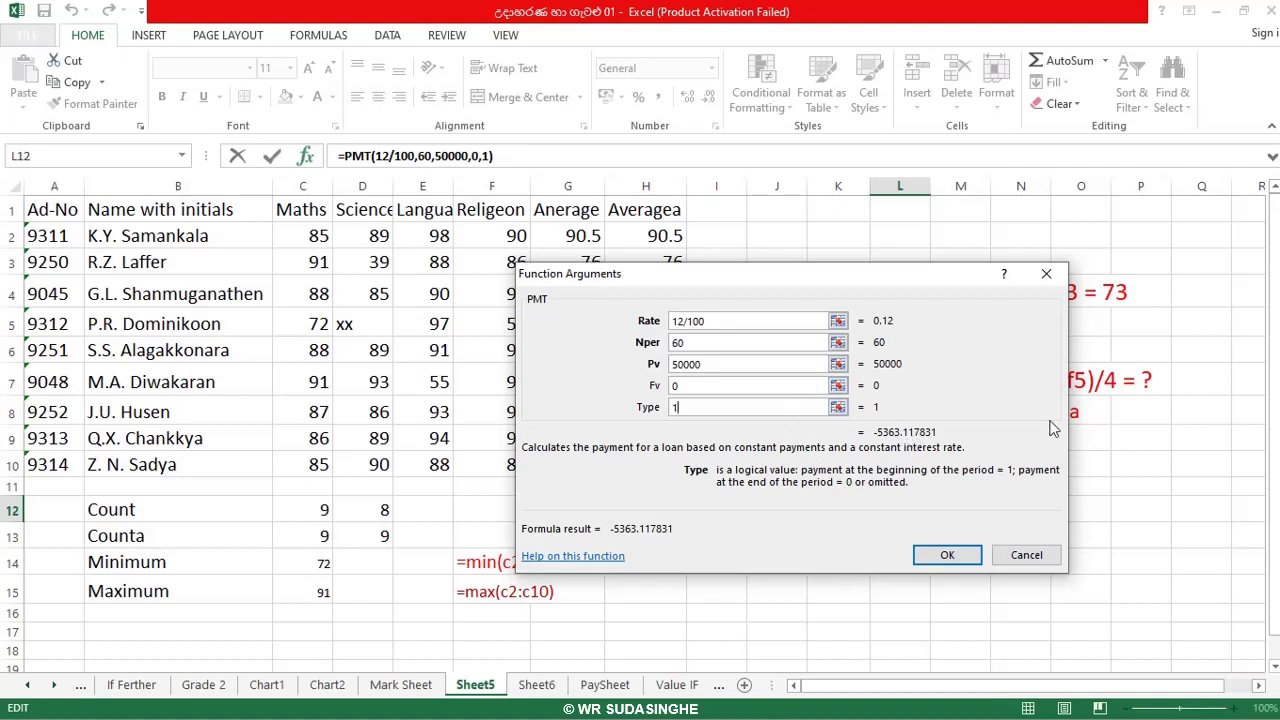
left_click(1047, 275)
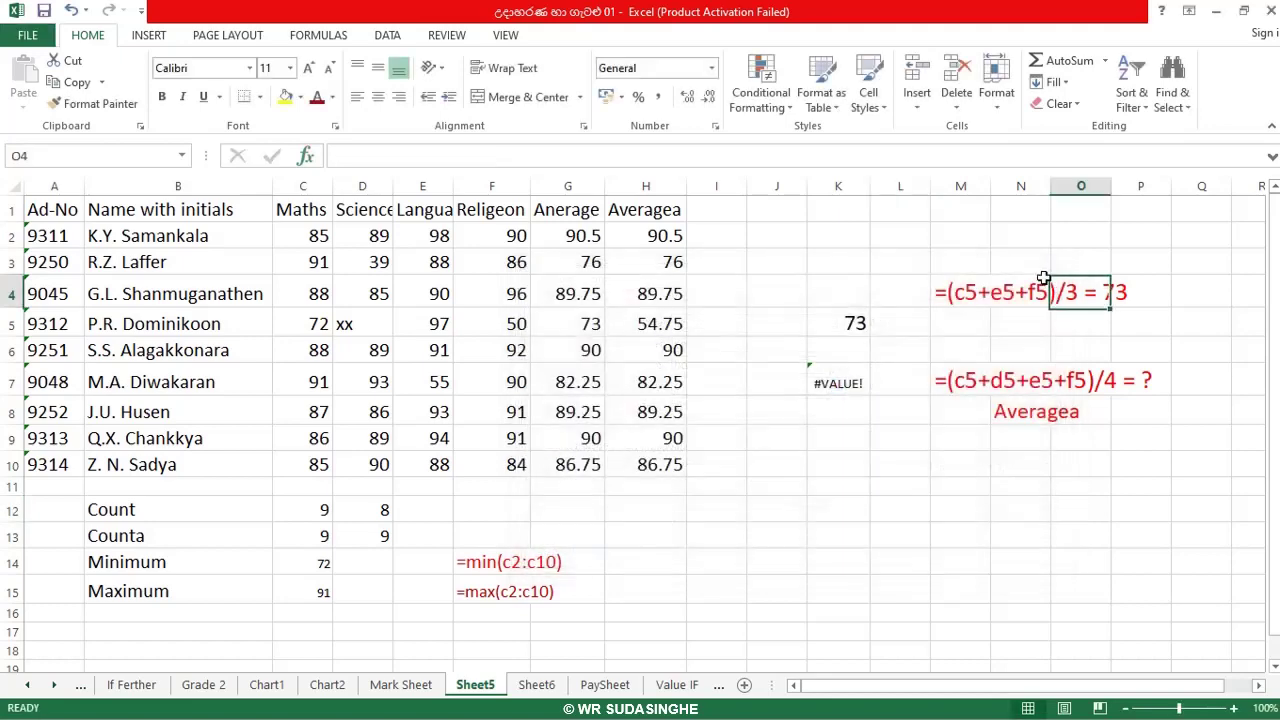
Select cell H16 and show the available AutoSum functions.
left_click(684, 612)
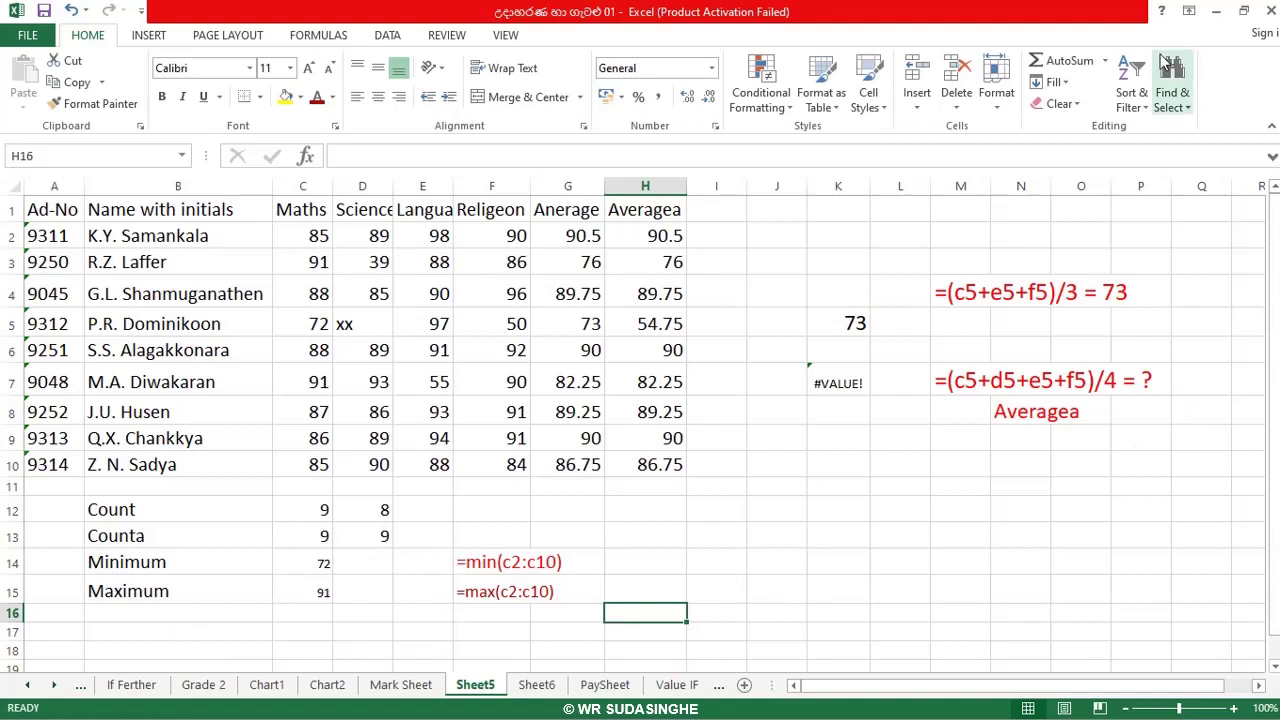
left_click(1106, 62)
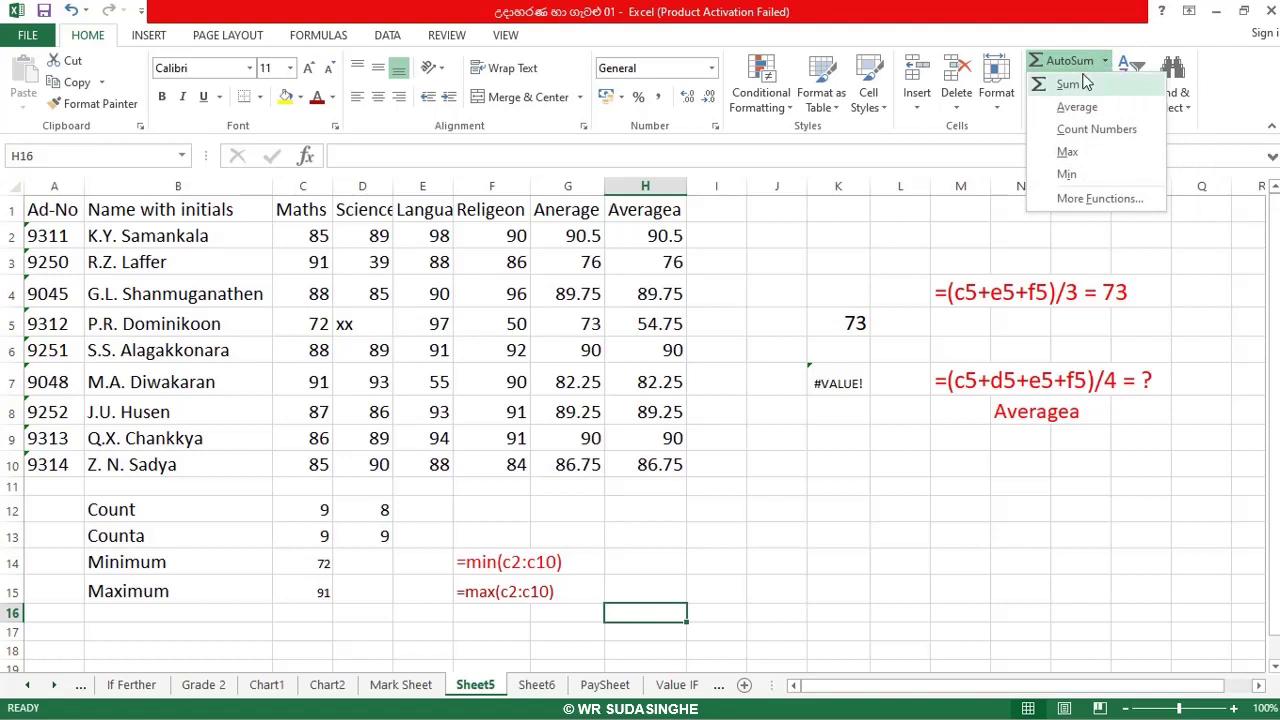